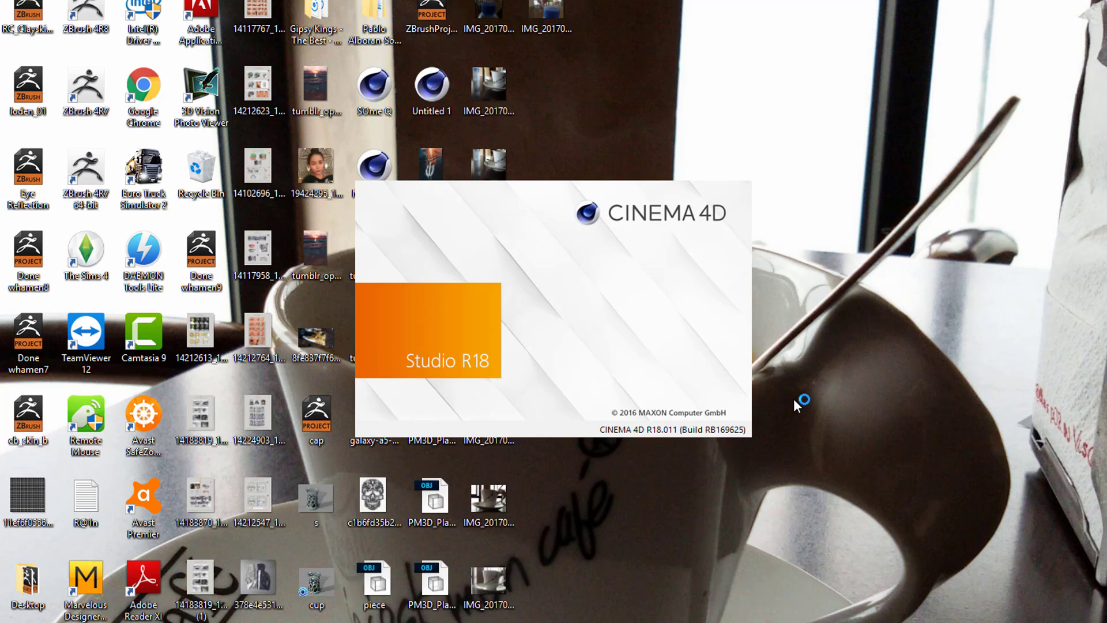
# Step: Look through the coffee-cup and cup-and-saucer reference photos in the photo viewer
pyautogui.doubleClick(486, 491)
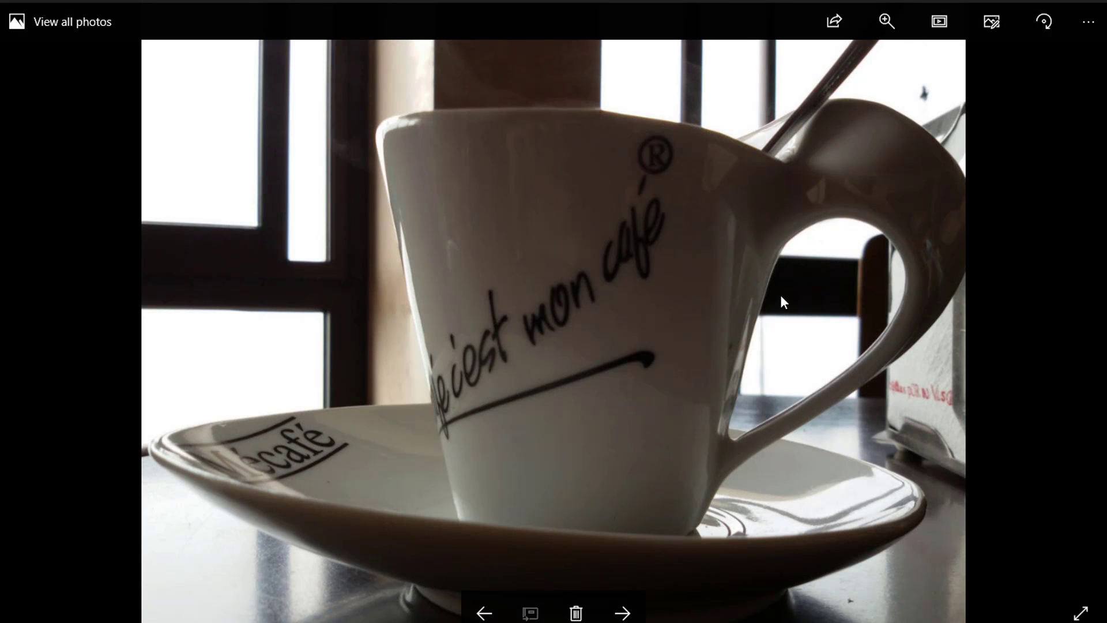
pyautogui.scroll(1, 783, 299)
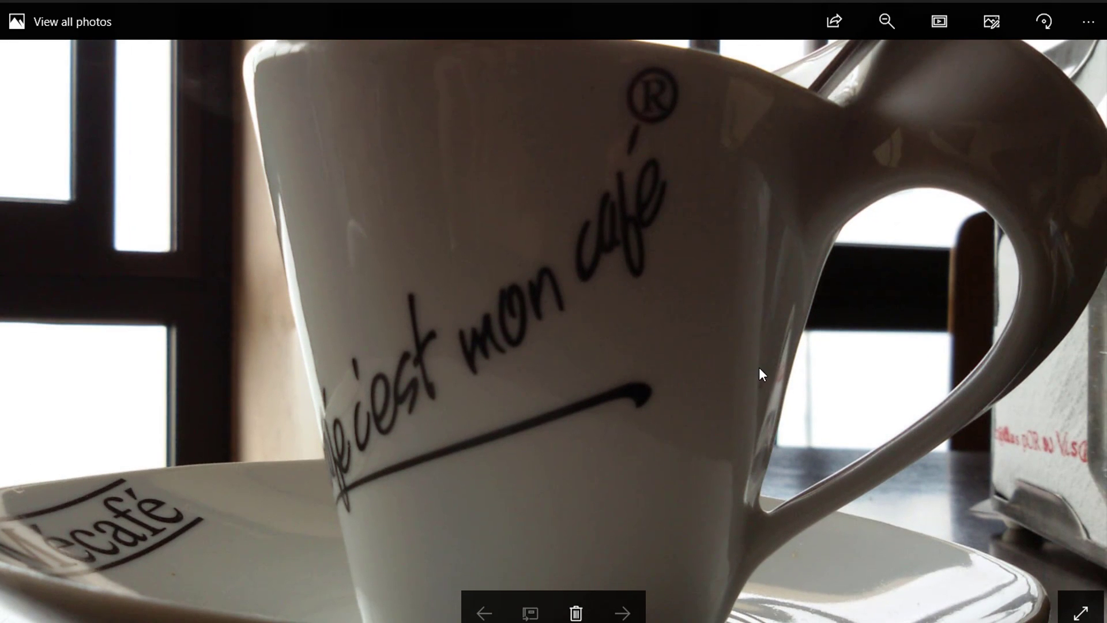
pyautogui.scroll(-1, 767, 364)
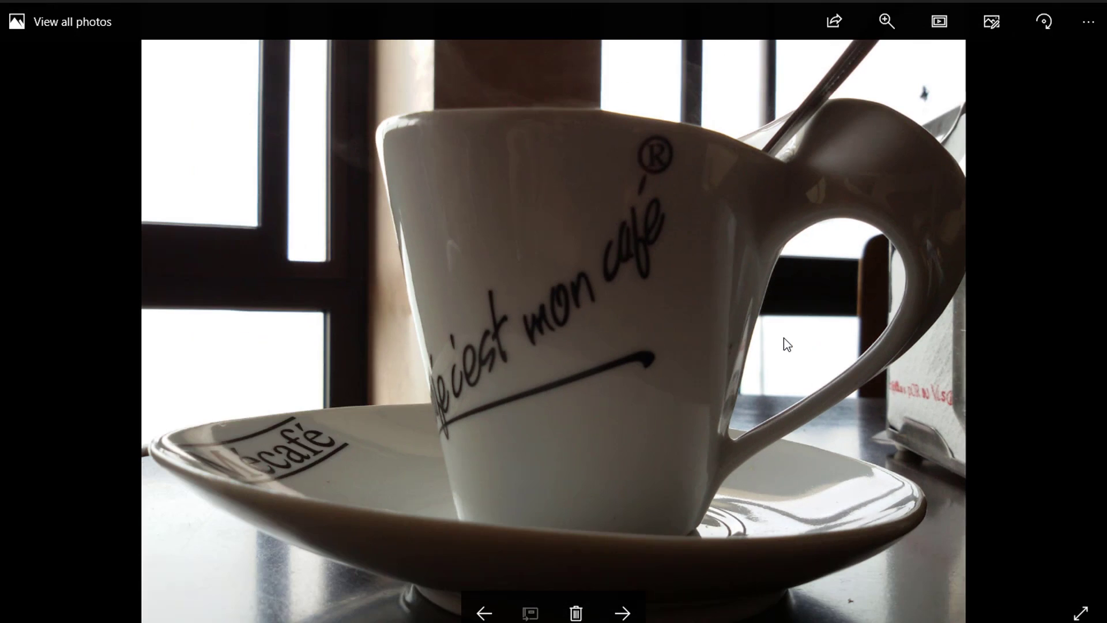
pyautogui.hotkey('alt', 'F4')
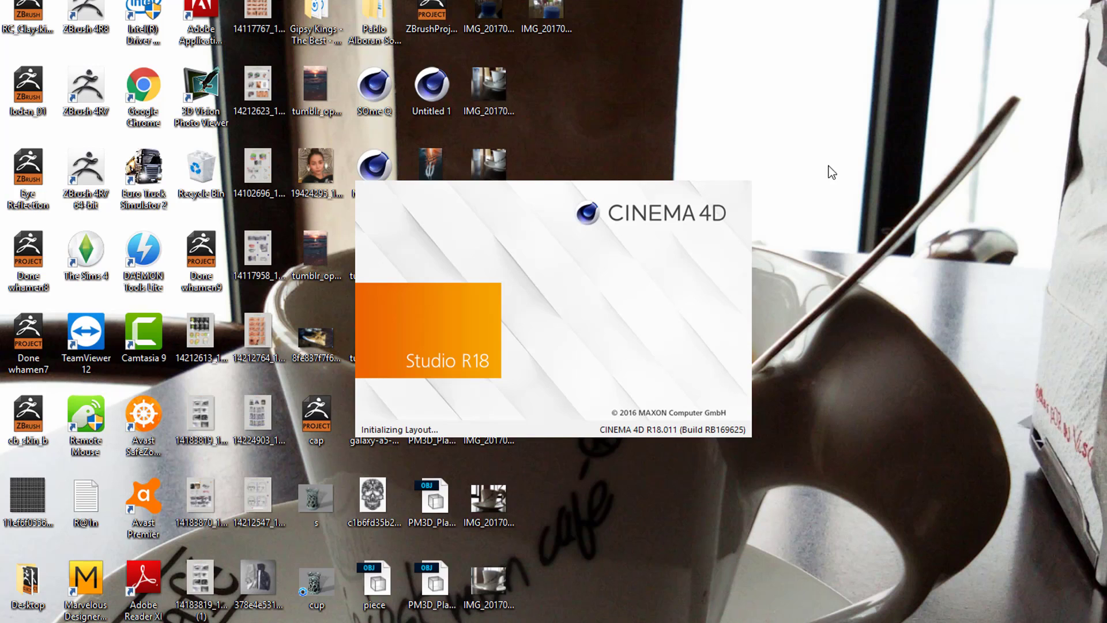
pyautogui.doubleClick(496, 164)
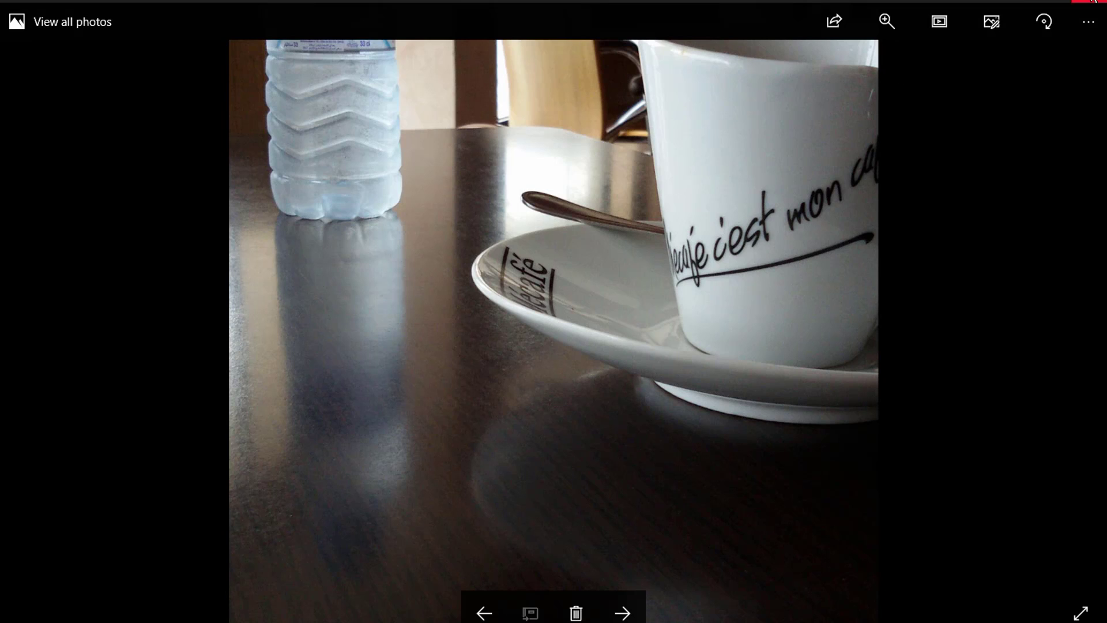
pyautogui.click(1091, 1)
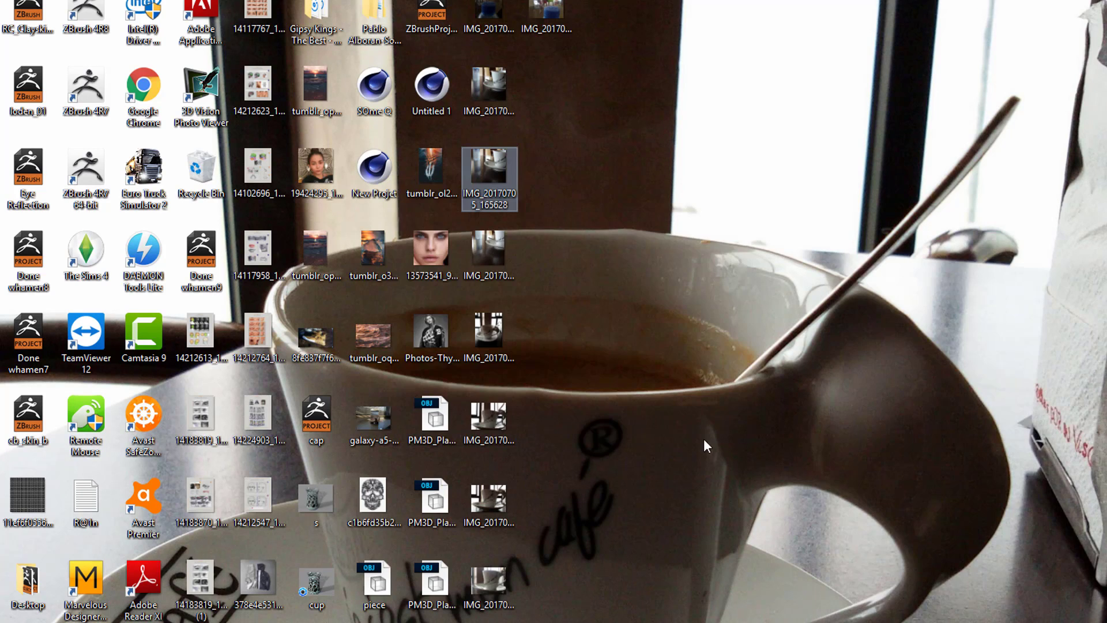
pyautogui.doubleClick(489, 416)
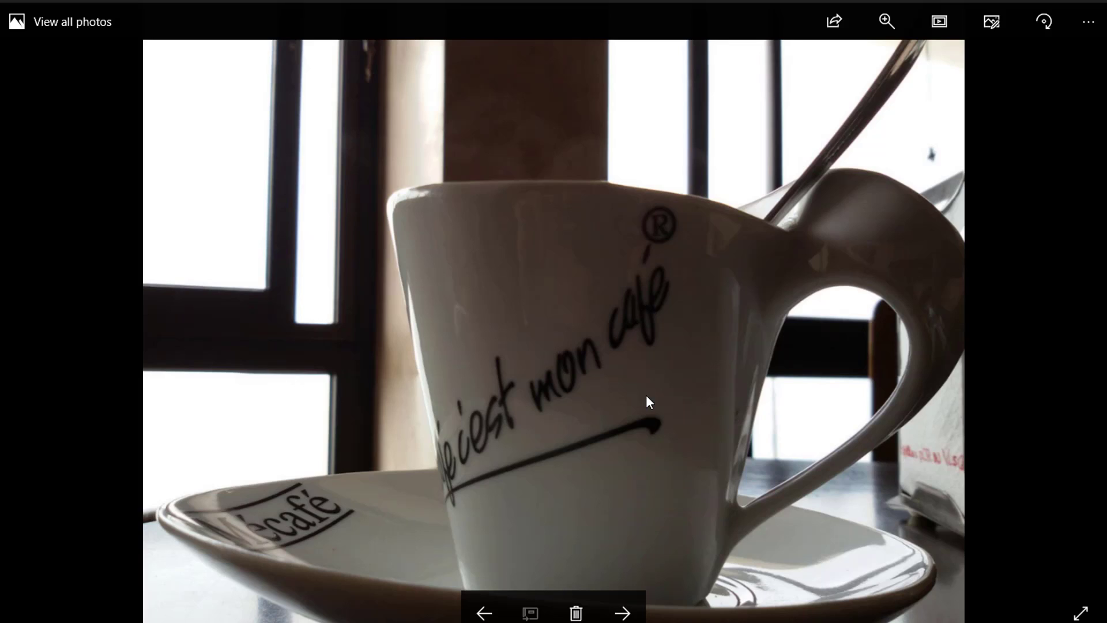
pyautogui.hotkey('alt', 'F4')
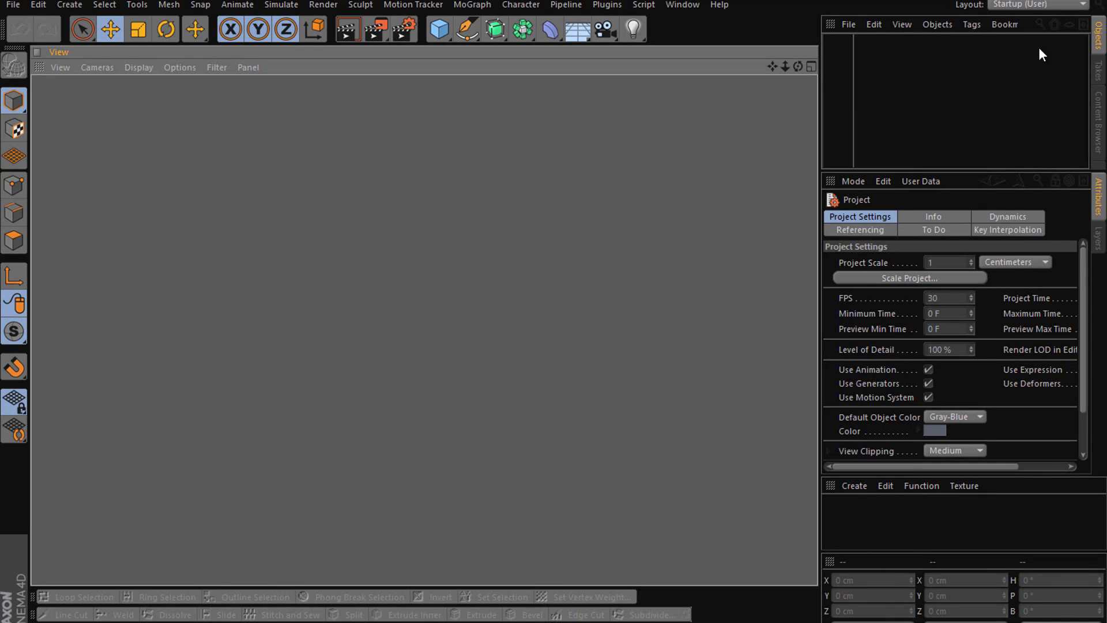
# Step: Apply the Startup layout and widen the 3D viewport
pyautogui.click(1038, 4)
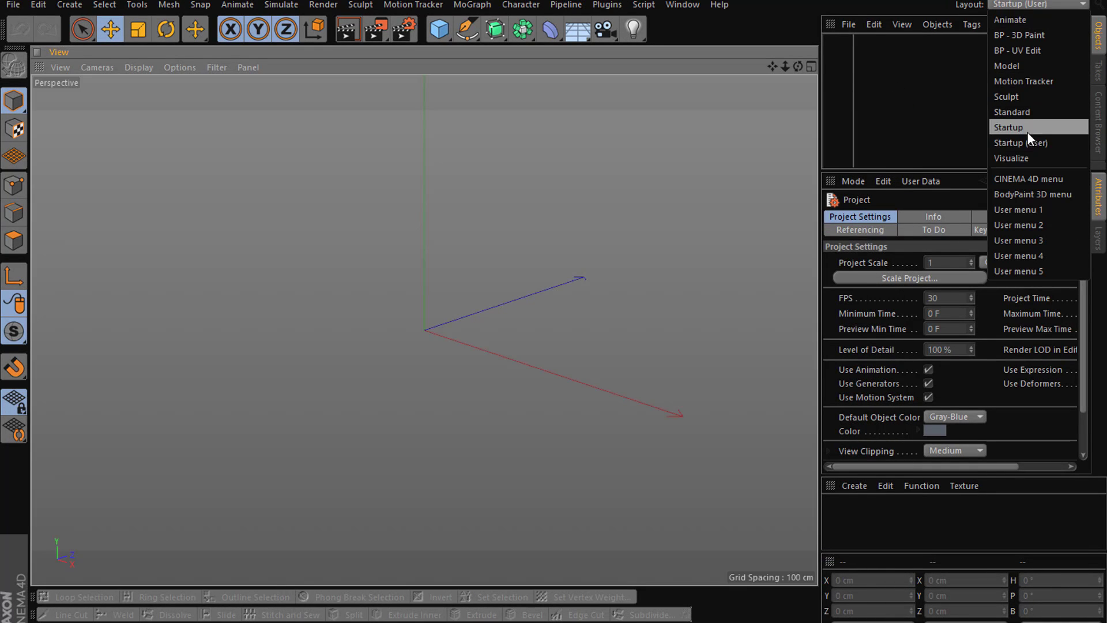
pyautogui.click(1026, 128)
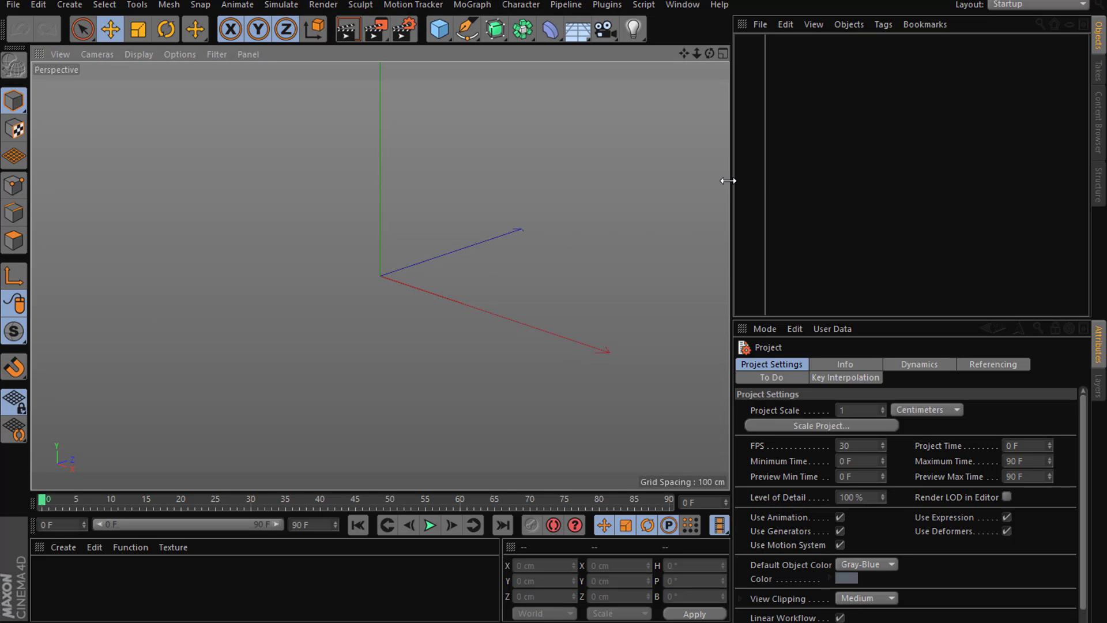
pyautogui.moveTo(730, 182); pyautogui.dragTo(818, 185)
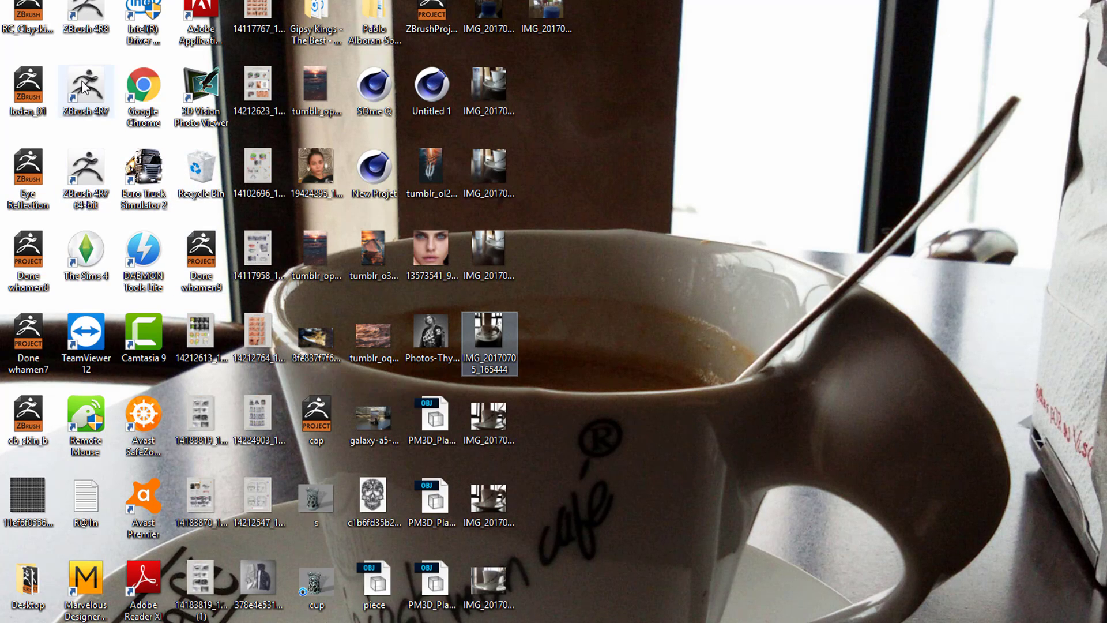
# Step: Select the reference image files on the desktop
pyautogui.click(324, 244)
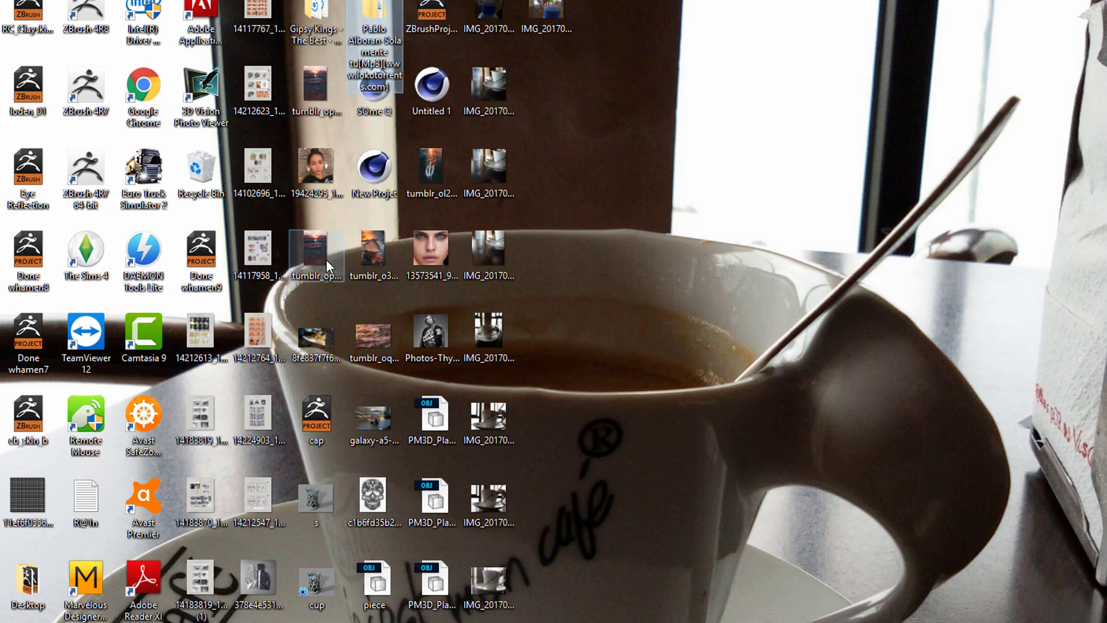
pyautogui.click(431, 333)
pyautogui.press('p')
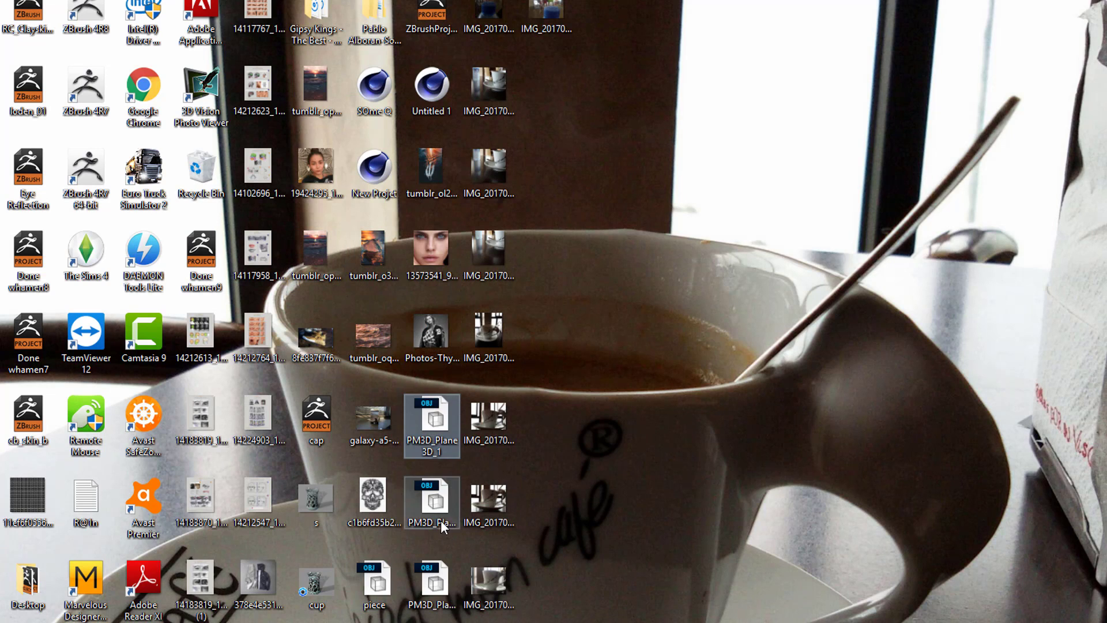
pyautogui.press('p')
pyautogui.press('p')
pyautogui.press('p')
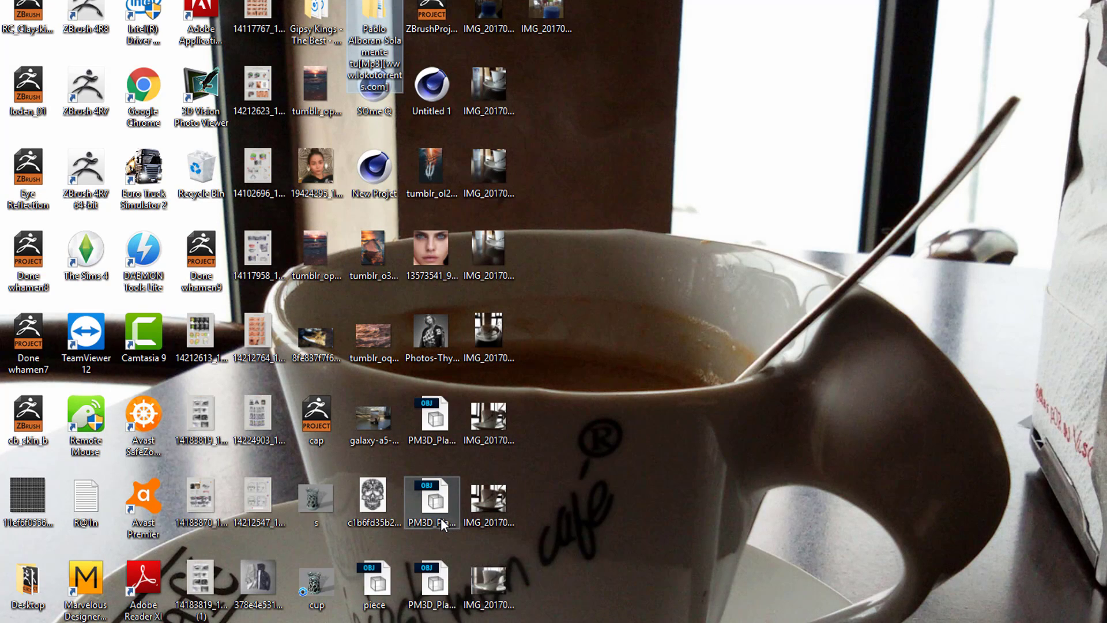
pyautogui.click(32, 585)
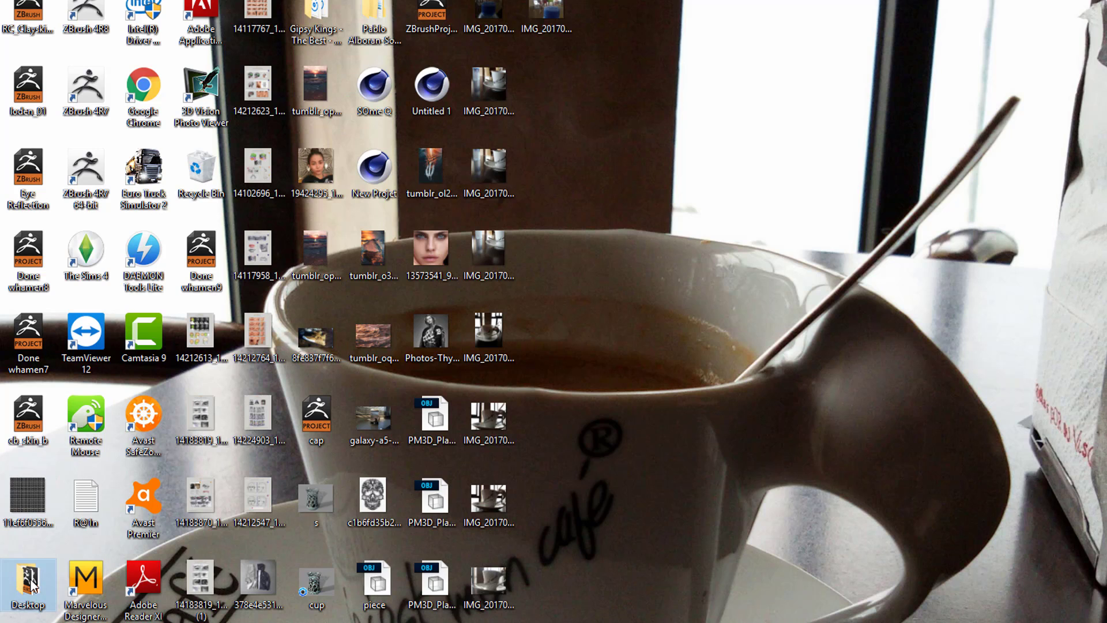
# Step: Launch PureRef from the Start menu's Most used list
pyautogui.press('super')
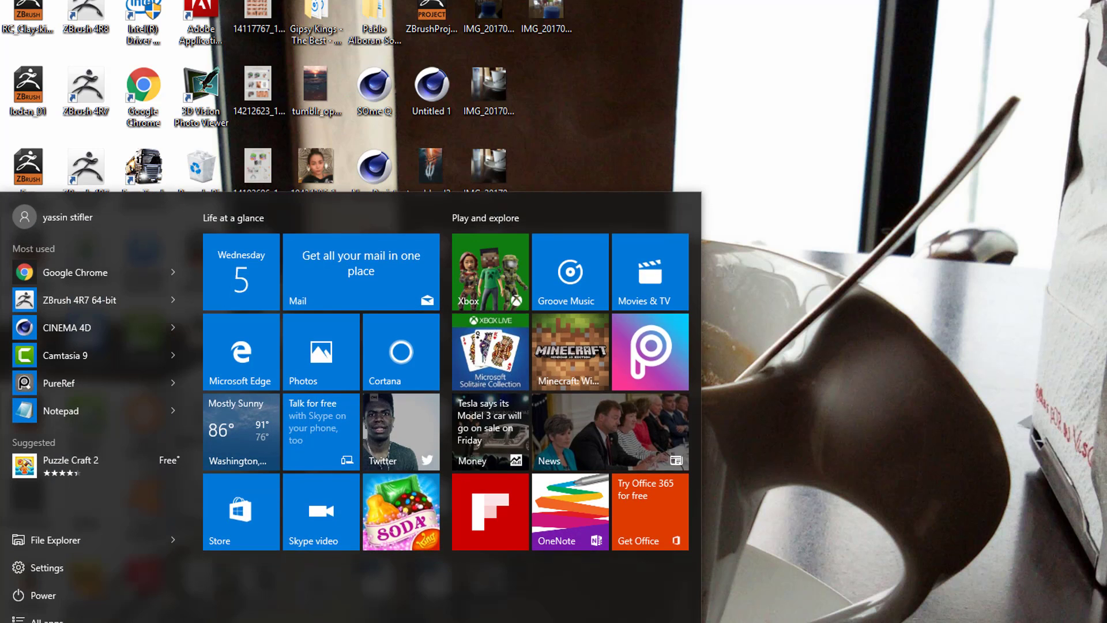
pyautogui.press('super')
pyautogui.write('c')
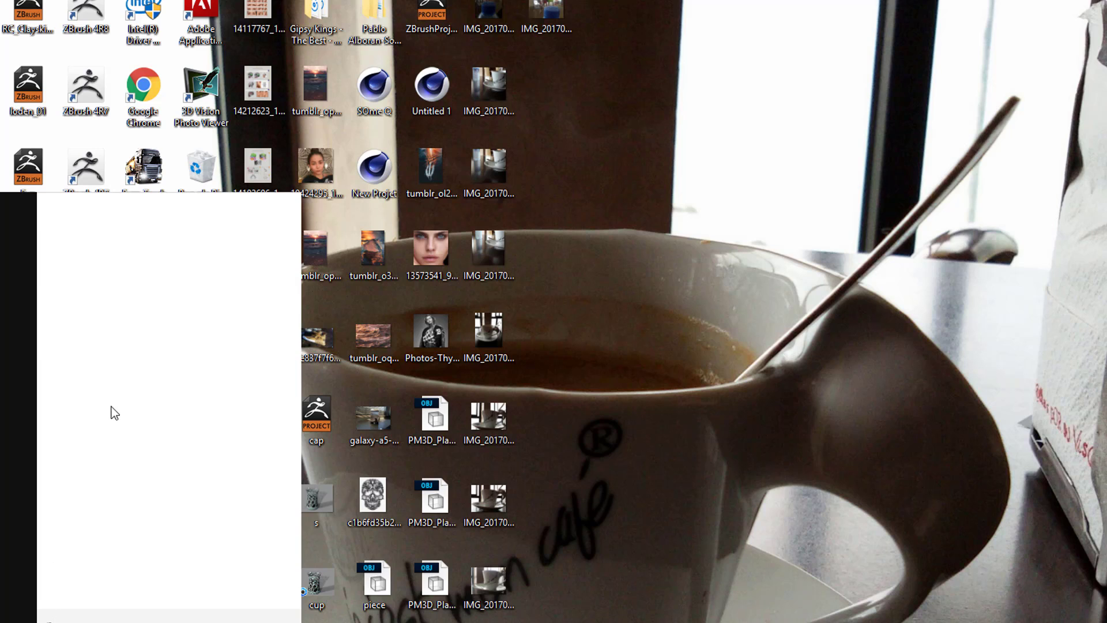
pyautogui.write('ure re')
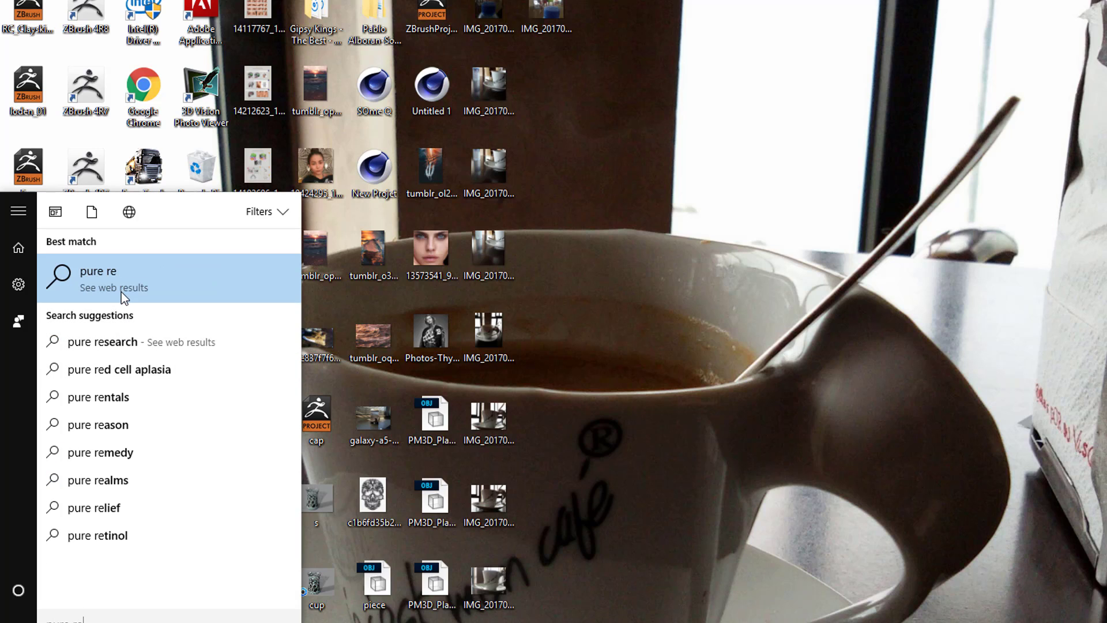
pyautogui.press('BackSpace')
pyautogui.press('BackSpace')
pyautogui.press('BackSpace')
pyautogui.press('BackSpace')
pyautogui.press('BackSpace')
pyautogui.press('BackSpace')
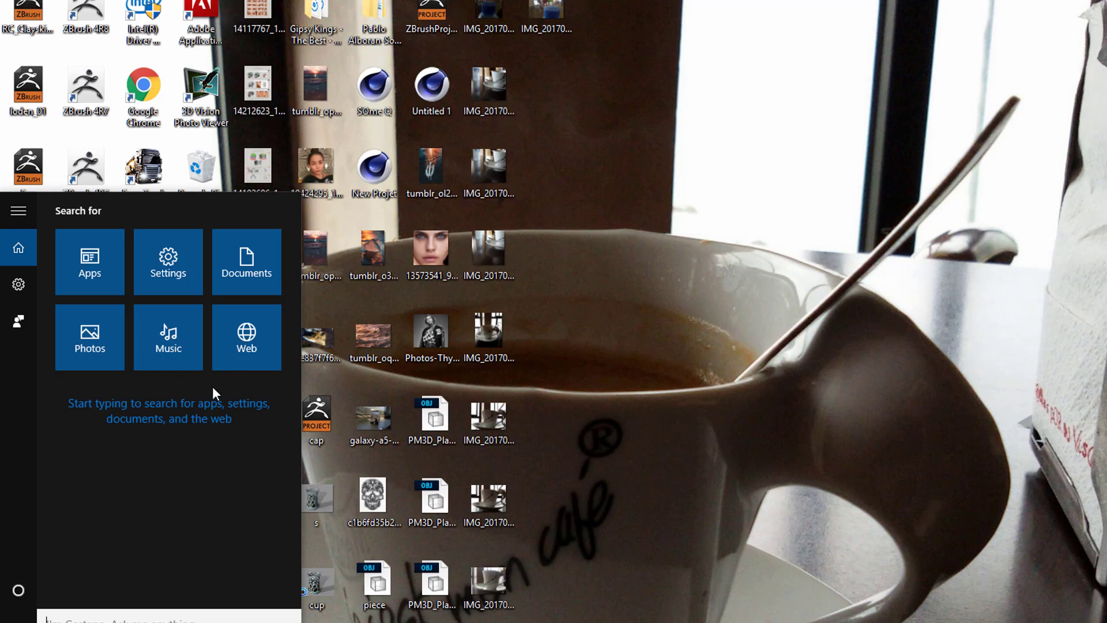
pyautogui.press('super')
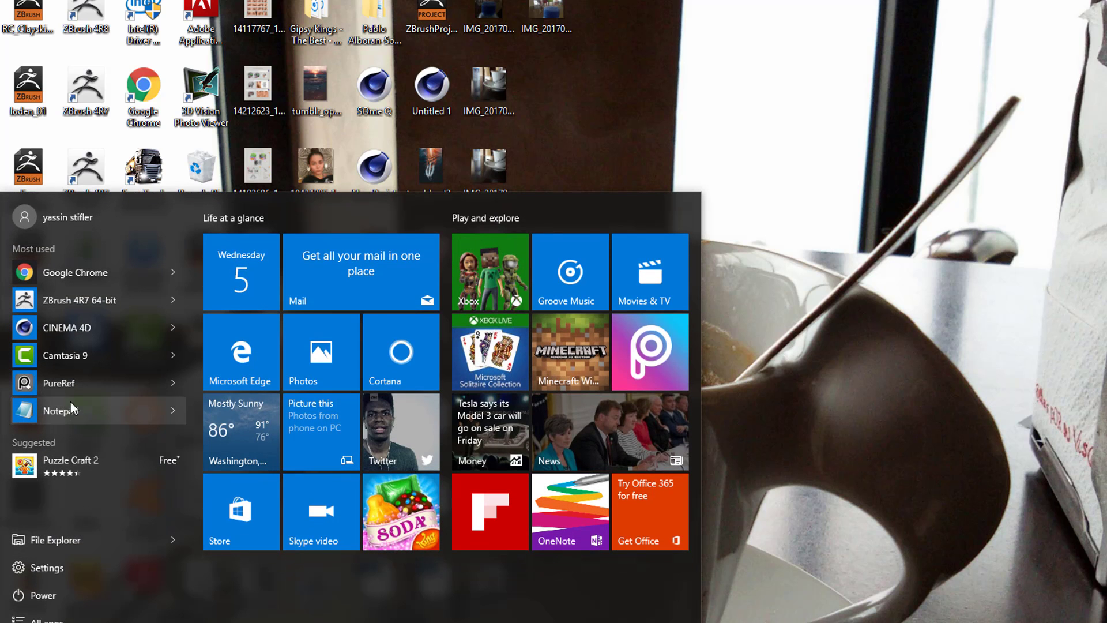
pyautogui.click(75, 382)
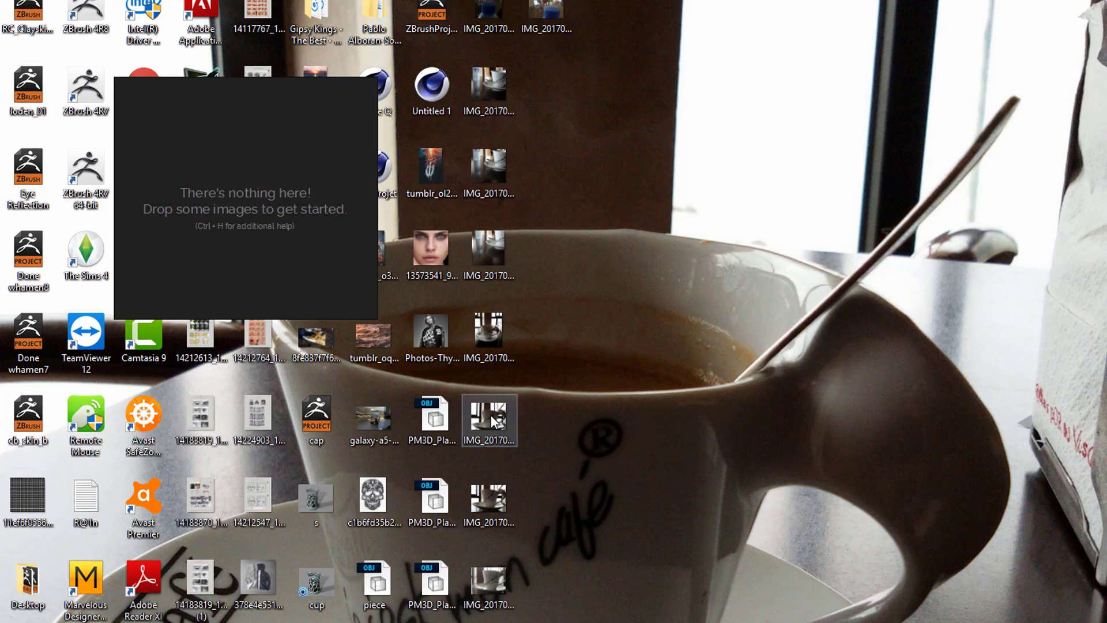
# Step: Load the IMG_2017 coffee-cup photo into PureRef and move the board right
pyautogui.moveTo(490, 414); pyautogui.dragTo(254, 188)
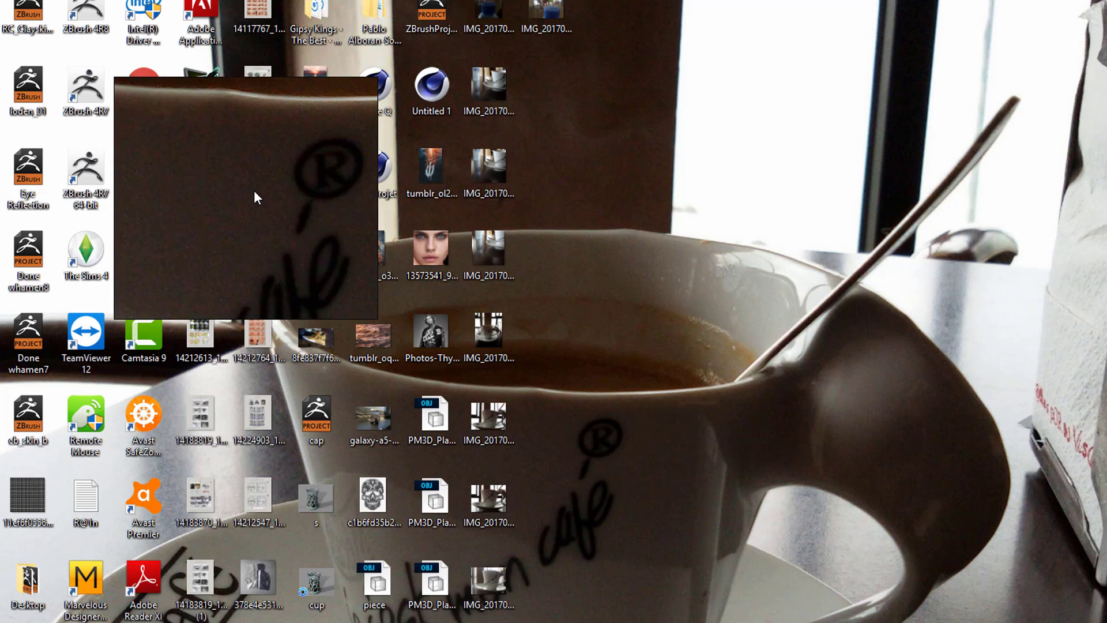
pyautogui.scroll(-5, 254, 190)
pyautogui.moveTo(226, 225)
pyautogui.mouseDown()
pyautogui.moveTo(359, 278)
pyautogui.moveTo(375, 233)
pyautogui.mouseUp()
pyautogui.scroll(-2, 359, 278)
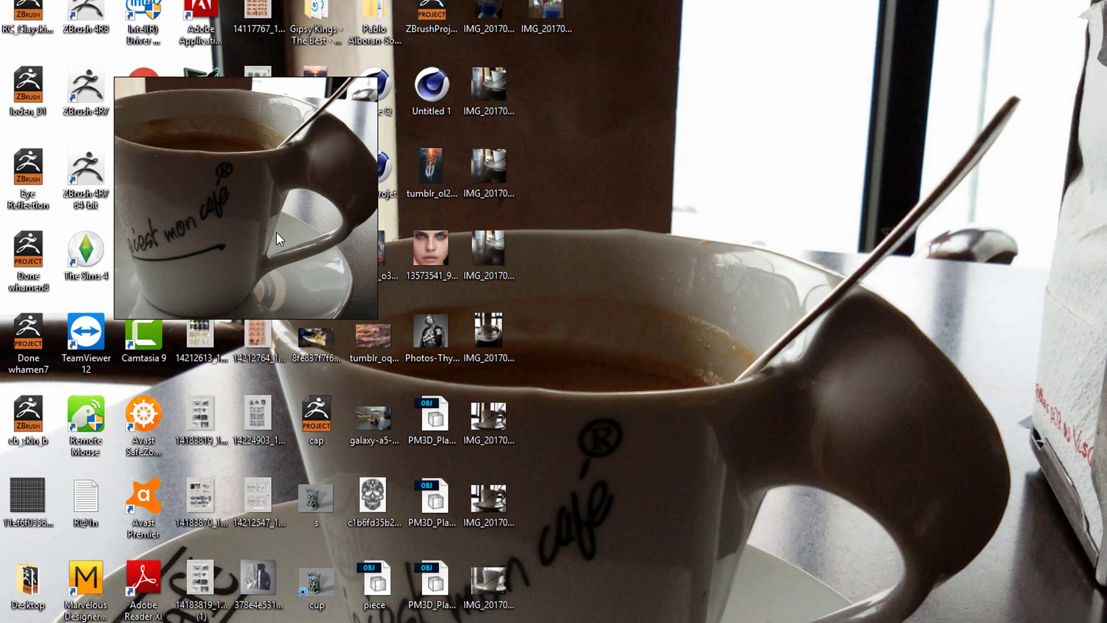
pyautogui.moveTo(276, 232)
pyautogui.mouseDown()
pyautogui.moveTo(834, 353)
pyautogui.moveTo(812, 316)
pyautogui.mouseUp()
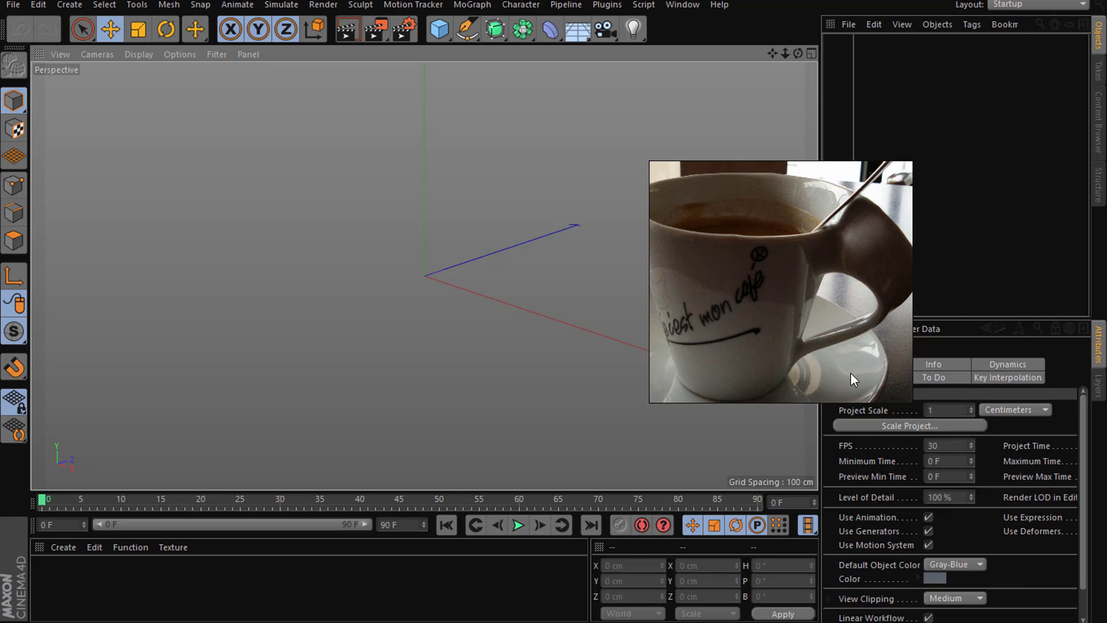
# Step: Enable Overlay Selection and float the reference over the viewport's lower left
pyautogui.rightClick(850, 373)
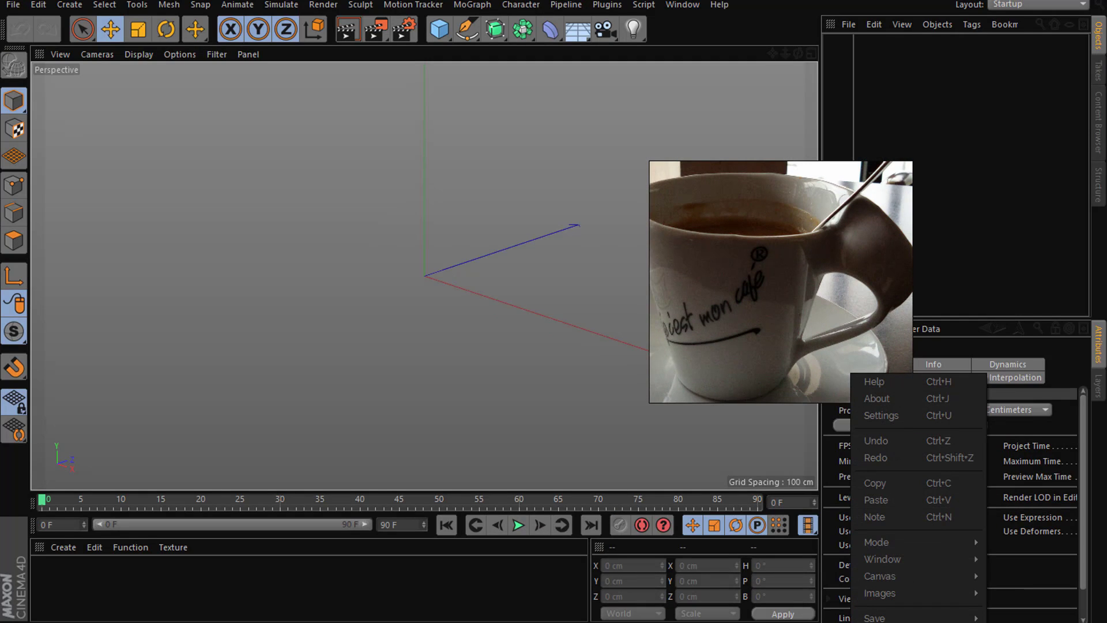
pyautogui.moveTo(876, 542)
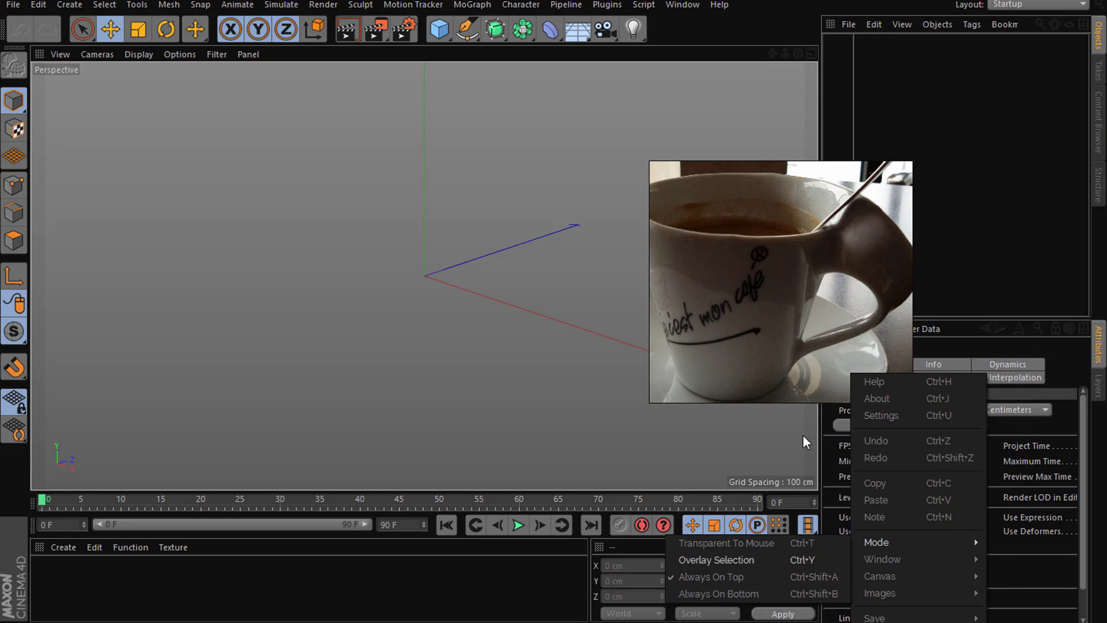
pyautogui.click(750, 559)
pyautogui.moveTo(780, 262)
pyautogui.mouseDown()
pyautogui.moveTo(420, 295)
pyautogui.moveTo(651, 268)
pyautogui.mouseUp()
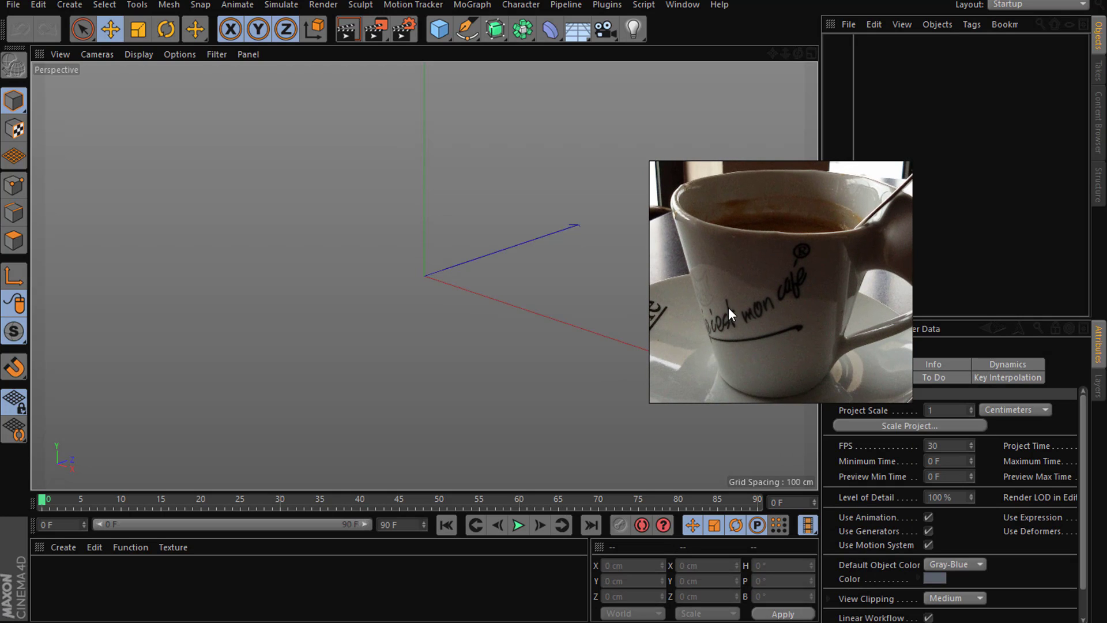
pyautogui.scroll(-2, 728, 307)
pyautogui.moveTo(749, 309)
pyautogui.mouseDown()
pyautogui.moveTo(701, 306)
pyautogui.moveTo(531, 350)
pyautogui.moveTo(299, 504)
pyautogui.moveTo(704, 535)
pyautogui.moveTo(277, 479)
pyautogui.moveTo(186, 516)
pyautogui.moveTo(255, 557)
pyautogui.moveTo(259, 536)
pyautogui.mouseUp()
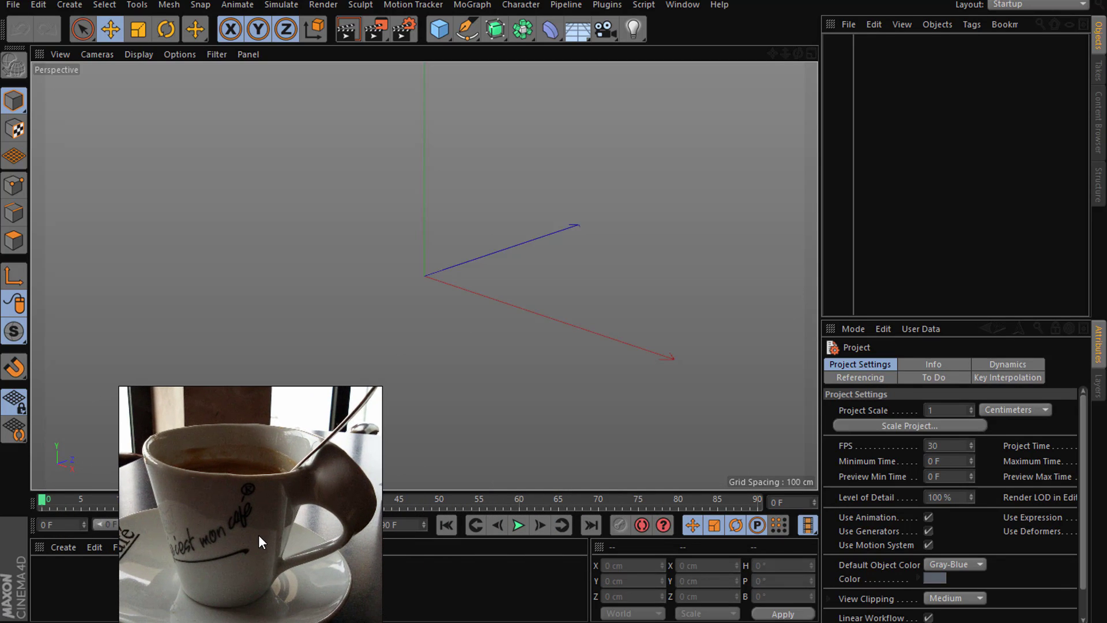
# Step: Create a cylinder primitive, keeping its default orientation
pyautogui.moveTo(443, 30); pyautogui.dragTo(724, 58)
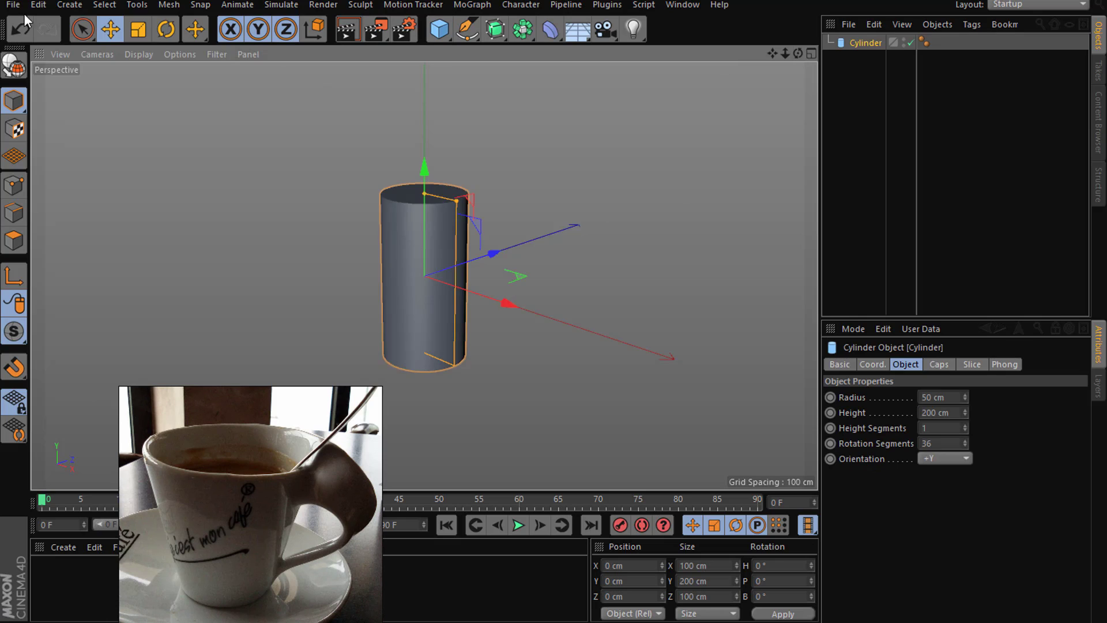
pyautogui.click(959, 460)
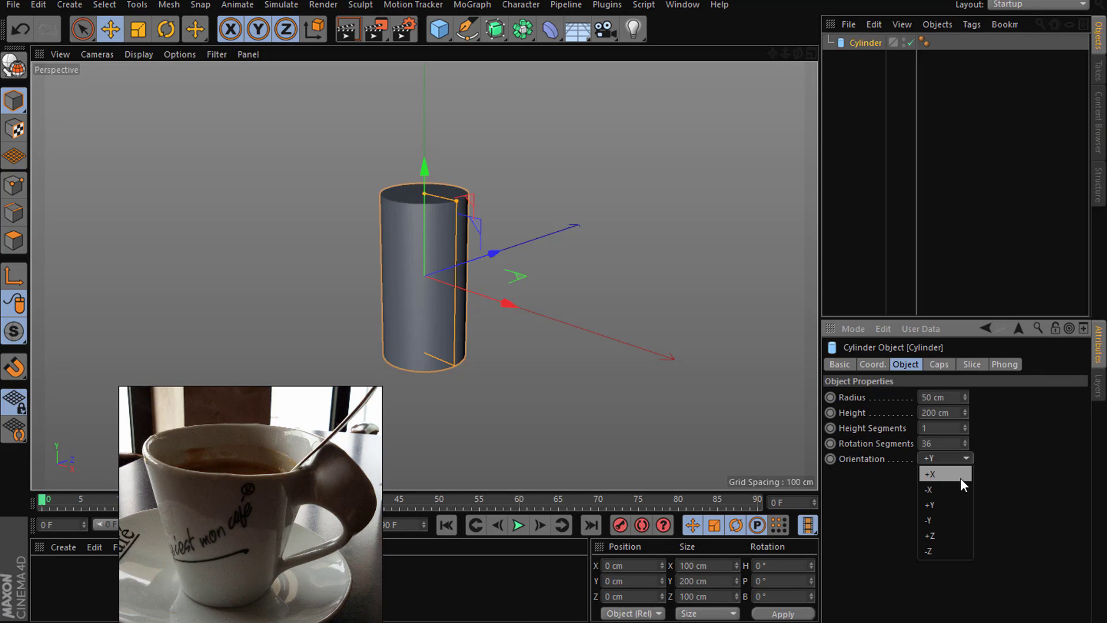
pyautogui.click(960, 475)
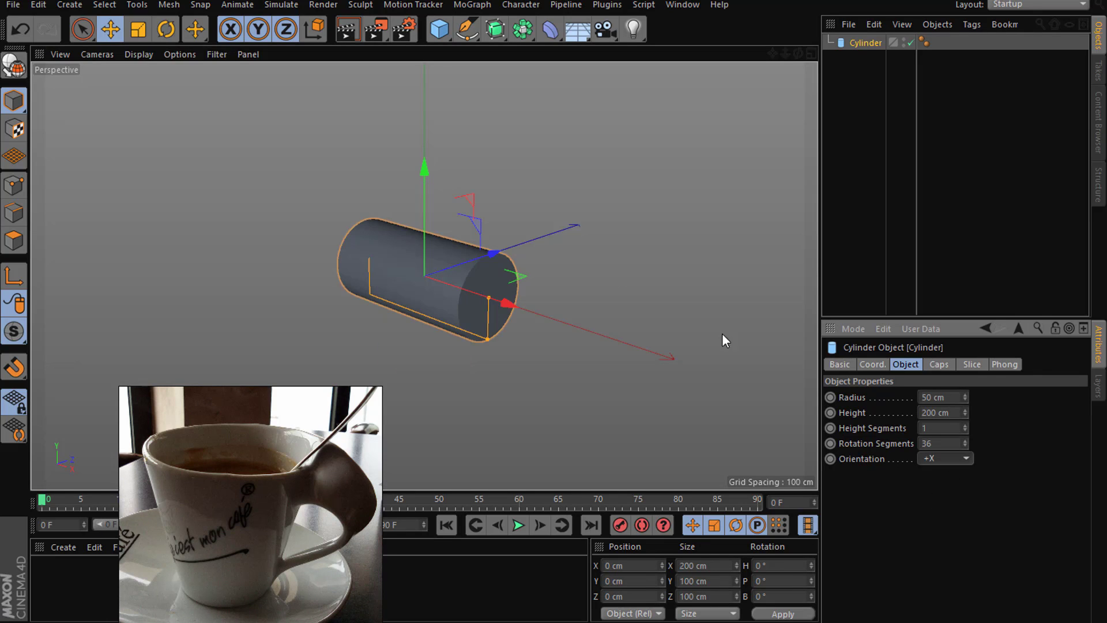
pyautogui.hotkey('ctrl', 'z')
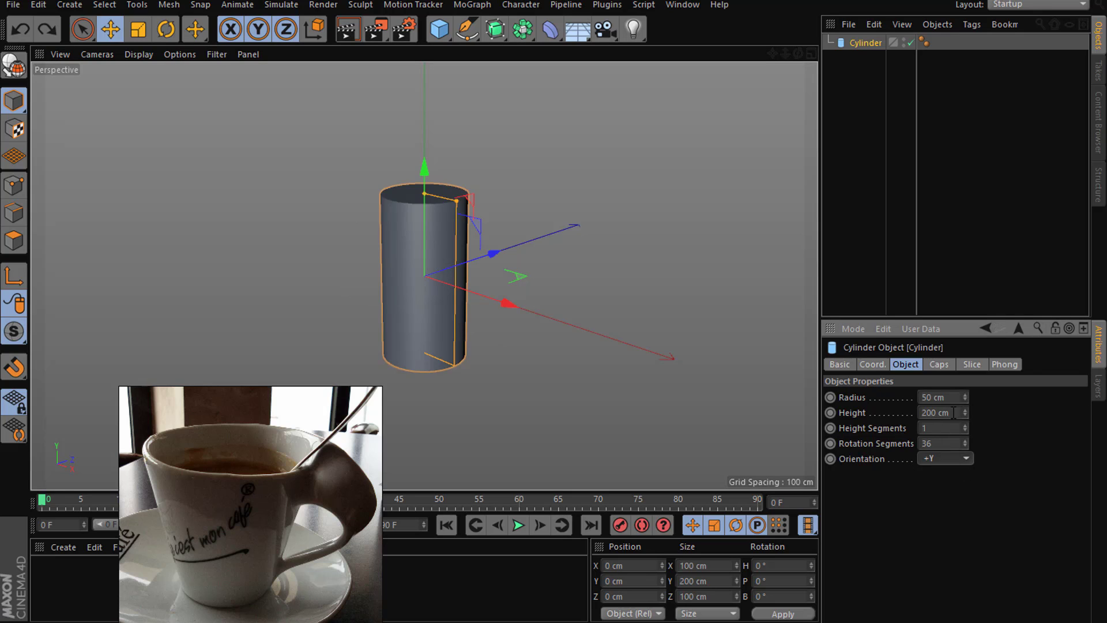
# Step: Shorten the cylinder and give it 16 rotation segments
pyautogui.moveTo(965, 410); pyautogui.dragTo(965, 455)
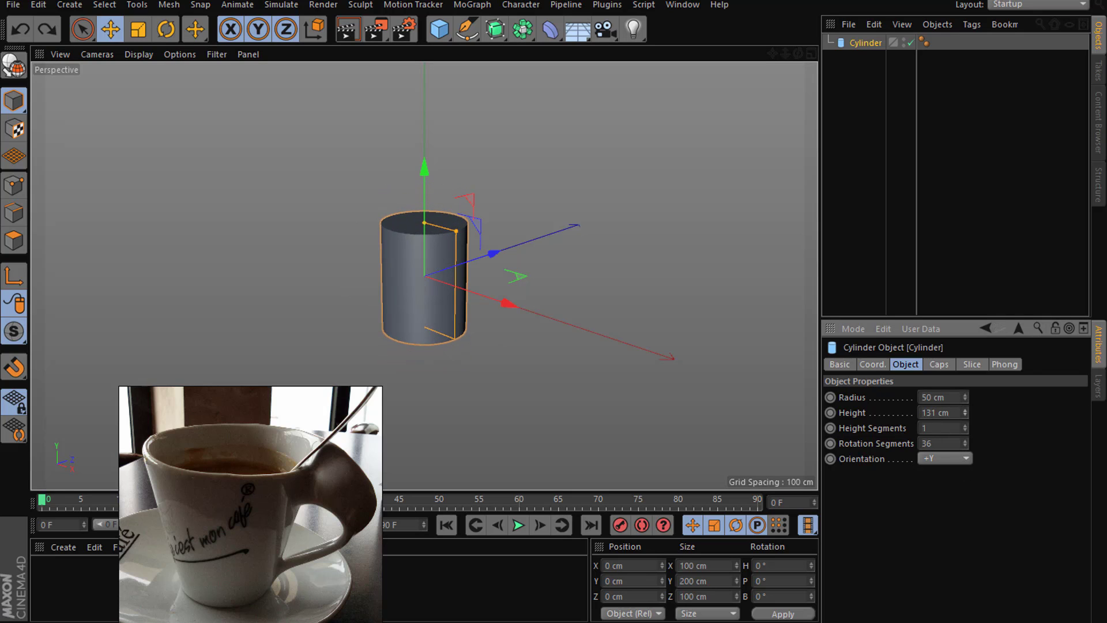
pyautogui.scroll(3, 356, 226)
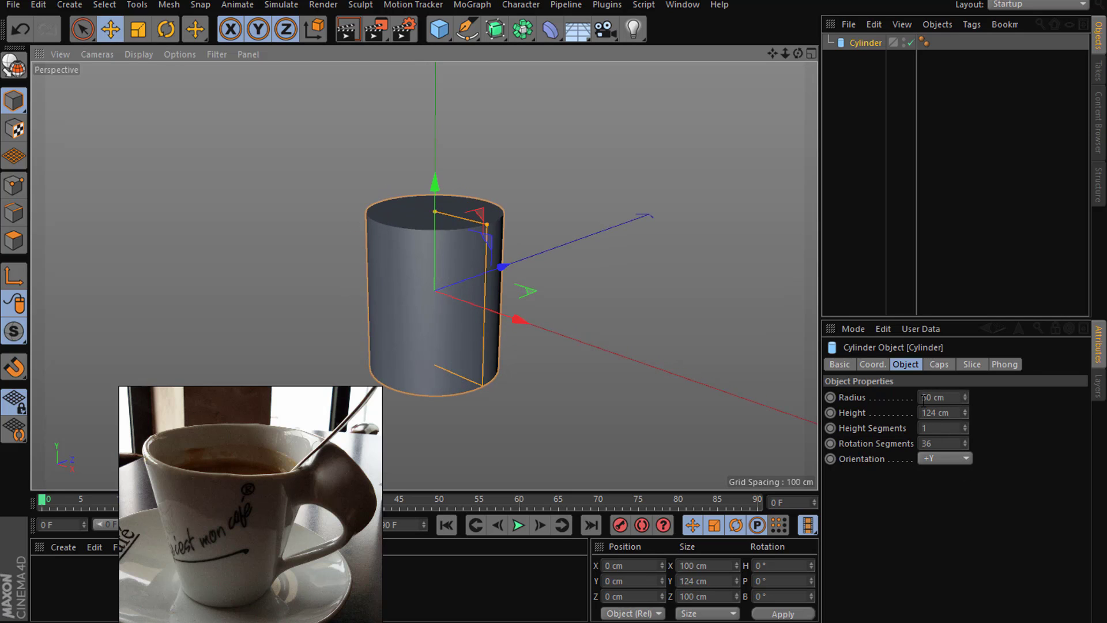
pyautogui.doubleClick(938, 443)
pyautogui.write('16')
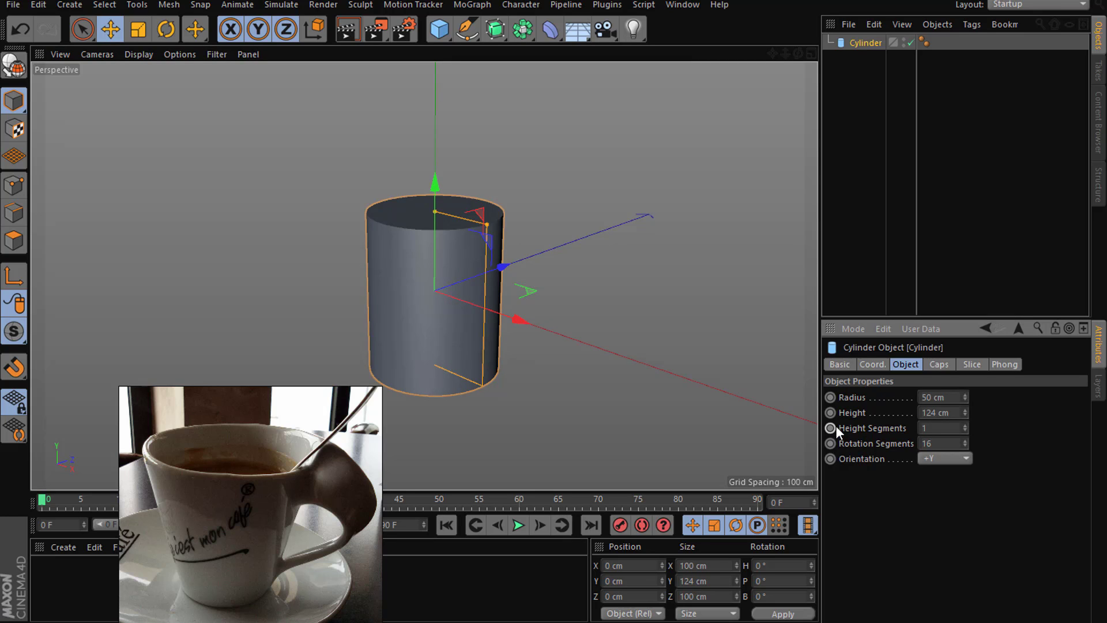
pyautogui.press('Return')
# Step: Make the cylinder editable, use Live Selection, and show Gouraud Shading (Lines)
pyautogui.click(17, 66)
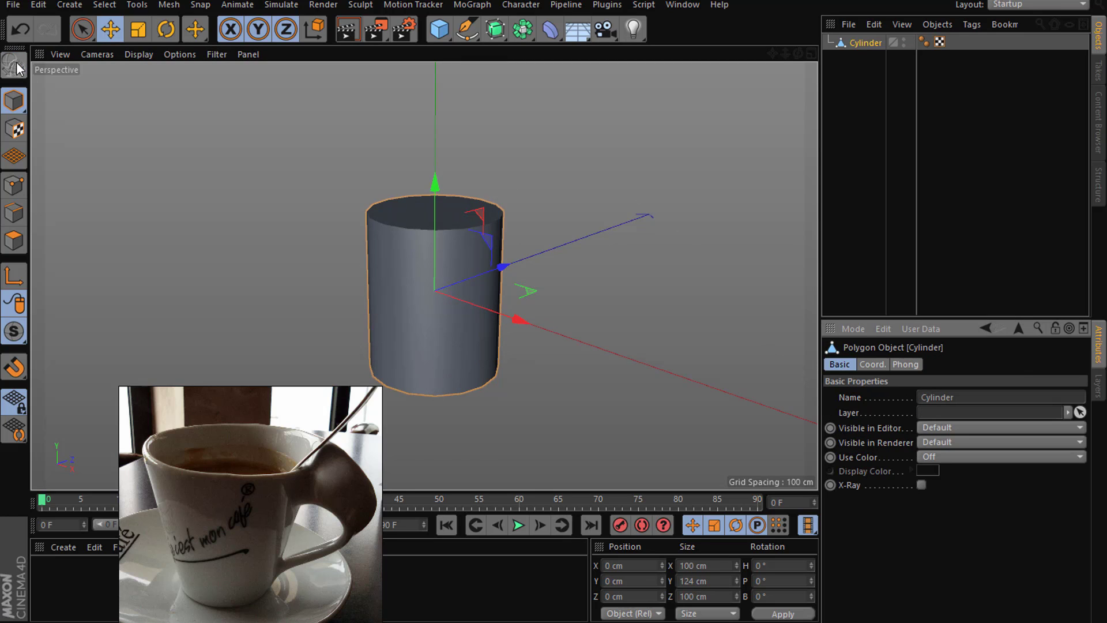
pyautogui.click(78, 35)
pyautogui.click(118, 53)
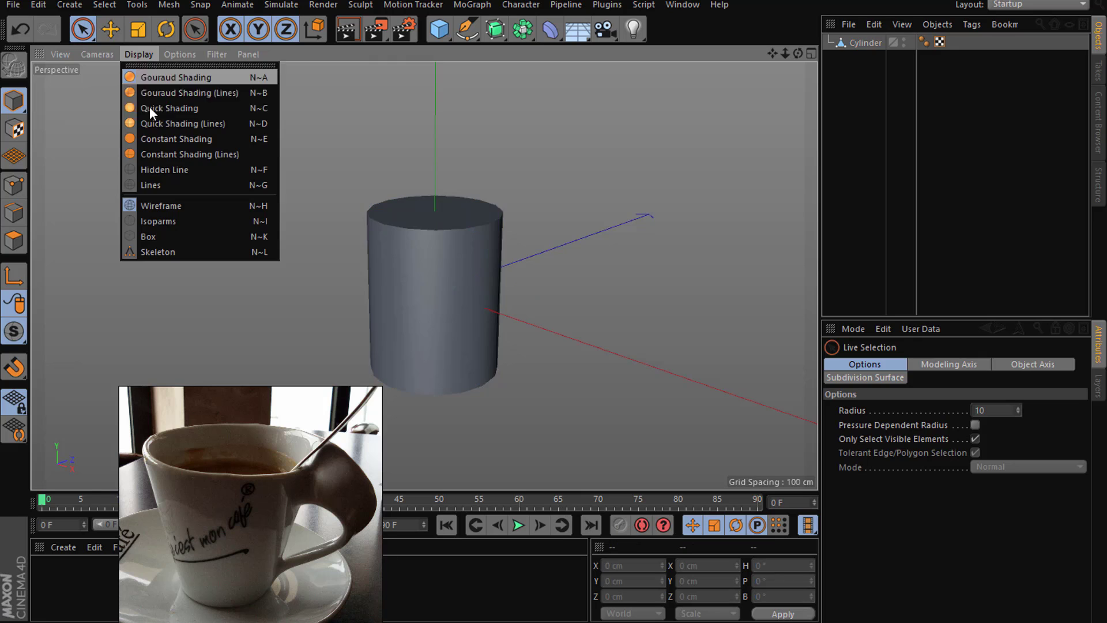
pyautogui.click(162, 93)
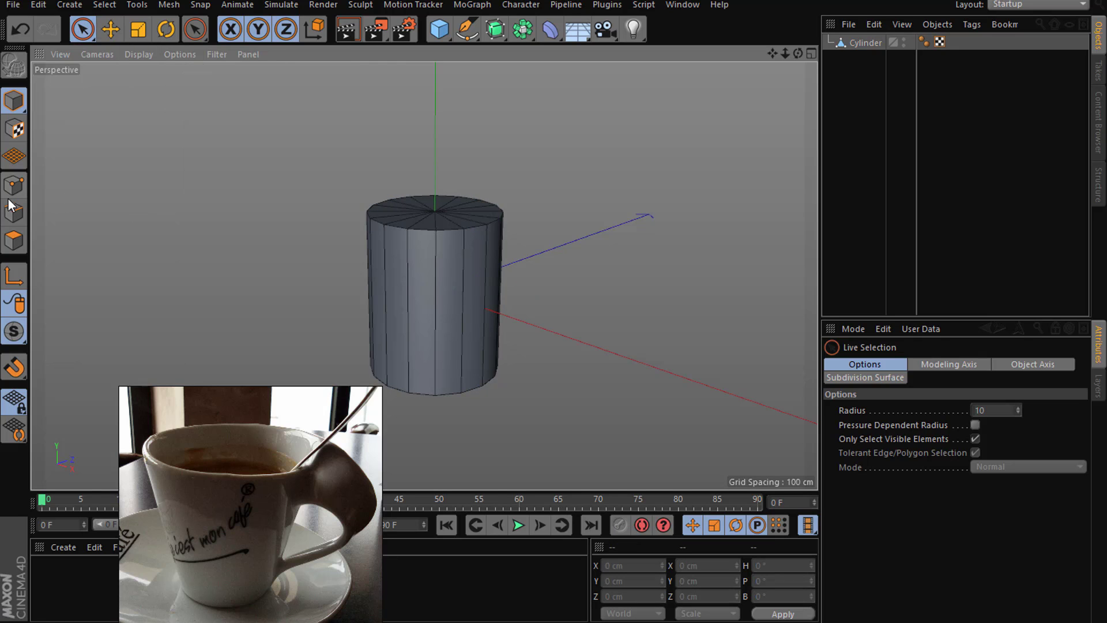
# Step: Delete the cylinder's top cap polygon to open the cup
pyautogui.click(13, 242)
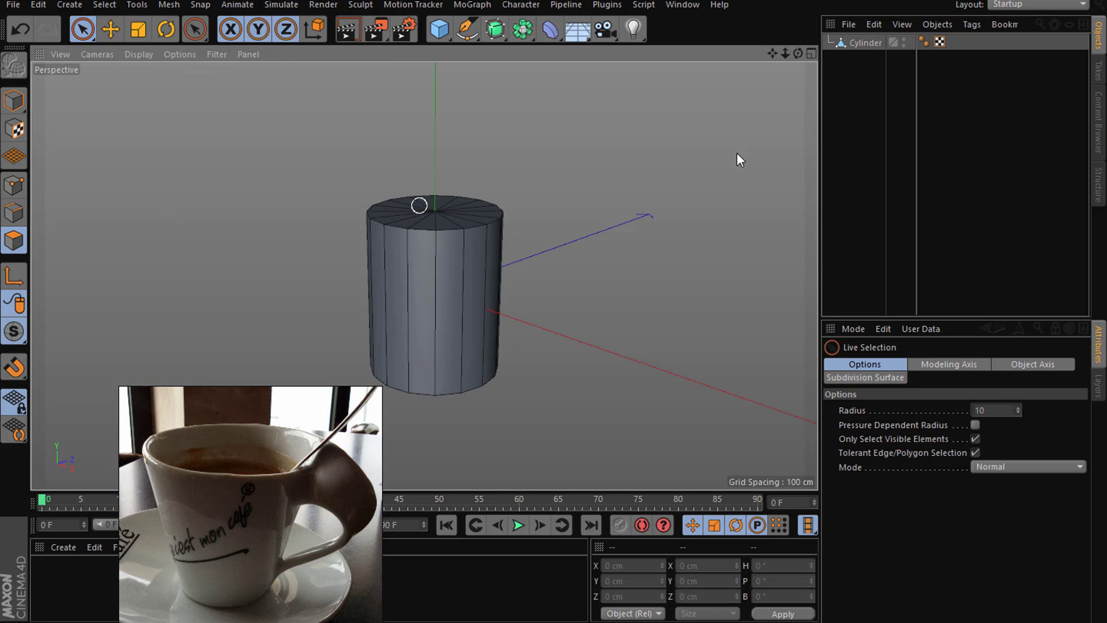
pyautogui.click(865, 42)
pyautogui.click(427, 211)
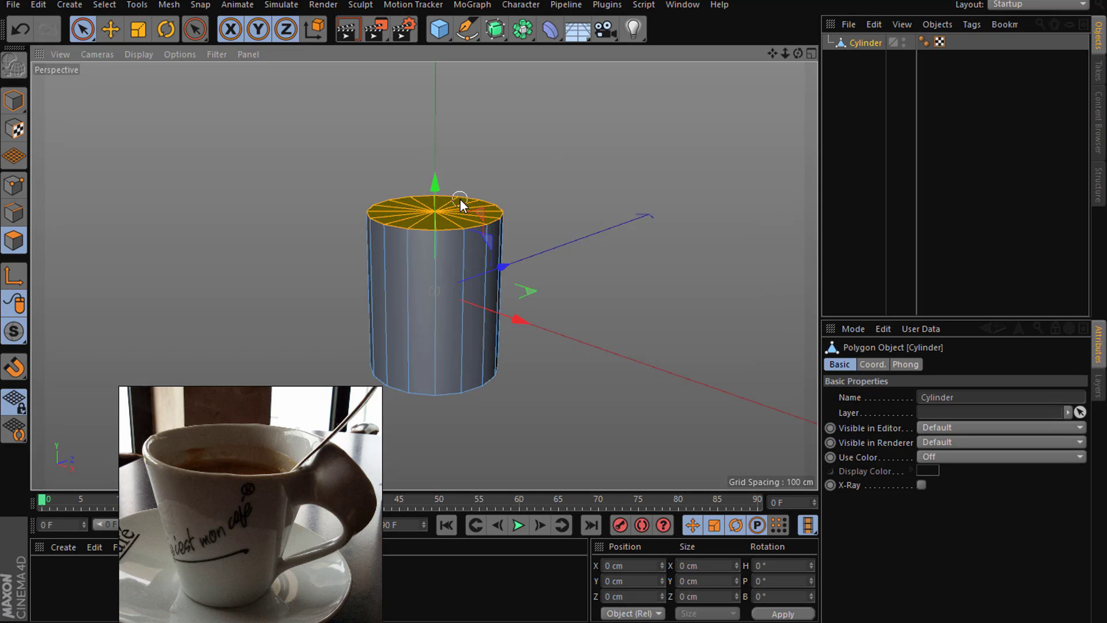
pyautogui.press('Delete')
# Step: Select the top rim edge loop and scale it to 121.5%
pyautogui.click(144, 29)
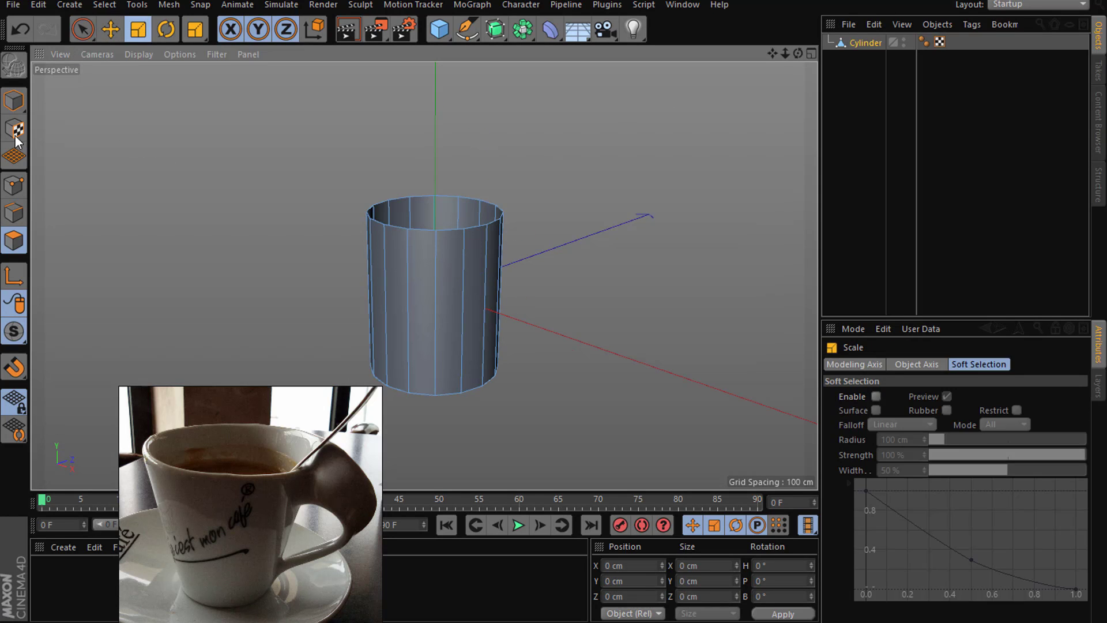
pyautogui.click(13, 213)
pyautogui.click(454, 236)
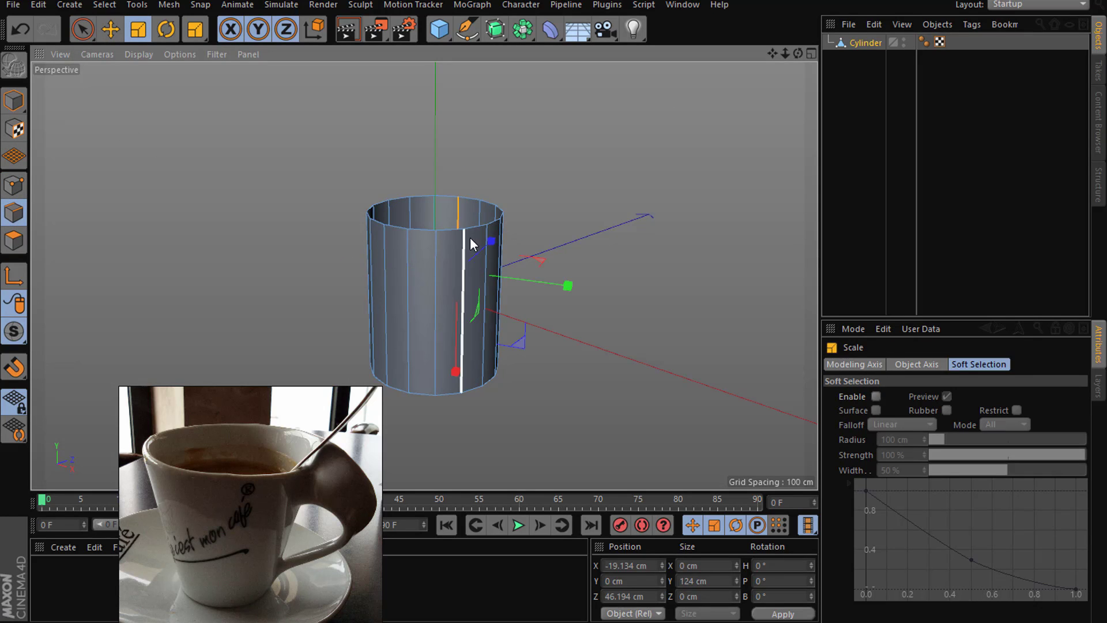
pyautogui.doubleClick(449, 229)
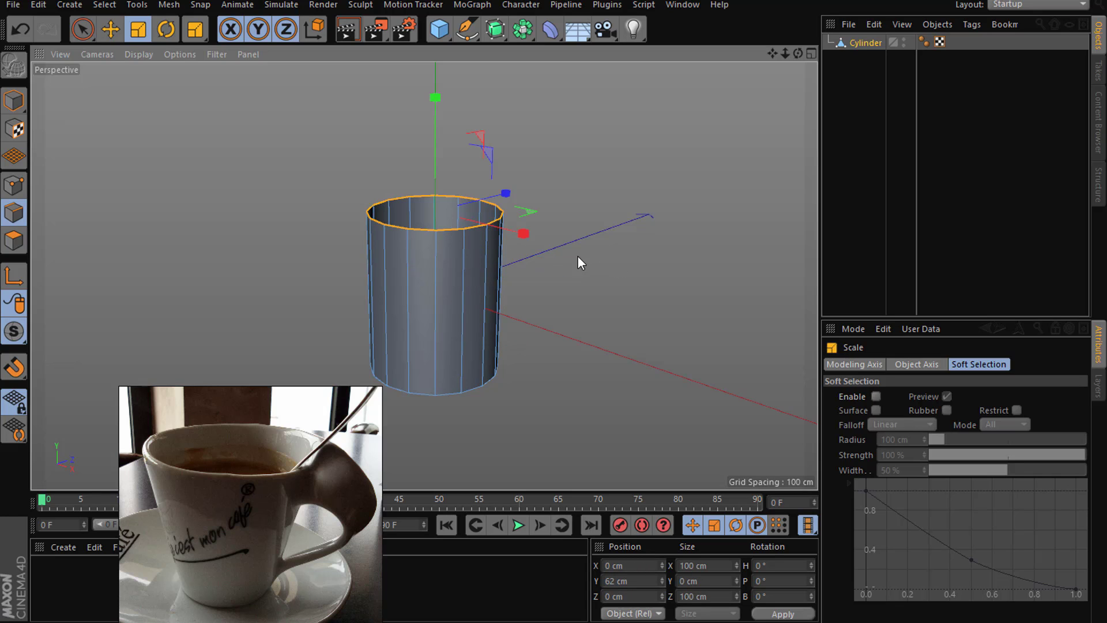
pyautogui.moveTo(660, 265); pyautogui.dragTo(801, 240)
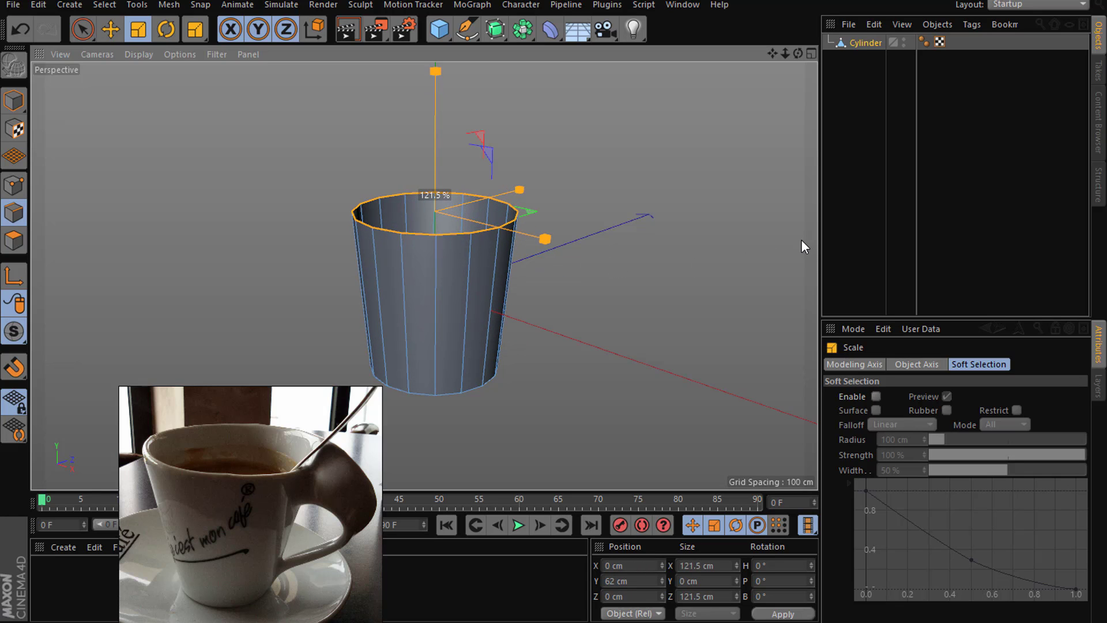
# Step: Move the rim loop down slightly and add a Loop/Path Cut near the top
pyautogui.press('e')
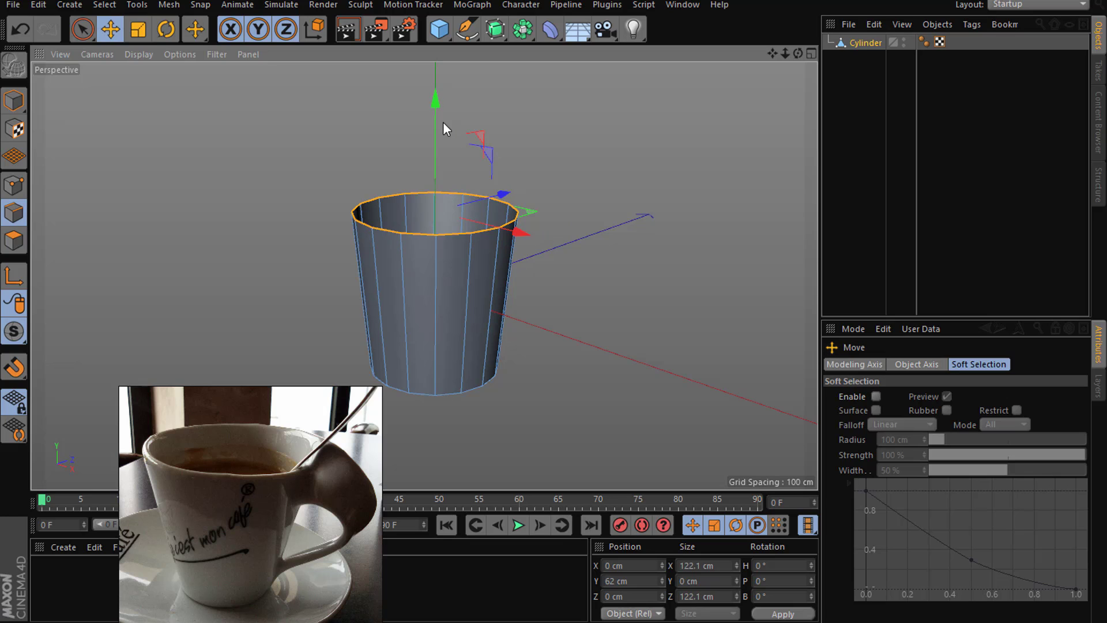
pyautogui.moveTo(441, 123); pyautogui.dragTo(434, 134)
pyautogui.press('m')
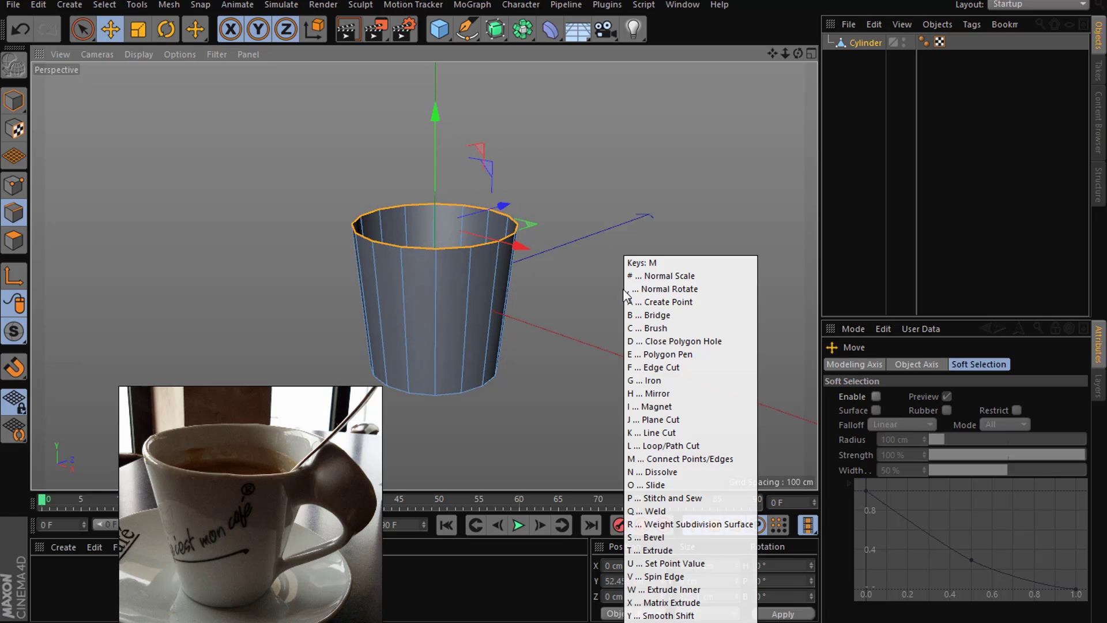
pyautogui.press('l')
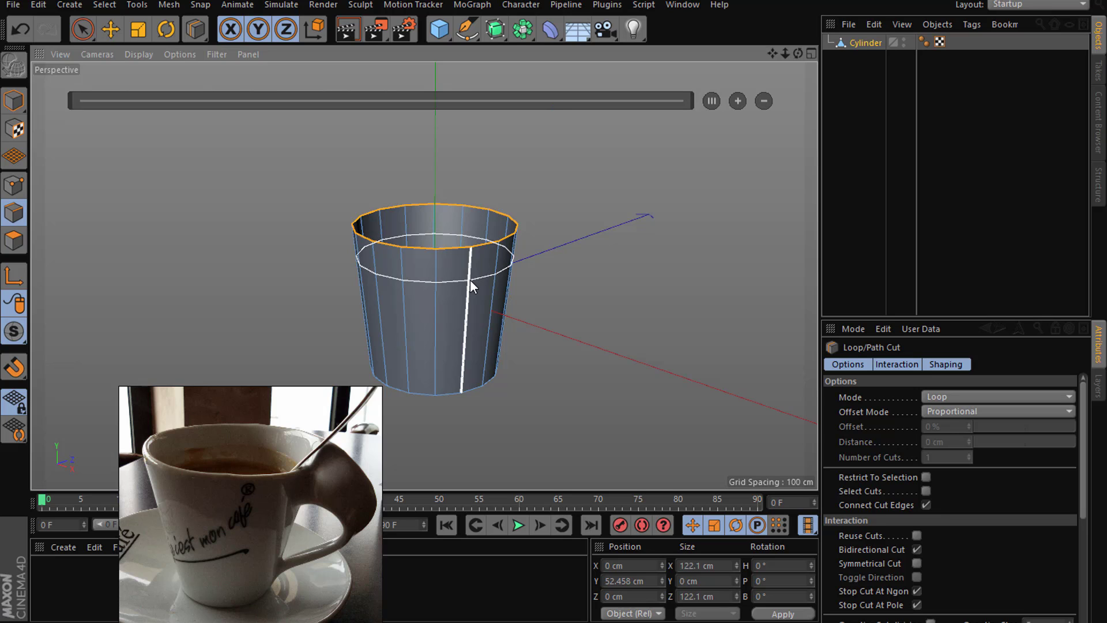
pyautogui.click(469, 279)
pyautogui.moveTo(85, 31); pyautogui.dragTo(127, 69)
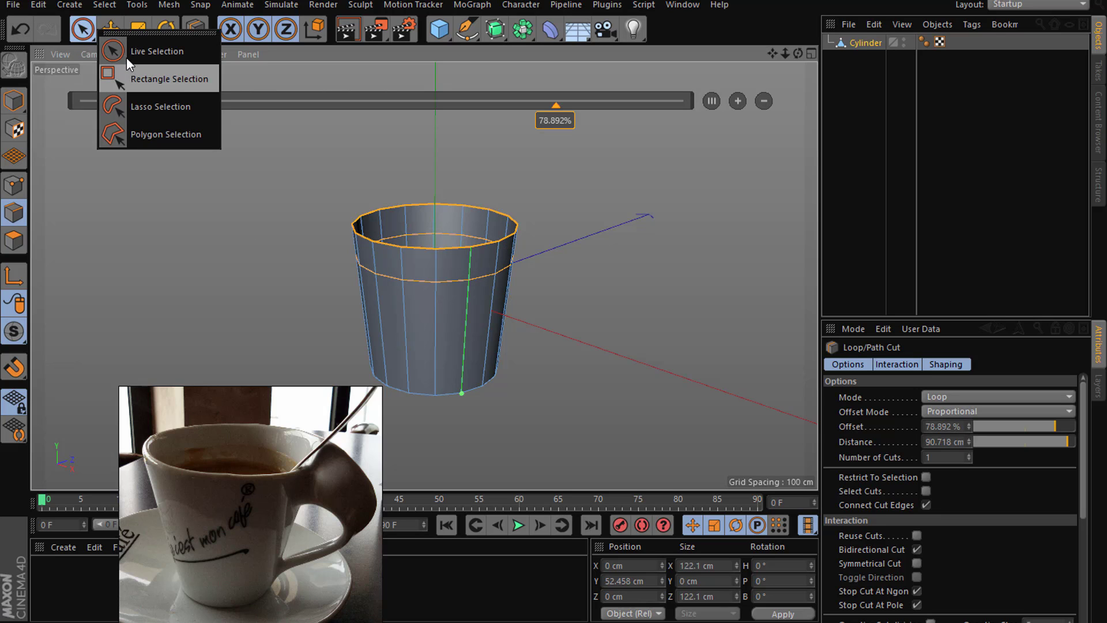
pyautogui.click(127, 53)
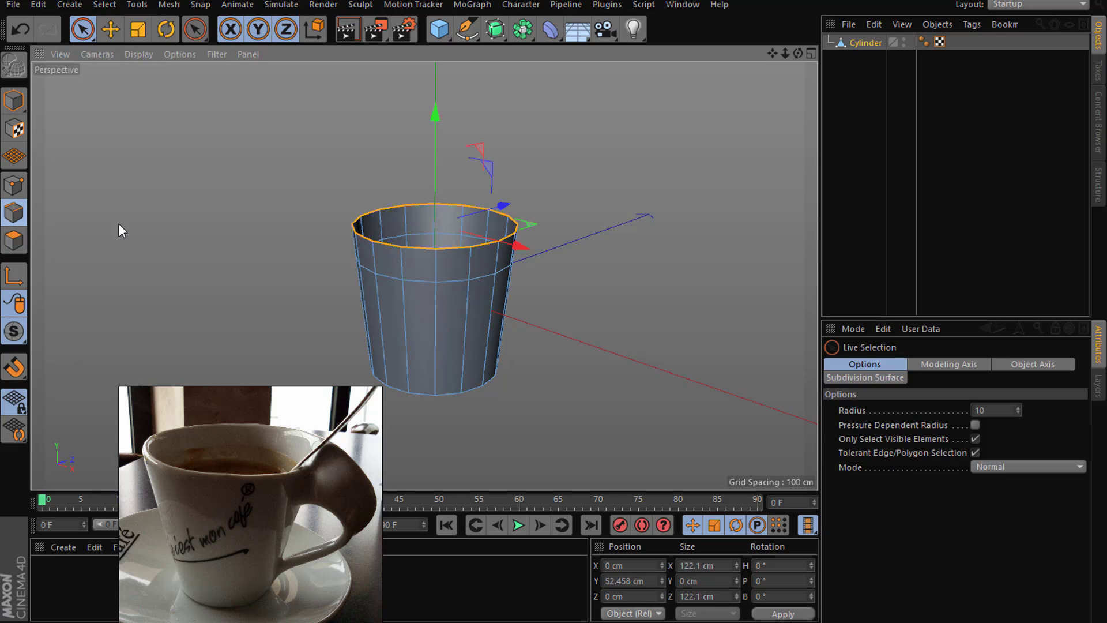
pyautogui.click(559, 140)
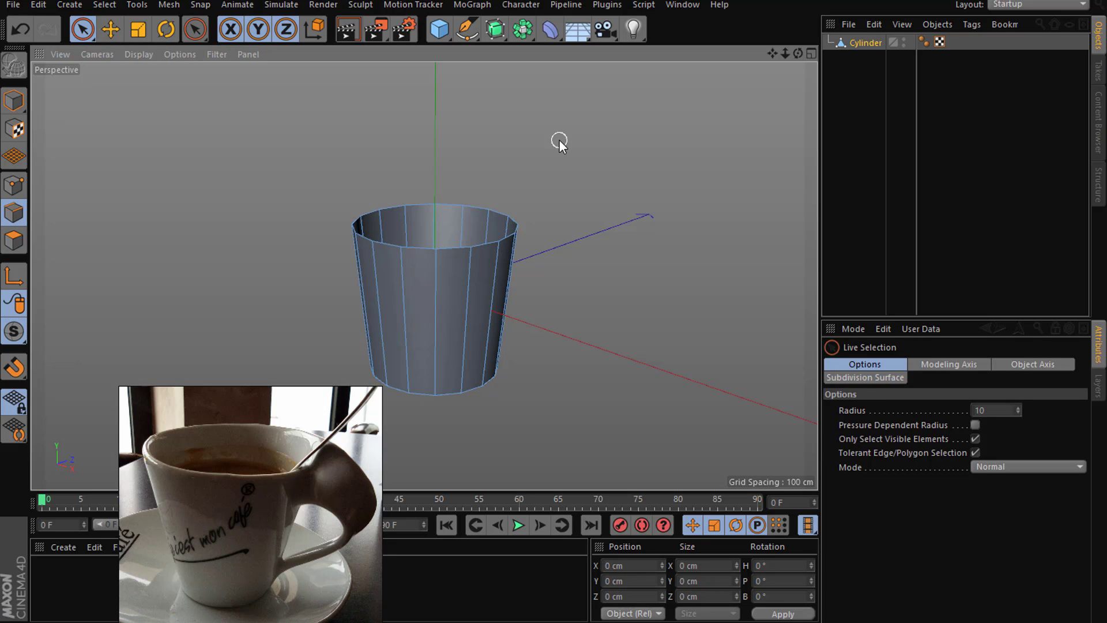
# Step: Maximise the Front view and pick the Line Cut tool
pyautogui.moveTo(798, 53)
pyautogui.mouseDown()
pyautogui.moveTo(798, 29)
pyautogui.moveTo(793, 58)
pyautogui.mouseUp()
pyautogui.rightClick(673, 238)
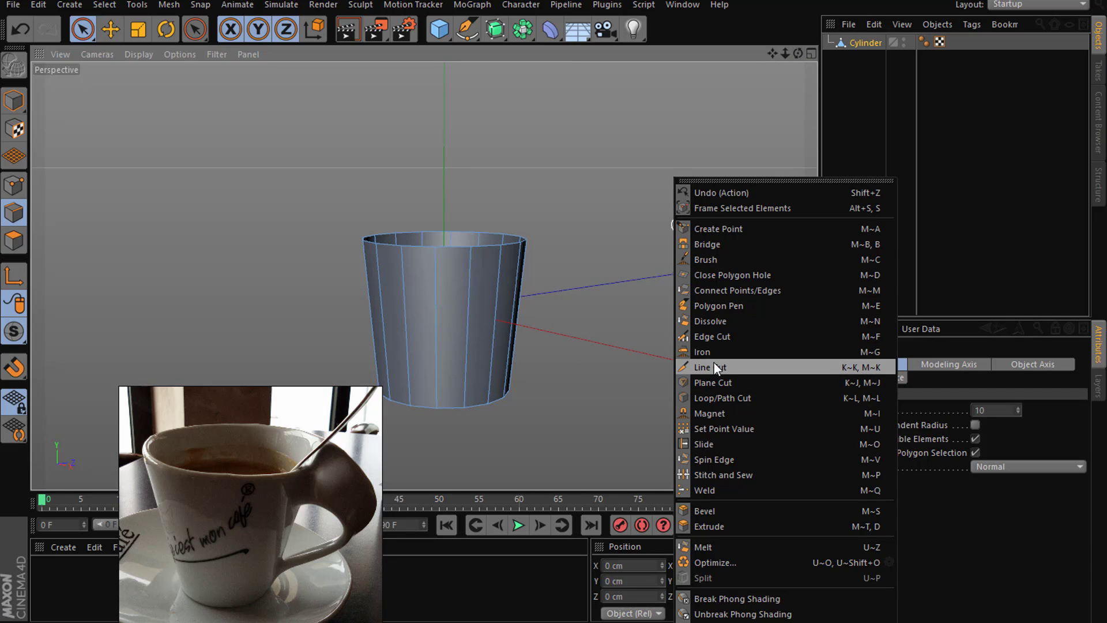
pyautogui.click(811, 50)
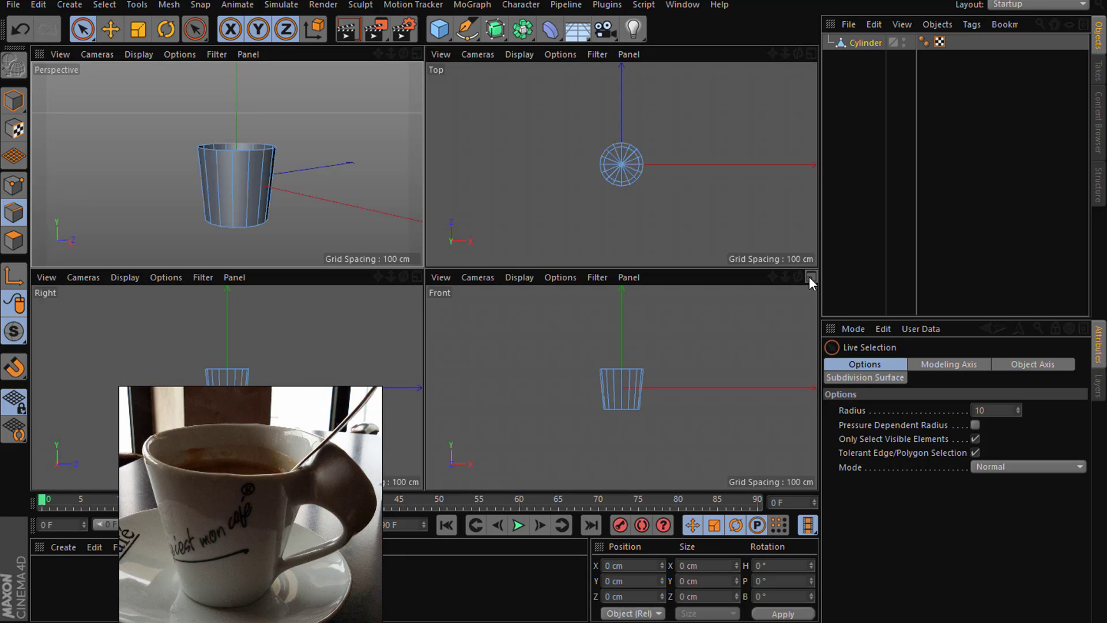
pyautogui.click(809, 277)
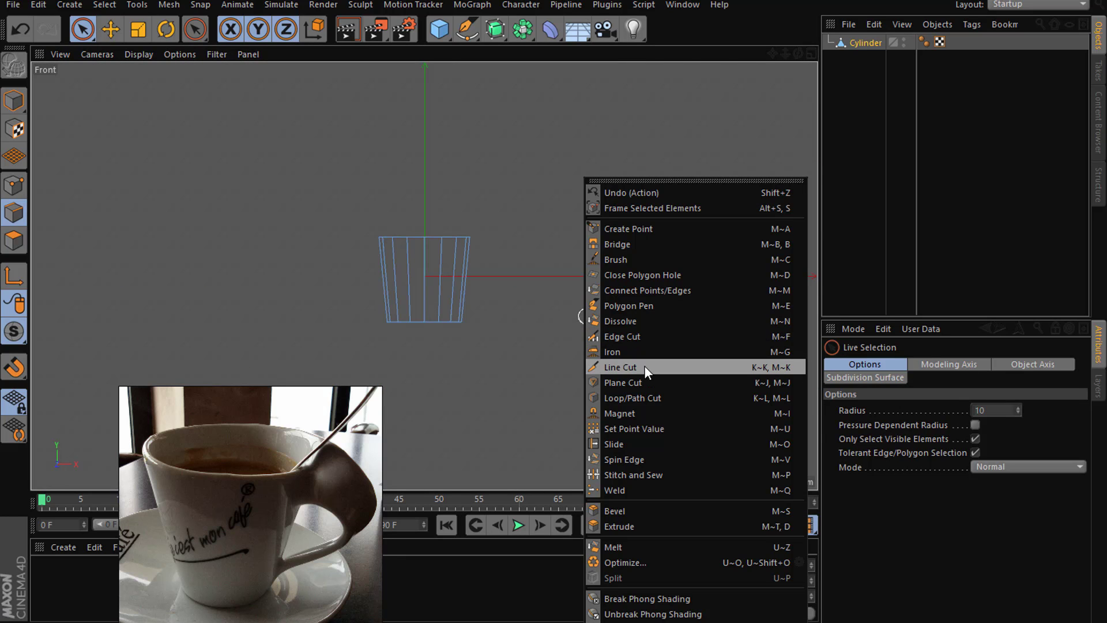
pyautogui.click(622, 367)
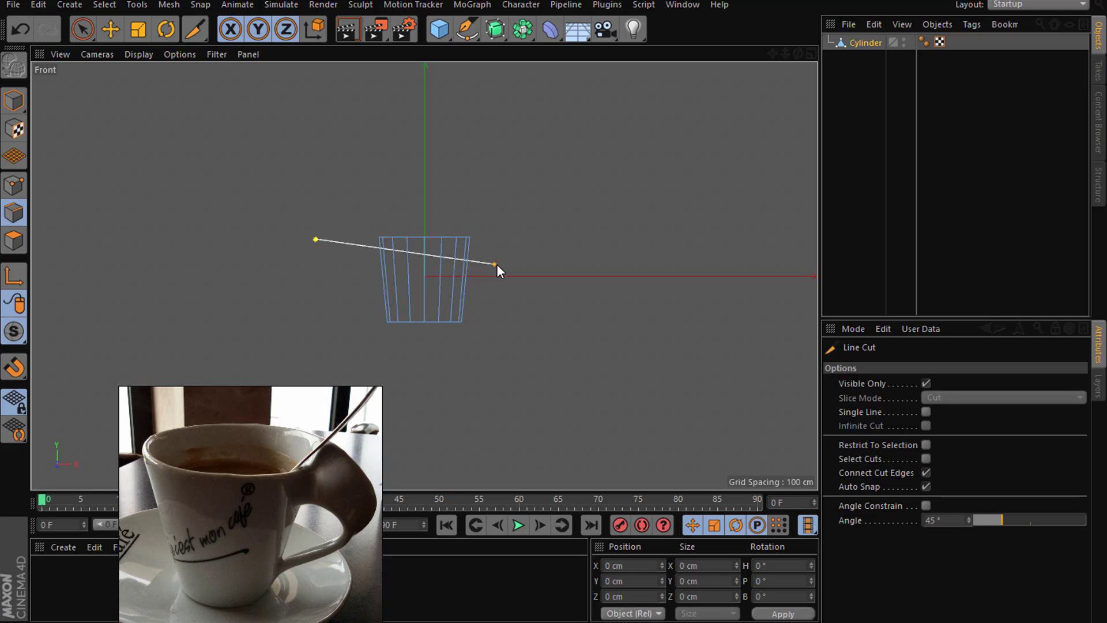
pyautogui.press('Escape')
# Step: Try a slanted line cut across the cup, then undo it
pyautogui.click(300, 217)
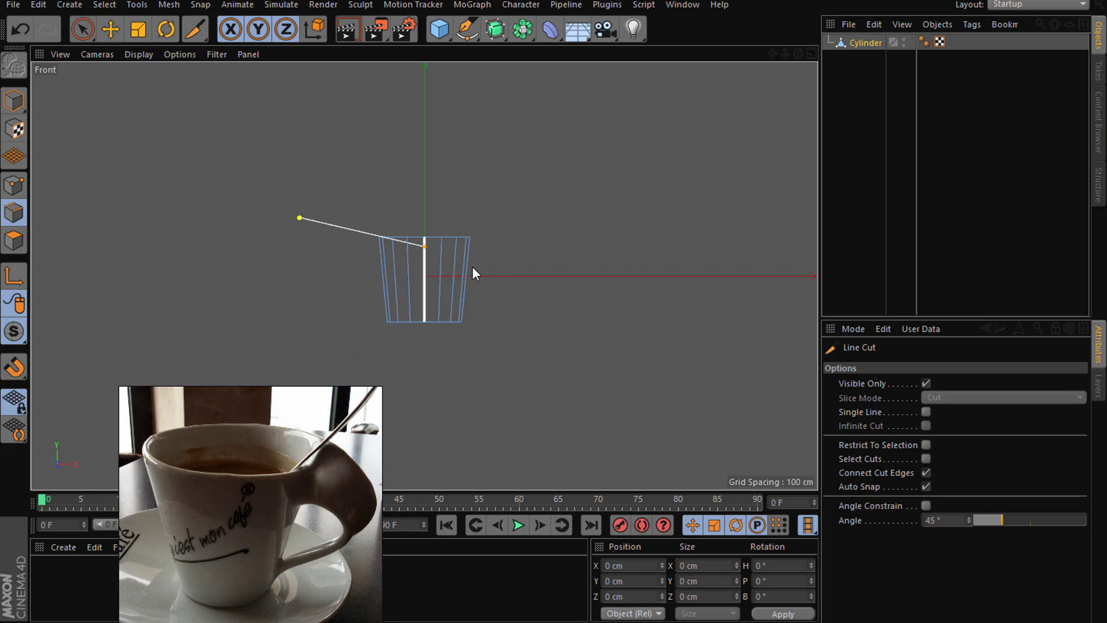
pyautogui.press('Escape')
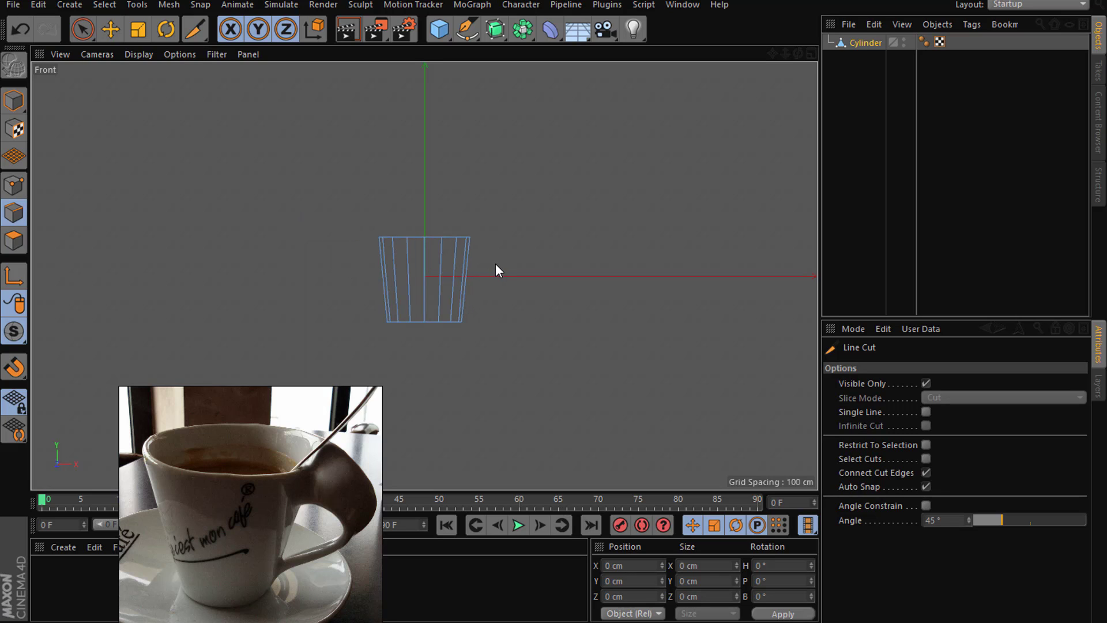
pyautogui.click(494, 264)
pyautogui.click(289, 227)
pyautogui.press('Escape')
pyautogui.hotkey('ctrl', 'z')
# Step: Untick Visible Only and cut a slanted line rising left through the cup
pyautogui.click(926, 383)
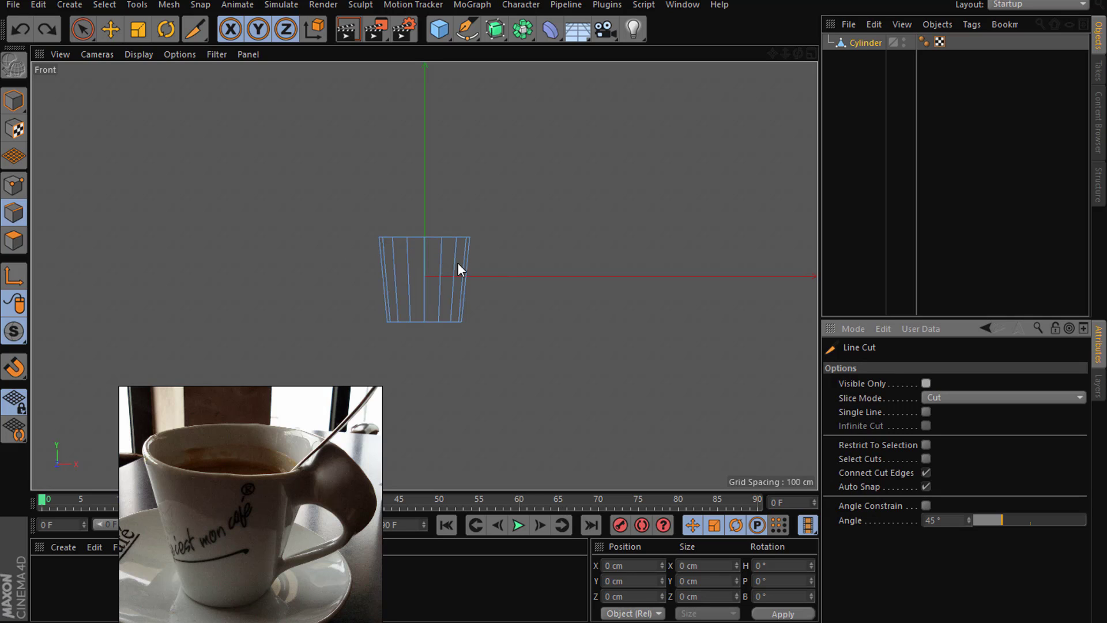
pyautogui.click(490, 263)
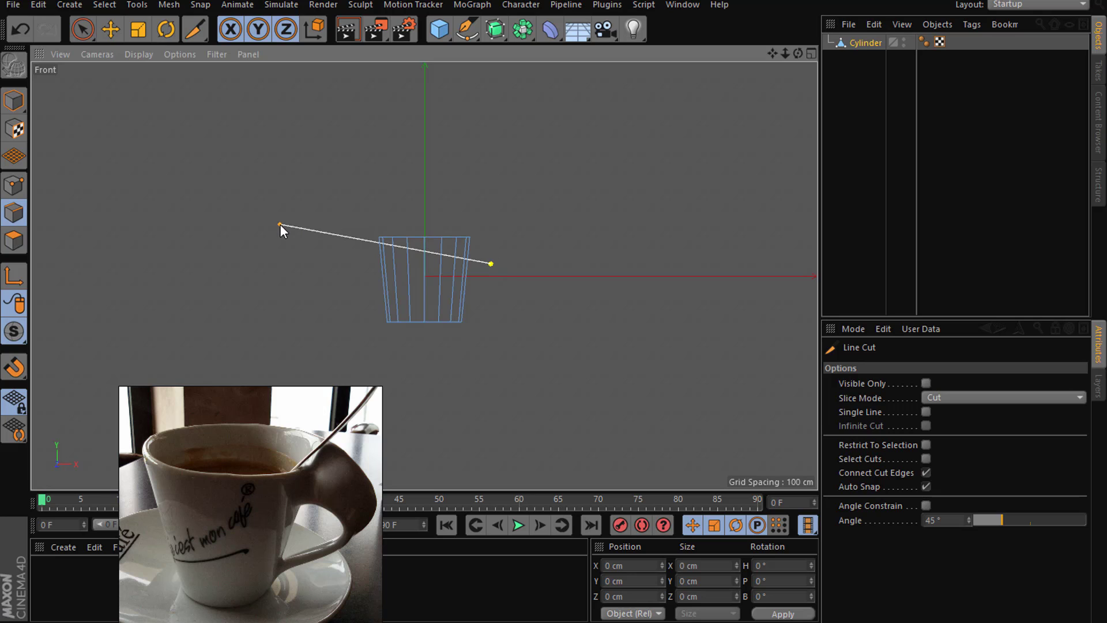
pyautogui.click(279, 223)
pyautogui.press('Escape')
# Step: Maximise the Perspective view and switch to Live Selection
pyautogui.click(809, 54)
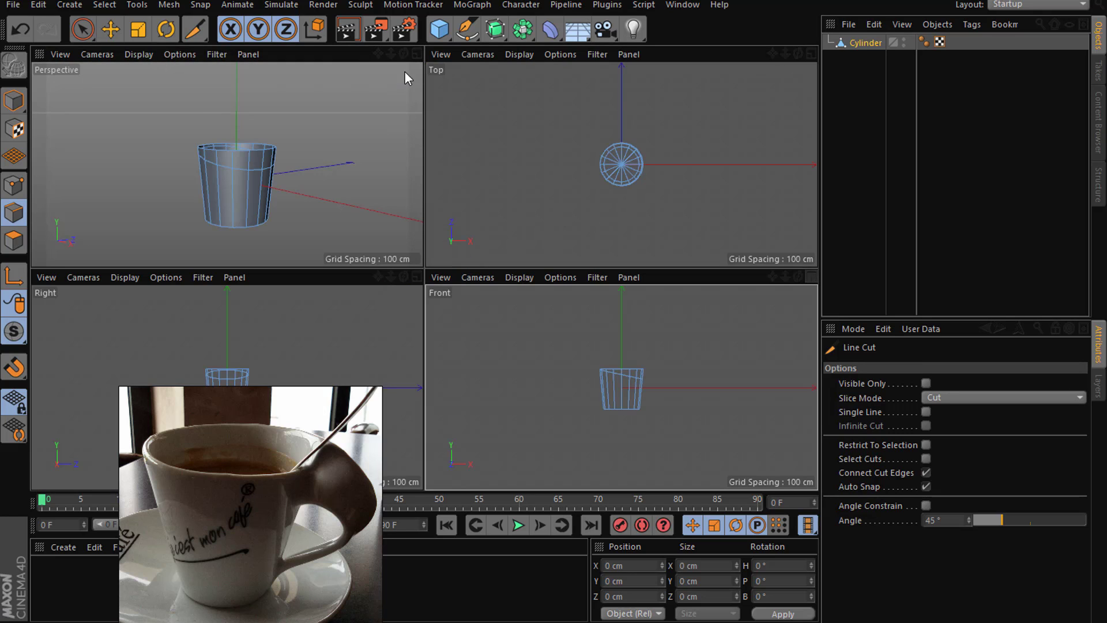
pyautogui.middleClick(251, 68)
pyautogui.click(82, 29)
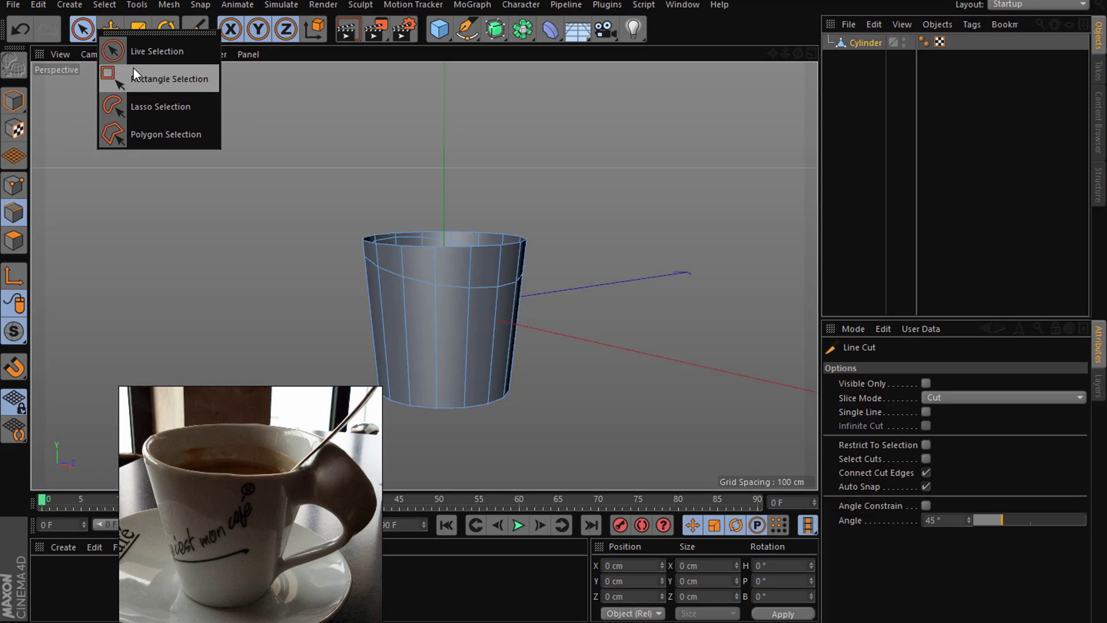
pyautogui.click(144, 50)
pyautogui.moveTo(514, 301); pyautogui.dragTo(494, 311)
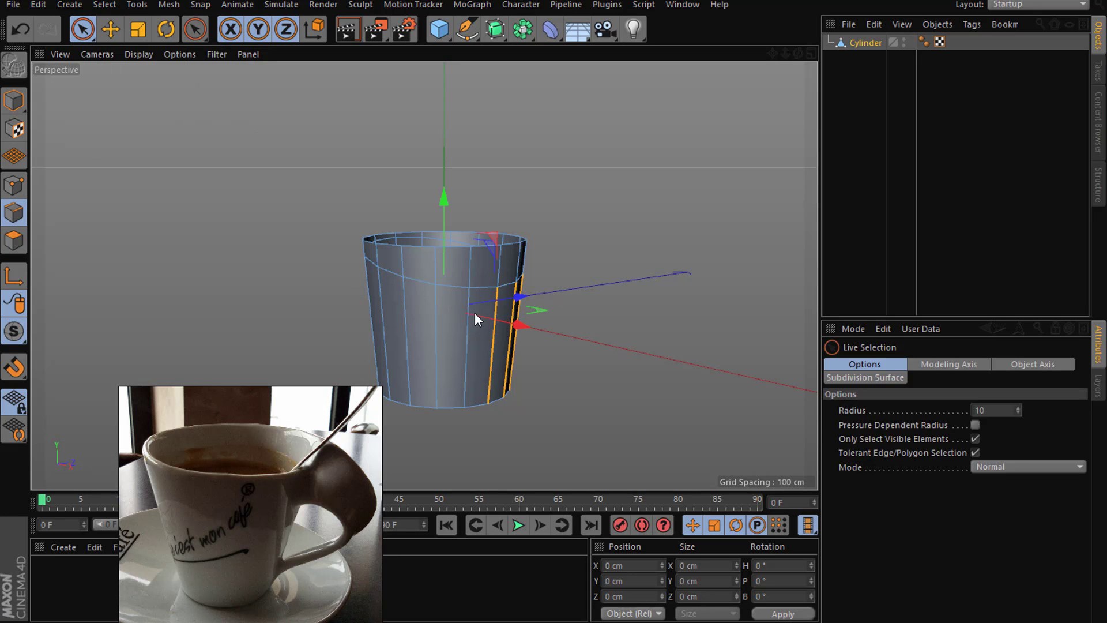
pyautogui.hotkey('ctrl', 'z')
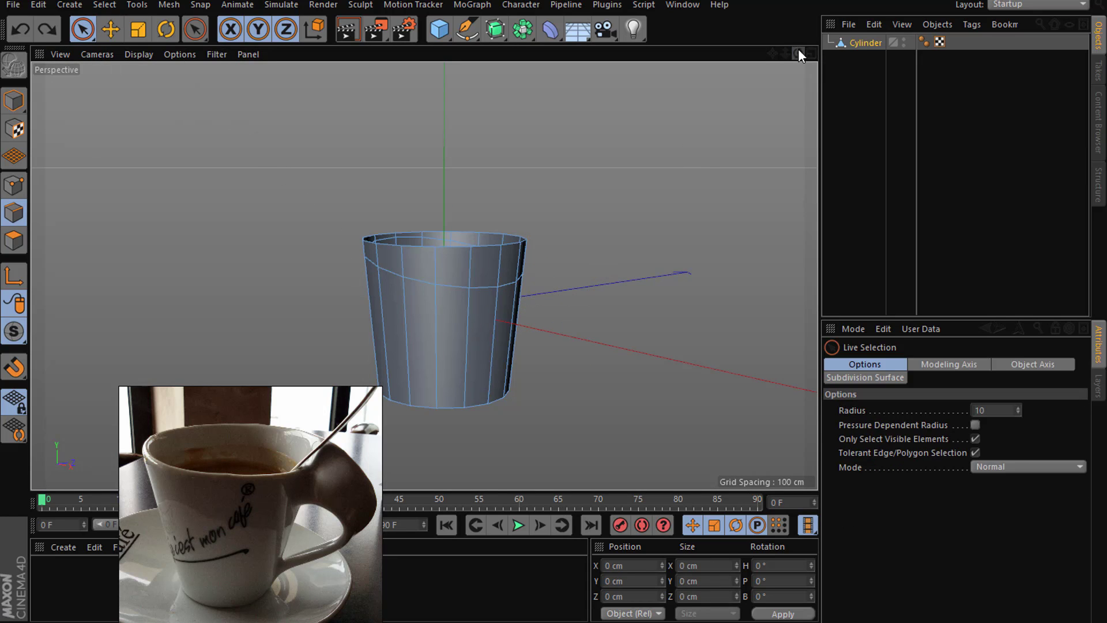
# Step: Select the single polygon on the cup's upper left rim in Polygon mode
pyautogui.moveTo(798, 54); pyautogui.dragTo(819, 63)
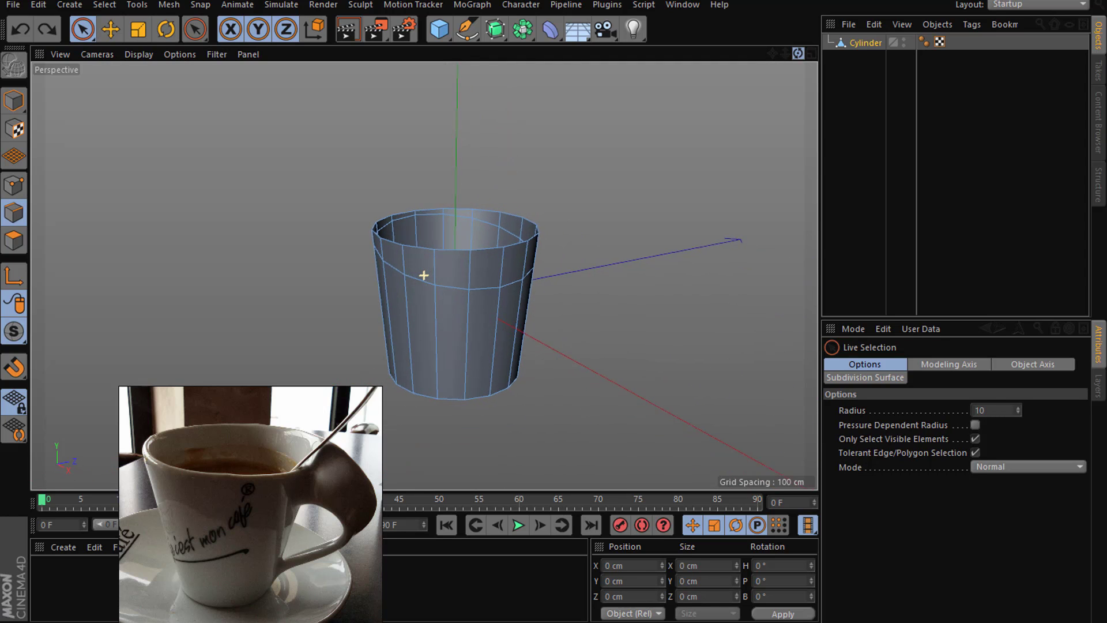
pyautogui.moveTo(423, 275); pyautogui.dragTo(672, 81)
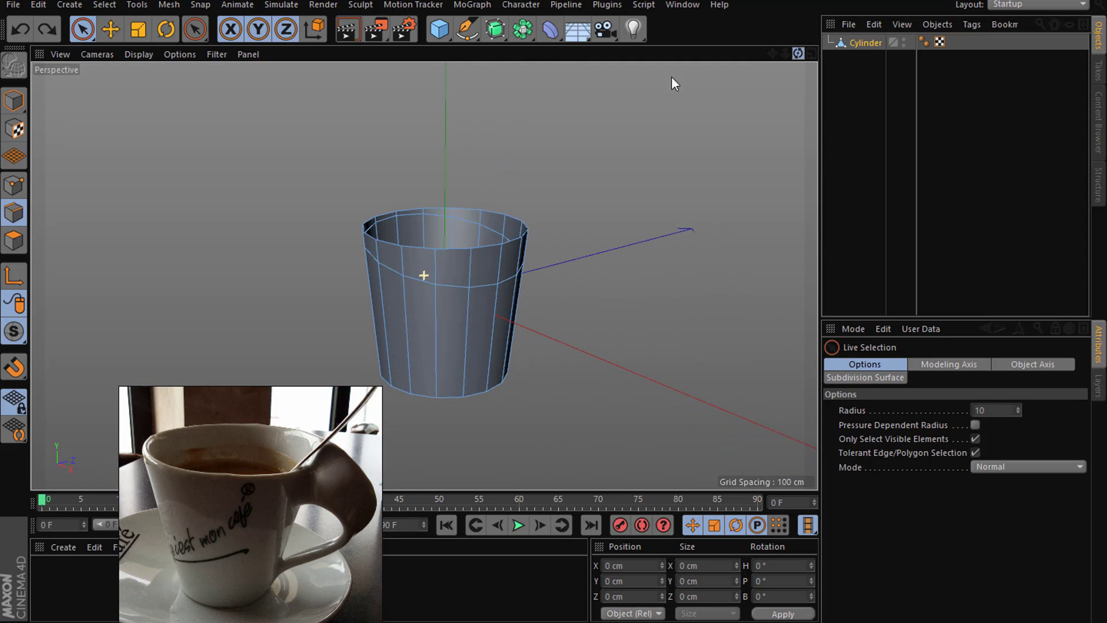
pyautogui.click(16, 238)
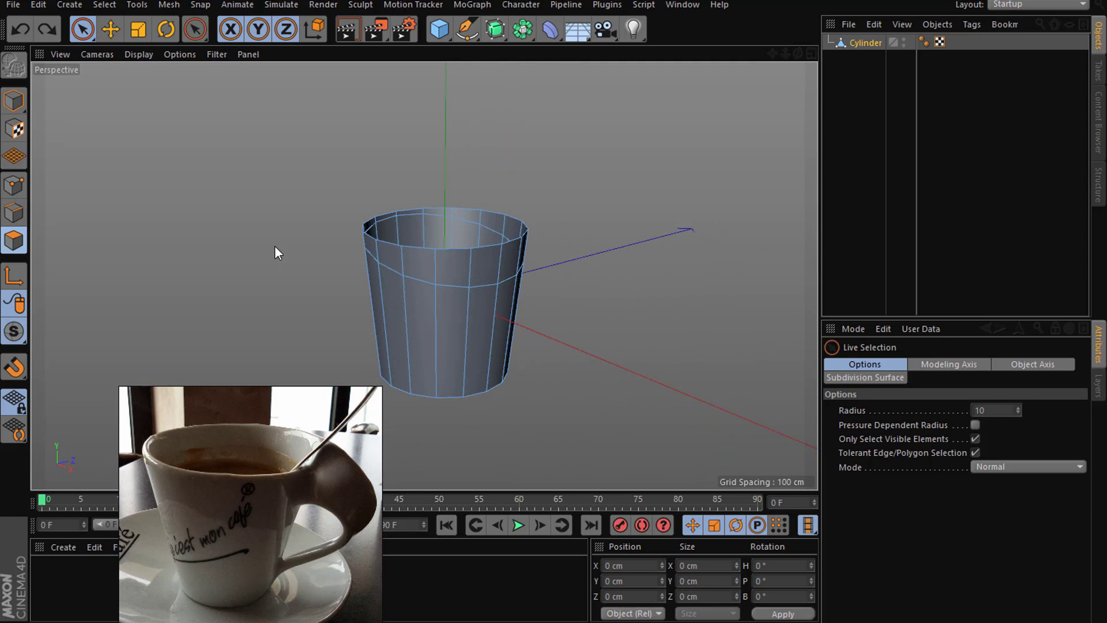
pyautogui.click(512, 261)
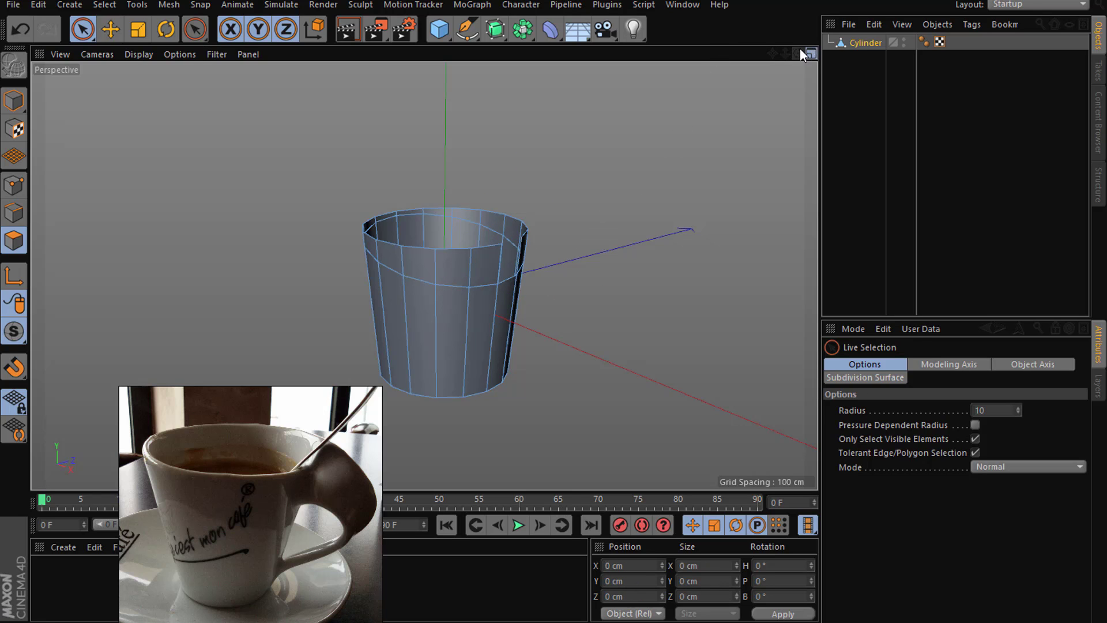
pyautogui.moveTo(797, 53); pyautogui.dragTo(425, 276)
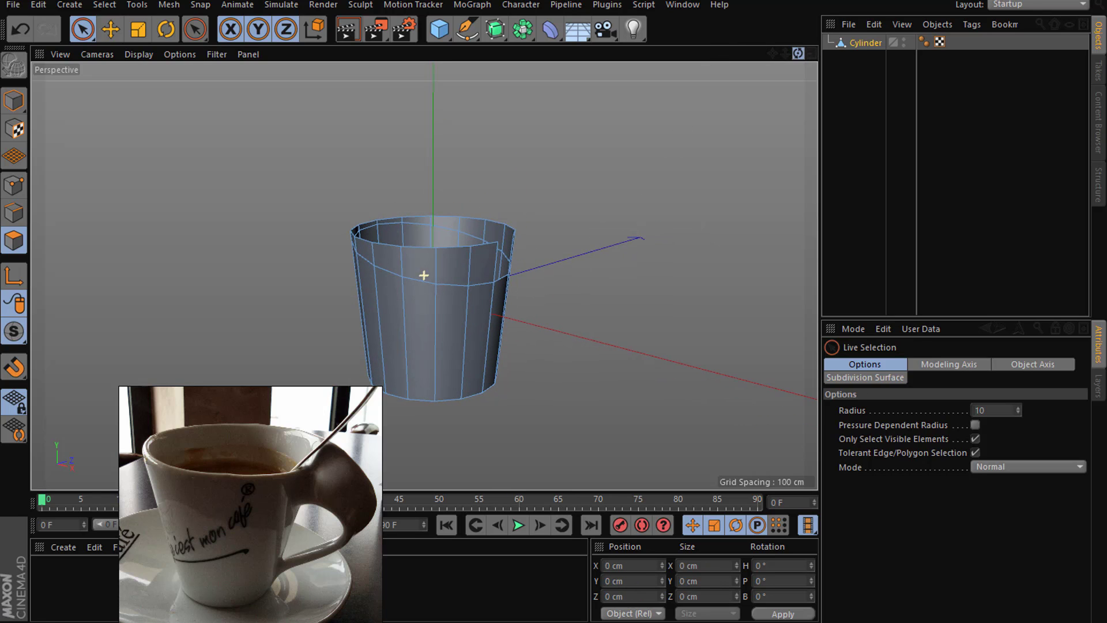
pyautogui.click(479, 268)
pyautogui.hotkey('ctrl', 'z')
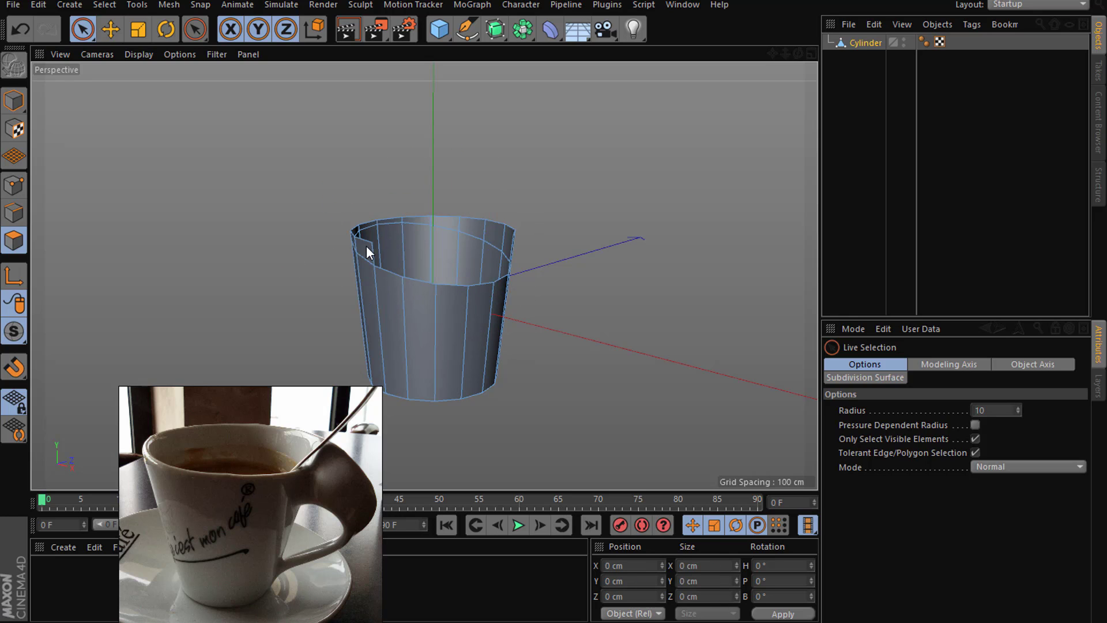
pyautogui.hotkey('ctrl', 'z')
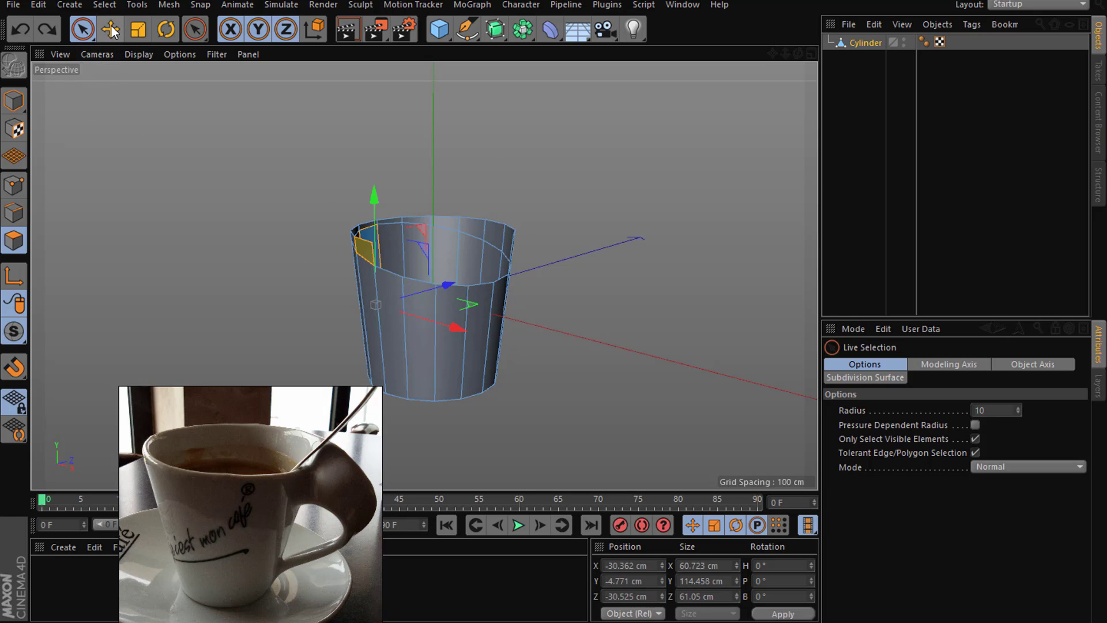
# Step: Weld the cup's duplicate points with Optimize and orbit to view the stepped rim
pyautogui.click(111, 30)
pyautogui.click(14, 185)
pyautogui.rightClick(583, 346)
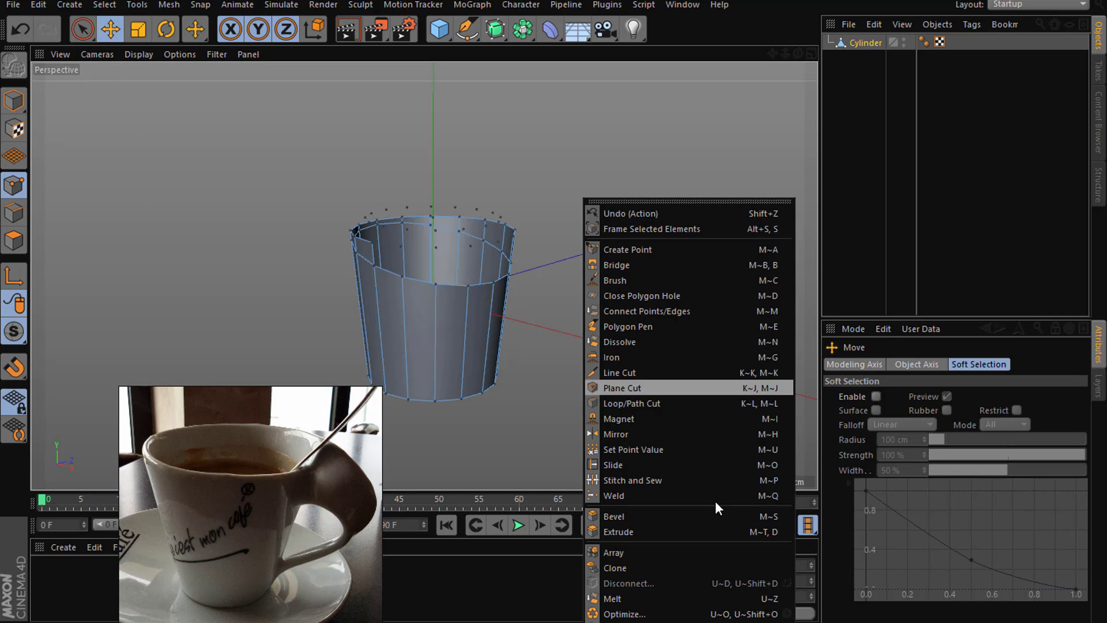
pyautogui.click(691, 607)
pyautogui.rightClick(638, 374)
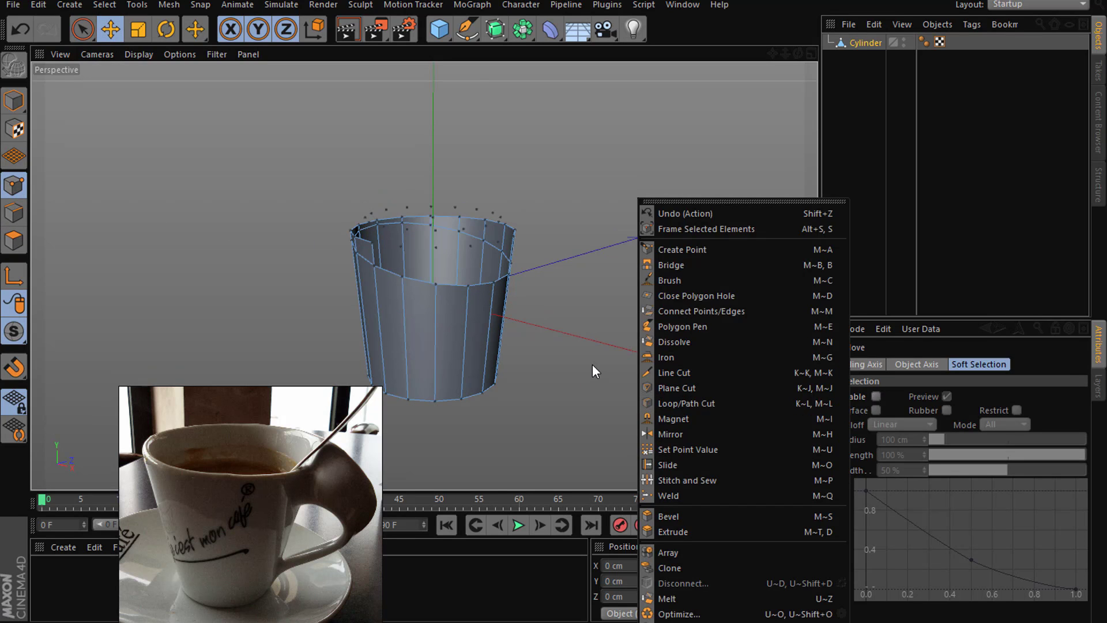
pyautogui.hotkey('ctrl', 'z')
pyautogui.rightClick(625, 346)
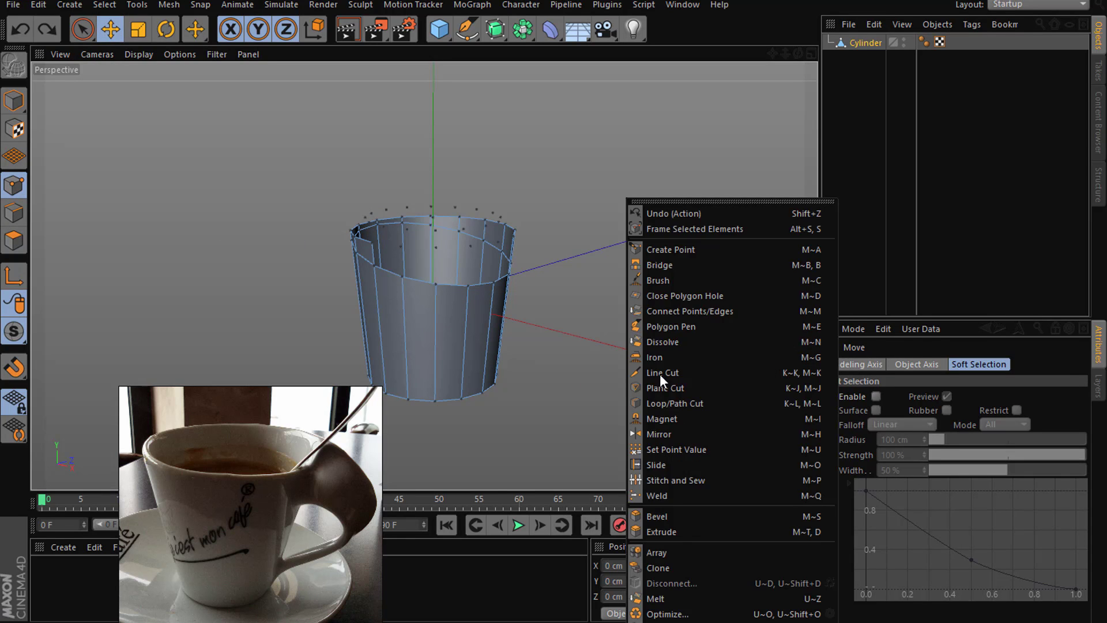
pyautogui.click(667, 613)
pyautogui.moveTo(535, 315)
pyautogui.keyDown('alt'); pyautogui.mouseDown()
pyautogui.moveTo(623, 310)
pyautogui.moveTo(376, 267)
pyautogui.mouseUp(); pyautogui.keyUp('alt')
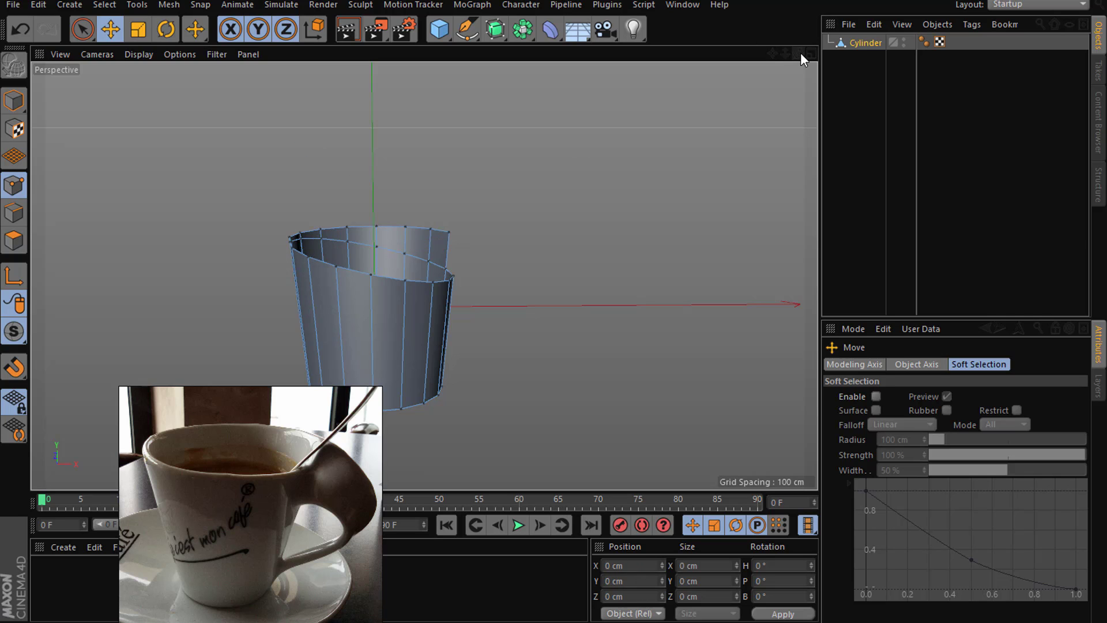
pyautogui.moveTo(803, 59); pyautogui.dragTo(548, 252)
# Step: Stitch the lower rim point onto the upper one with Stitch and Sew
pyautogui.rightClick(598, 175)
pyautogui.click(661, 457)
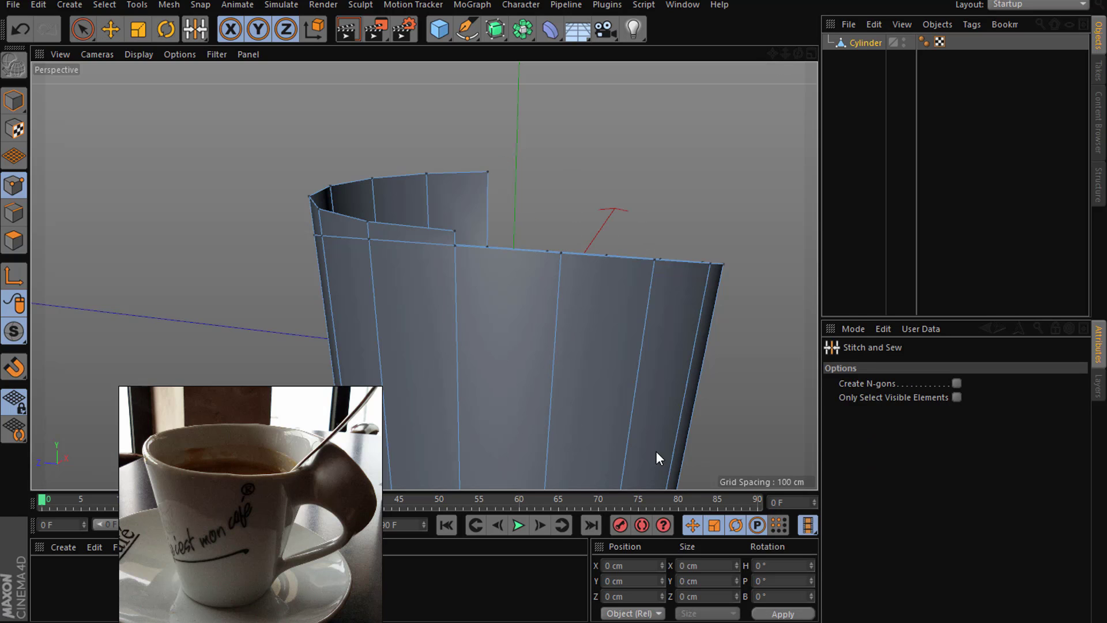
pyautogui.rightClick(652, 454)
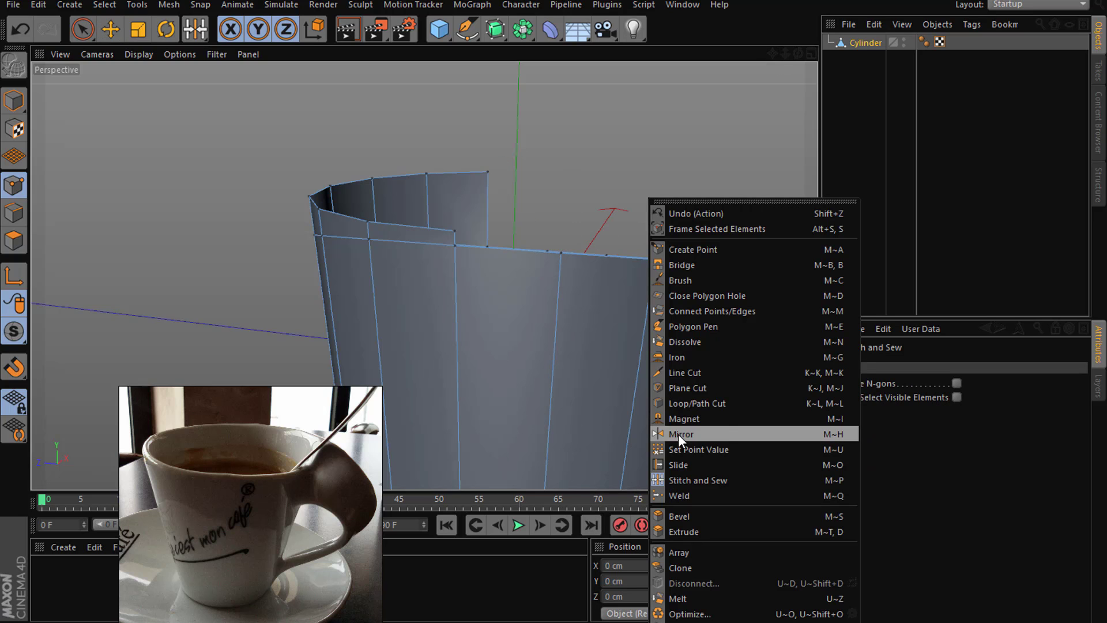
pyautogui.click(678, 478)
pyautogui.click(447, 233)
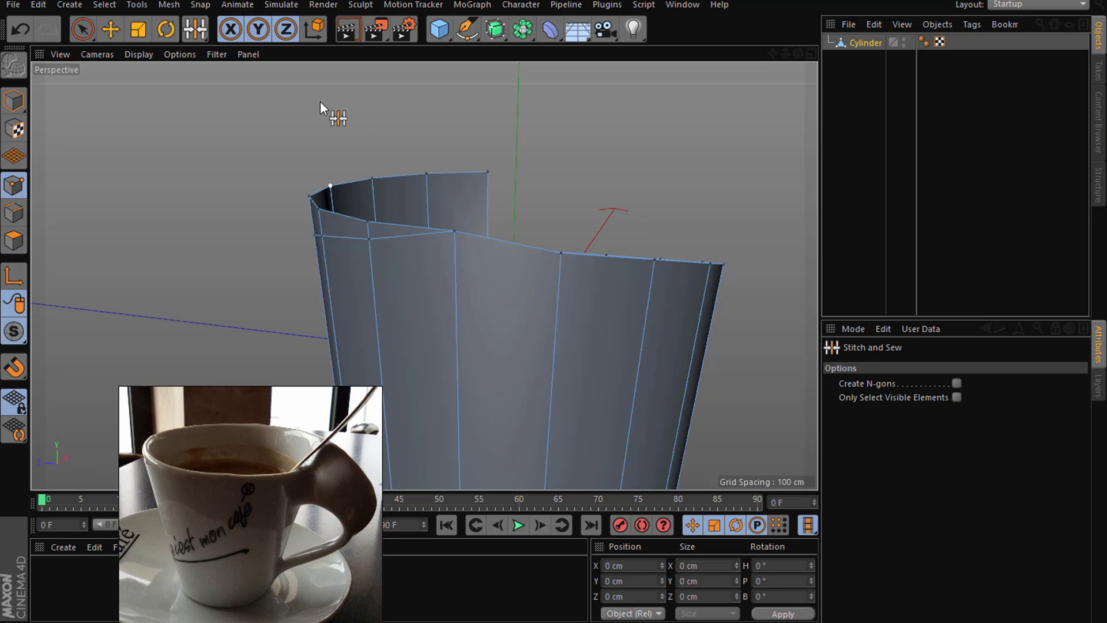
pyautogui.press('e')
# Step: Dissolve the two leftover rim edges
pyautogui.click(14, 213)
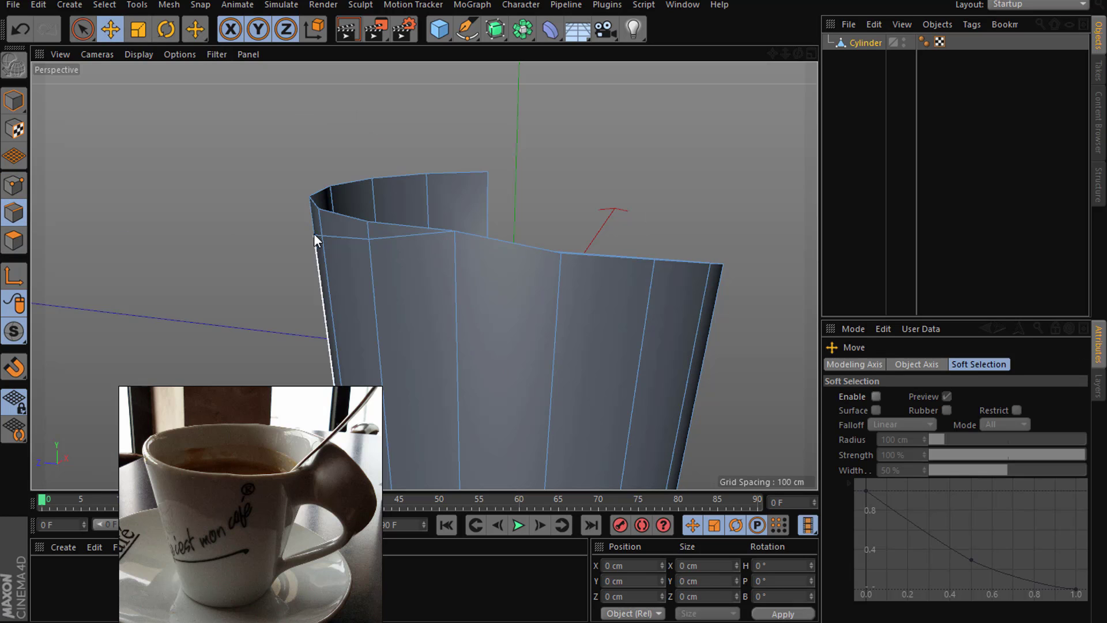
pyautogui.click(330, 232)
pyautogui.keyDown('shift'); pyautogui.click(412, 233); pyautogui.keyUp('shift')
pyautogui.rightClick(614, 177)
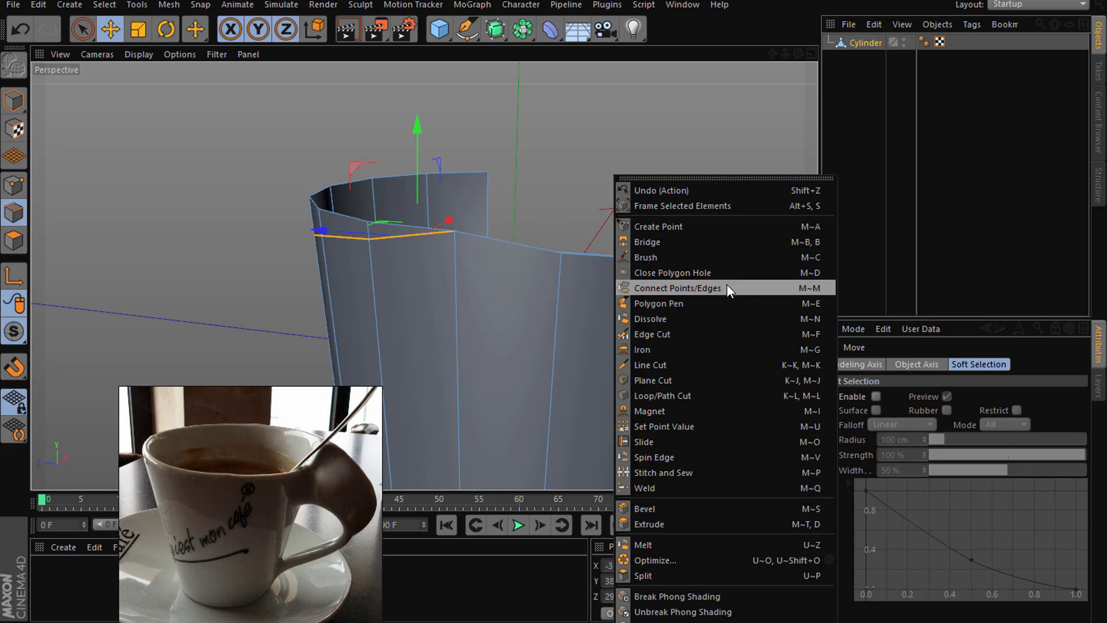
pyautogui.click(700, 317)
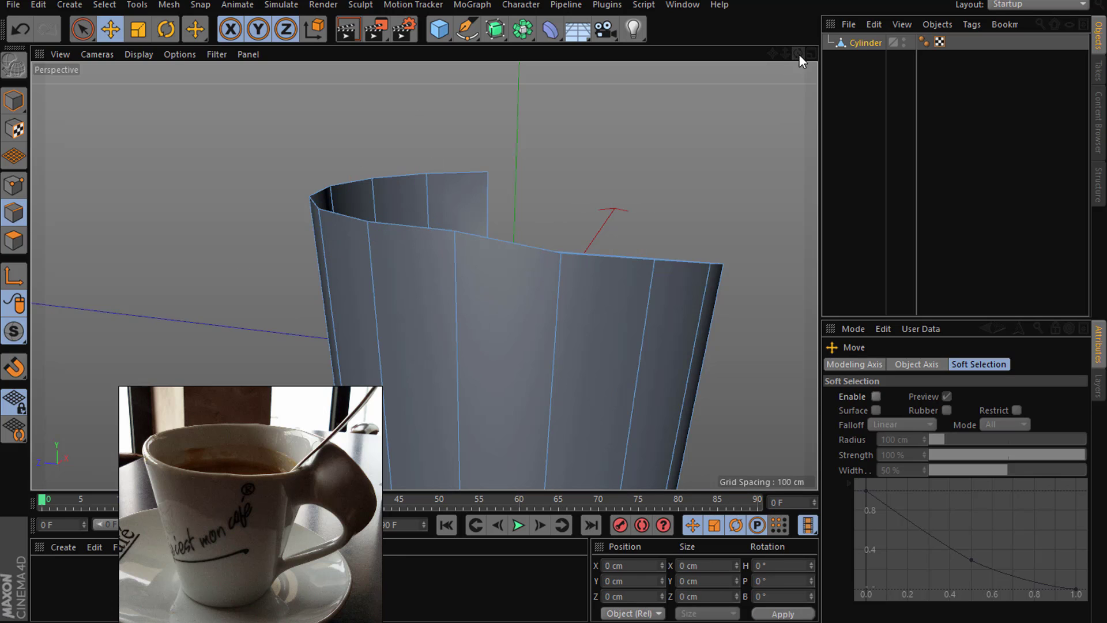
pyautogui.moveTo(798, 53); pyautogui.dragTo(425, 277)
# Step: Box-select one rim point of the cup and lower it slightly in Y
pyautogui.moveTo(785, 53); pyautogui.dragTo(420, 272)
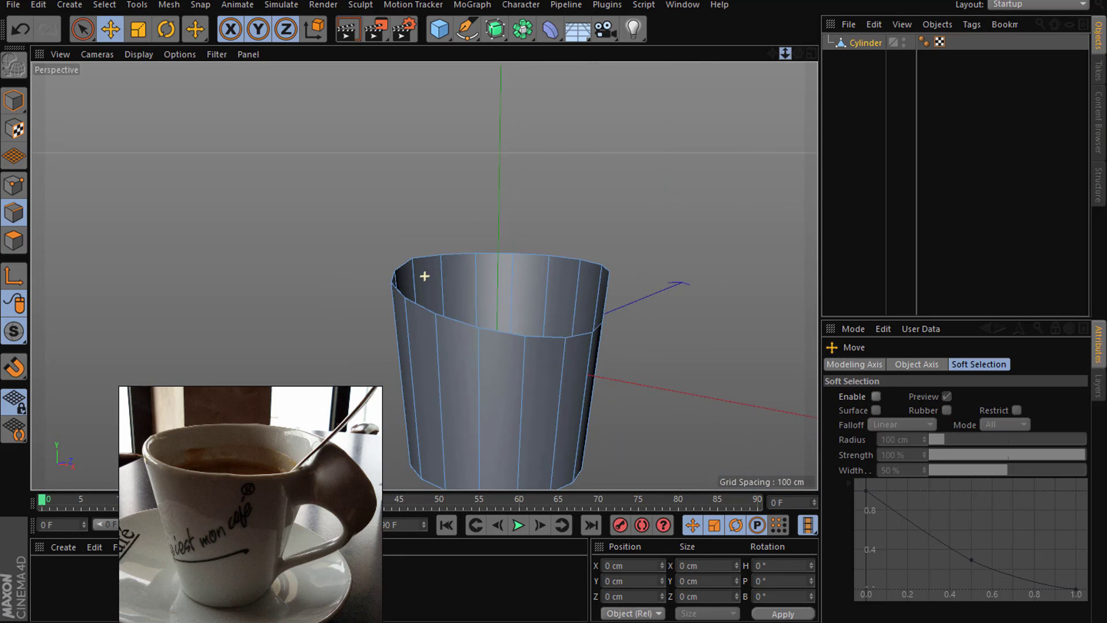
pyautogui.moveTo(795, 53); pyautogui.dragTo(423, 275)
pyautogui.moveTo(95, 32); pyautogui.dragTo(153, 83)
pyautogui.click(154, 85)
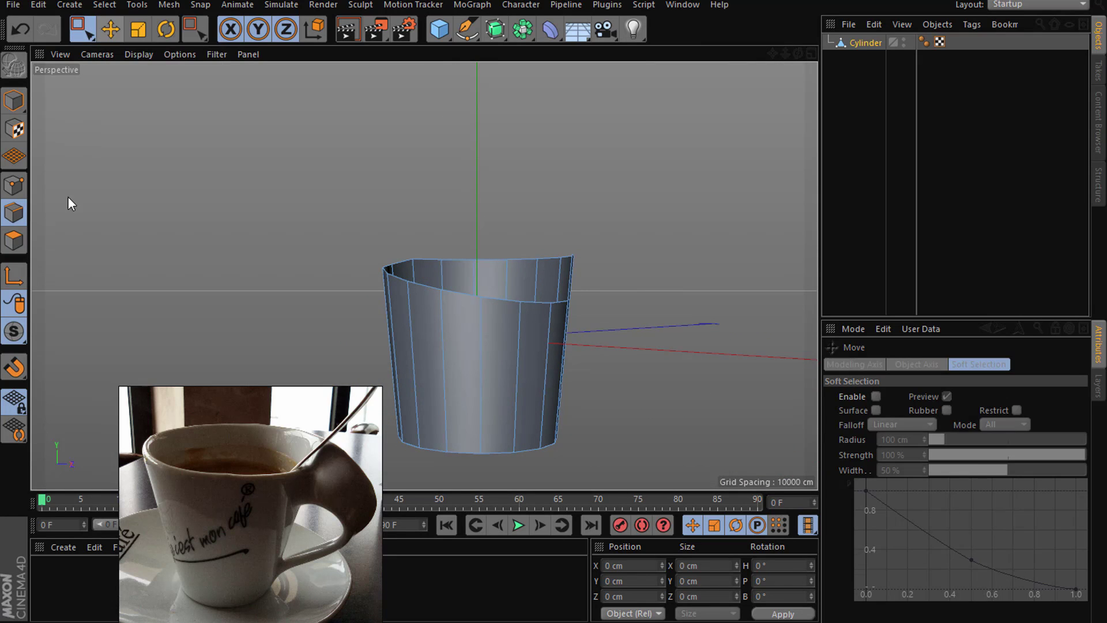
pyautogui.click(14, 184)
pyautogui.rightClick(448, 228)
pyautogui.click(407, 213)
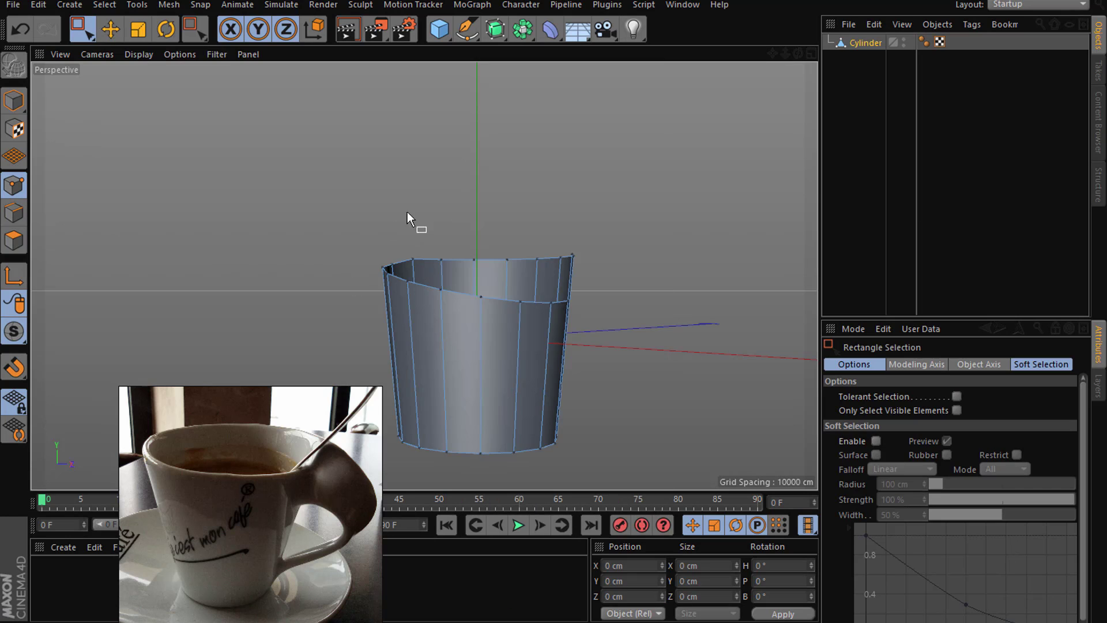
pyautogui.moveTo(423, 275)
pyautogui.keyDown('alt'); pyautogui.mouseDown()
pyautogui.moveTo(381, 276)
pyautogui.moveTo(393, 267)
pyautogui.mouseUp(); pyautogui.keyUp('alt')
pyautogui.rightClick(571, 199)
pyautogui.click(580, 227)
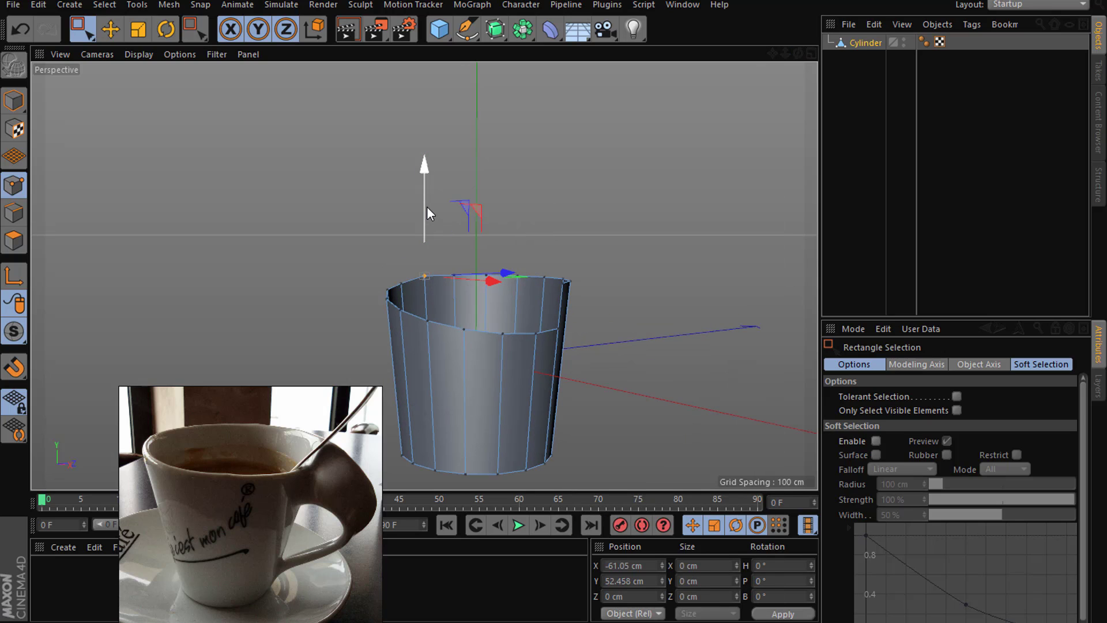
pyautogui.moveTo(427, 207); pyautogui.dragTo(427, 210)
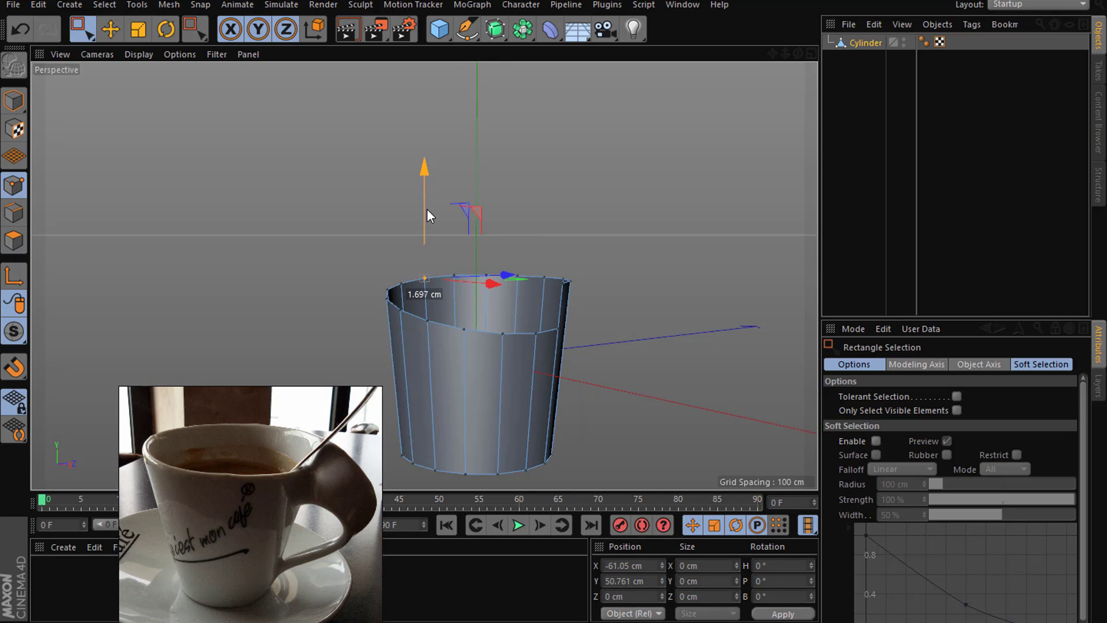
pyautogui.click(837, 173)
# Step: Scale the bottom ring points in to about 85 cm wide and lower them to about -66.9 cm
pyautogui.moveTo(797, 54)
pyautogui.mouseDown()
pyautogui.moveTo(769, 55)
pyautogui.moveTo(749, 86)
pyautogui.mouseUp()
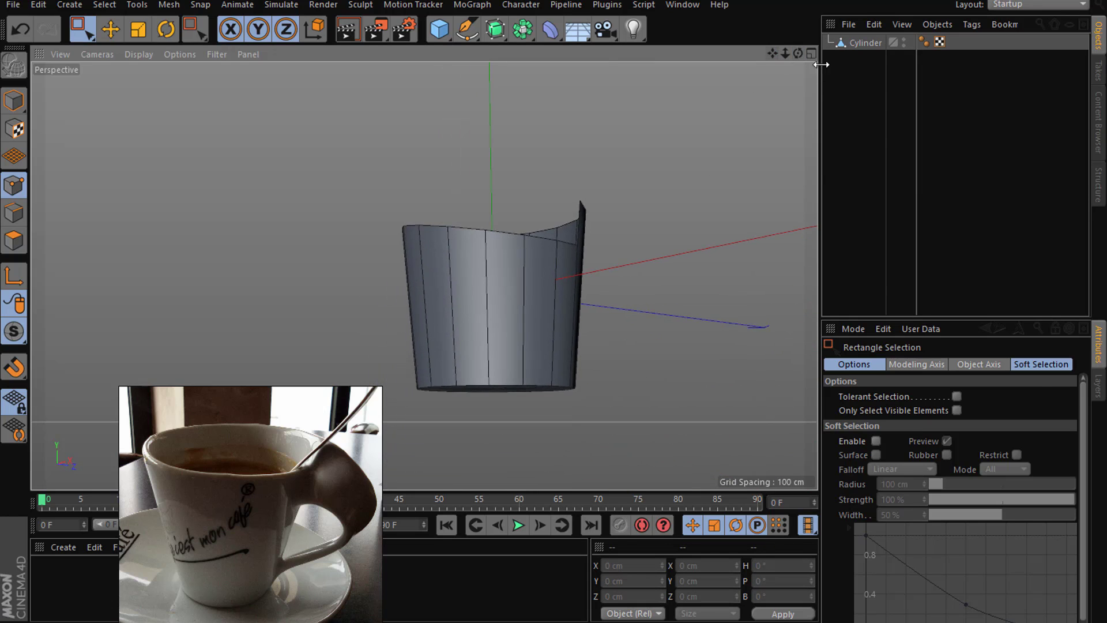
pyautogui.click(865, 43)
pyautogui.moveTo(647, 341); pyautogui.dragTo(302, 461)
pyautogui.press('t')
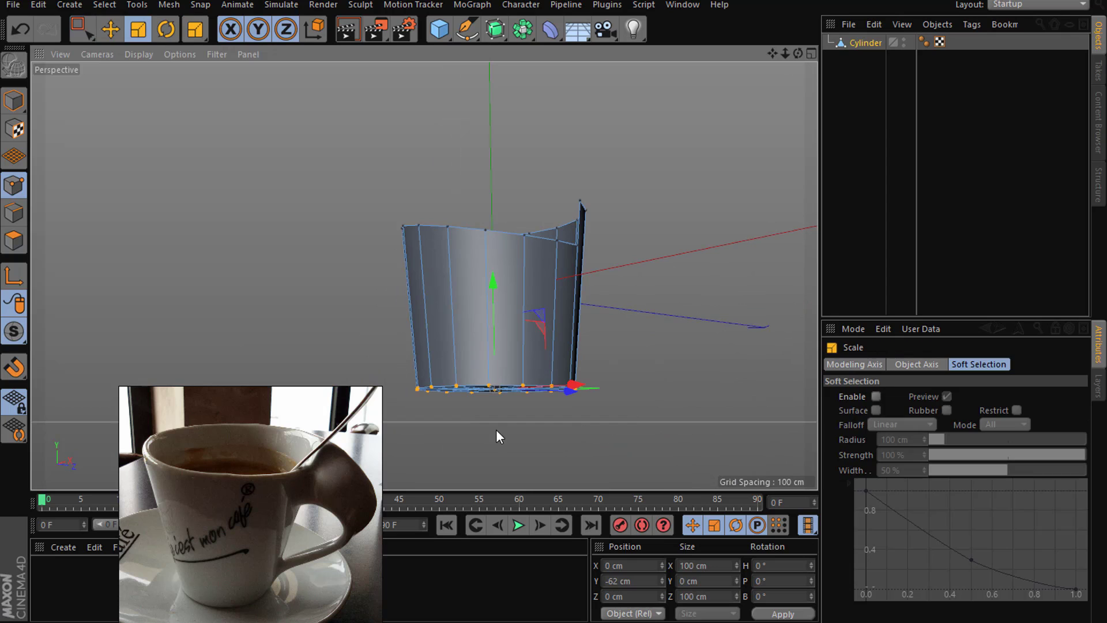
pyautogui.moveTo(669, 326); pyautogui.dragTo(632, 336)
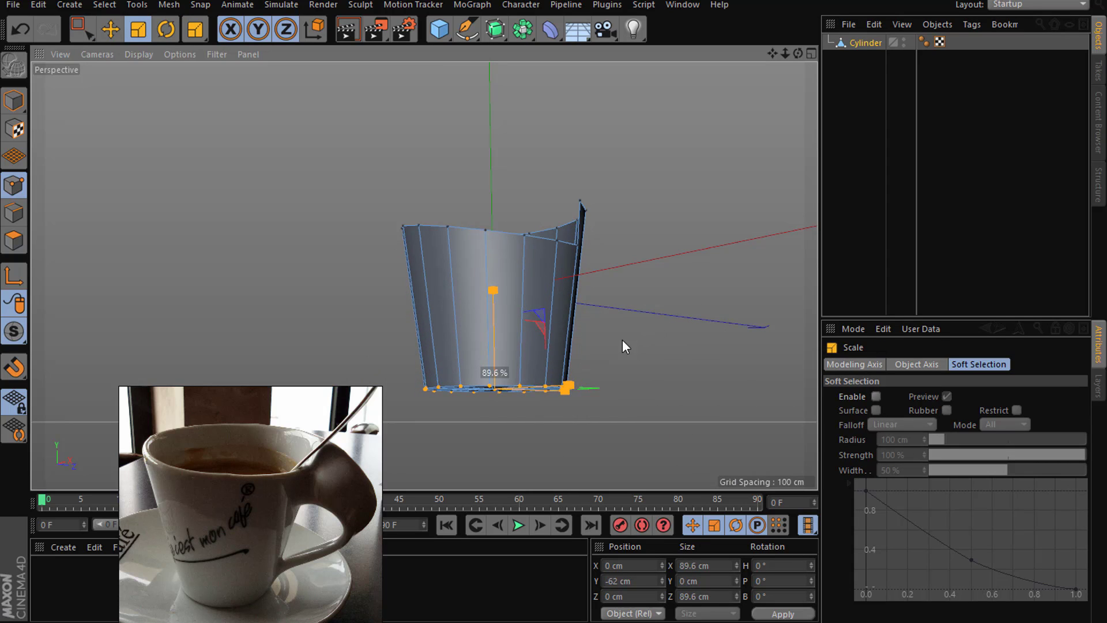
pyautogui.press('e')
pyautogui.moveTo(487, 317); pyautogui.dragTo(499, 316)
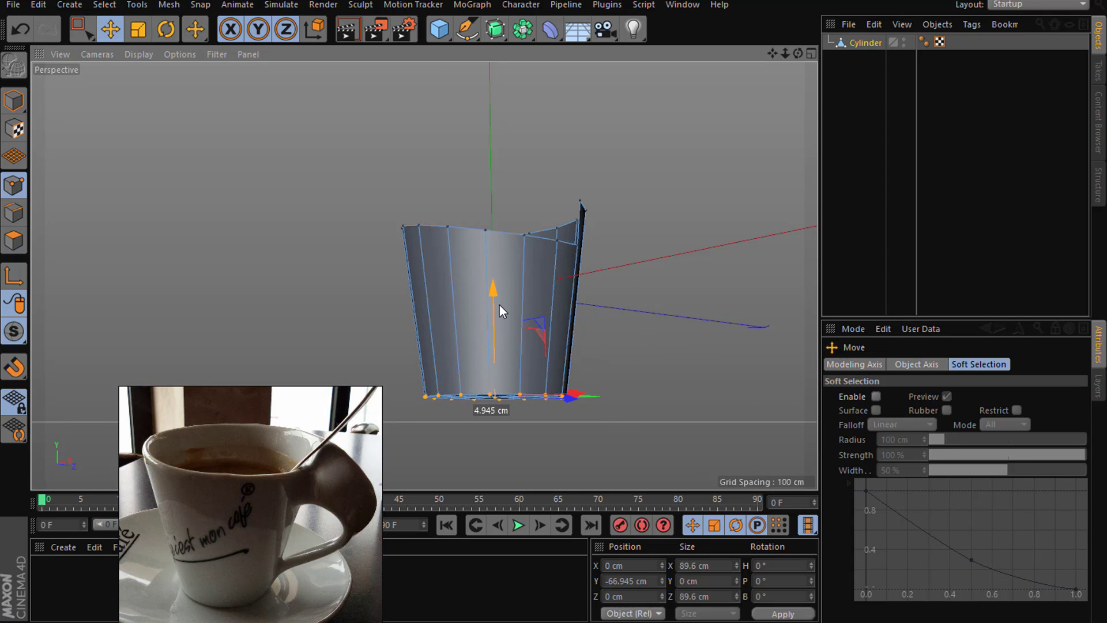
pyautogui.press('t')
pyautogui.press('e')
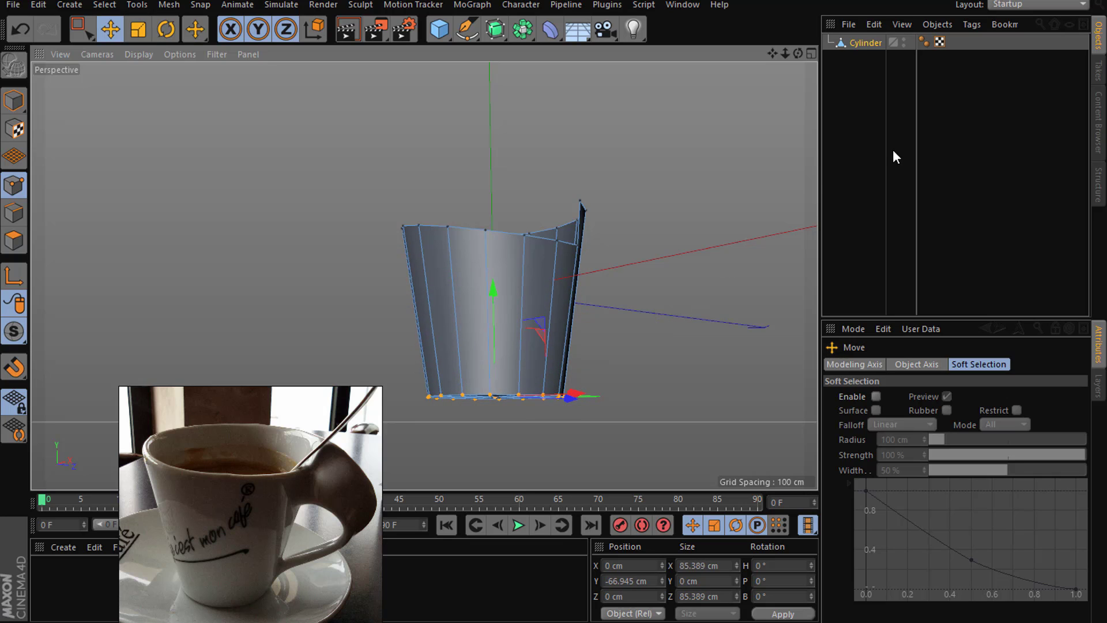
pyautogui.click(893, 149)
pyautogui.moveTo(798, 60); pyautogui.dragTo(424, 276)
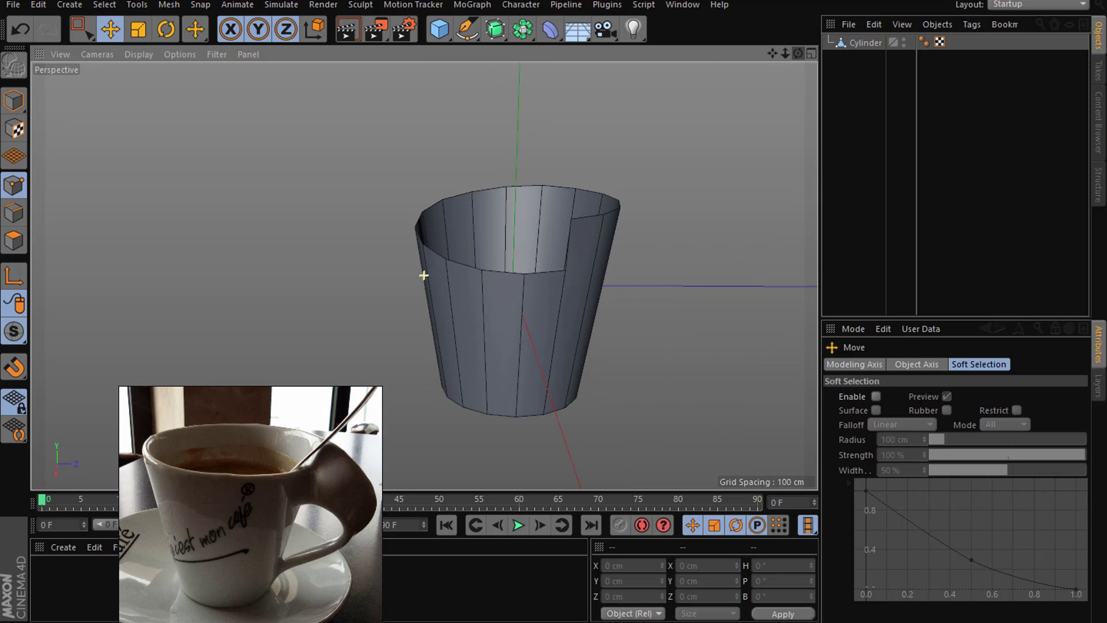
pyautogui.click(846, 42)
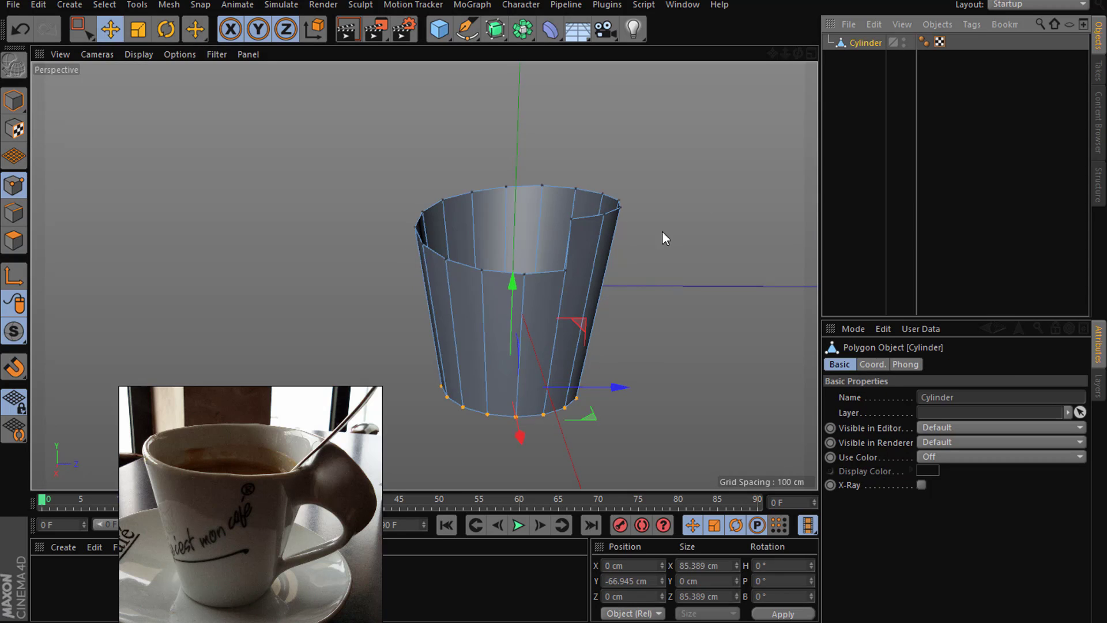
# Step: Line-cut a new edge across the top of the cup and orbit to inspect it
pyautogui.rightClick(655, 278)
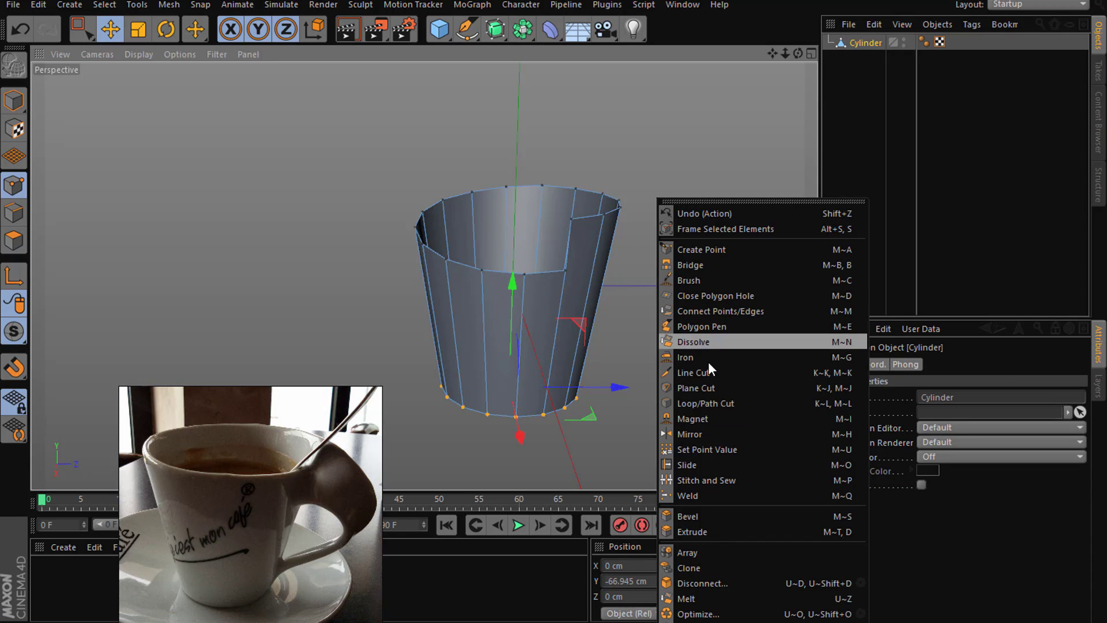
pyautogui.click(742, 377)
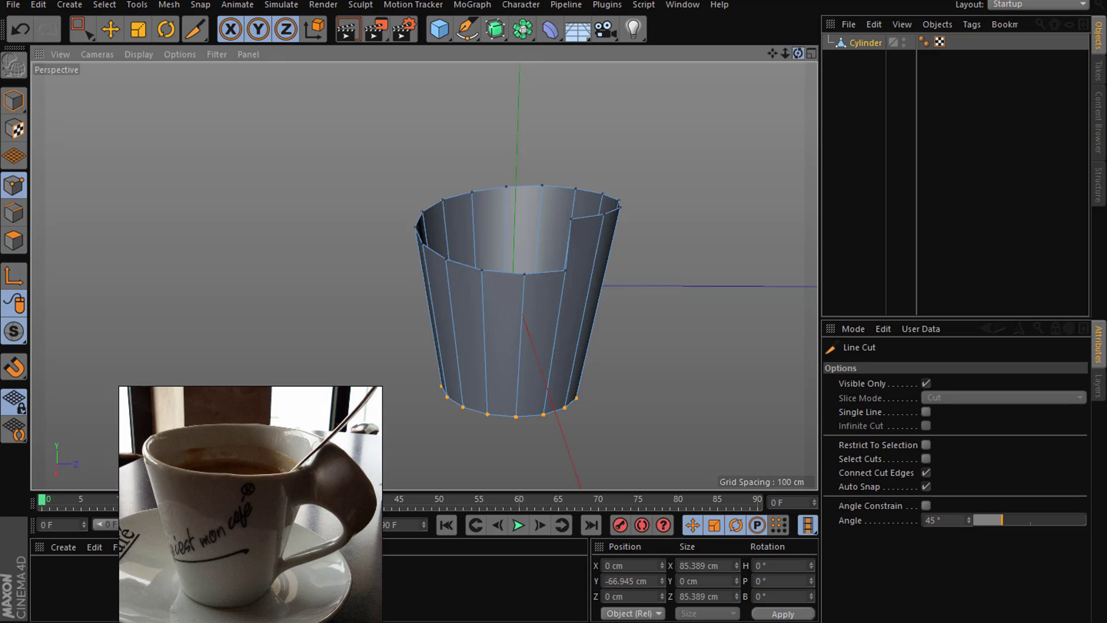
pyautogui.moveTo(797, 53)
pyautogui.mouseDown()
pyautogui.moveTo(424, 275)
pyautogui.moveTo(438, 263)
pyautogui.mouseUp()
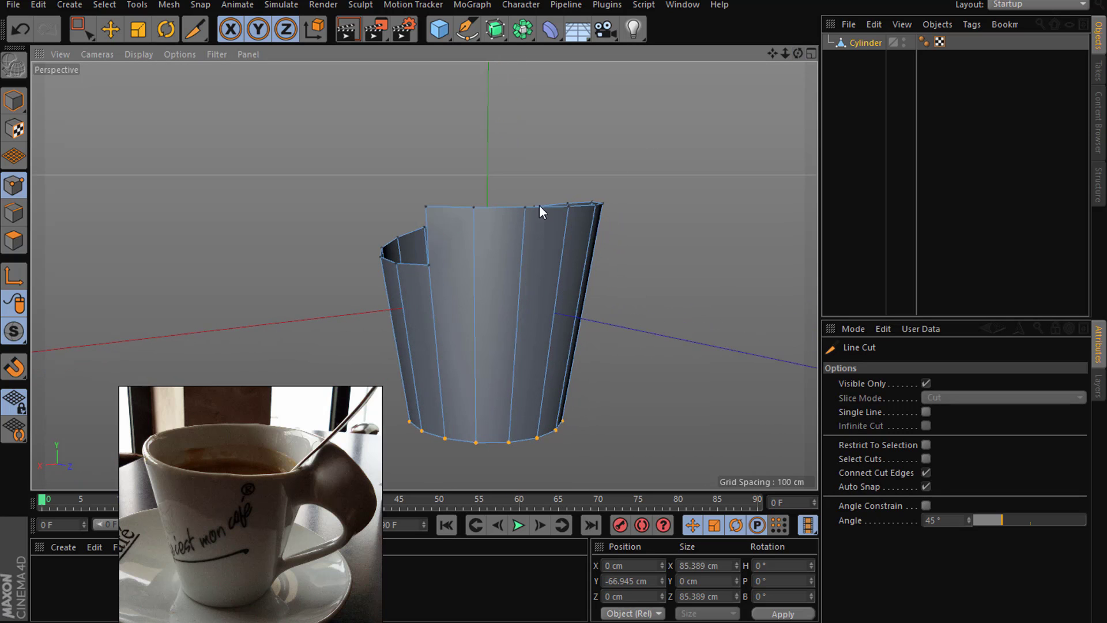
pyautogui.click(429, 266)
pyautogui.click(635, 251)
pyautogui.press('Escape')
pyautogui.moveTo(797, 53); pyautogui.dragTo(424, 275)
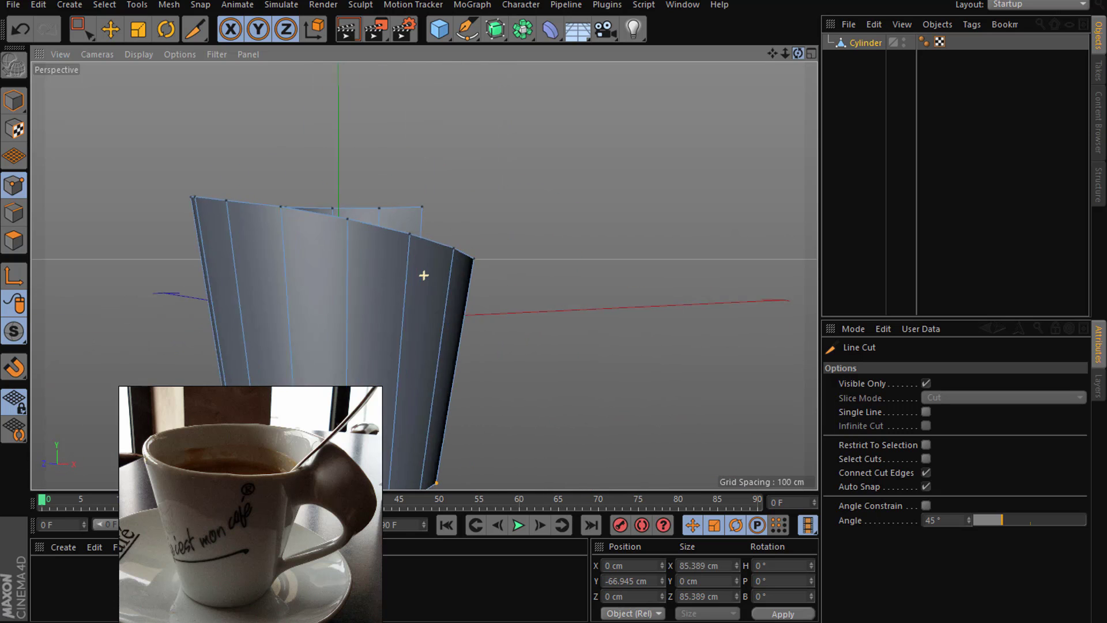
pyautogui.keyDown('alt'); pyautogui.moveTo(423, 275); pyautogui.dragTo(675, 132); pyautogui.keyUp('alt')
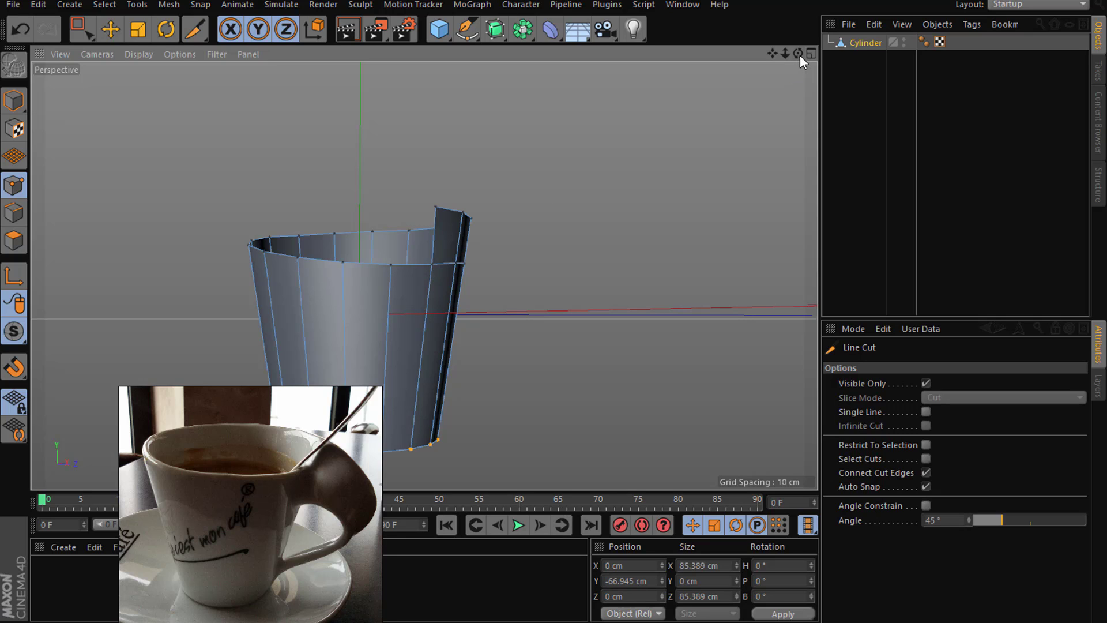
pyautogui.moveTo(798, 53)
pyautogui.mouseDown()
pyautogui.moveTo(773, 58)
pyautogui.moveTo(804, 65)
pyautogui.mouseUp()
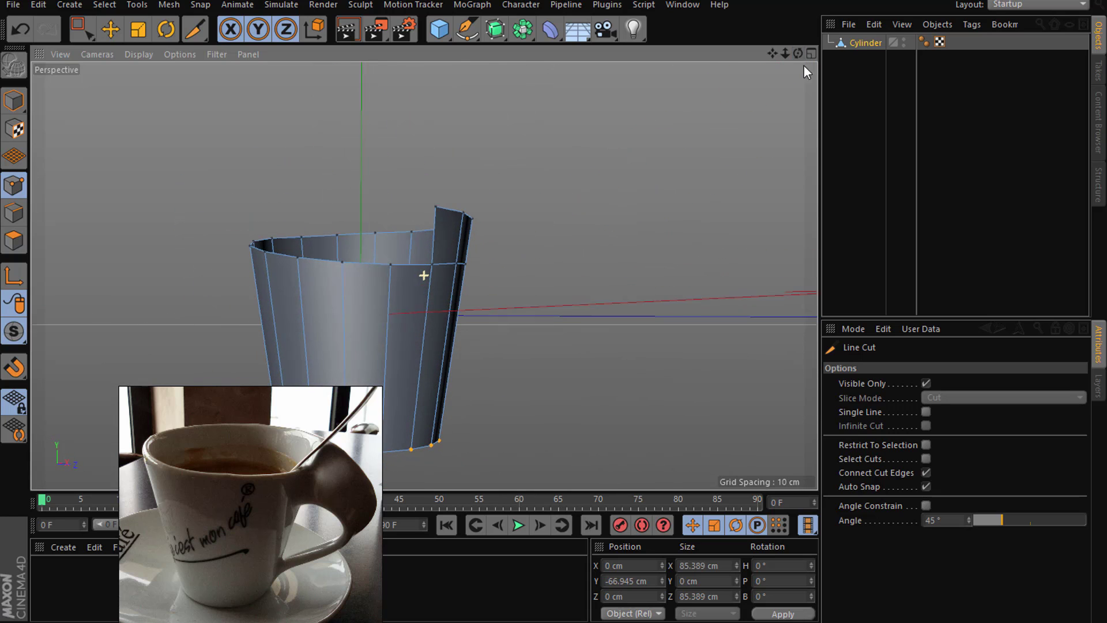
# Step: Cut points around the cylinder's upper body, closing the edge ring back at its start point
pyautogui.click(384, 266)
pyautogui.click(343, 299)
pyautogui.click(301, 302)
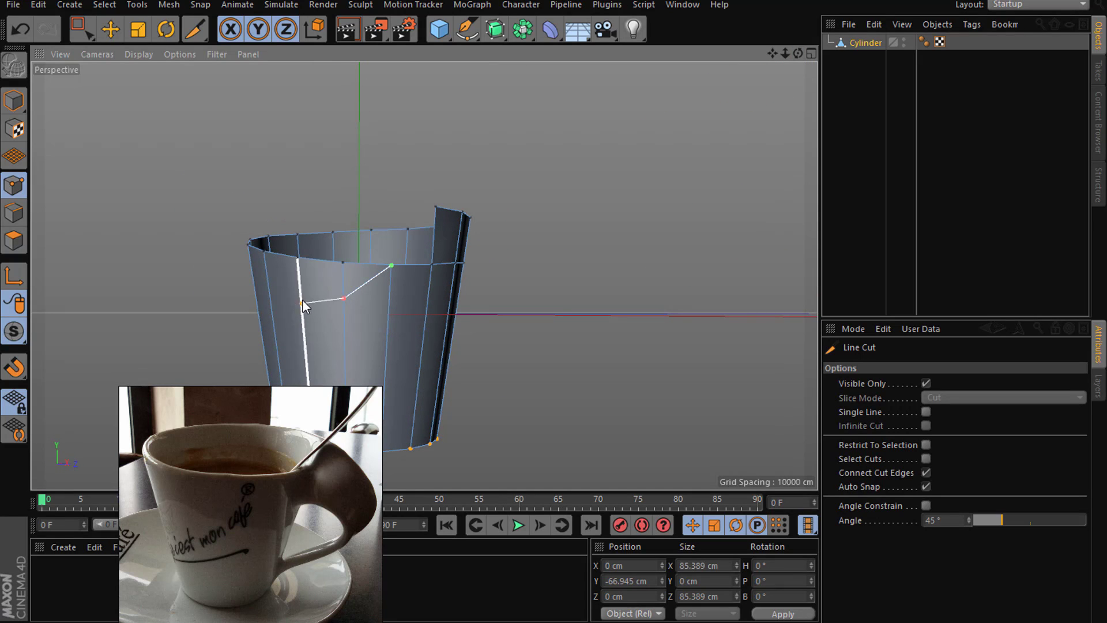
pyautogui.moveTo(773, 53)
pyautogui.mouseDown()
pyautogui.moveTo(580, 195)
pyautogui.moveTo(597, 261)
pyautogui.moveTo(729, 247)
pyautogui.mouseUp()
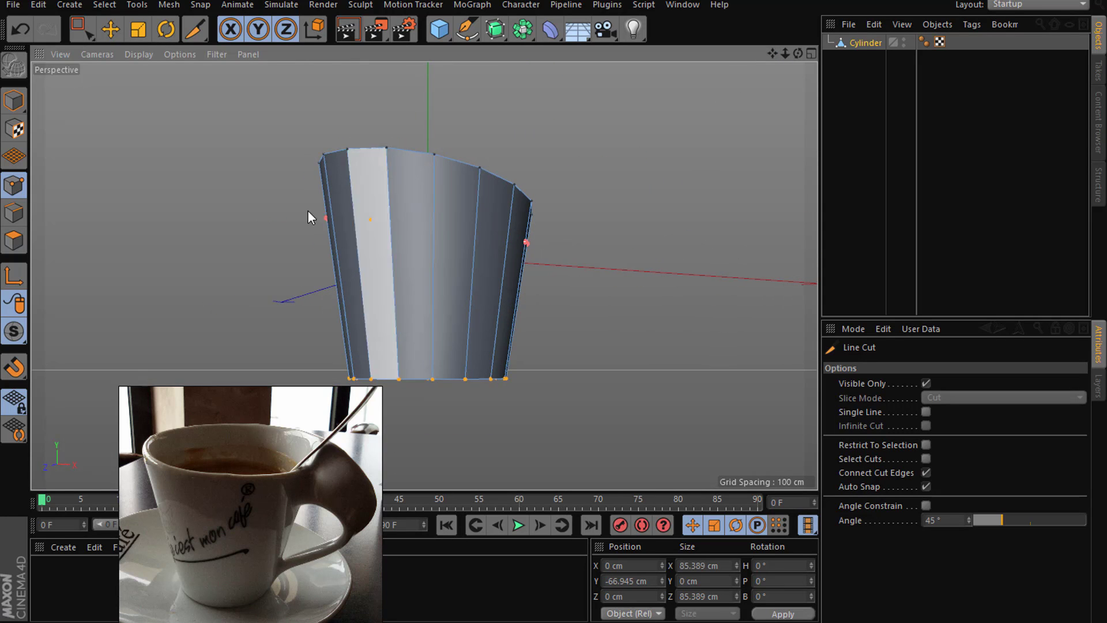
pyautogui.click(327, 219)
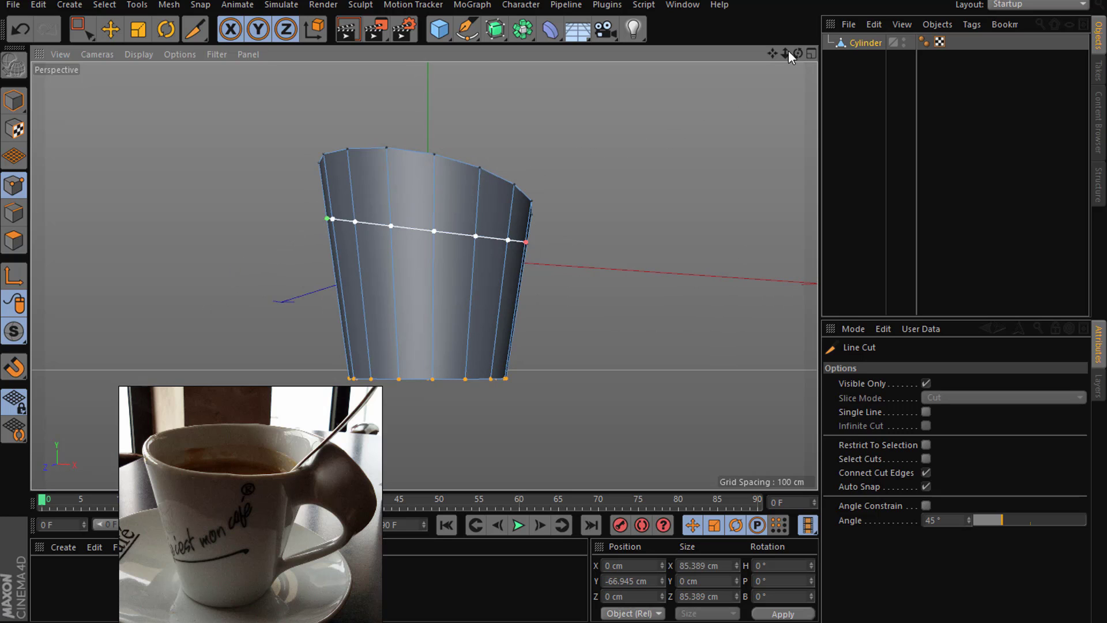
pyautogui.keyDown('alt'); pyautogui.moveTo(326, 219); pyautogui.dragTo(425, 272); pyautogui.keyUp('alt')
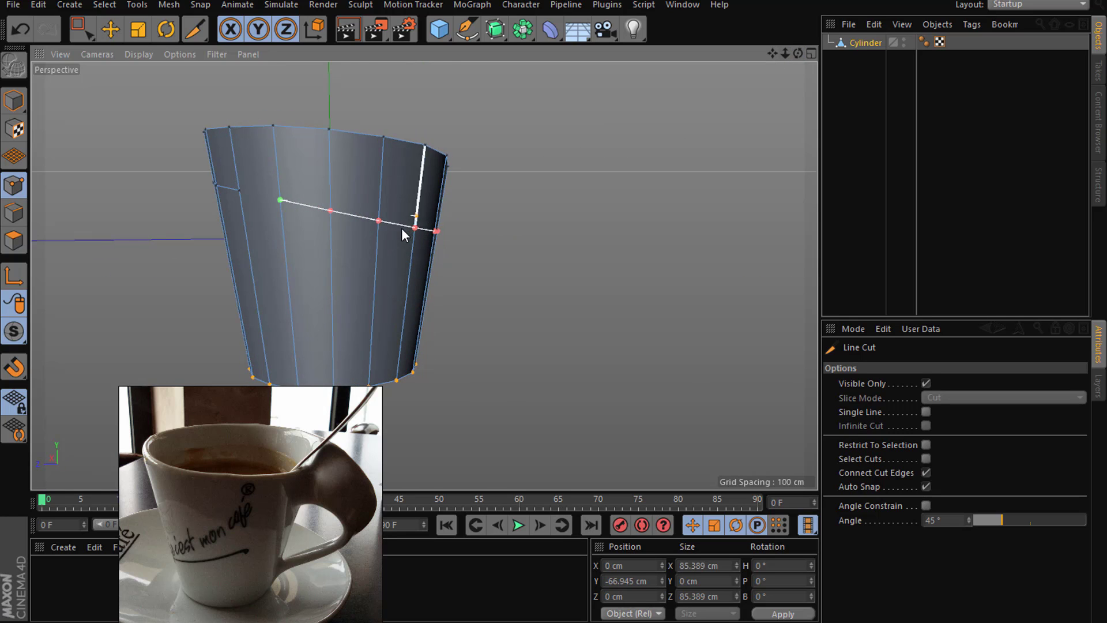
pyautogui.press('Escape')
pyautogui.click(239, 191)
pyautogui.click(280, 200)
pyautogui.press('Escape')
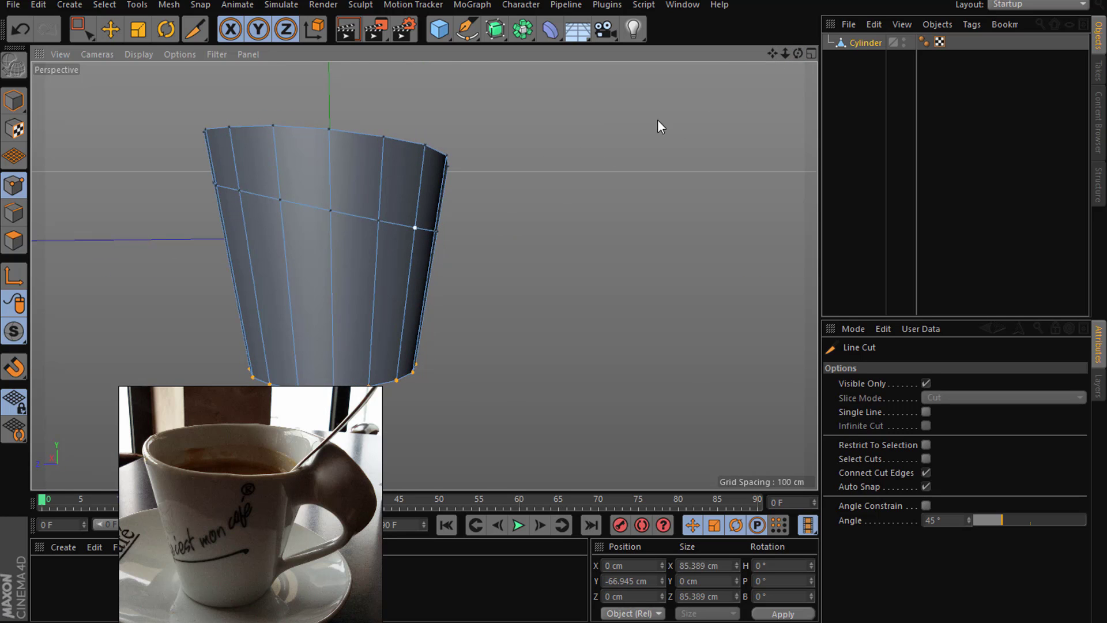
pyautogui.keyDown('alt'); pyautogui.moveTo(425, 271); pyautogui.dragTo(424, 276); pyautogui.keyUp('alt')
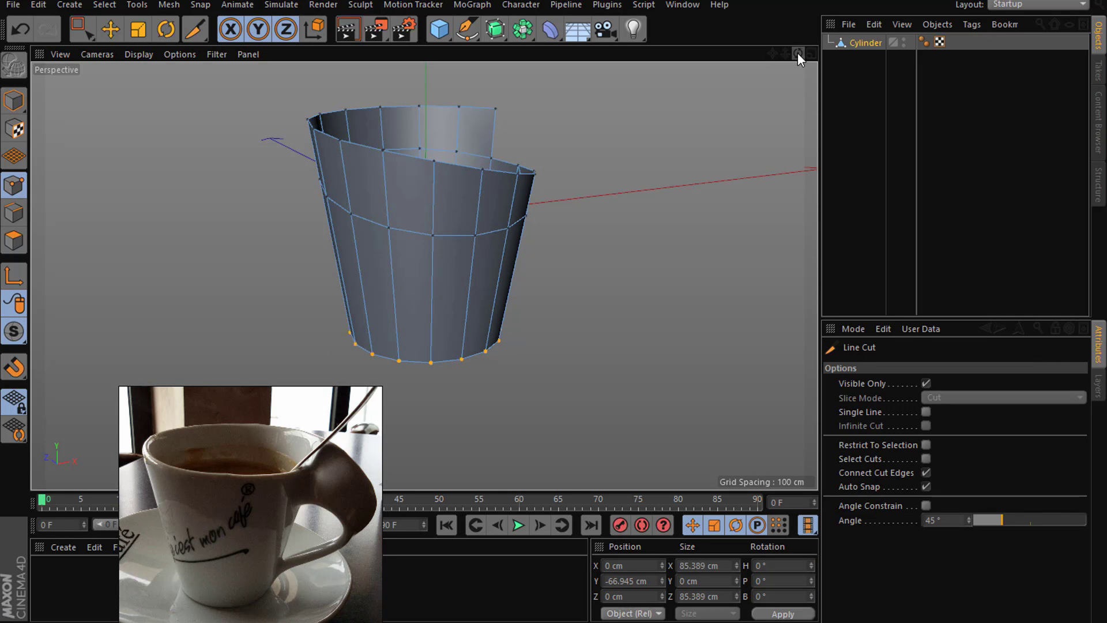
pyautogui.moveTo(798, 53)
pyautogui.mouseDown()
pyautogui.moveTo(423, 276)
pyautogui.moveTo(586, 43)
pyautogui.mouseUp()
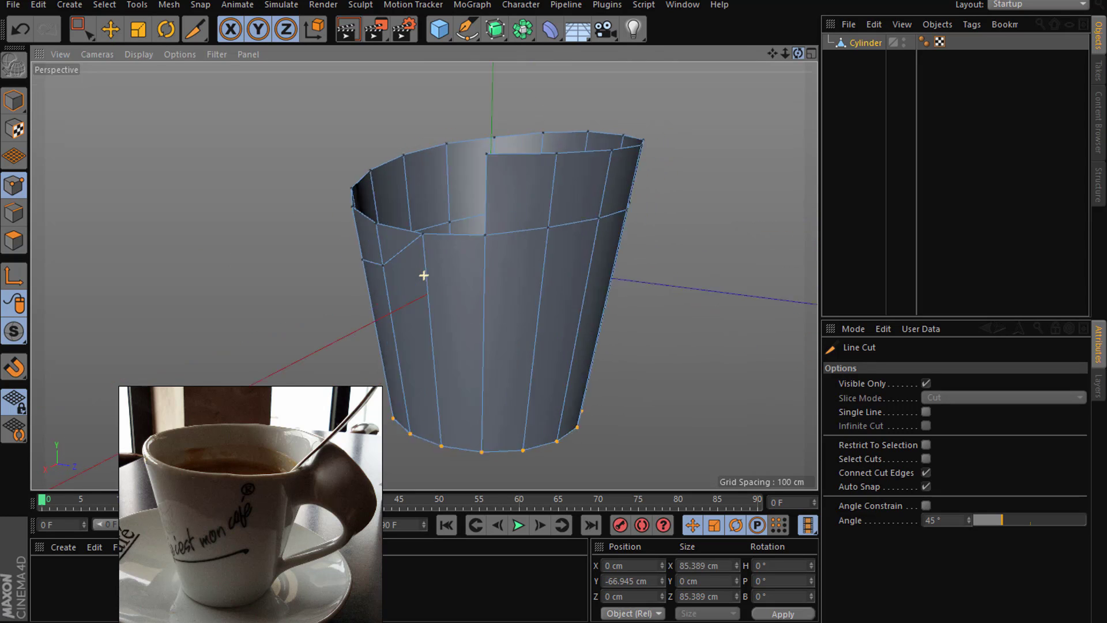
# Step: Smooth the cup by parenting the Cylinder under a new Subdivision Surface
pyautogui.keyDown('alt'); pyautogui.click(494, 29); pyautogui.keyUp('alt')
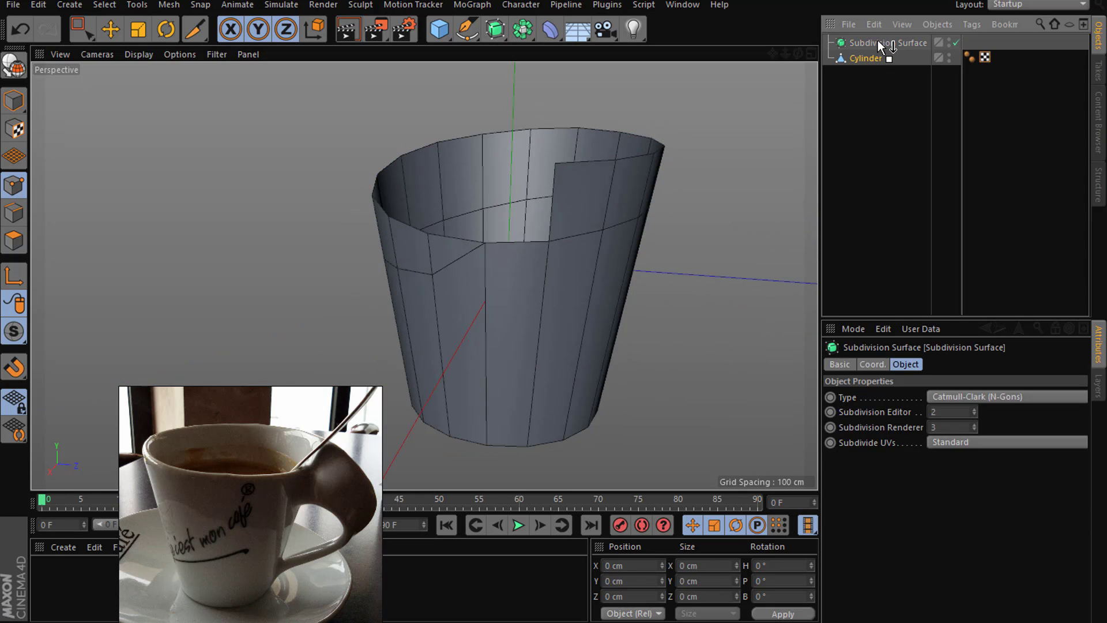
pyautogui.click(874, 57)
pyautogui.click(887, 92)
pyautogui.moveTo(797, 53); pyautogui.dragTo(870, 71)
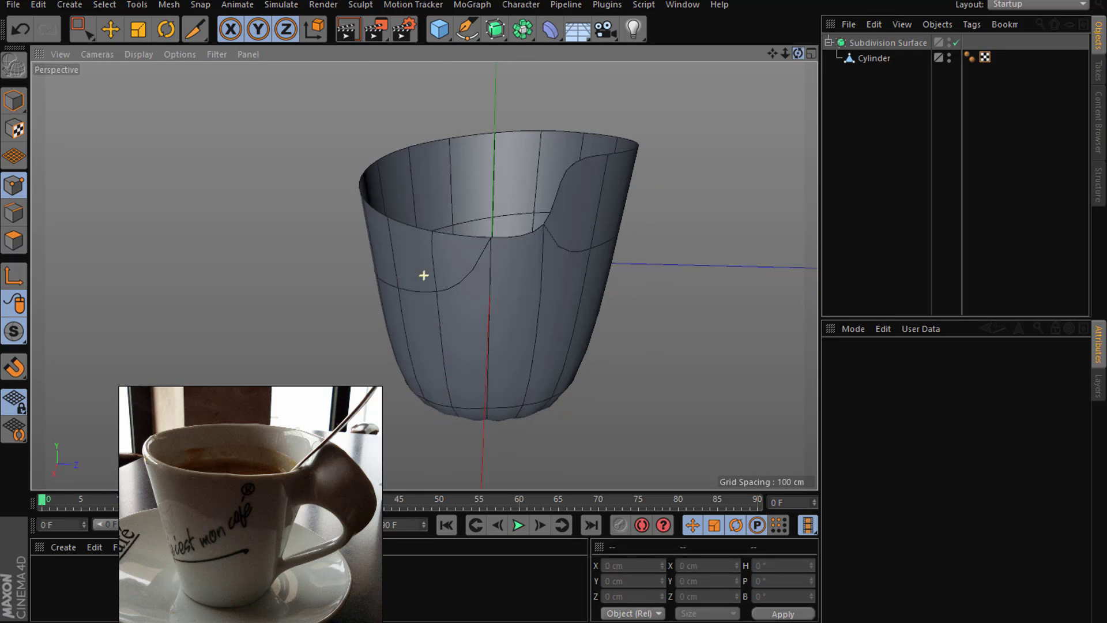
pyautogui.click(874, 58)
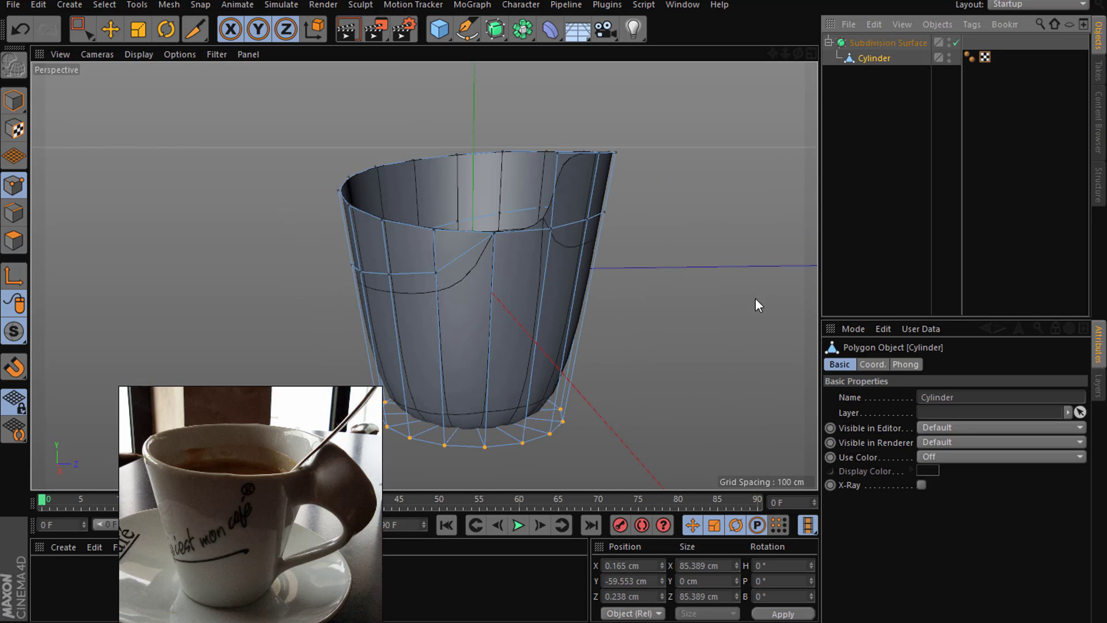
# Step: Add a Loop/Path Cut edge loop near the cup's base
pyautogui.press('m')
pyautogui.press('l')
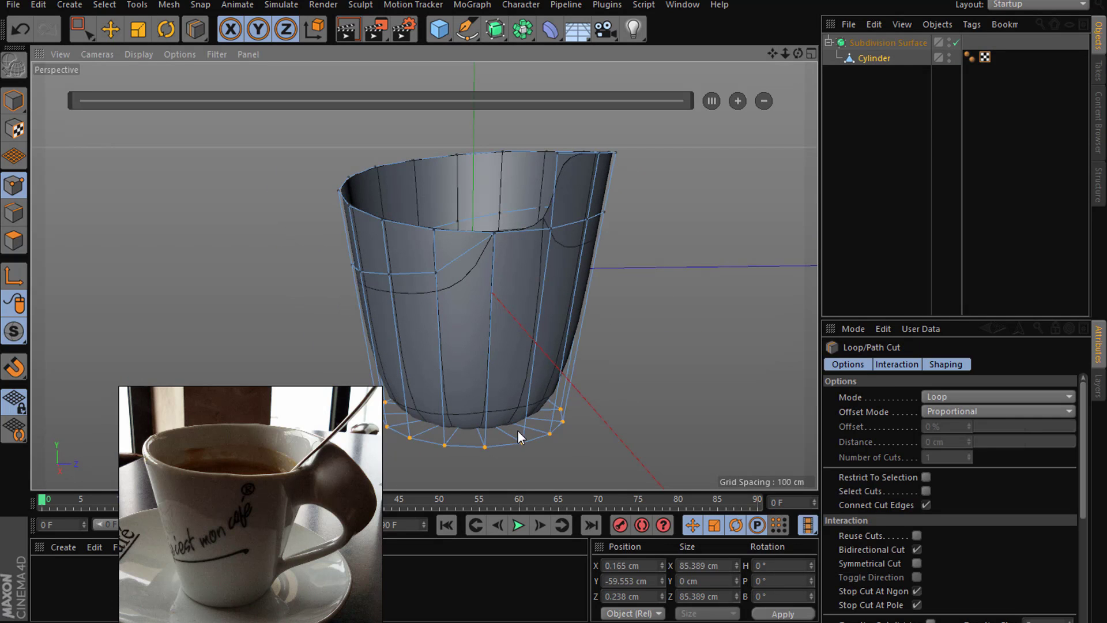
pyautogui.click(901, 216)
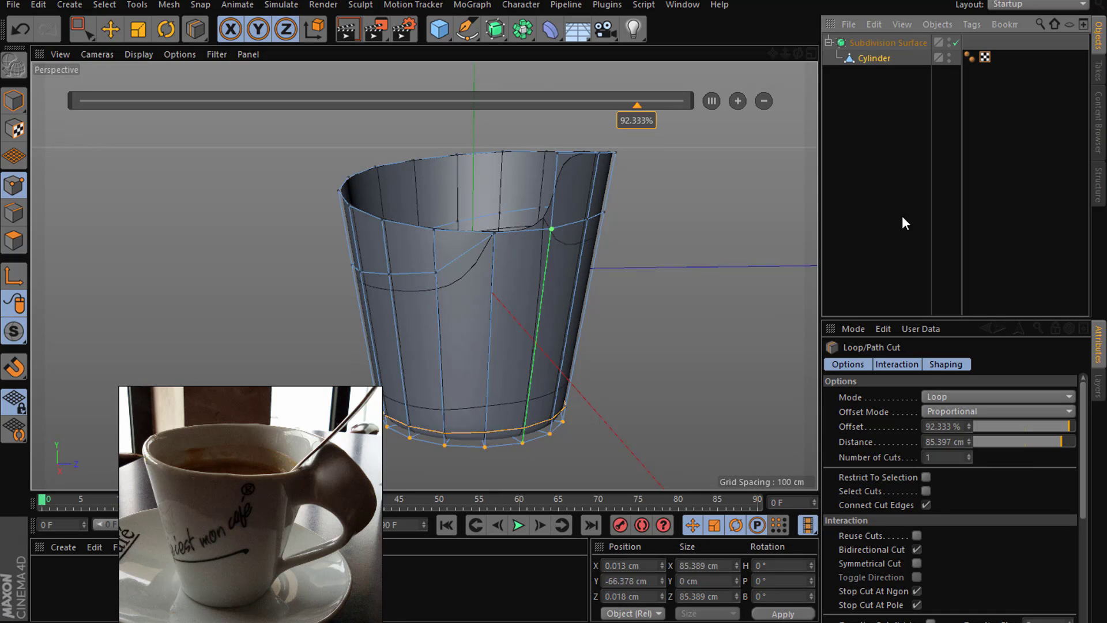
pyautogui.click(861, 58)
pyautogui.click(117, 31)
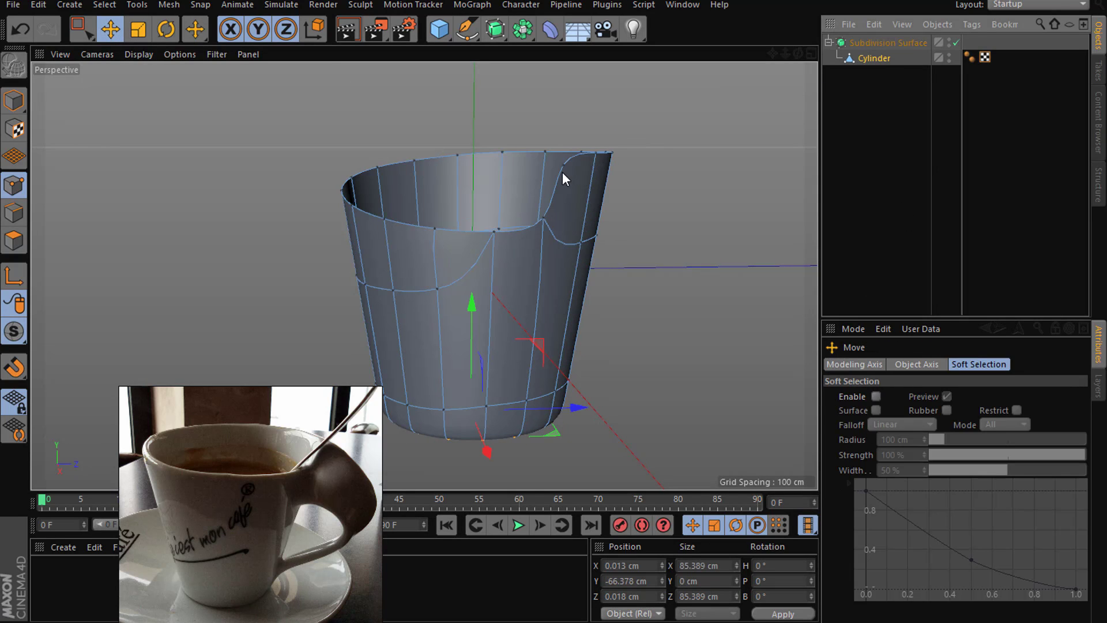
# Step: Slide one top rim point sideways along its edge to shape the notch
pyautogui.moveTo(625, 187)
pyautogui.keyDown('alt'); pyautogui.mouseDown()
pyautogui.moveTo(570, 198)
pyautogui.moveTo(551, 165)
pyautogui.mouseUp(); pyautogui.keyUp('alt')
pyautogui.click(550, 162)
pyautogui.moveTo(628, 96); pyautogui.dragTo(638, 96)
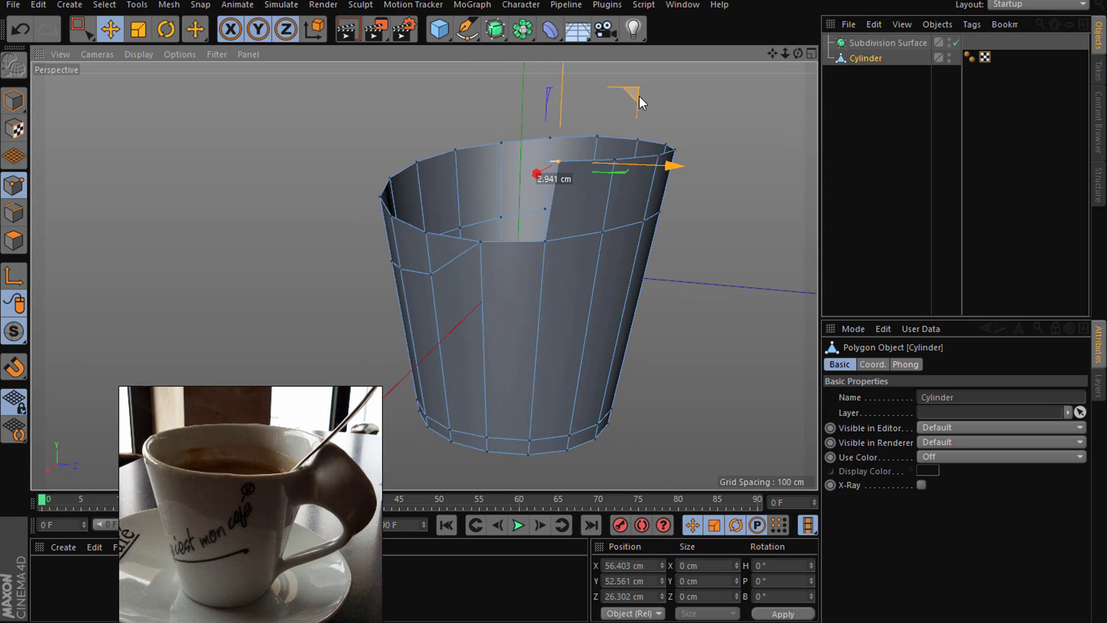
pyautogui.hotkey('ctrl', 'z')
pyautogui.hotkey('ctrl', 'z')
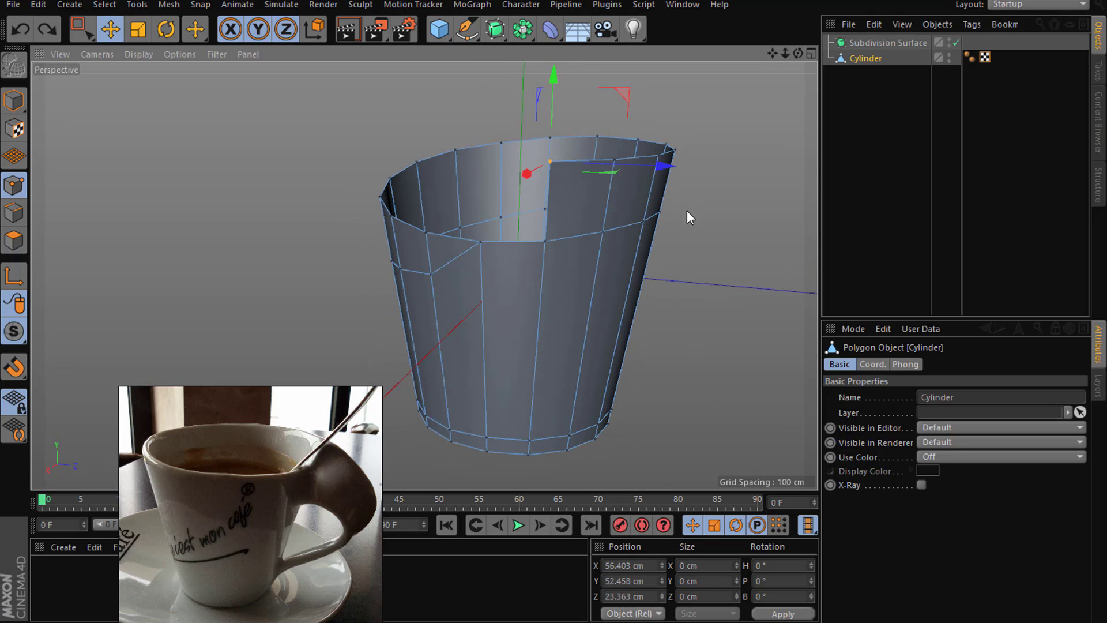
pyautogui.rightClick(687, 209)
pyautogui.click(727, 461)
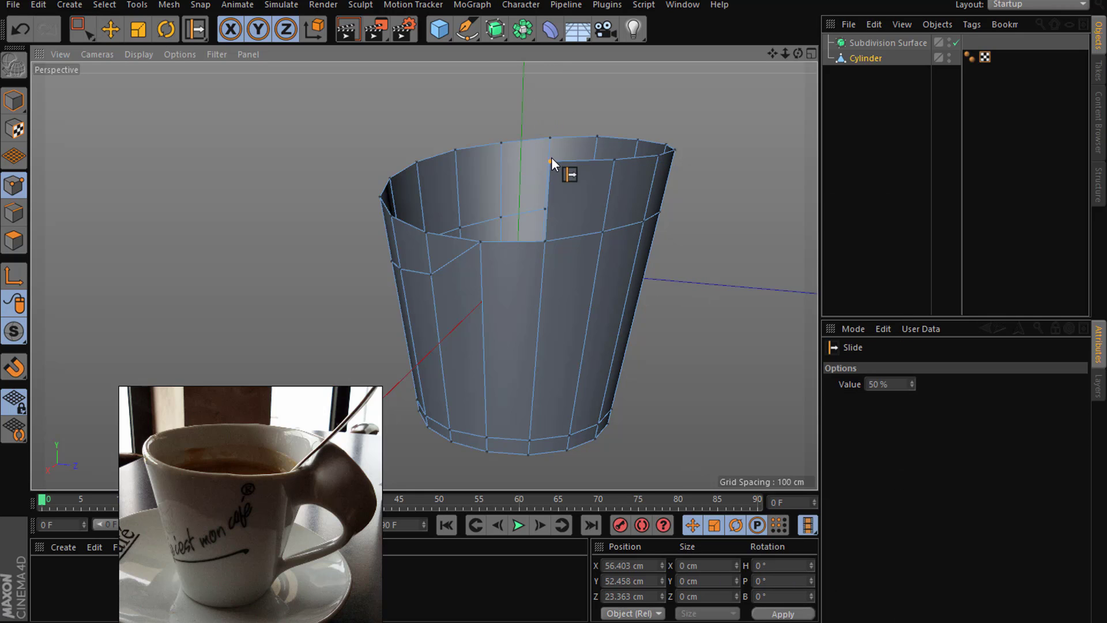
pyautogui.moveTo(569, 162); pyautogui.dragTo(578, 162)
# Step: Select the top rim edge loop and squash it vertically to about 70%
pyautogui.click(110, 29)
pyautogui.click(1, 211)
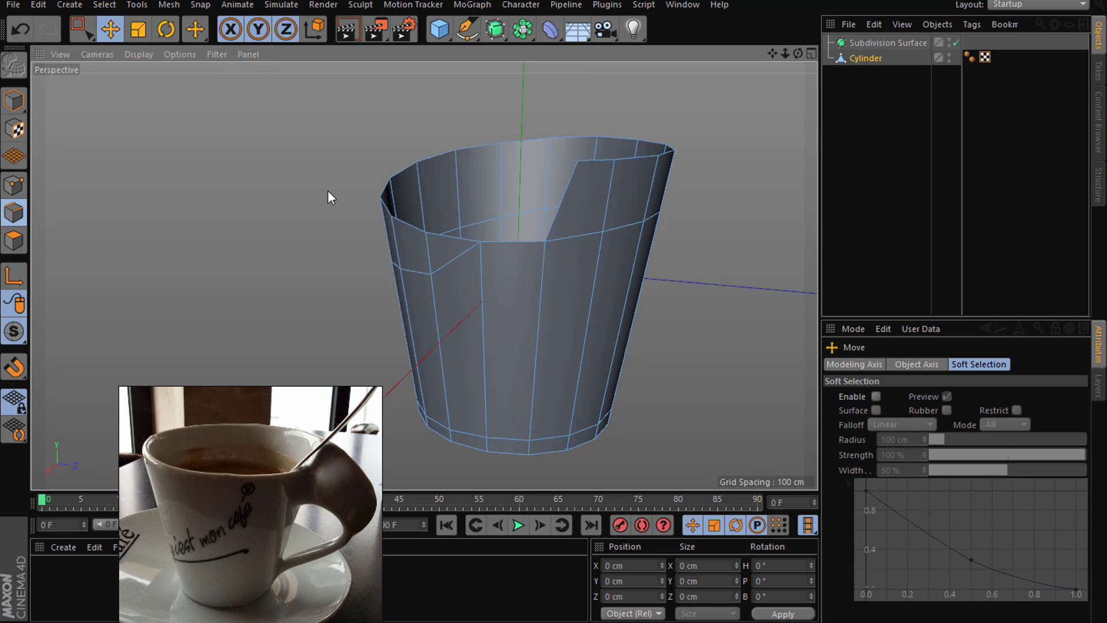
pyautogui.doubleClick(485, 149)
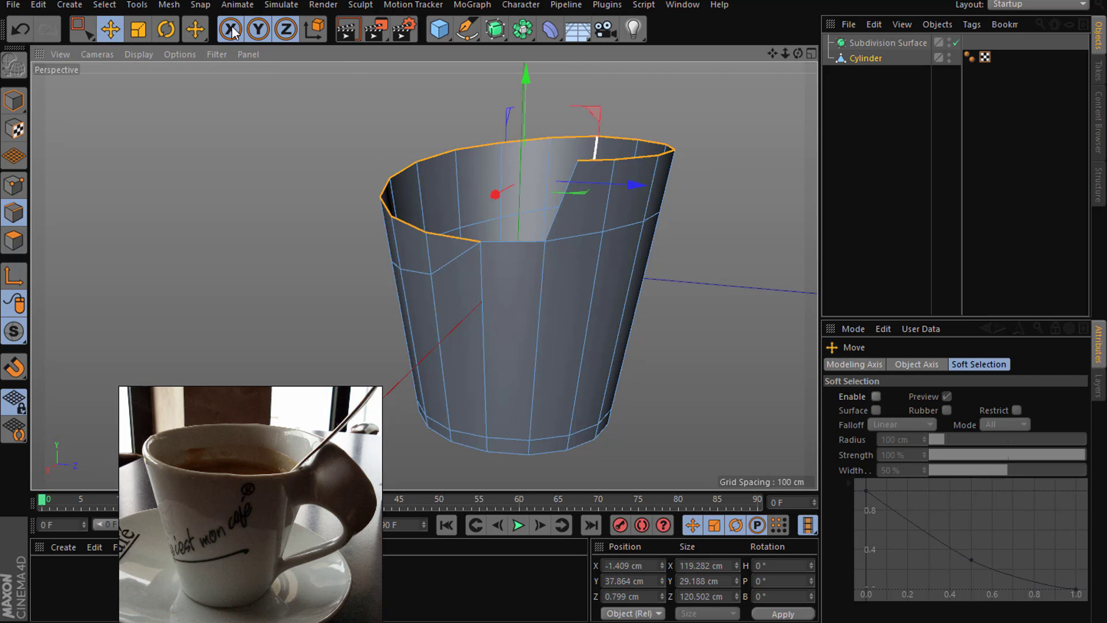
pyautogui.click(139, 28)
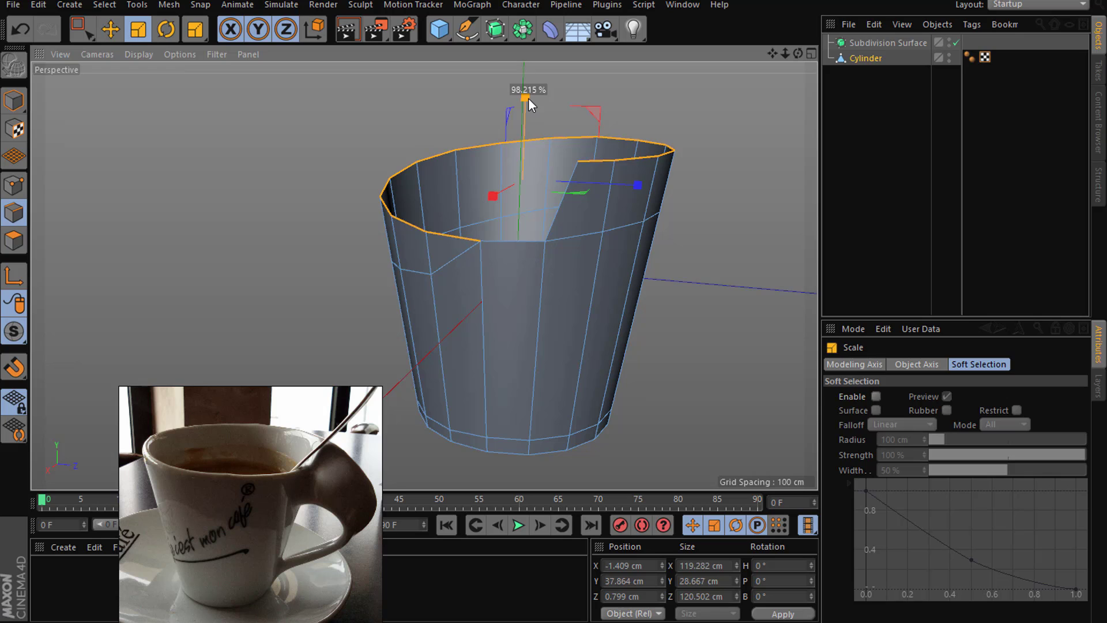
pyautogui.moveTo(528, 98); pyautogui.dragTo(528, 121)
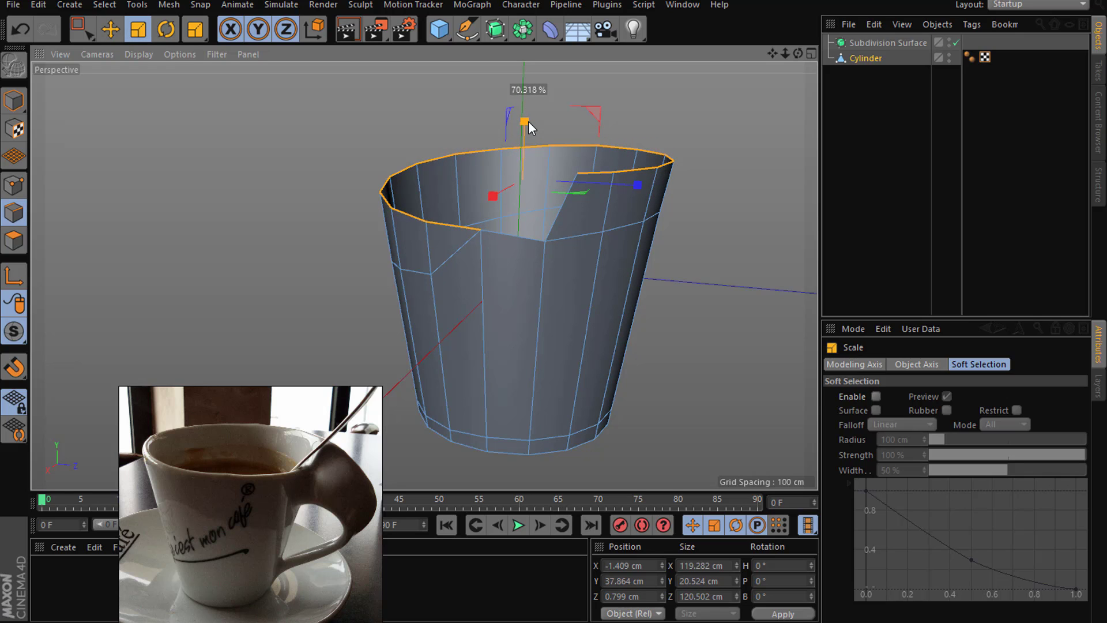
pyautogui.click(731, 139)
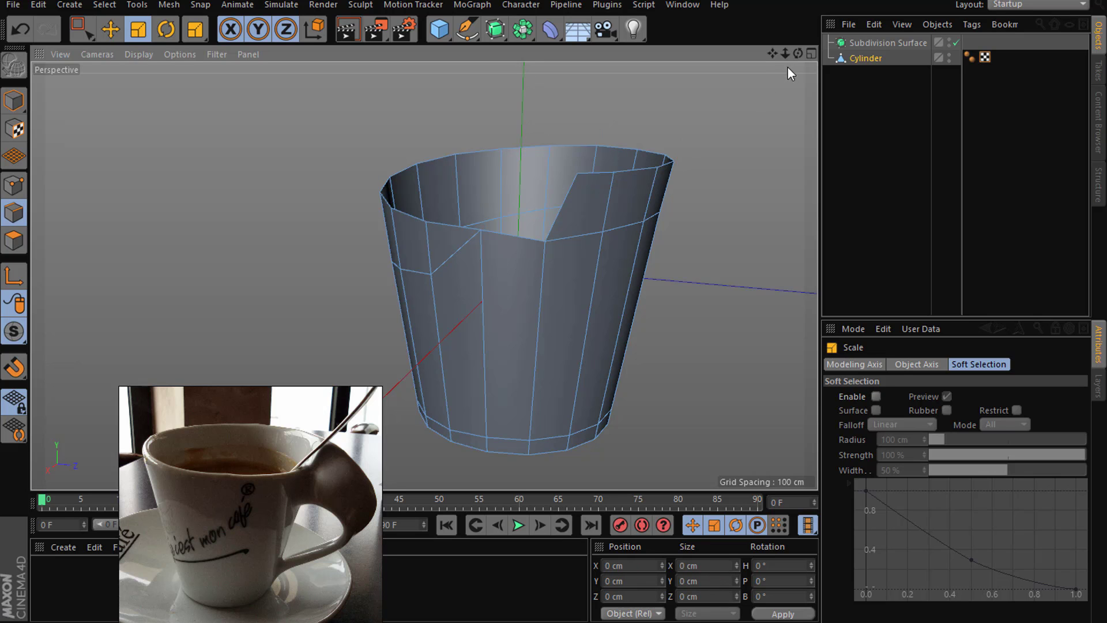
pyautogui.moveTo(797, 53)
pyautogui.mouseDown()
pyautogui.moveTo(424, 276)
pyautogui.moveTo(784, 72)
pyautogui.mouseUp()
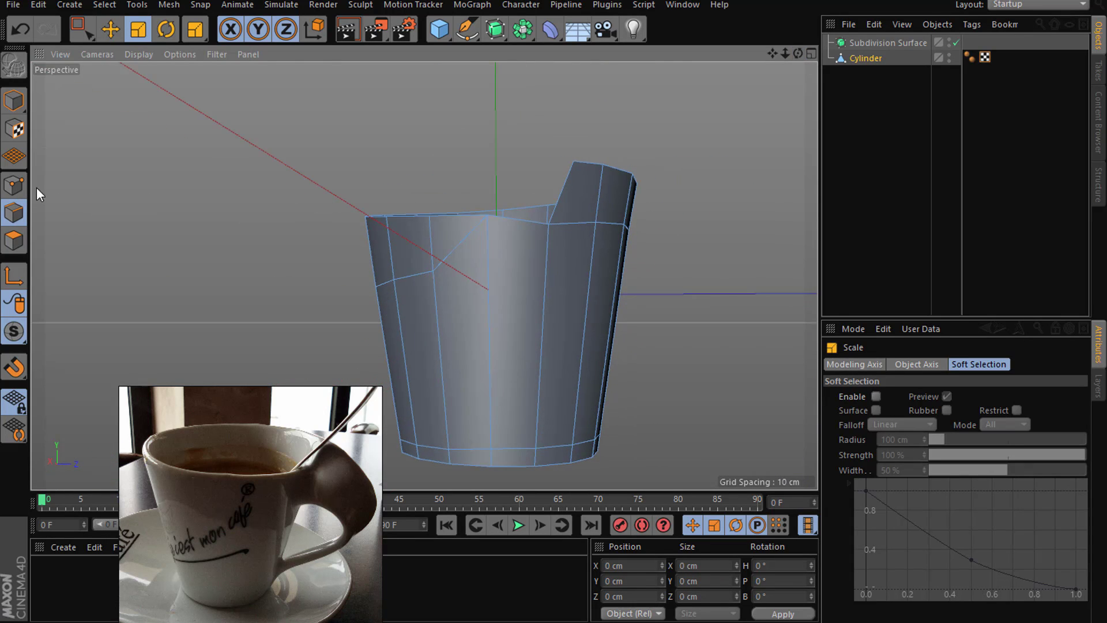
pyautogui.click(14, 185)
# Step: Line-cut a new edge across the front of the cup
pyautogui.rightClick(490, 346)
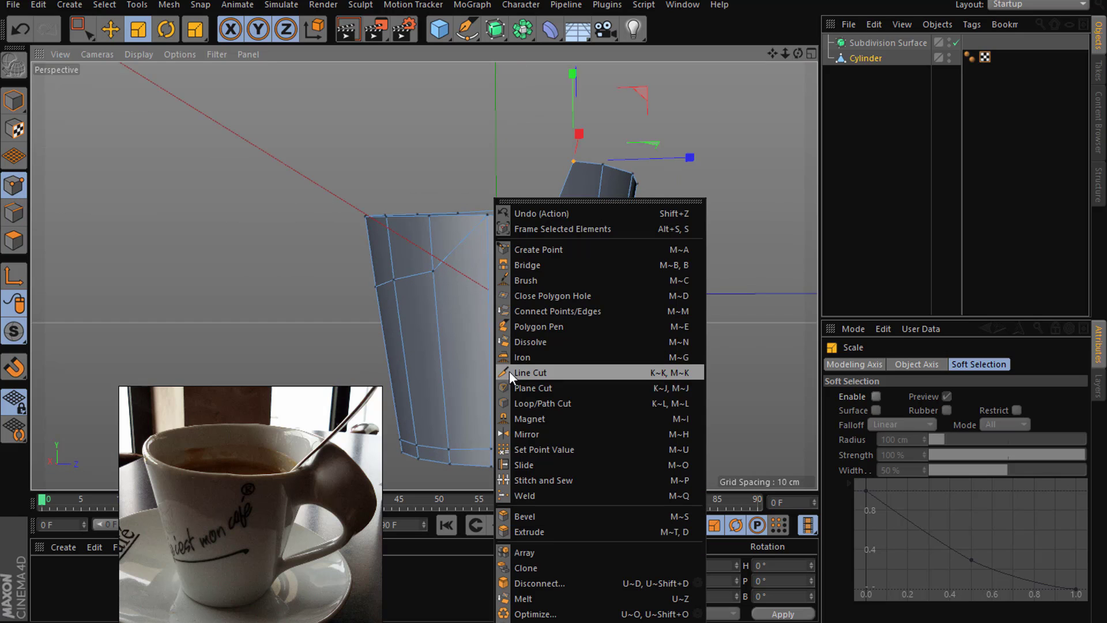
pyautogui.click(524, 376)
pyautogui.click(433, 271)
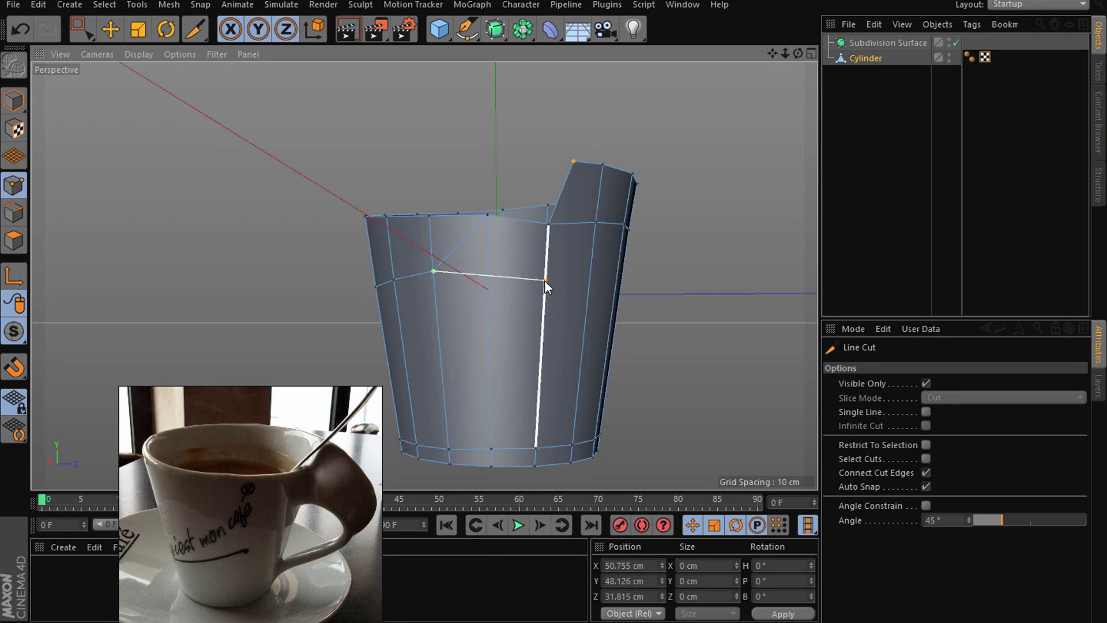
pyautogui.click(546, 276)
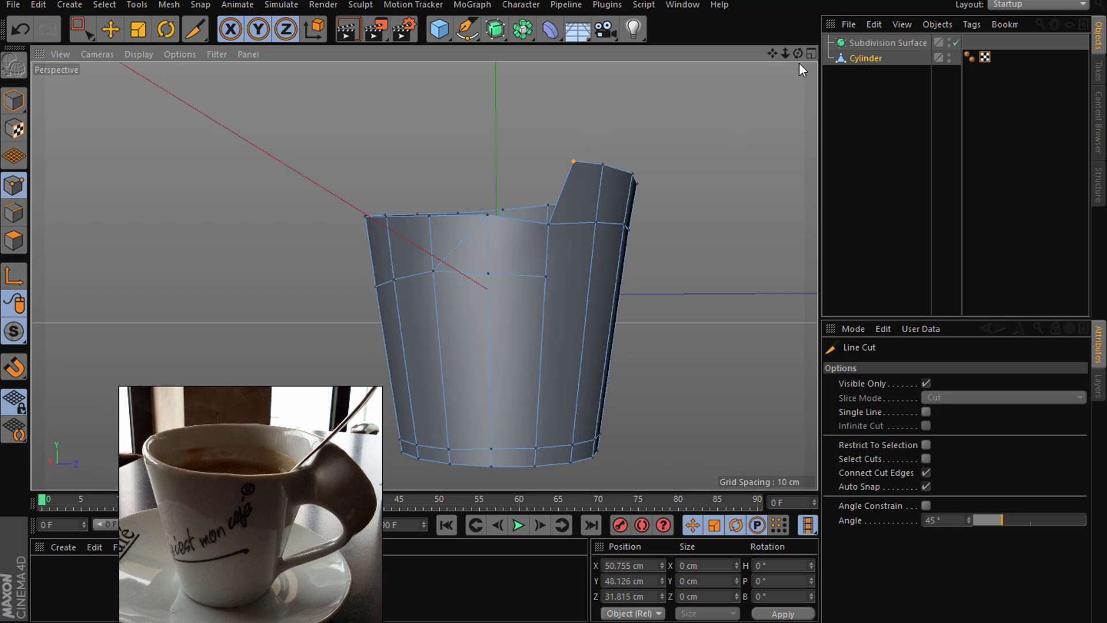
pyautogui.moveTo(798, 53); pyautogui.dragTo(778, 57)
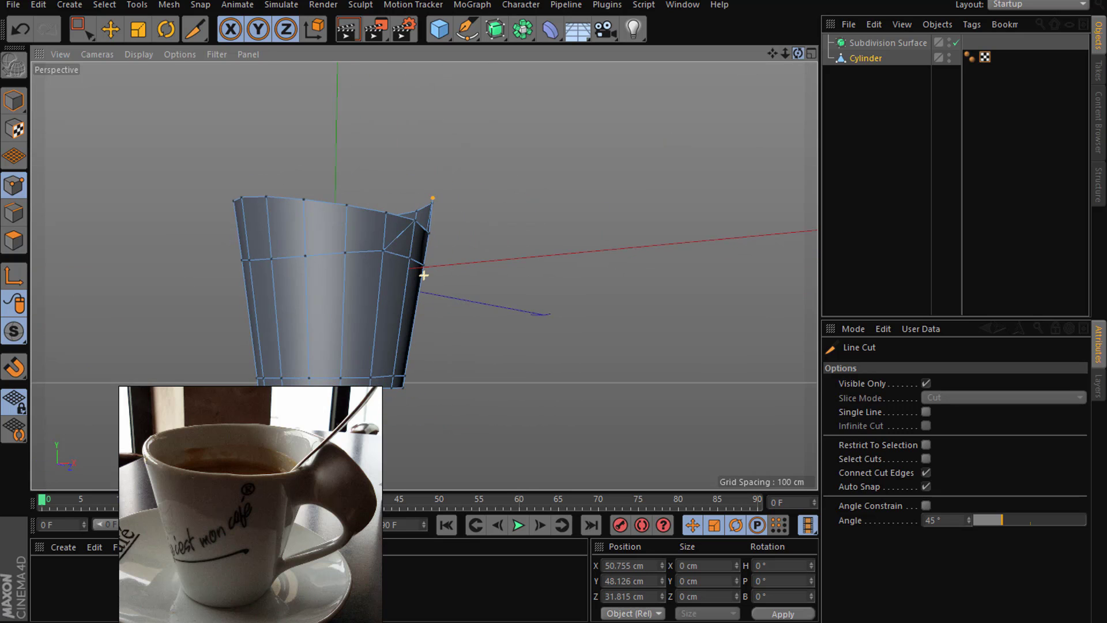
pyautogui.moveTo(798, 53); pyautogui.dragTo(555, 213)
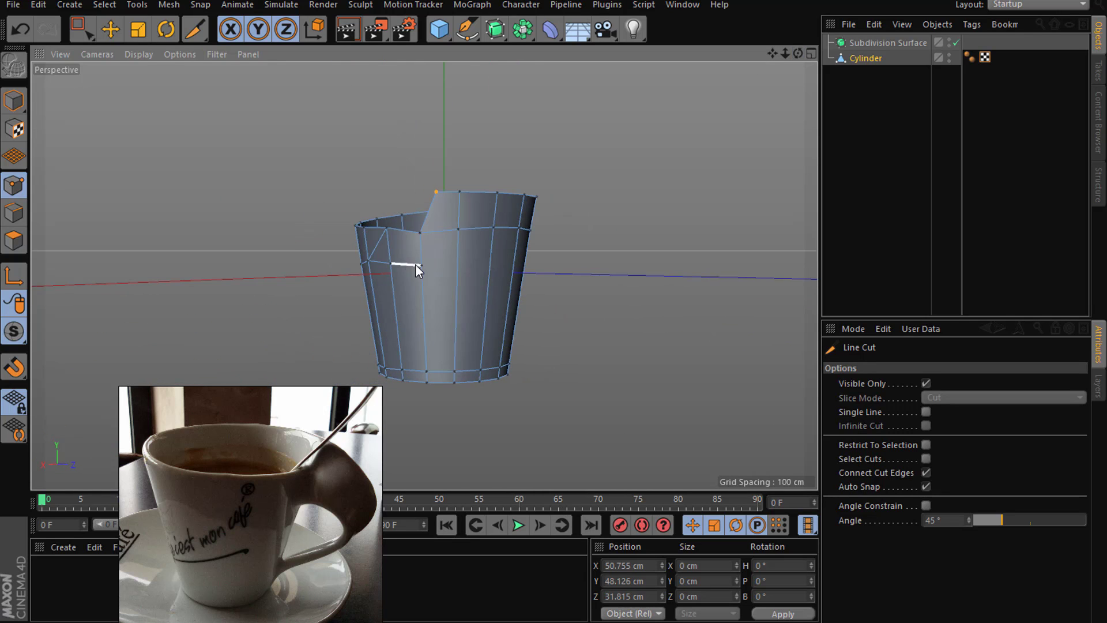
pyautogui.moveTo(798, 53); pyautogui.dragTo(784, 57)
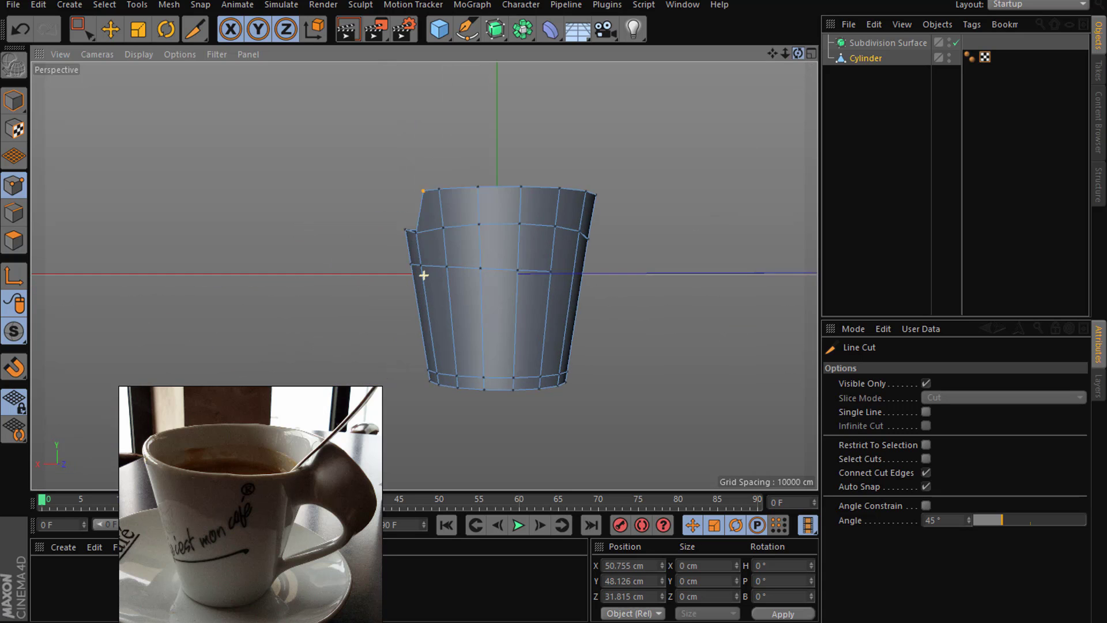
pyautogui.keyDown('alt'); pyautogui.moveTo(424, 275); pyautogui.dragTo(423, 275); pyautogui.keyUp('alt')
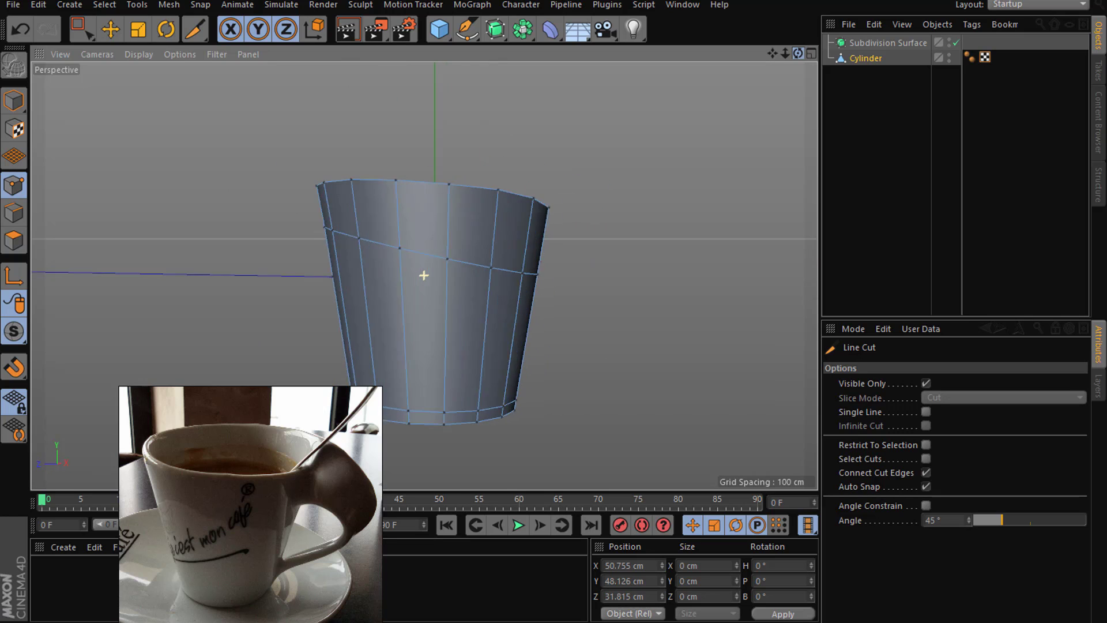
pyautogui.keyDown('alt'); pyautogui.moveTo(423, 275); pyautogui.dragTo(548, 205); pyautogui.keyUp('alt')
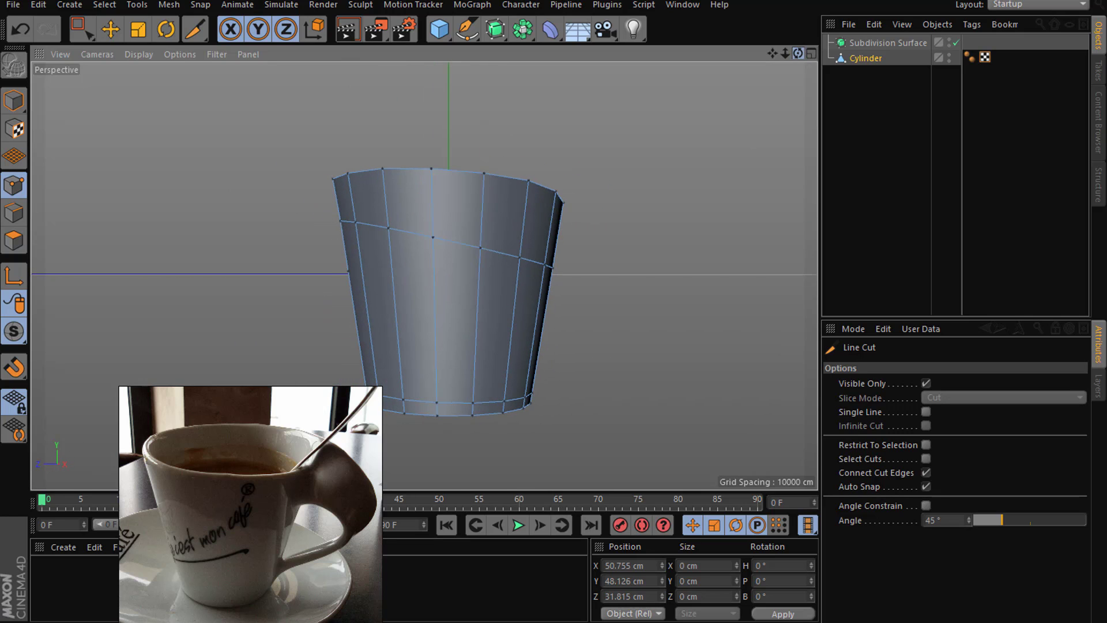
# Step: Cut a diagonal edge from the cup's side up to the upper vertex
pyautogui.click(306, 271)
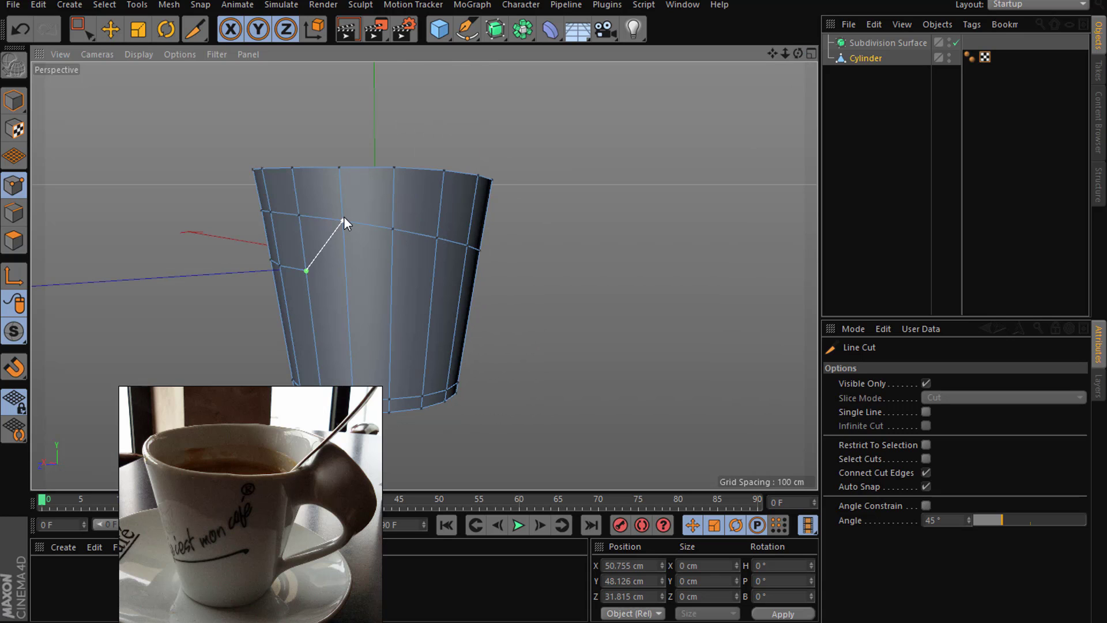
pyautogui.click(344, 219)
pyautogui.scroll(-3, 425, 292)
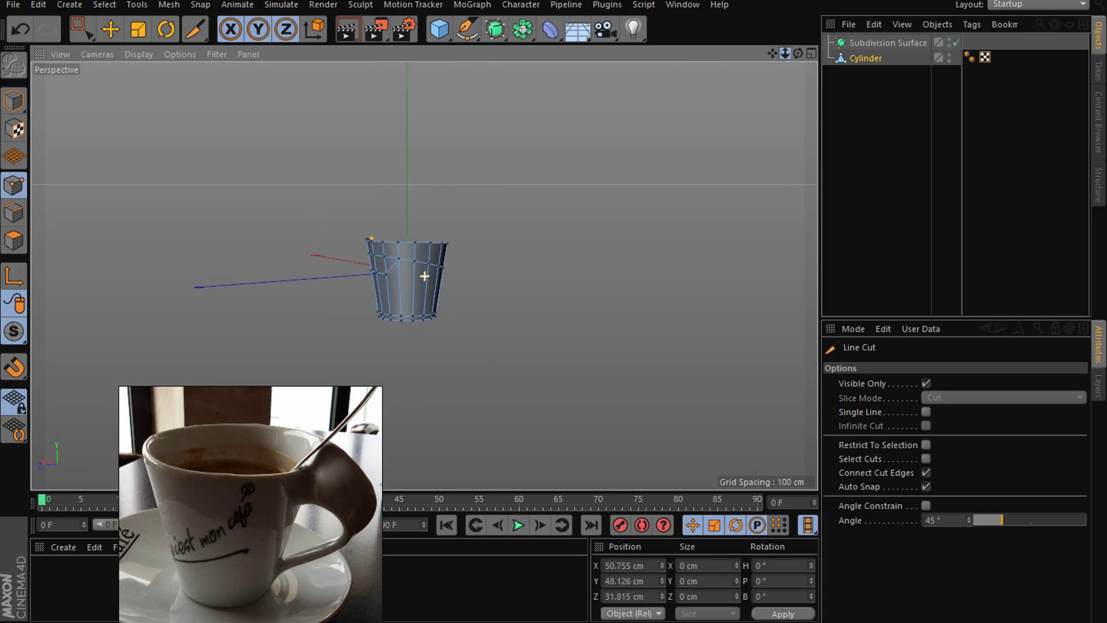
pyautogui.scroll(3, 425, 292)
pyautogui.keyDown('alt'); pyautogui.moveTo(423, 277); pyautogui.dragTo(783, 55); pyautogui.keyUp('alt')
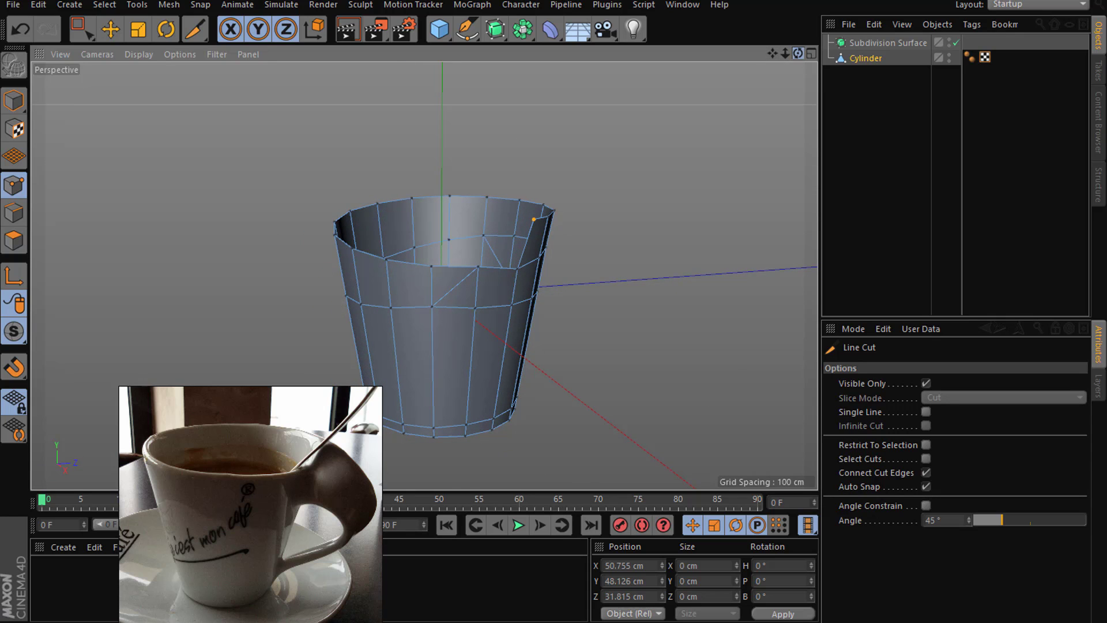
pyautogui.keyDown('alt'); pyautogui.moveTo(425, 271); pyautogui.dragTo(438, 277); pyautogui.keyUp('alt')
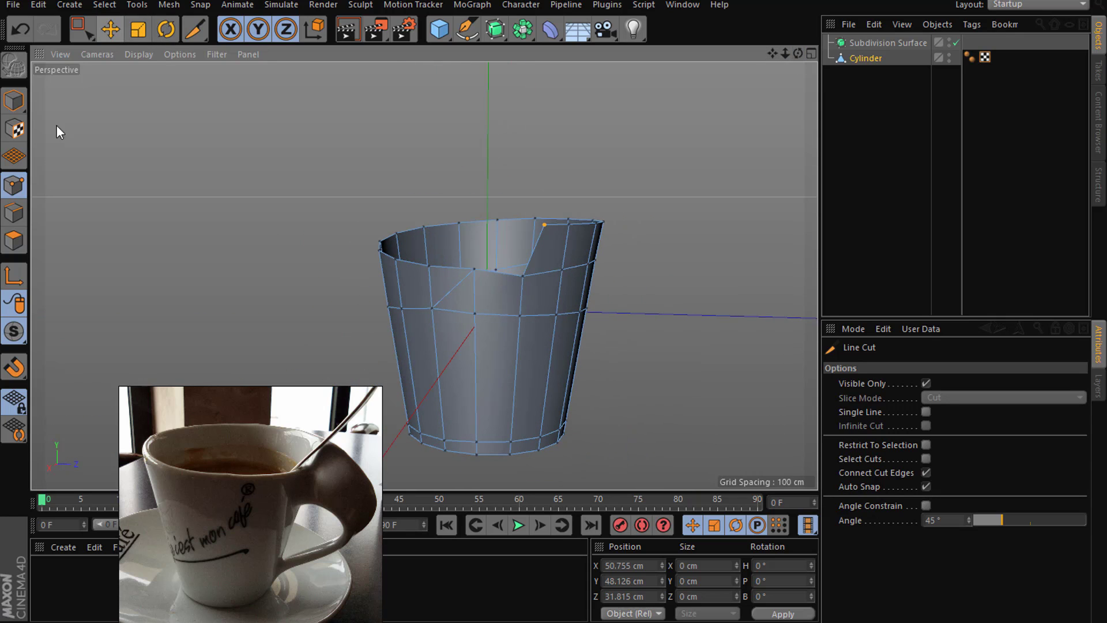
# Step: Select the diagonal edge below the rim notch and dissolve it
pyautogui.click(110, 29)
pyautogui.click(14, 213)
pyautogui.click(397, 346)
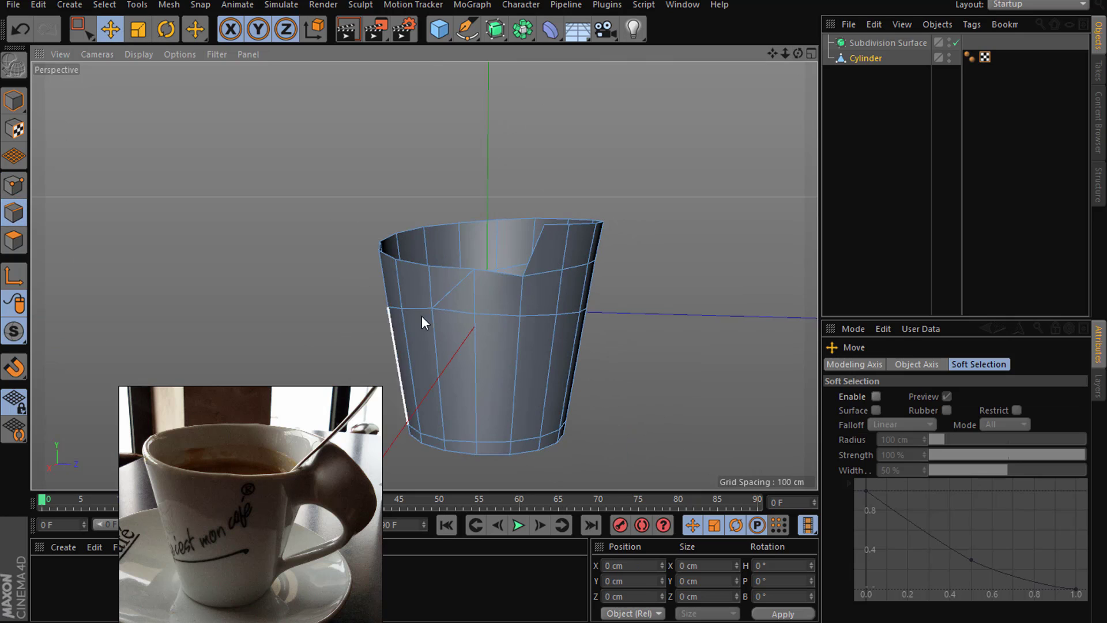
pyautogui.click(446, 293)
pyautogui.hotkey('ctrl', 'z')
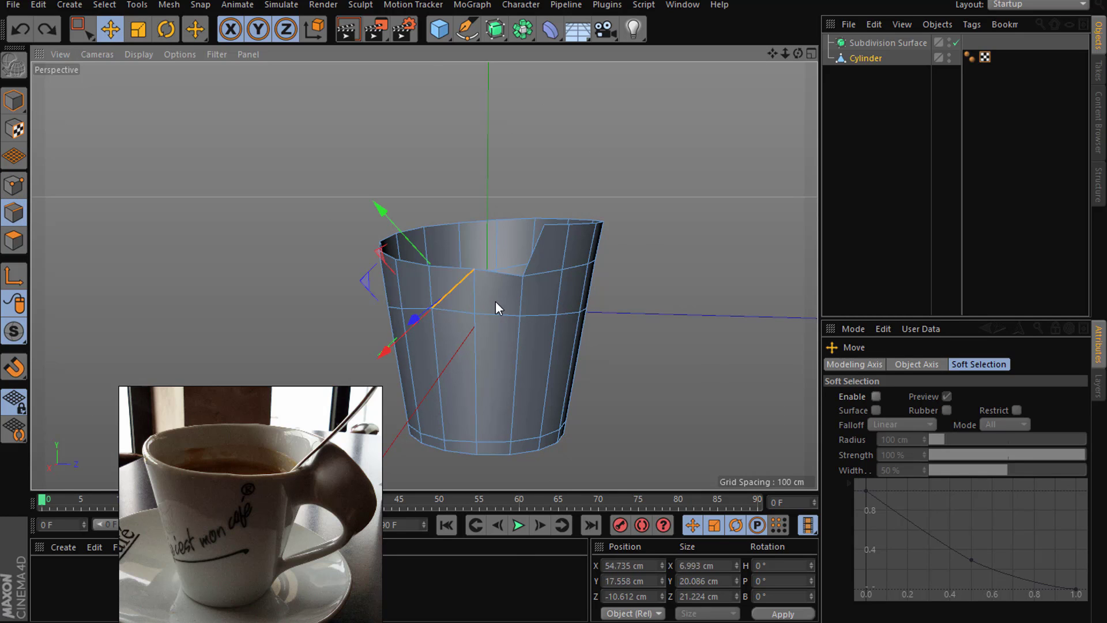
pyautogui.rightClick(496, 300)
pyautogui.click(521, 319)
pyautogui.scroll(2, 520, 313)
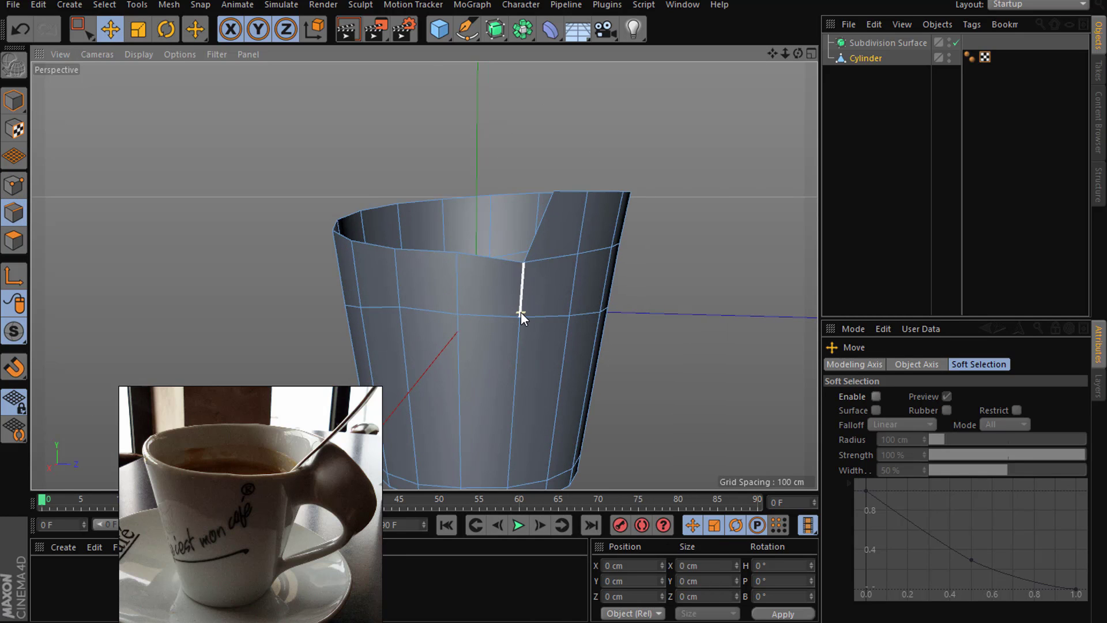
pyautogui.scroll(1, 521, 313)
# Step: Cut a vertical edge from the notch's rim vertex down to the edge below, then choose Slide
pyautogui.click(18, 184)
pyautogui.rightClick(654, 364)
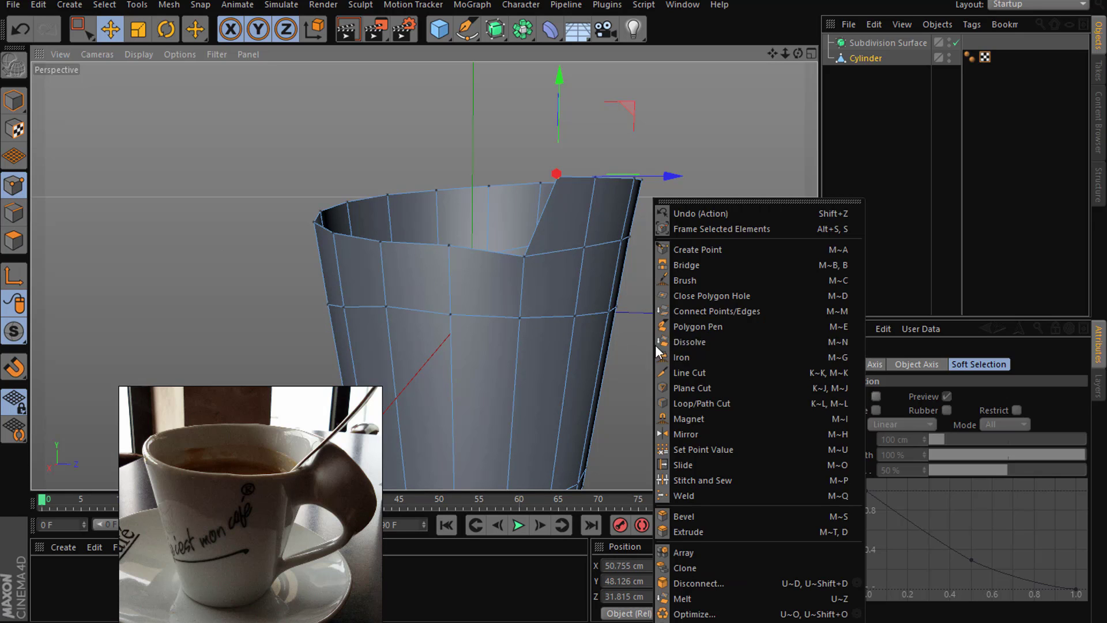
pyautogui.click(686, 371)
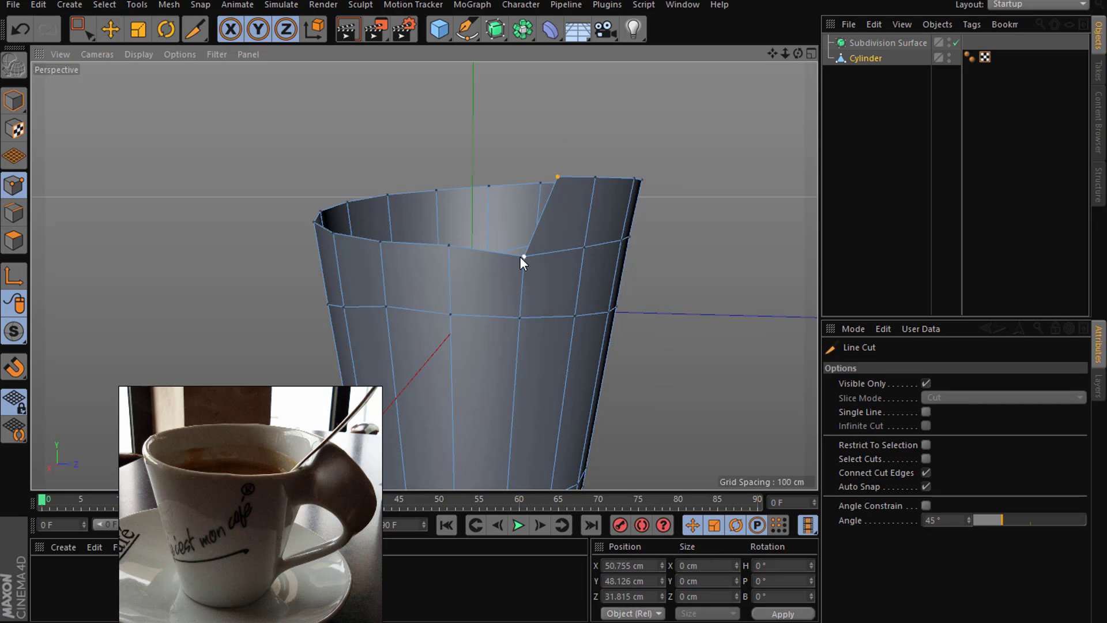
pyautogui.click(523, 257)
pyautogui.click(522, 314)
pyautogui.rightClick(523, 314)
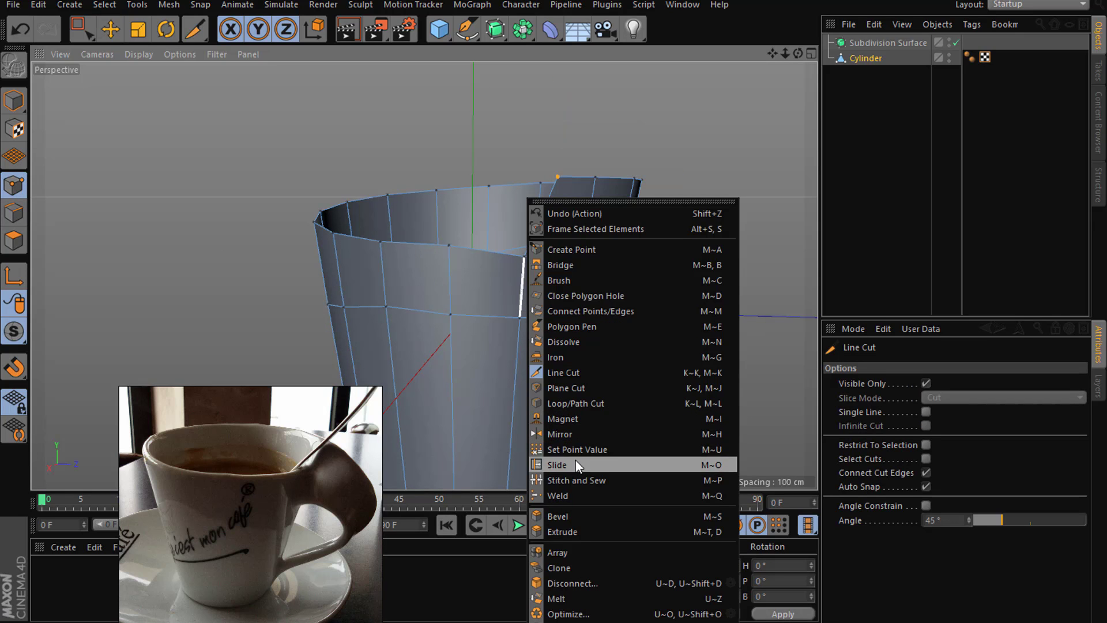
pyautogui.click(575, 464)
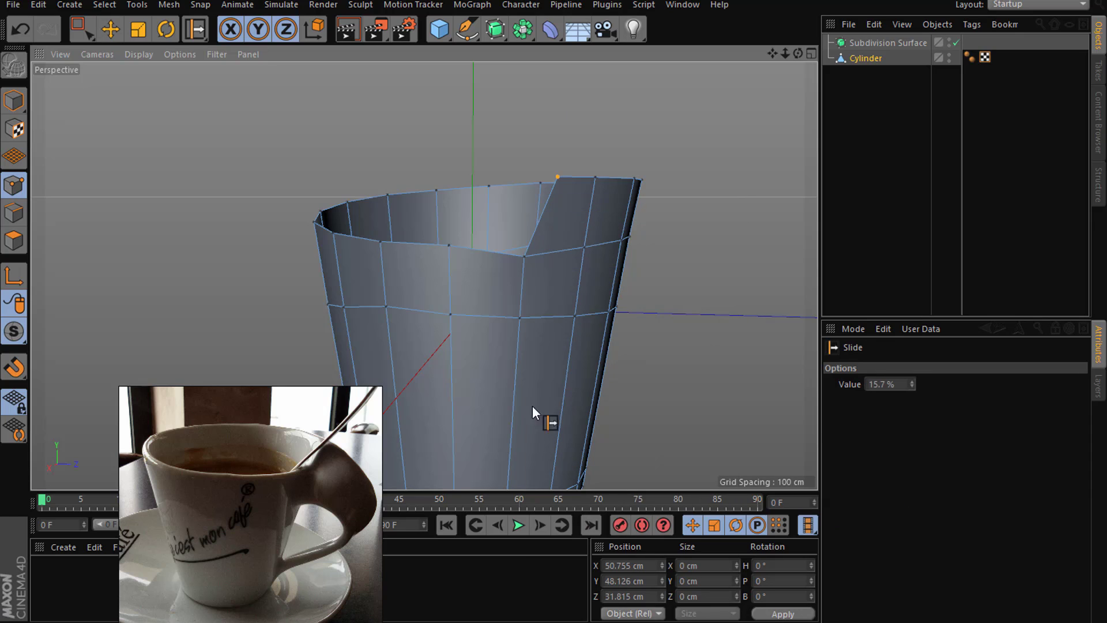
pyautogui.rightClick(558, 377)
# Step: Loop-cut a new edge loop around the cup and flatten it level with Size Y 0
pyautogui.click(582, 420)
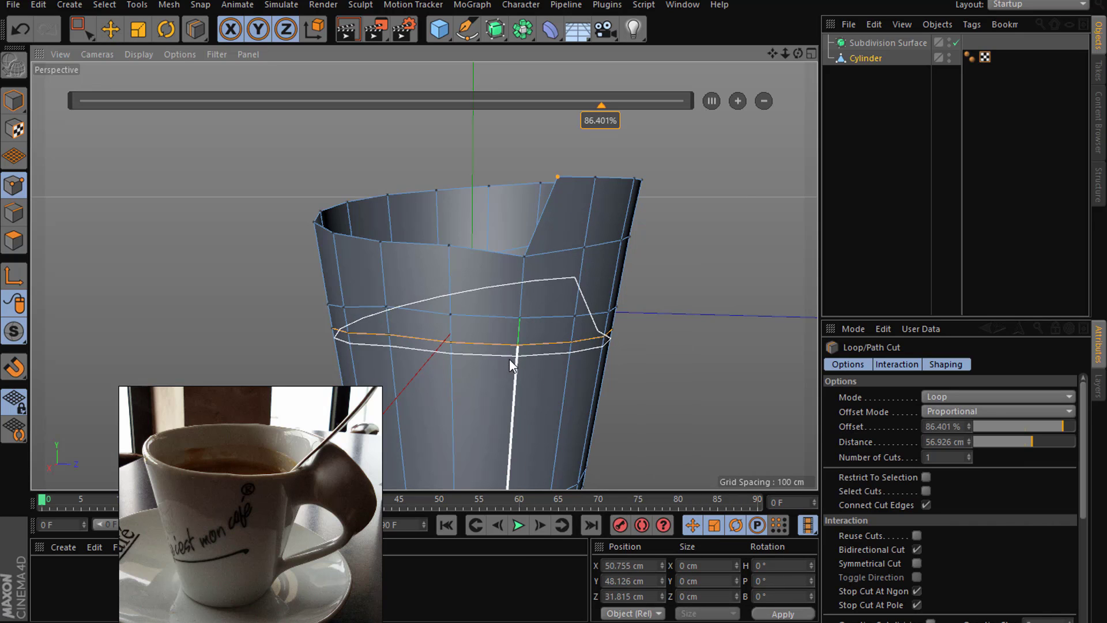
pyautogui.click(111, 30)
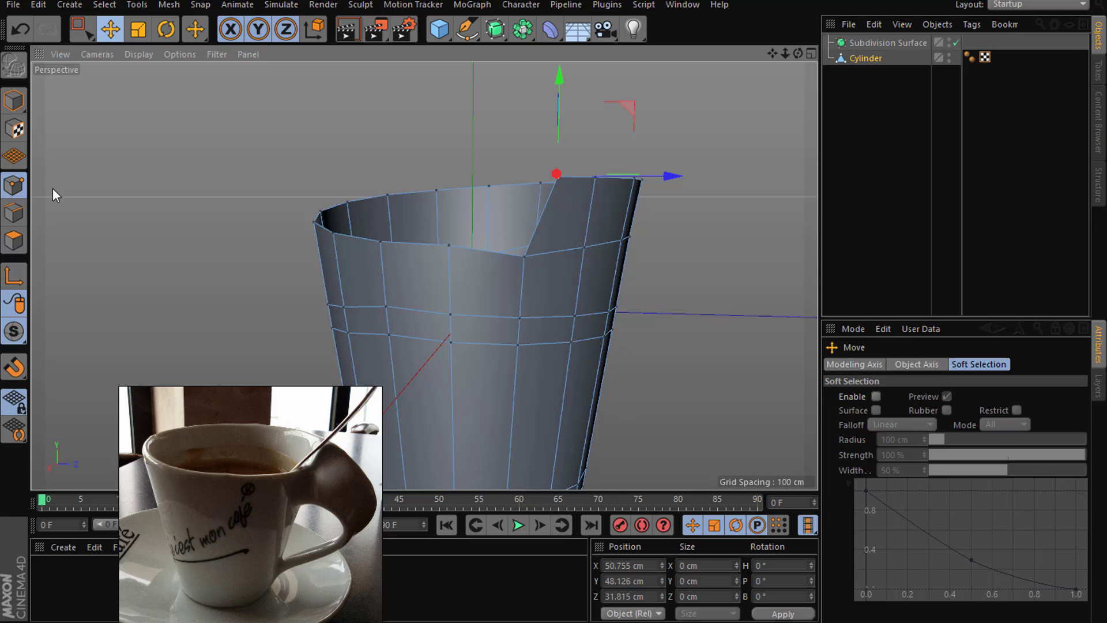
pyautogui.click(26, 207)
pyautogui.doubleClick(425, 338)
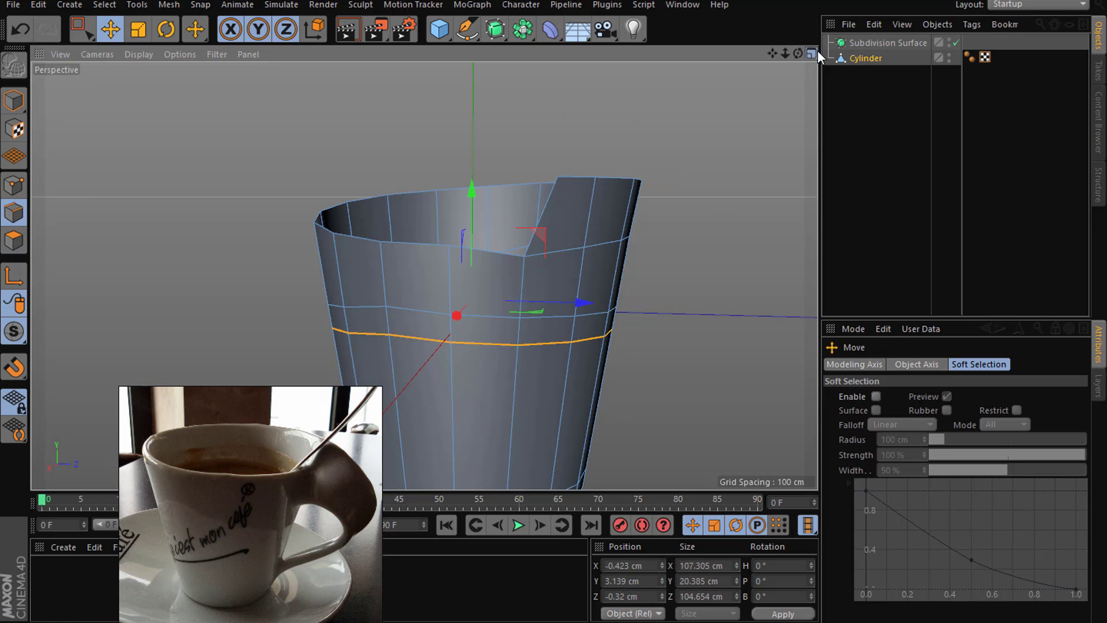
pyautogui.click(811, 53)
pyautogui.click(810, 274)
pyautogui.moveTo(385, 282); pyautogui.dragTo(412, 281)
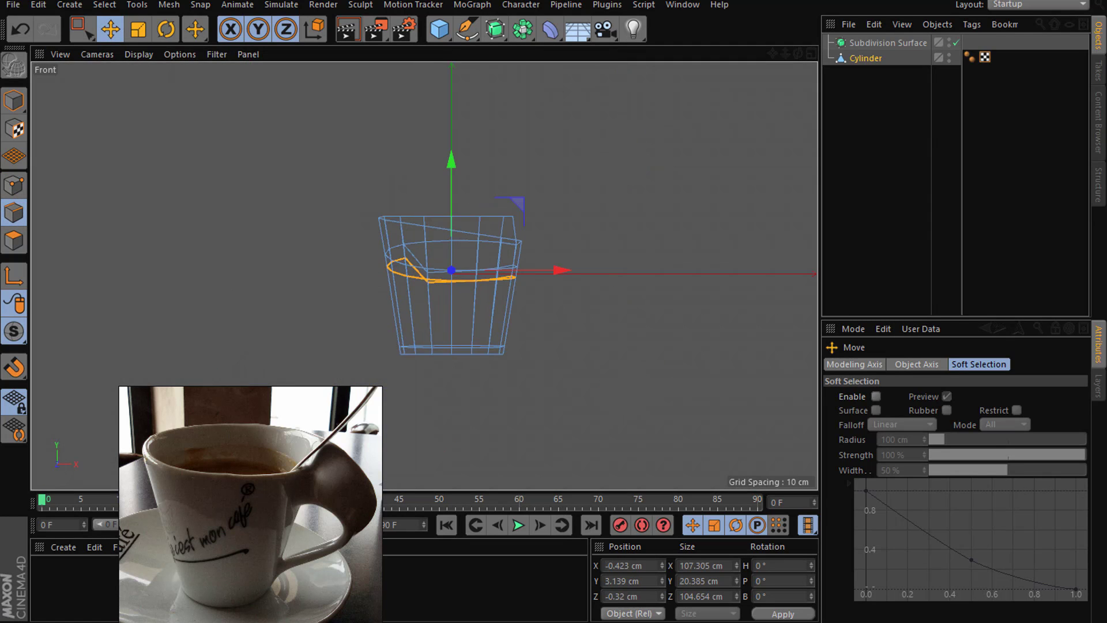
pyautogui.write('0')
pyautogui.press('Return')
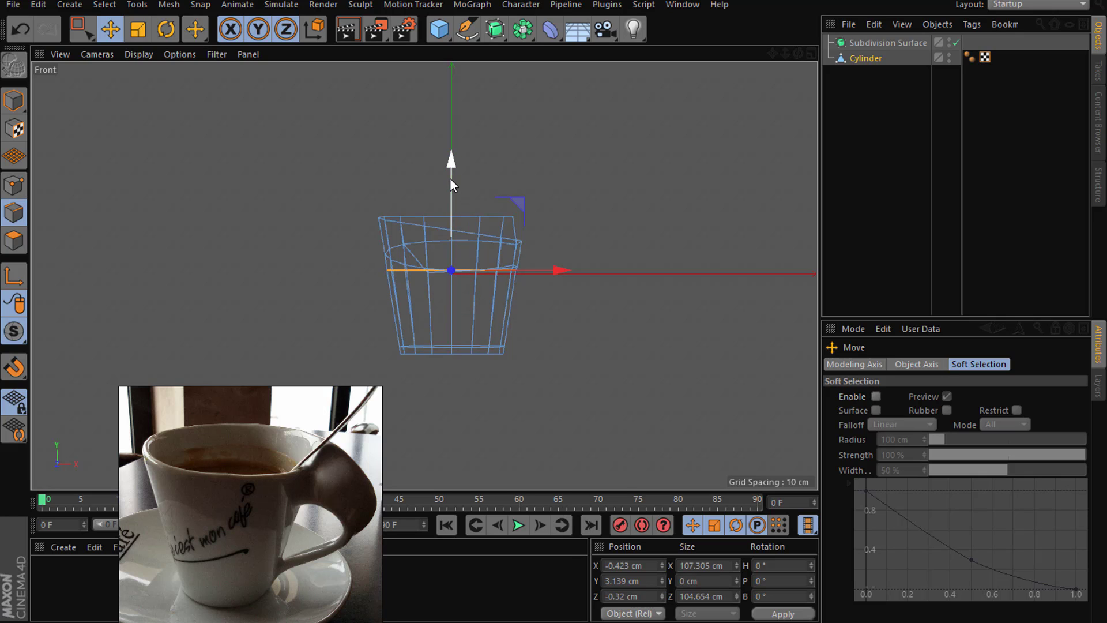
# Step: Edge-slide the new loop slightly lower on the cup, returning to the perspective view
pyautogui.rightClick(635, 289)
pyautogui.click(687, 448)
pyautogui.scroll(3, 403, 275)
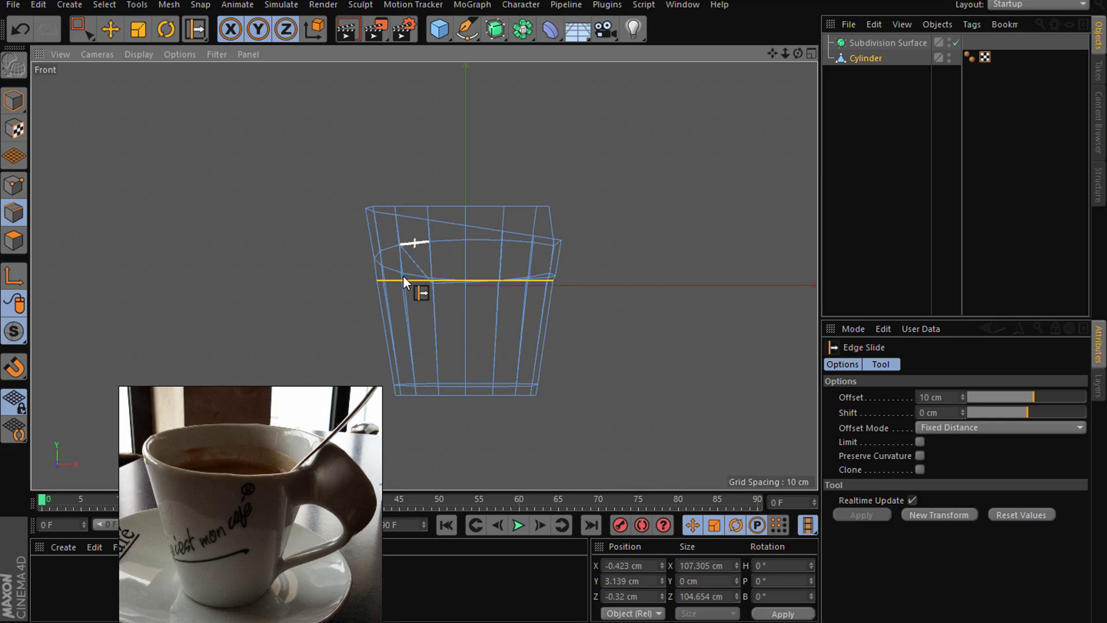
pyautogui.scroll(2, 397, 283)
pyautogui.scroll(1, 396, 285)
pyautogui.moveTo(396, 285); pyautogui.dragTo(394, 294)
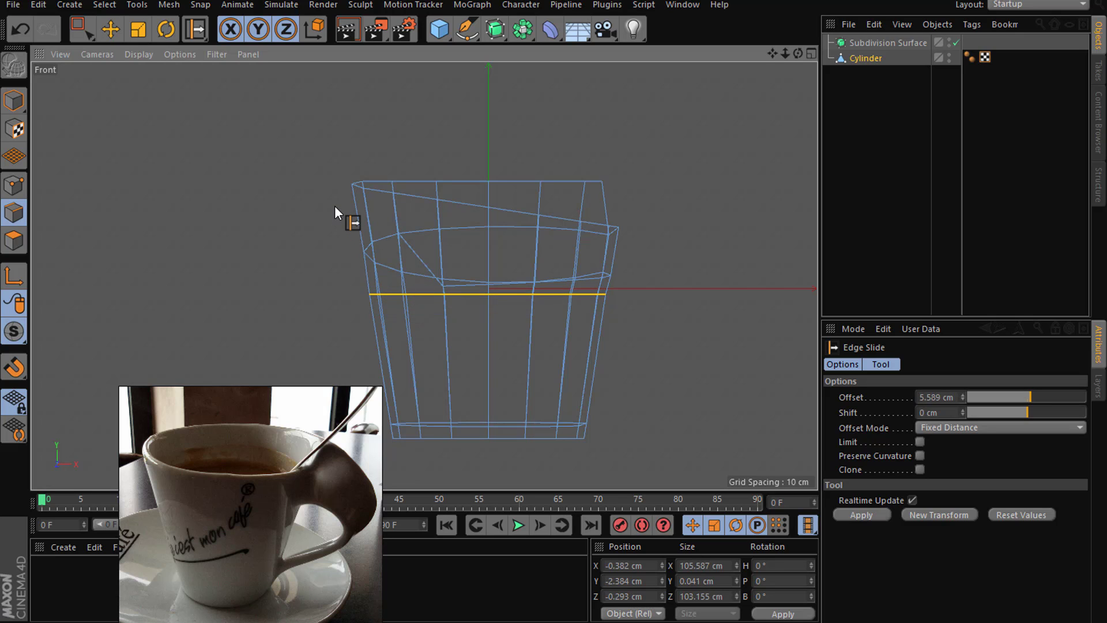
pyautogui.press('F1')
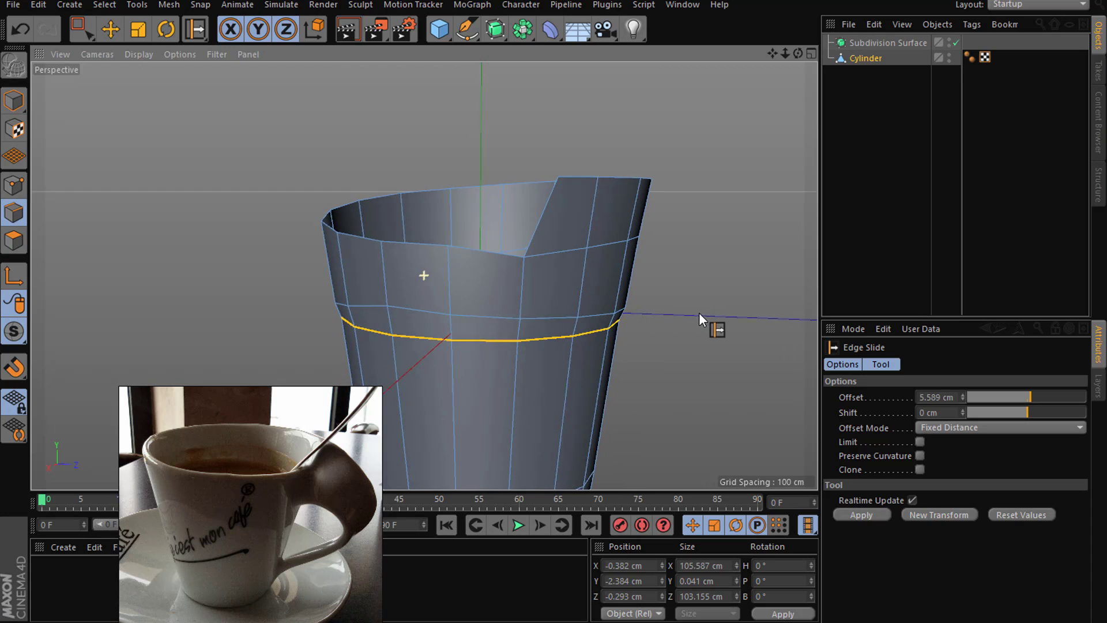
pyautogui.click(110, 29)
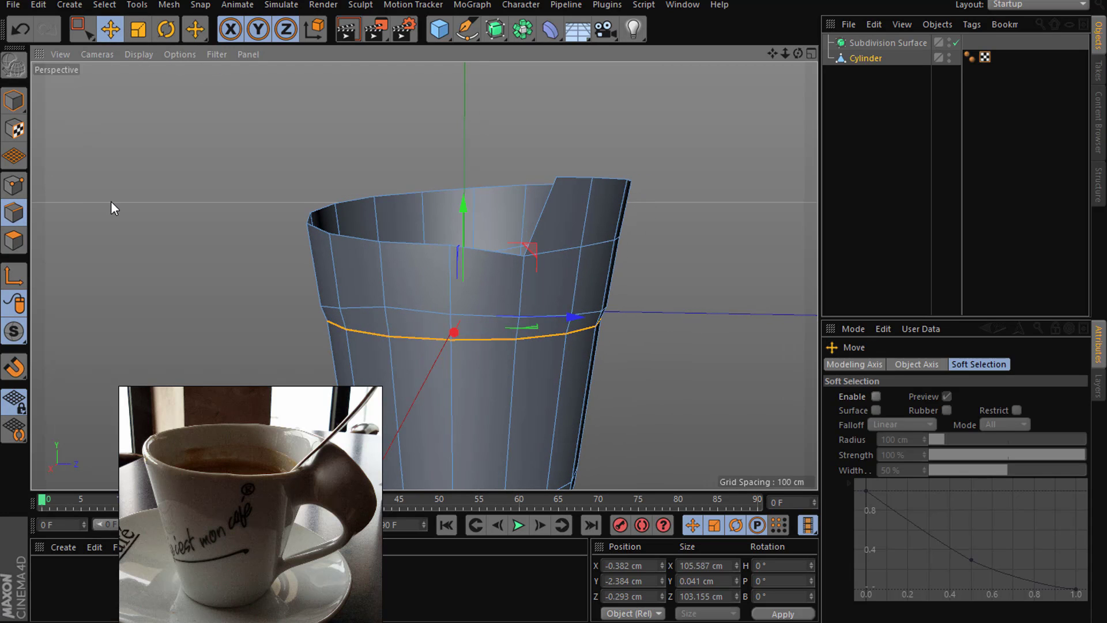
pyautogui.click(330, 263)
# Step: Try sliding the loop further down, undo that attempt, and view the cup from above
pyautogui.moveTo(800, 50); pyautogui.dragTo(796, 55)
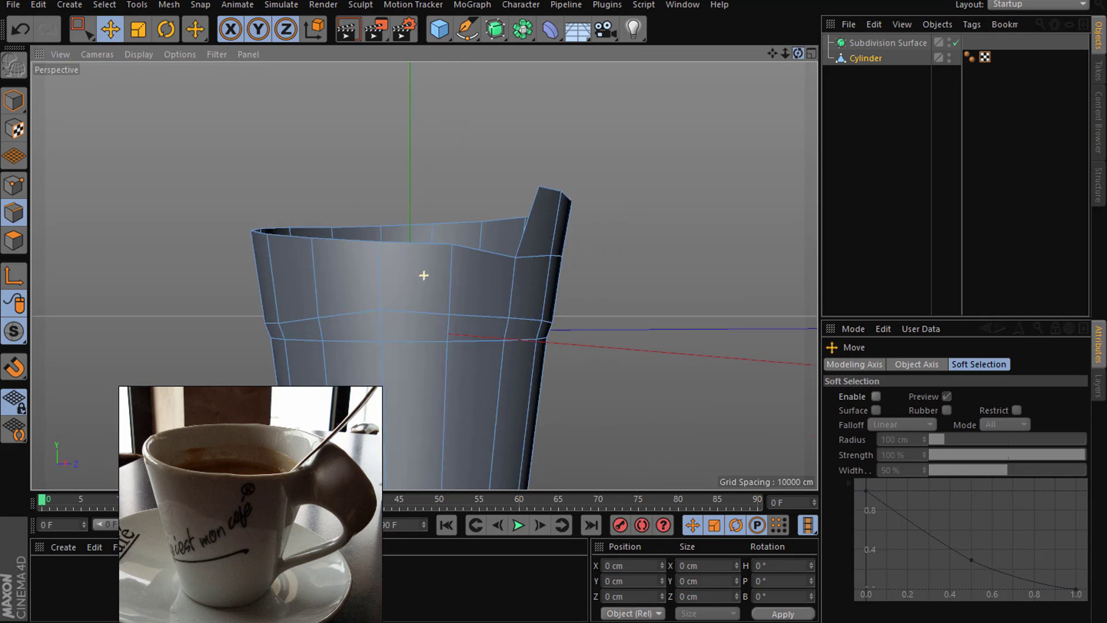
pyautogui.hotkey('ctrl', 'z')
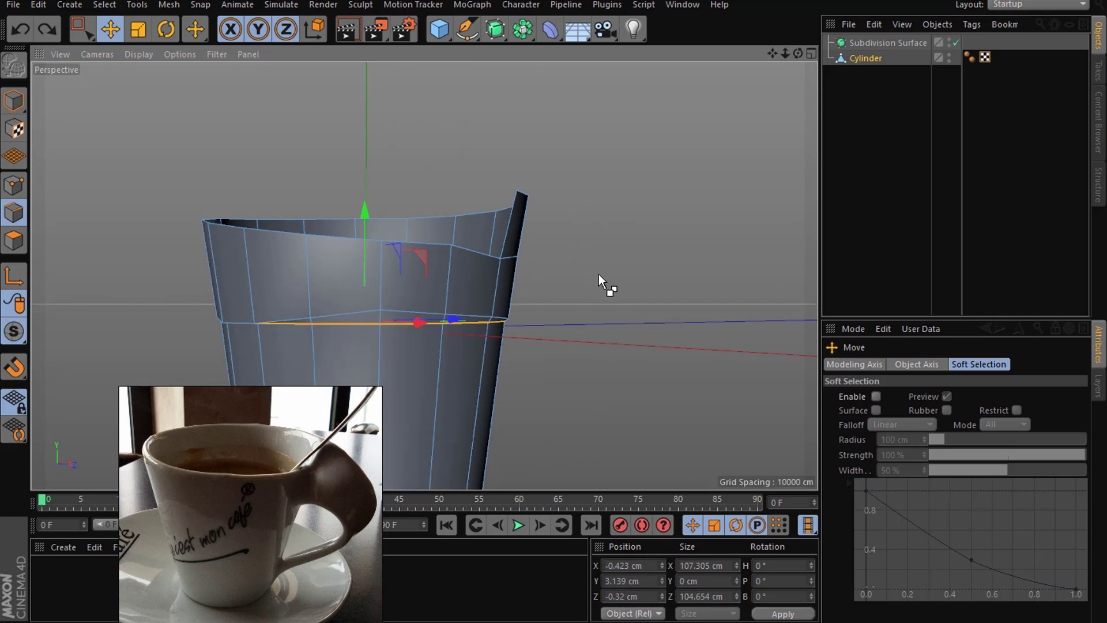
pyautogui.rightClick(599, 274)
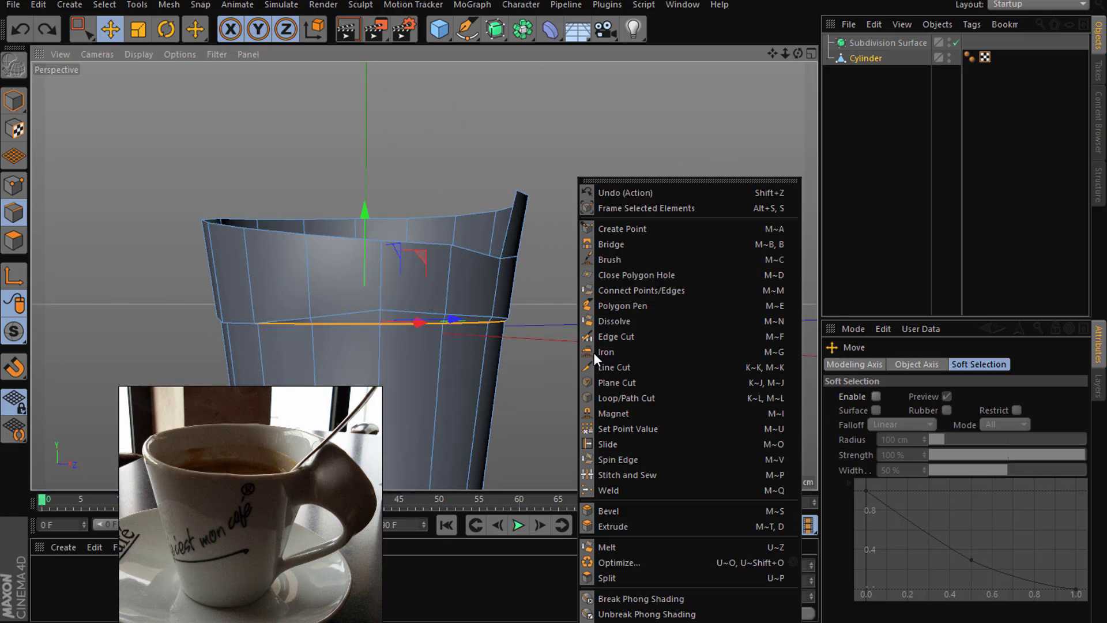
pyautogui.click(614, 444)
pyautogui.moveTo(348, 324)
pyautogui.mouseDown()
pyautogui.moveTo(354, 398)
pyautogui.moveTo(428, 337)
pyautogui.moveTo(420, 447)
pyautogui.moveTo(438, 345)
pyautogui.mouseUp()
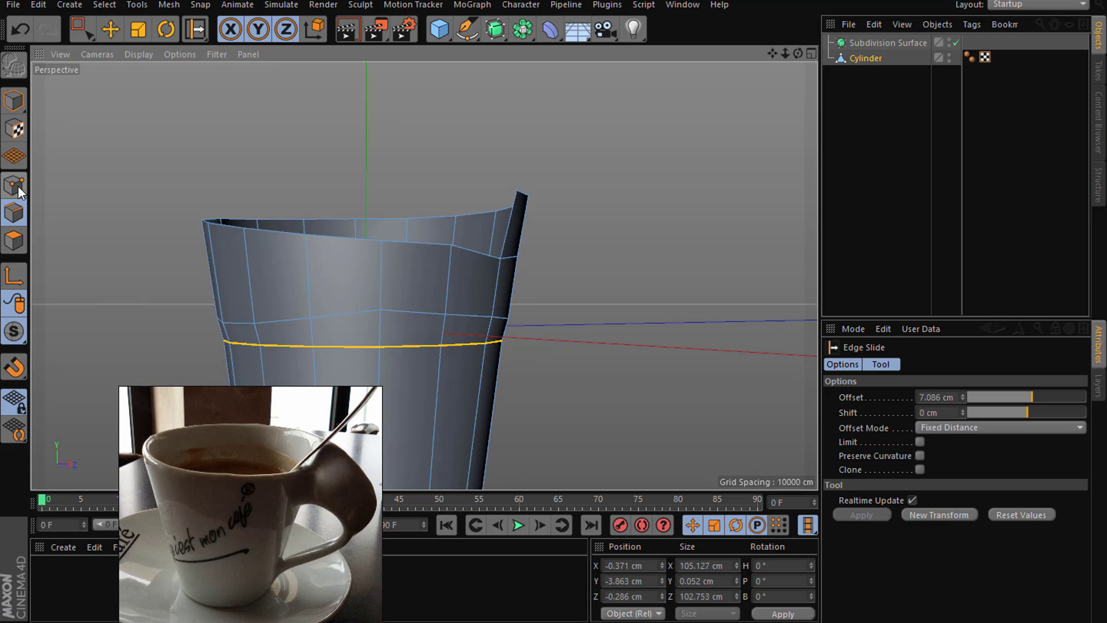
pyautogui.hotkey('ctrl', 'z')
pyautogui.scroll(-3, 264, 268)
pyautogui.moveTo(333, 306)
pyautogui.keyDown('alt'); pyautogui.mouseDown()
pyautogui.moveTo(505, 317)
pyautogui.moveTo(369, 330)
pyautogui.moveTo(378, 385)
pyautogui.moveTo(411, 381)
pyautogui.mouseUp(); pyautogui.keyUp('alt')
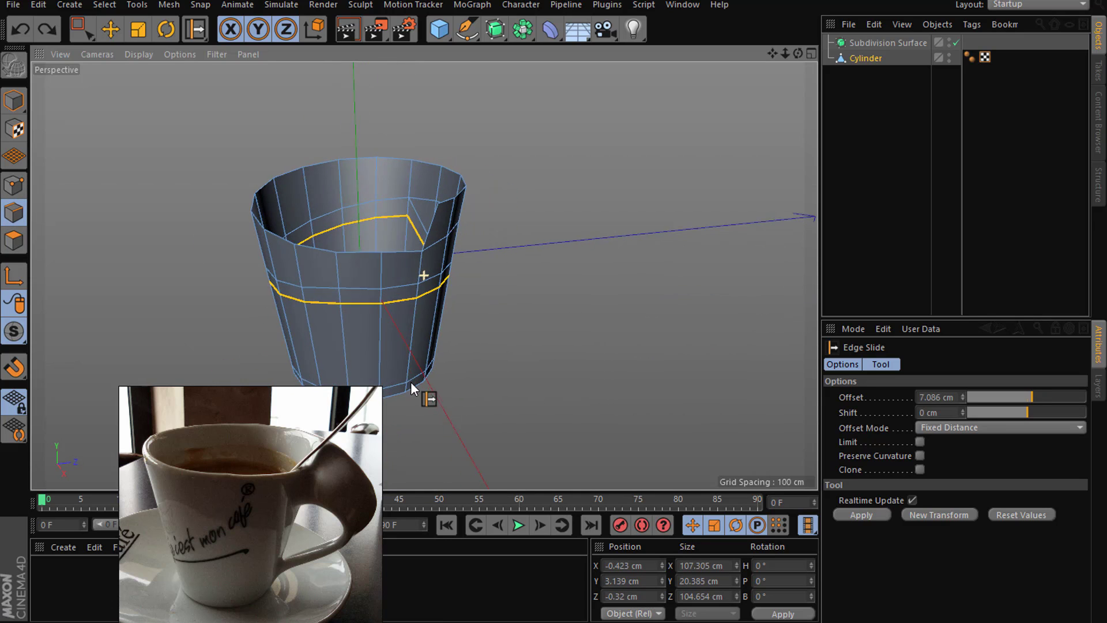
# Step: Switch to point mode and pick the Slide tool, orbiting to look down into the cup
pyautogui.click(111, 32)
pyautogui.click(13, 185)
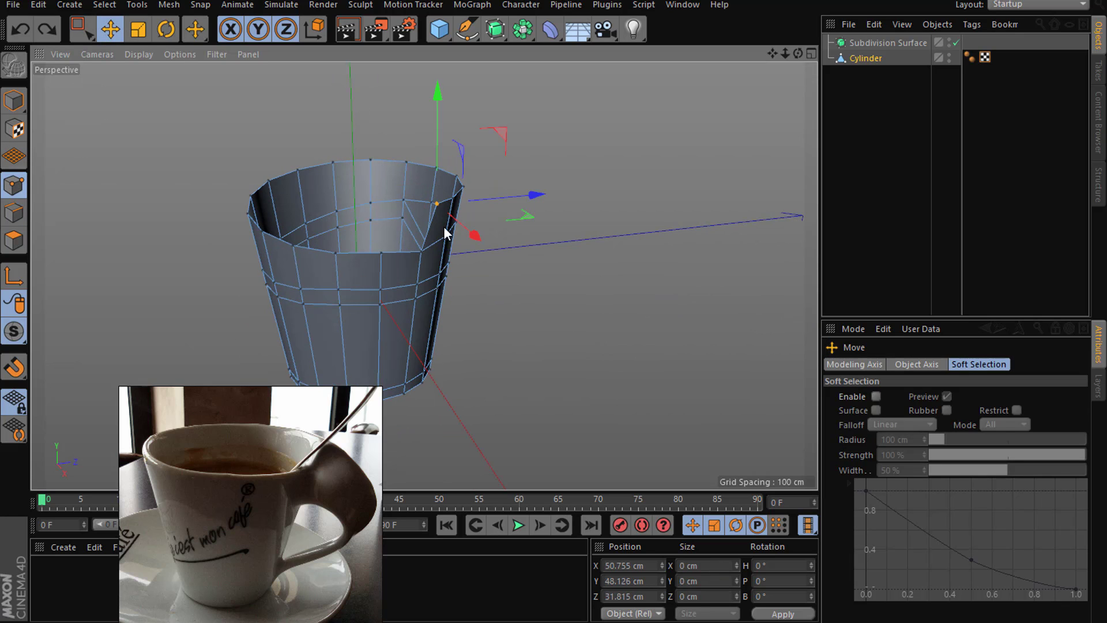
pyautogui.keyDown('alt'); pyautogui.moveTo(425, 272); pyautogui.dragTo(361, 357); pyautogui.keyUp('alt')
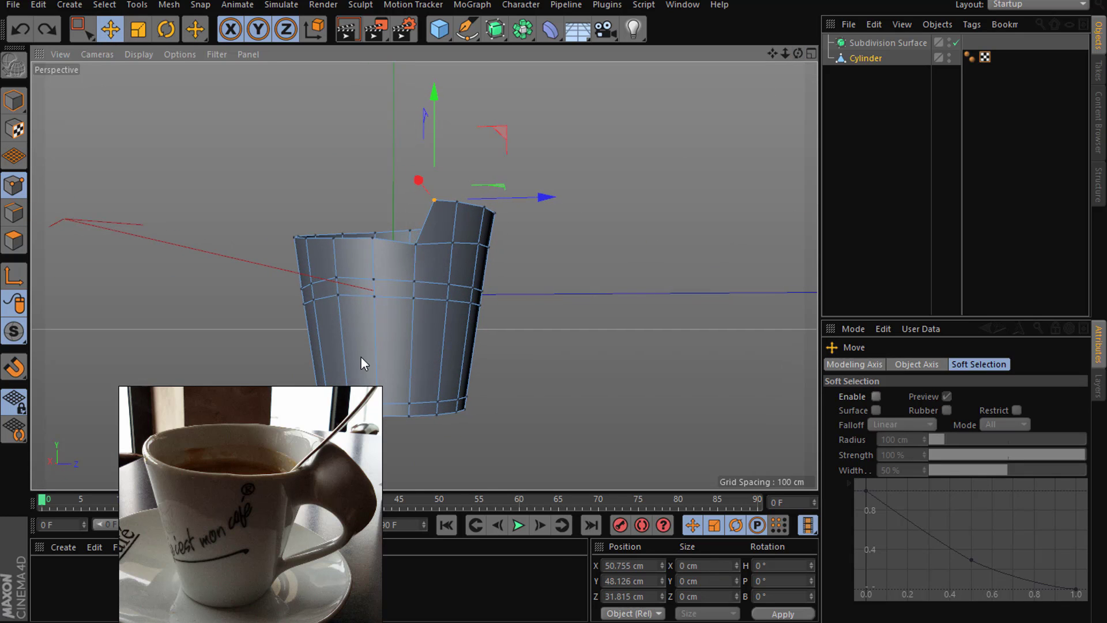
pyautogui.rightClick(548, 357)
pyautogui.click(583, 464)
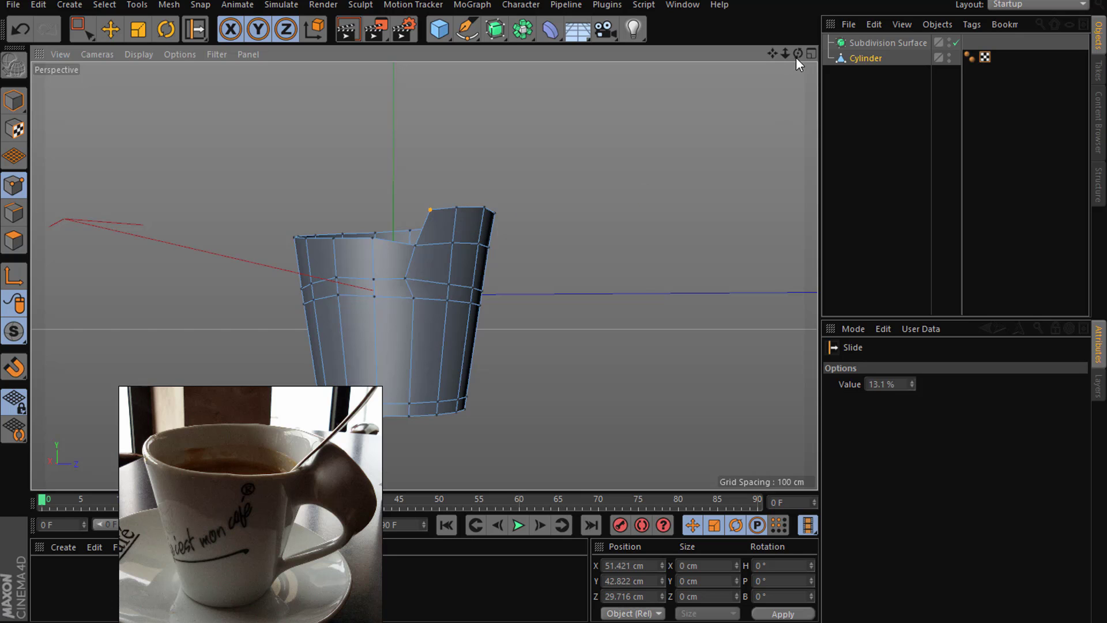
pyautogui.moveTo(797, 54); pyautogui.dragTo(19, 32)
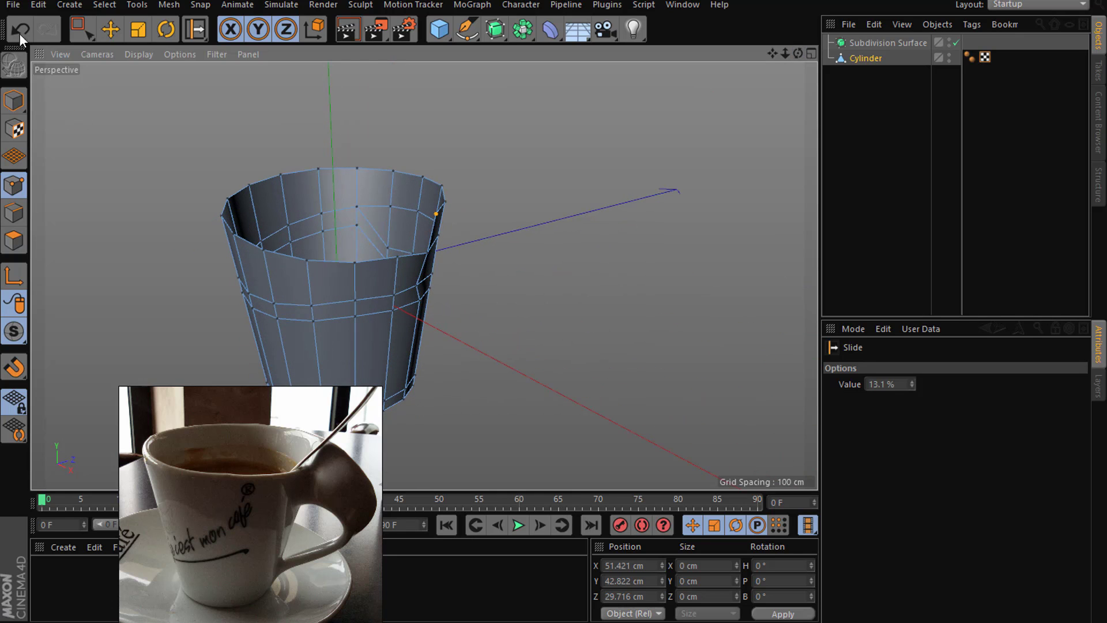
# Step: Select the vertex below the rim notch, nudge it outward along X, then undo
pyautogui.click(110, 29)
pyautogui.scroll(3, 410, 295)
pyautogui.click(439, 284)
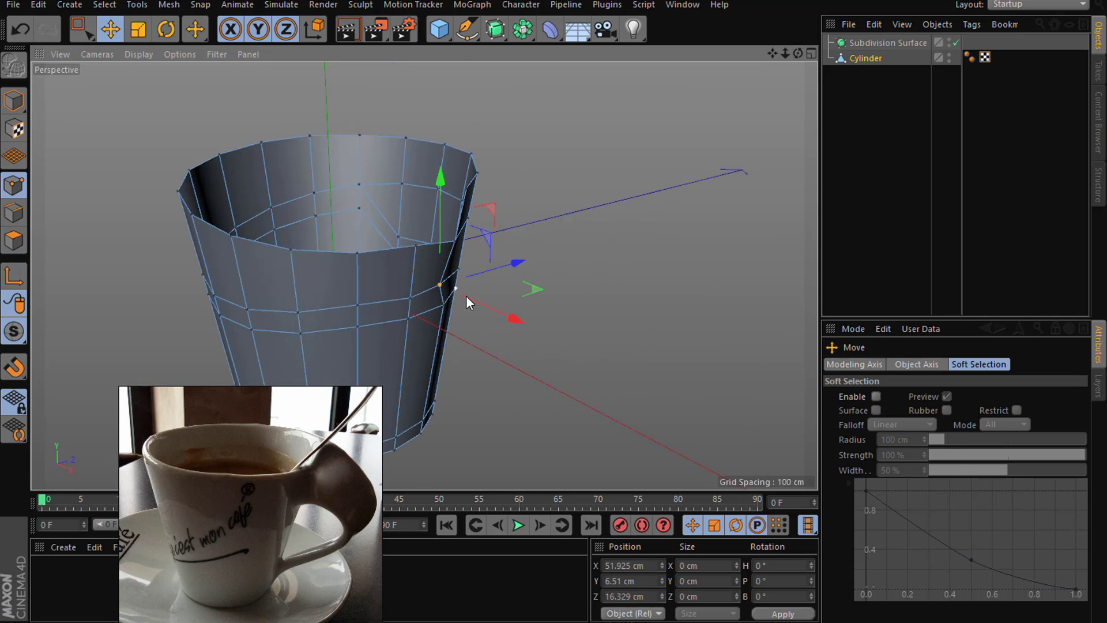
pyautogui.moveTo(465, 295); pyautogui.dragTo(470, 297)
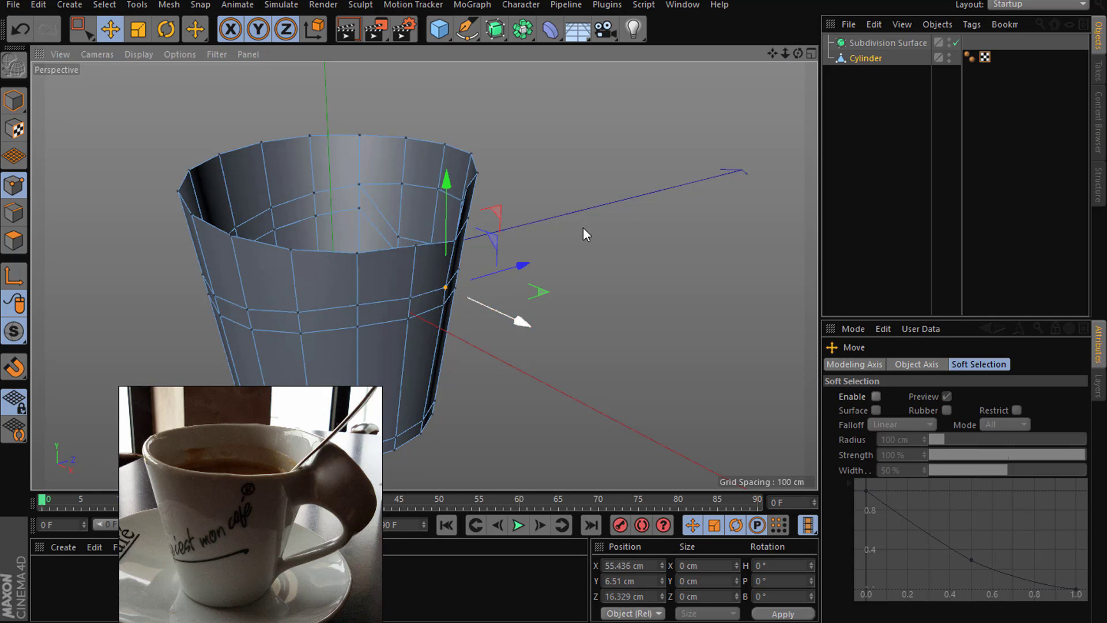
pyautogui.moveTo(797, 51); pyautogui.dragTo(425, 273)
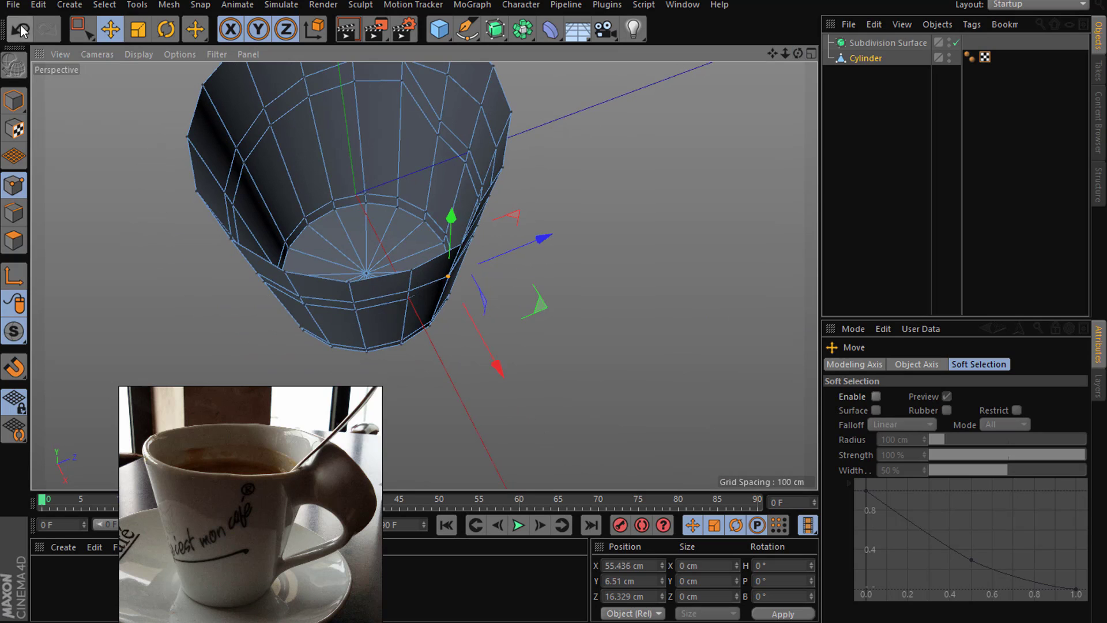
pyautogui.click(21, 30)
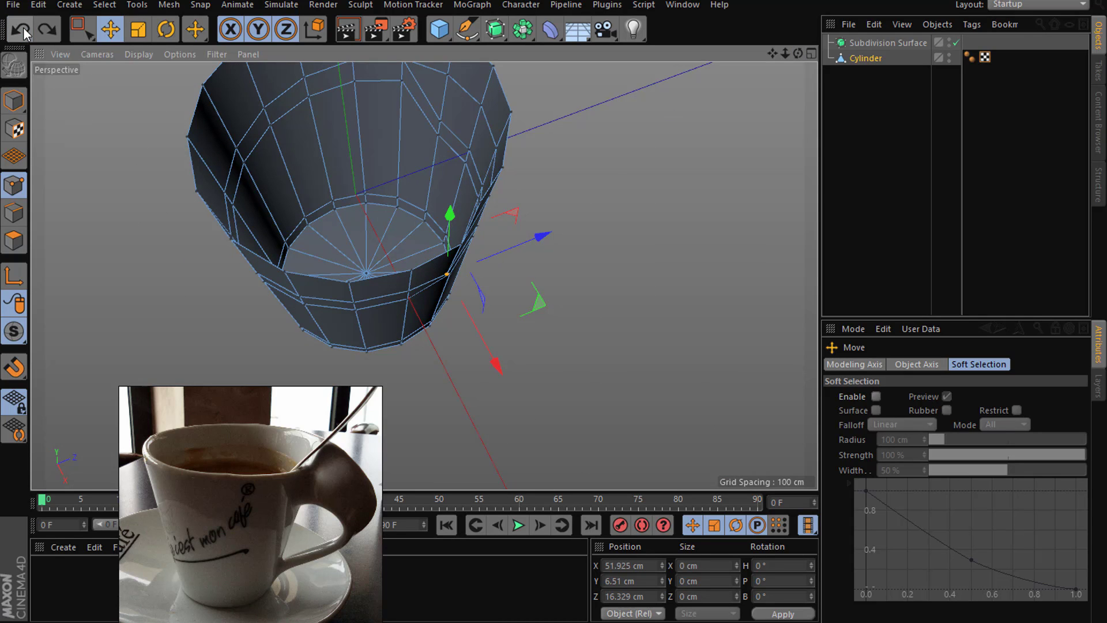
# Step: Push the vertex outward along Z and raise the flap's corner point to Y 23.682 cm
pyautogui.moveTo(447, 274); pyautogui.dragTo(439, 266)
pyautogui.scroll(4, 530, 249)
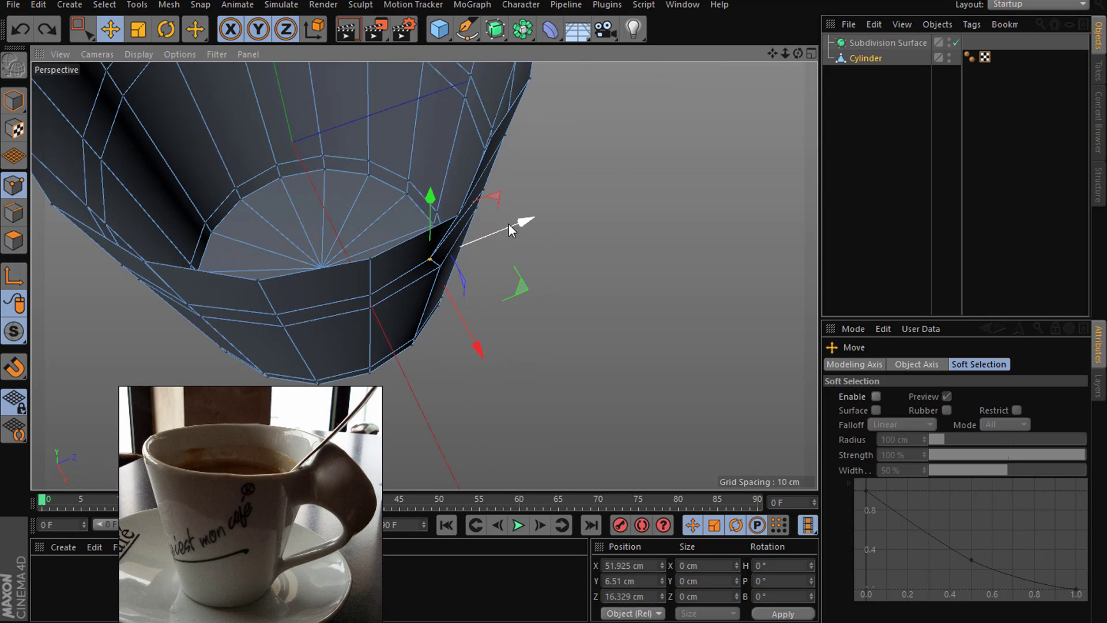
pyautogui.moveTo(513, 227); pyautogui.dragTo(524, 223)
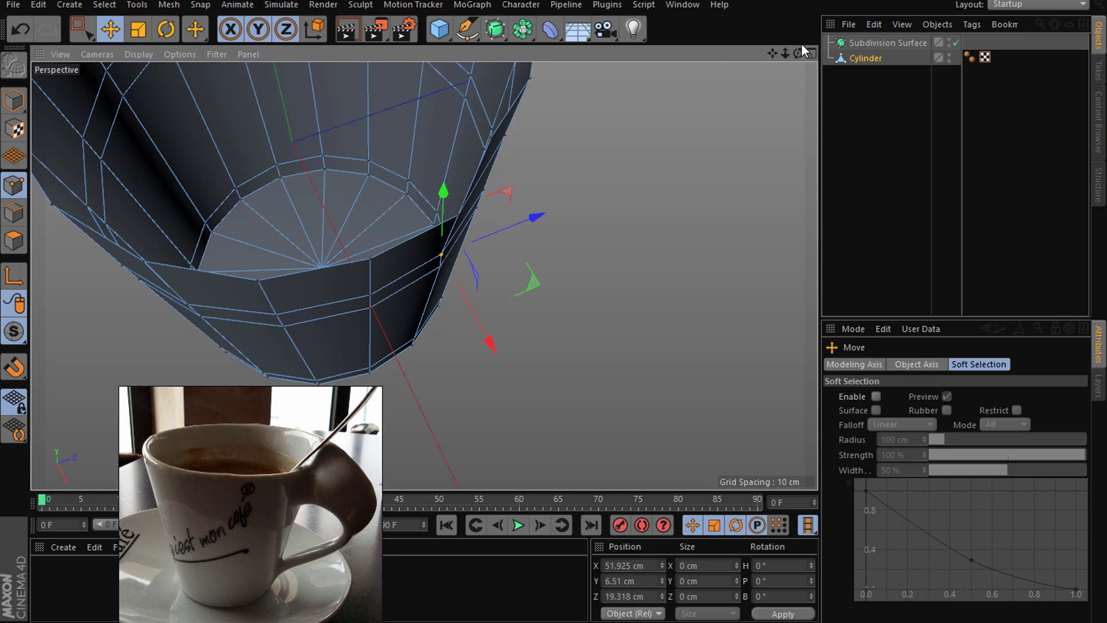
pyautogui.moveTo(798, 54); pyautogui.dragTo(749, 92)
pyautogui.keyDown('alt'); pyautogui.moveTo(424, 275); pyautogui.dragTo(424, 275); pyautogui.keyUp('alt')
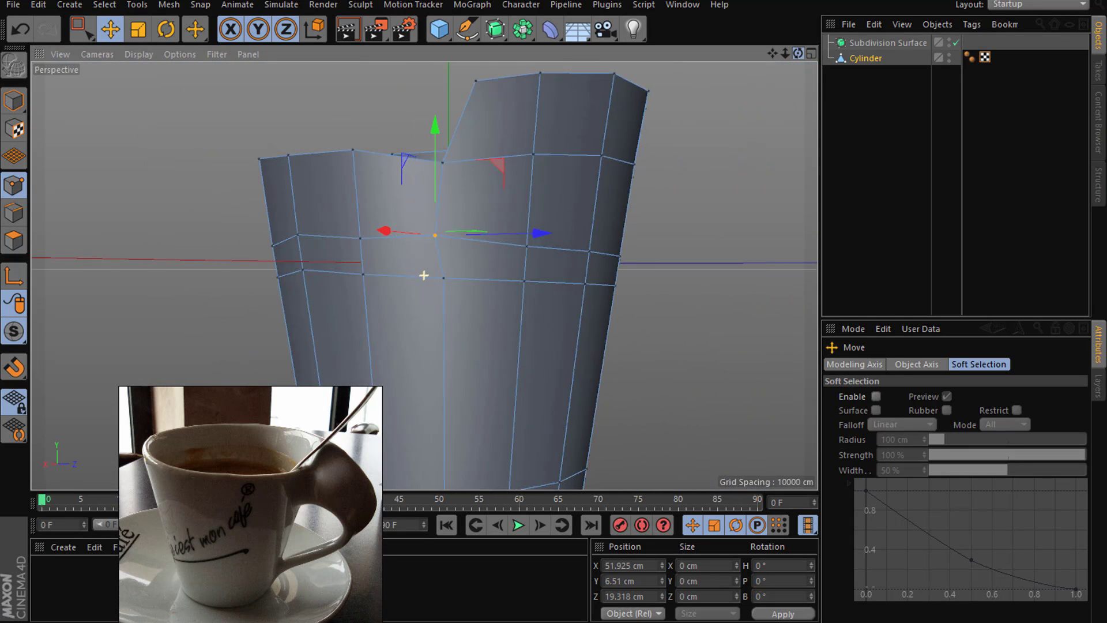
pyautogui.moveTo(450, 161); pyautogui.dragTo(517, 156)
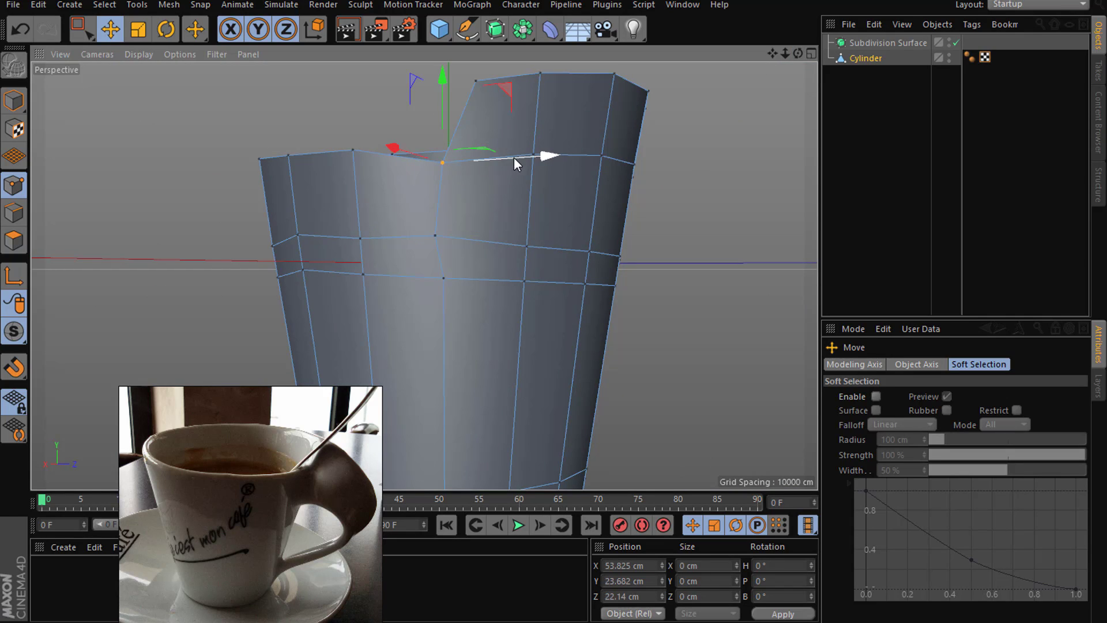
# Step: Slide the flap's corner, middle and top points along their edges to even them out
pyautogui.rightClick(433, 340)
pyautogui.click(476, 461)
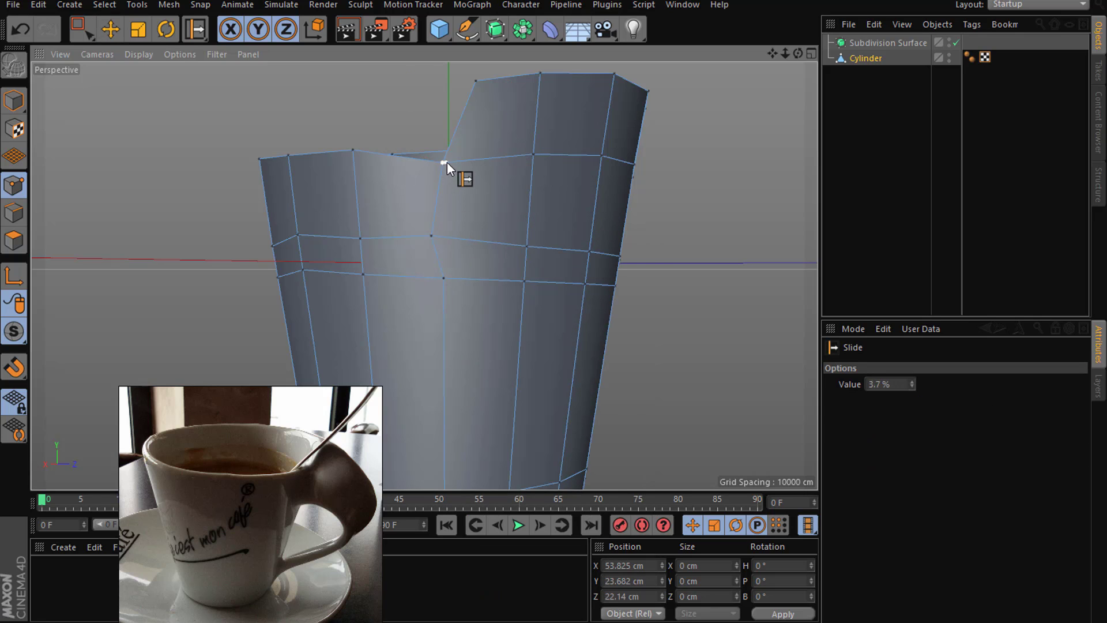
pyautogui.moveTo(447, 163); pyautogui.dragTo(471, 129)
pyautogui.hotkey('ctrl', 'z')
pyautogui.moveTo(448, 164); pyautogui.dragTo(453, 151)
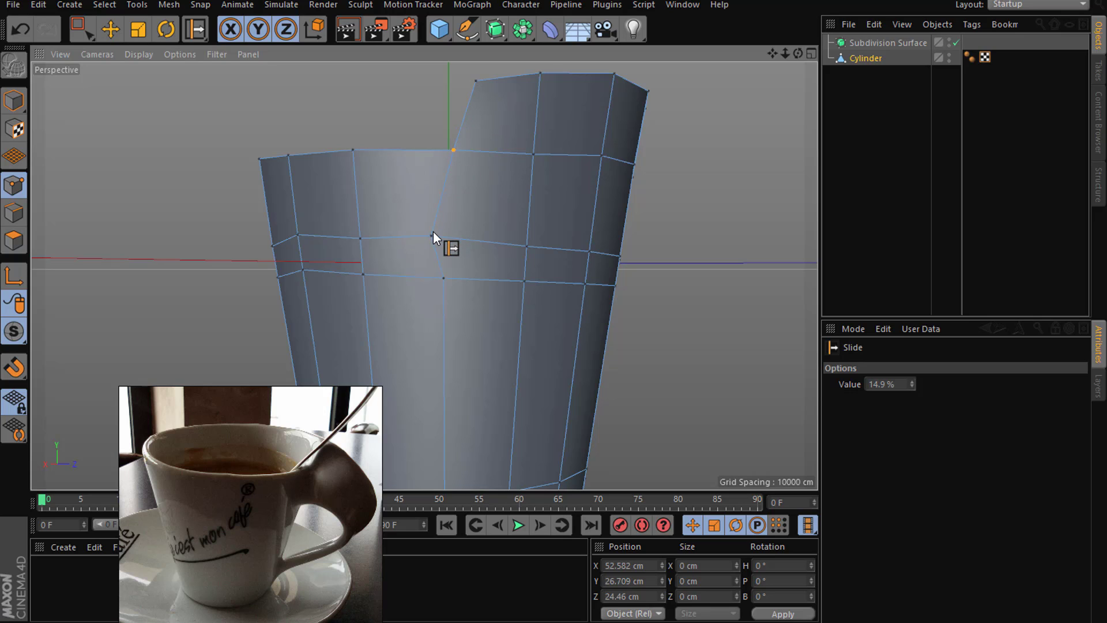
pyautogui.hotkey('ctrl', 'z')
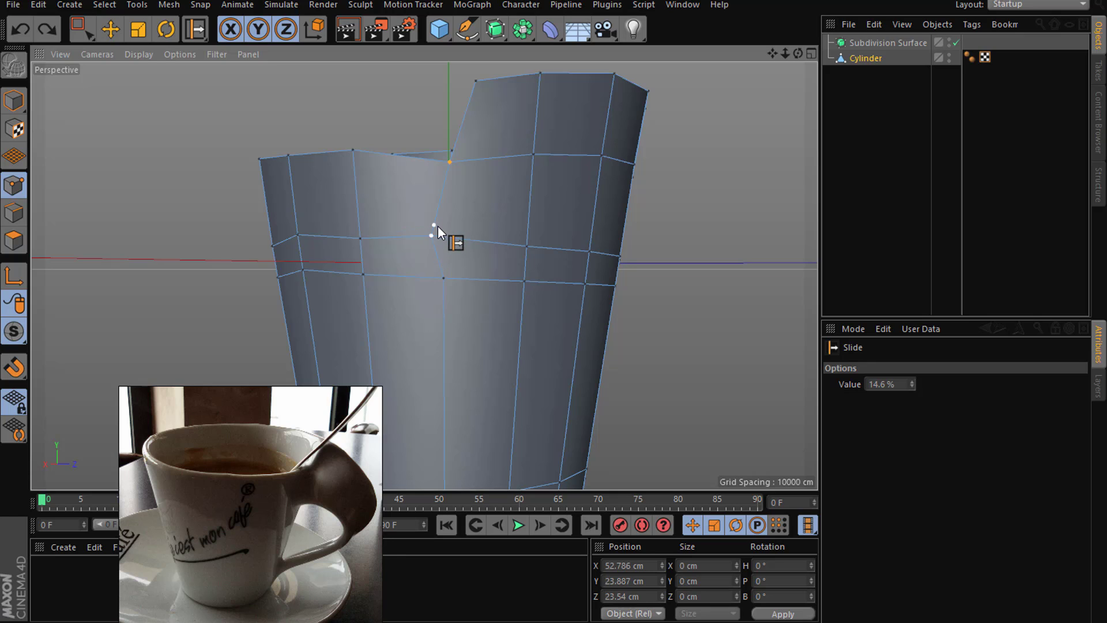
pyautogui.moveTo(438, 226); pyautogui.dragTo(438, 224)
pyautogui.moveTo(478, 85); pyautogui.dragTo(476, 94)
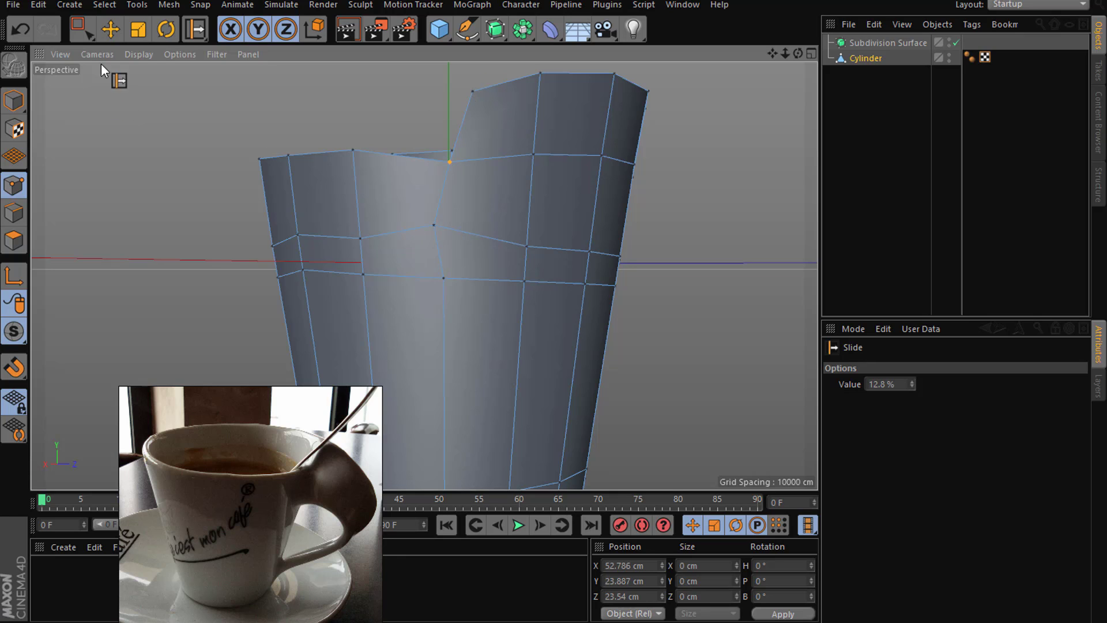
# Step: Extrude the flap's diagonal top edge outward into a new face at X 94.676 cm
pyautogui.click(111, 30)
pyautogui.press('Return')
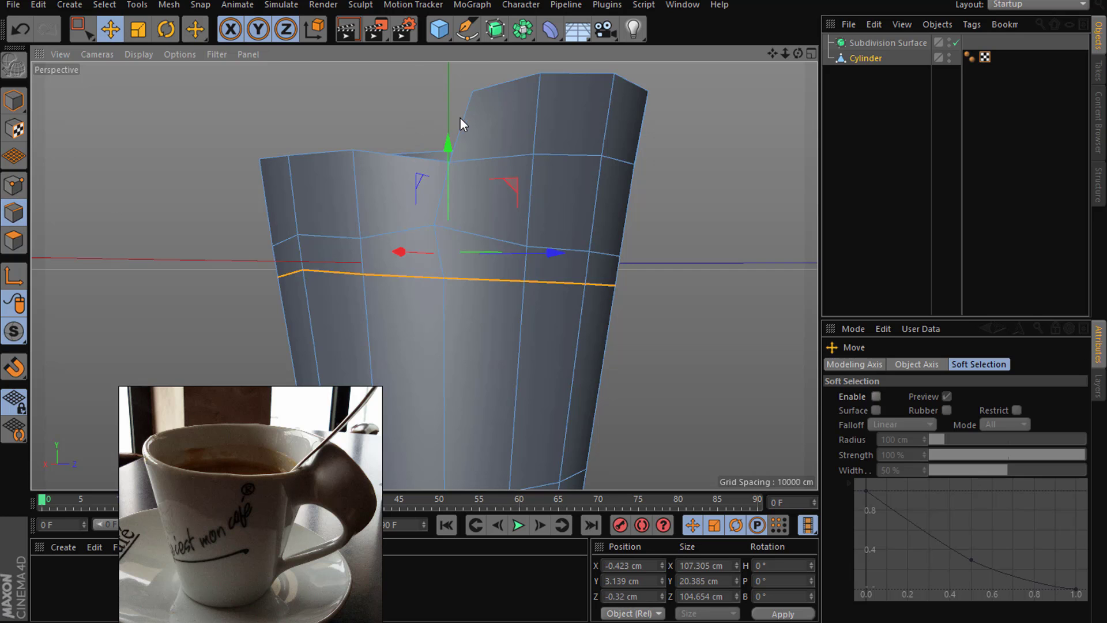
pyautogui.click(461, 119)
pyautogui.scroll(-4, 565, 219)
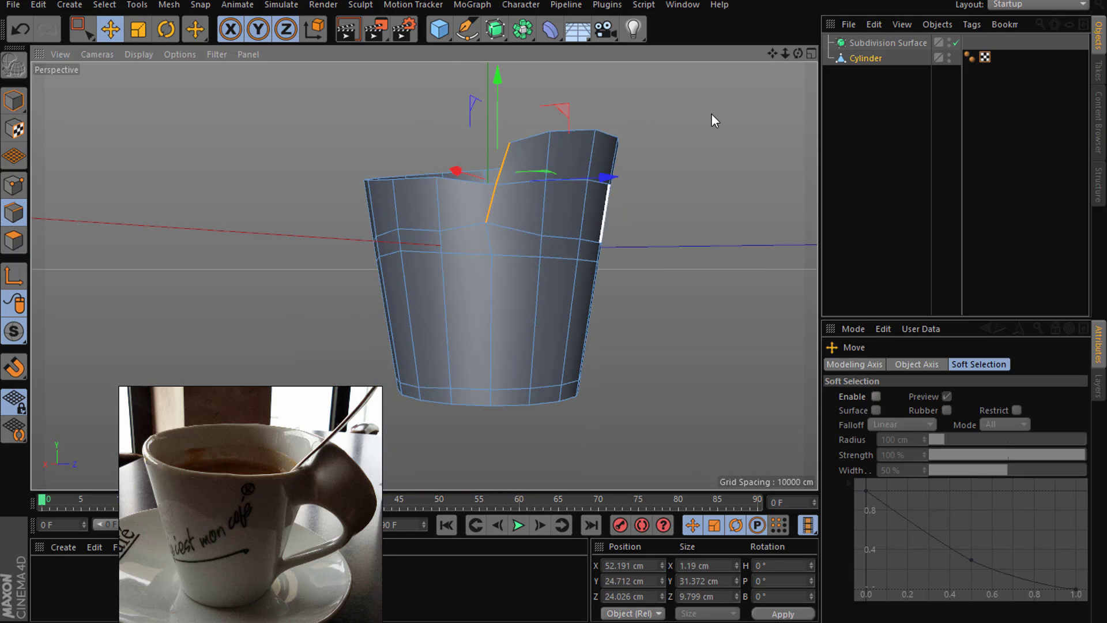
pyautogui.moveTo(798, 53)
pyautogui.mouseDown()
pyautogui.moveTo(424, 275)
pyautogui.moveTo(725, 128)
pyautogui.mouseUp()
pyautogui.keyDown('ctrl'); pyautogui.moveTo(541, 237); pyautogui.dragTo(580, 292); pyautogui.keyUp('ctrl')
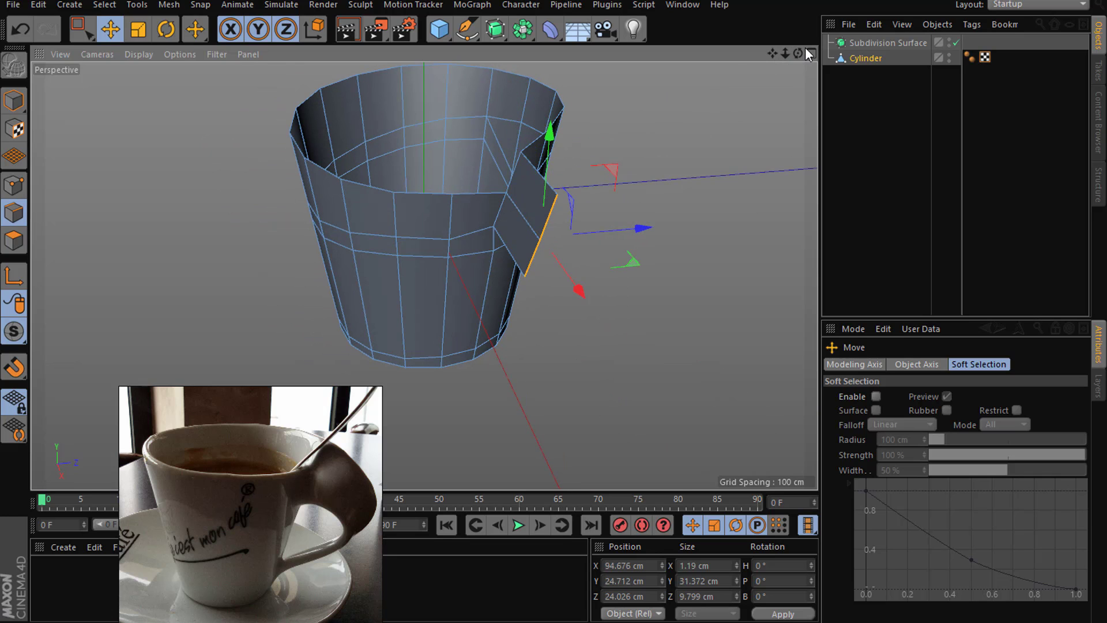
pyautogui.moveTo(797, 53); pyautogui.dragTo(424, 275)
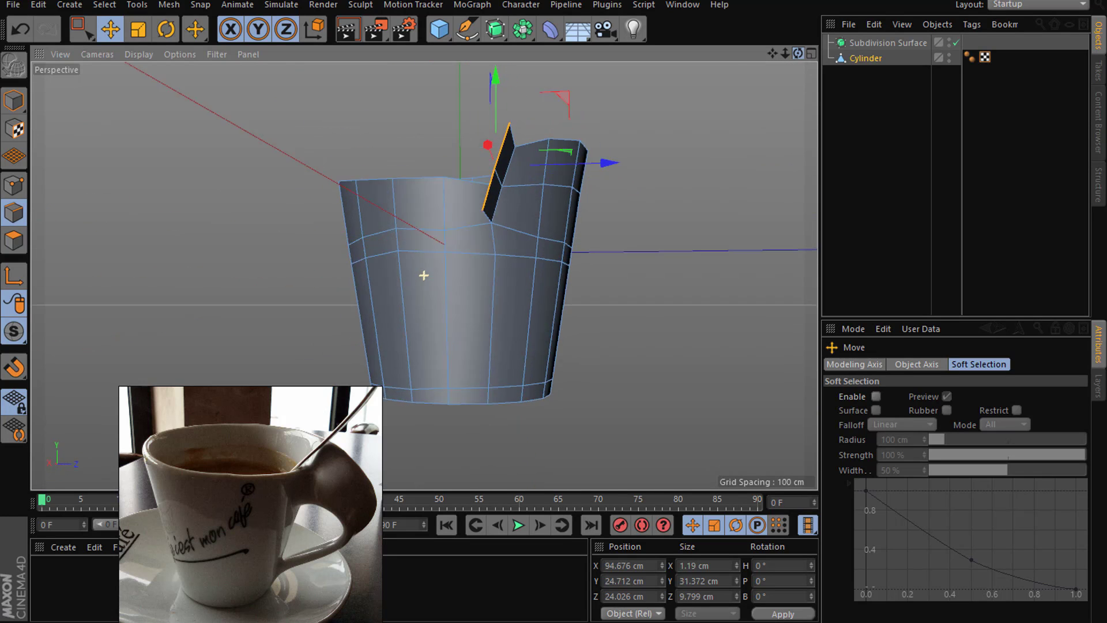
# Step: Extrude the bottom rim edge under the upper flap outward into a short flat strip
pyautogui.moveTo(424, 275); pyautogui.dragTo(617, 381)
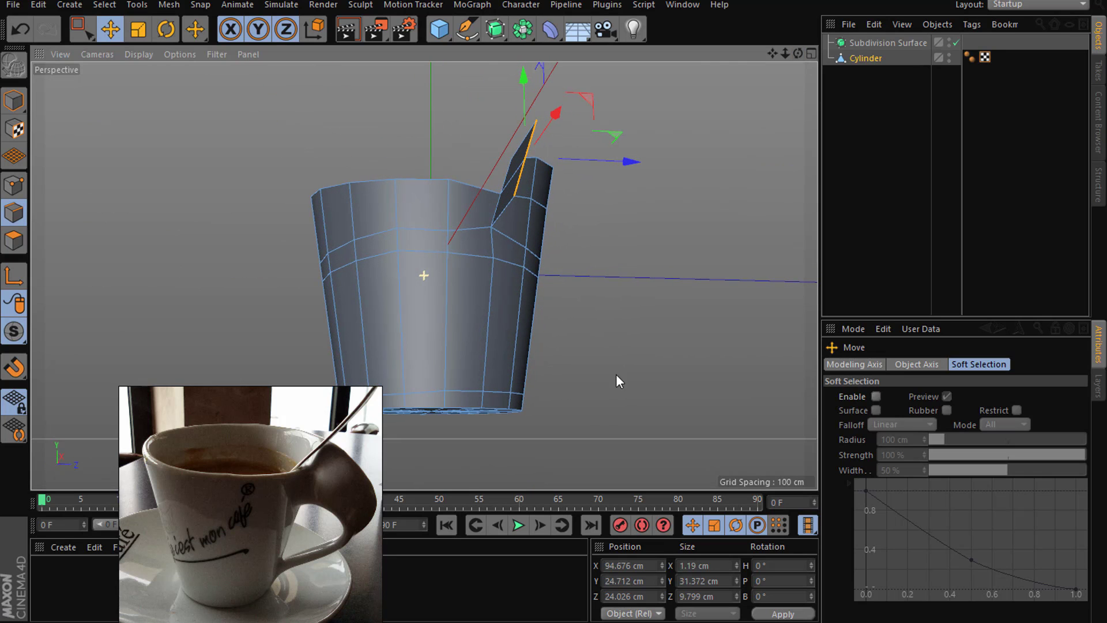
pyautogui.click(497, 393)
pyautogui.moveTo(798, 56)
pyautogui.mouseDown()
pyautogui.moveTo(424, 275)
pyautogui.moveTo(524, 329)
pyautogui.moveTo(591, 317)
pyautogui.mouseUp()
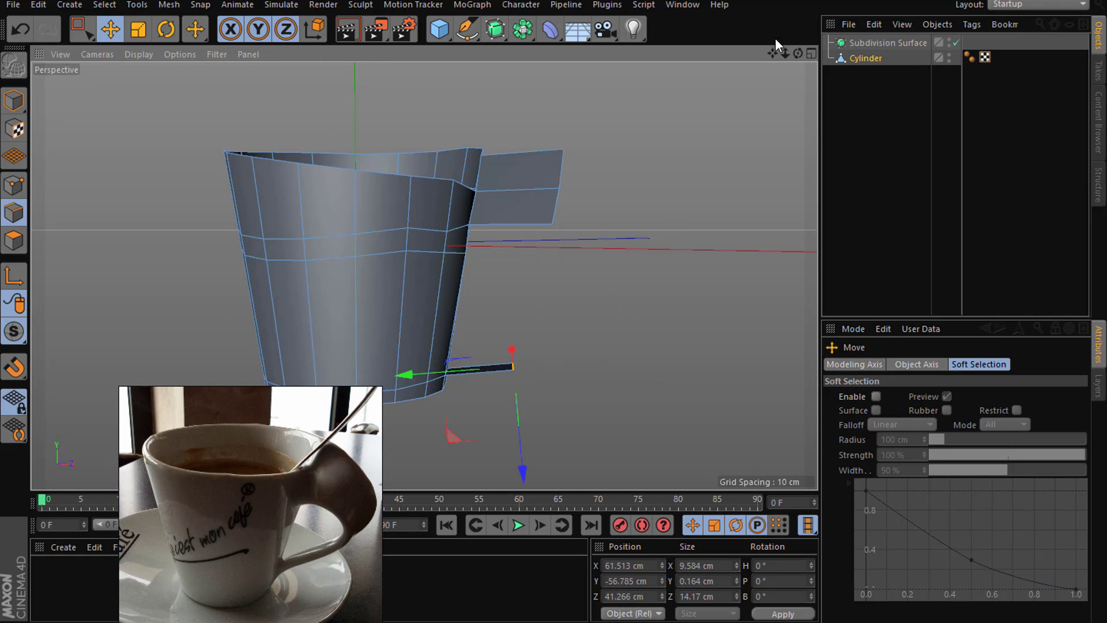
pyautogui.moveTo(798, 56); pyautogui.dragTo(423, 275)
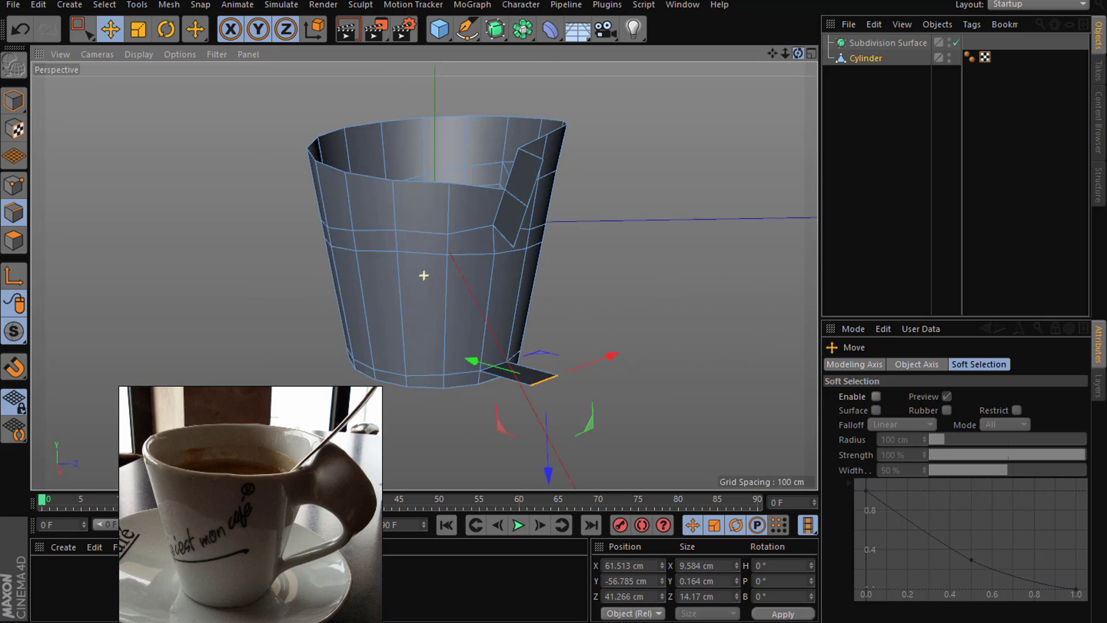
pyautogui.keyDown('alt'); pyautogui.moveTo(424, 275); pyautogui.dragTo(424, 276); pyautogui.keyUp('alt')
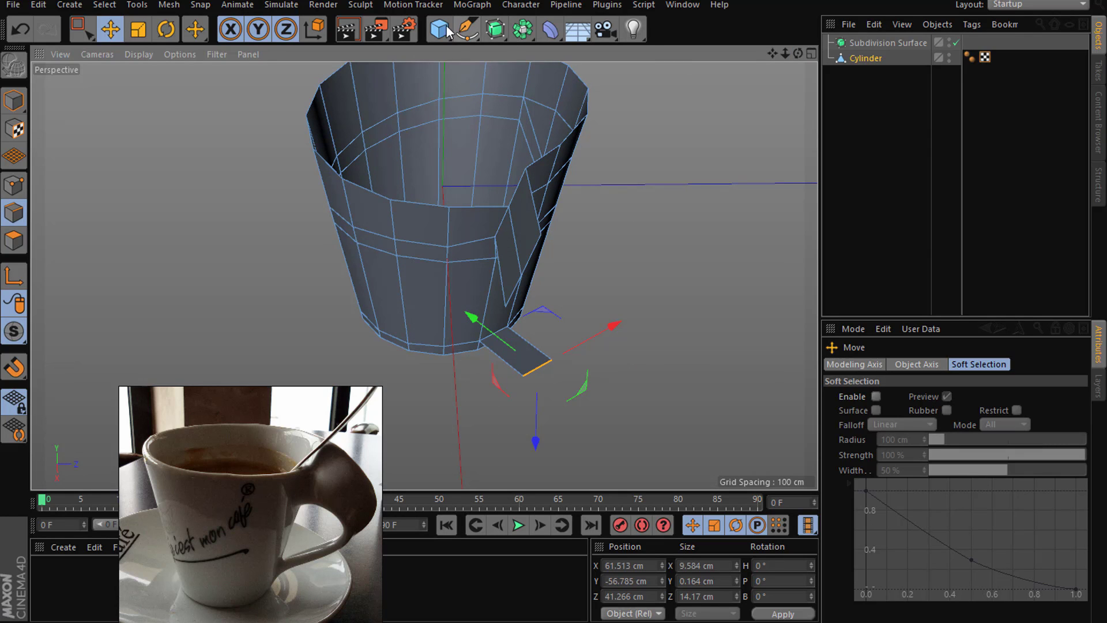
# Step: Add a Plane and set its Width and Height Segments to 2
pyautogui.moveTo(439, 29); pyautogui.dragTo(585, 79)
pyautogui.click(14, 100)
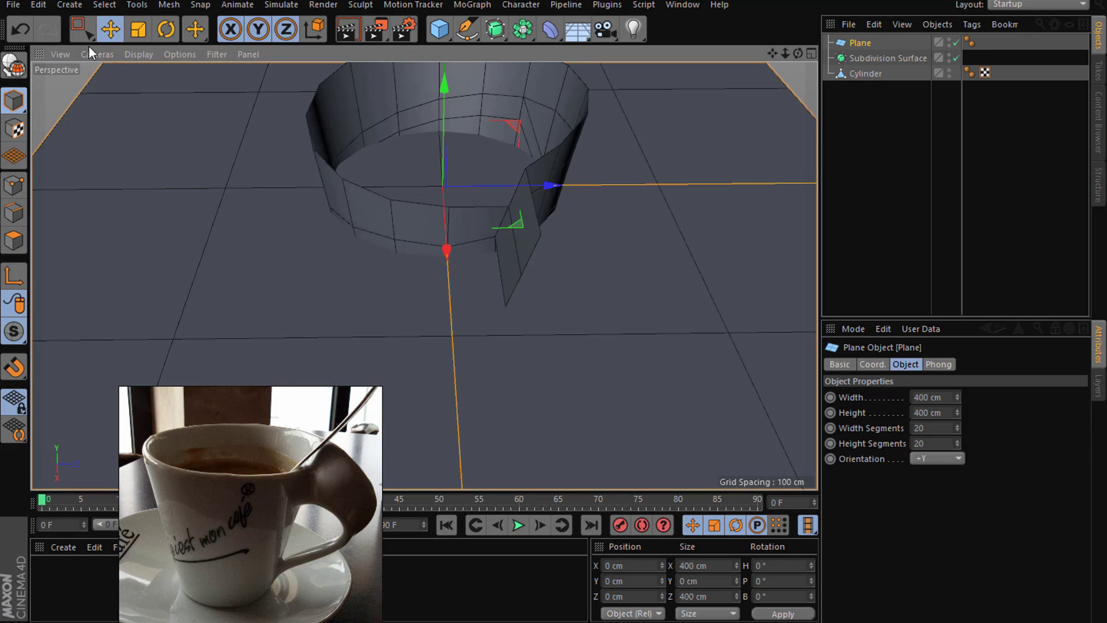
pyautogui.click(866, 44)
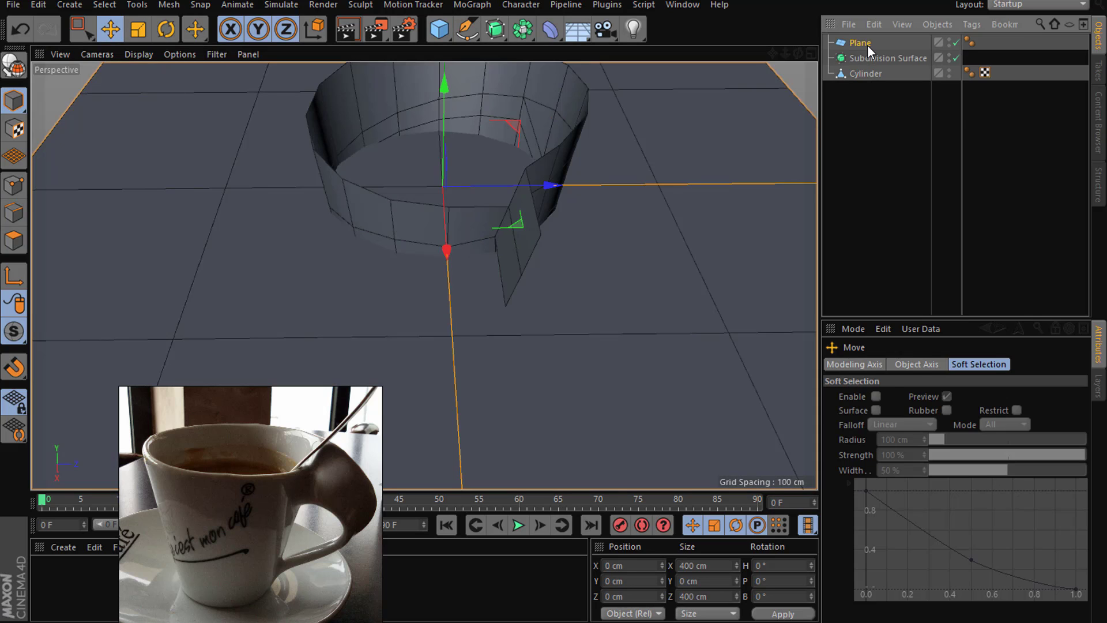
pyautogui.click(938, 443)
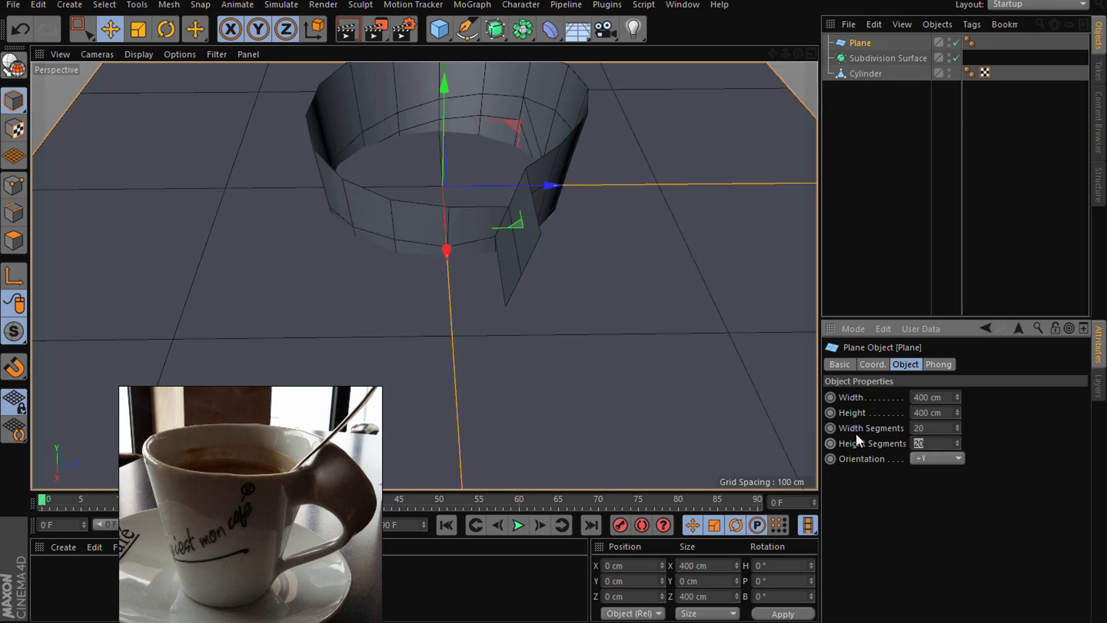
pyautogui.write('2')
pyautogui.click(926, 426)
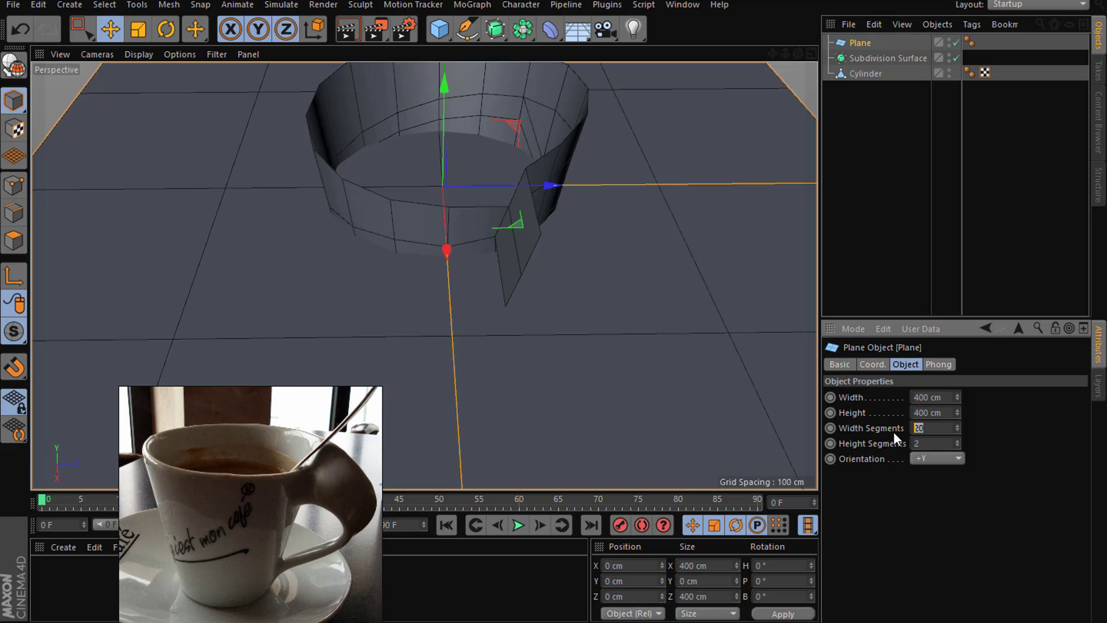
# Step: Scale the plane down to a 35.2 cm square and position it beside the cup
pyautogui.click(138, 30)
pyautogui.moveTo(517, 326)
pyautogui.mouseDown()
pyautogui.moveTo(214, 426)
pyautogui.moveTo(242, 426)
pyautogui.mouseUp()
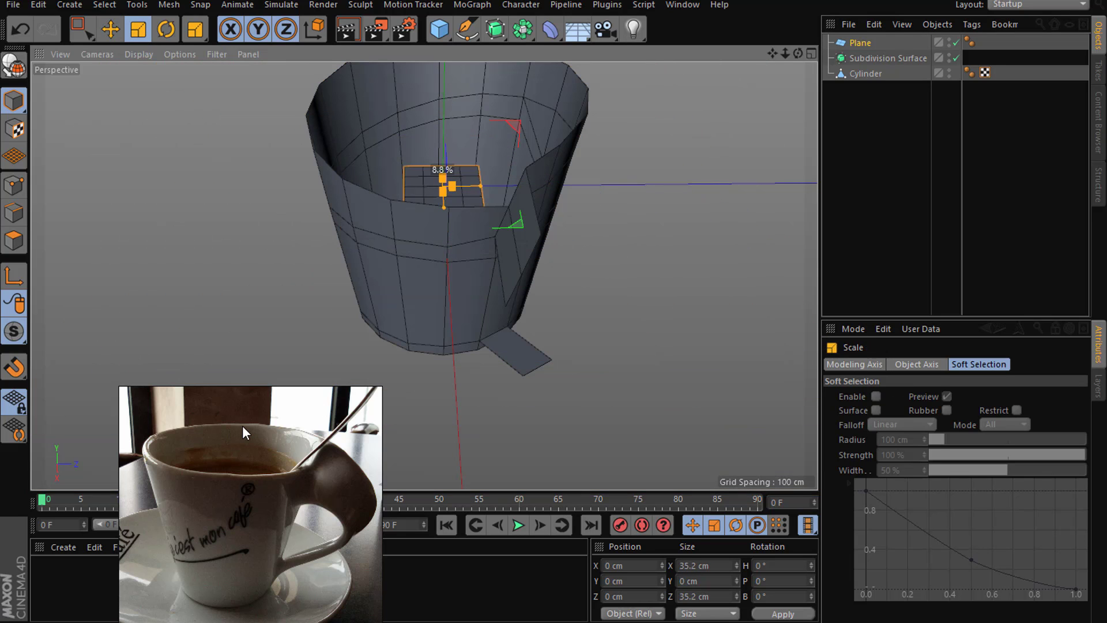
pyautogui.press('e')
pyautogui.moveTo(435, 210); pyautogui.dragTo(562, 383)
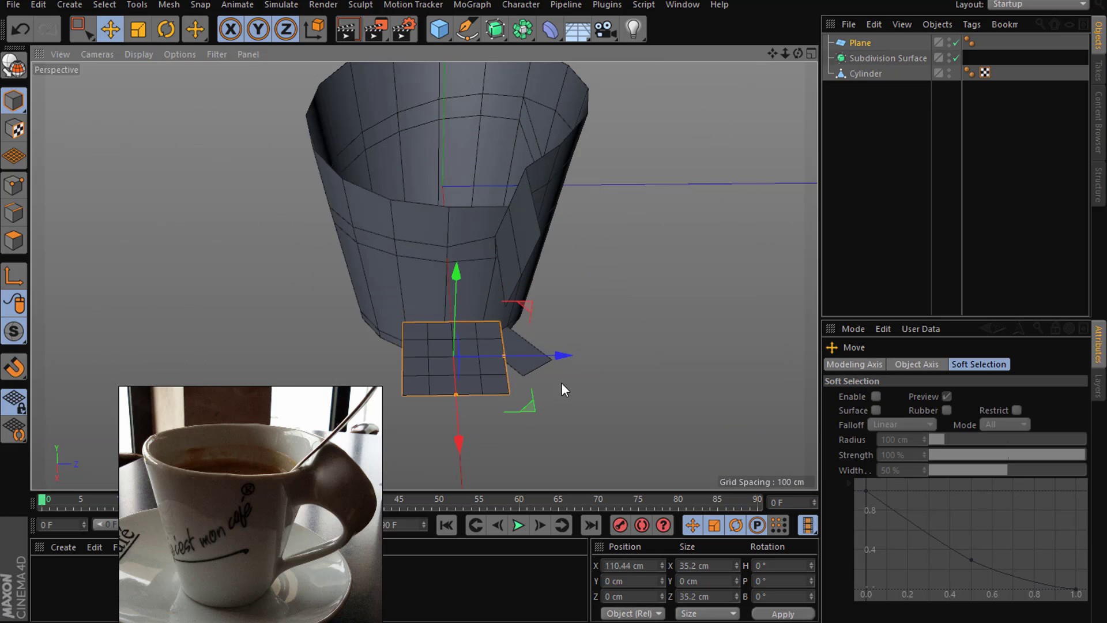
pyautogui.moveTo(597, 345); pyautogui.dragTo(602, 395)
pyautogui.moveTo(597, 437); pyautogui.dragTo(610, 351)
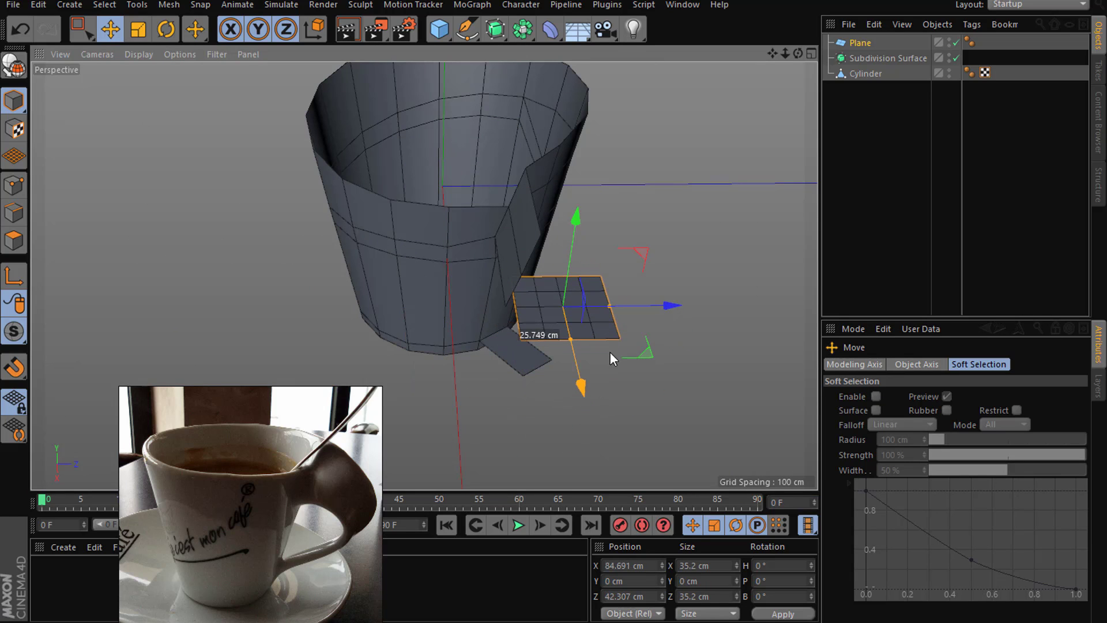
# Step: Delete the plane from the scene
pyautogui.moveTo(797, 54); pyautogui.dragTo(830, 52)
pyautogui.click(865, 41)
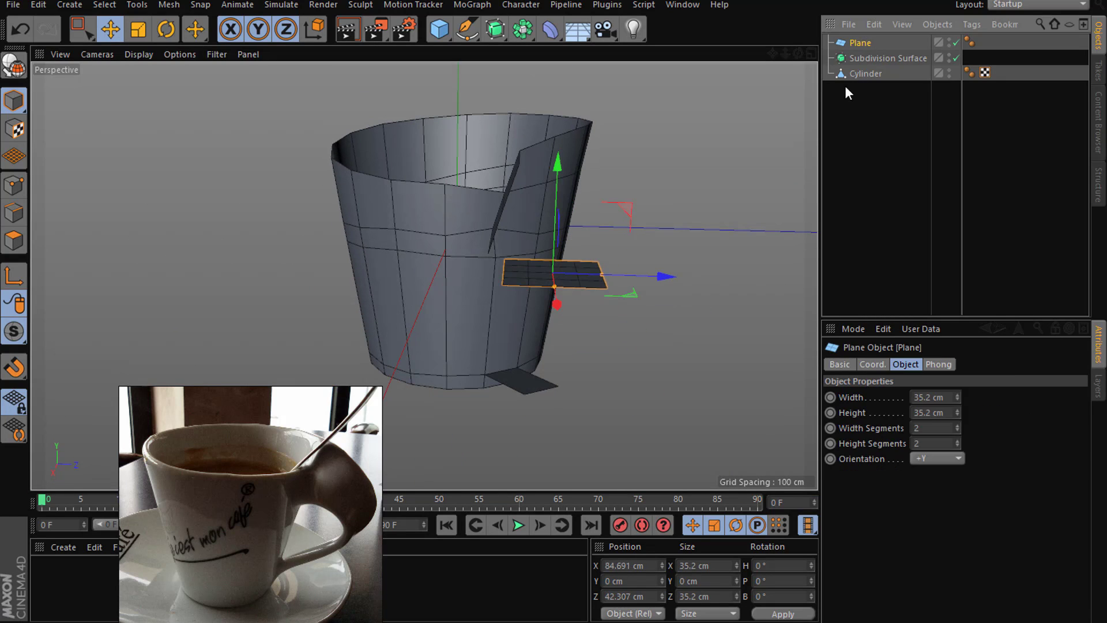
pyautogui.press('Delete')
# Step: Extrude the cup's bottom flap edge upward and outward, then loop-cut across the new flap
pyautogui.click(868, 58)
pyautogui.click(14, 212)
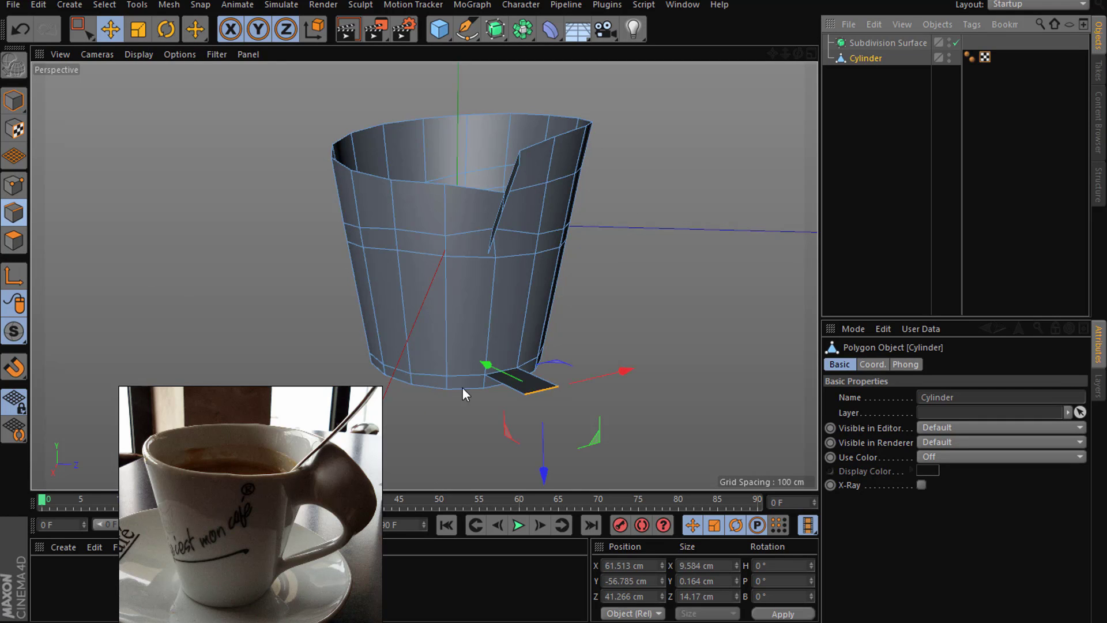
pyautogui.moveTo(555, 392); pyautogui.dragTo(551, 334)
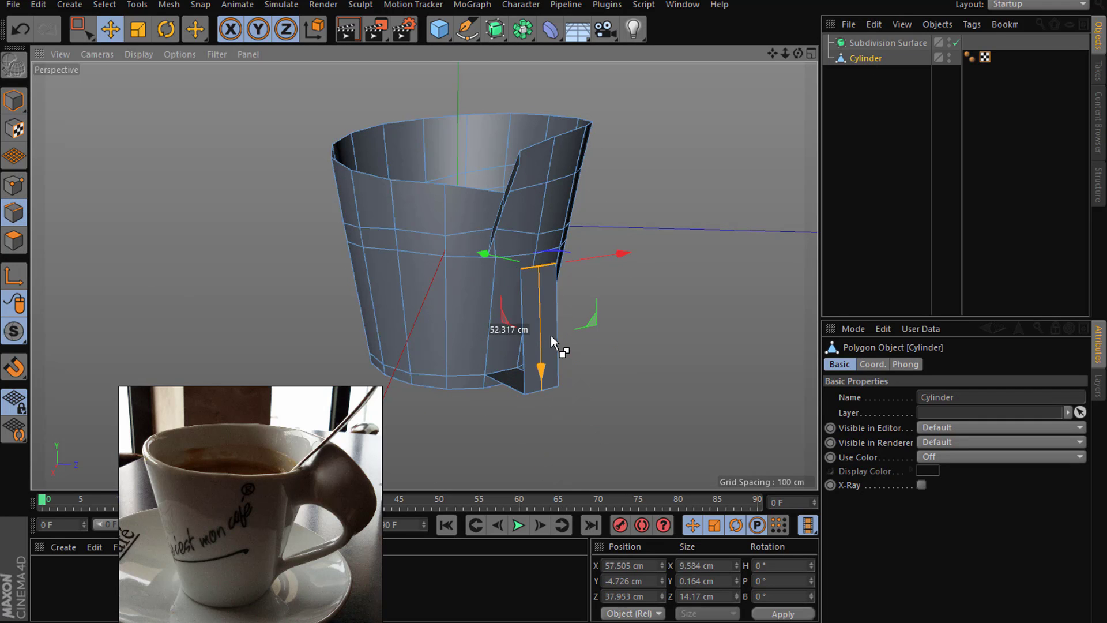
pyautogui.moveTo(558, 277); pyautogui.dragTo(569, 312)
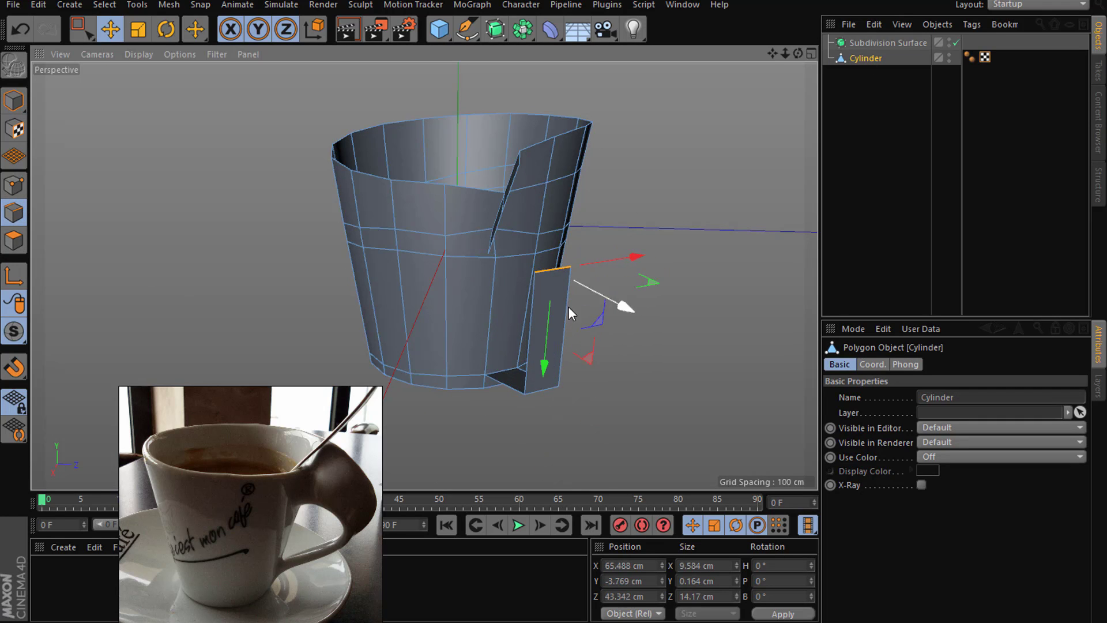
pyautogui.press('k')
pyautogui.press('l')
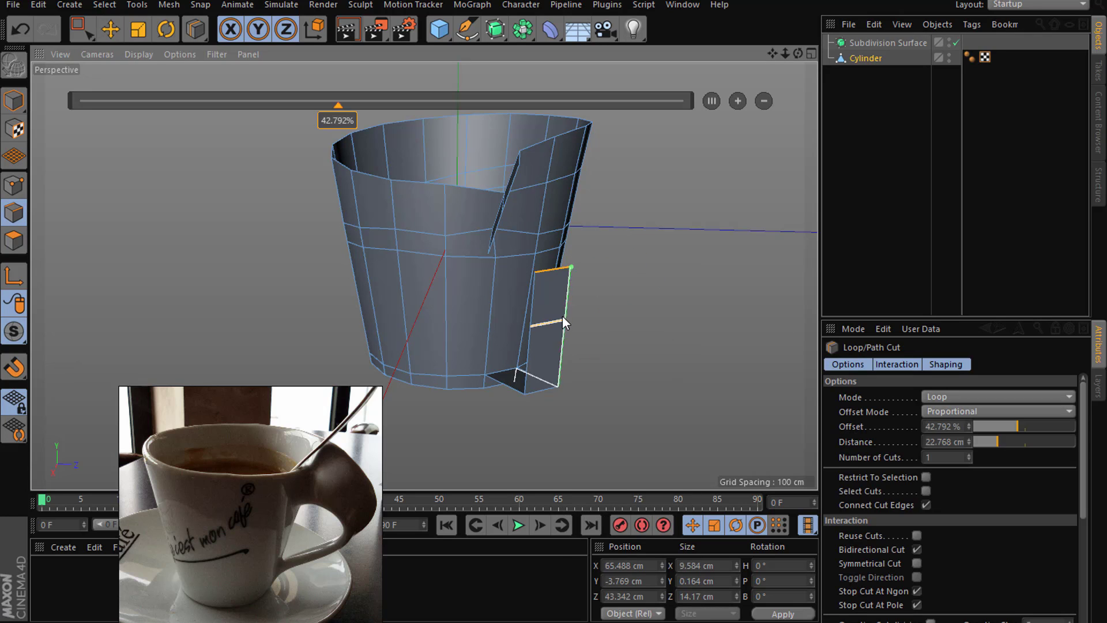
pyautogui.click(563, 322)
# Step: Move the lower flap polygon up and out from the cup, then tilt it away by rotating
pyautogui.click(111, 31)
pyautogui.click(17, 241)
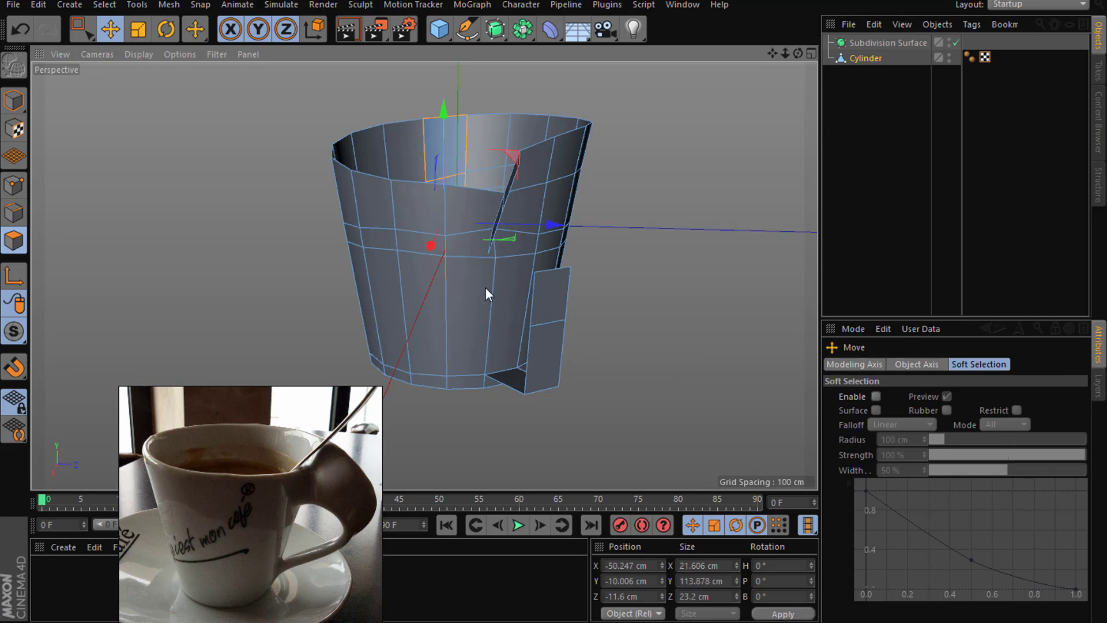
pyautogui.click(541, 345)
pyautogui.moveTo(566, 369); pyautogui.dragTo(553, 309)
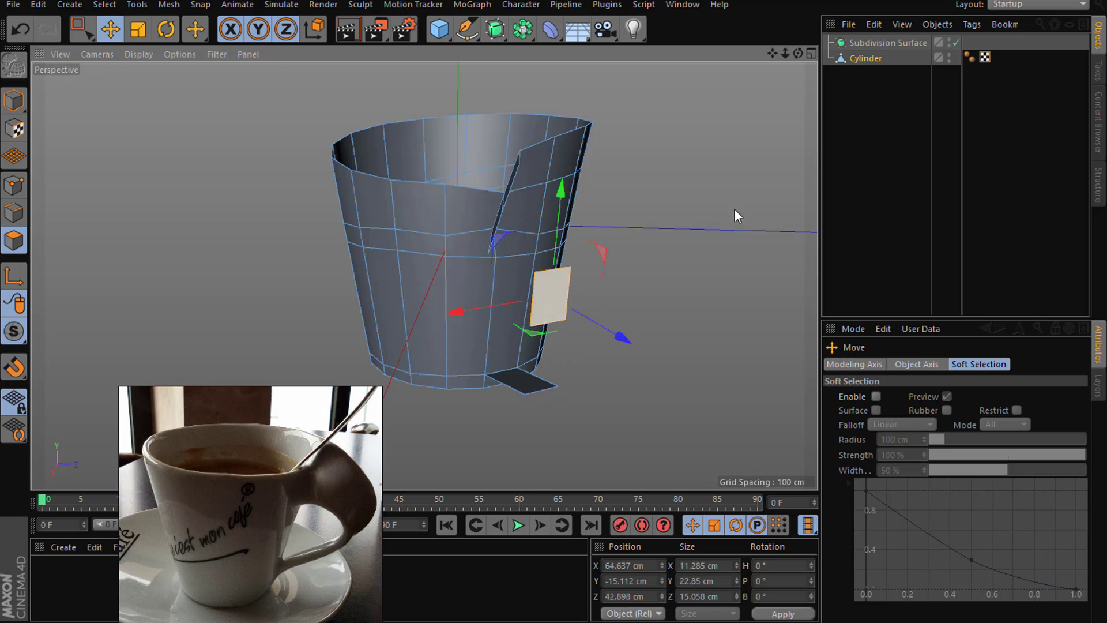
pyautogui.moveTo(791, 53); pyautogui.dragTo(641, 258)
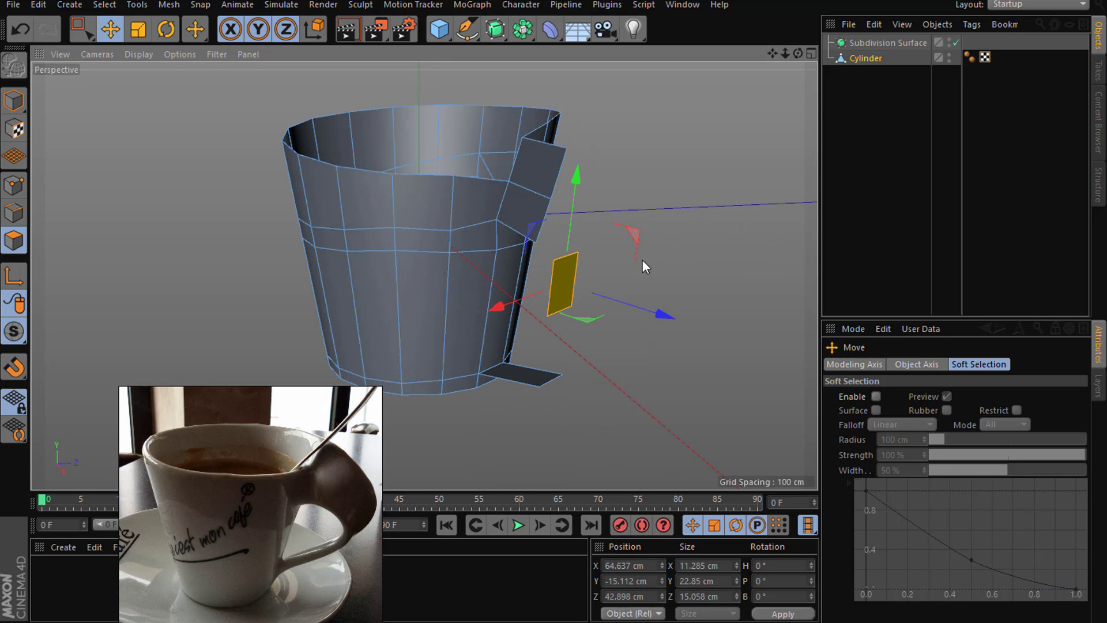
pyautogui.moveTo(637, 314); pyautogui.dragTo(669, 315)
pyautogui.press('r')
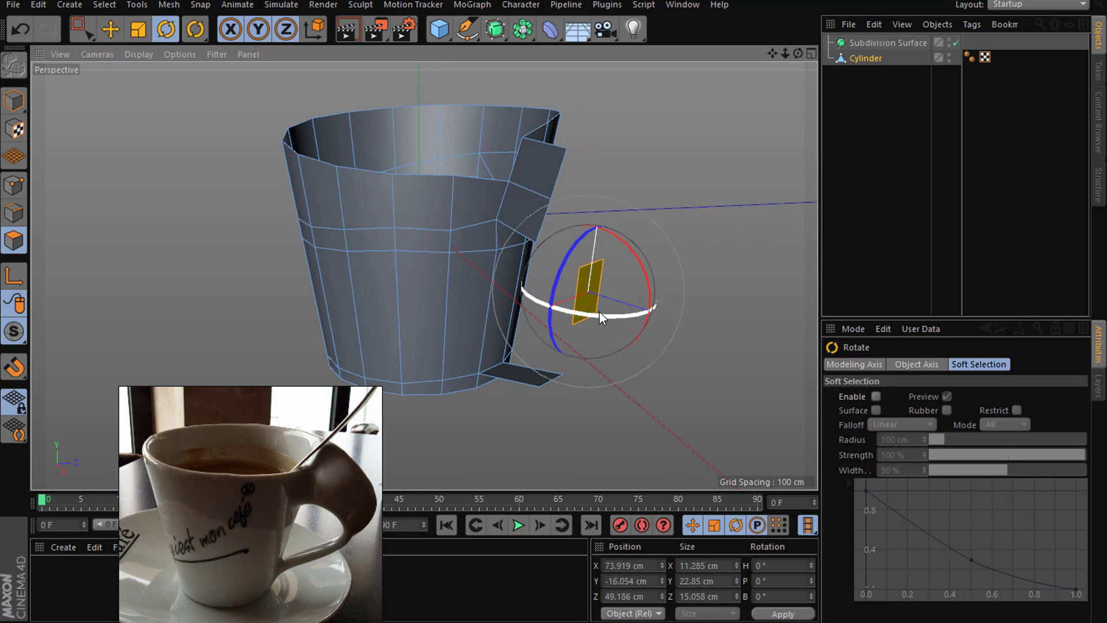
pyautogui.moveTo(600, 311); pyautogui.dragTo(579, 317)
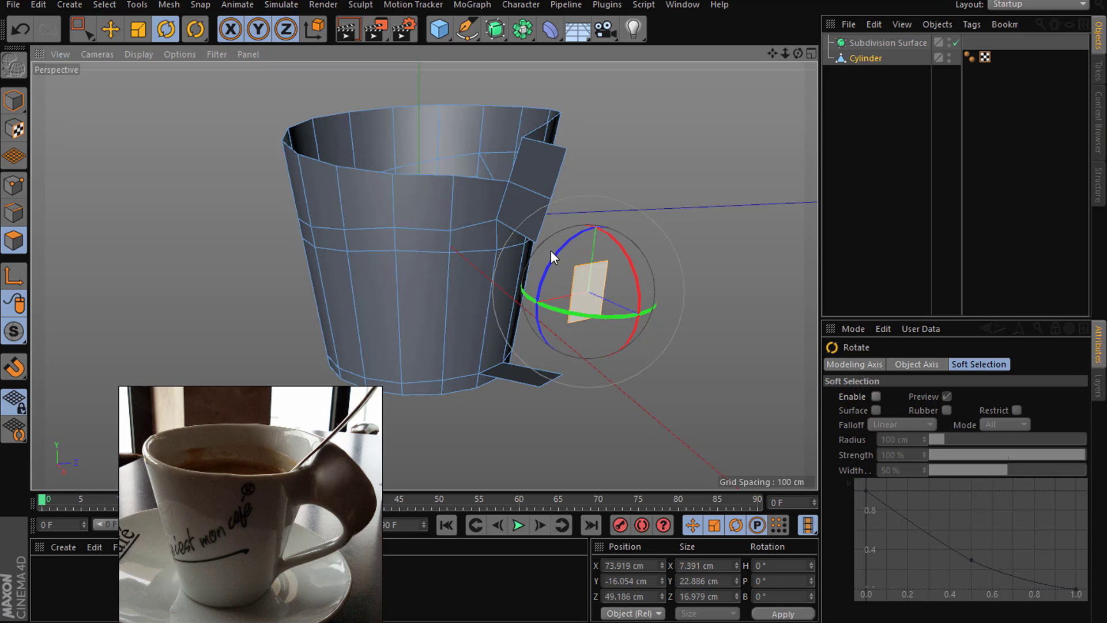
pyautogui.moveTo(561, 252); pyautogui.dragTo(614, 265)
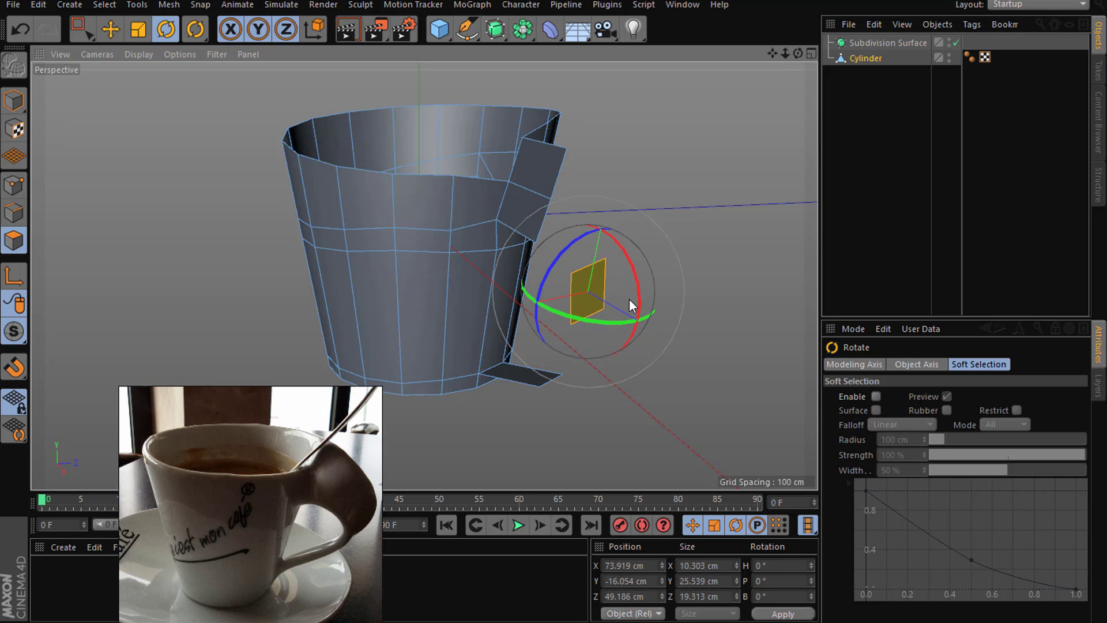
# Step: Loop-cut the small polygon in half and move it further out from the cup
pyautogui.press('m')
pyautogui.press('l')
pyautogui.click(587, 261)
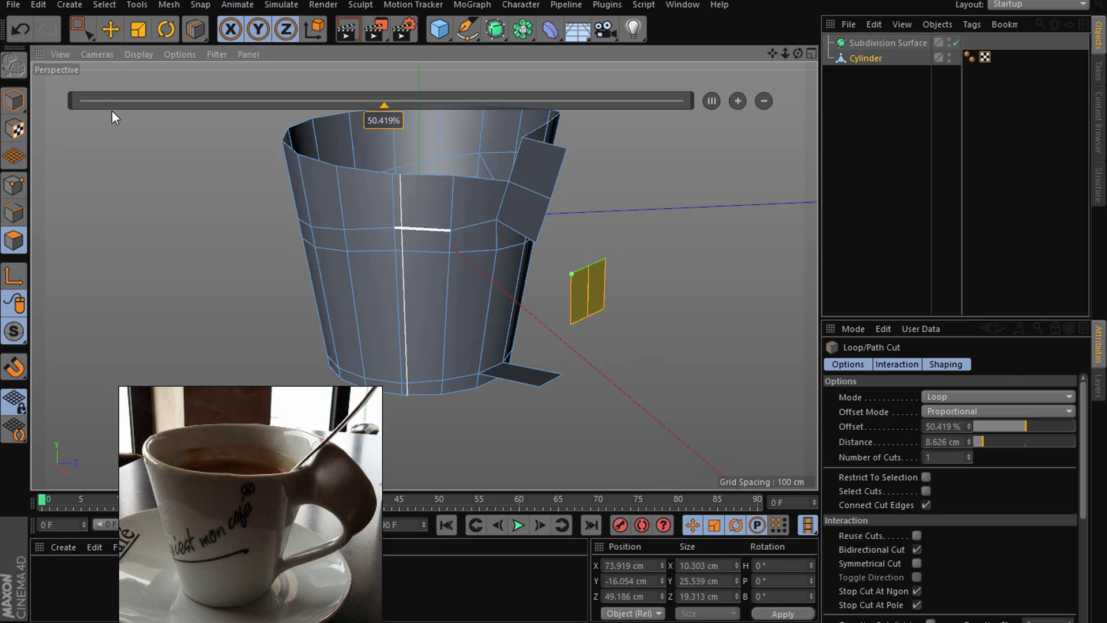
pyautogui.click(112, 37)
pyautogui.moveTo(632, 293)
pyautogui.keyDown('alt'); pyautogui.mouseDown()
pyautogui.moveTo(556, 325)
pyautogui.moveTo(582, 341)
pyautogui.mouseUp(); pyautogui.keyUp('alt')
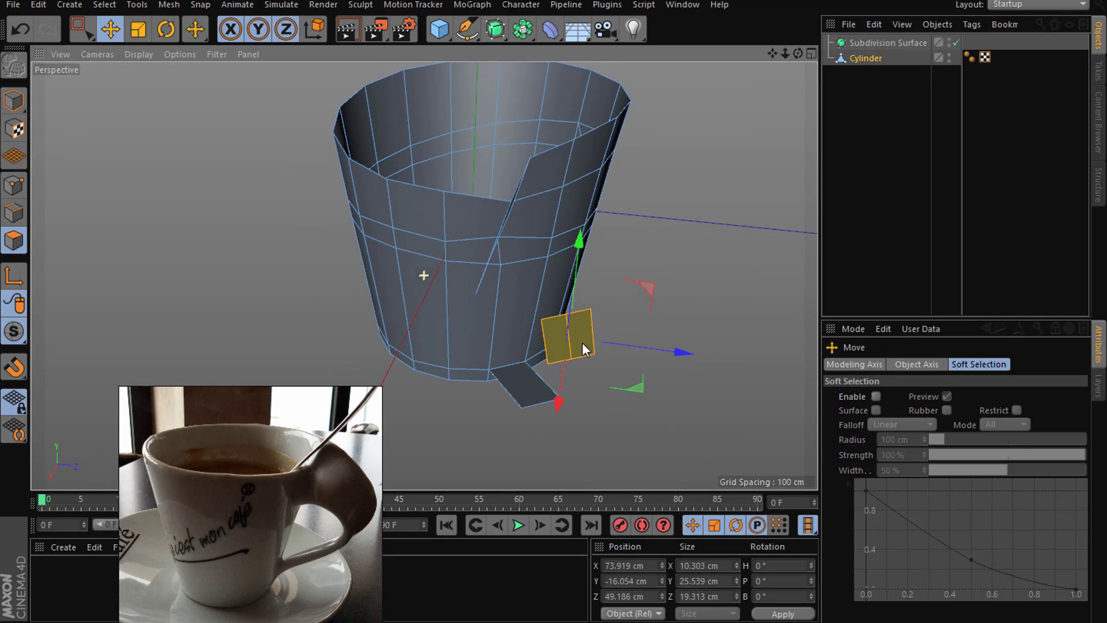
pyautogui.moveTo(628, 390)
pyautogui.mouseDown()
pyautogui.moveTo(594, 413)
pyautogui.moveTo(708, 242)
pyautogui.moveTo(764, 222)
pyautogui.moveTo(758, 235)
pyautogui.moveTo(781, 240)
pyautogui.mouseUp()
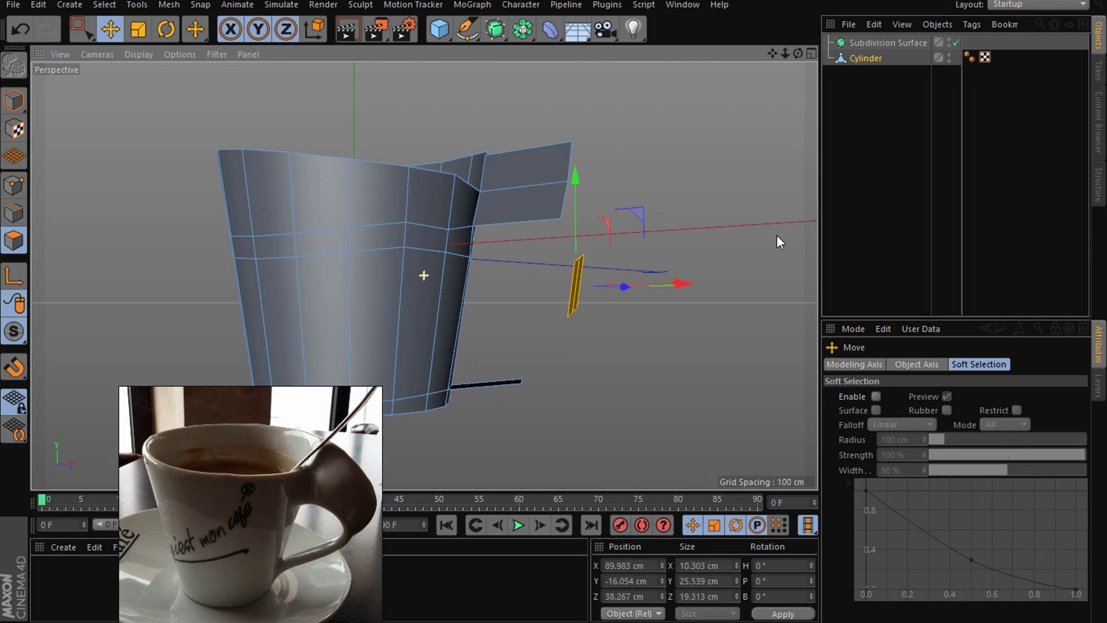
pyautogui.moveTo(652, 289)
pyautogui.mouseDown()
pyautogui.moveTo(703, 281)
pyautogui.moveTo(621, 299)
pyautogui.moveTo(589, 278)
pyautogui.moveTo(607, 282)
pyautogui.mouseUp()
# Step: Rotate the small handle piece so it tilts below the upper flap
pyautogui.press('r')
pyautogui.press('e')
pyautogui.press('r')
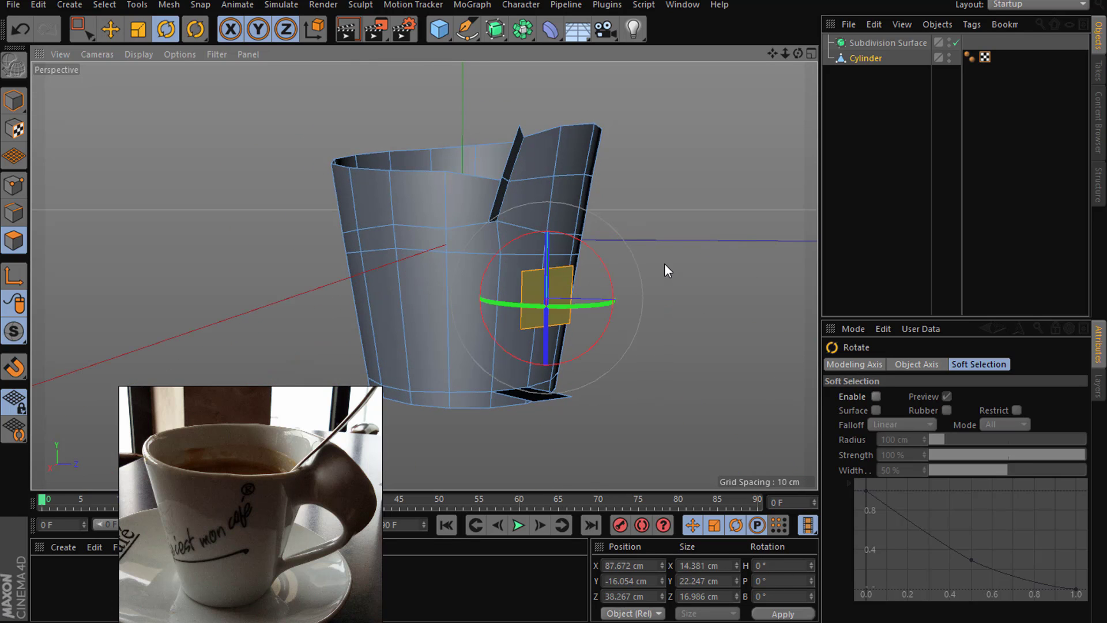
pyautogui.moveTo(665, 262); pyautogui.dragTo(645, 247)
pyautogui.press('e')
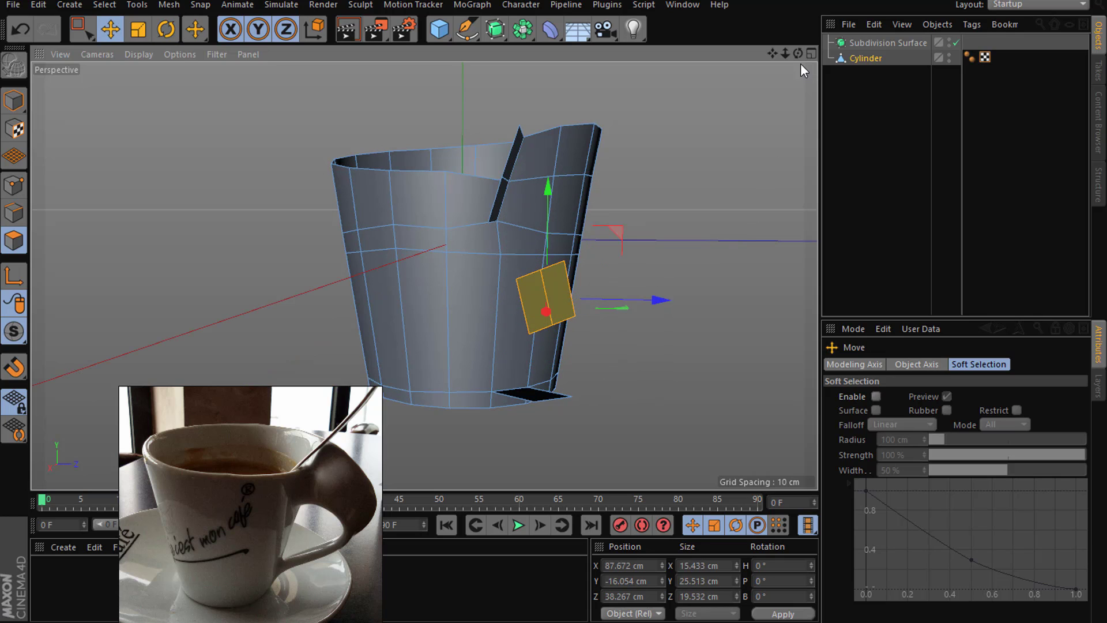
pyautogui.moveTo(801, 53); pyautogui.dragTo(676, 225)
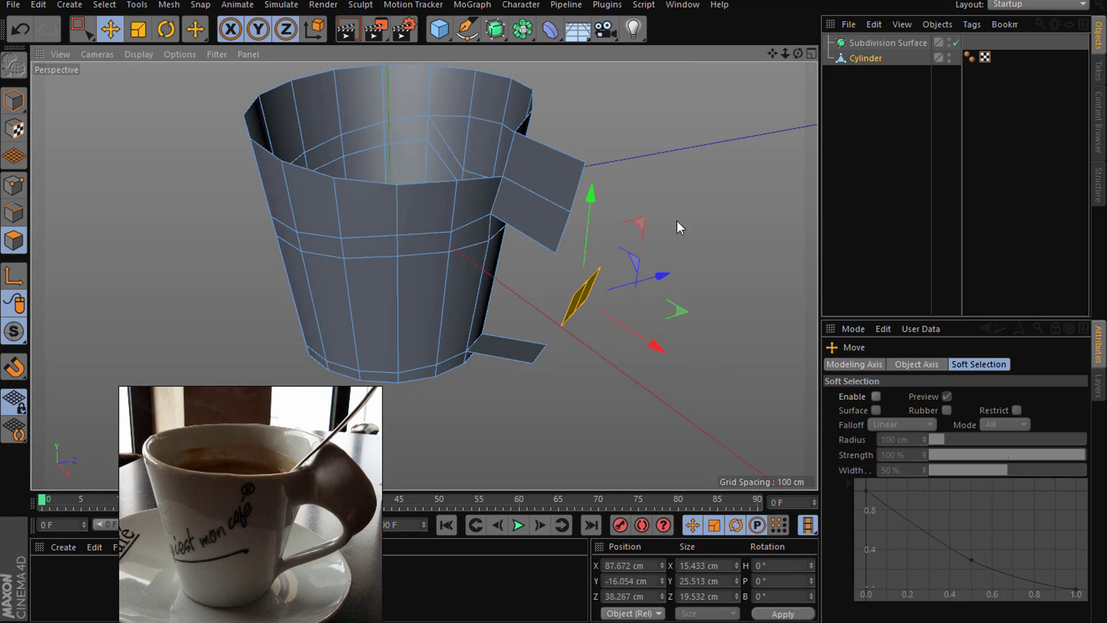
pyautogui.click(655, 246)
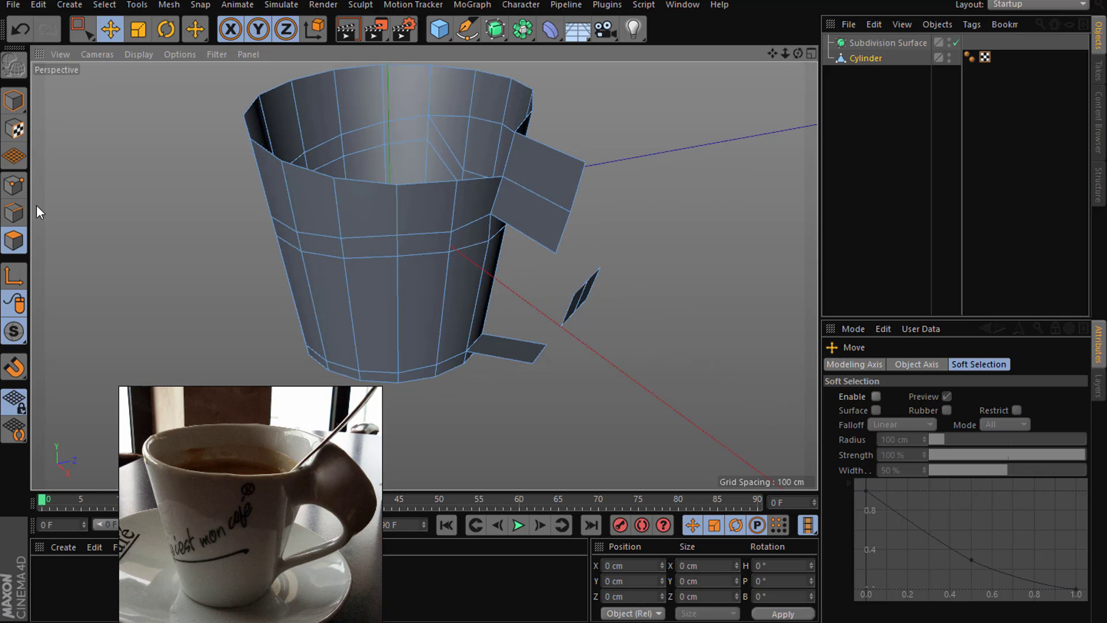
# Step: Select the small piece's edges and stretch it to about 138% along Z
pyautogui.click(13, 212)
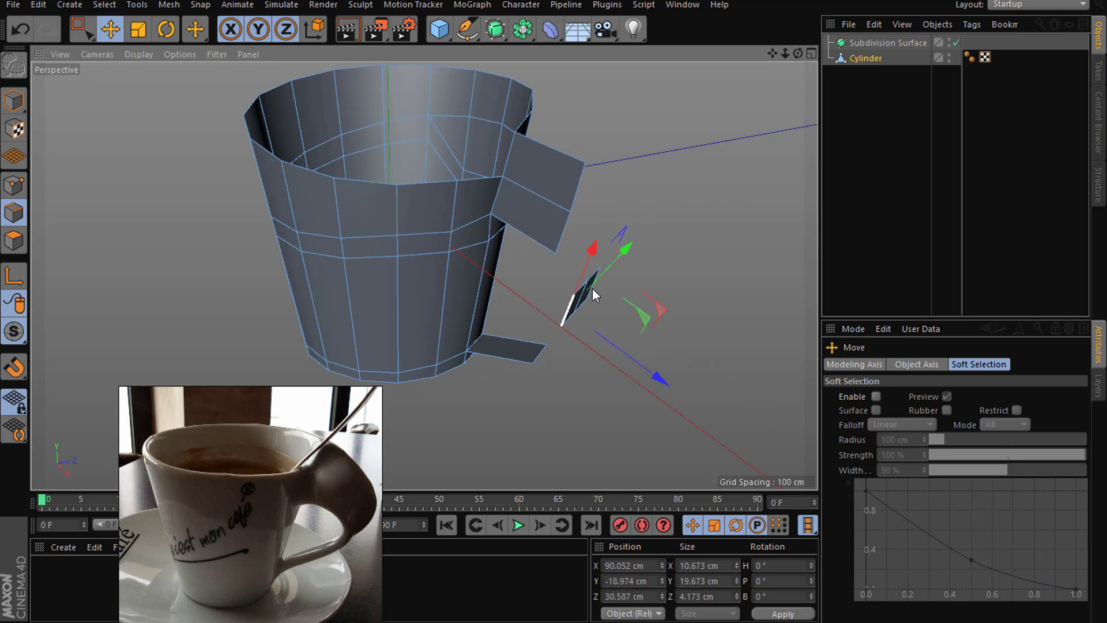
pyautogui.click(601, 284)
pyautogui.click(566, 302)
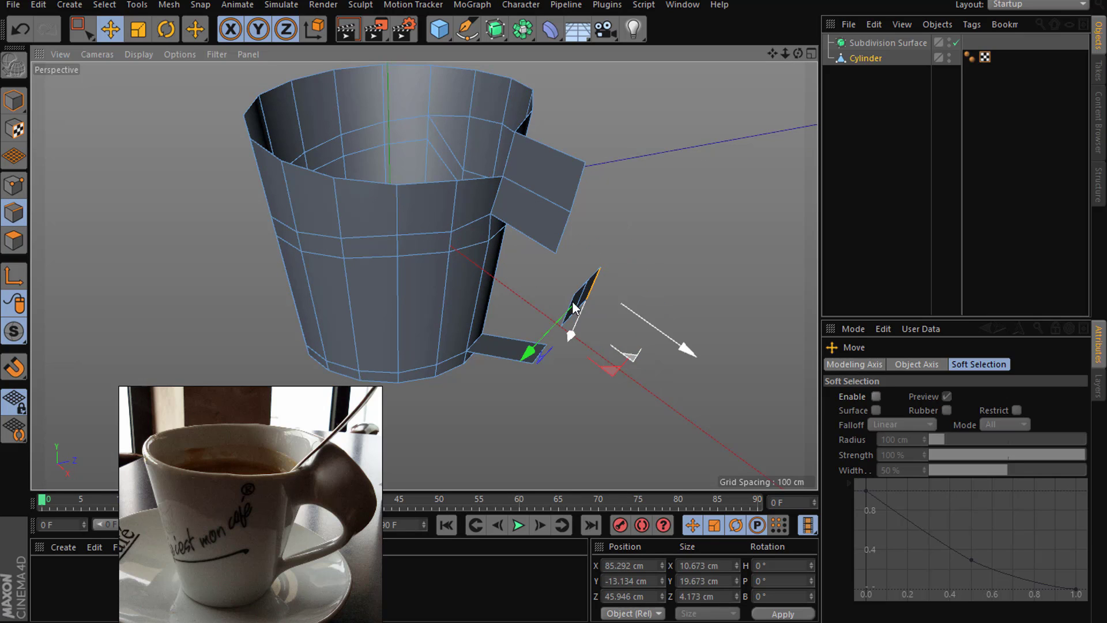
pyautogui.click(574, 309)
pyautogui.press('t')
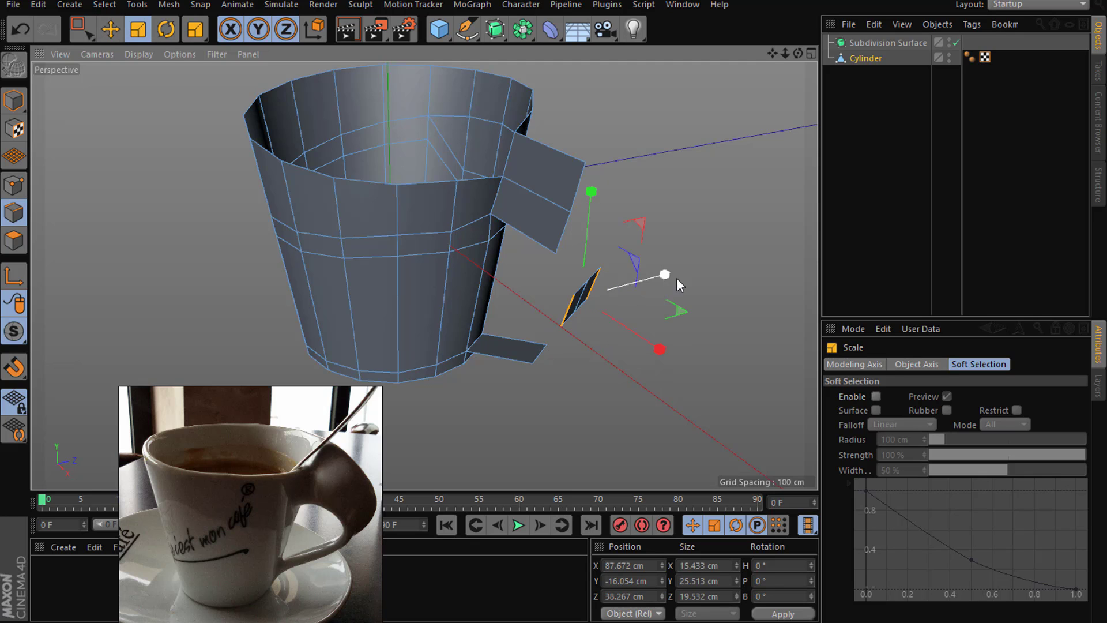
pyautogui.moveTo(677, 278)
pyautogui.keyDown('alt'); pyautogui.mouseDown()
pyautogui.moveTo(652, 235)
pyautogui.moveTo(603, 230)
pyautogui.mouseUp(); pyautogui.keyUp('alt')
pyautogui.moveTo(629, 305)
pyautogui.mouseDown()
pyautogui.moveTo(666, 310)
pyautogui.moveTo(573, 303)
pyautogui.moveTo(624, 289)
pyautogui.moveTo(687, 327)
pyautogui.moveTo(658, 364)
pyautogui.moveTo(628, 363)
pyautogui.mouseUp()
pyautogui.press('e')
# Step: Try bridging the upper flap edge to the lower piece, then undo the result
pyautogui.click(22, 185)
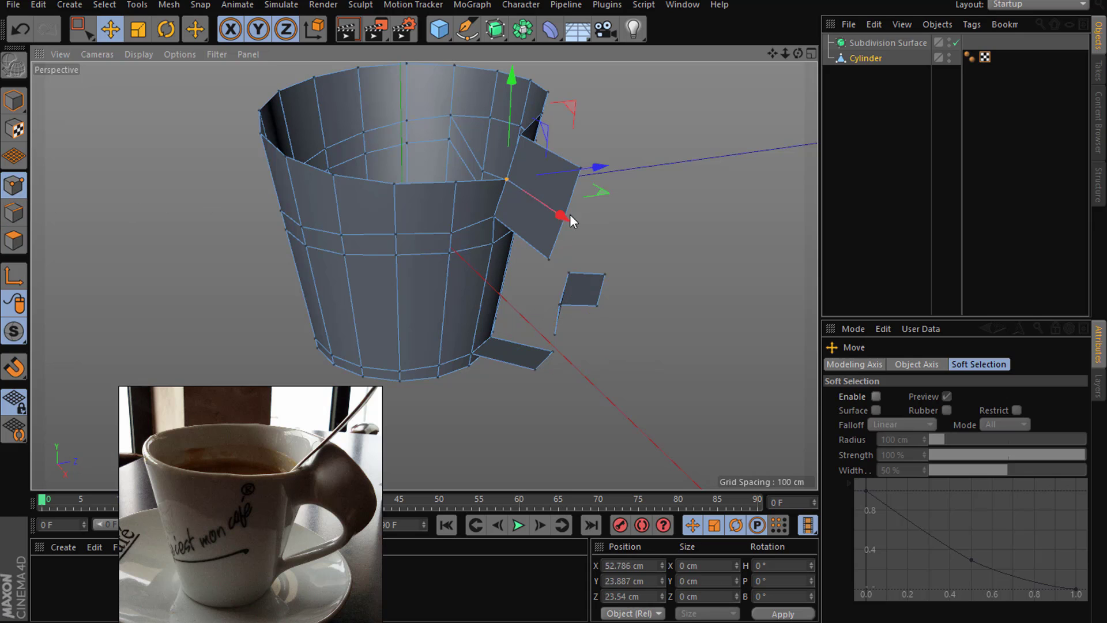
pyautogui.click(567, 223)
pyautogui.moveTo(659, 234)
pyautogui.keyDown('alt'); pyautogui.mouseDown()
pyautogui.moveTo(584, 156)
pyautogui.moveTo(609, 130)
pyautogui.mouseUp(); pyautogui.keyUp('alt')
pyautogui.rightClick(704, 201)
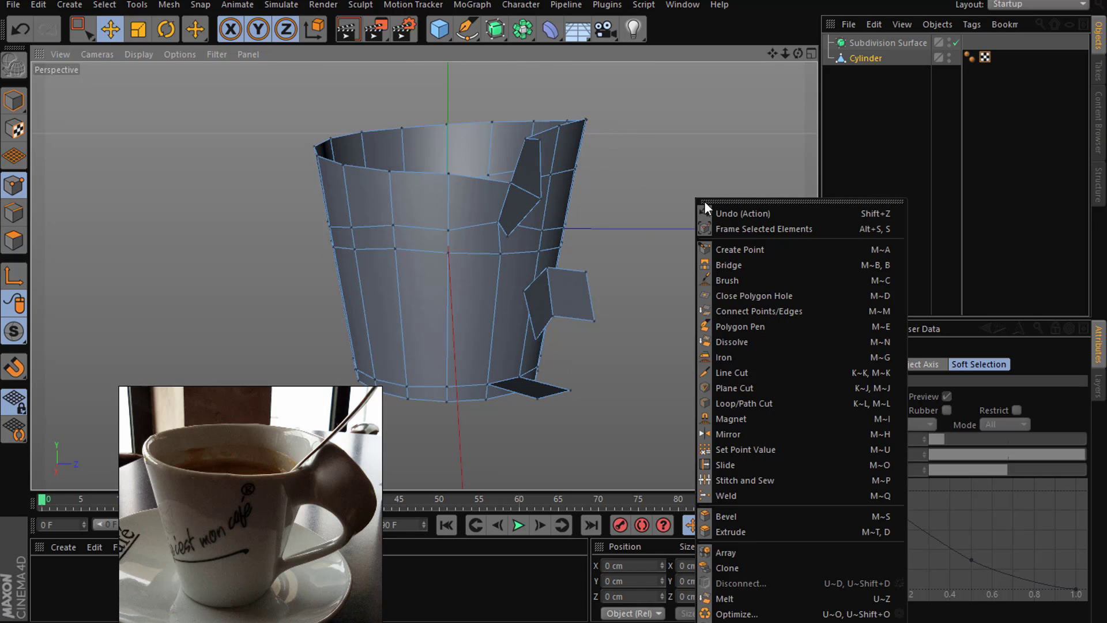
pyautogui.click(731, 265)
pyautogui.click(23, 211)
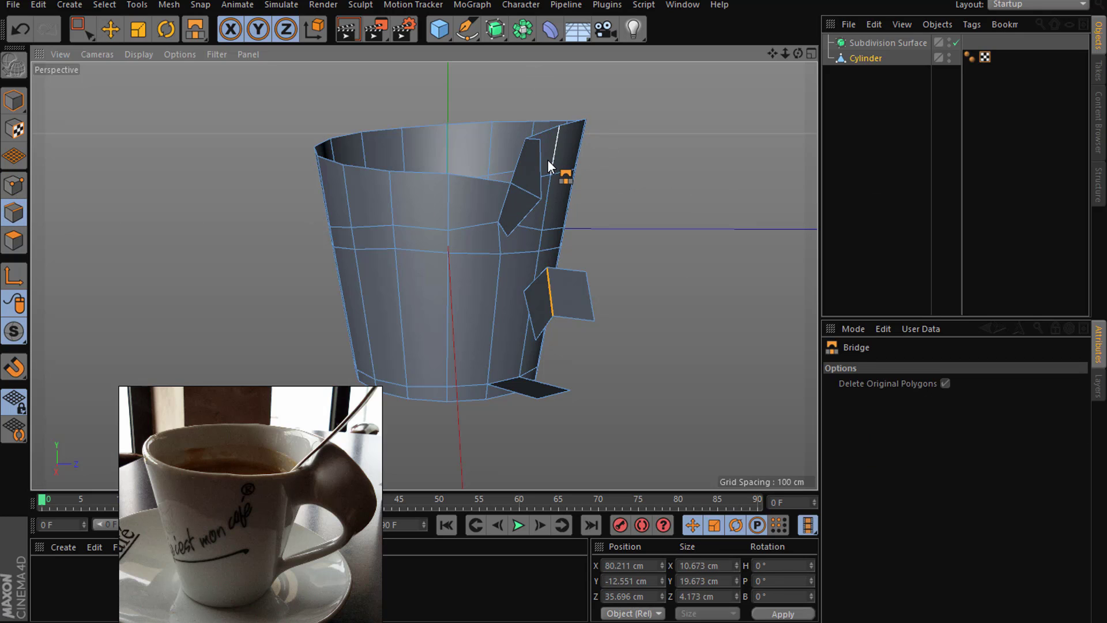
pyautogui.moveTo(541, 157); pyautogui.dragTo(567, 277)
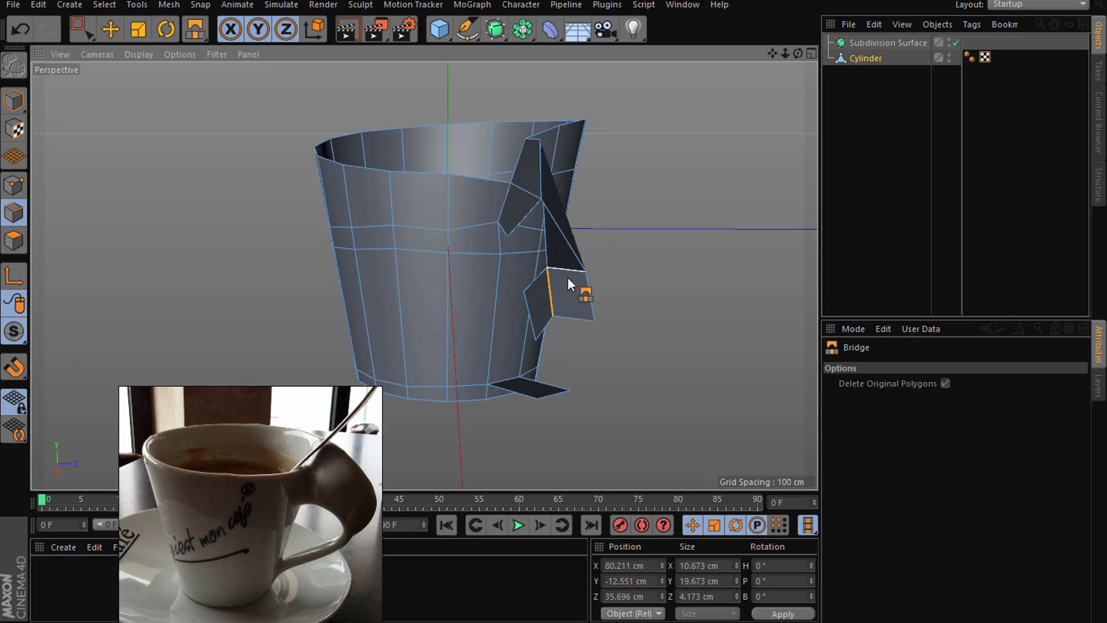
pyautogui.rightClick(640, 203)
pyautogui.press('Escape')
pyautogui.hotkey('ctrl', 'z')
# Step: Bridge the two flap edges and join the cup-side edge to the flap's top edge
pyautogui.keyDown('alt'); pyautogui.moveTo(577, 231); pyautogui.dragTo(655, 200); pyautogui.keyUp('alt')
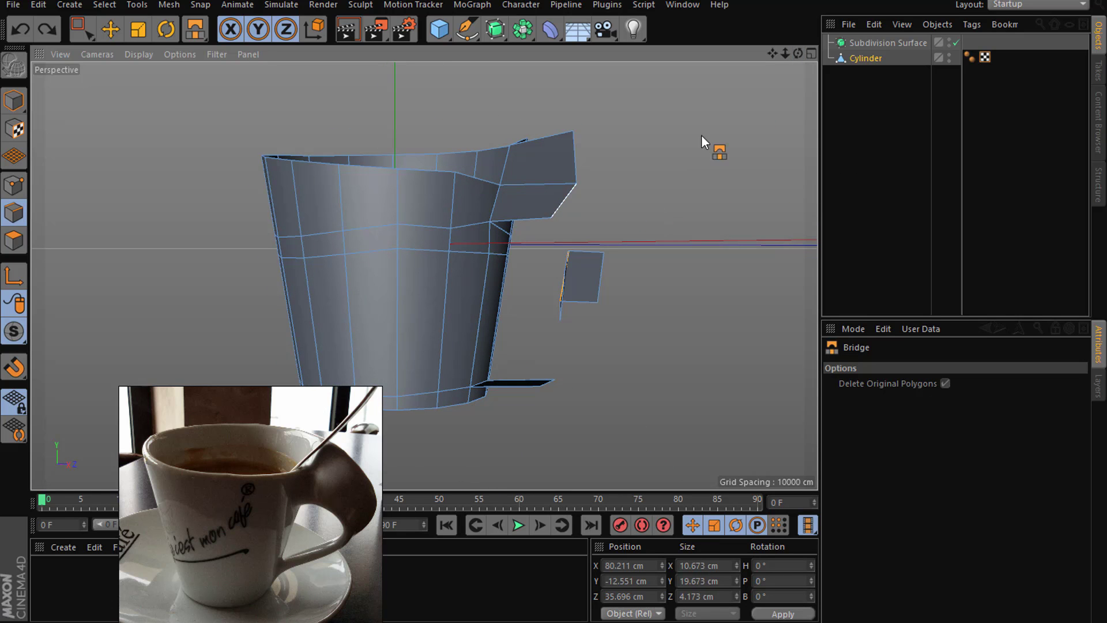
pyautogui.moveTo(797, 53); pyautogui.dragTo(750, 104)
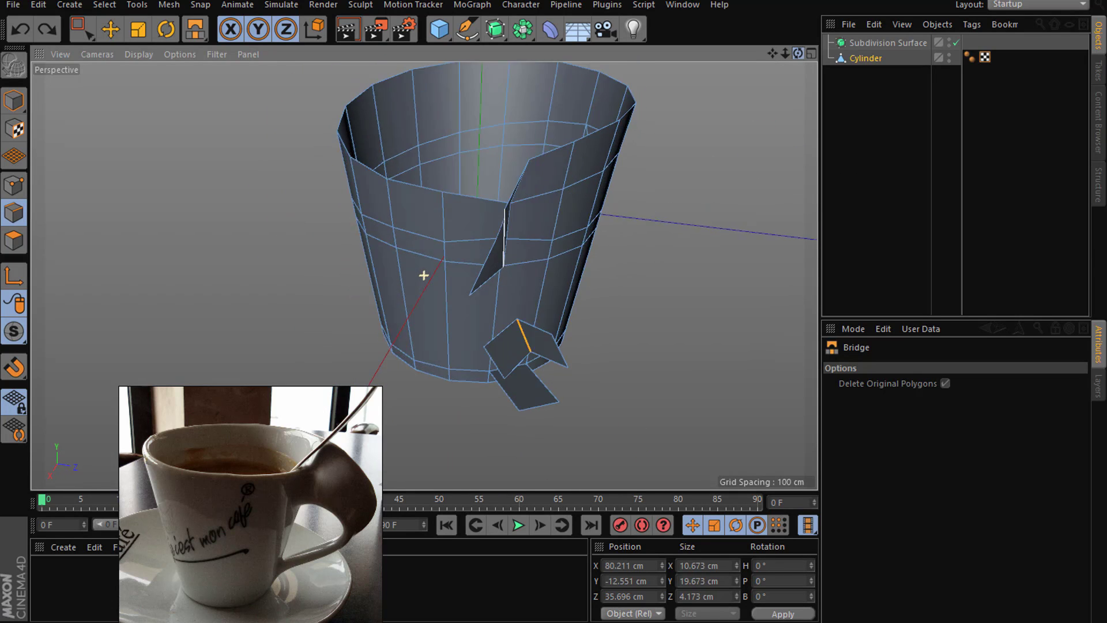
pyautogui.moveTo(424, 275)
pyautogui.keyDown('alt'); pyautogui.mouseDown()
pyautogui.moveTo(524, 244)
pyautogui.moveTo(542, 296)
pyautogui.mouseUp(); pyautogui.keyUp('alt')
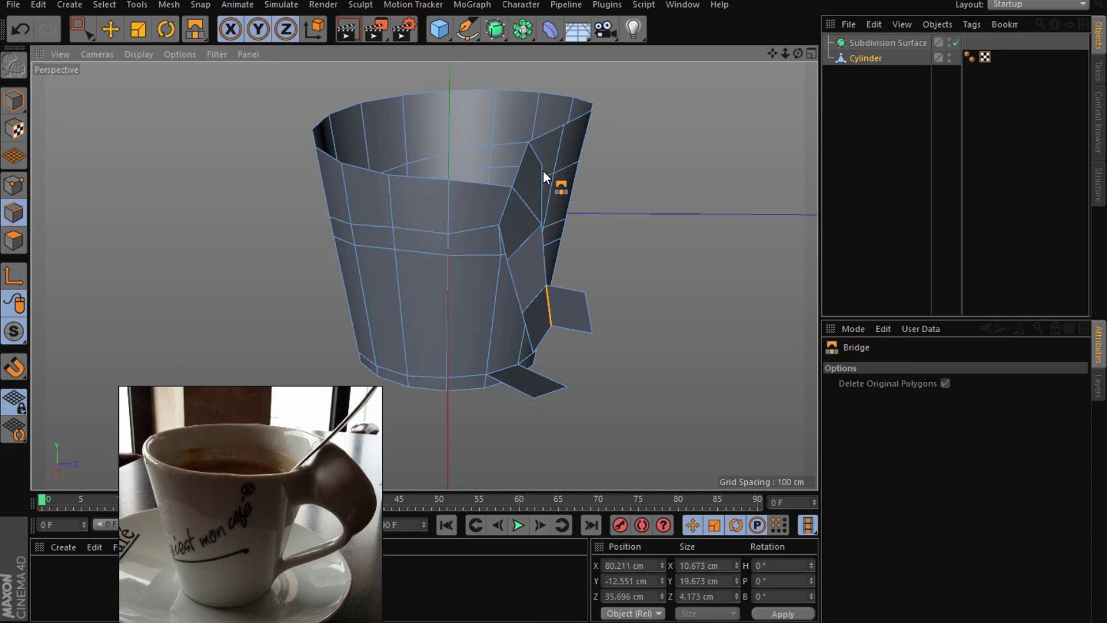
pyautogui.moveTo(544, 179); pyautogui.dragTo(570, 280)
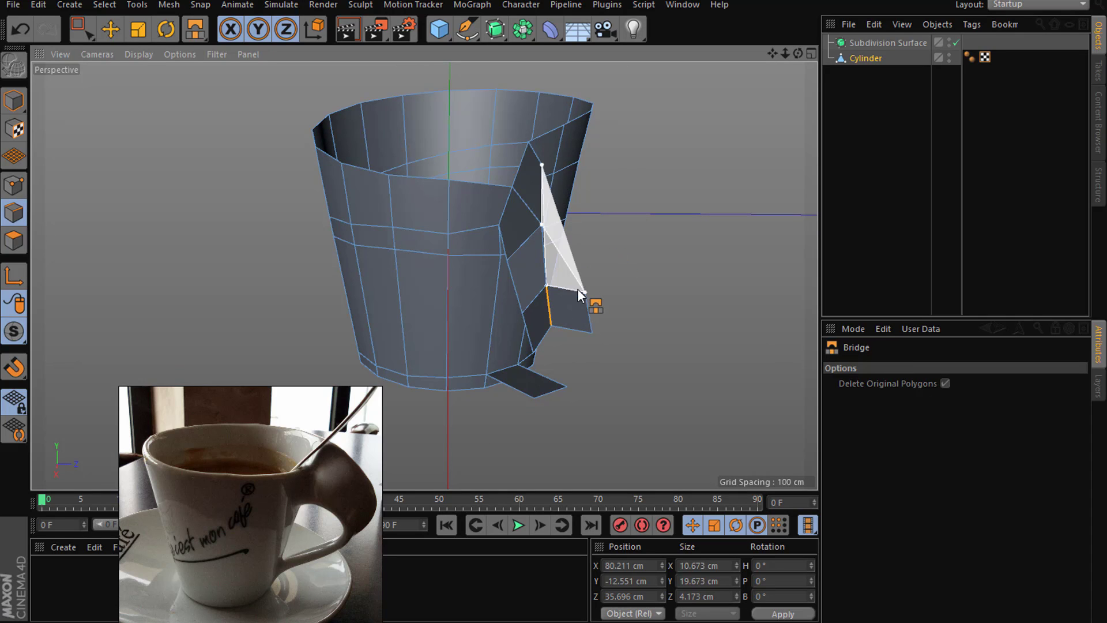
pyautogui.rightClick(648, 256)
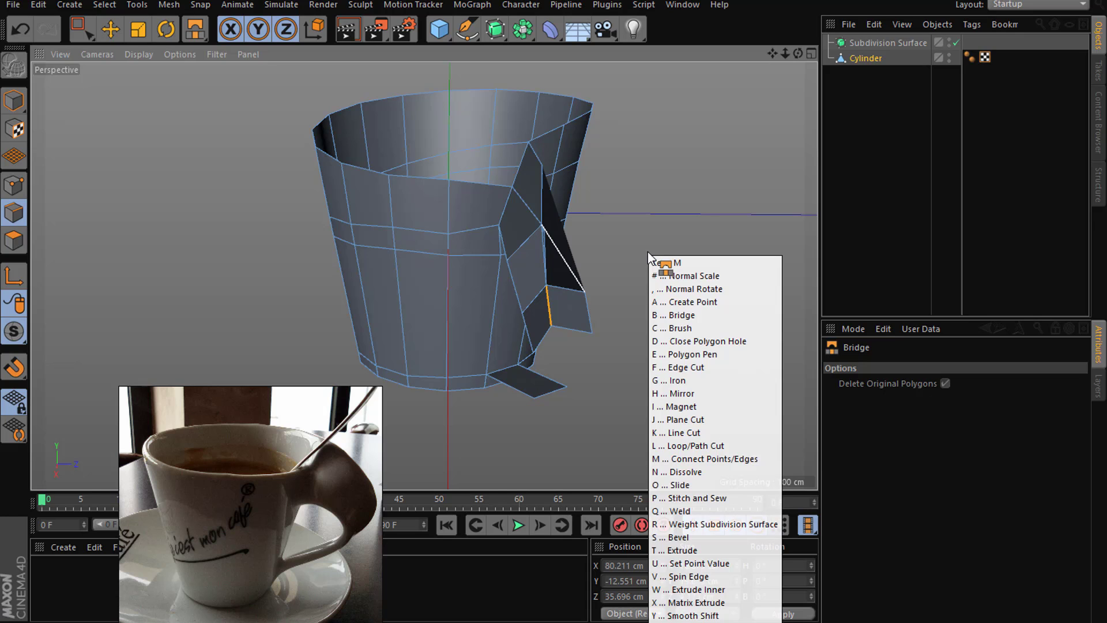
pyautogui.click(686, 508)
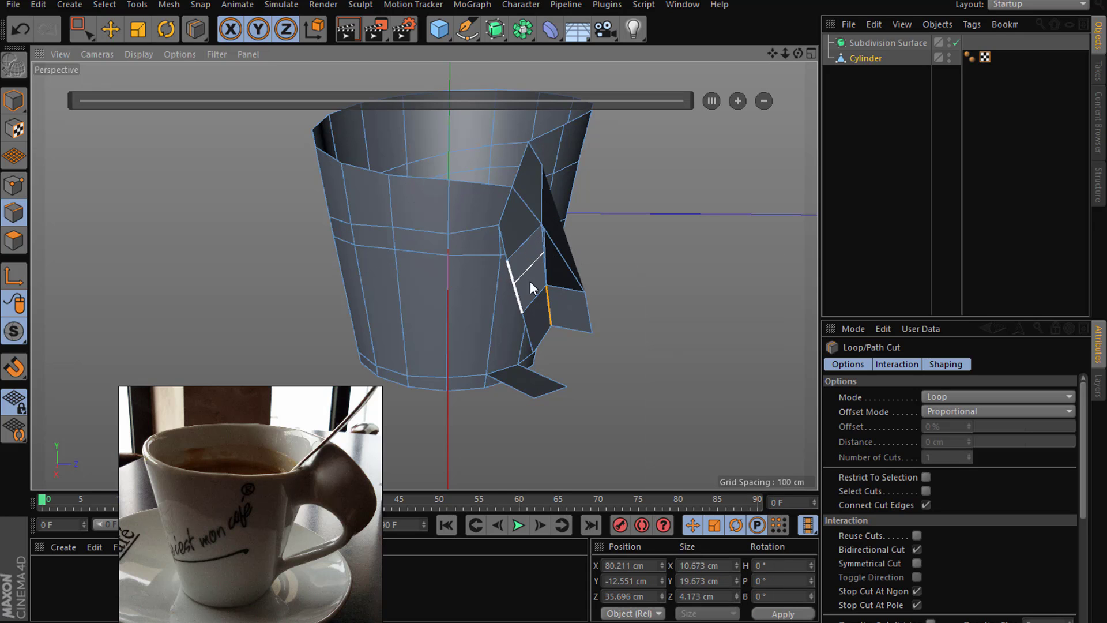
pyautogui.hotkey('ctrl', 'z')
# Step: Bridge the vertical flap edge to the lower handle piece using points
pyautogui.rightClick(624, 272)
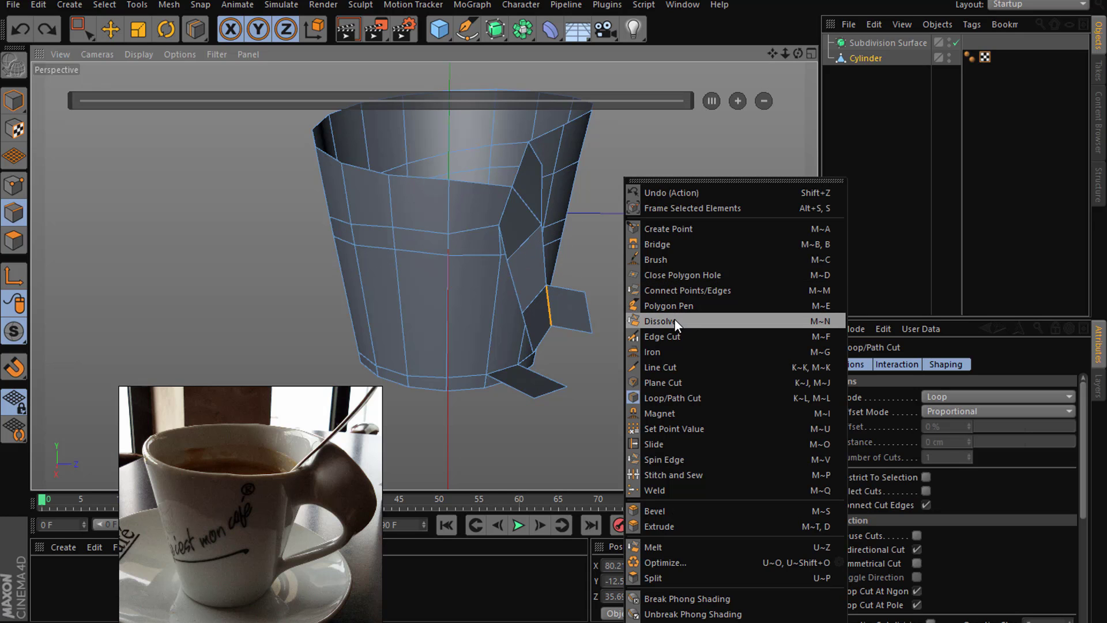
pyautogui.click(666, 244)
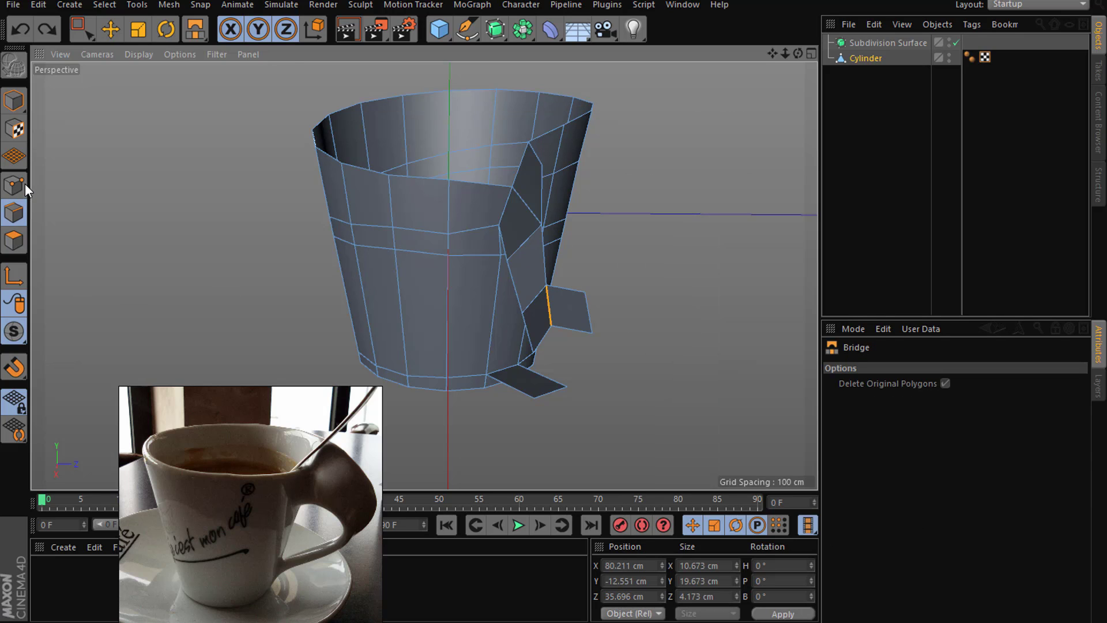
pyautogui.click(23, 184)
pyautogui.click(540, 227)
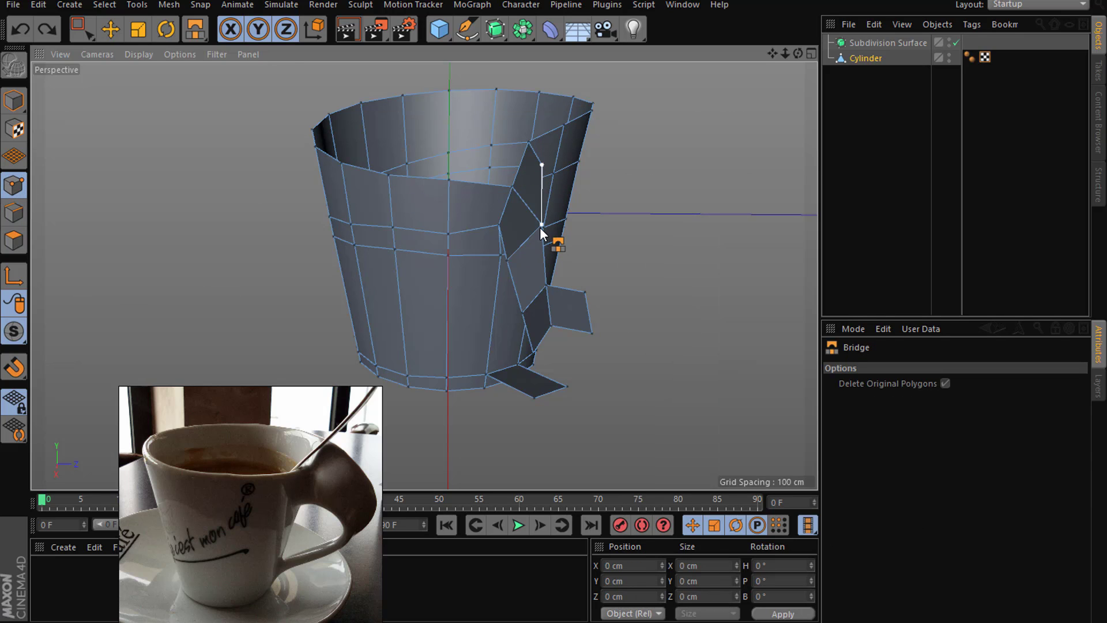
pyautogui.moveTo(585, 292); pyautogui.dragTo(546, 286)
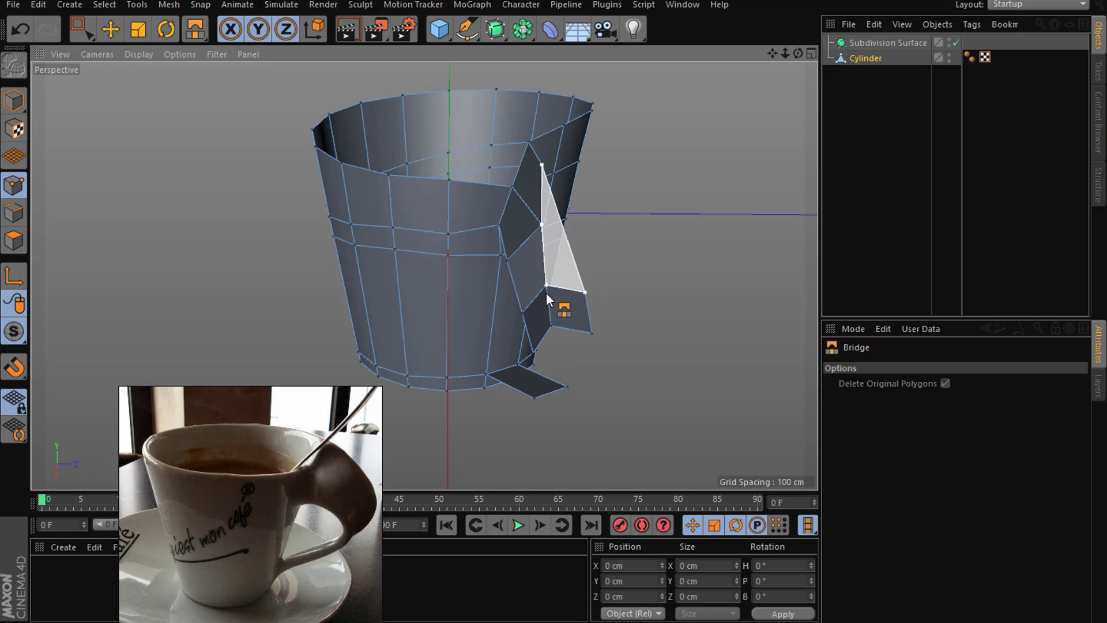
# Step: Loop-cut through the middle of the new bridged strip
pyautogui.rightClick(349, 336)
pyautogui.click(430, 433)
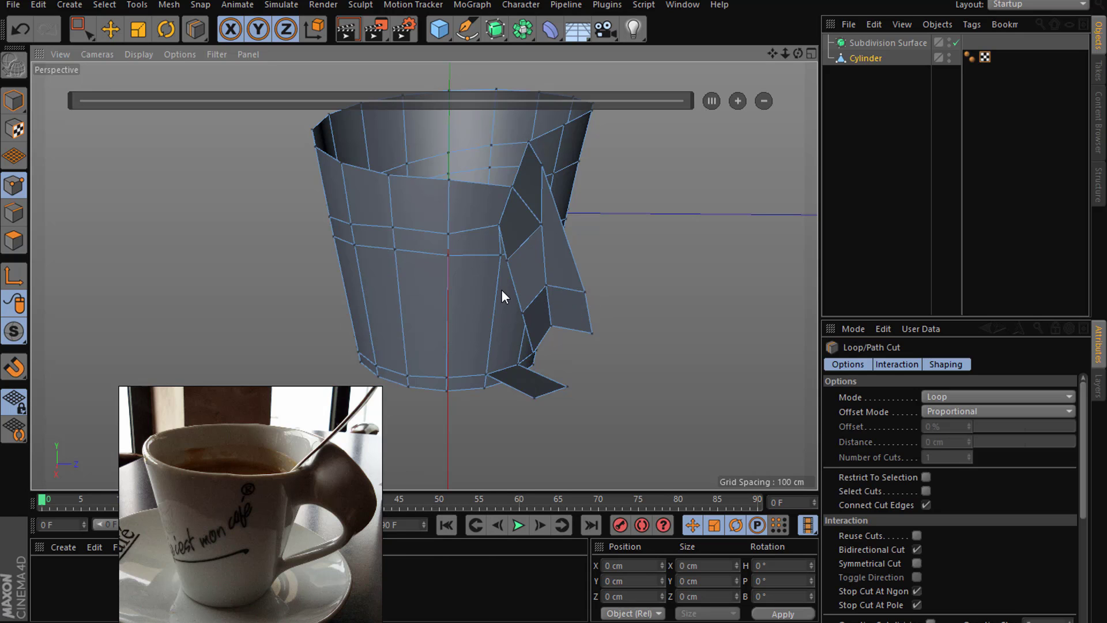
pyautogui.click(517, 283)
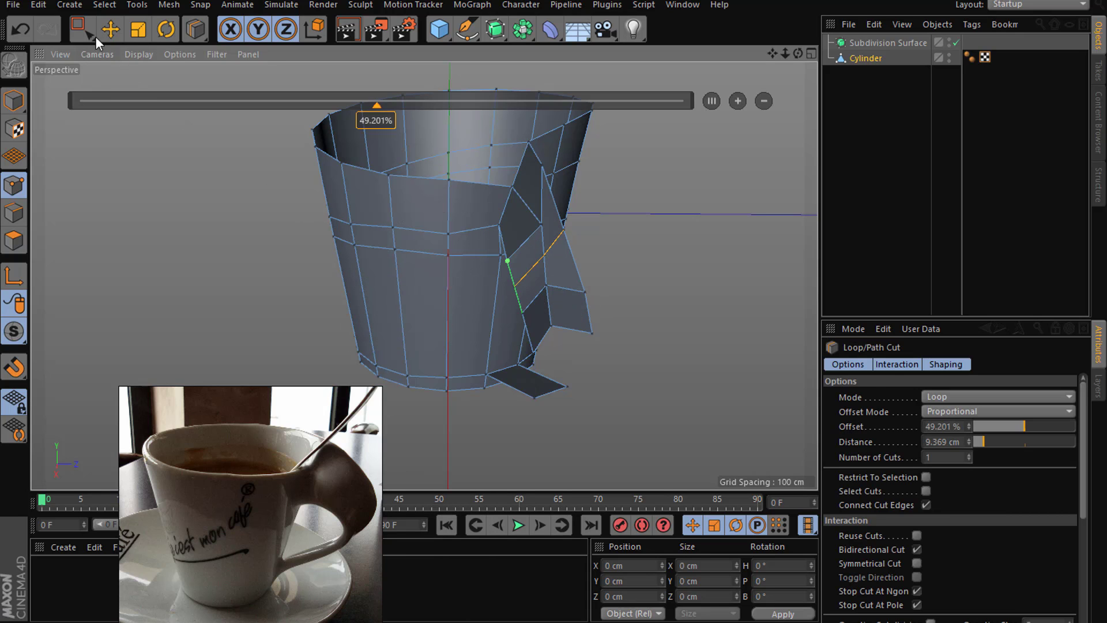
pyautogui.click(110, 30)
# Step: Pull the first handle vertices down and outward toward the handle's bottom
pyautogui.click(565, 231)
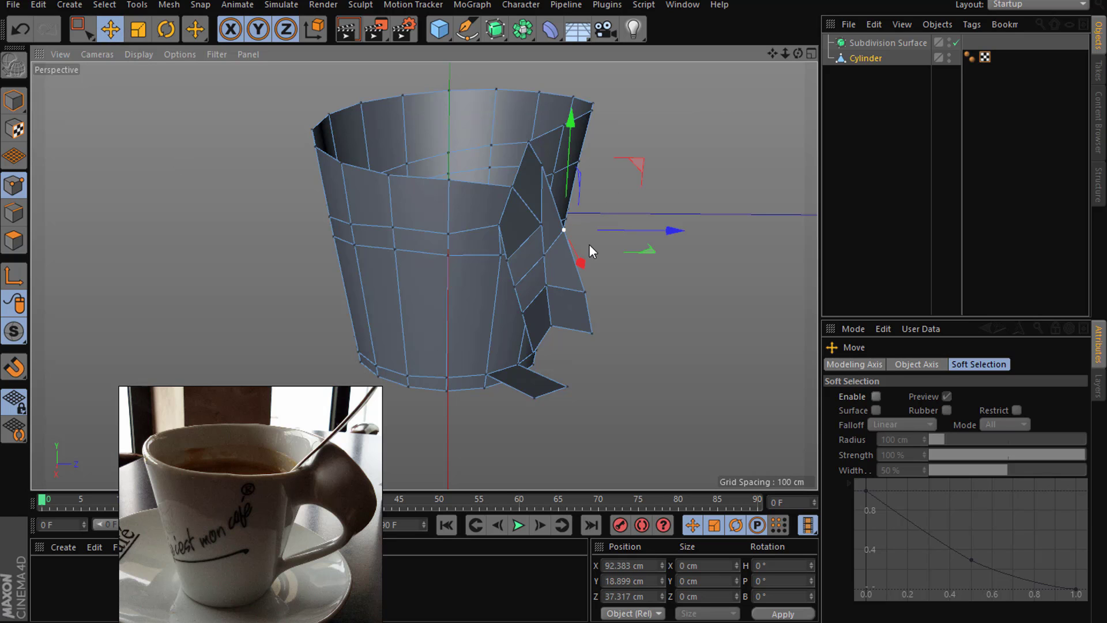
pyautogui.moveTo(652, 253); pyautogui.dragTo(636, 299)
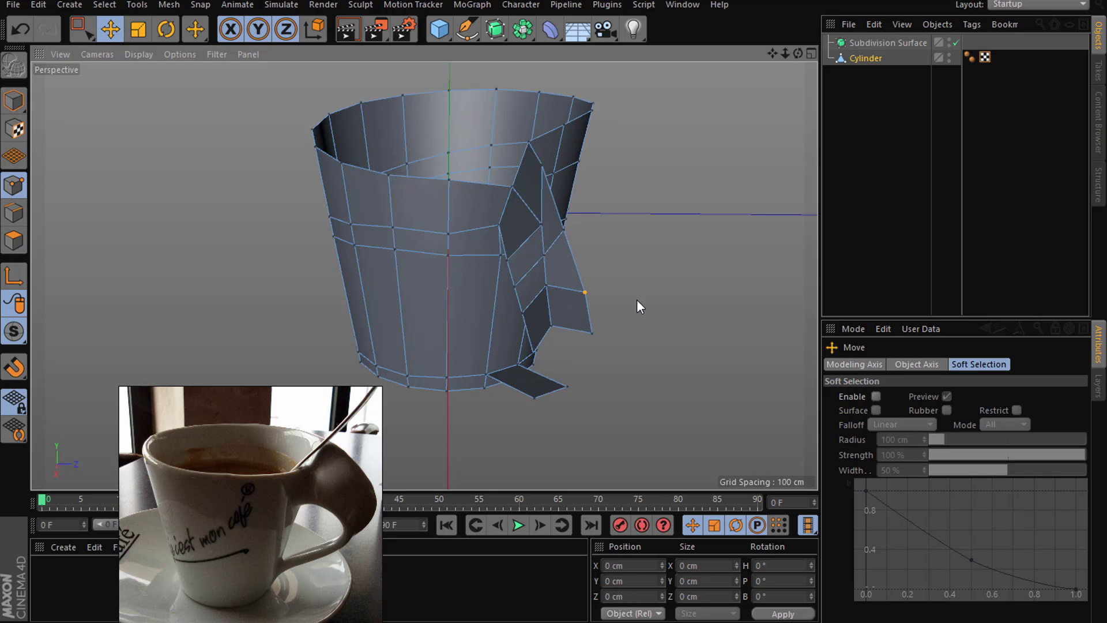
pyautogui.click(673, 223)
pyautogui.moveTo(637, 242)
pyautogui.keyDown('alt'); pyautogui.mouseDown()
pyautogui.moveTo(604, 310)
pyautogui.moveTo(620, 301)
pyautogui.moveTo(561, 323)
pyautogui.mouseUp(); pyautogui.keyUp('alt')
pyautogui.click(561, 324)
pyautogui.moveTo(620, 385); pyautogui.dragTo(635, 405)
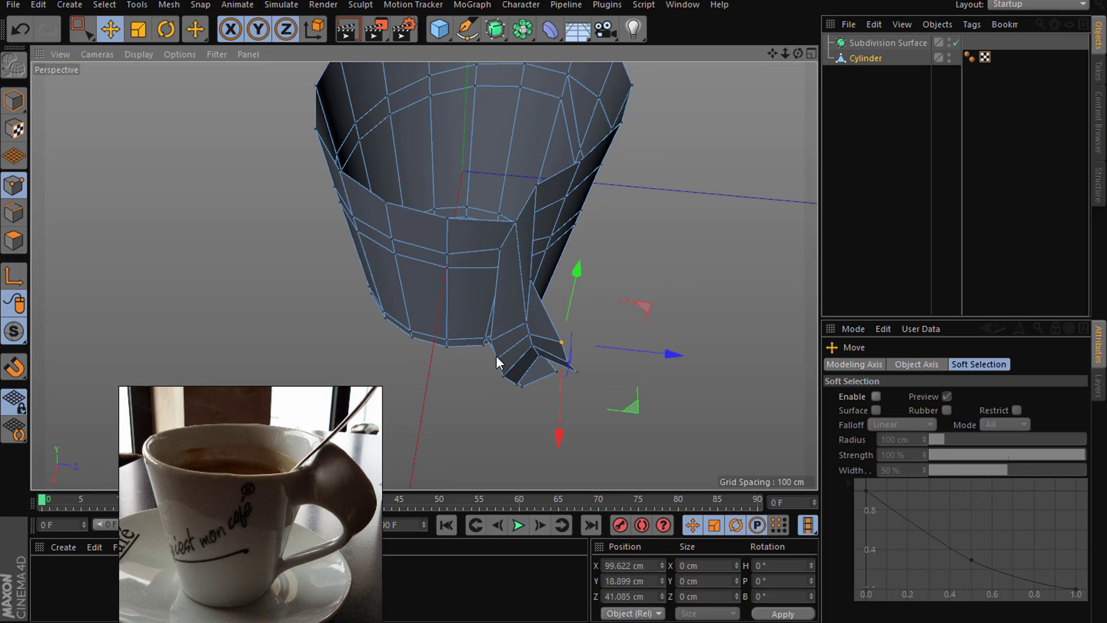
# Step: Slide side handle vertices sideways about 7 cm and then about 15 cm
pyautogui.click(503, 373)
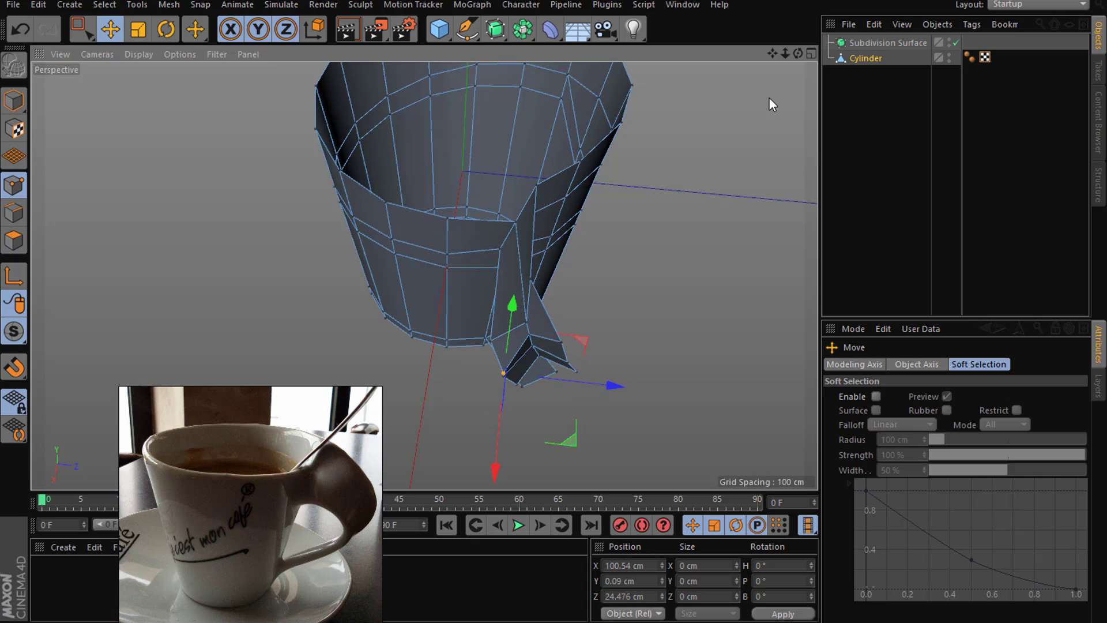
pyautogui.moveTo(798, 53); pyautogui.dragTo(684, 133)
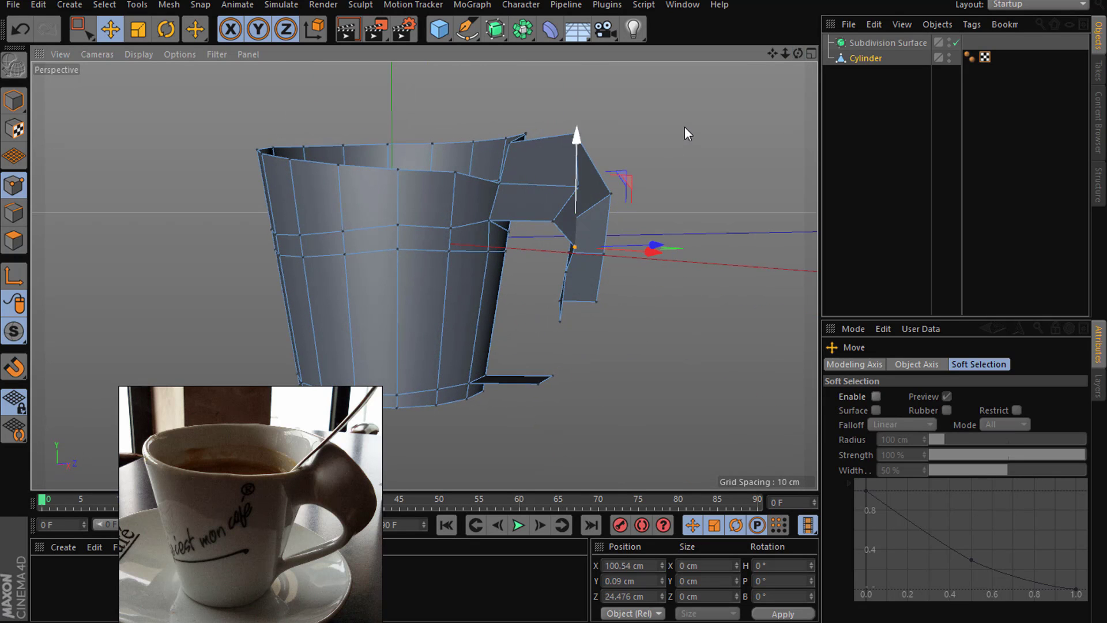
pyautogui.click(580, 186)
pyautogui.moveTo(630, 119)
pyautogui.mouseDown()
pyautogui.moveTo(601, 108)
pyautogui.moveTo(583, 304)
pyautogui.mouseUp()
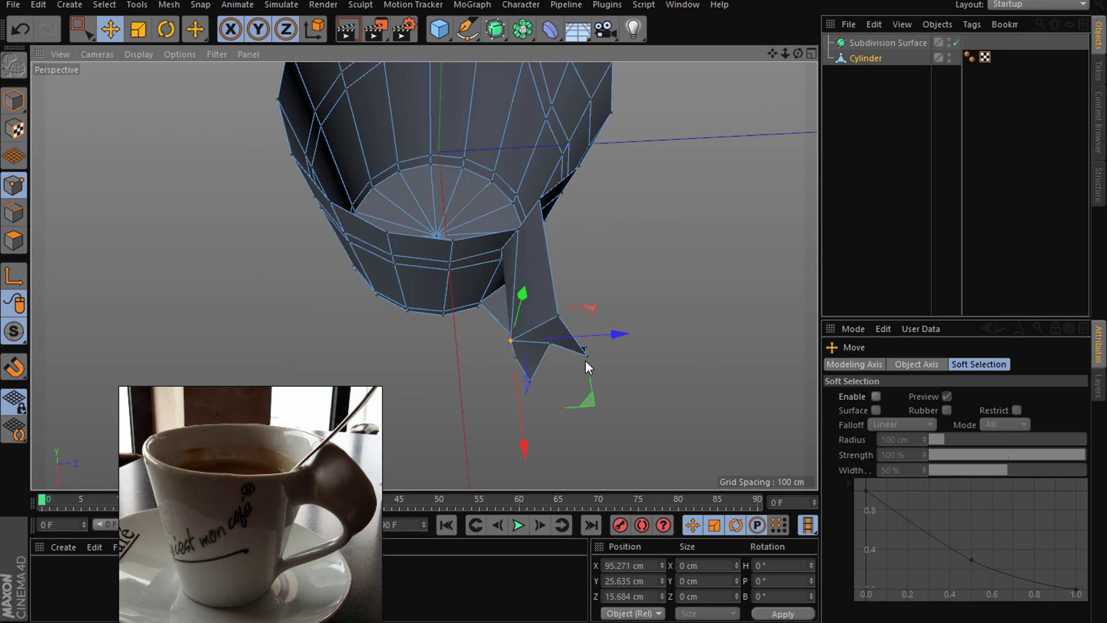
pyautogui.moveTo(588, 402); pyautogui.dragTo(627, 366)
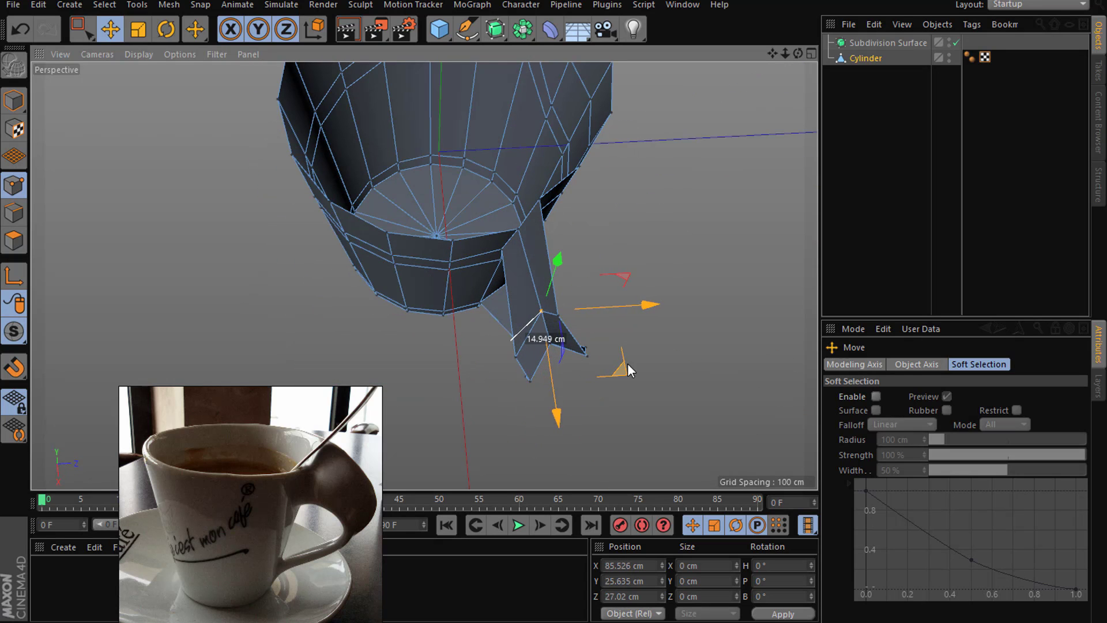
# Step: Move a lower handle piece vertex outward into place
pyautogui.moveTo(798, 53); pyautogui.dragTo(798, 116)
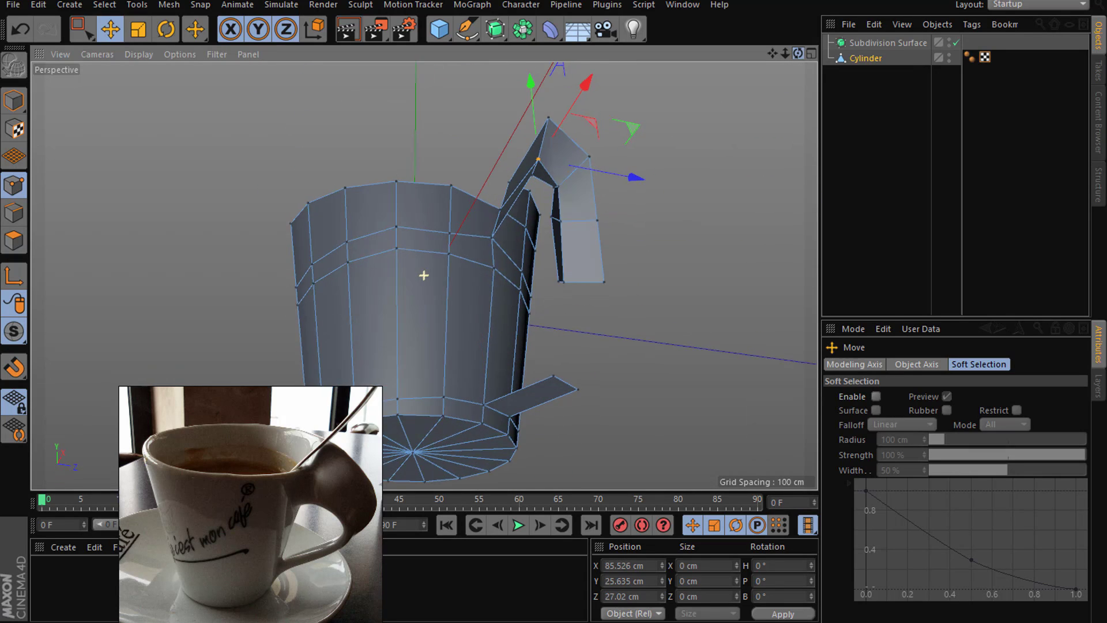
pyautogui.moveTo(424, 276); pyautogui.dragTo(706, 233)
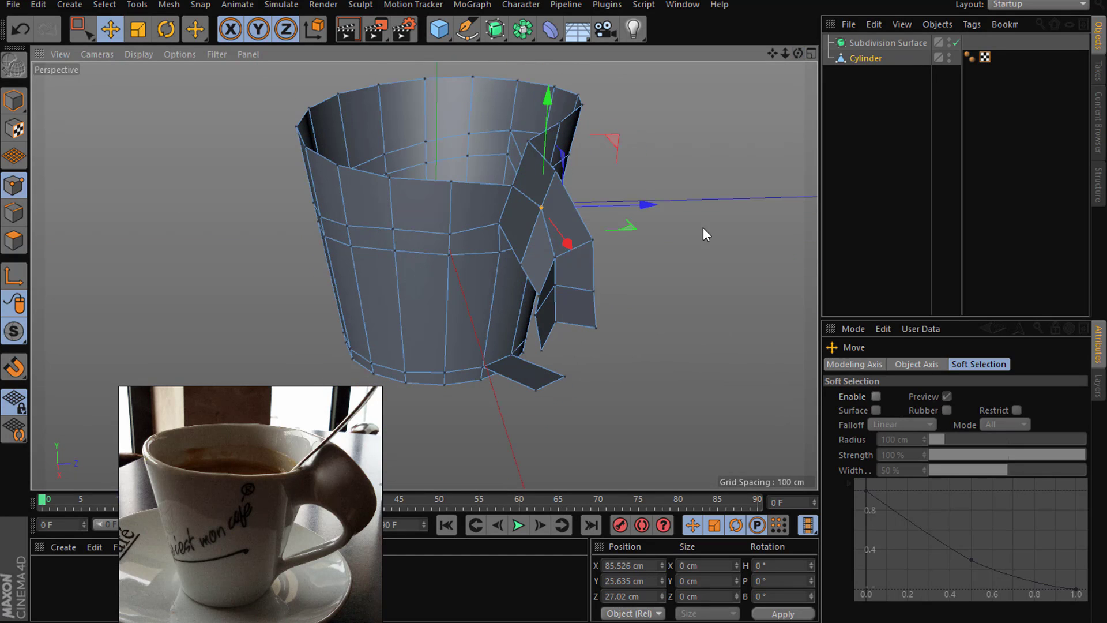
pyautogui.click(555, 287)
pyautogui.moveTo(579, 321)
pyautogui.mouseDown()
pyautogui.moveTo(585, 329)
pyautogui.moveTo(539, 323)
pyautogui.mouseUp()
pyautogui.moveTo(556, 363); pyautogui.dragTo(563, 365)
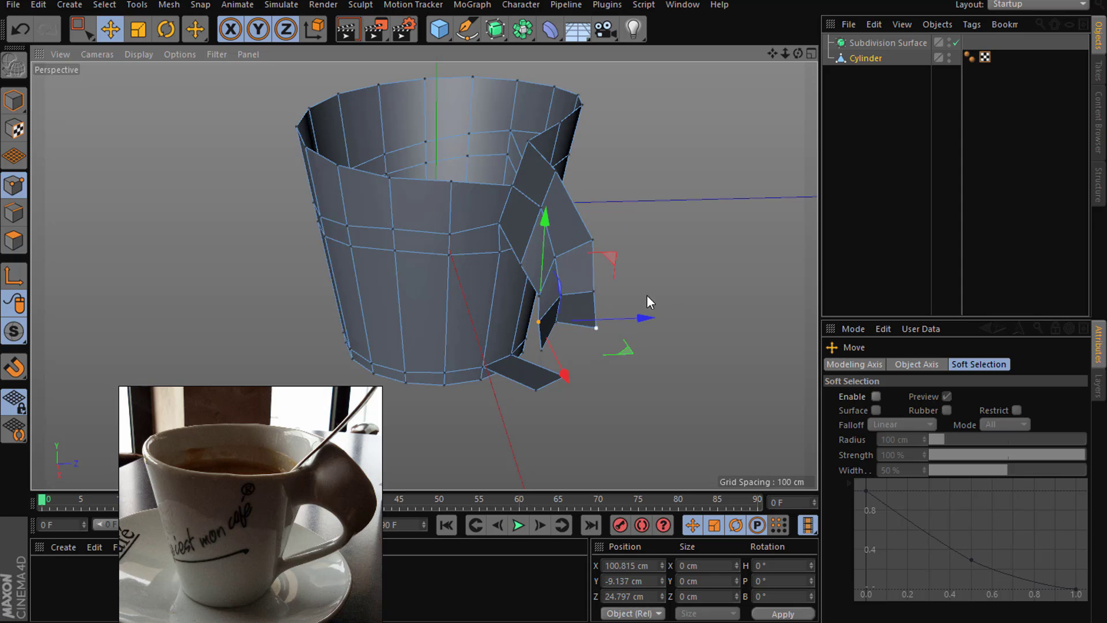
# Step: Shift three vertices at the handle's end sideways together
pyautogui.moveTo(794, 47); pyautogui.dragTo(566, 172)
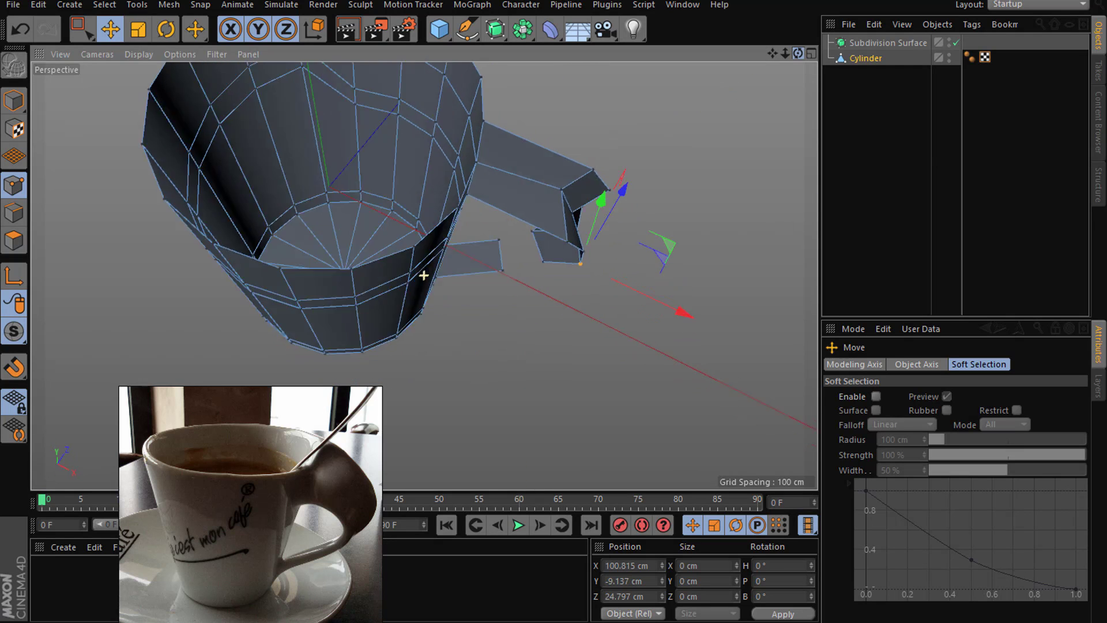
pyautogui.click(552, 175)
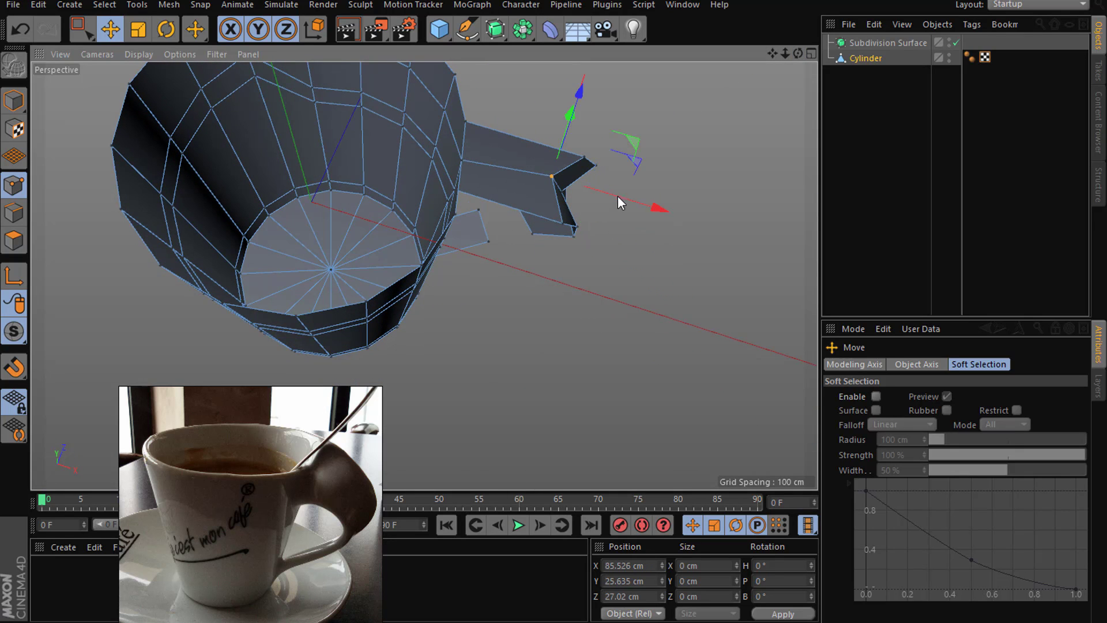
pyautogui.keyDown('shift'); pyautogui.click(584, 157); pyautogui.keyUp('shift')
pyautogui.keyDown('shift'); pyautogui.click(563, 223); pyautogui.keyUp('shift')
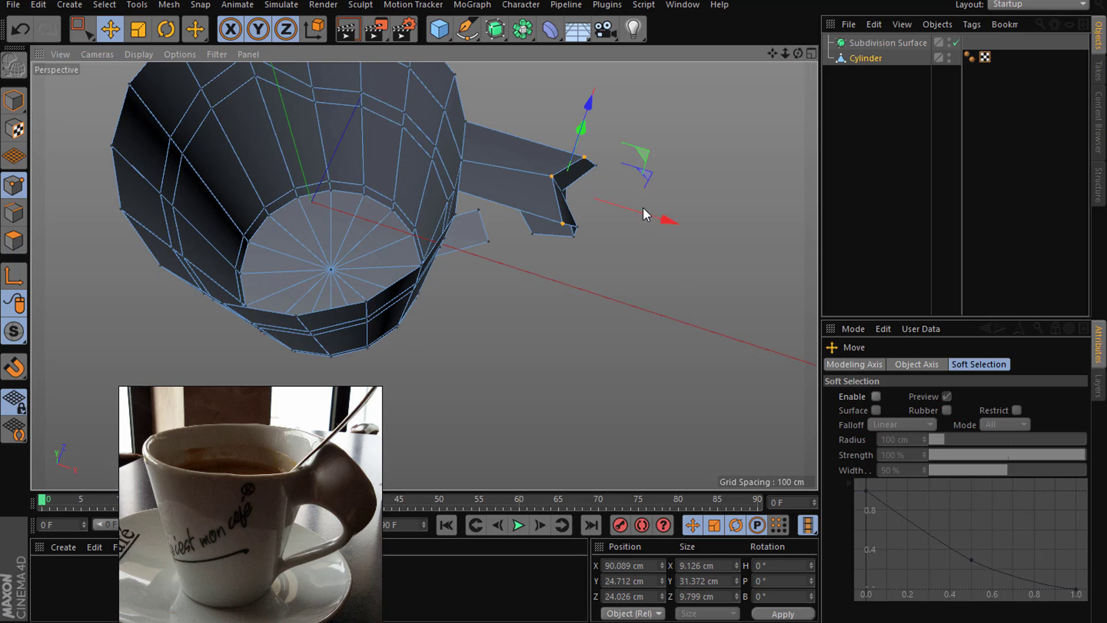
pyautogui.moveTo(659, 215)
pyautogui.mouseDown()
pyautogui.moveTo(620, 226)
pyautogui.moveTo(453, 109)
pyautogui.moveTo(496, 154)
pyautogui.mouseUp()
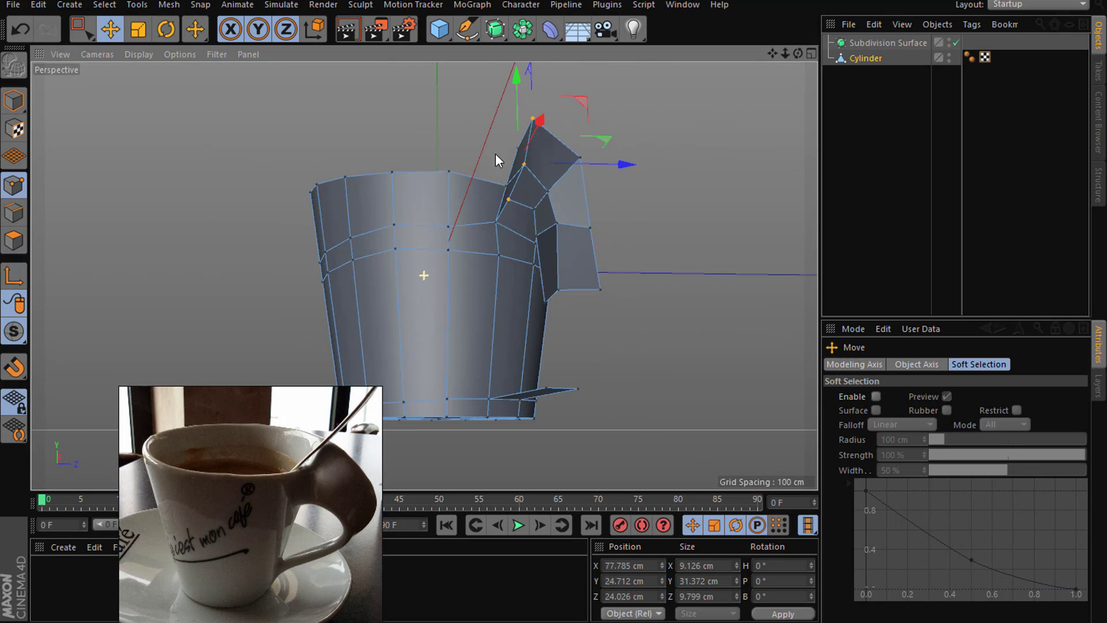
# Step: Pull an upper handle piece vertex down and outward to line up with the lower piece
pyautogui.click(534, 208)
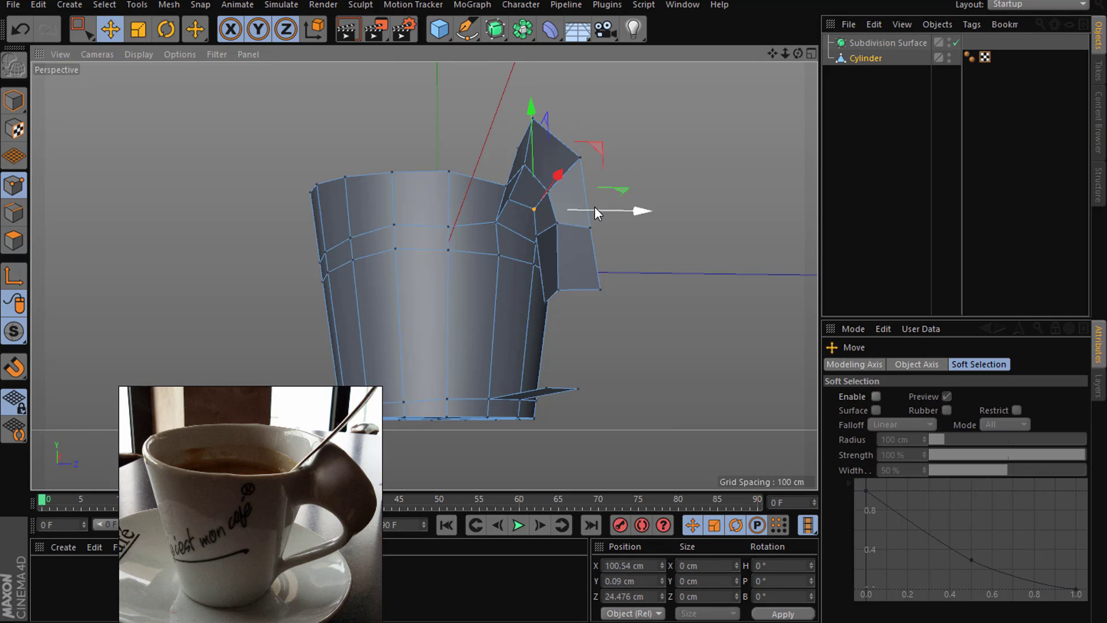
pyautogui.moveTo(594, 207); pyautogui.dragTo(574, 217)
pyautogui.moveTo(508, 141)
pyautogui.mouseDown()
pyautogui.moveTo(595, 192)
pyautogui.moveTo(601, 179)
pyautogui.moveTo(594, 186)
pyautogui.mouseUp()
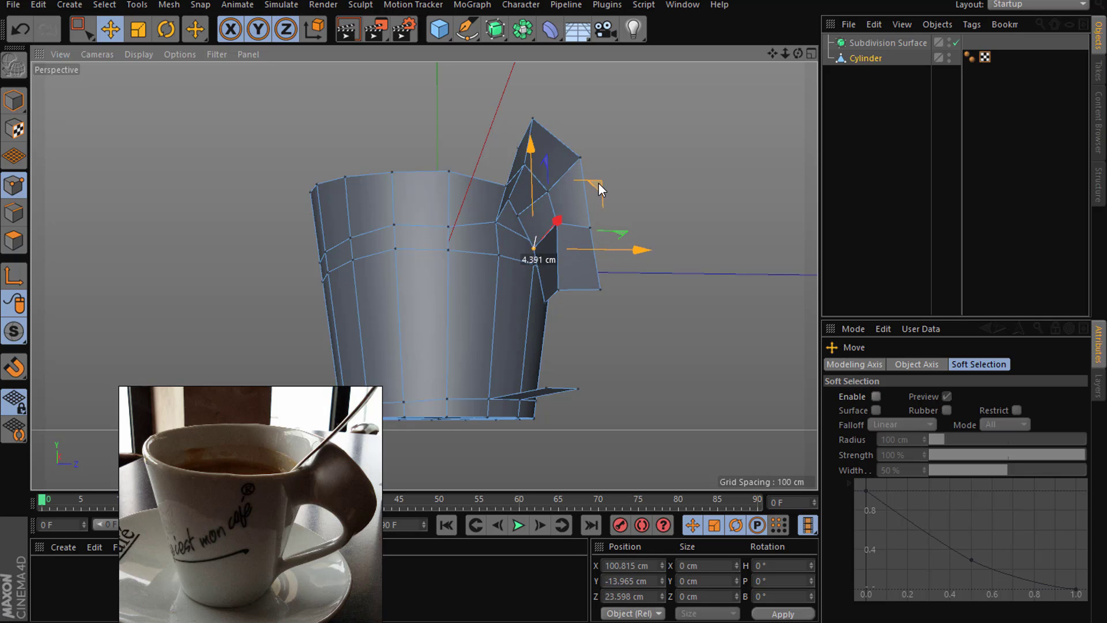
pyautogui.moveTo(660, 252)
pyautogui.keyDown('alt'); pyautogui.mouseDown()
pyautogui.moveTo(692, 163)
pyautogui.moveTo(672, 138)
pyautogui.moveTo(632, 163)
pyautogui.moveTo(597, 207)
pyautogui.moveTo(607, 209)
pyautogui.mouseUp(); pyautogui.keyUp('alt')
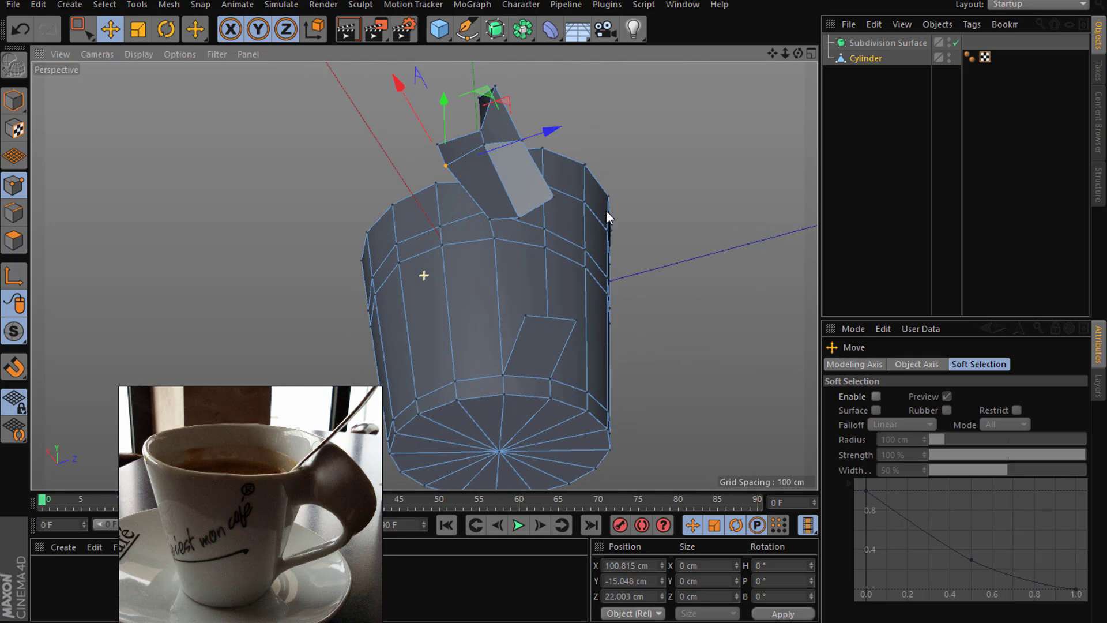
pyautogui.rightClick(699, 260)
# Step: Bridge the upper handle edge to the lower handle edge, redoing the misplaced first attempt
pyautogui.click(714, 265)
pyautogui.click(1, 216)
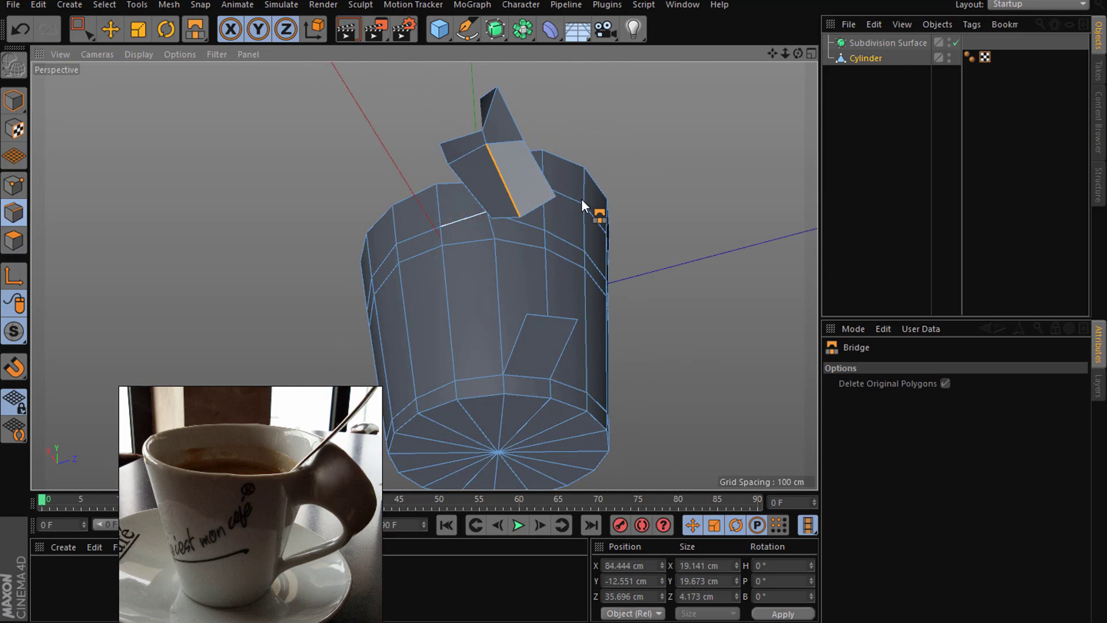
pyautogui.moveTo(550, 206); pyautogui.dragTo(568, 326)
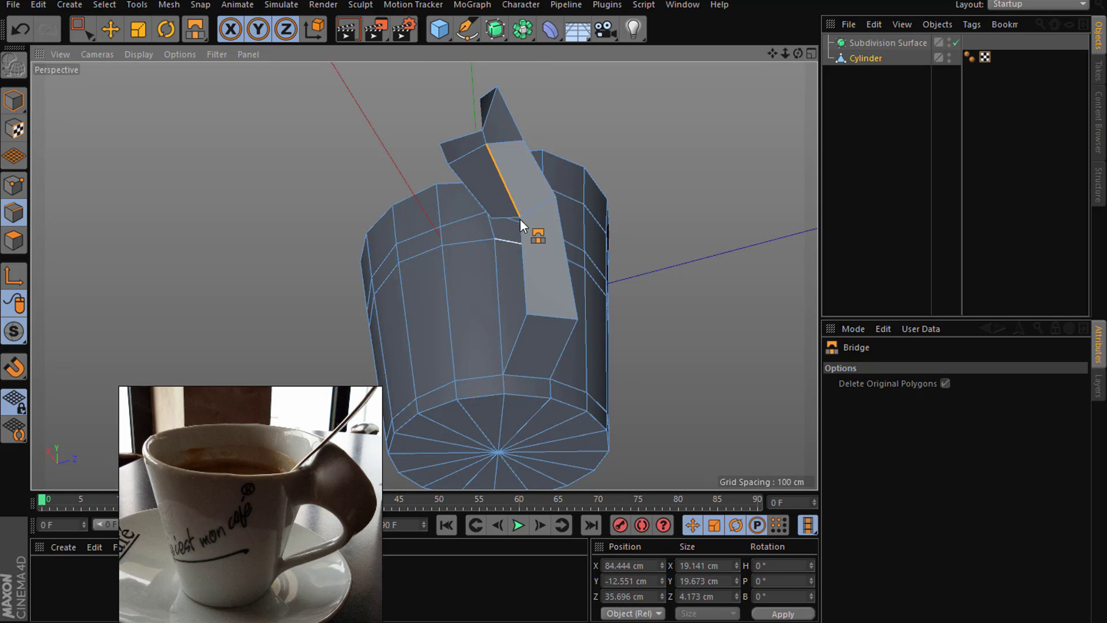
pyautogui.hotkey('ctrl', 'z')
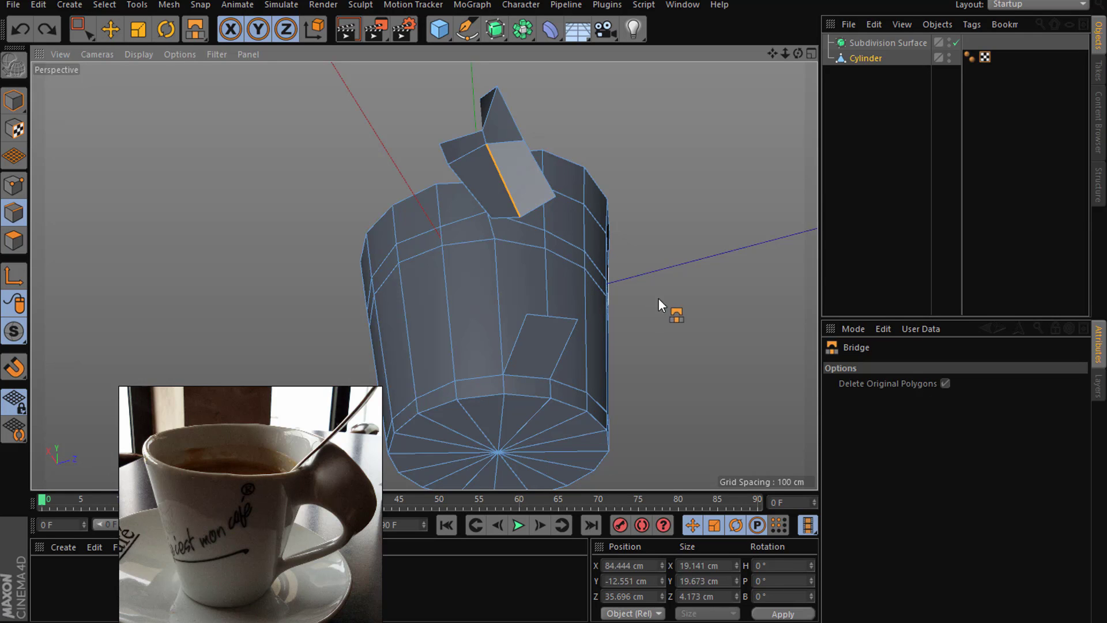
pyautogui.rightClick(669, 276)
pyautogui.press('b')
pyautogui.moveTo(669, 274)
pyautogui.keyDown('alt'); pyautogui.mouseDown()
pyautogui.moveTo(732, 303)
pyautogui.moveTo(750, 245)
pyautogui.moveTo(739, 136)
pyautogui.moveTo(742, 227)
pyautogui.moveTo(715, 288)
pyautogui.mouseUp(); pyautogui.keyUp('alt')
pyautogui.moveTo(596, 256); pyautogui.dragTo(579, 364)
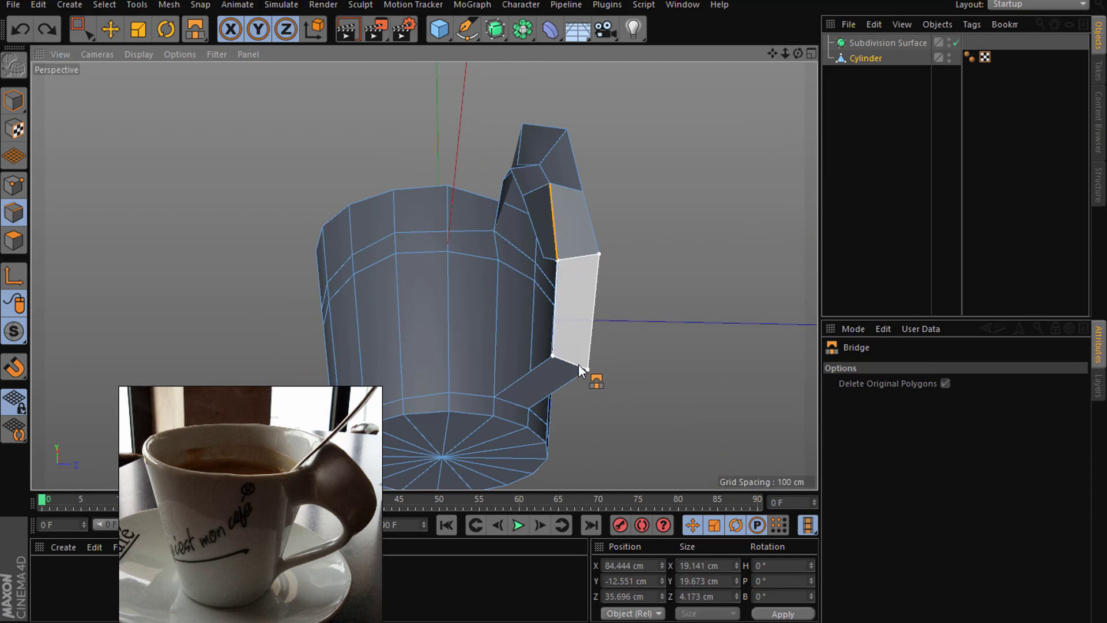
pyautogui.click(112, 35)
# Step: Add a new edge loop across the handle with Loop/Path Cut
pyautogui.press('m')
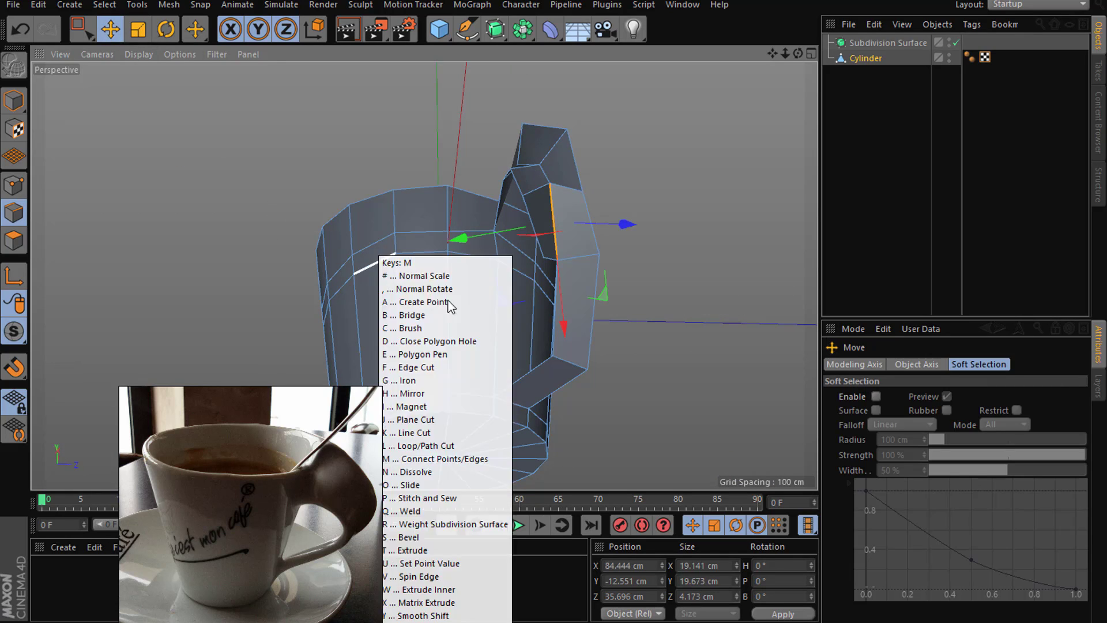
pyautogui.press('l')
pyautogui.click(592, 311)
pyautogui.press('e')
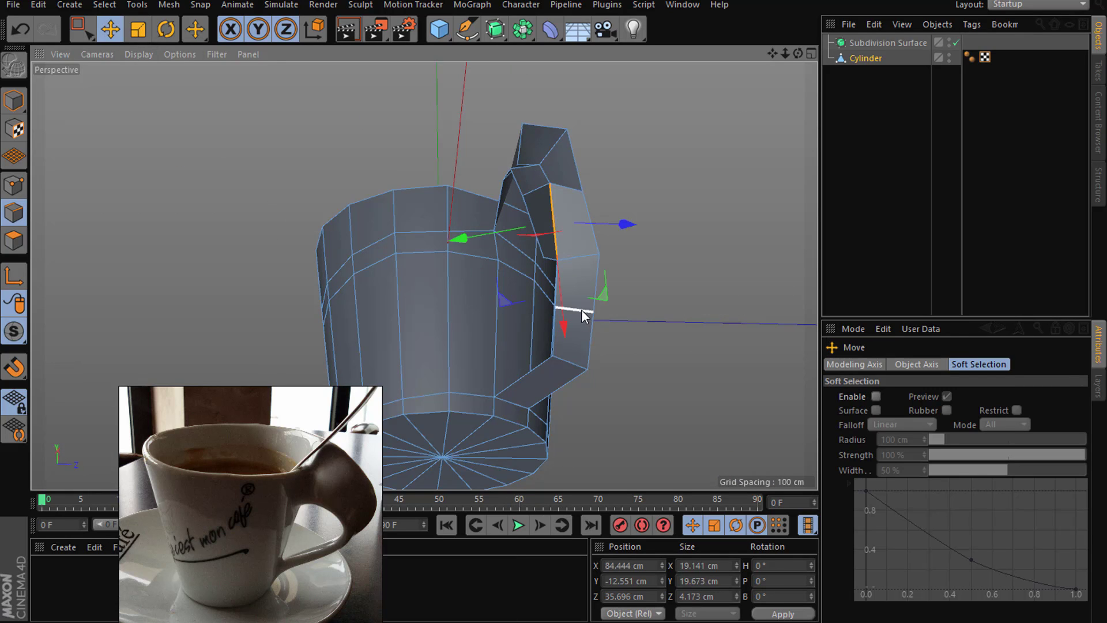
pyautogui.moveTo(797, 53)
pyautogui.mouseDown()
pyautogui.moveTo(424, 276)
pyautogui.moveTo(635, 238)
pyautogui.mouseUp()
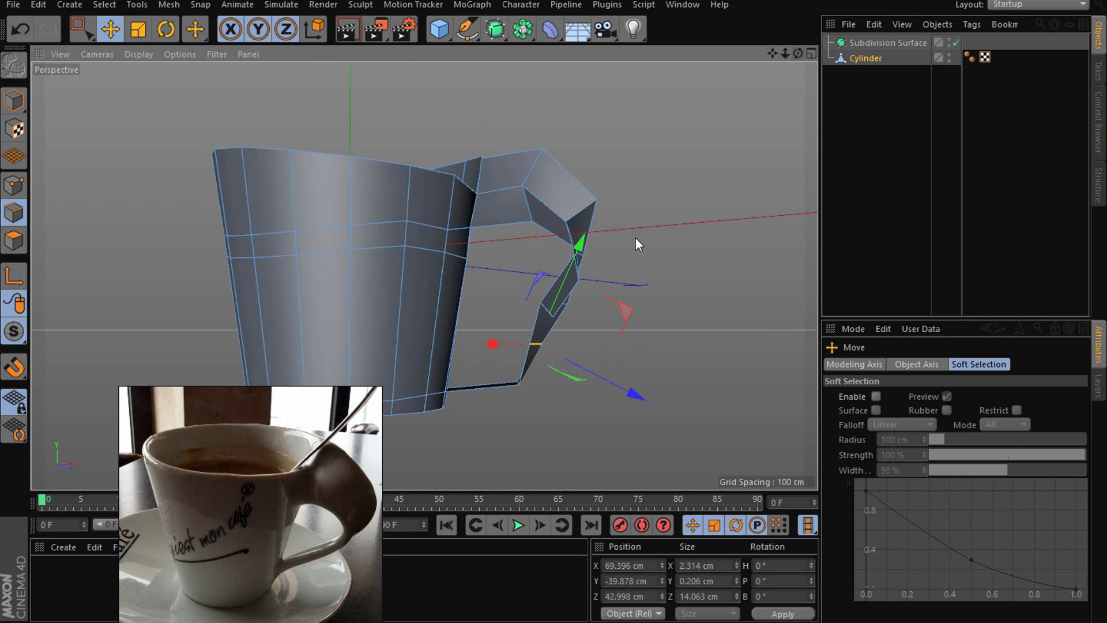
pyautogui.moveTo(631, 282)
pyautogui.keyDown('alt'); pyautogui.mouseDown()
pyautogui.moveTo(568, 220)
pyautogui.moveTo(562, 325)
pyautogui.mouseUp(); pyautogui.keyUp('alt')
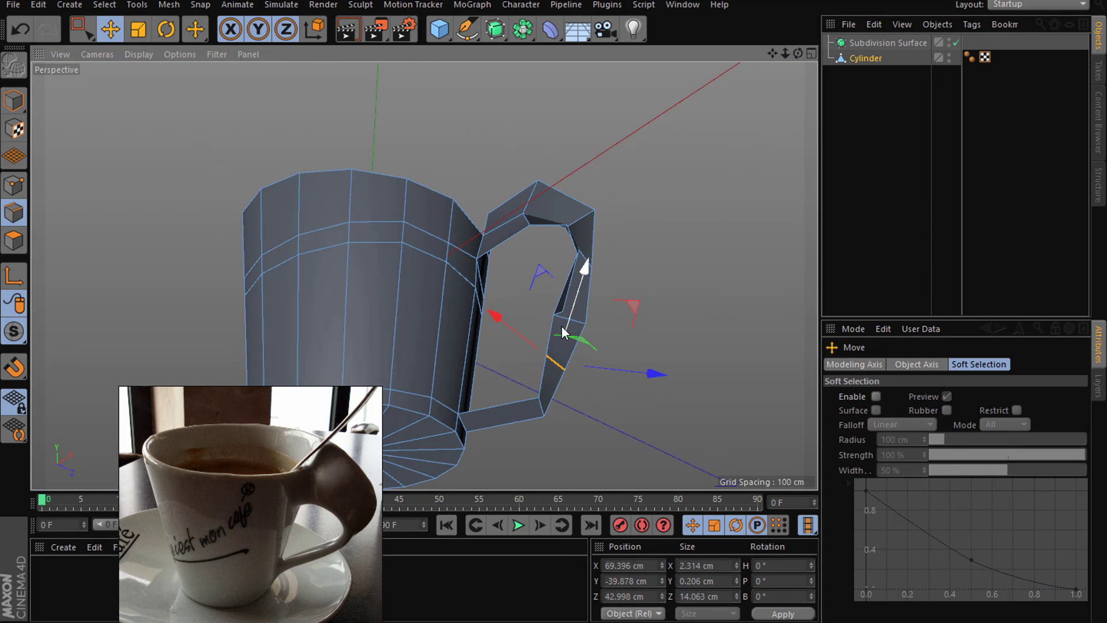
# Step: Push the handle edges outward, moving the short lower edge about 8 cm
pyautogui.click(586, 322)
pyautogui.moveTo(556, 286)
pyautogui.keyDown('alt'); pyautogui.mouseDown()
pyautogui.moveTo(541, 301)
pyautogui.moveTo(602, 425)
pyautogui.moveTo(652, 447)
pyautogui.mouseUp(); pyautogui.keyUp('alt')
pyautogui.keyDown('shift'); pyautogui.click(541, 298); pyautogui.keyUp('shift')
pyautogui.moveTo(588, 282); pyautogui.dragTo(604, 286)
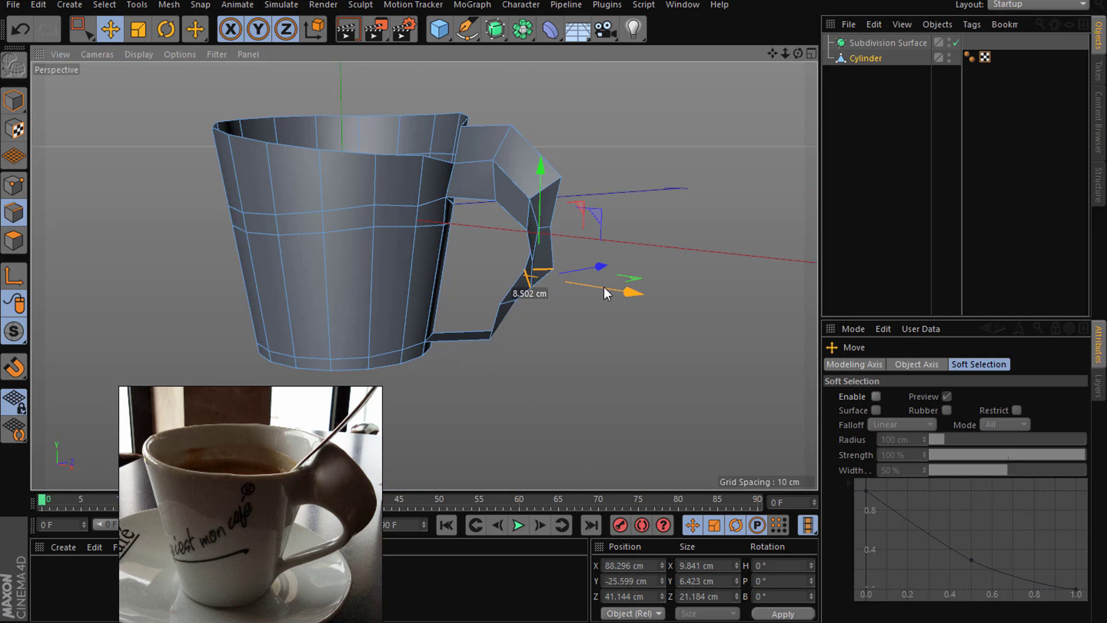
pyautogui.click(513, 299)
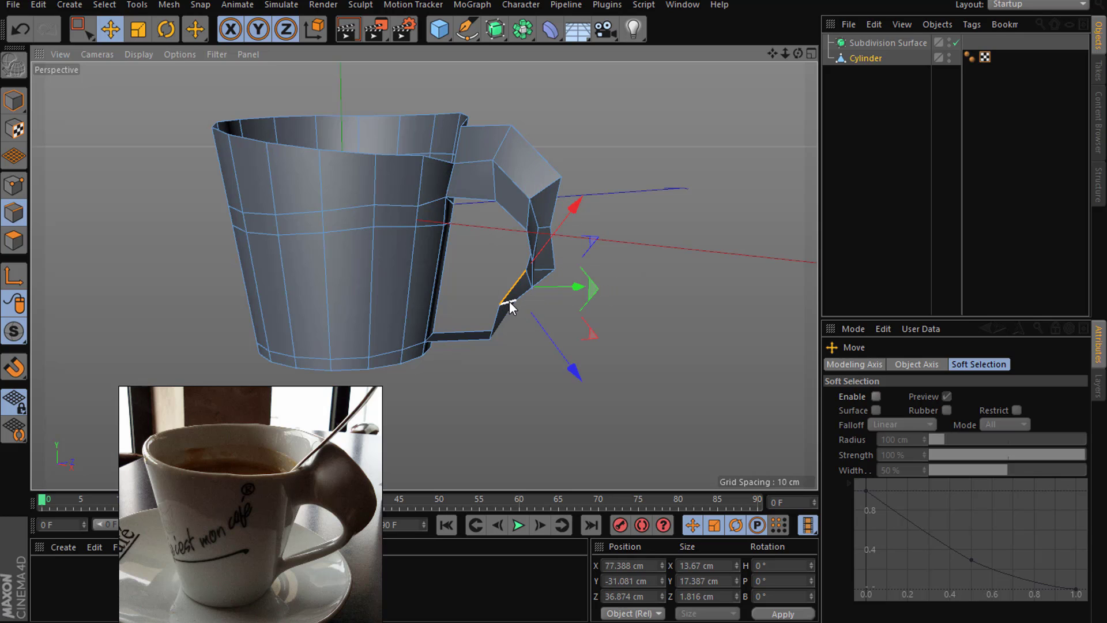
pyautogui.click(510, 301)
pyautogui.moveTo(542, 329); pyautogui.dragTo(572, 355)
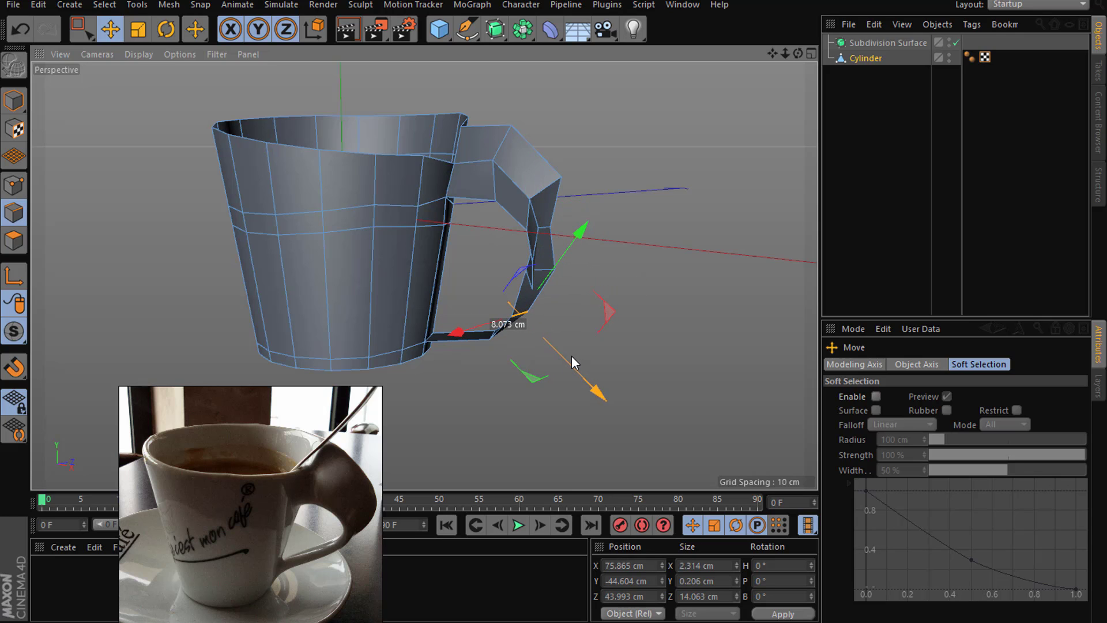
pyautogui.moveTo(614, 299)
pyautogui.keyDown('alt'); pyautogui.mouseDown()
pyautogui.moveTo(510, 173)
pyautogui.moveTo(547, 136)
pyautogui.moveTo(566, 143)
pyautogui.moveTo(607, 263)
pyautogui.mouseUp(); pyautogui.keyUp('alt')
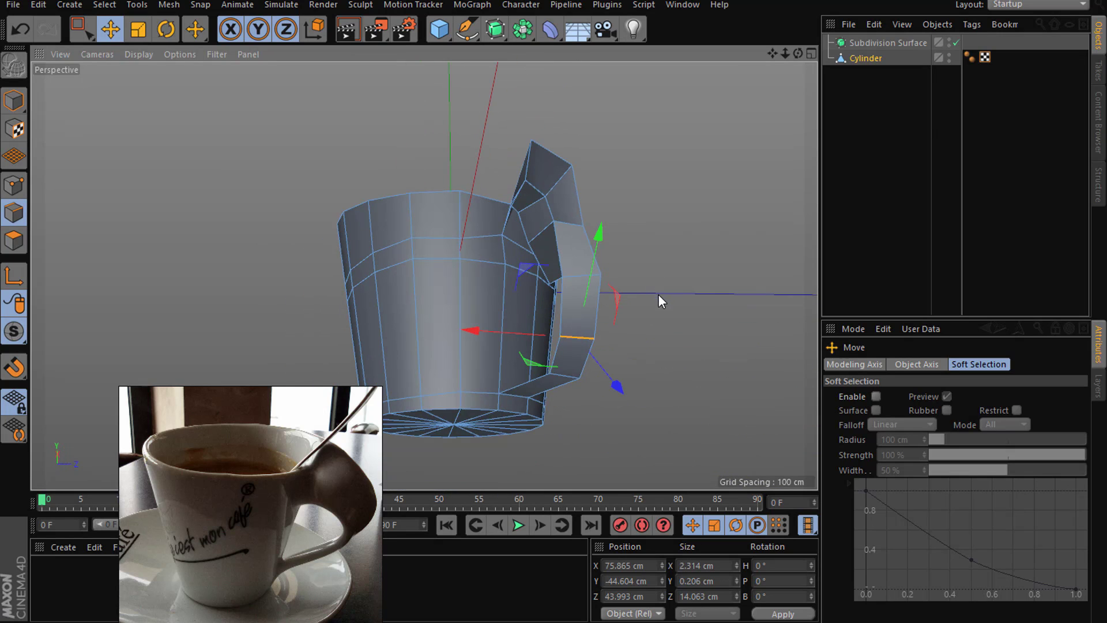
pyautogui.moveTo(659, 294)
pyautogui.keyDown('alt'); pyautogui.mouseDown()
pyautogui.moveTo(665, 222)
pyautogui.moveTo(665, 250)
pyautogui.mouseUp(); pyautogui.keyUp('alt')
pyautogui.rightClick(660, 248)
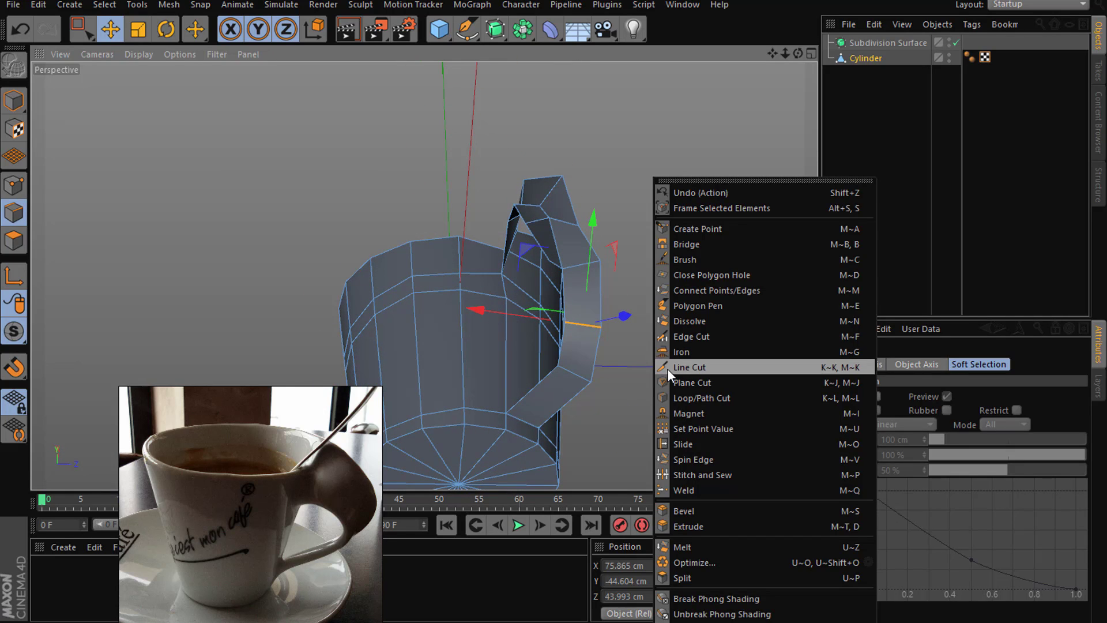
# Step: Bridge the handle's inner gap shut, then begin a line cut at the handle edge
pyautogui.click(689, 367)
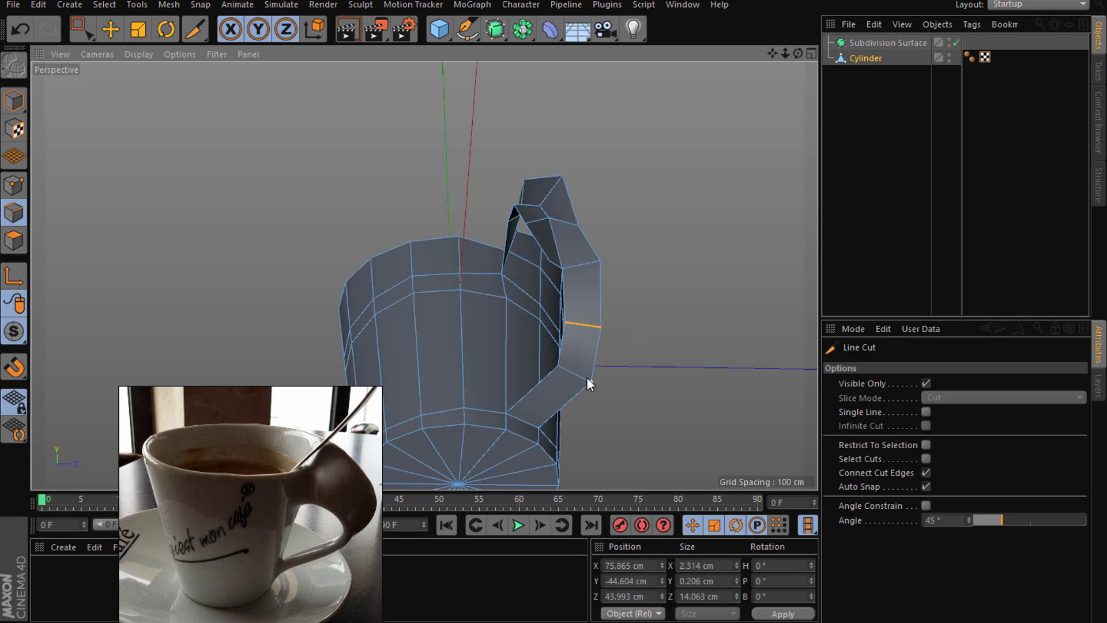
pyautogui.moveTo(798, 53)
pyautogui.mouseDown()
pyautogui.moveTo(424, 276)
pyautogui.moveTo(722, 139)
pyautogui.mouseUp()
pyautogui.rightClick(539, 268)
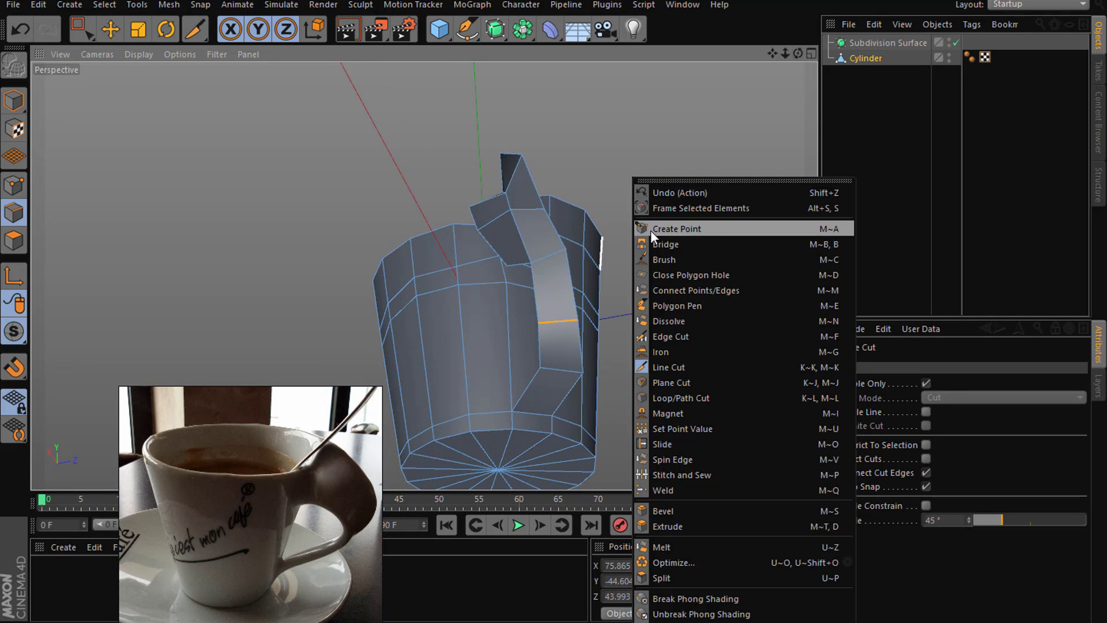
pyautogui.click(658, 240)
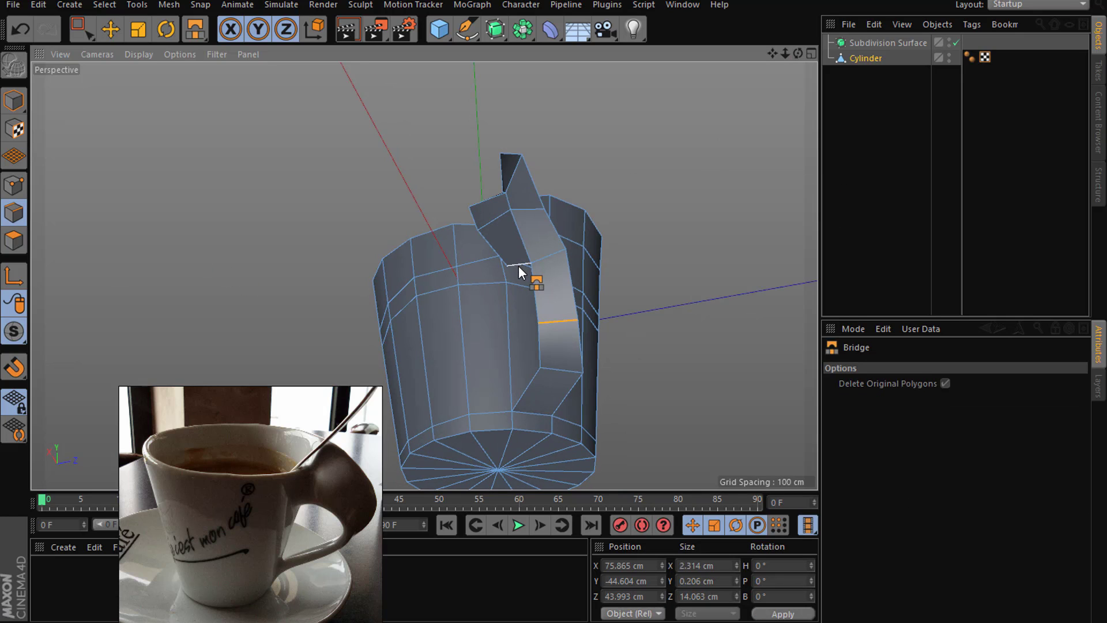
pyautogui.rightClick(693, 310)
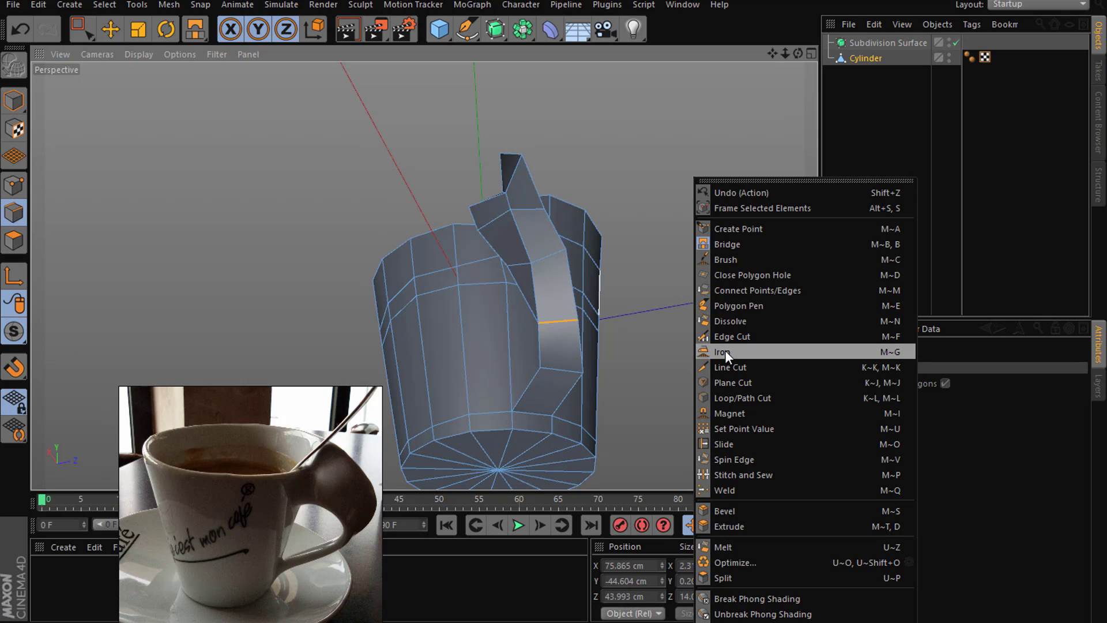
pyautogui.click(725, 367)
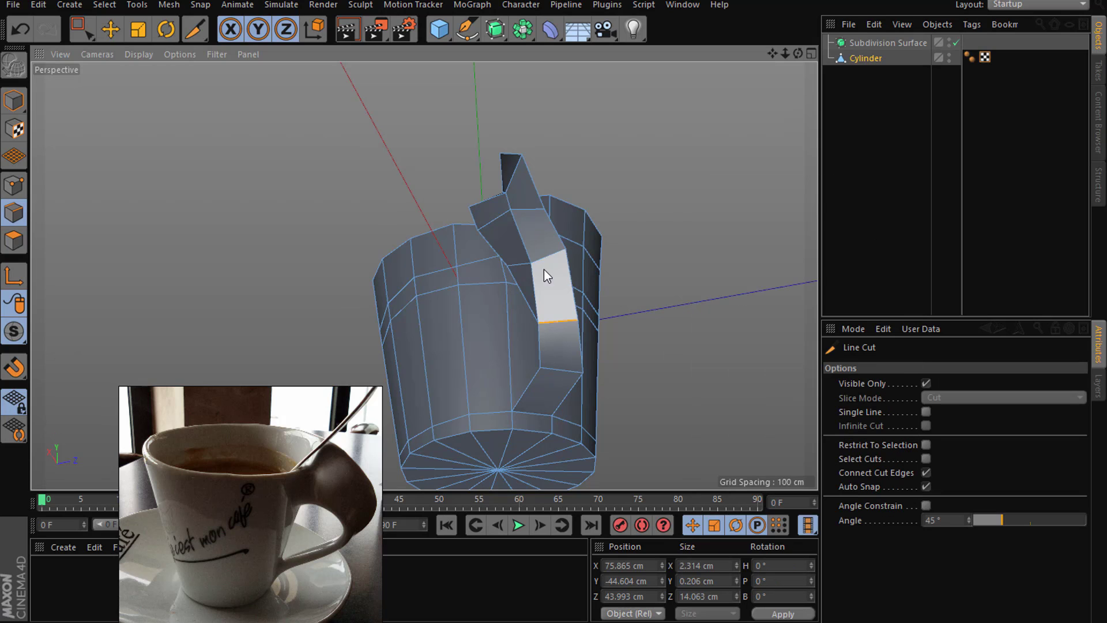
pyautogui.click(557, 322)
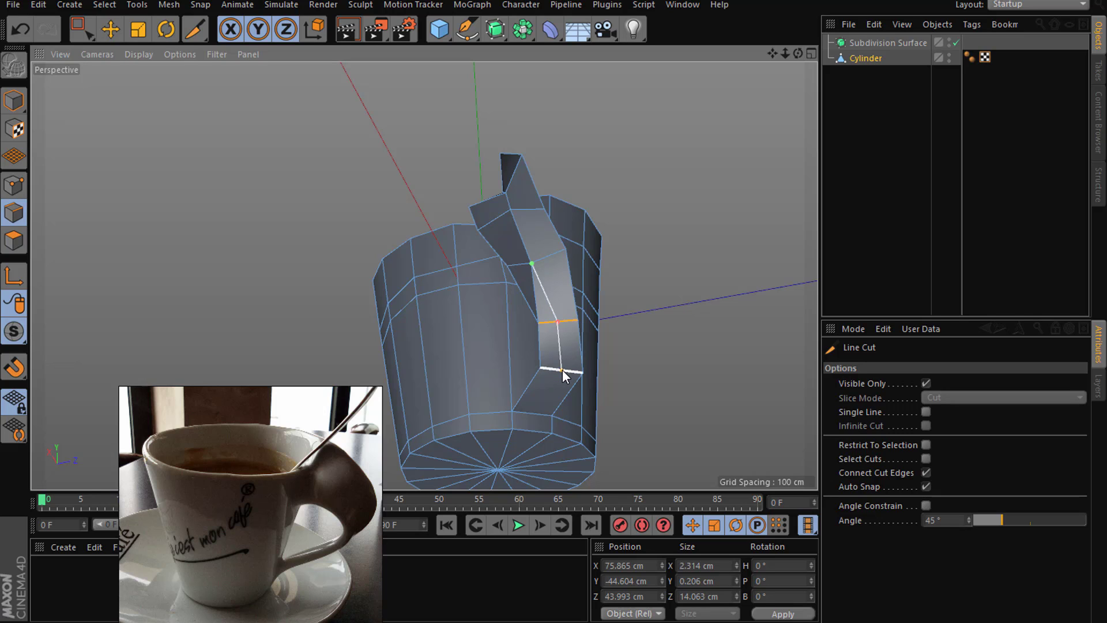
# Step: Line Cut a new edge across the mug handle between two points and commit it
pyautogui.click(562, 370)
pyautogui.click(531, 415)
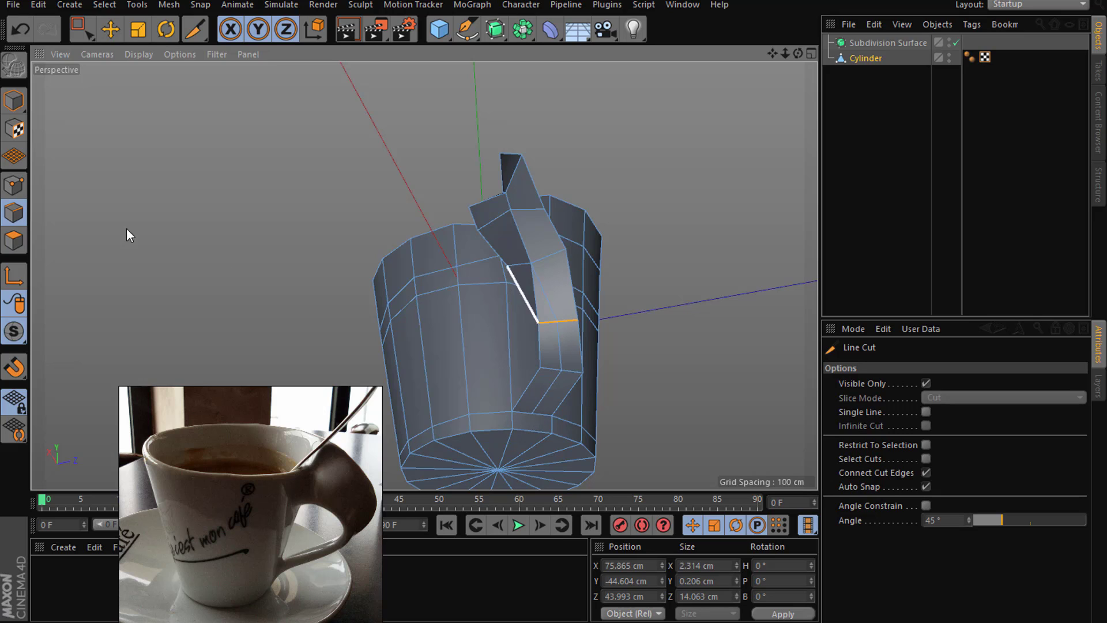
pyautogui.click(115, 33)
# Step: Clear the edge selection and select edges on the mug handle
pyautogui.rightClick(692, 256)
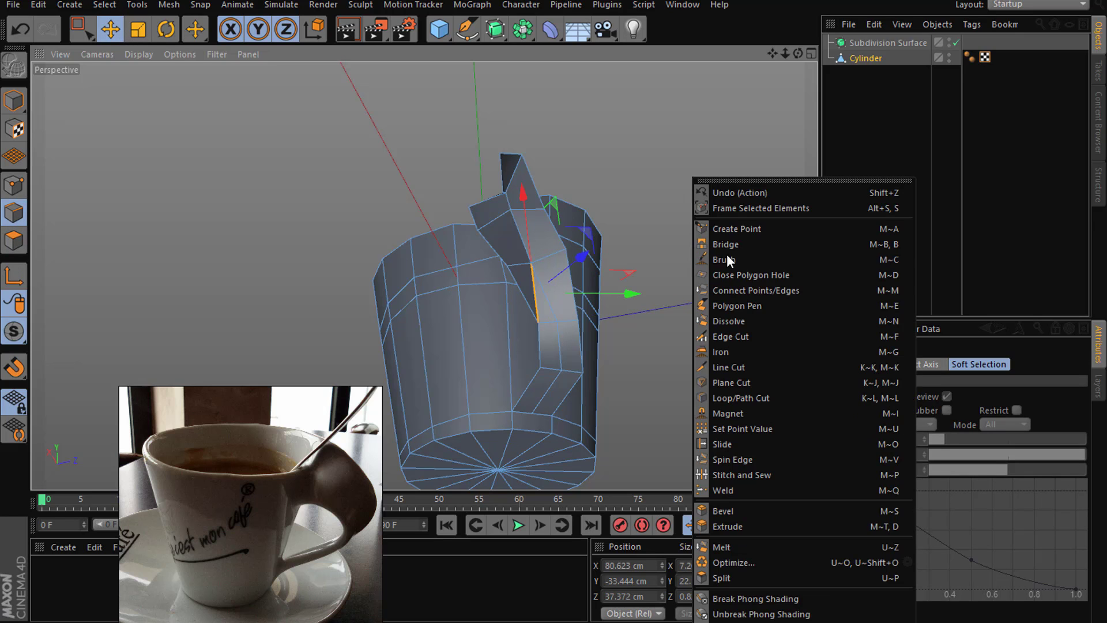
pyautogui.click(725, 316)
pyautogui.moveTo(783, 52); pyautogui.dragTo(784, 55)
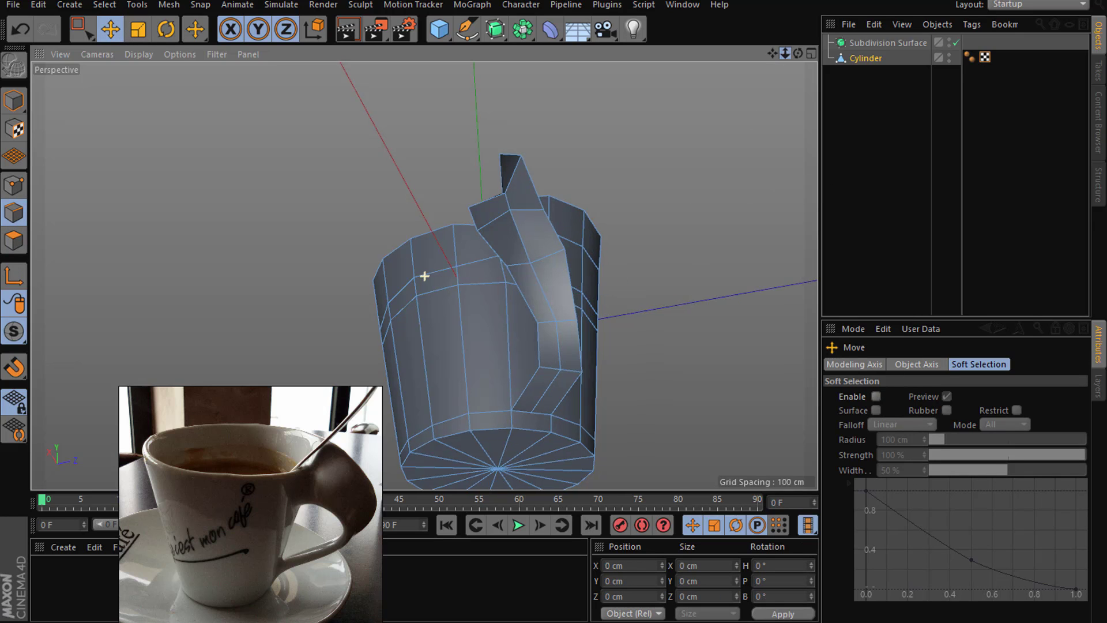
pyautogui.keyDown('alt'); pyautogui.moveTo(424, 272); pyautogui.dragTo(425, 271); pyautogui.keyUp('alt')
pyautogui.click(514, 248)
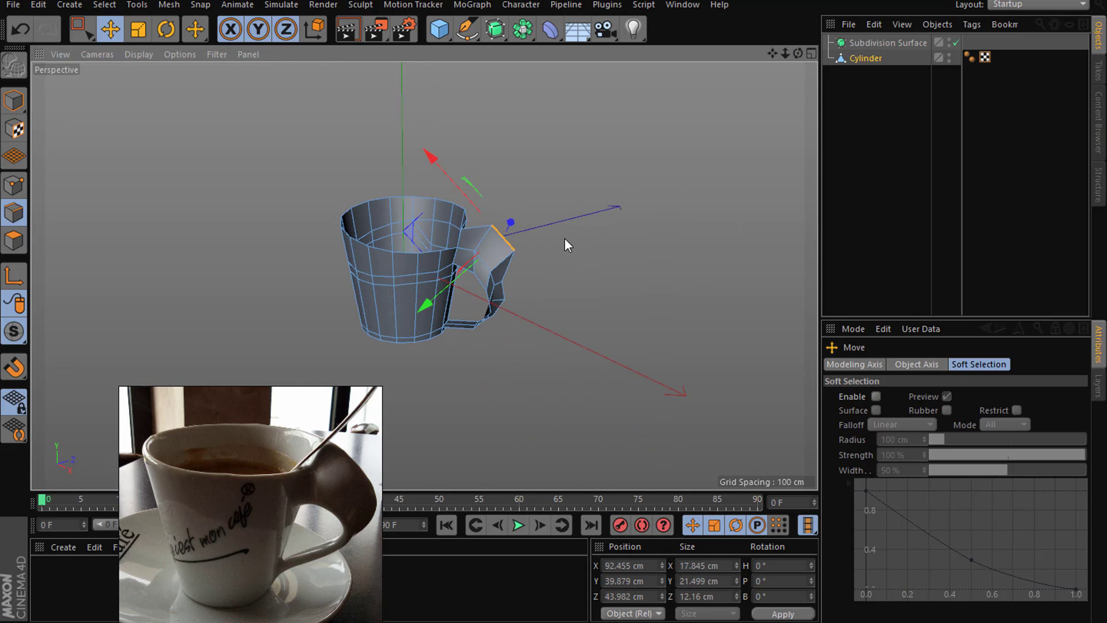
pyautogui.keyDown('alt'); pyautogui.moveTo(572, 257); pyautogui.dragTo(531, 175); pyautogui.keyUp('alt')
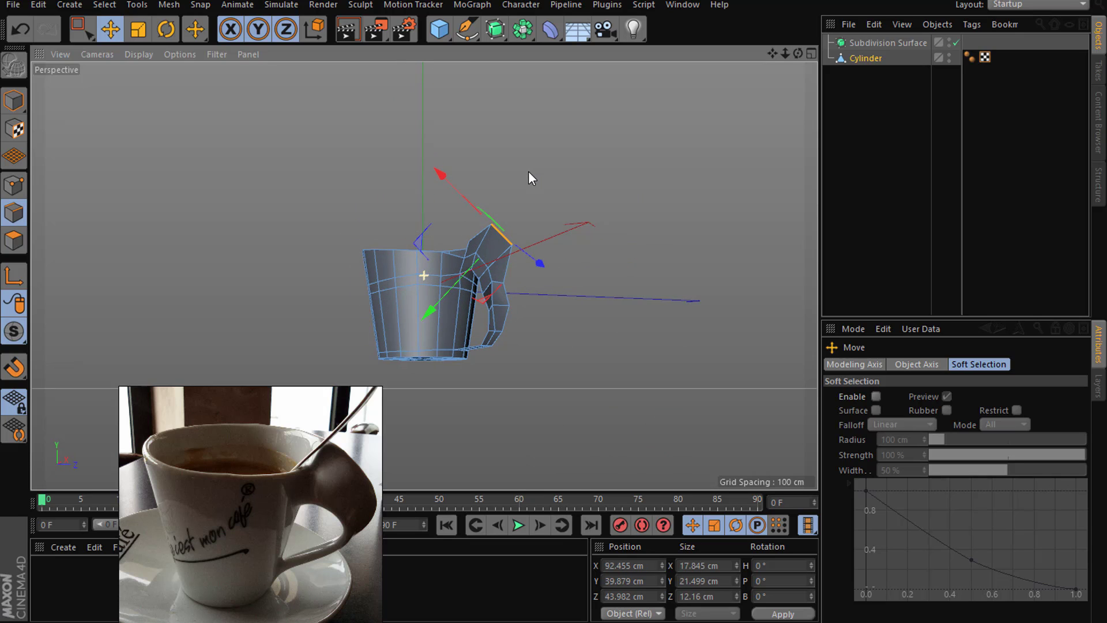
pyautogui.click(504, 289)
# Step: In Points mode, move a handle point and lower a rim point slightly along Y
pyautogui.click(14, 185)
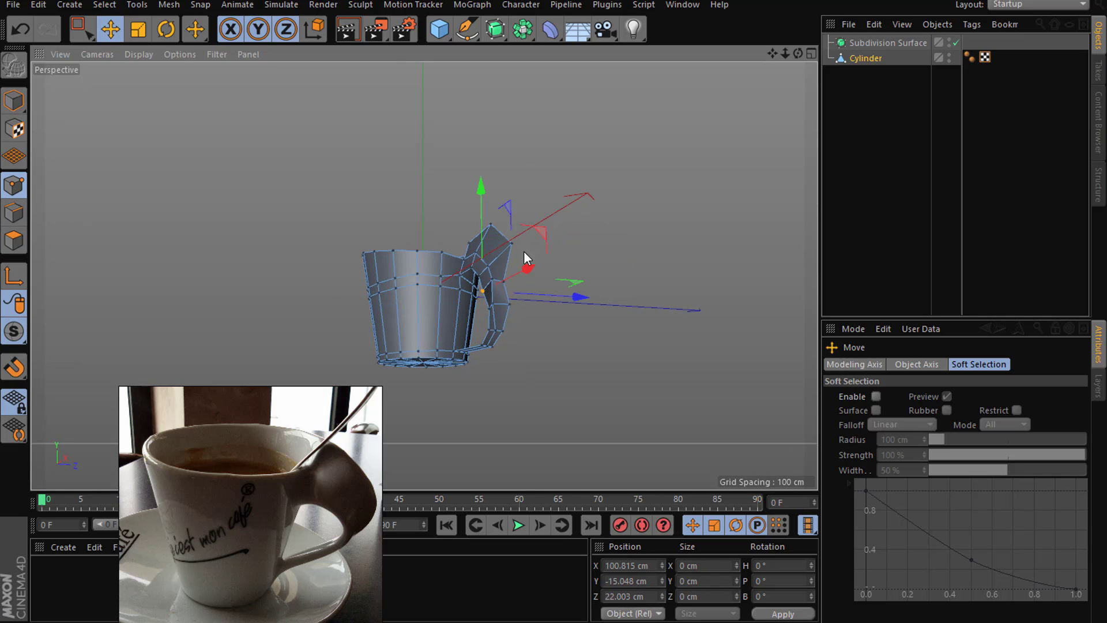
pyautogui.click(502, 282)
pyautogui.moveTo(542, 302)
pyautogui.mouseDown()
pyautogui.moveTo(557, 296)
pyautogui.moveTo(462, 318)
pyautogui.moveTo(534, 322)
pyautogui.mouseUp()
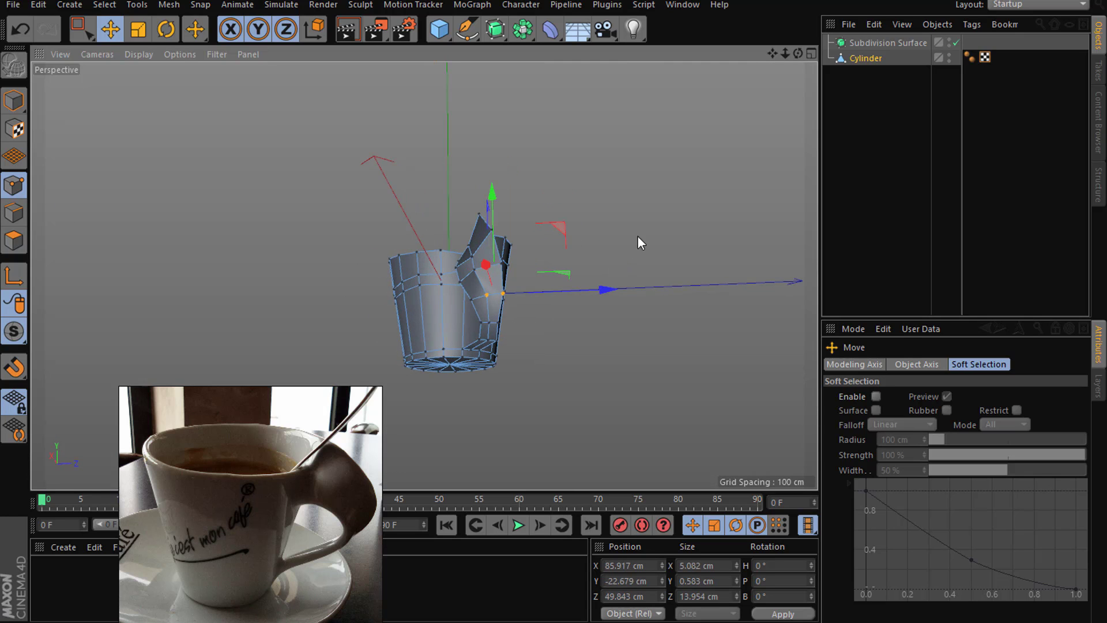
pyautogui.moveTo(638, 235)
pyautogui.keyDown('alt'); pyautogui.mouseDown()
pyautogui.moveTo(645, 265)
pyautogui.moveTo(738, 327)
pyautogui.moveTo(768, 306)
pyautogui.moveTo(796, 256)
pyautogui.moveTo(787, 314)
pyautogui.moveTo(694, 322)
pyautogui.moveTo(667, 263)
pyautogui.moveTo(692, 248)
pyautogui.moveTo(718, 279)
pyautogui.mouseUp(); pyautogui.keyUp('alt')
pyautogui.click(441, 250)
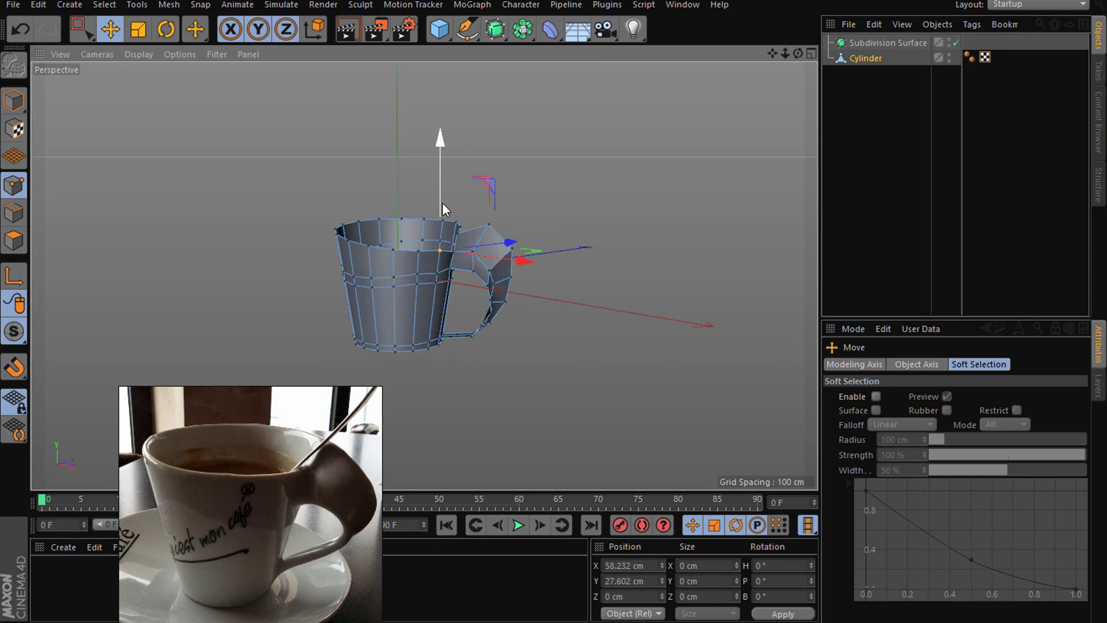
pyautogui.moveTo(442, 203); pyautogui.dragTo(441, 205)
# Step: Switch to Polygons mode and orbit to check the mug's shape
pyautogui.moveTo(547, 193)
pyautogui.keyDown('alt'); pyautogui.mouseDown()
pyautogui.moveTo(521, 125)
pyautogui.moveTo(454, 109)
pyautogui.moveTo(496, 116)
pyautogui.mouseUp(); pyautogui.keyUp('alt')
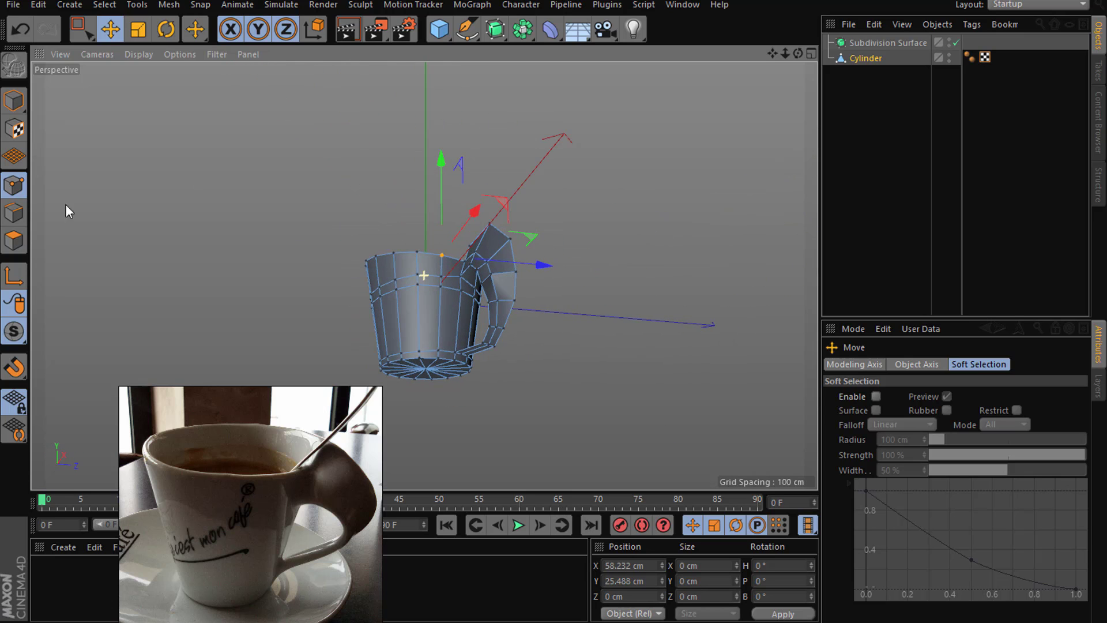
pyautogui.click(14, 240)
pyautogui.moveTo(346, 280)
pyautogui.keyDown('alt'); pyautogui.mouseDown()
pyautogui.moveTo(421, 371)
pyautogui.moveTo(367, 320)
pyautogui.moveTo(300, 322)
pyautogui.mouseUp(); pyautogui.keyUp('alt')
pyautogui.rightClick(299, 322)
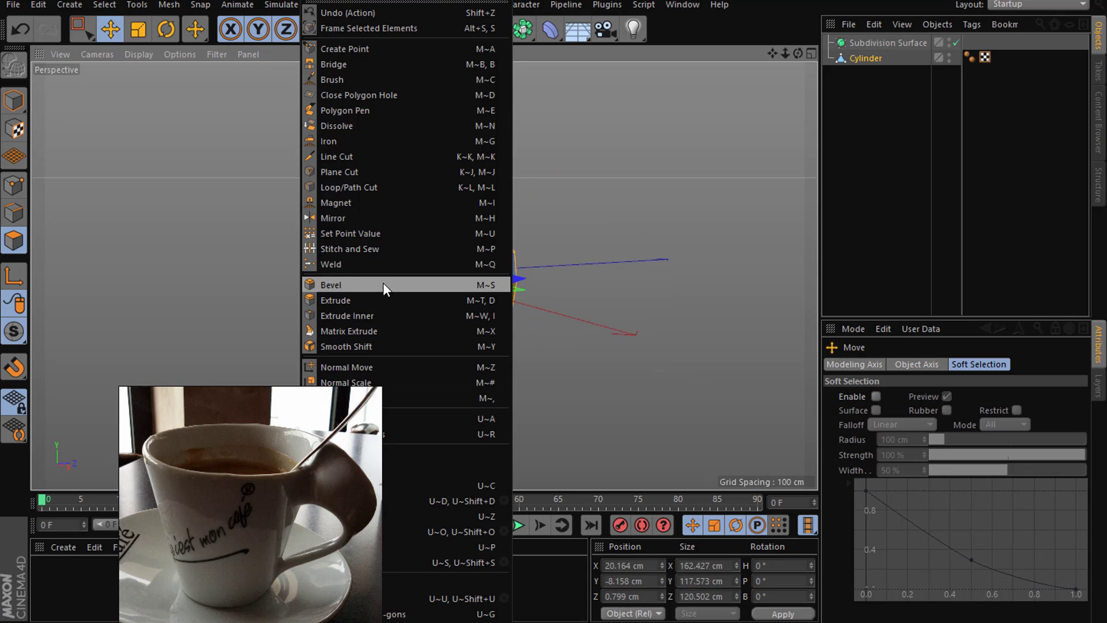
pyautogui.click(281, 441)
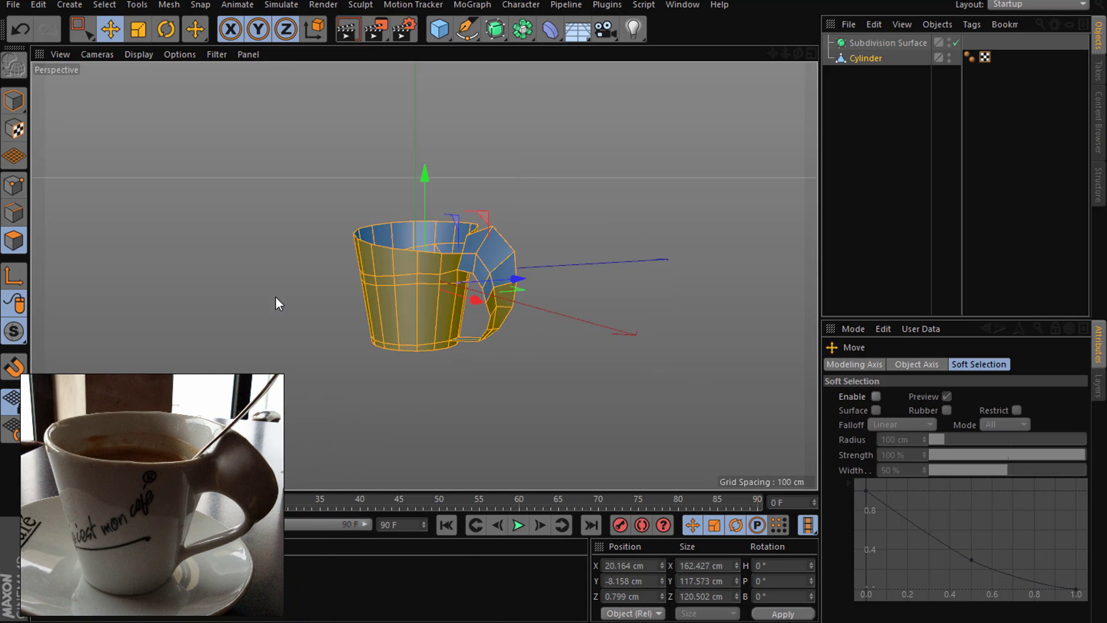
pyautogui.rightClick(288, 323)
pyautogui.click(368, 413)
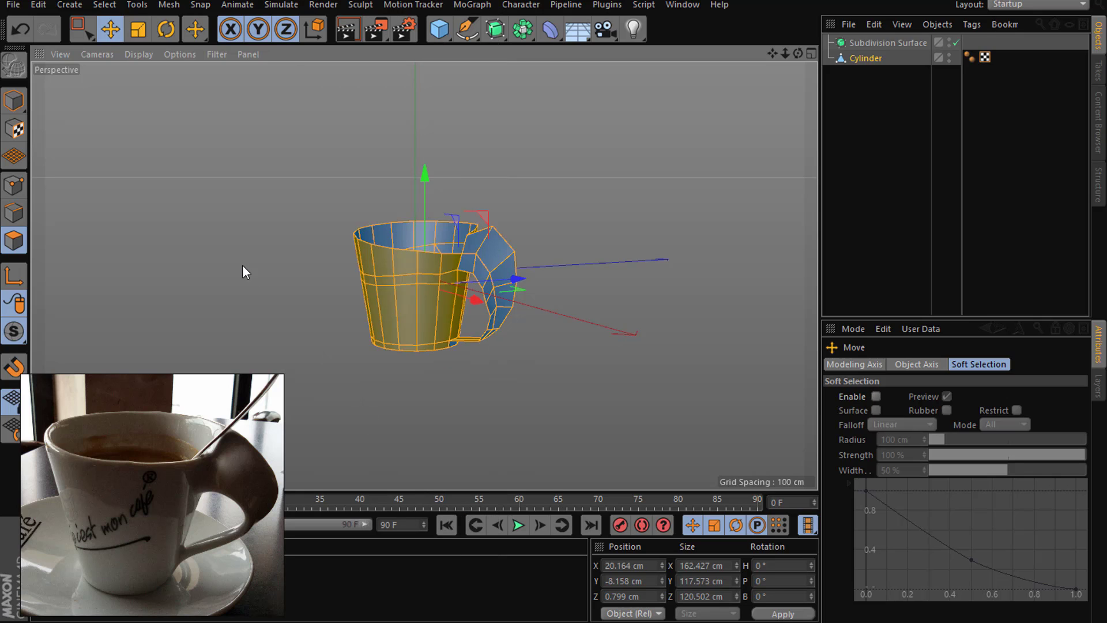
pyautogui.rightClick(196, 209)
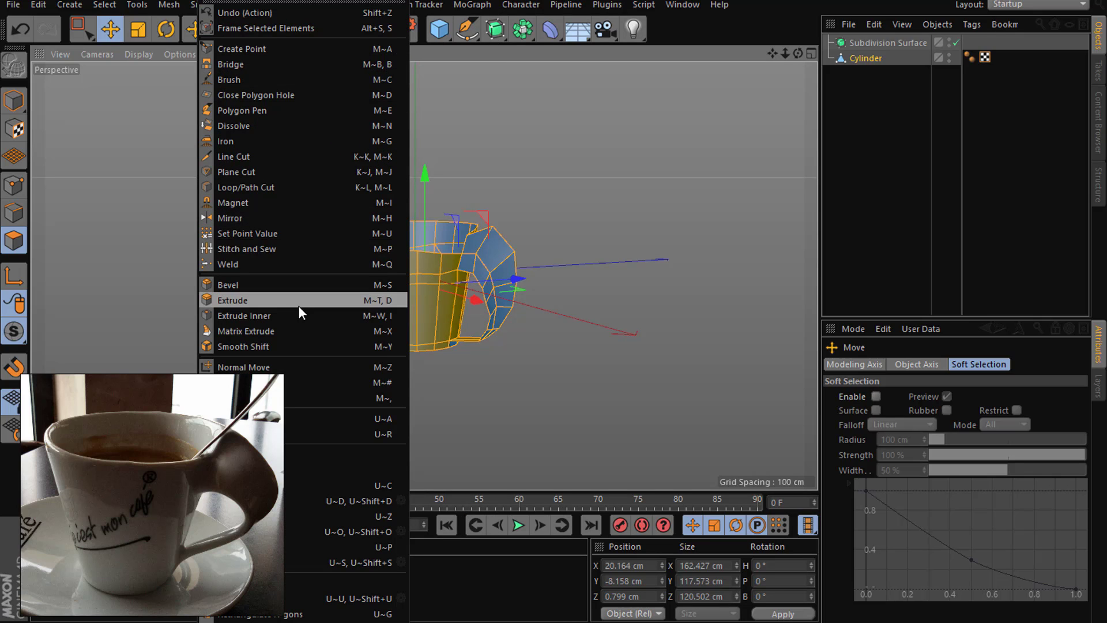
pyautogui.click(281, 303)
pyautogui.click(1028, 458)
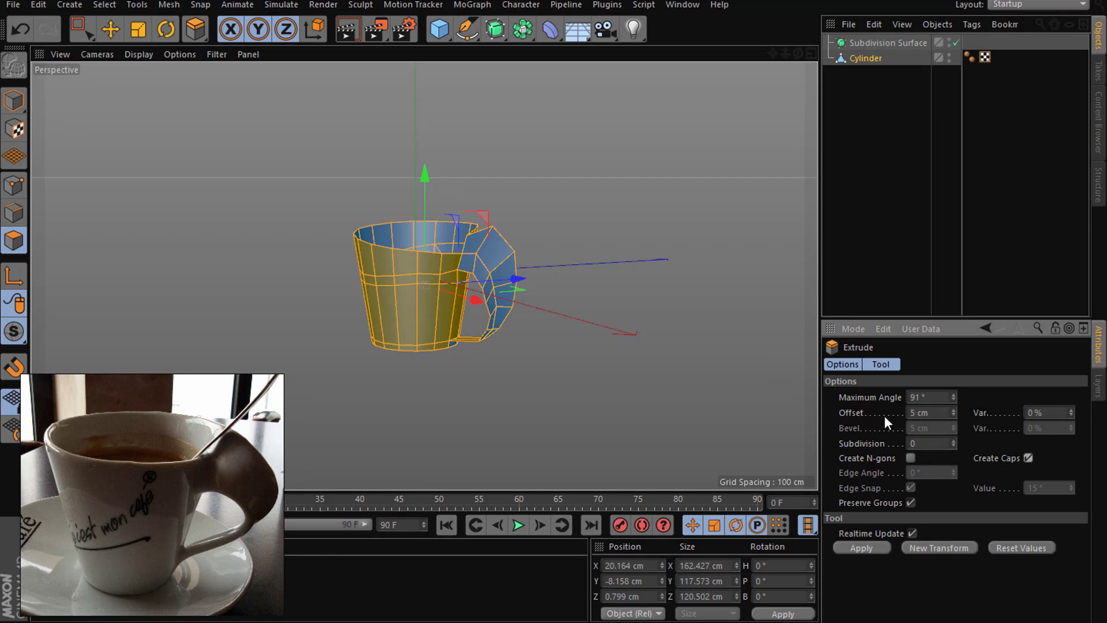
pyautogui.moveTo(358, 314); pyautogui.dragTo(404, 313)
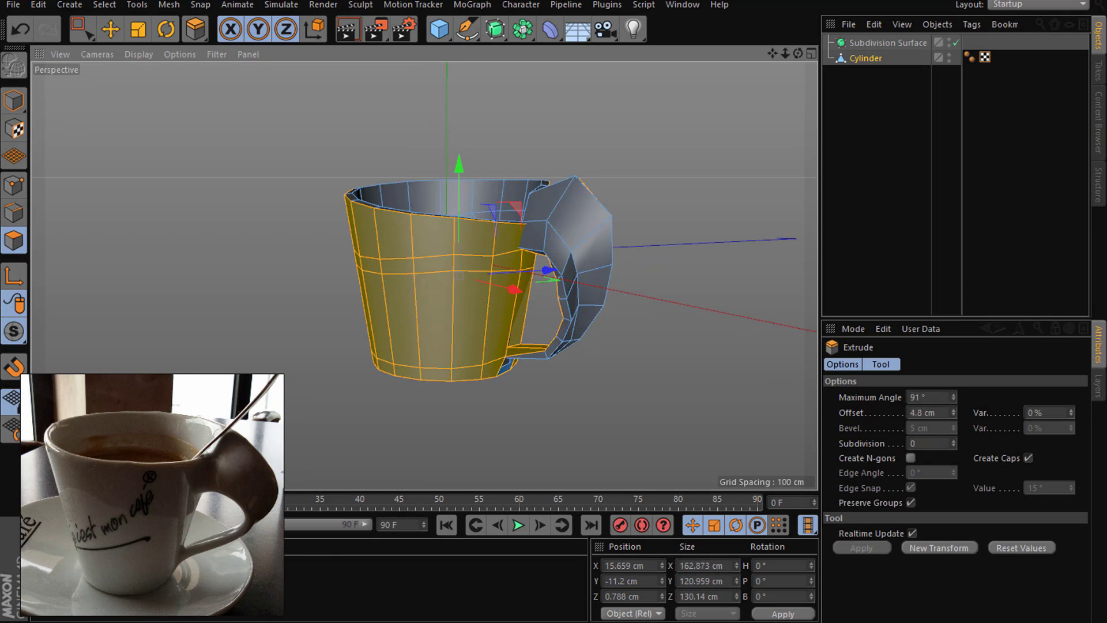
pyautogui.hotkey('ctrl', 'z')
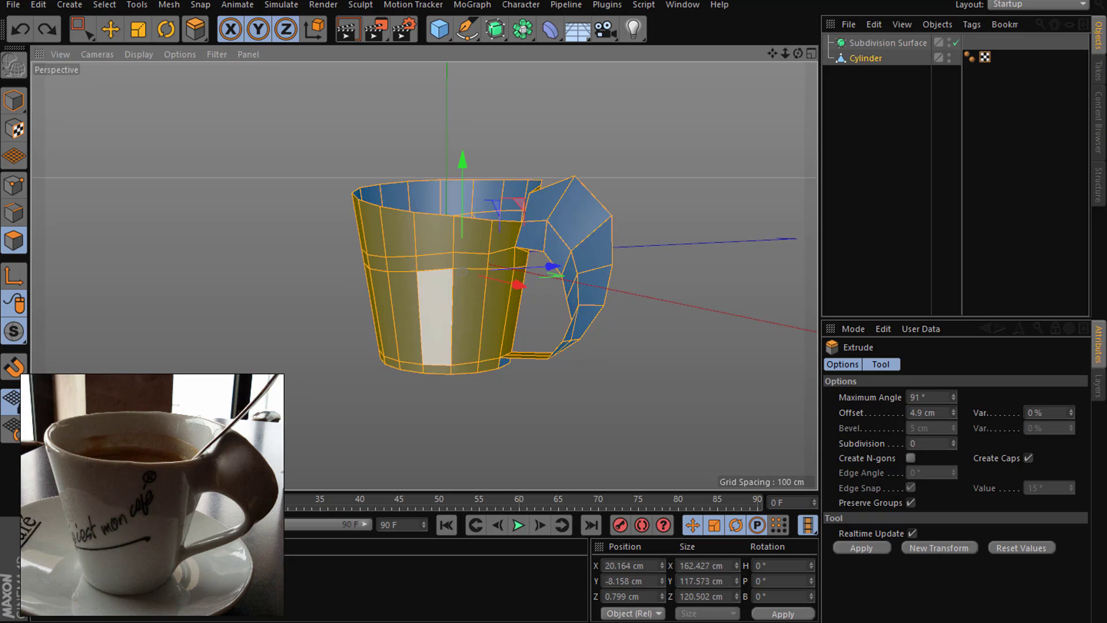
pyautogui.hotkey('ctrl', 'z')
pyautogui.hotkey('ctrl', 'z')
pyautogui.hotkey('ctrl', 'z')
pyautogui.click(235, 5)
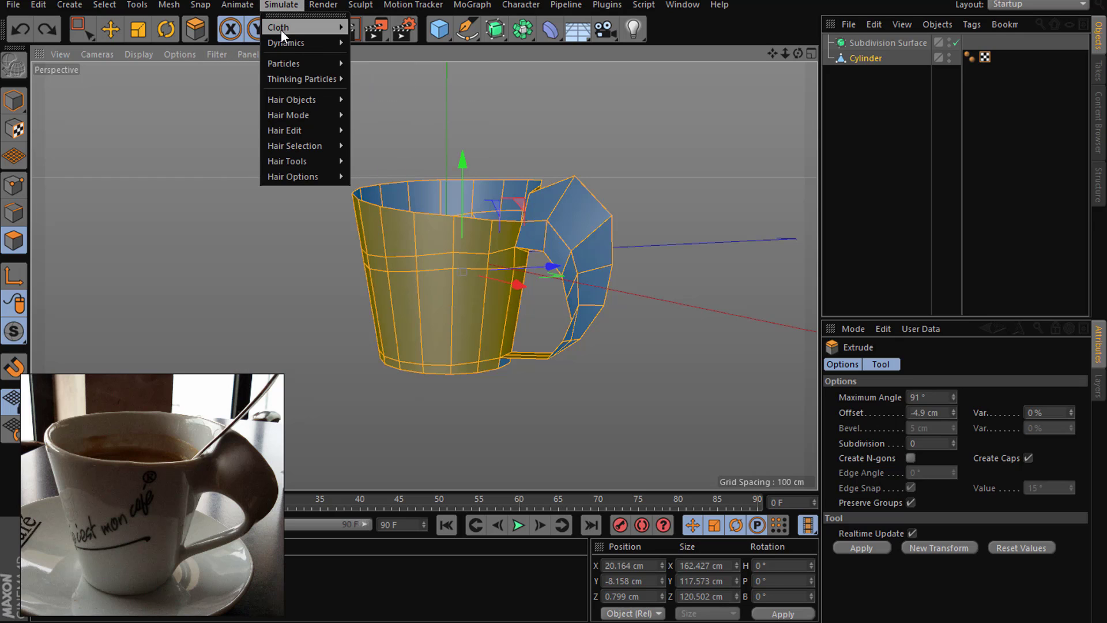
# Step: Add a Cloth Surface and nest the Cylinder inside it
pyautogui.moveTo(278, 27)
pyautogui.click(392, 33)
pyautogui.moveTo(867, 73); pyautogui.dragTo(864, 44)
pyautogui.click(129, 177)
pyautogui.click(19, 102)
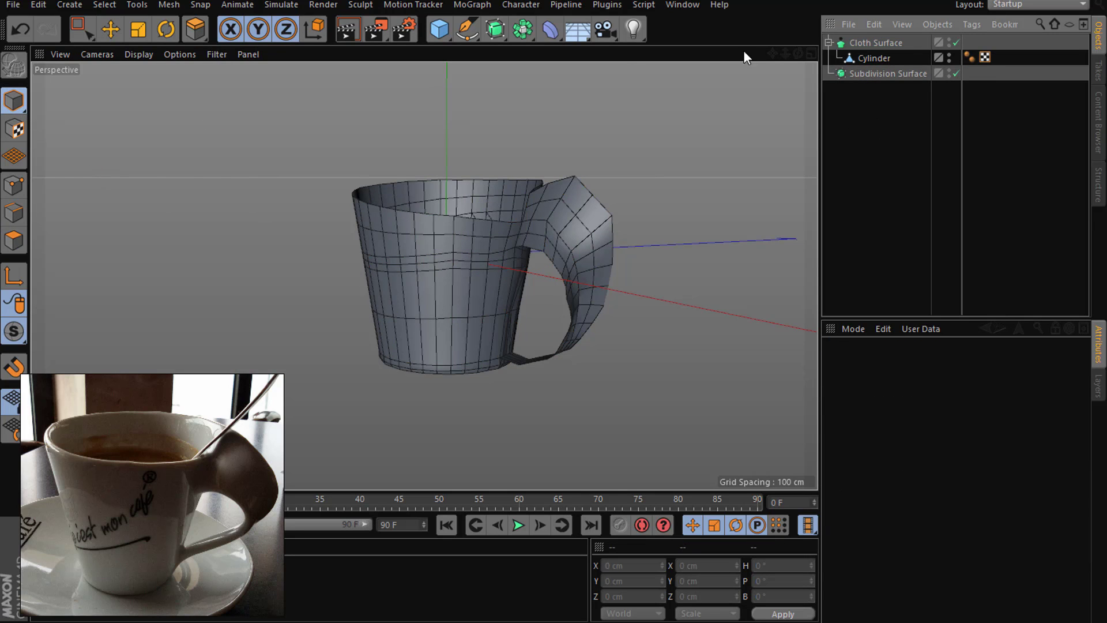
# Step: Set Cloth Surface Subdivisions 0 and Thickness 7 cm, and nest it under Subdivision Surface
pyautogui.click(881, 46)
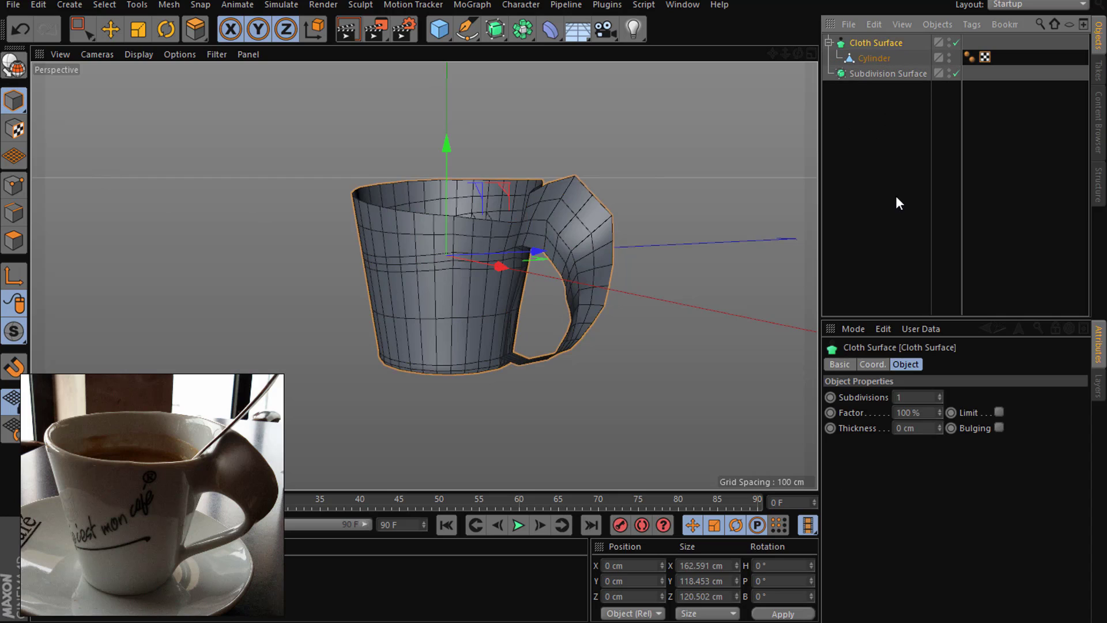
pyautogui.click(939, 400)
pyautogui.moveTo(940, 428); pyautogui.dragTo(939, 423)
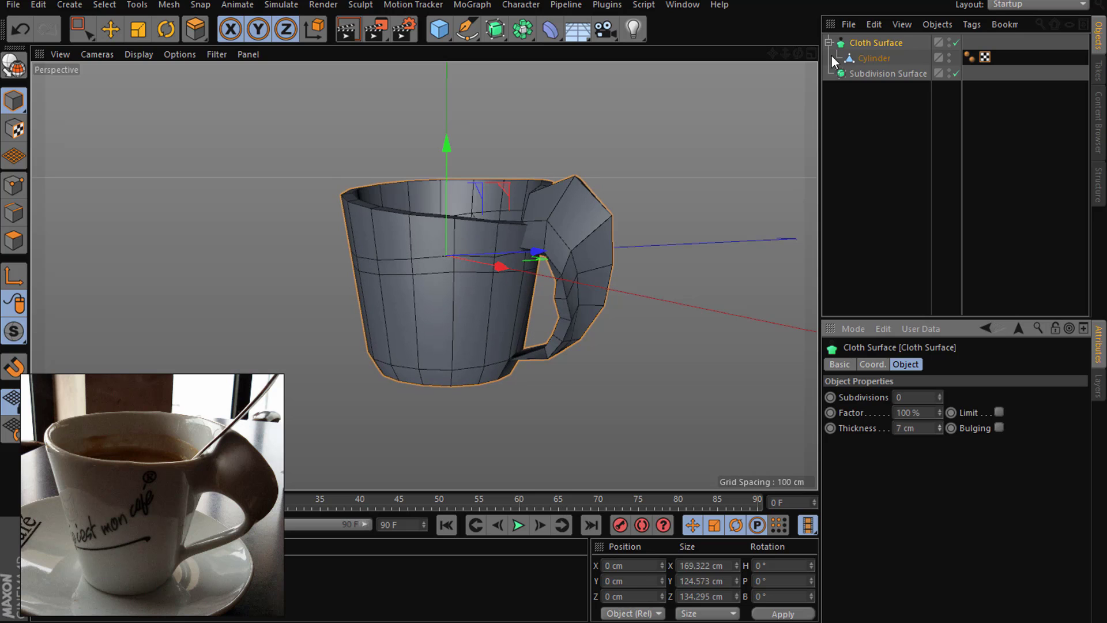
pyautogui.moveTo(868, 51); pyautogui.dragTo(872, 74)
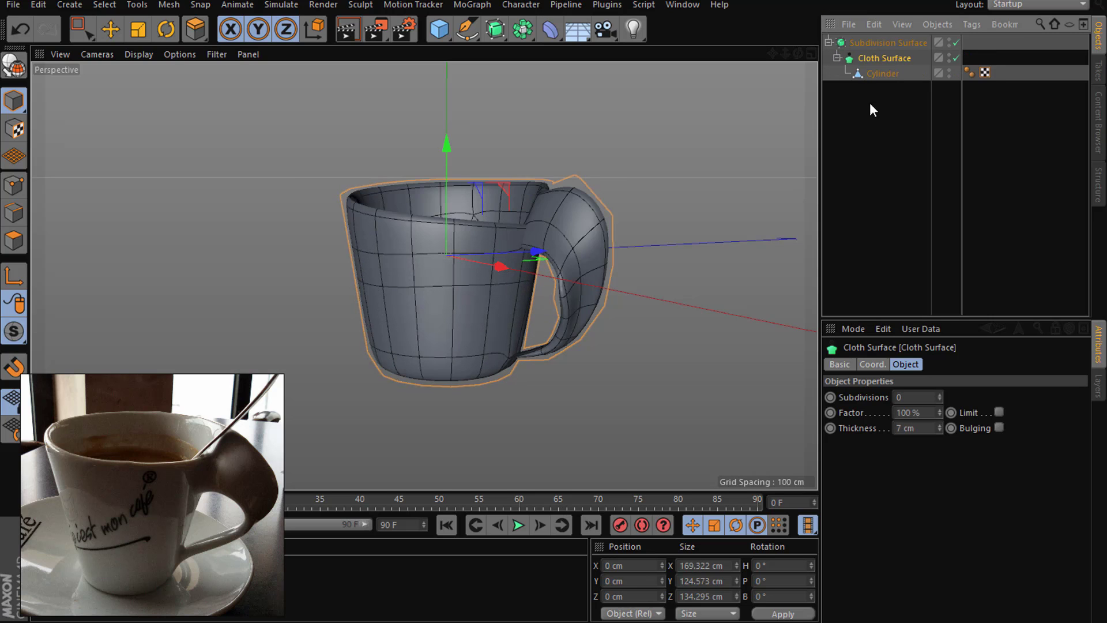
pyautogui.click(790, 105)
pyautogui.moveTo(798, 53); pyautogui.dragTo(424, 275)
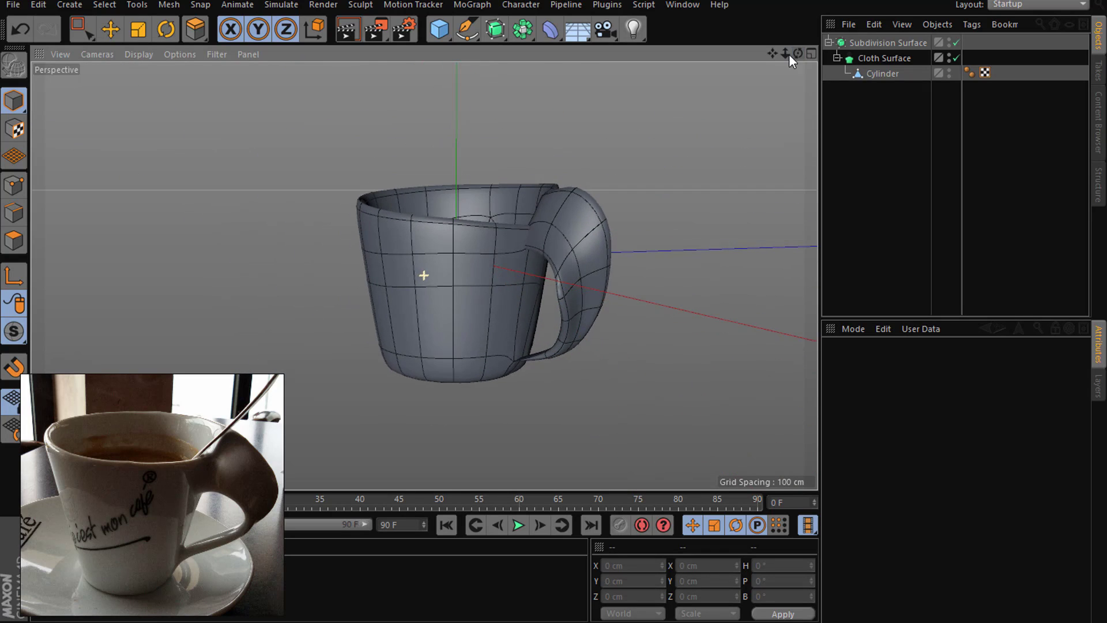
pyautogui.moveTo(423, 275); pyautogui.dragTo(798, 53)
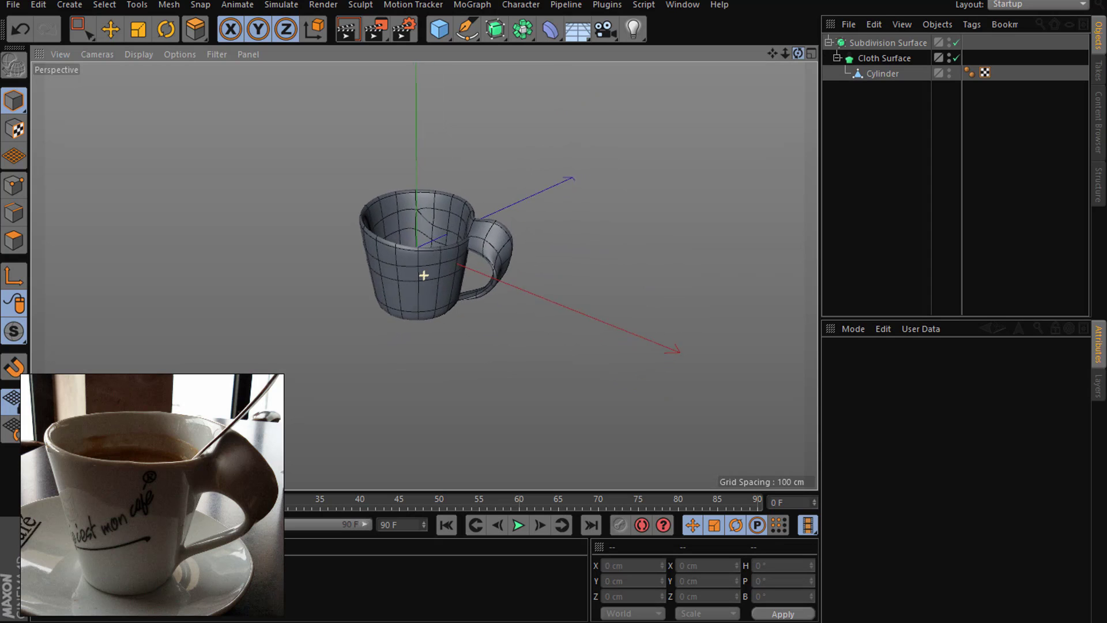
# Step: Change the Cloth Surface thickness to -12 cm
pyautogui.click(871, 80)
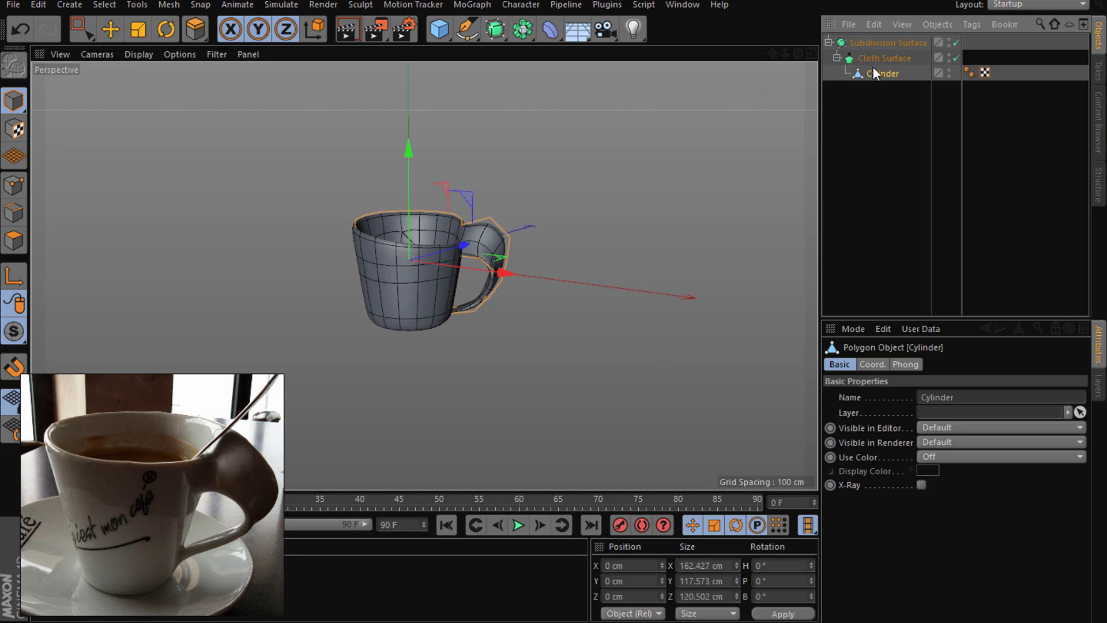
pyautogui.click(14, 213)
pyautogui.scroll(3, 354, 219)
pyautogui.scroll(2, 354, 219)
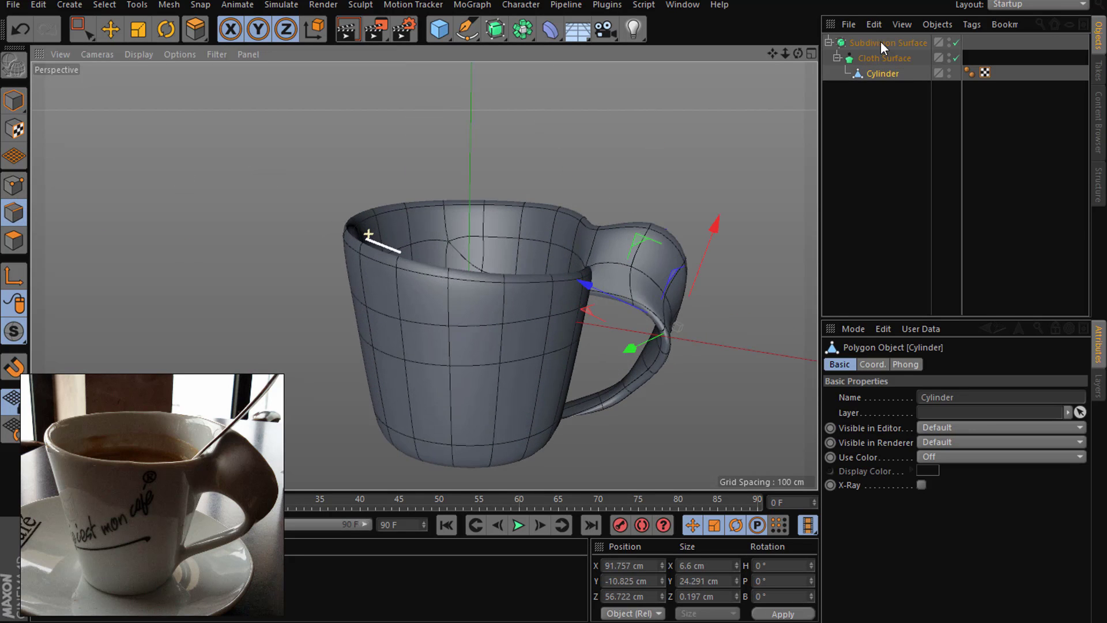
pyautogui.click(884, 46)
pyautogui.click(883, 58)
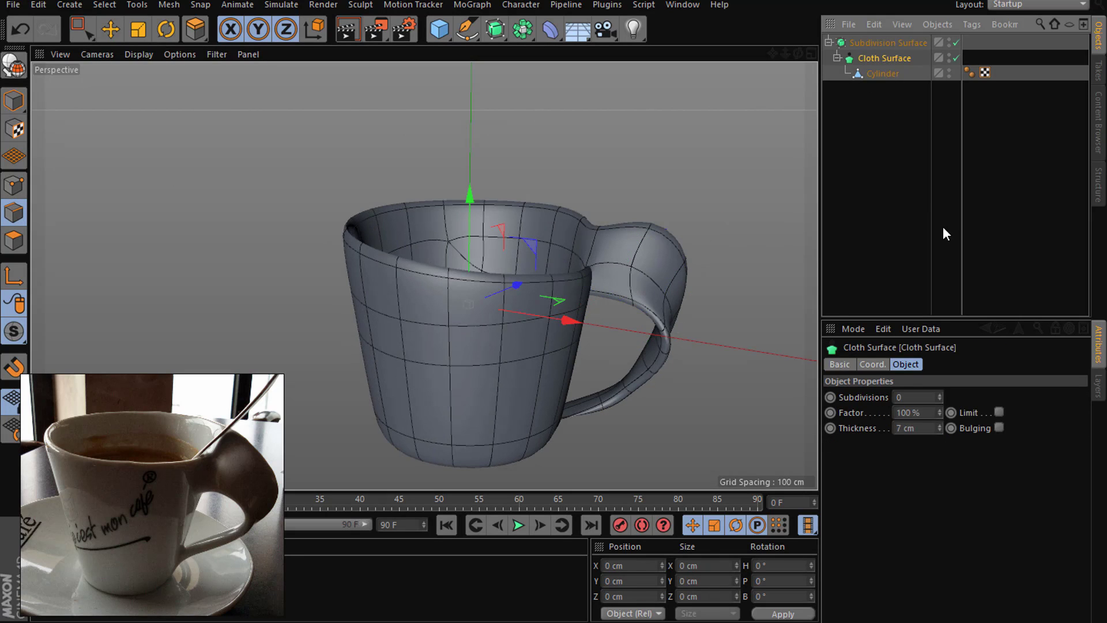
pyautogui.moveTo(940, 426)
pyautogui.mouseDown()
pyautogui.moveTo(940, 443)
pyautogui.moveTo(940, 417)
pyautogui.moveTo(940, 431)
pyautogui.mouseUp()
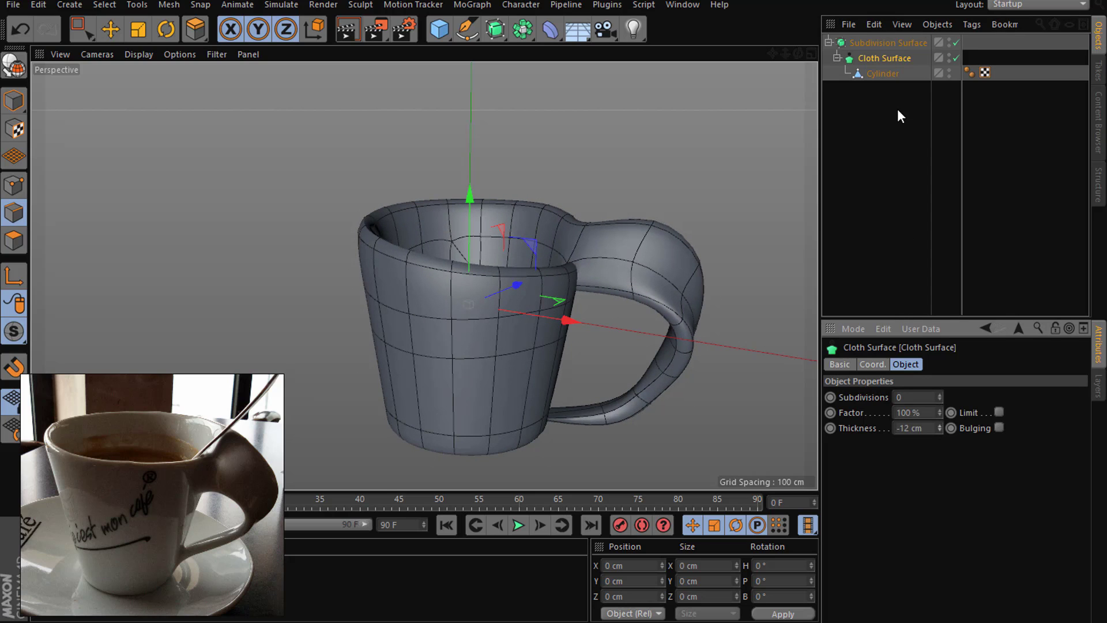
# Step: Move the Cylinder out of the Cloth Surface to the root
pyautogui.click(881, 72)
pyautogui.press('d')
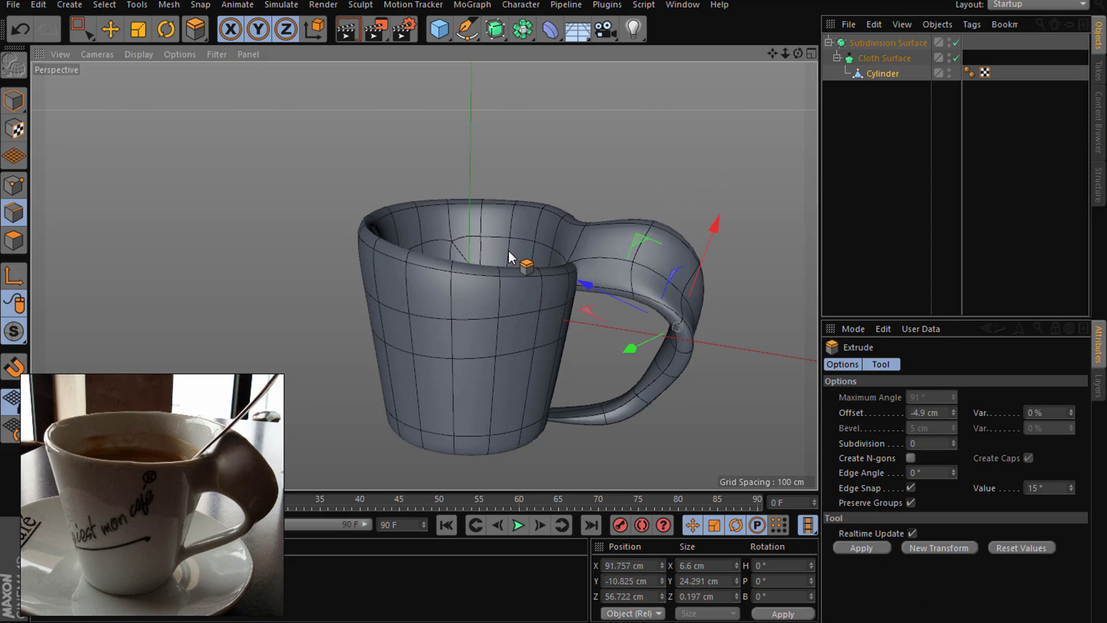
pyautogui.moveTo(877, 73); pyautogui.dragTo(853, 110)
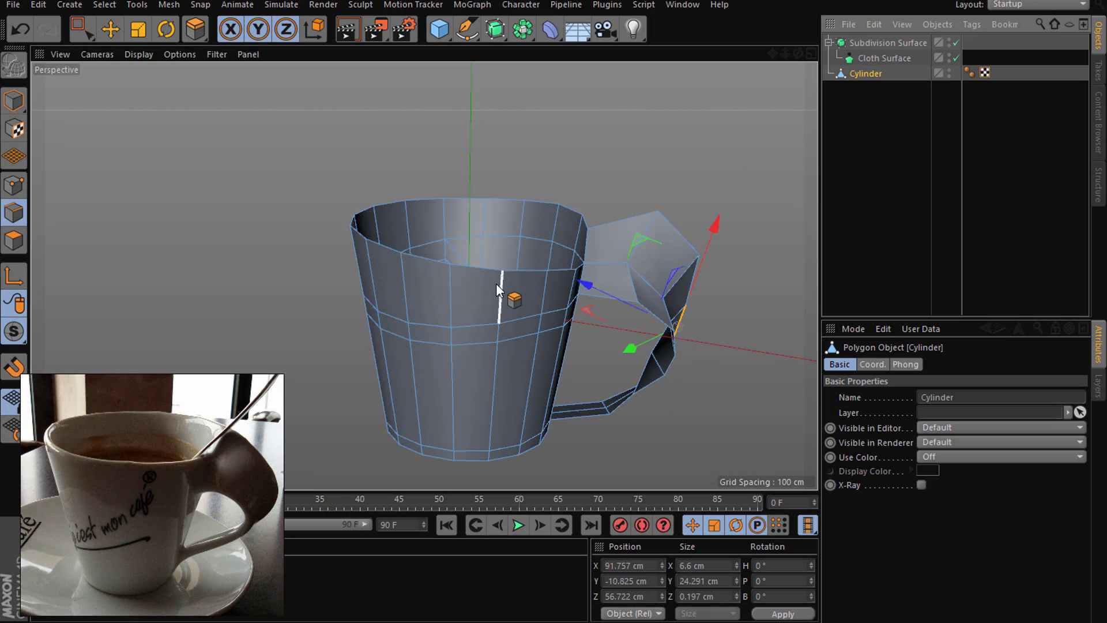
pyautogui.press('m')
pyautogui.press('l')
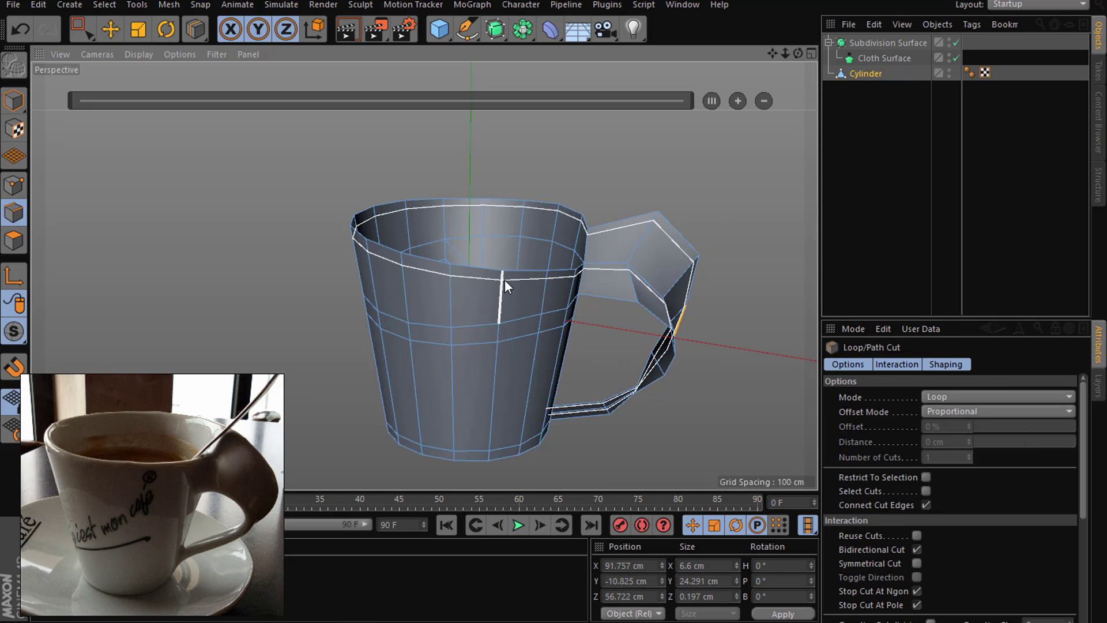
pyautogui.keyDown('alt'); pyautogui.moveTo(729, 200); pyautogui.dragTo(697, 216); pyautogui.keyUp('alt')
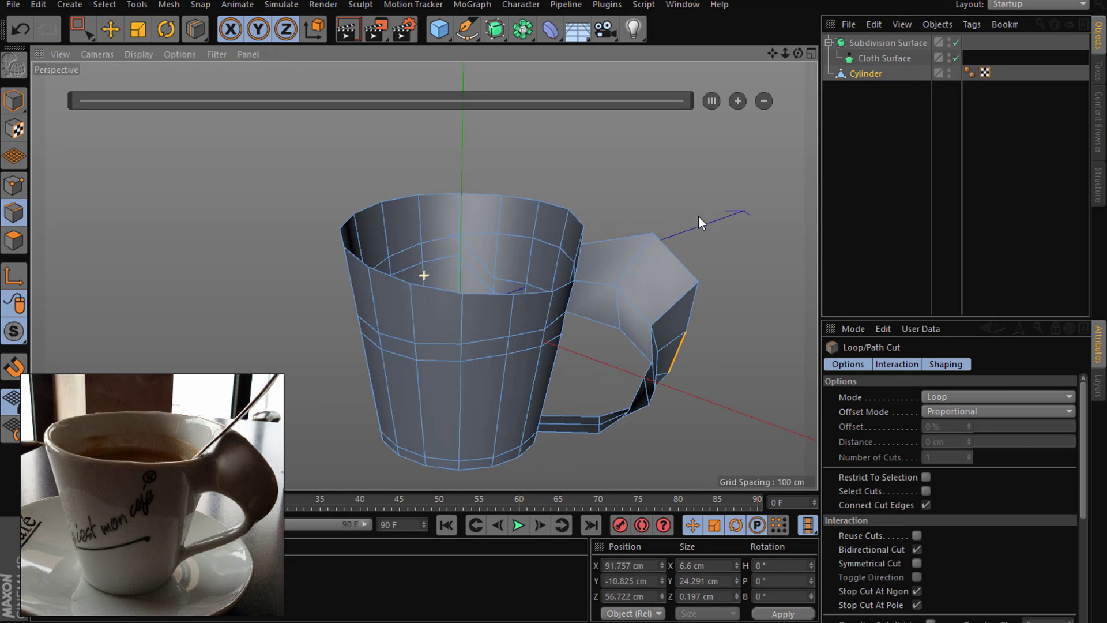
pyautogui.click(552, 296)
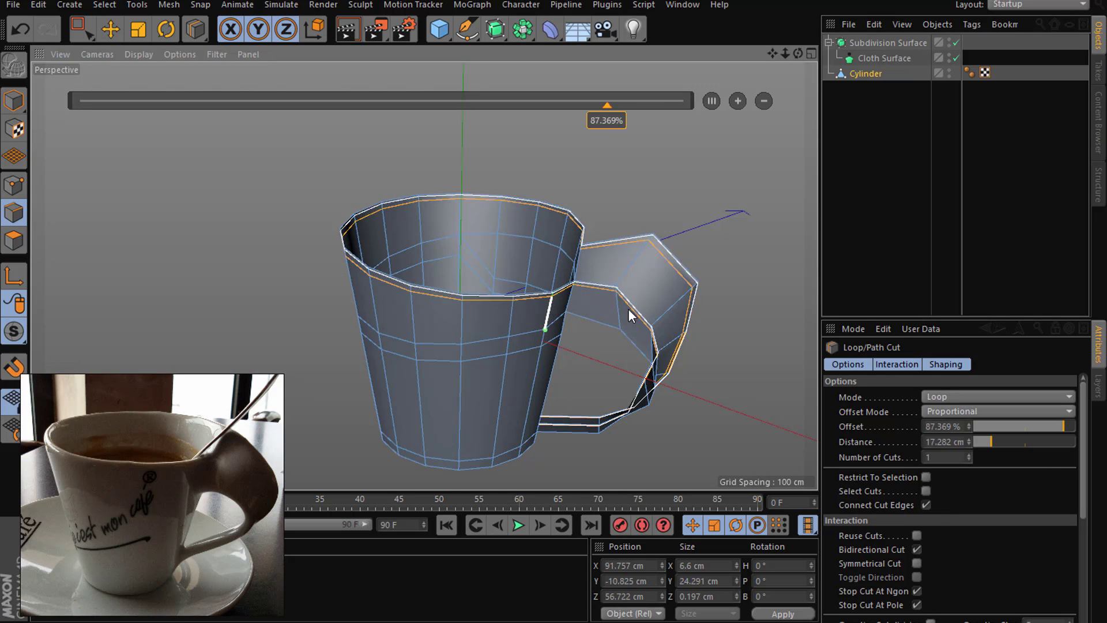
pyautogui.moveTo(862, 74); pyautogui.dragTo(870, 60)
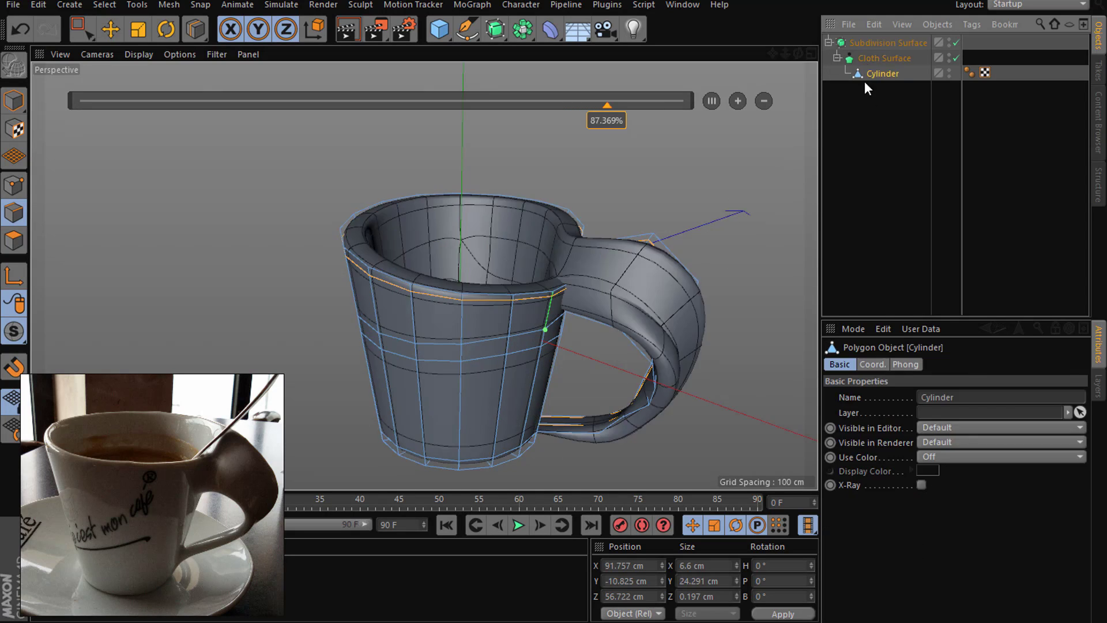
pyautogui.click(868, 107)
pyautogui.moveTo(679, 186)
pyautogui.keyDown('alt'); pyautogui.mouseDown()
pyautogui.moveTo(740, 149)
pyautogui.moveTo(720, 120)
pyautogui.moveTo(665, 112)
pyautogui.moveTo(572, 146)
pyautogui.moveTo(699, 189)
pyautogui.moveTo(721, 252)
pyautogui.mouseUp(); pyautogui.keyUp('alt')
pyautogui.hotkey('ctrl', 'z')
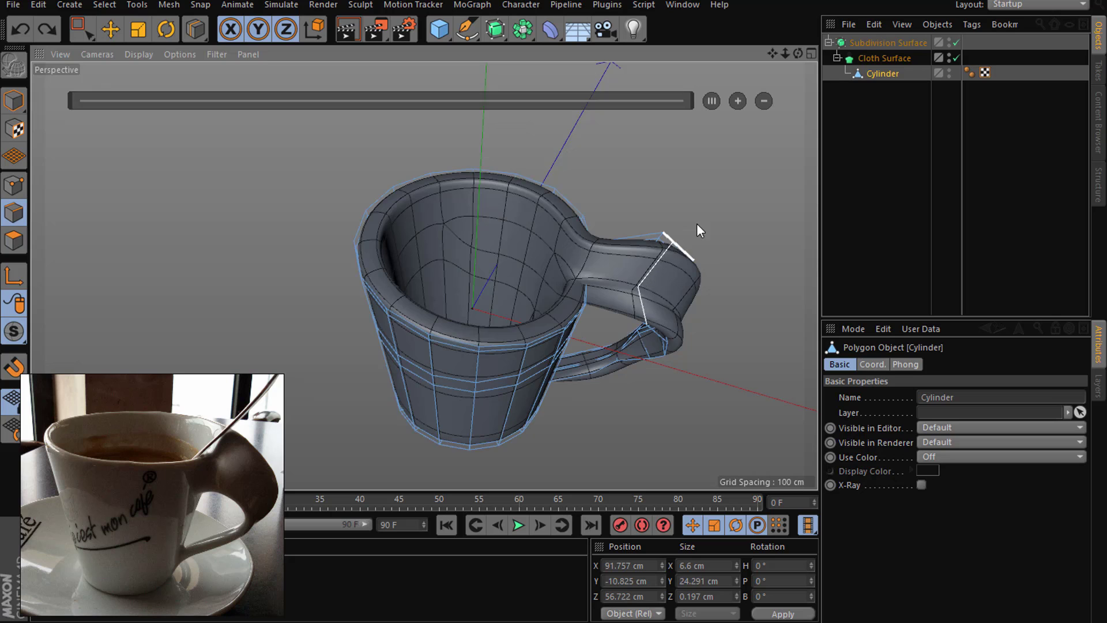
pyautogui.hotkey('ctrl', 'z')
pyautogui.moveTo(652, 180)
pyautogui.keyDown('alt'); pyautogui.mouseDown()
pyautogui.moveTo(658, 131)
pyautogui.moveTo(626, 104)
pyautogui.mouseUp(); pyautogui.keyUp('alt')
# Step: Select the rim and handle edge loops, undo both, then activate Loop/Path Cut
pyautogui.click(113, 29)
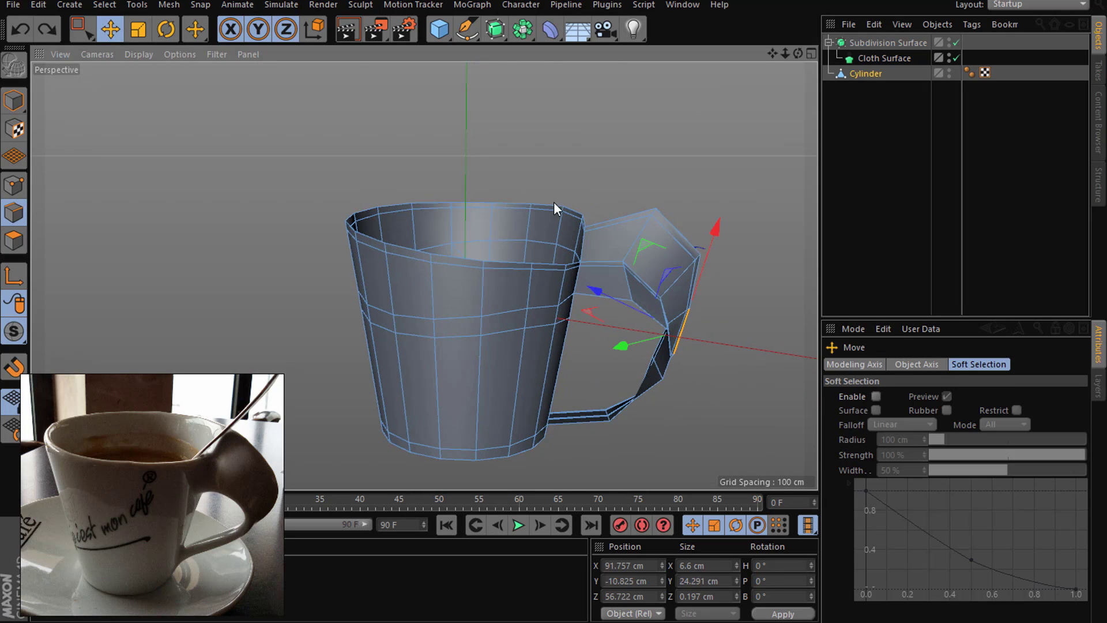
pyautogui.doubleClick(630, 224)
pyautogui.moveTo(627, 202)
pyautogui.keyDown('alt'); pyautogui.mouseDown()
pyautogui.moveTo(583, 174)
pyautogui.moveTo(563, 195)
pyautogui.moveTo(563, 288)
pyautogui.mouseUp(); pyautogui.keyUp('alt')
pyautogui.keyDown('shift'); pyautogui.doubleClick(558, 302); pyautogui.keyUp('shift')
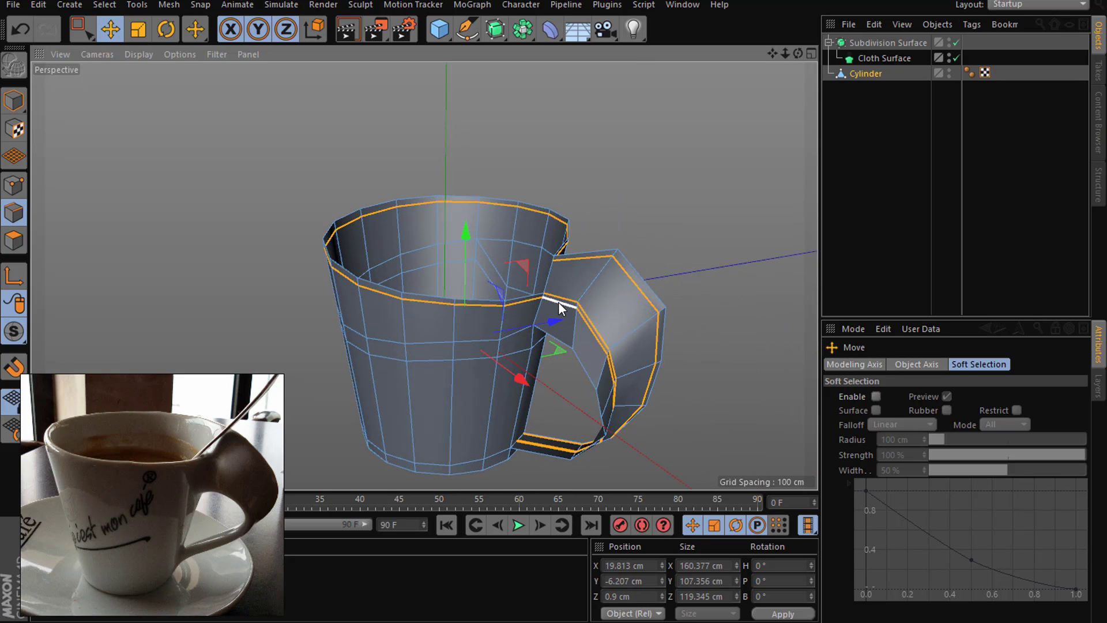
pyautogui.hotkey('ctrl', 'z')
pyautogui.hotkey('ctrl', 'z')
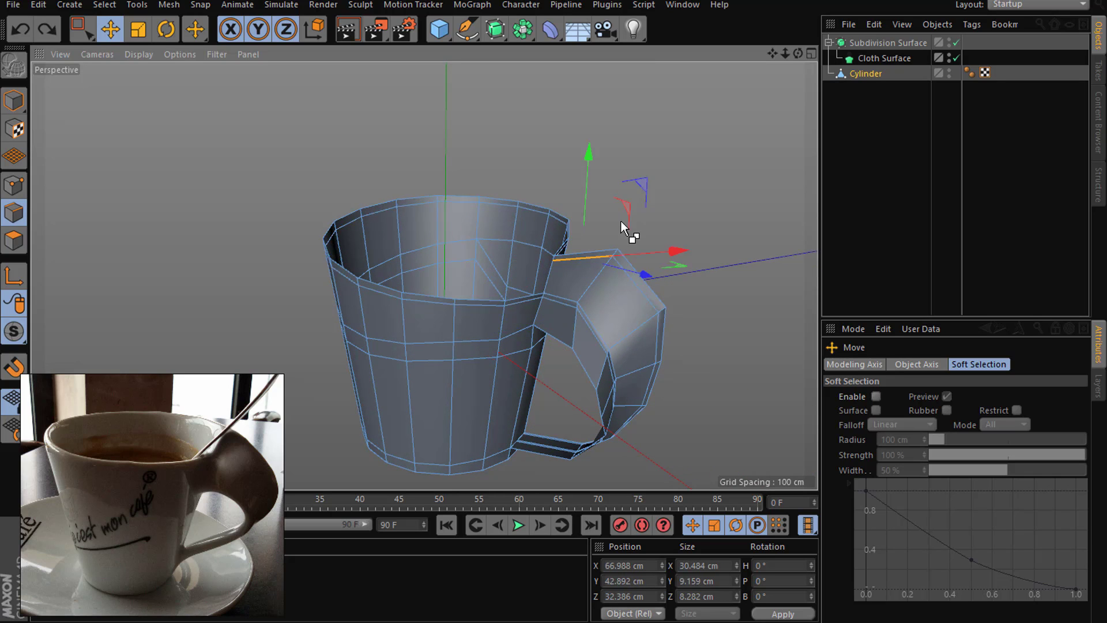
pyautogui.hotkey('ctrl', 'z')
pyautogui.hotkey('ctrl', 'z')
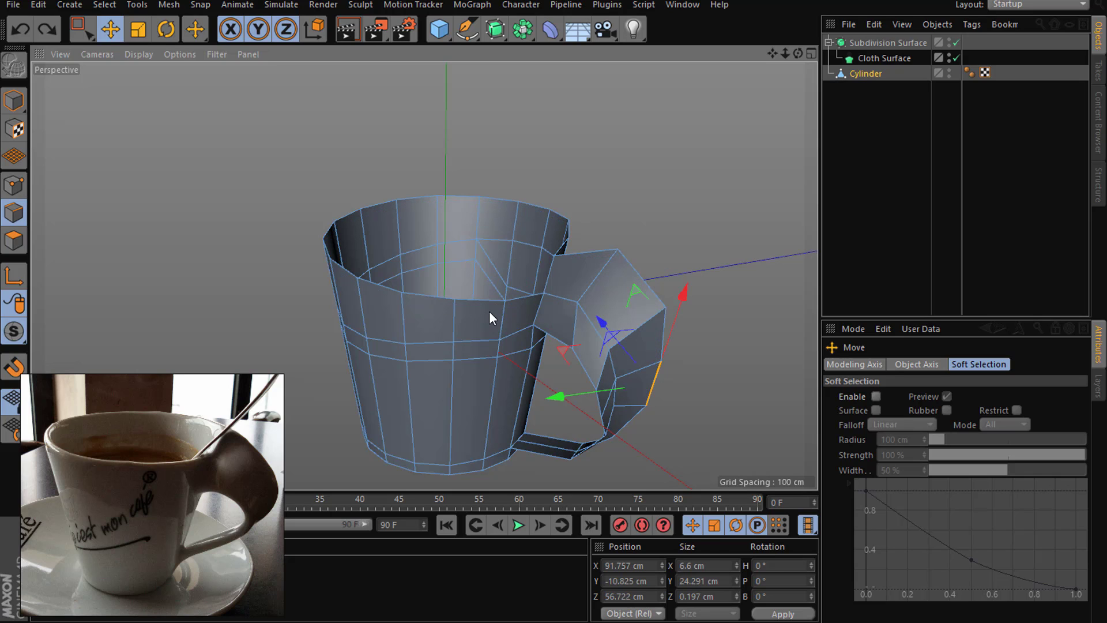
pyautogui.rightClick(489, 310)
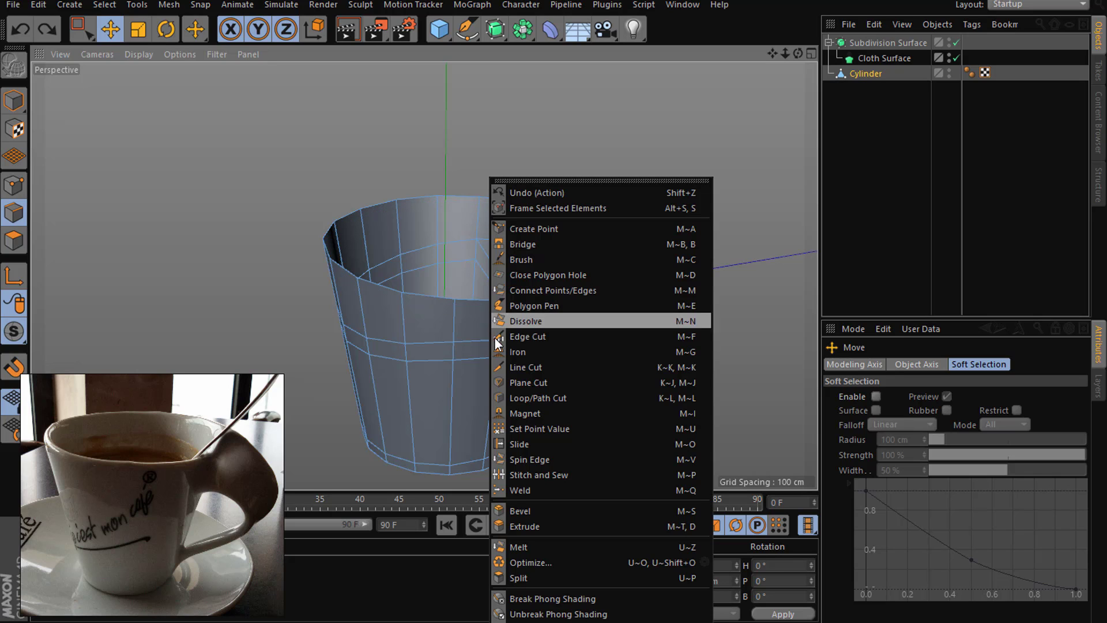
pyautogui.click(519, 398)
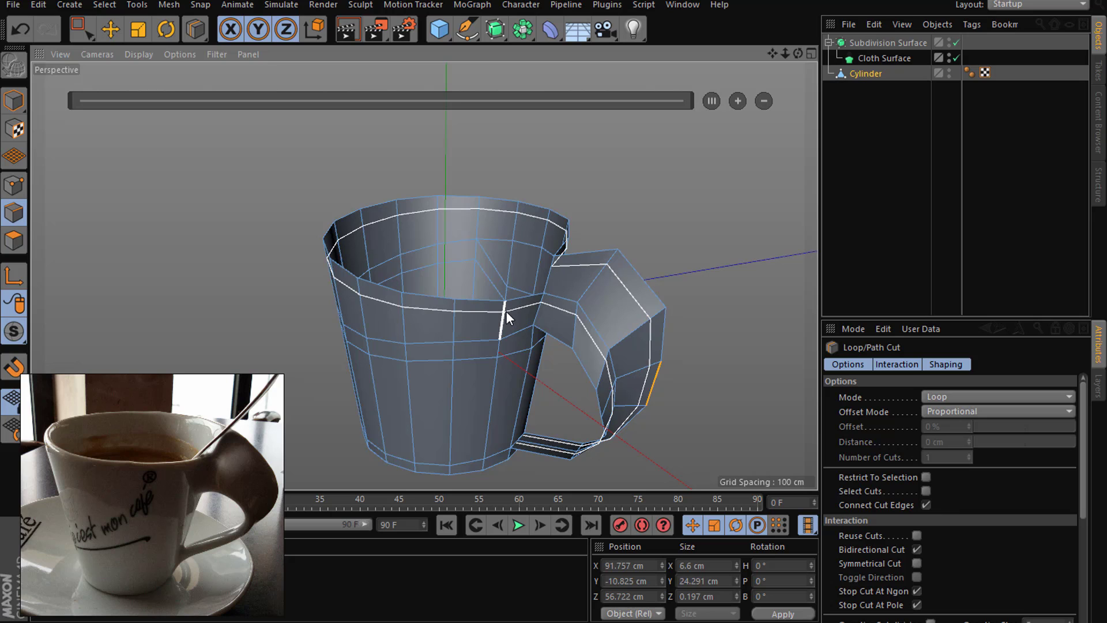
# Step: Line Cut the handle-joint face from its lower vertex to its upper vertex
pyautogui.rightClick(680, 237)
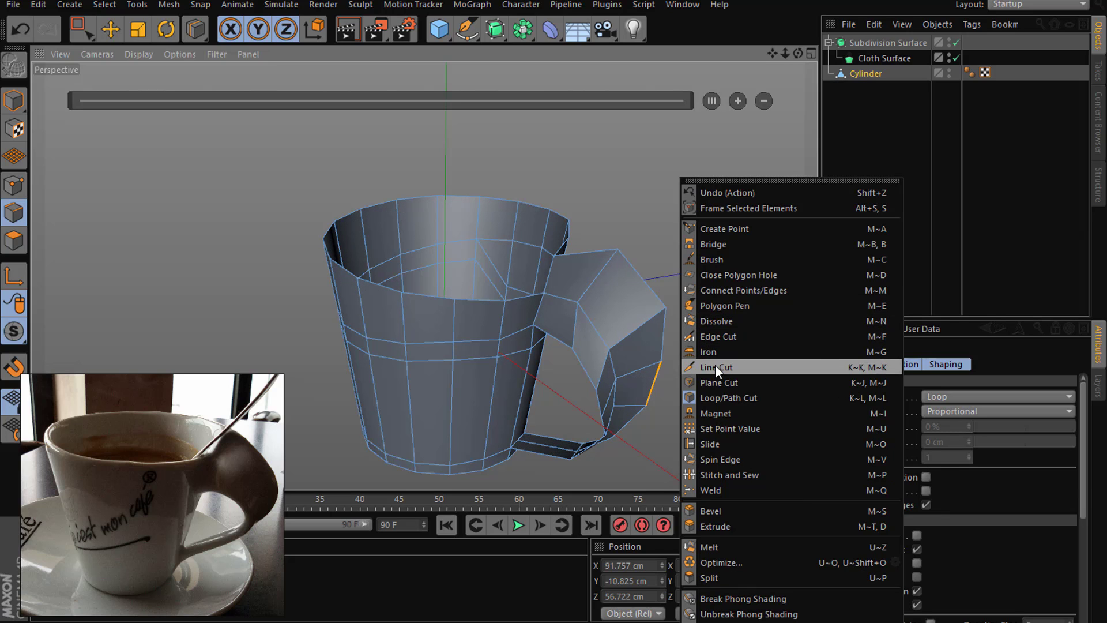
pyautogui.click(715, 364)
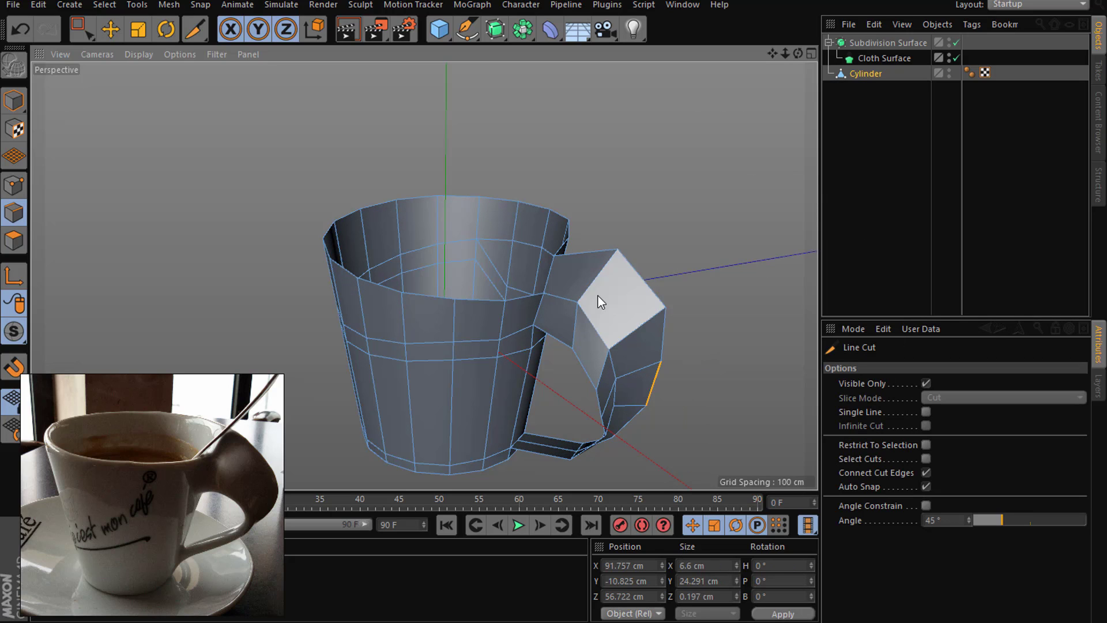
pyautogui.scroll(2, 598, 296)
pyautogui.scroll(2, 565, 306)
pyautogui.scroll(2, 558, 306)
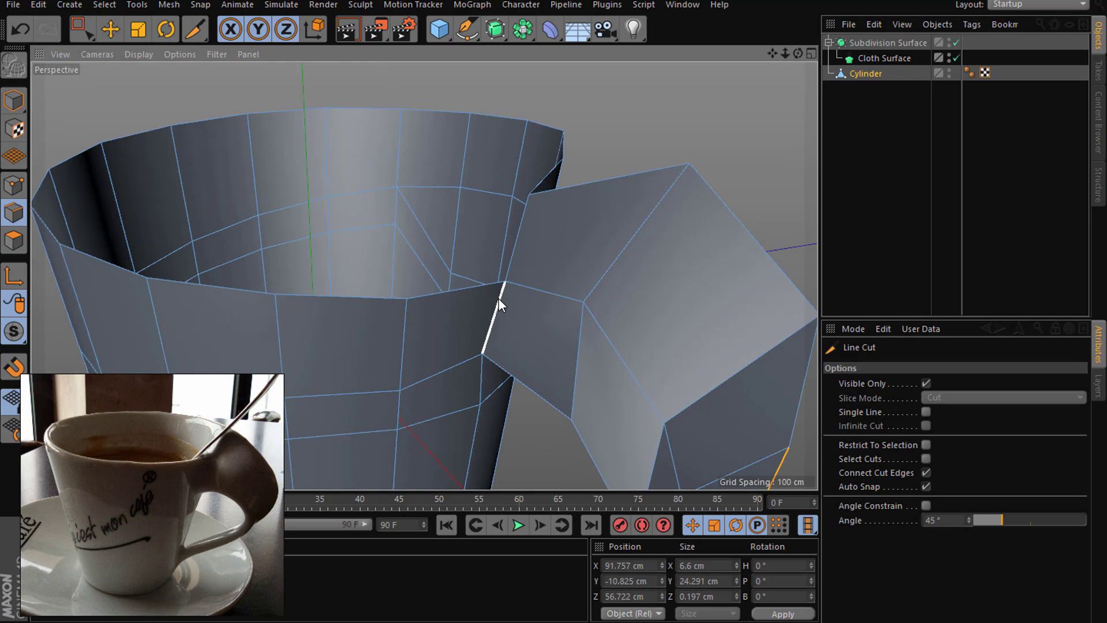
pyautogui.click(500, 297)
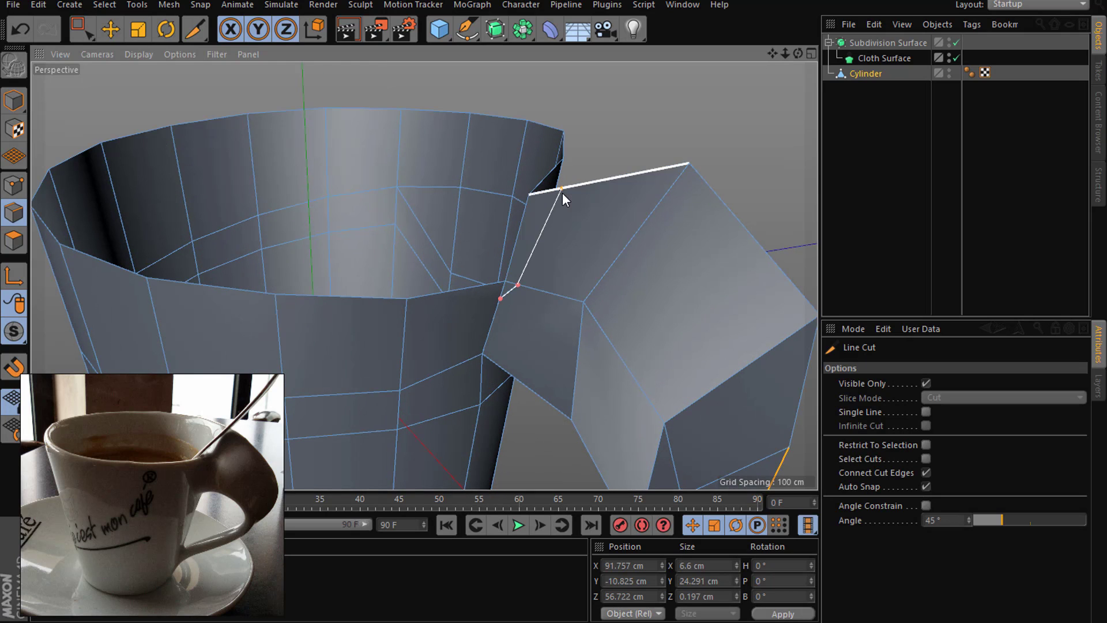
pyautogui.press('Escape')
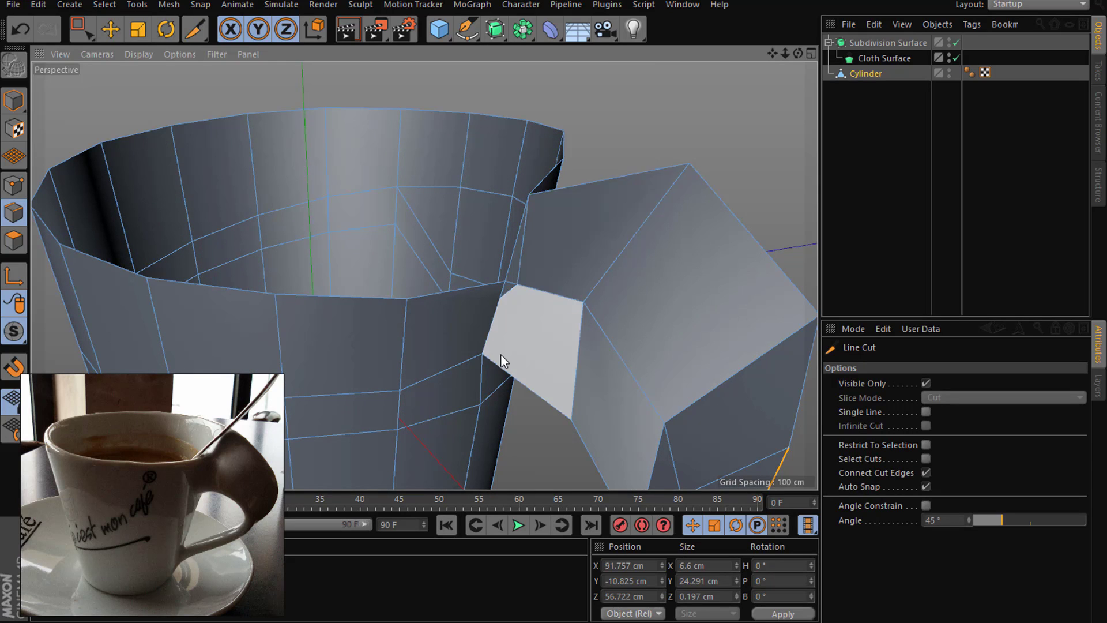
pyautogui.rightClick(459, 338)
pyautogui.click(480, 363)
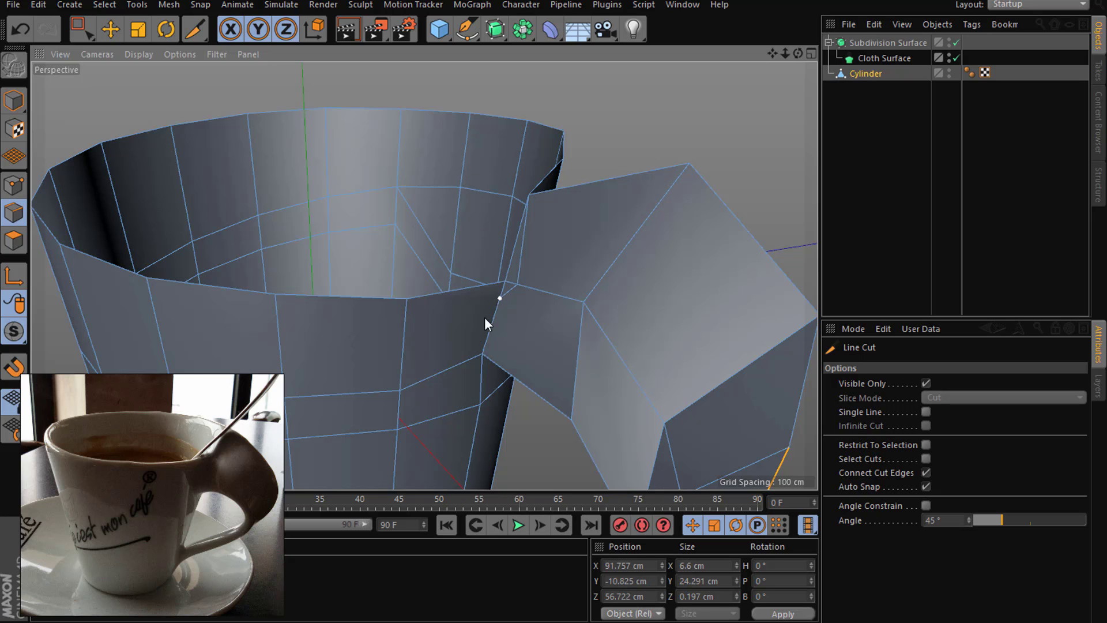
pyautogui.click(482, 354)
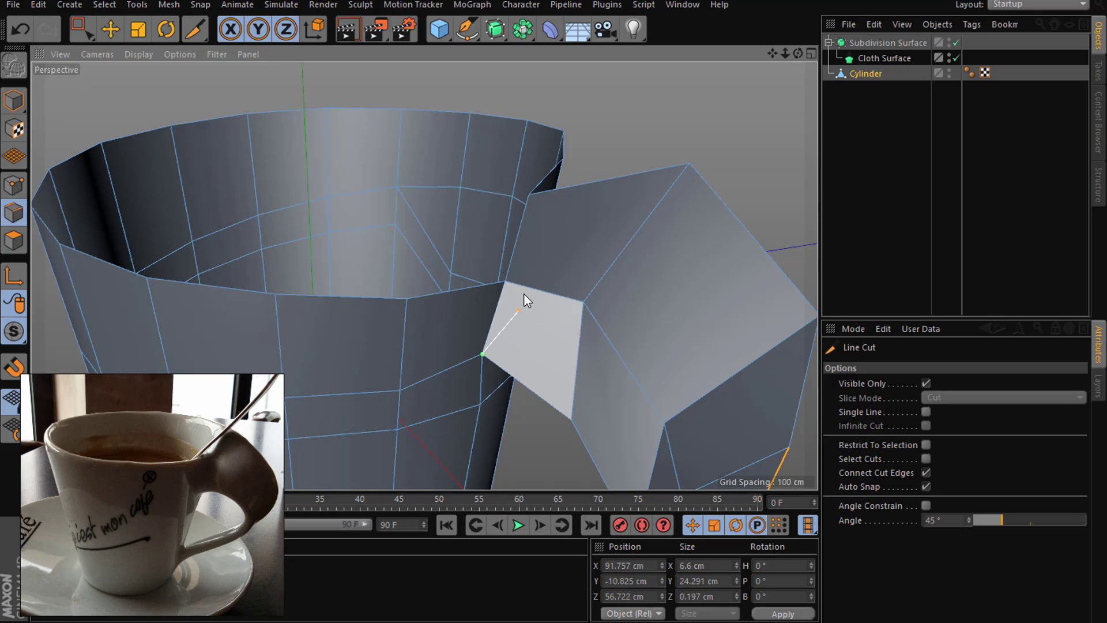
pyautogui.click(529, 196)
pyautogui.press('Escape')
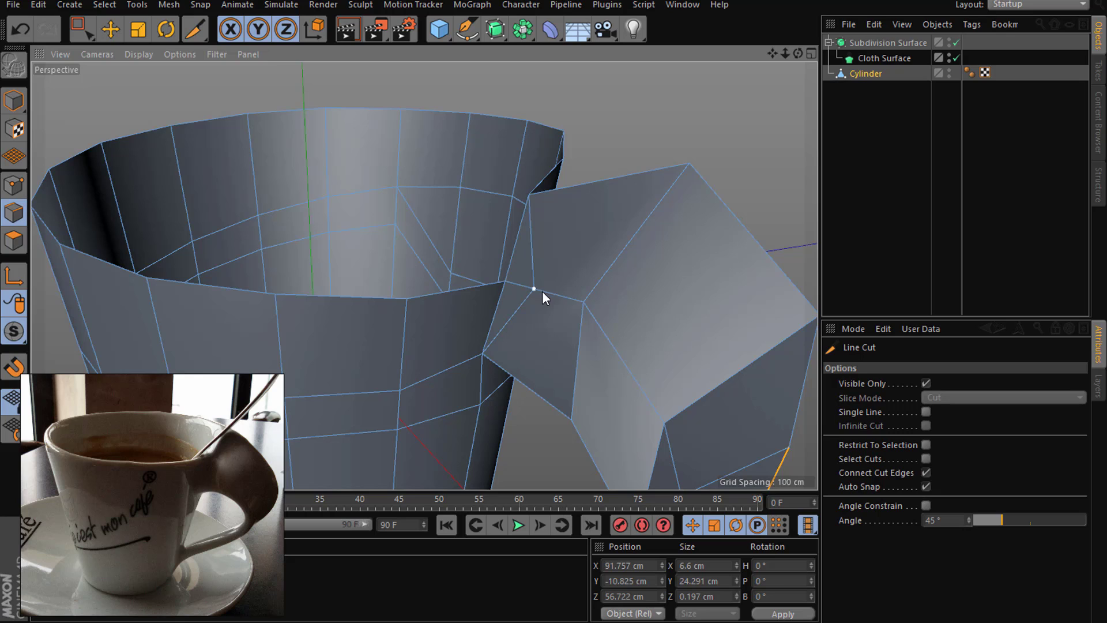
# Step: Add an edge loop just below the rim at about 91.5%
pyautogui.rightClick(542, 298)
pyautogui.click(576, 444)
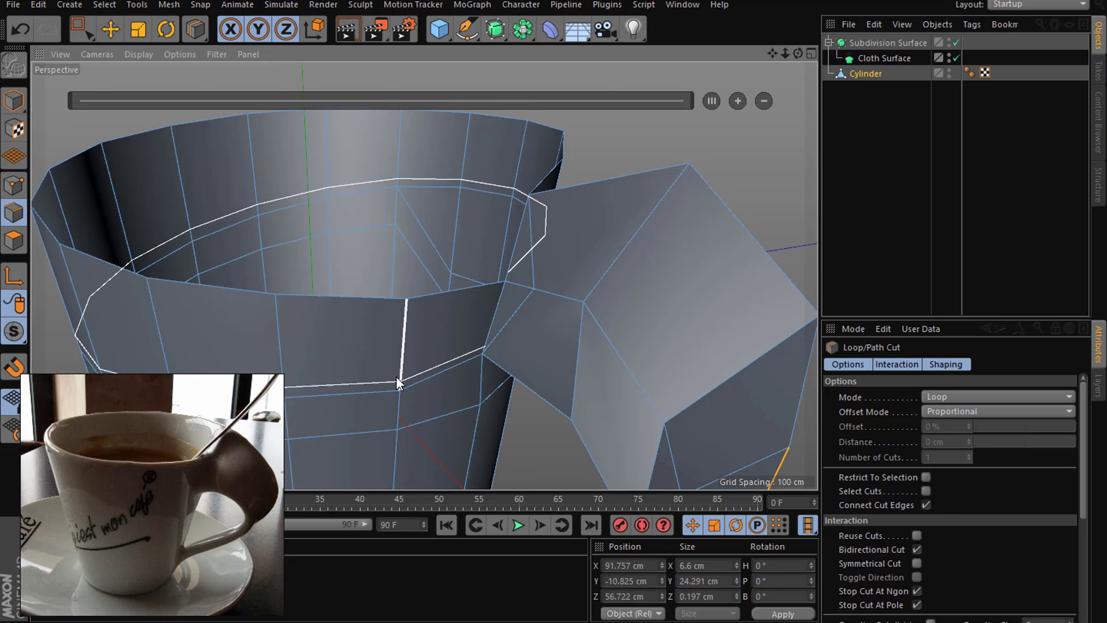
pyautogui.click(414, 306)
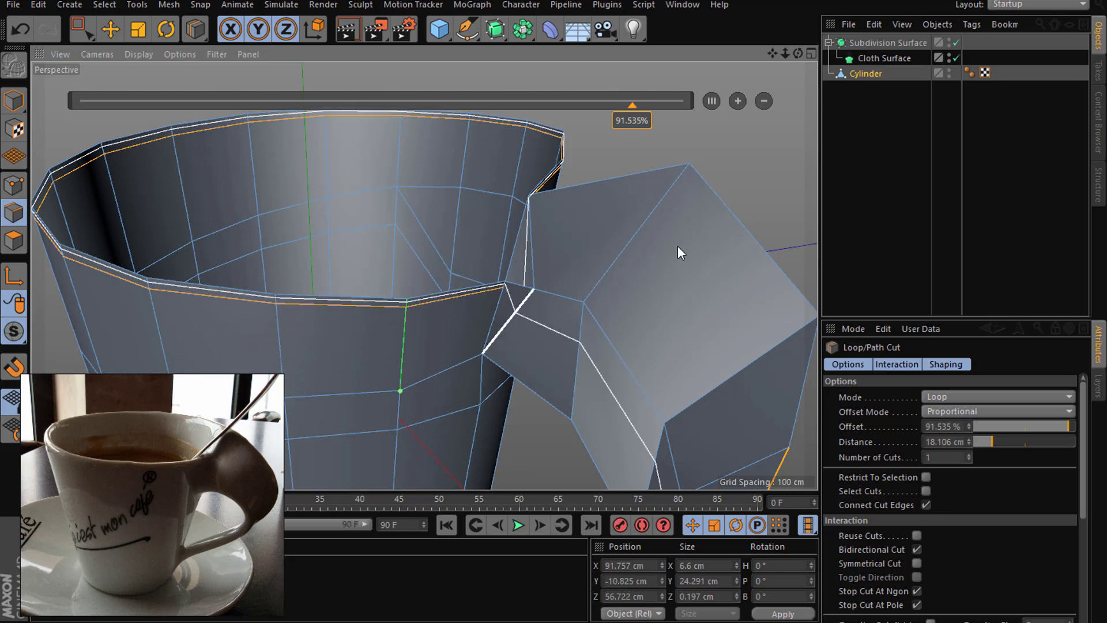
# Step: Start a Line Cut at the rim vertex by the handle, then cancel it
pyautogui.rightClick(698, 224)
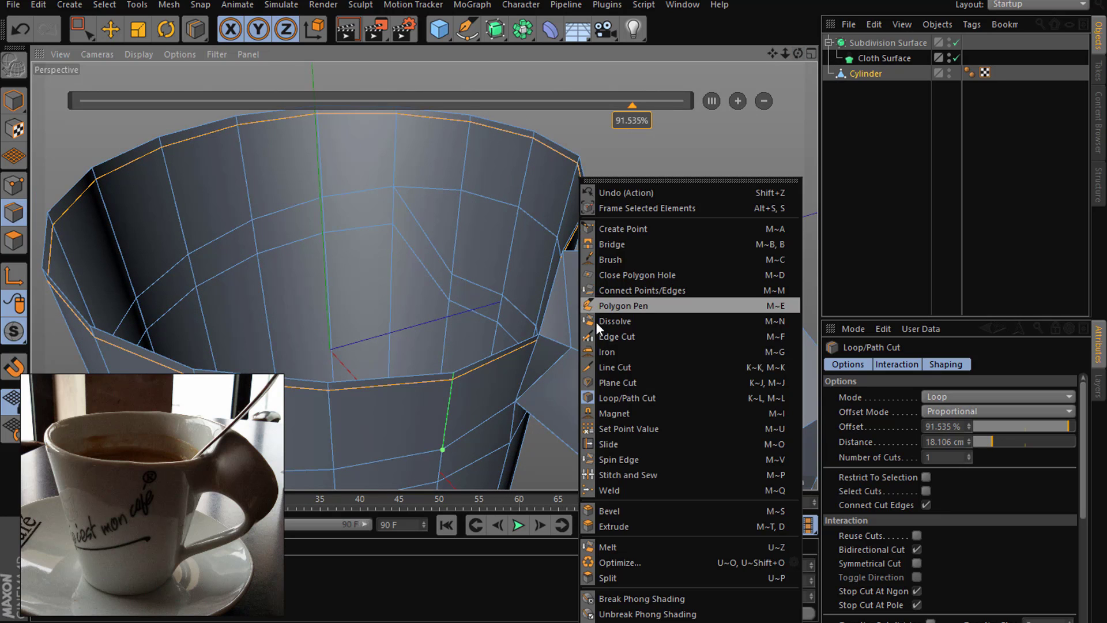
pyautogui.click(744, 361)
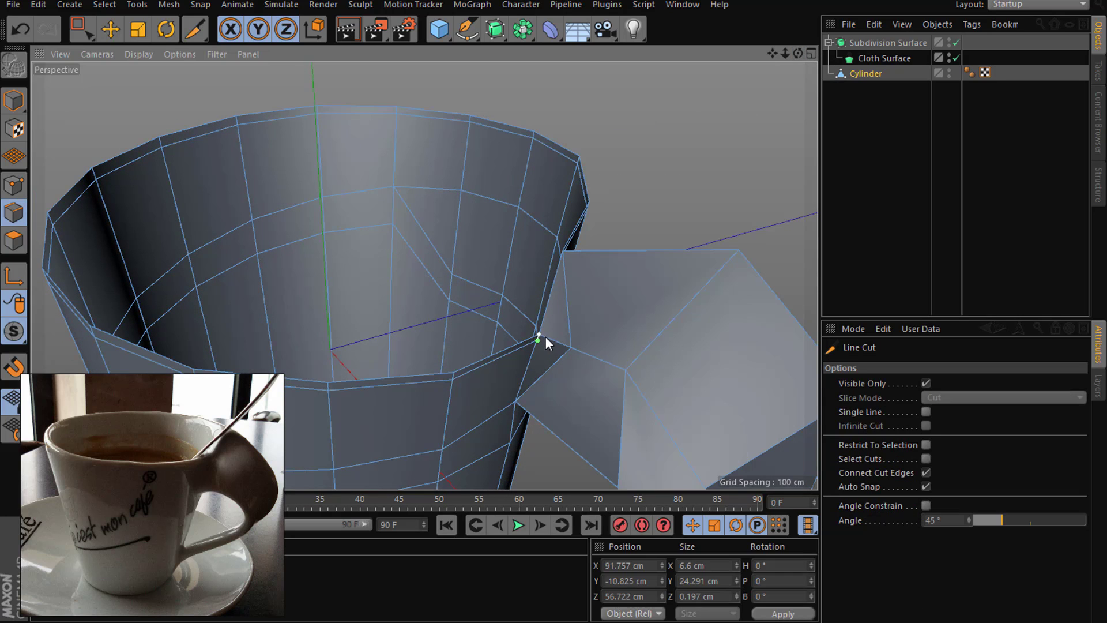
pyautogui.click(538, 338)
pyautogui.rightClick(609, 349)
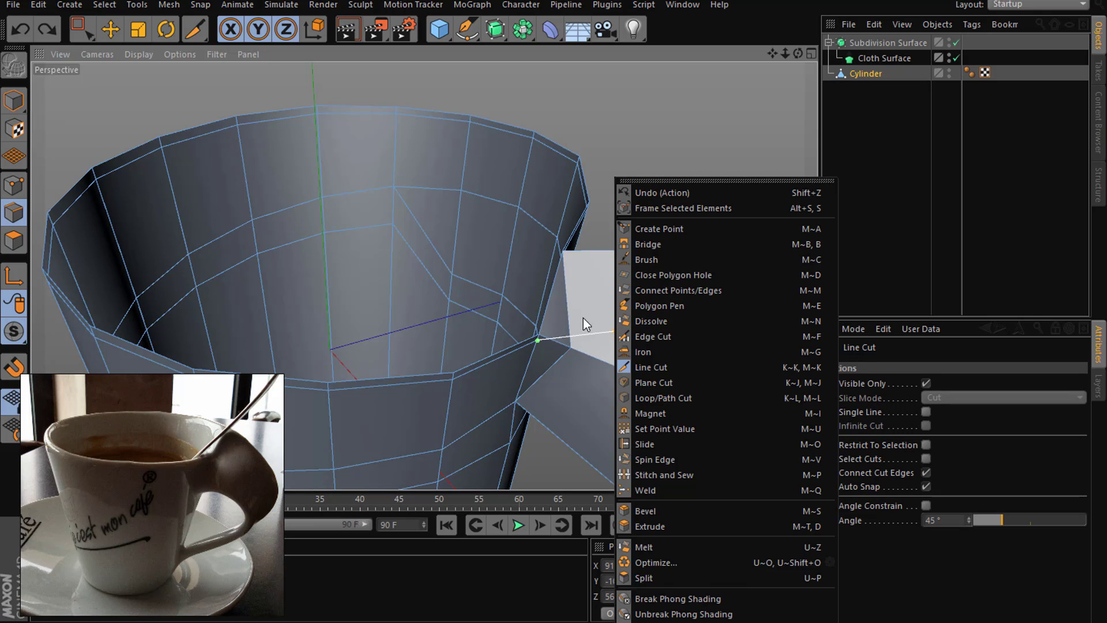
pyautogui.press('Escape')
# Step: Nest the Cylinder under Cloth Surface to smooth the cup
pyautogui.moveTo(798, 53); pyautogui.dragTo(750, 80)
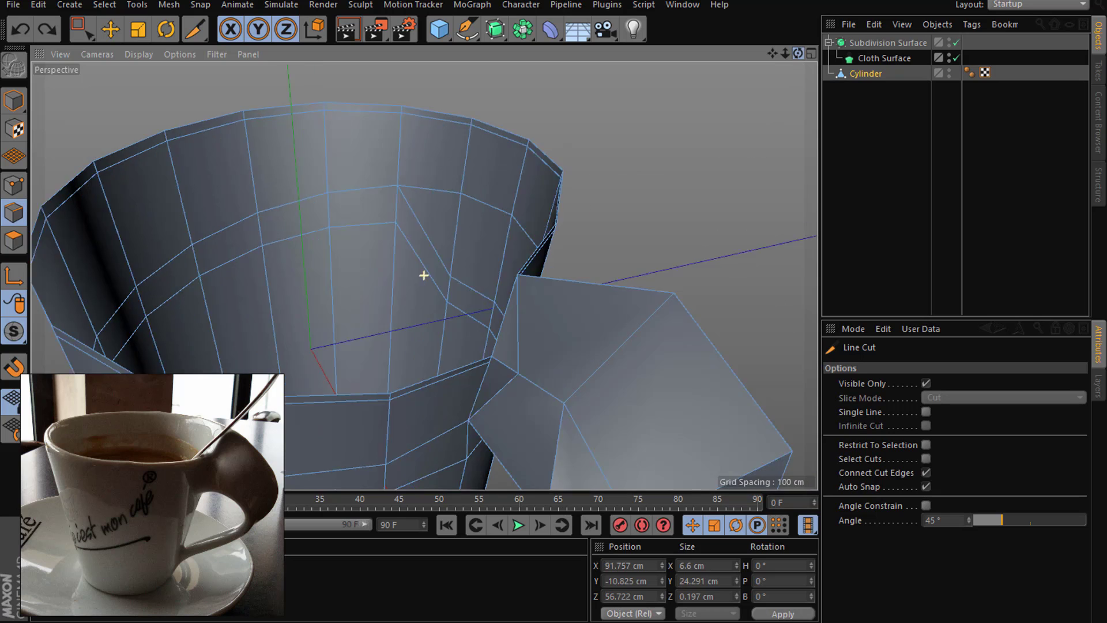
pyautogui.moveTo(423, 275); pyautogui.dragTo(868, 60)
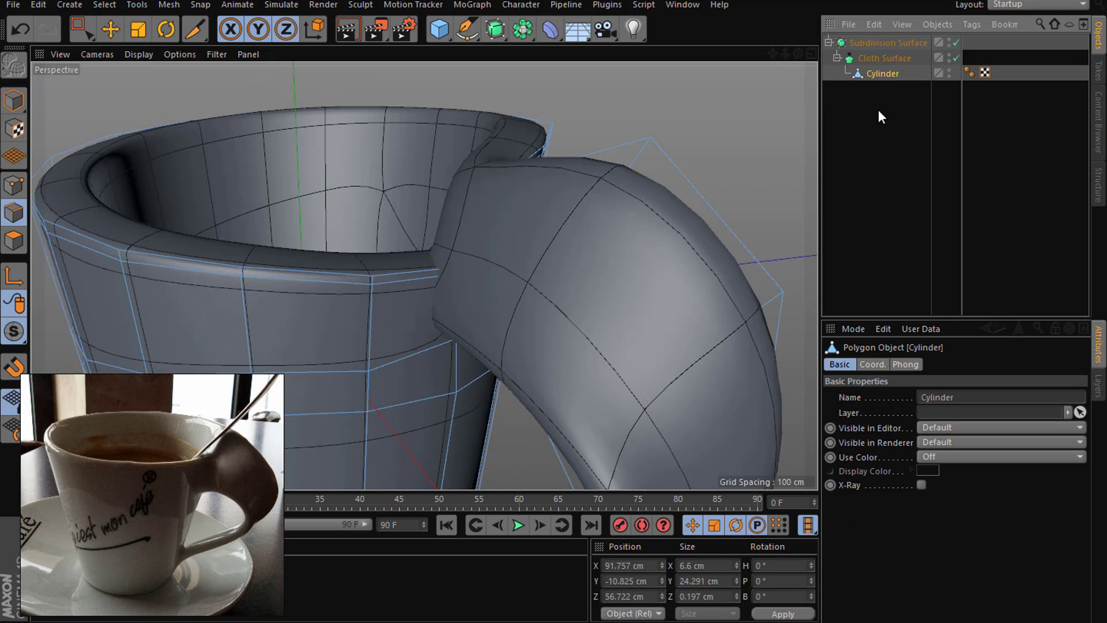
pyautogui.click(877, 110)
pyautogui.moveTo(785, 53)
pyautogui.mouseDown()
pyautogui.moveTo(750, 53)
pyautogui.moveTo(818, 58)
pyautogui.mouseUp()
pyautogui.moveTo(423, 275)
pyautogui.mouseDown()
pyautogui.moveTo(787, 53)
pyautogui.moveTo(761, 55)
pyautogui.mouseUp()
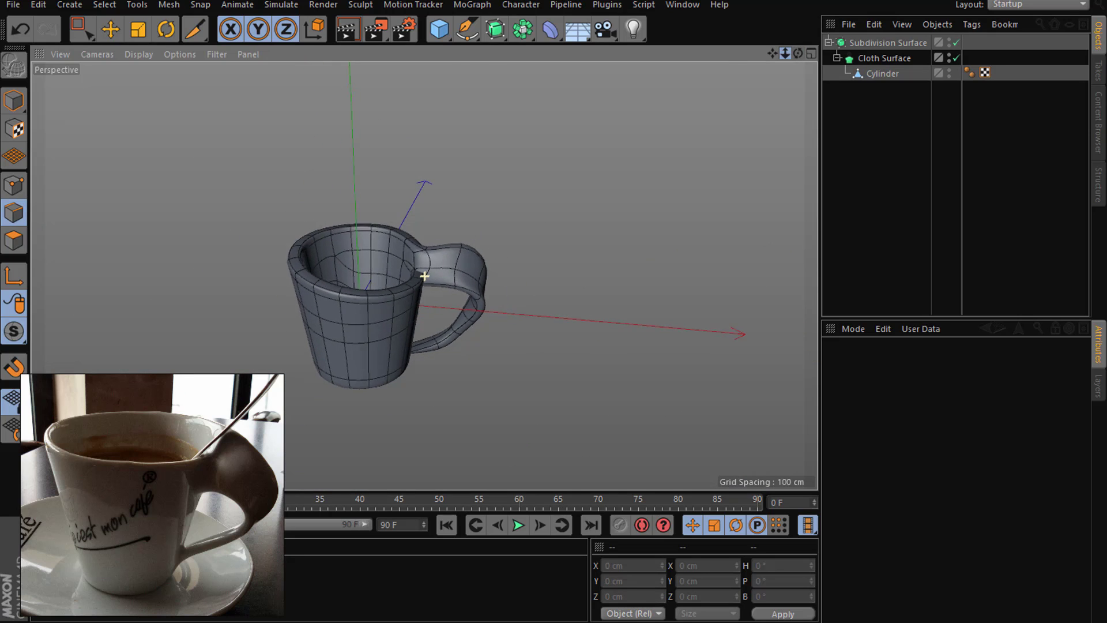
# Step: Set the viewport display to Gouraud Shading and view the cup from the side
pyautogui.click(139, 54)
pyautogui.click(147, 74)
pyautogui.moveTo(487, 198)
pyautogui.keyDown('alt'); pyautogui.mouseDown()
pyautogui.moveTo(518, 128)
pyautogui.moveTo(330, 164)
pyautogui.moveTo(207, 133)
pyautogui.moveTo(222, 78)
pyautogui.moveTo(250, 74)
pyautogui.moveTo(284, 141)
pyautogui.moveTo(477, 250)
pyautogui.moveTo(575, 257)
pyautogui.moveTo(614, 244)
pyautogui.moveTo(414, 173)
pyautogui.moveTo(767, 151)
pyautogui.mouseUp(); pyautogui.keyUp('alt')
# Step: Drag the Cylinder out of Cloth Surface to the top level and view its faceted base
pyautogui.click(871, 73)
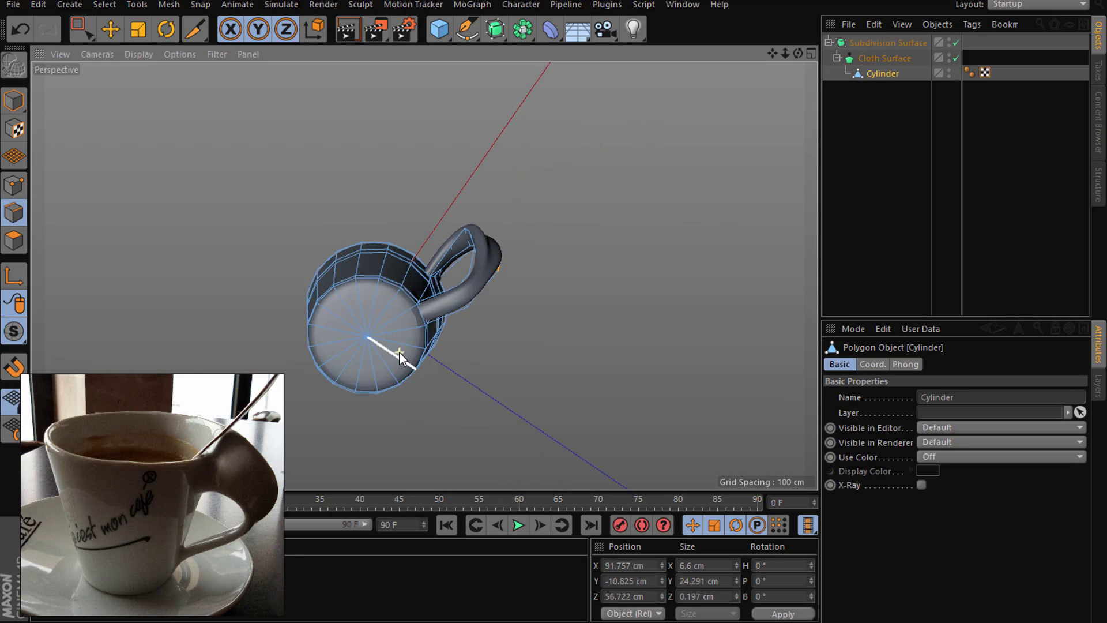
pyautogui.moveTo(399, 351)
pyautogui.keyDown('alt'); pyautogui.mouseDown()
pyautogui.moveTo(472, 345)
pyautogui.moveTo(495, 299)
pyautogui.moveTo(413, 313)
pyautogui.moveTo(336, 459)
pyautogui.mouseUp(); pyautogui.keyUp('alt')
pyautogui.moveTo(882, 74); pyautogui.dragTo(870, 118)
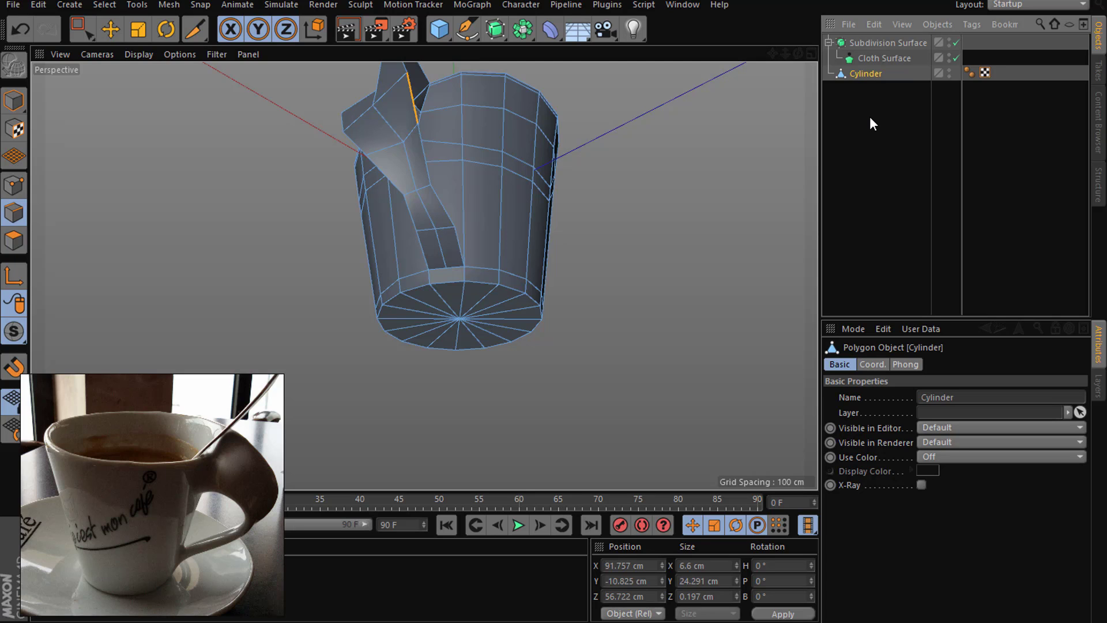
pyautogui.keyDown('alt'); pyautogui.moveTo(591, 113); pyautogui.dragTo(637, 129); pyautogui.keyUp('alt')
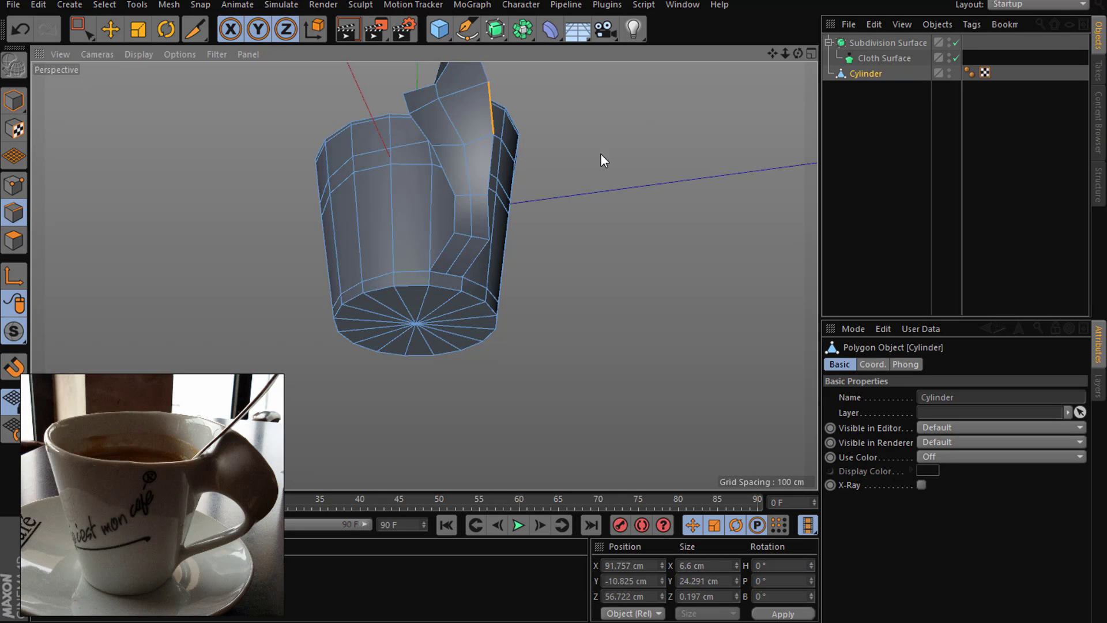
# Step: Bridge the handle's lower end to the cup body in Edge mode
pyautogui.click(14, 186)
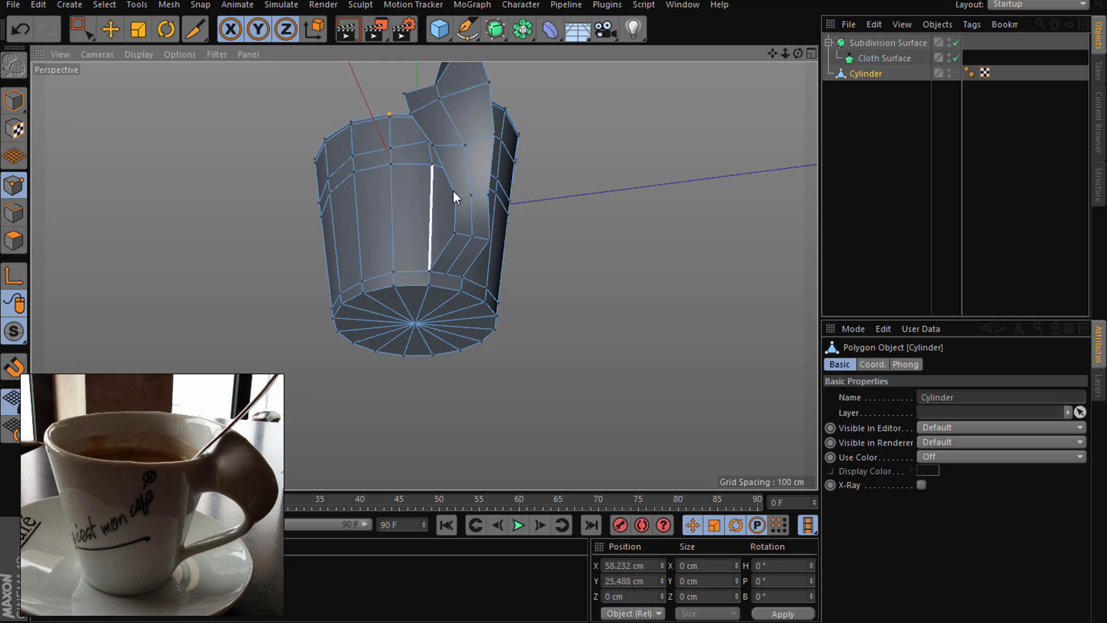
pyautogui.keyDown('alt'); pyautogui.moveTo(550, 151); pyautogui.dragTo(482, 101); pyautogui.keyUp('alt')
pyautogui.rightClick(549, 168)
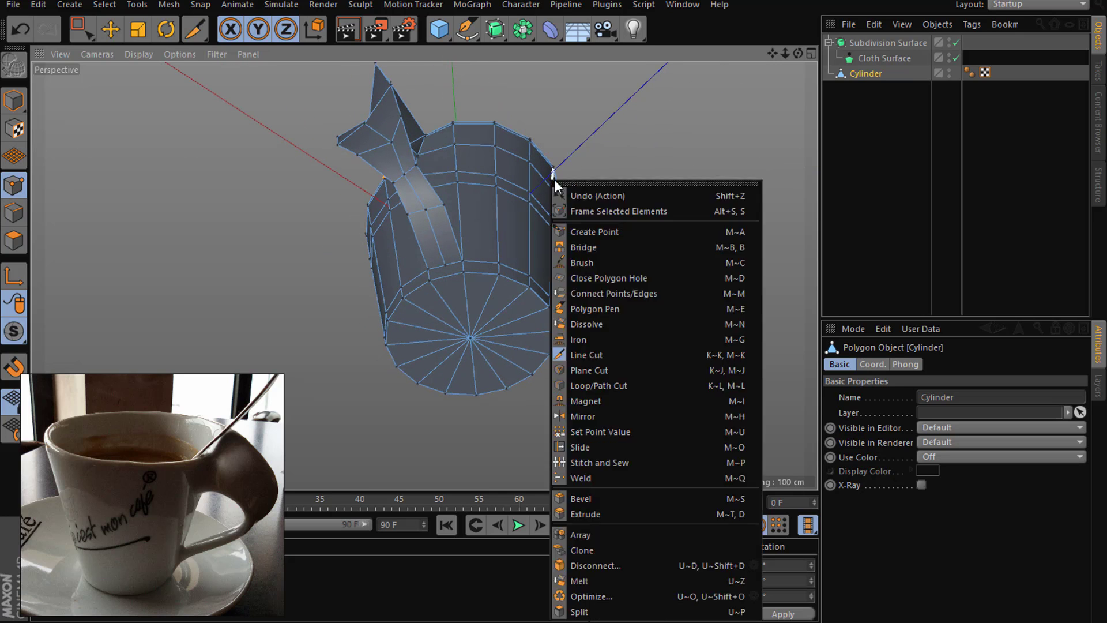
pyautogui.click(685, 201)
pyautogui.rightClick(685, 201)
pyautogui.click(728, 264)
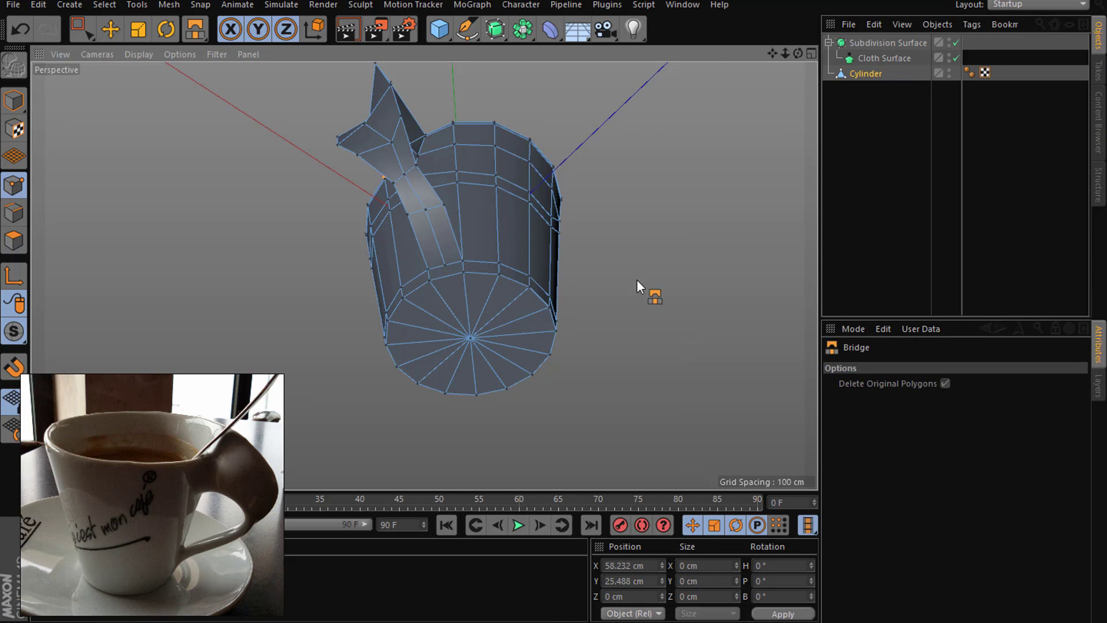
pyautogui.click(21, 212)
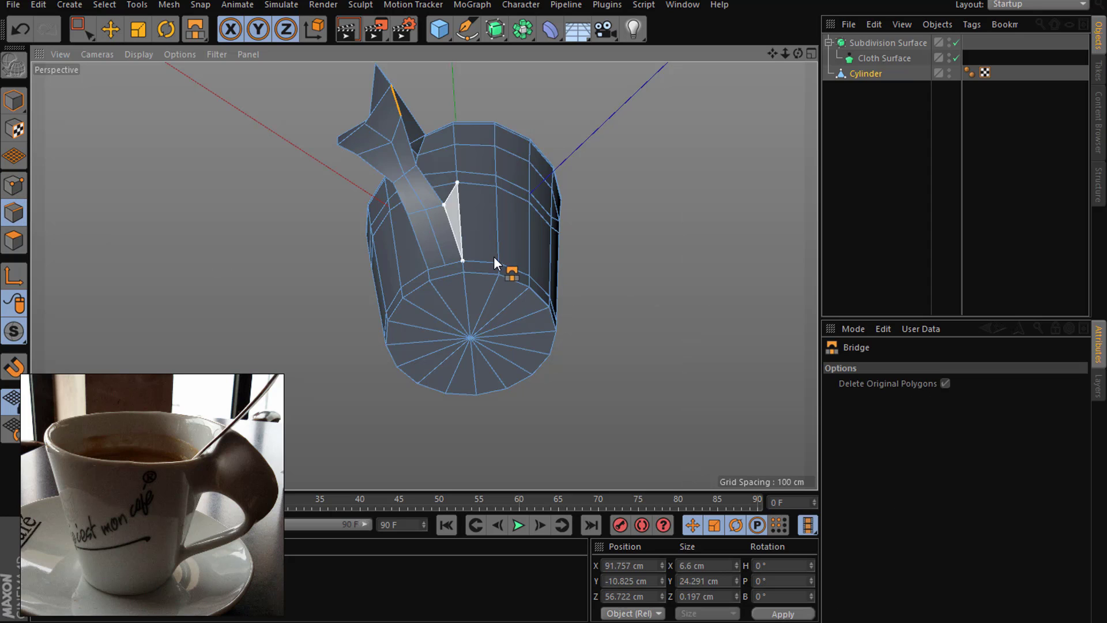
pyautogui.moveTo(494, 261); pyautogui.dragTo(506, 248)
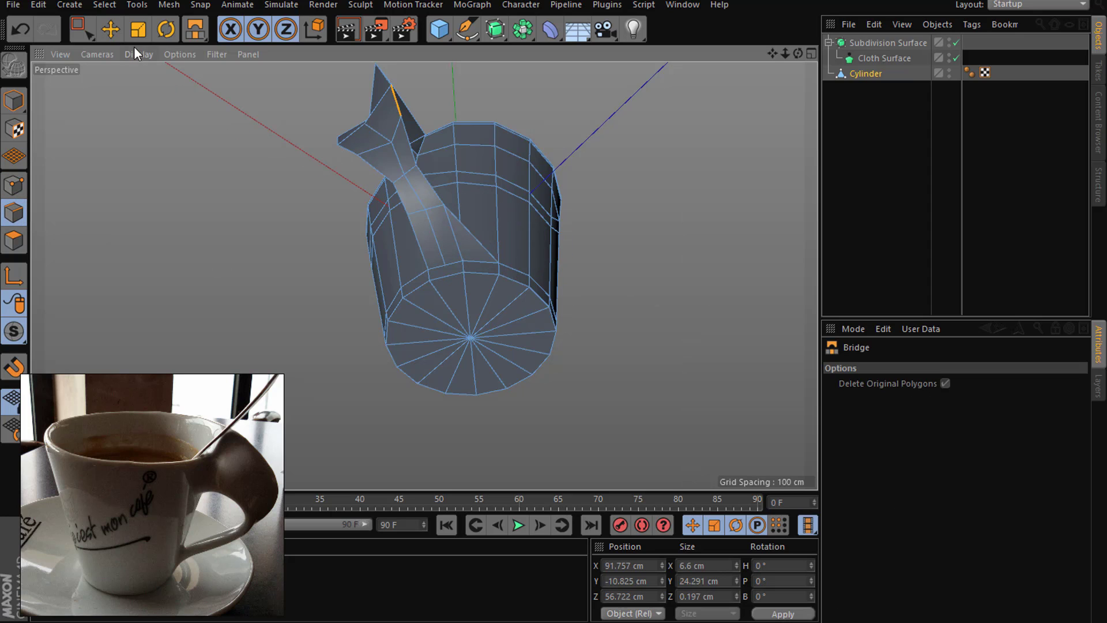
# Step: Select the diagonal edge on the new bridged face
pyautogui.click(110, 29)
pyautogui.click(437, 241)
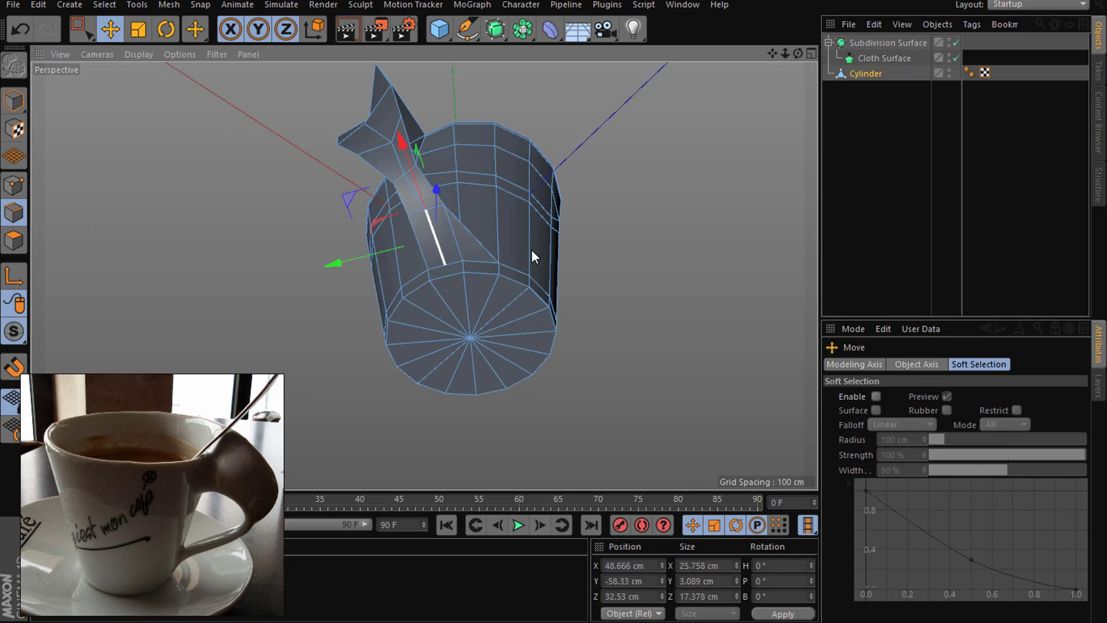
pyautogui.rightClick(570, 247)
# Step: Dissolve the stray diagonal edge on the handle face
pyautogui.click(599, 326)
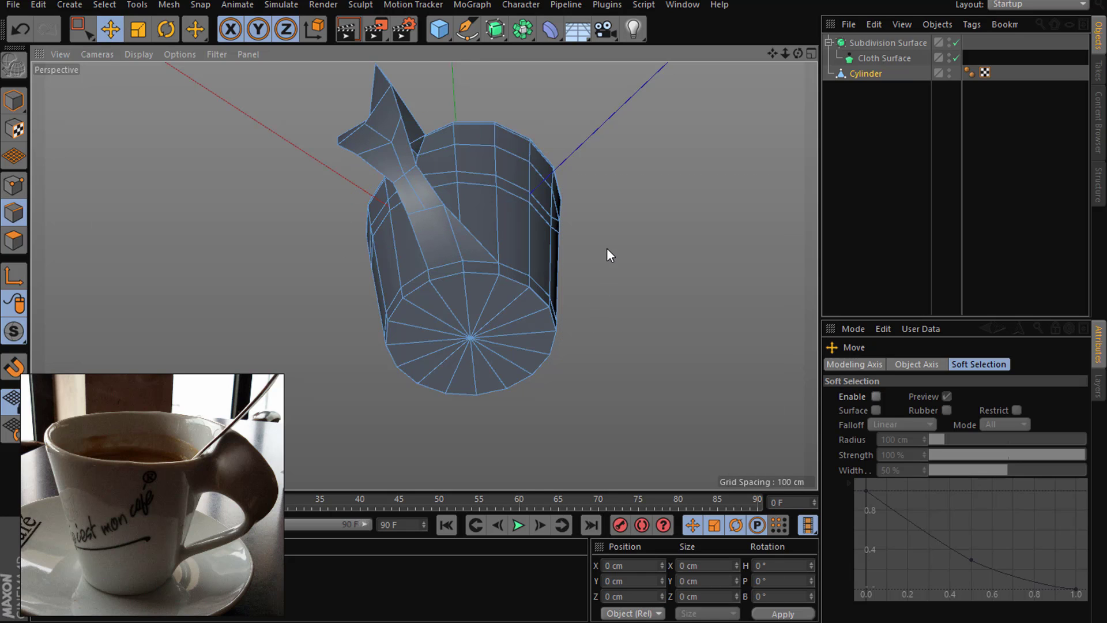
pyautogui.rightClick(609, 241)
pyautogui.click(643, 365)
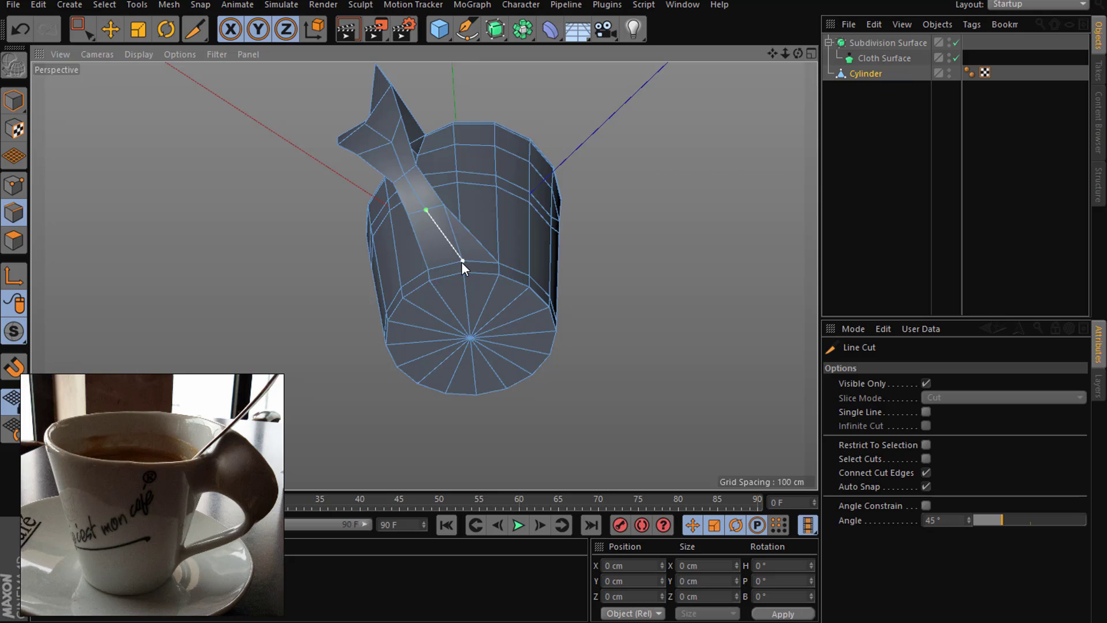
pyautogui.click(110, 29)
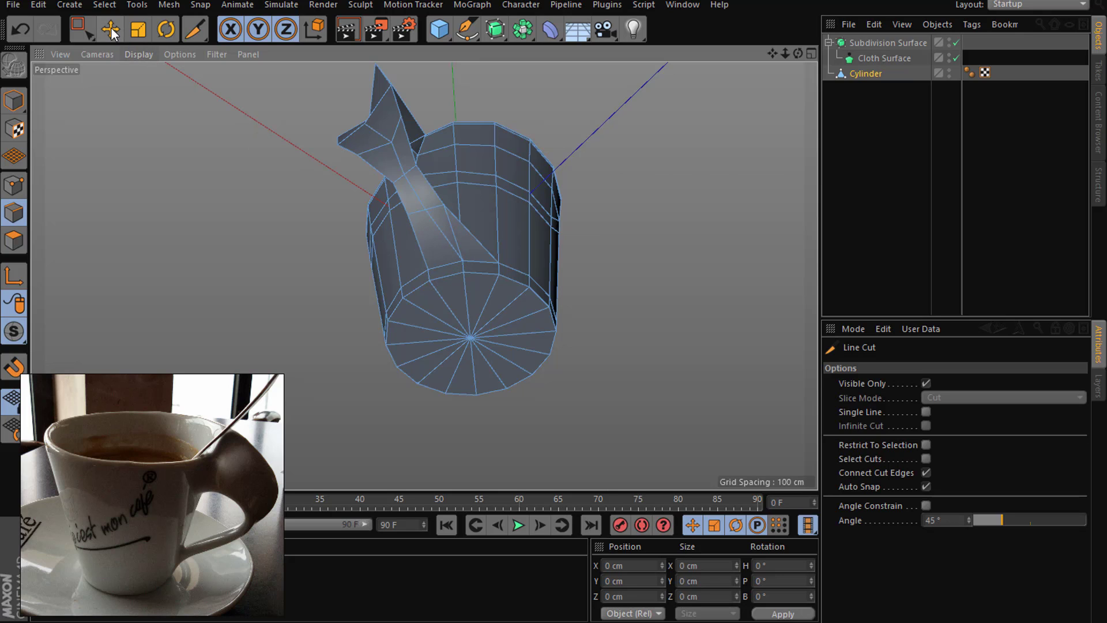
pyautogui.click(453, 234)
pyautogui.rightClick(608, 178)
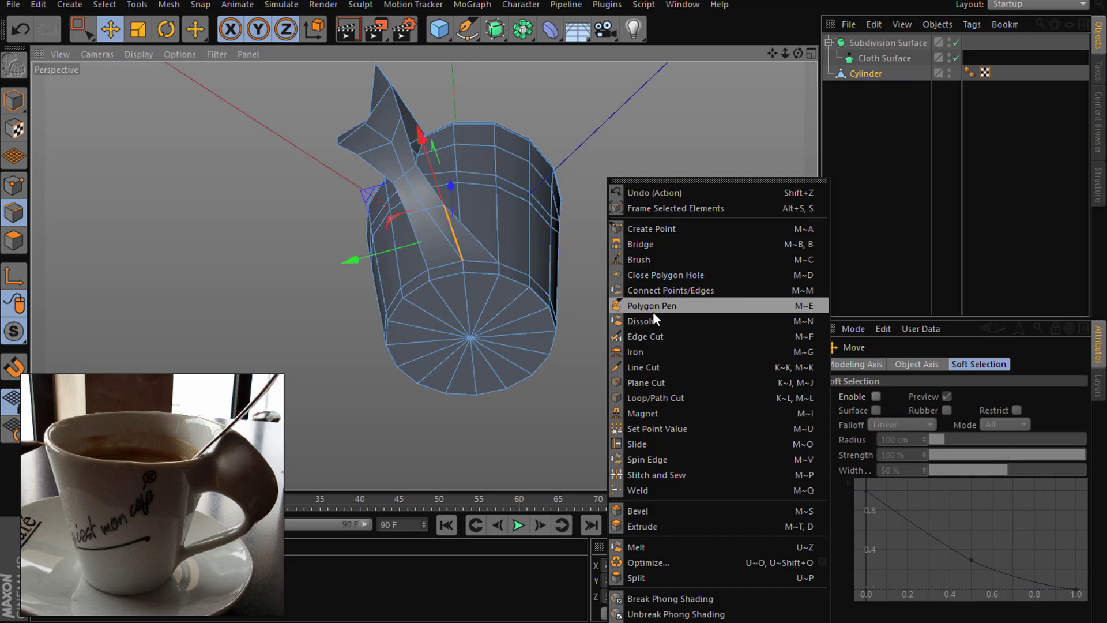
pyautogui.click(652, 320)
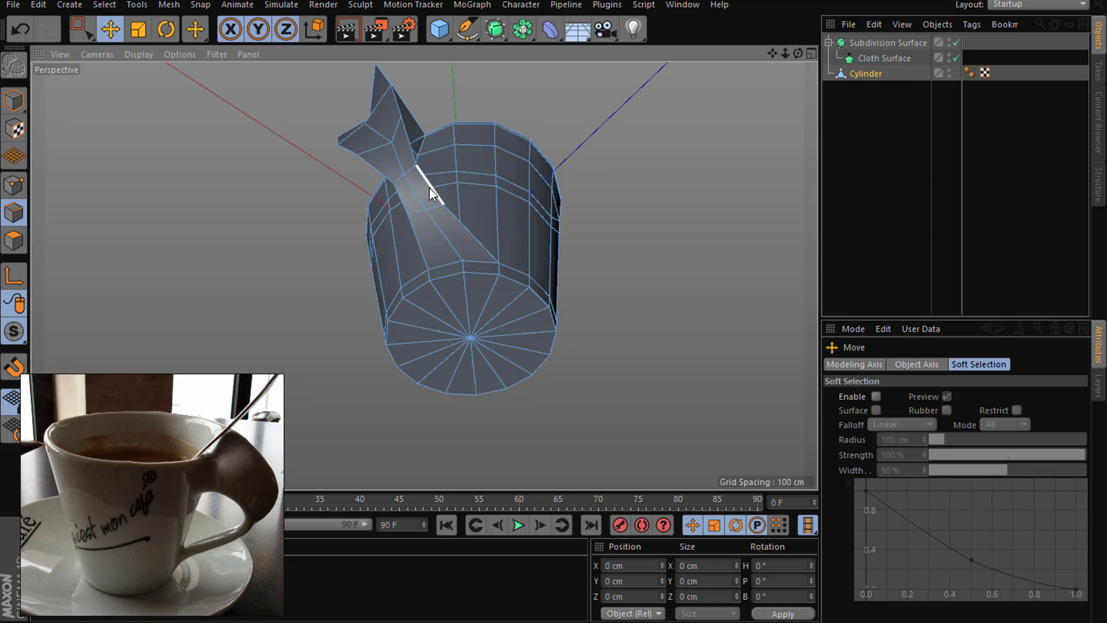
# Step: Move two handle edges to round its curve, then put the Cylinder back under Cloth Surface
pyautogui.click(432, 194)
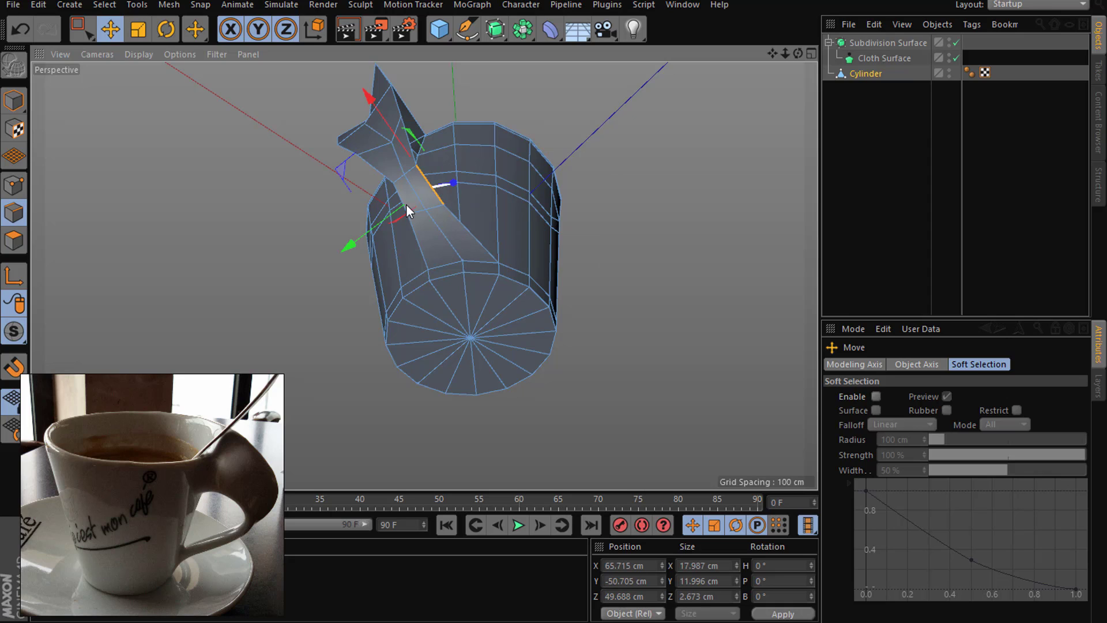
pyautogui.moveTo(377, 233); pyautogui.dragTo(390, 221)
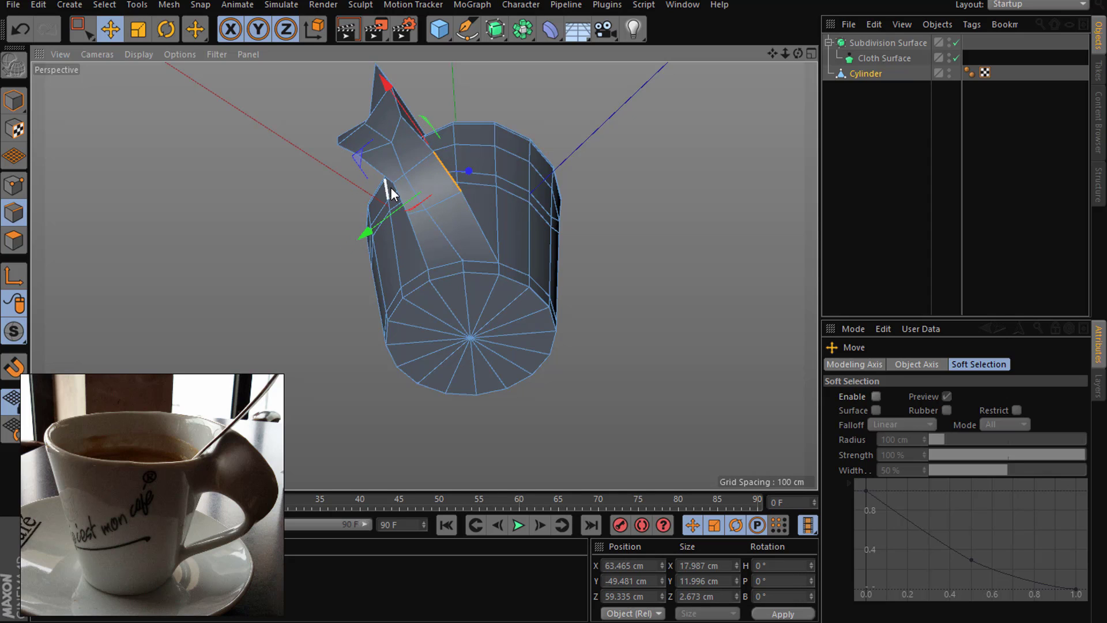
pyautogui.click(409, 194)
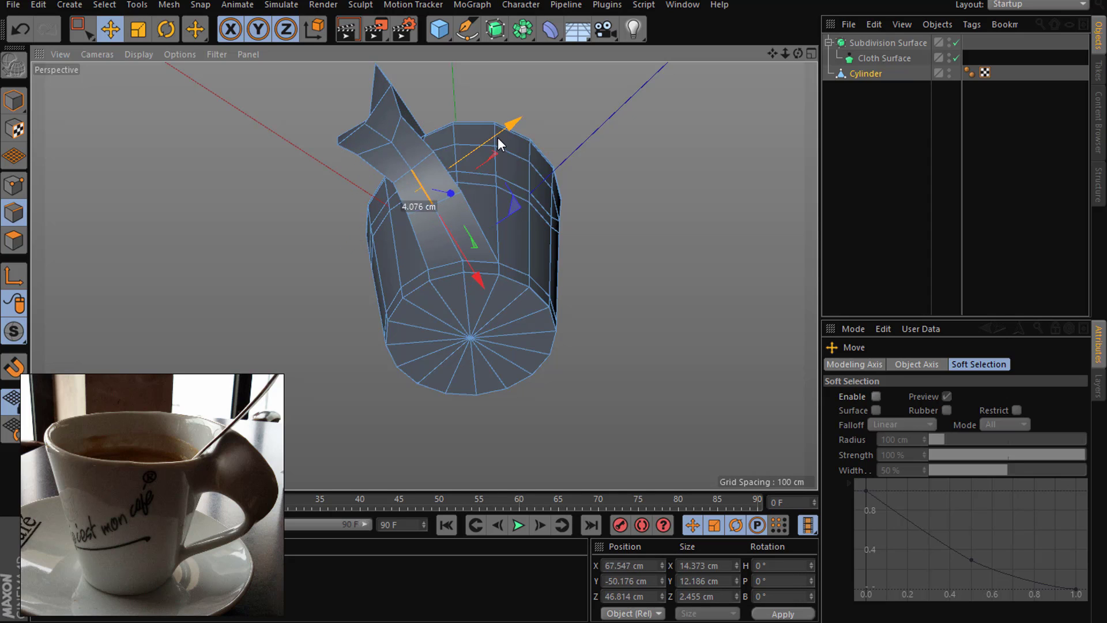
pyautogui.moveTo(625, 244)
pyautogui.keyDown('alt'); pyautogui.mouseDown()
pyautogui.moveTo(693, 314)
pyautogui.moveTo(646, 338)
pyautogui.mouseUp(); pyautogui.keyUp('alt')
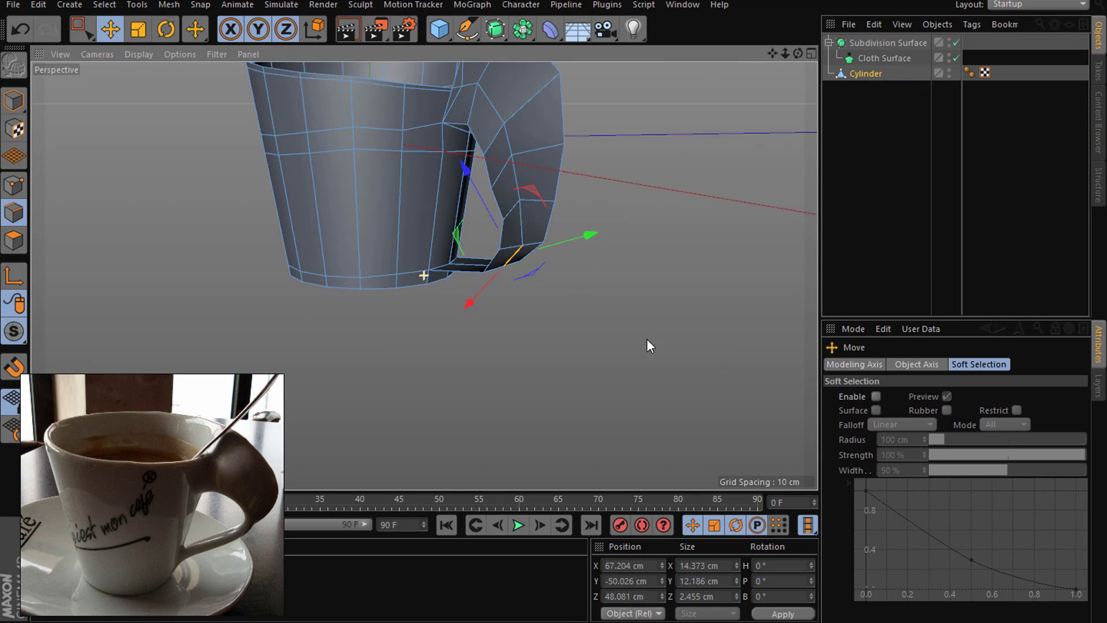
pyautogui.scroll(3, 499, 262)
pyautogui.moveTo(485, 198); pyautogui.dragTo(486, 187)
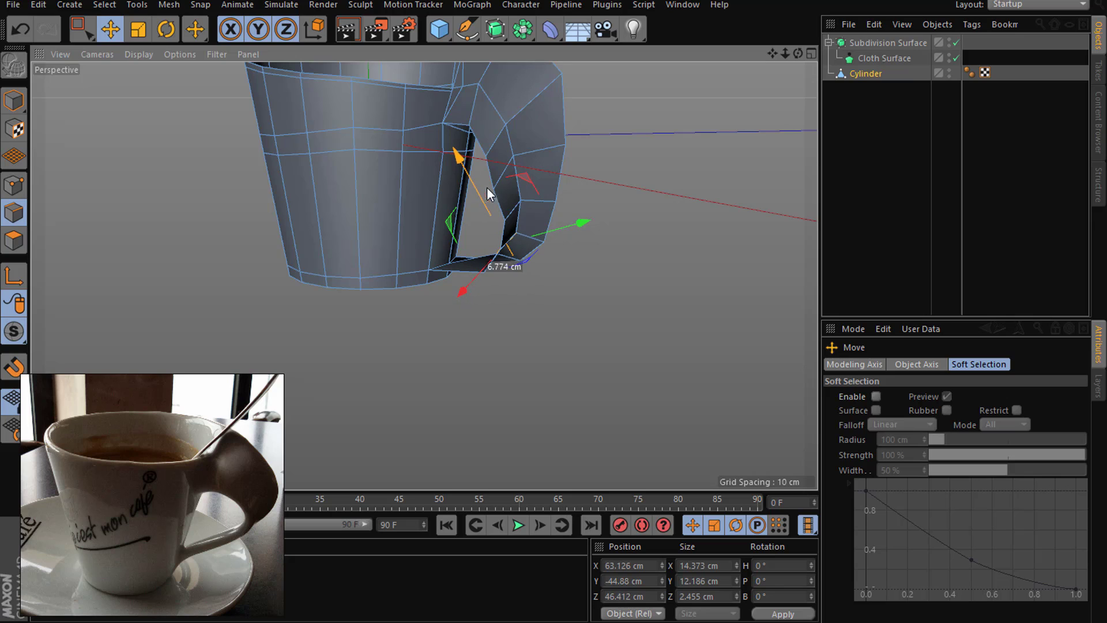
pyautogui.moveTo(876, 70); pyautogui.dragTo(868, 58)
# Step: Deselect everything and zoom out to view the whole smoothed mug from higher up
pyautogui.click(908, 119)
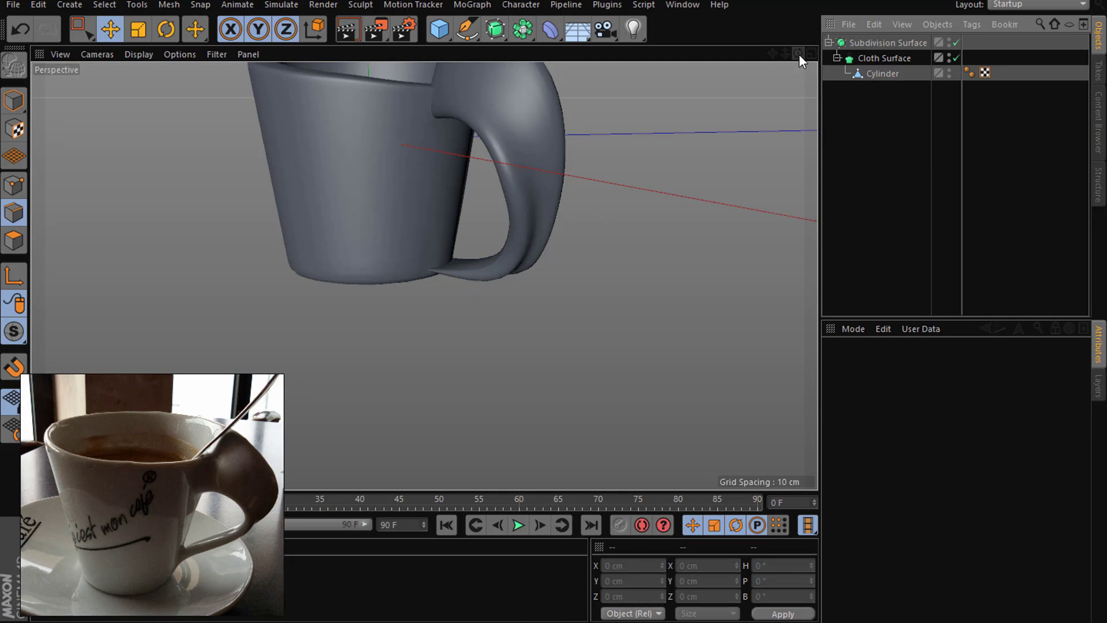
pyautogui.moveTo(785, 53); pyautogui.dragTo(784, 81)
pyautogui.keyDown('alt'); pyautogui.moveTo(404, 247); pyautogui.dragTo(423, 276); pyautogui.keyUp('alt')
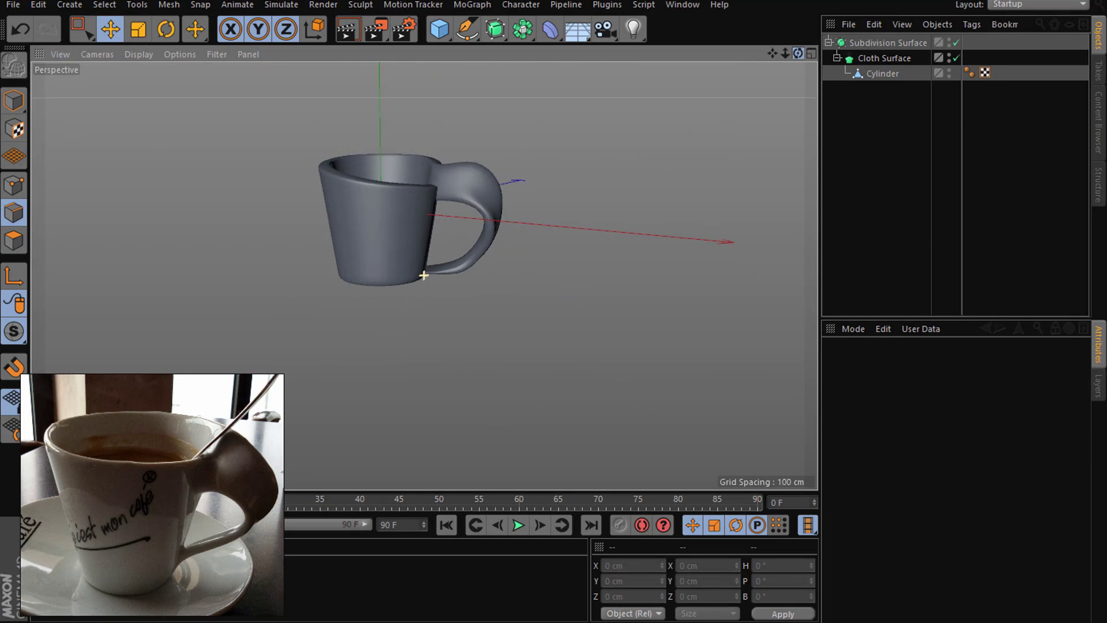
# Step: Pull the Cylinder out of Cloth Surface and rectangle-select a polygon on the handle
pyautogui.click(877, 68)
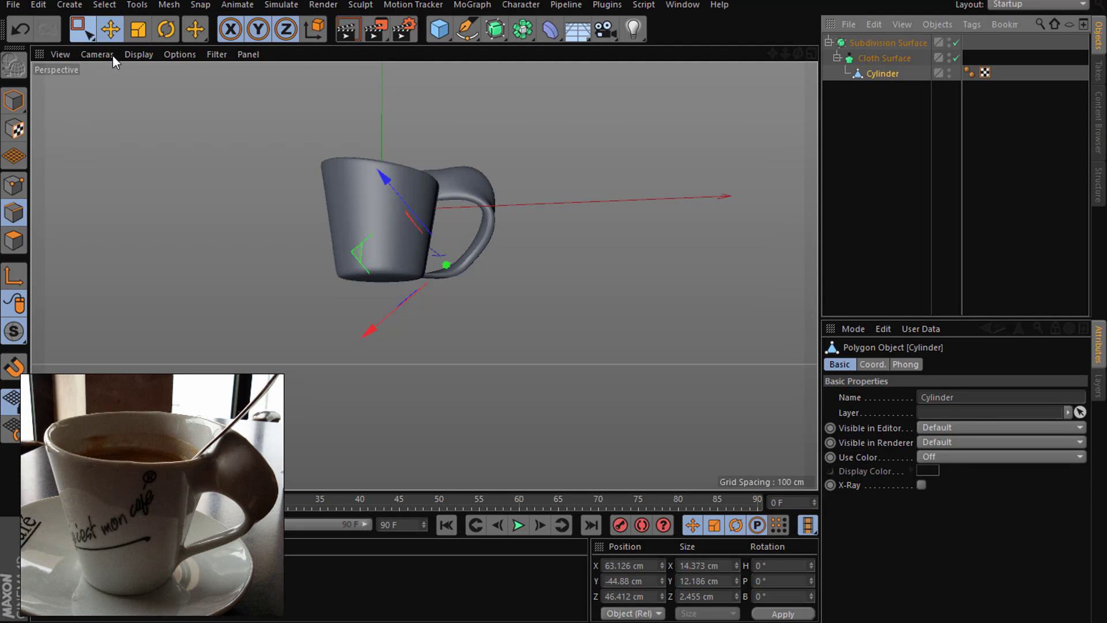
pyautogui.click(82, 29)
pyautogui.click(134, 81)
pyautogui.moveTo(883, 72); pyautogui.dragTo(876, 103)
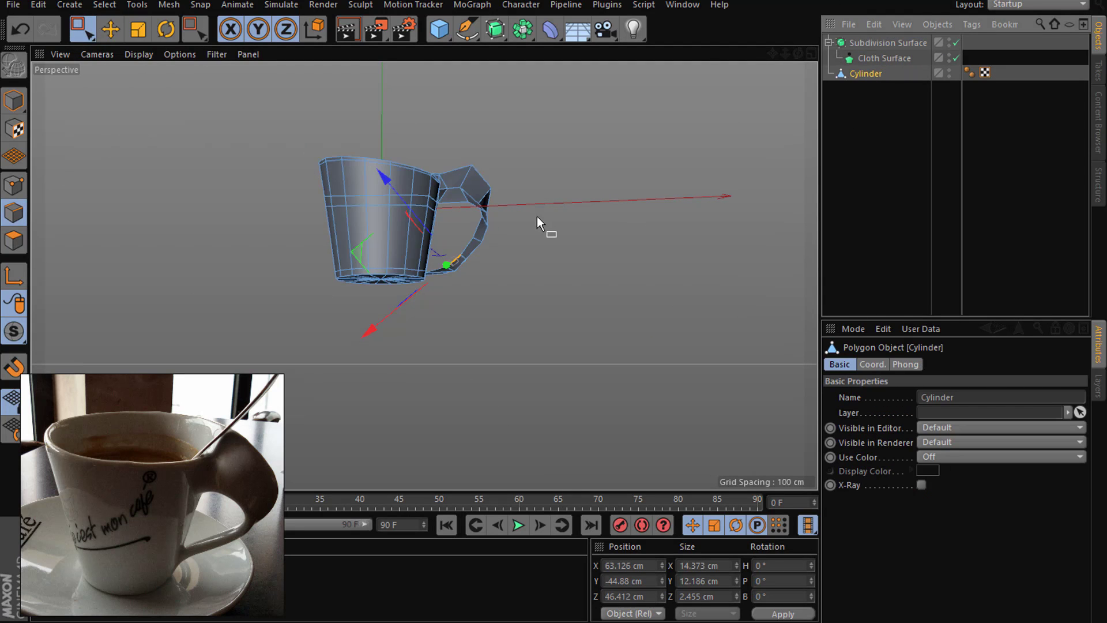
pyautogui.scroll(2, 497, 220)
pyautogui.moveTo(447, 214); pyautogui.dragTo(562, 257)
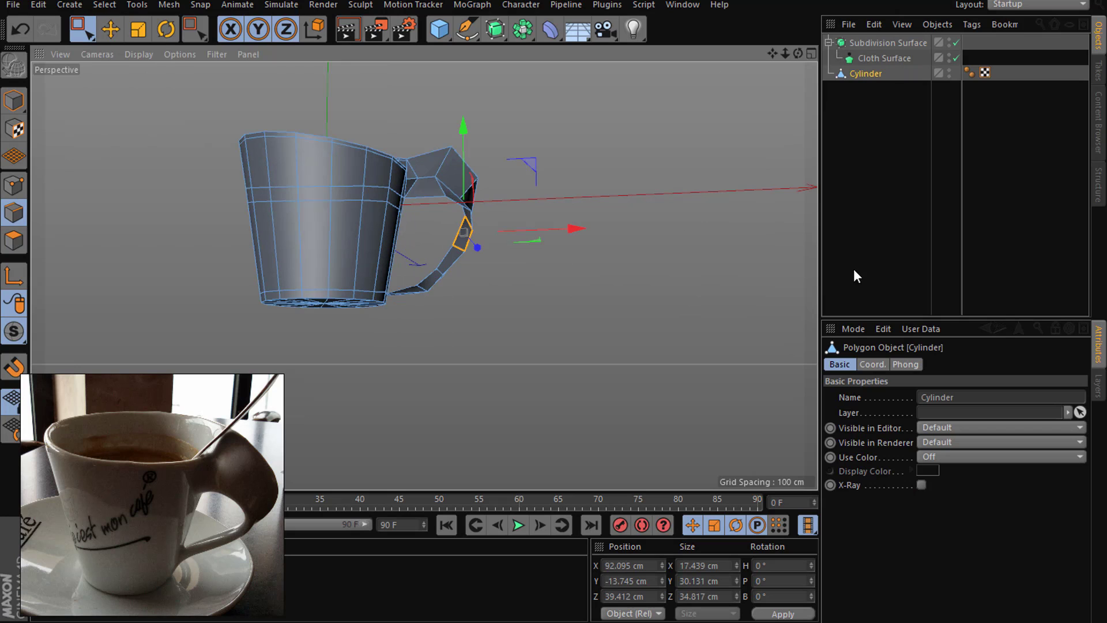
# Step: Shift the handle section left with soft selection, tightening the falloff radius to 46 cm
pyautogui.press('e')
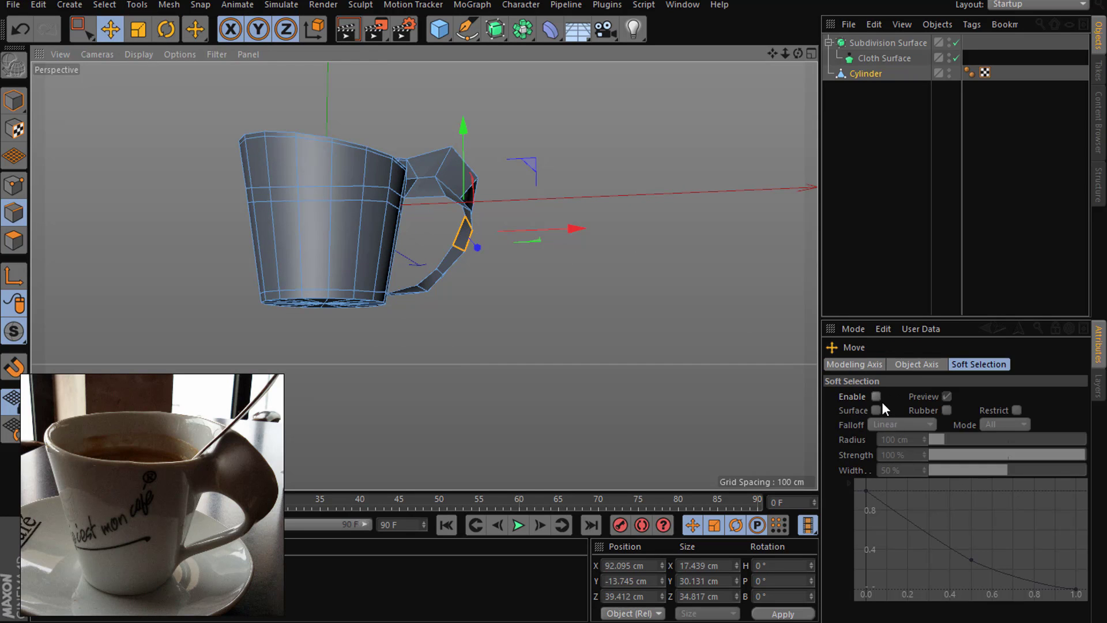
pyautogui.click(875, 396)
pyautogui.moveTo(542, 229); pyautogui.dragTo(529, 230)
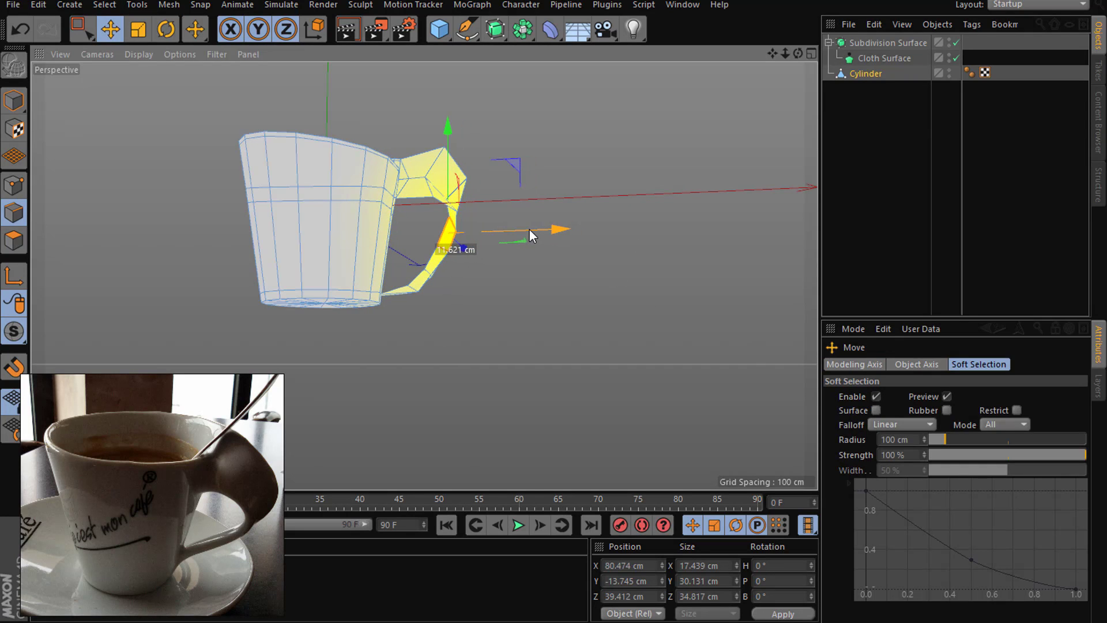
pyautogui.hotkey('ctrl', 'z')
pyautogui.moveTo(944, 441); pyautogui.dragTo(936, 441)
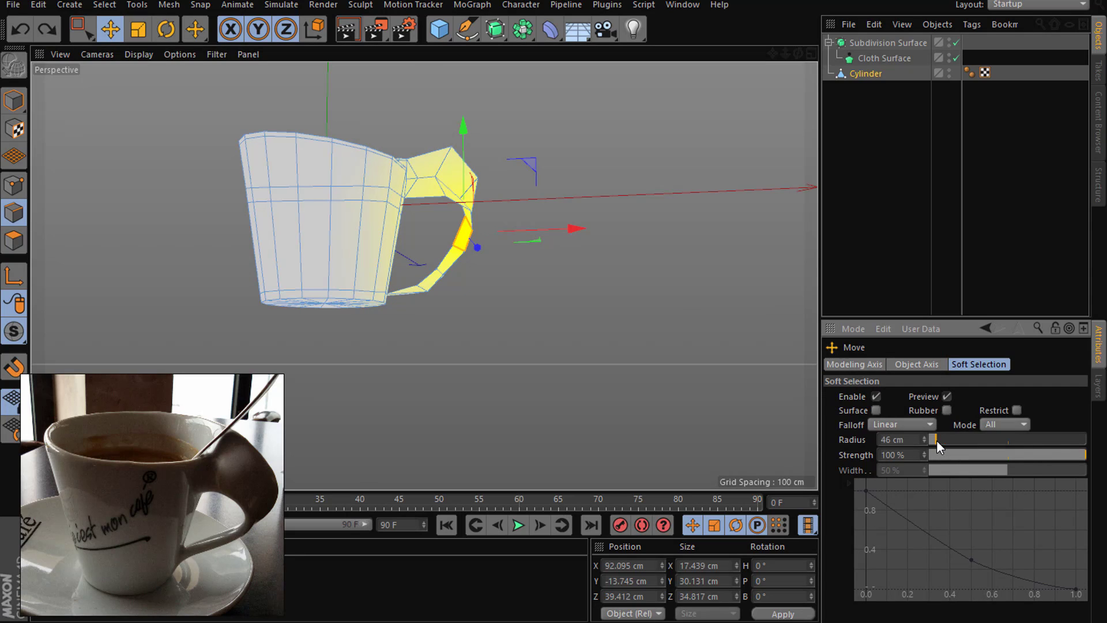
pyautogui.moveTo(573, 233); pyautogui.dragTo(561, 233)
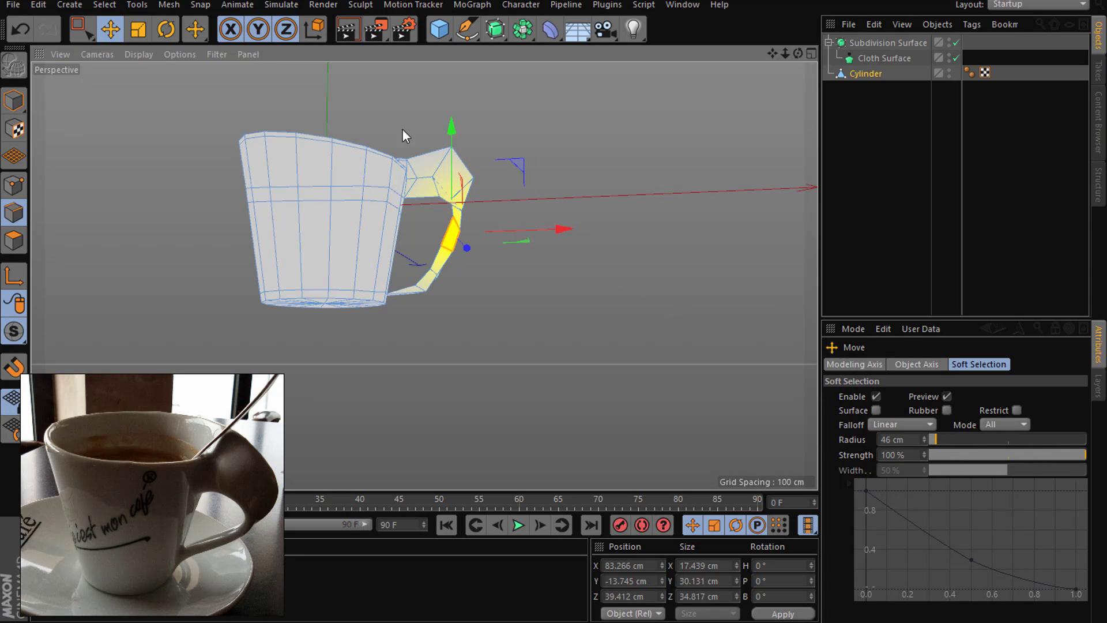
# Step: Rectangle-select the handle's top, lower it about 7 cm, then select the lower handle part
pyautogui.click(83, 30)
pyautogui.click(129, 72)
pyautogui.moveTo(505, 138); pyautogui.dragTo(417, 186)
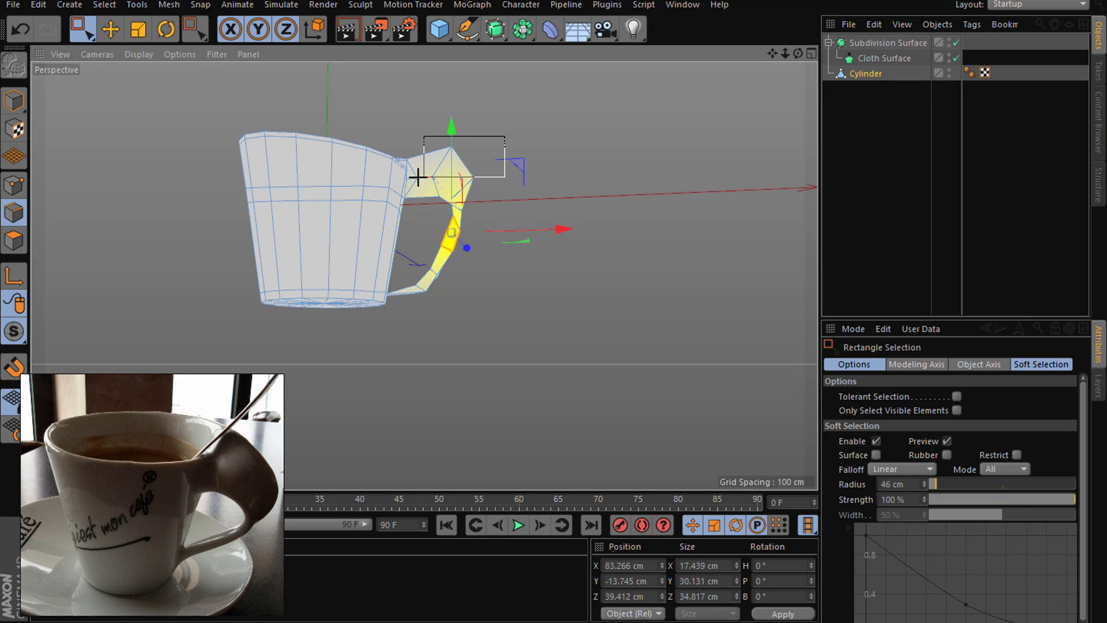
pyautogui.moveTo(457, 120); pyautogui.dragTo(459, 128)
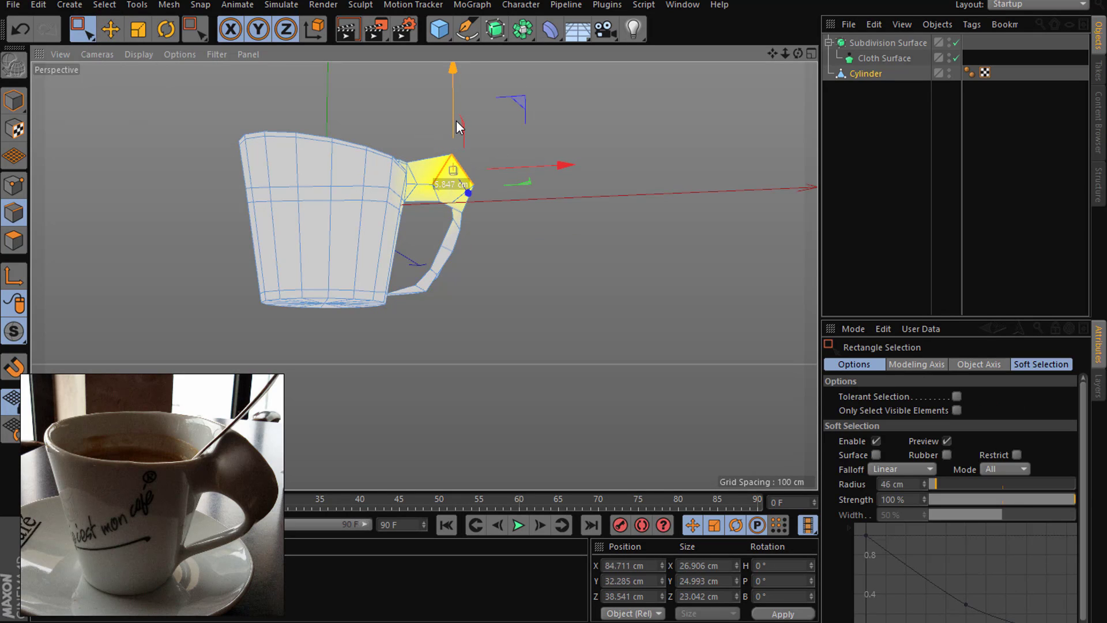
pyautogui.moveTo(419, 239); pyautogui.dragTo(478, 269)
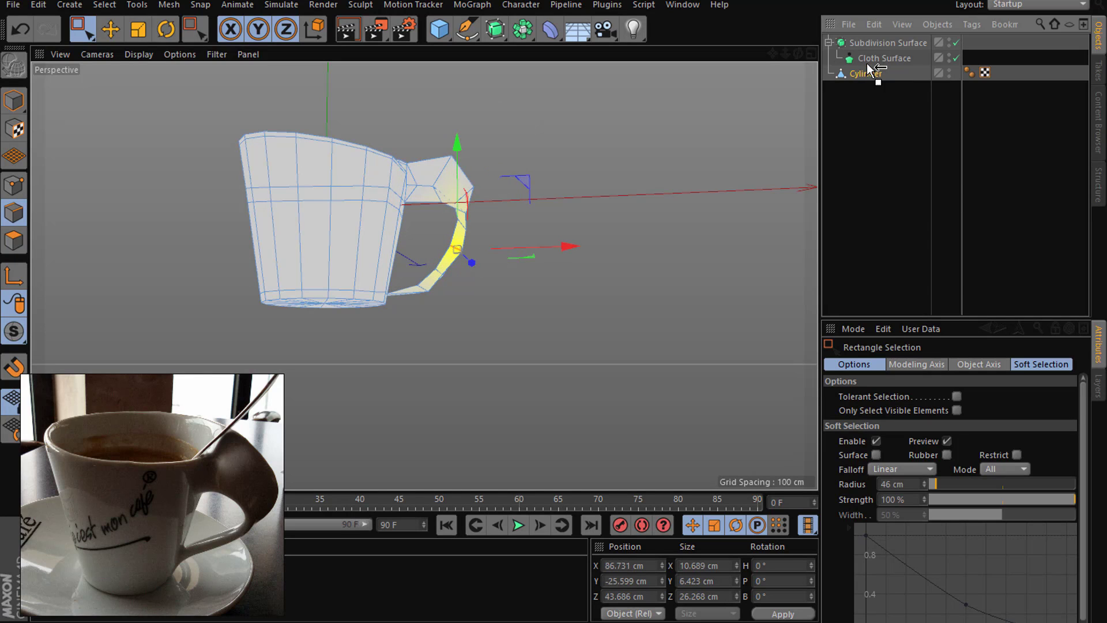
# Step: Preview the mug under Cloth Surface, undo the handle-top lowering, and unparent the Cylinder again
pyautogui.moveTo(865, 73); pyautogui.dragTo(884, 59)
pyautogui.click(904, 120)
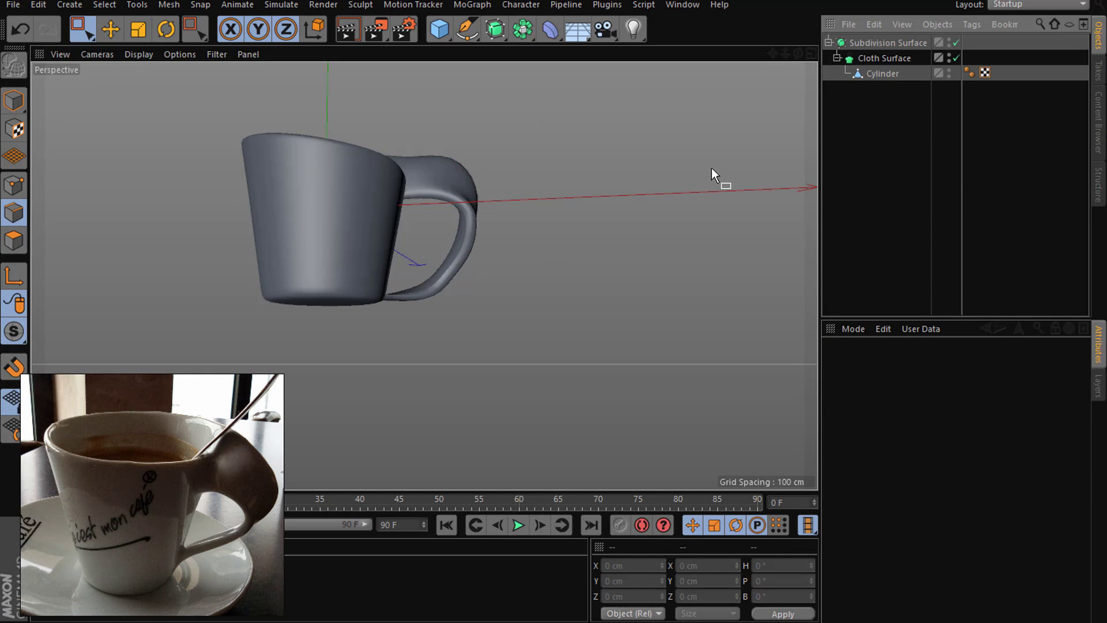
pyautogui.hotkey('ctrl', 'z')
pyautogui.hotkey('ctrl', 'z')
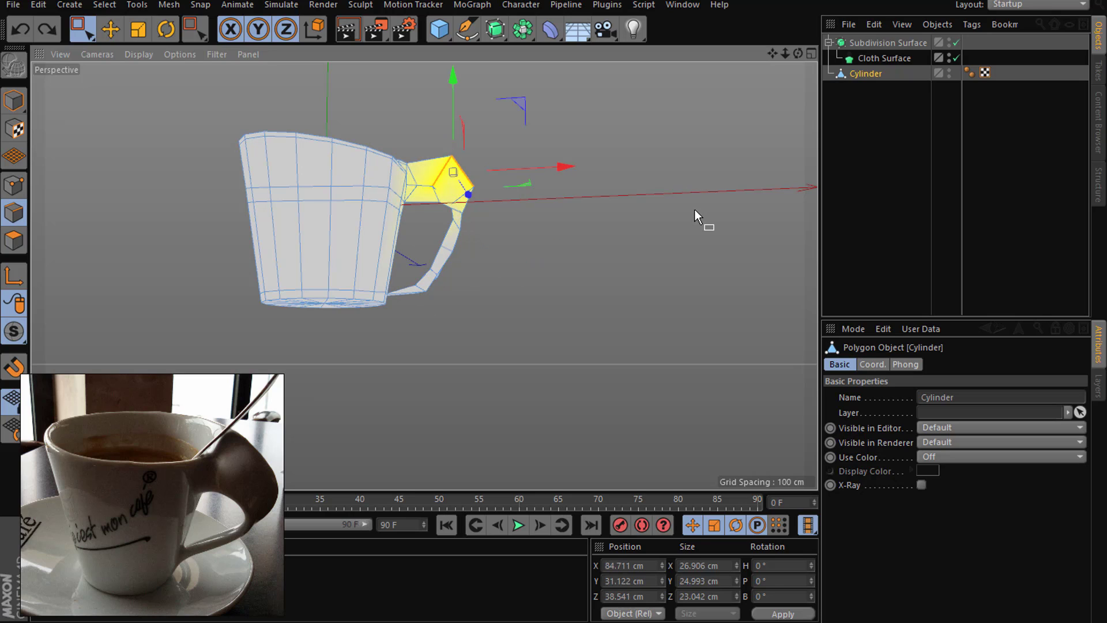
pyautogui.hotkey('ctrl', 'z')
pyautogui.moveTo(866, 74); pyautogui.dragTo(867, 60)
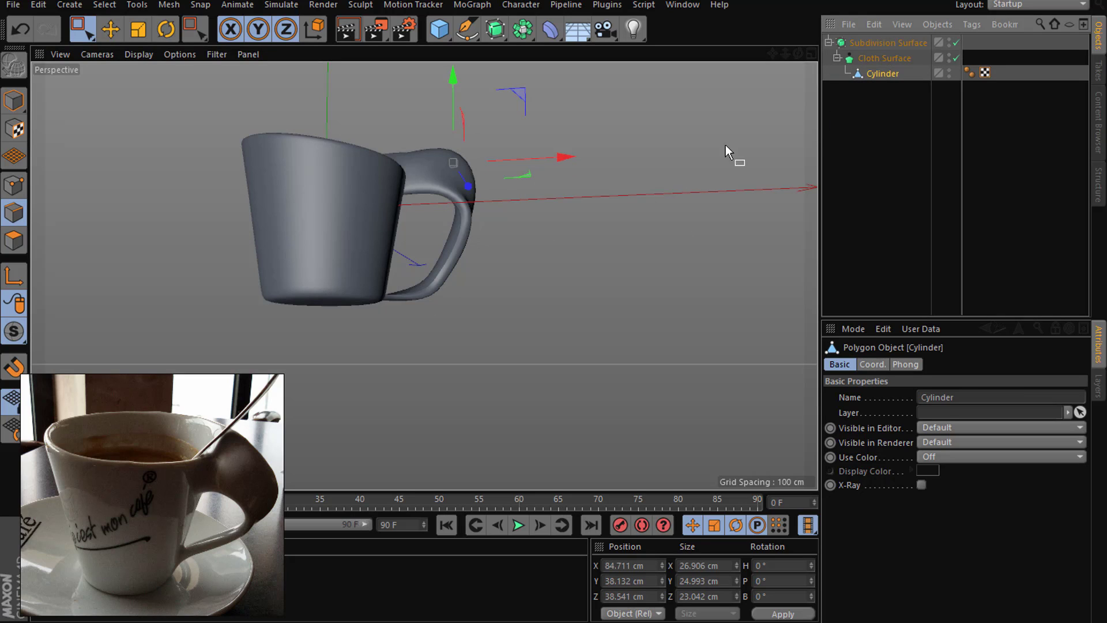
pyautogui.moveTo(872, 99); pyautogui.dragTo(873, 102)
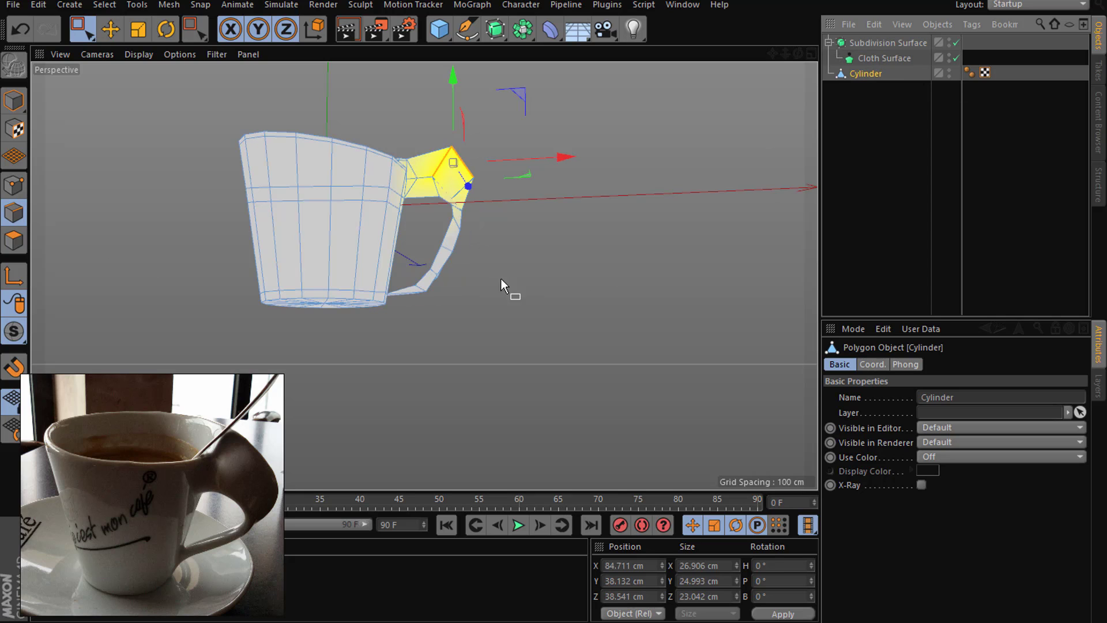
# Step: Raise the handle's bottom section slightly, review the smoothed mug, and reselect Cylinder
pyautogui.click(420, 283)
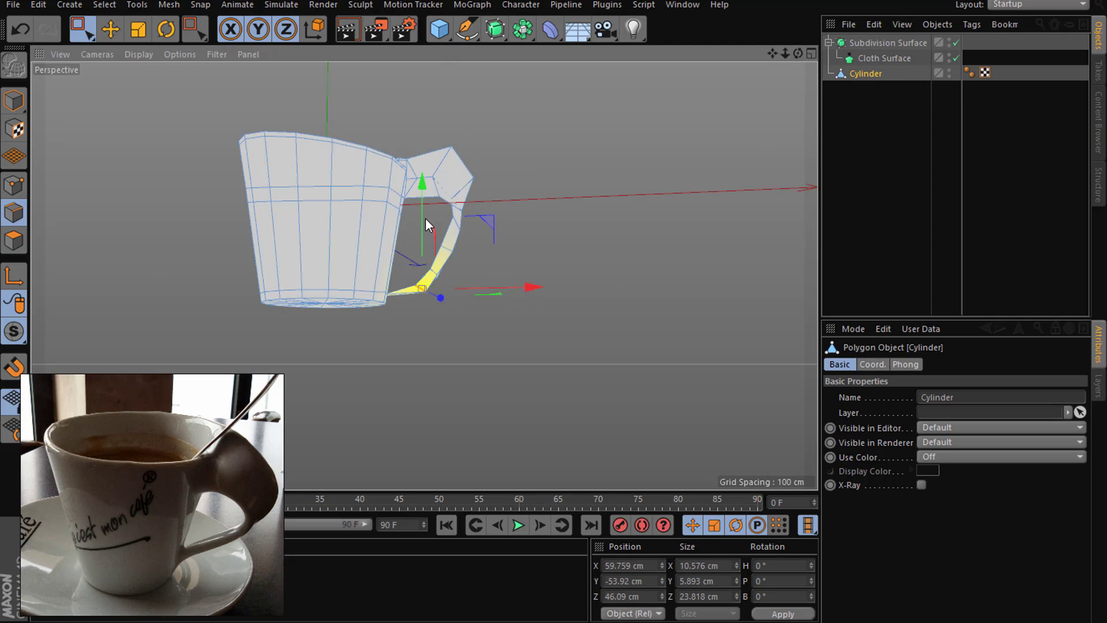
pyautogui.moveTo(424, 217); pyautogui.dragTo(525, 198)
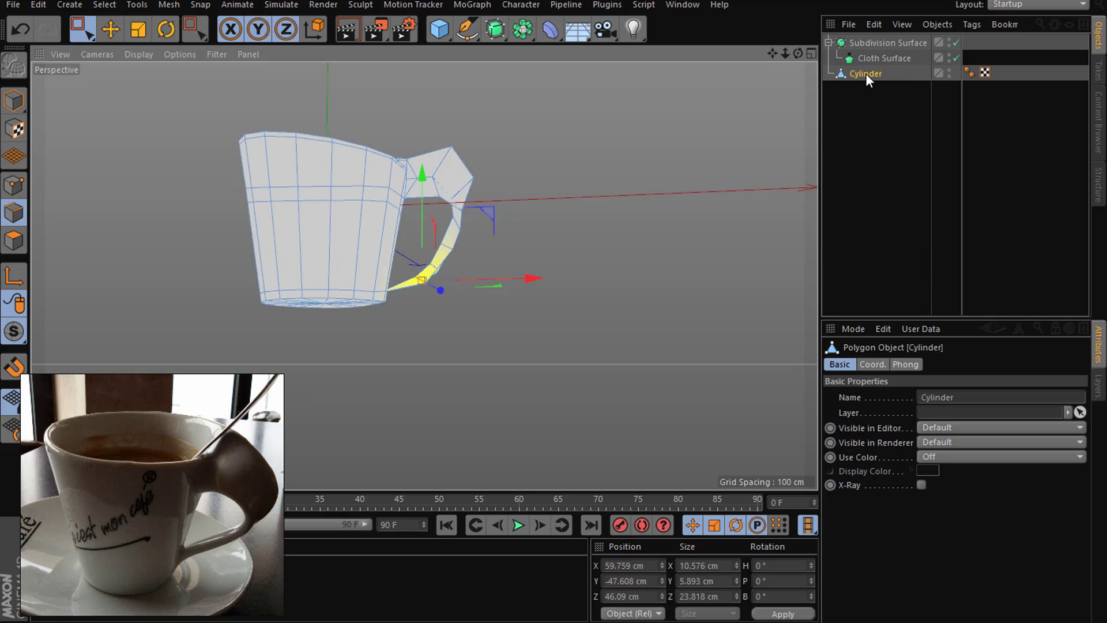
pyautogui.moveTo(866, 74); pyautogui.dragTo(873, 61)
pyautogui.click(905, 155)
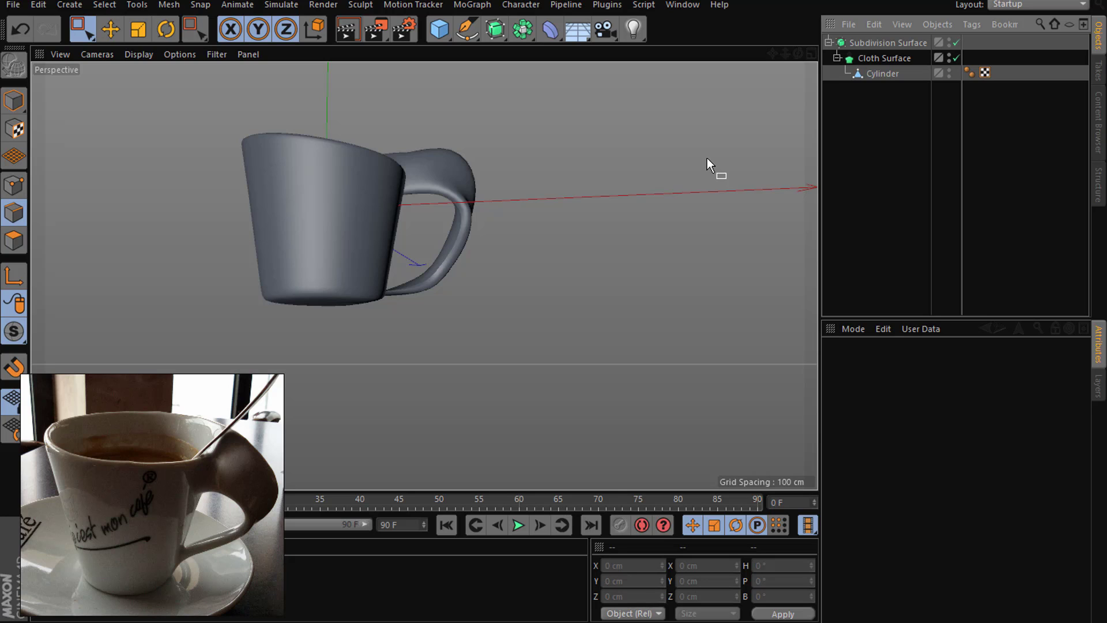
pyautogui.keyDown('alt'); pyautogui.moveTo(620, 160); pyautogui.dragTo(393, 213); pyautogui.keyUp('alt')
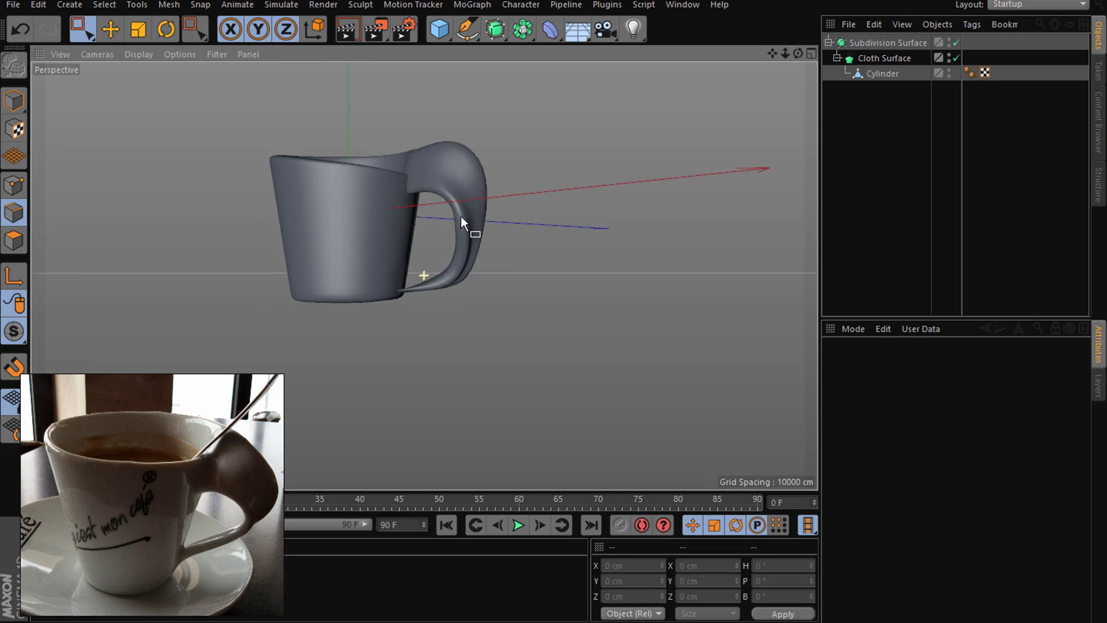
pyautogui.click(882, 73)
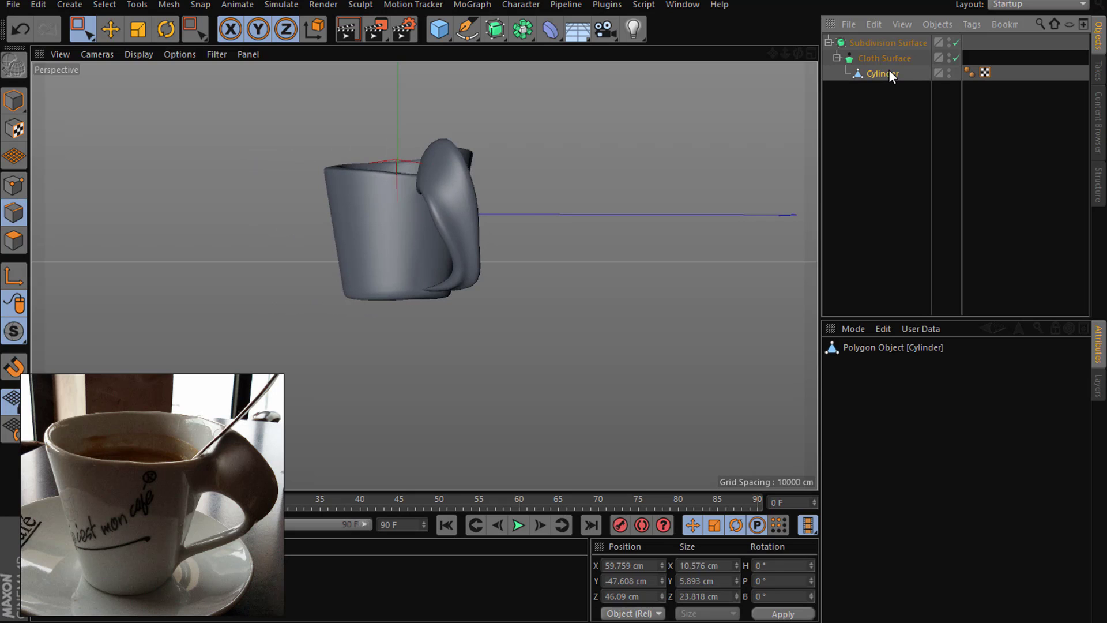
# Step: In Points mode, pull Cylinder out of Cloth Surface with box selection and soft selection off
pyautogui.scroll(2, 469, 210)
pyautogui.click(19, 190)
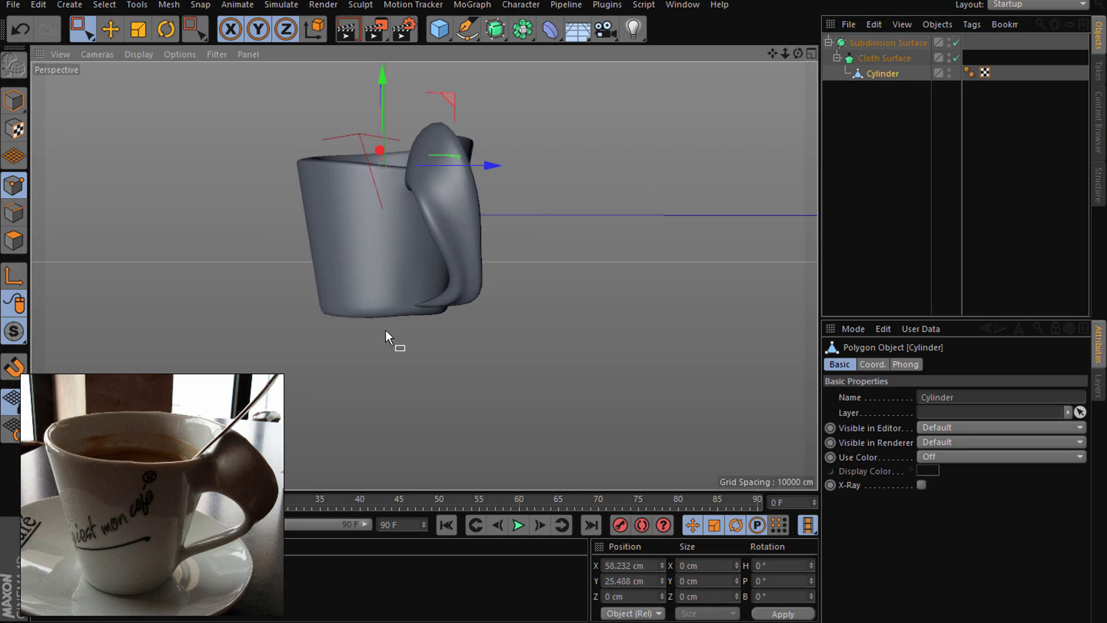
pyautogui.moveTo(848, 81); pyautogui.dragTo(859, 106)
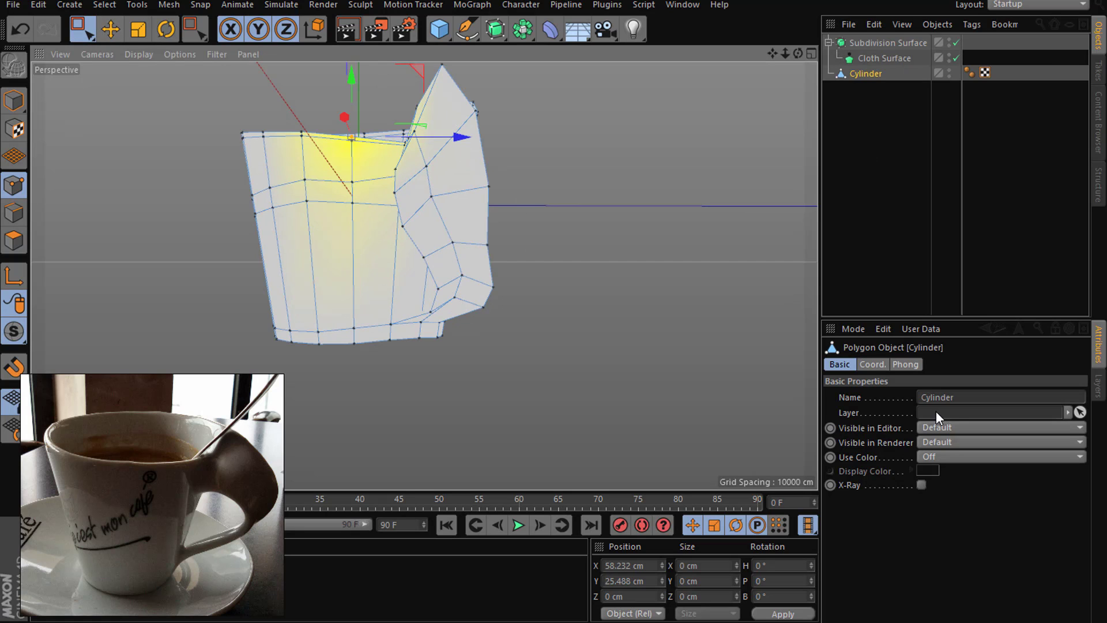
pyautogui.click(83, 33)
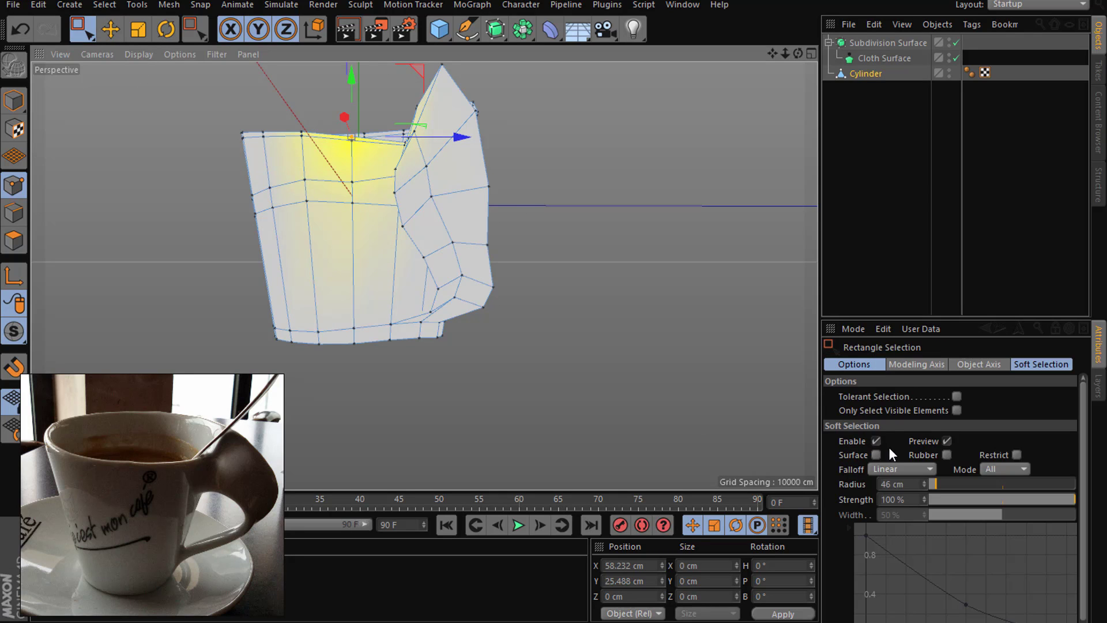
pyautogui.click(876, 441)
# Step: Shift the handle's bottom points about 6 cm and a higher handle point about 2 cm sideways
pyautogui.scroll(2, 371, 249)
pyautogui.moveTo(457, 297)
pyautogui.mouseDown()
pyautogui.moveTo(444, 332)
pyautogui.moveTo(484, 316)
pyautogui.mouseUp()
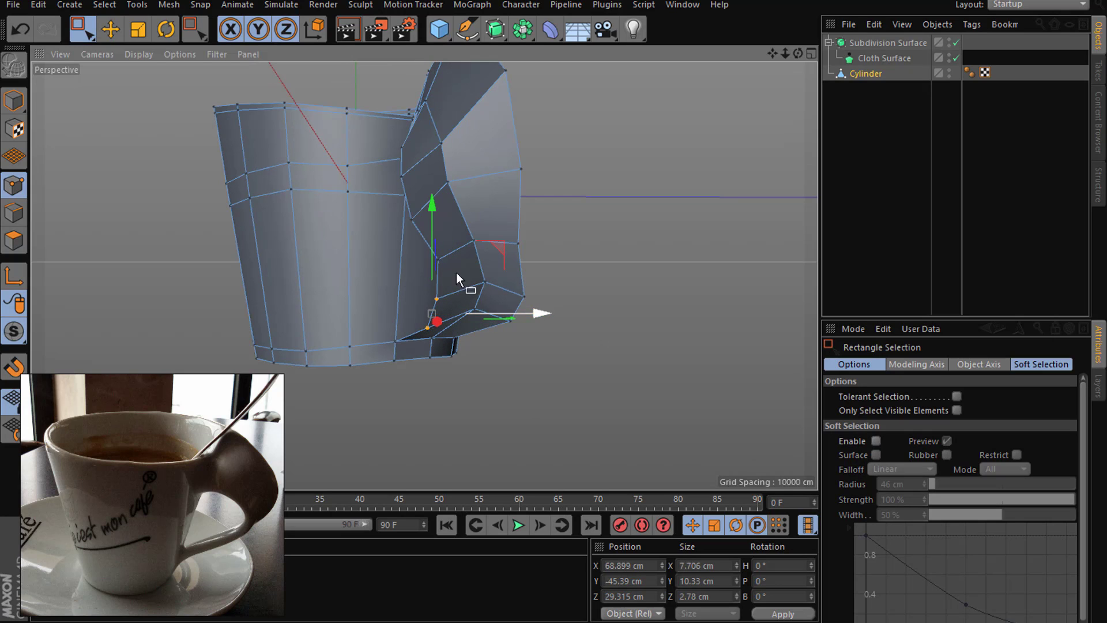
pyautogui.click(436, 259)
pyautogui.moveTo(460, 259); pyautogui.dragTo(521, 254)
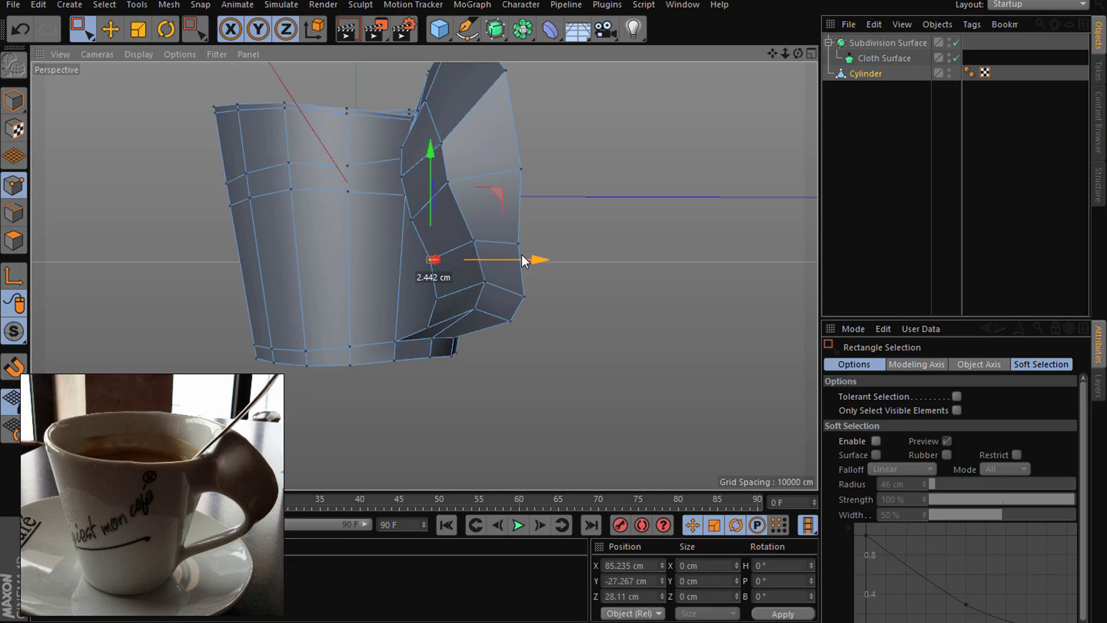
# Step: Box-select the lower handle points, undo, and select a different group of handle points
pyautogui.moveTo(541, 202)
pyautogui.keyDown('alt'); pyautogui.mouseDown()
pyautogui.moveTo(603, 281)
pyautogui.moveTo(551, 234)
pyautogui.moveTo(413, 285)
pyautogui.moveTo(484, 289)
pyautogui.moveTo(448, 255)
pyautogui.mouseUp(); pyautogui.keyUp('alt')
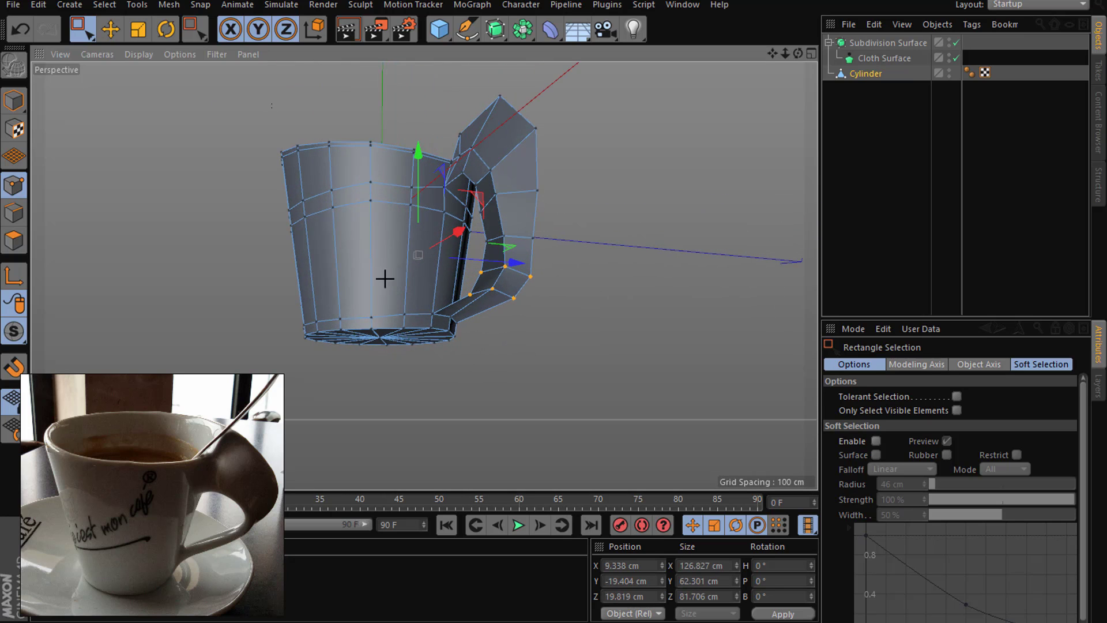
pyautogui.keyDown('ctrl'); pyautogui.moveTo(271, 103); pyautogui.dragTo(461, 362); pyautogui.keyUp('ctrl')
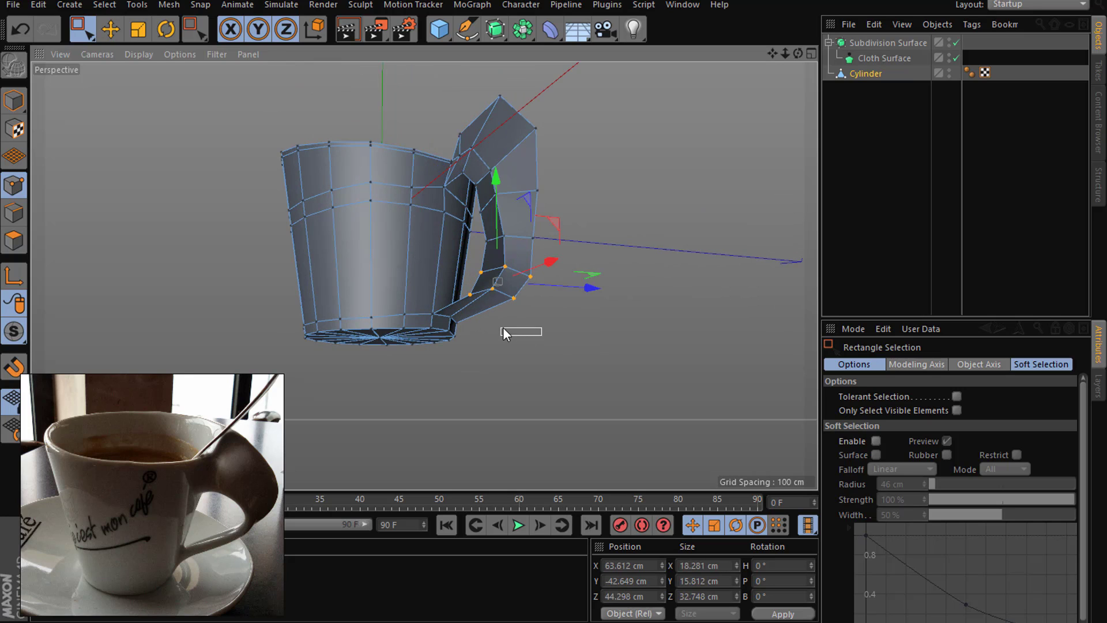
pyautogui.hotkey('ctrl', 'z')
pyautogui.moveTo(545, 341)
pyautogui.keyDown('alt'); pyautogui.mouseDown()
pyautogui.moveTo(555, 266)
pyautogui.moveTo(778, 267)
pyautogui.moveTo(500, 234)
pyautogui.moveTo(563, 254)
pyautogui.mouseUp(); pyautogui.keyUp('alt')
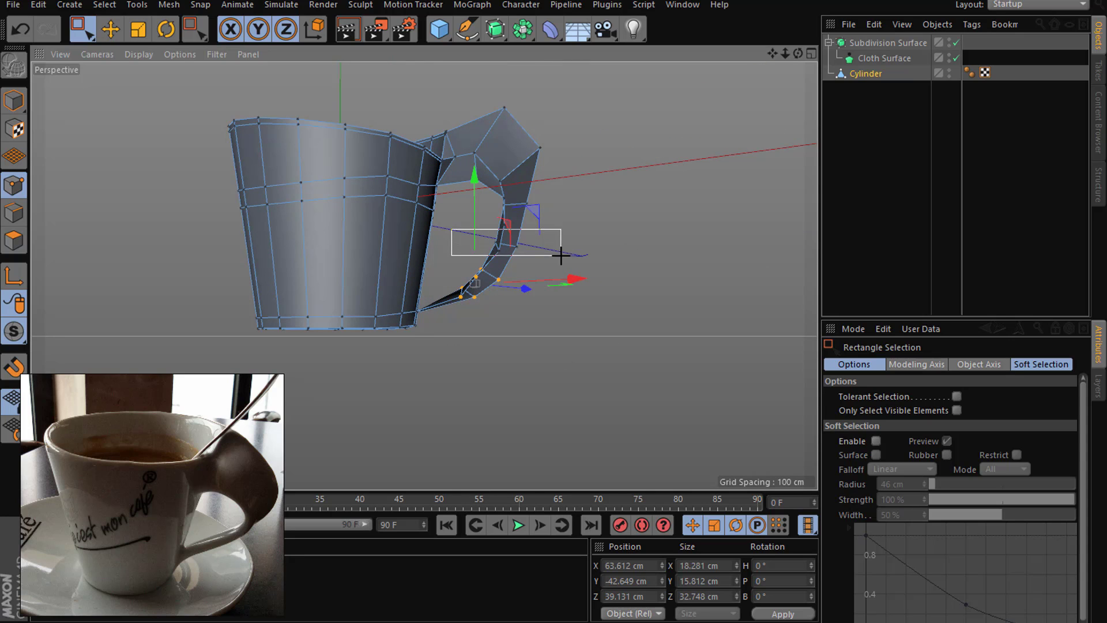
pyautogui.moveTo(524, 296)
pyautogui.keyDown('alt'); pyautogui.mouseDown()
pyautogui.moveTo(472, 279)
pyautogui.moveTo(590, 247)
pyautogui.moveTo(594, 233)
pyautogui.mouseUp(); pyautogui.keyUp('alt')
# Step: Switch to Edges mode and select an edge on the handle, viewing from below
pyautogui.press('k')
pyautogui.press('l')
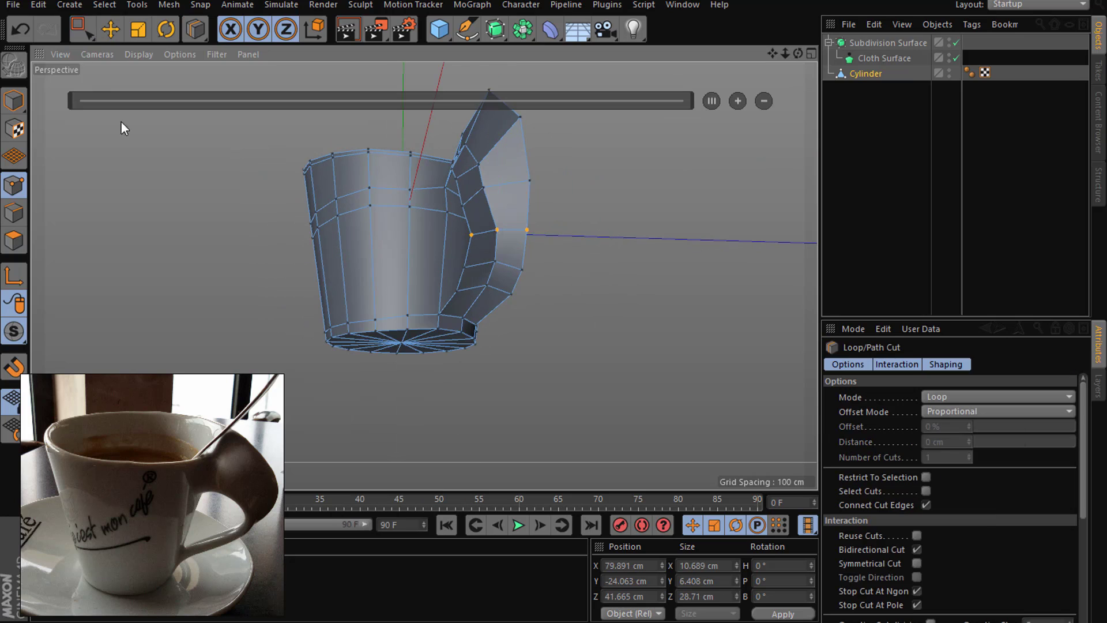
pyautogui.click(110, 29)
pyautogui.click(10, 213)
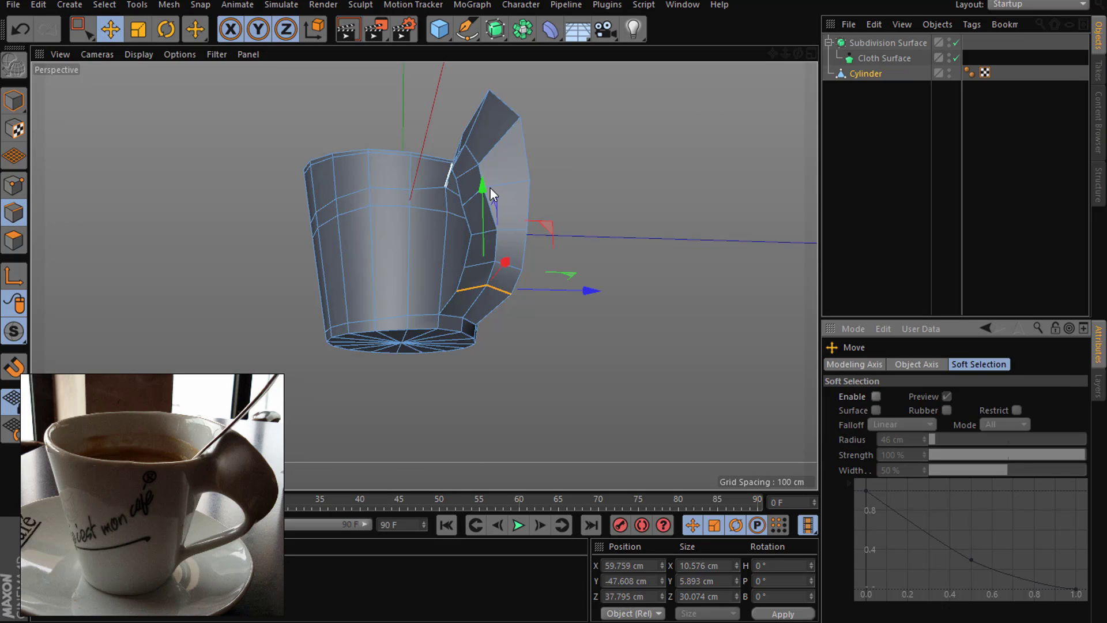
pyautogui.click(505, 183)
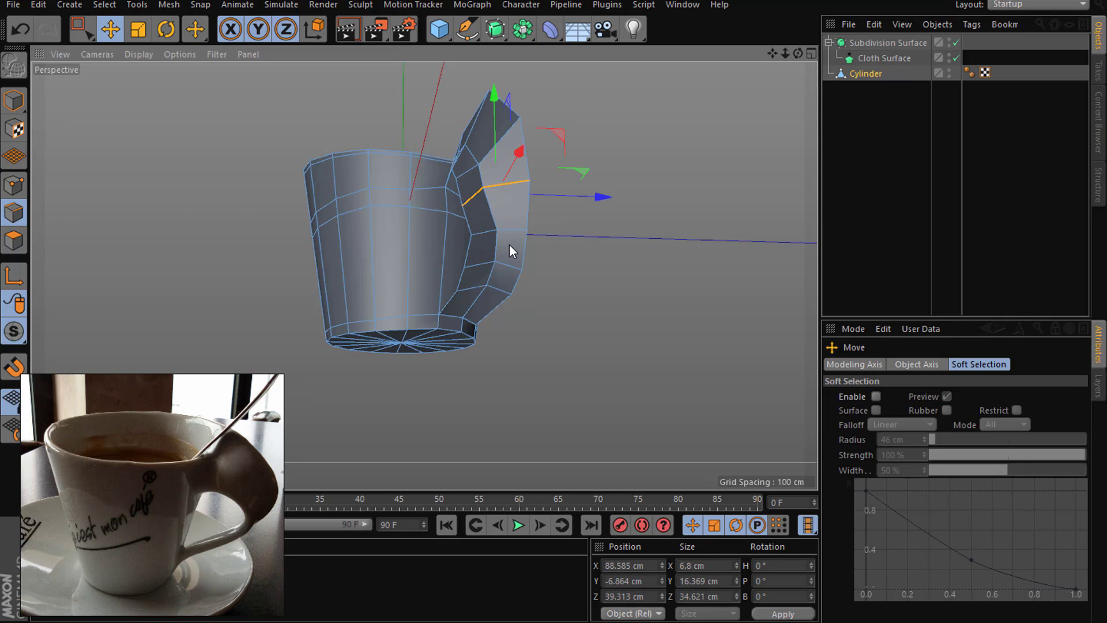
pyautogui.moveTo(438, 323)
pyautogui.keyDown('alt'); pyautogui.mouseDown()
pyautogui.moveTo(425, 275)
pyautogui.moveTo(648, 153)
pyautogui.mouseUp(); pyautogui.keyUp('alt')
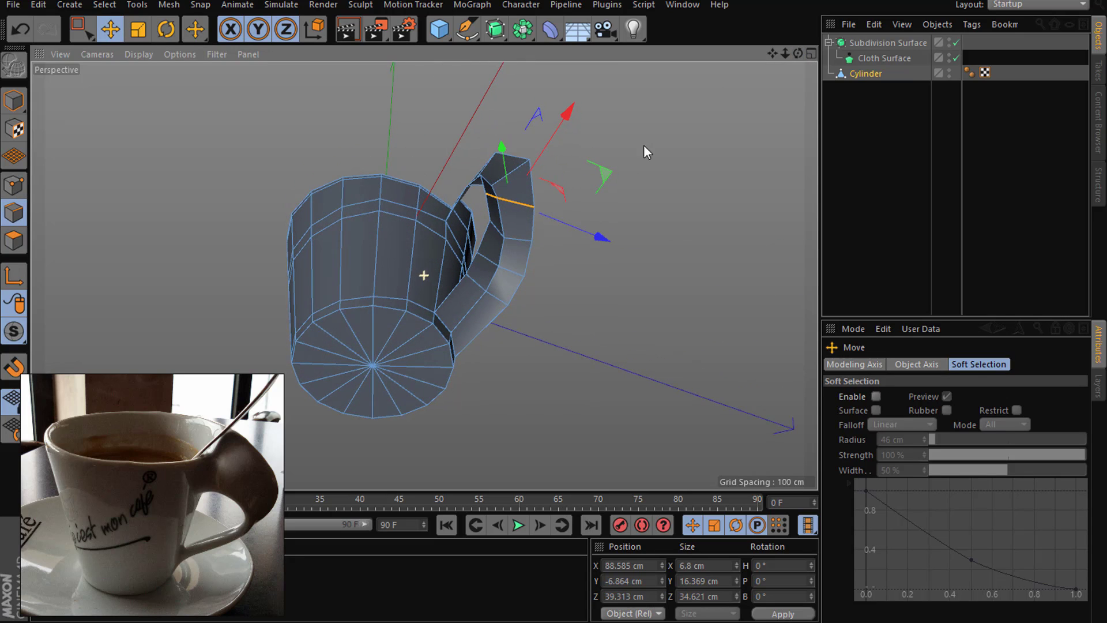
pyautogui.click(517, 268)
# Step: Tilt the view into the mug, select a handle edge, and choose Dissolve
pyautogui.rightClick(594, 300)
pyautogui.rightClick(551, 363)
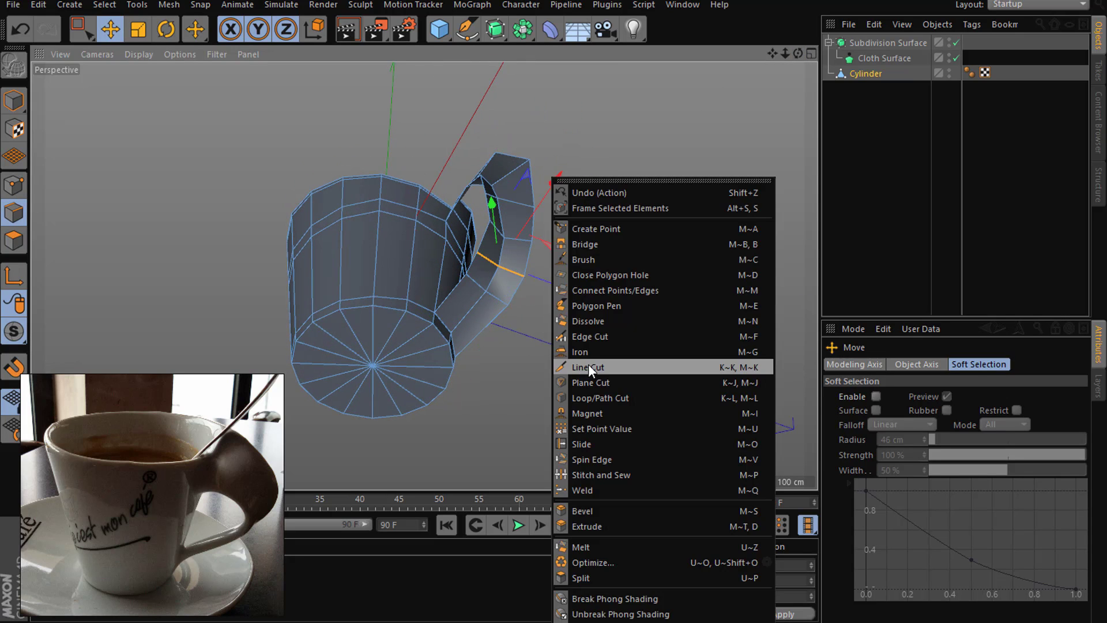
pyautogui.click(597, 321)
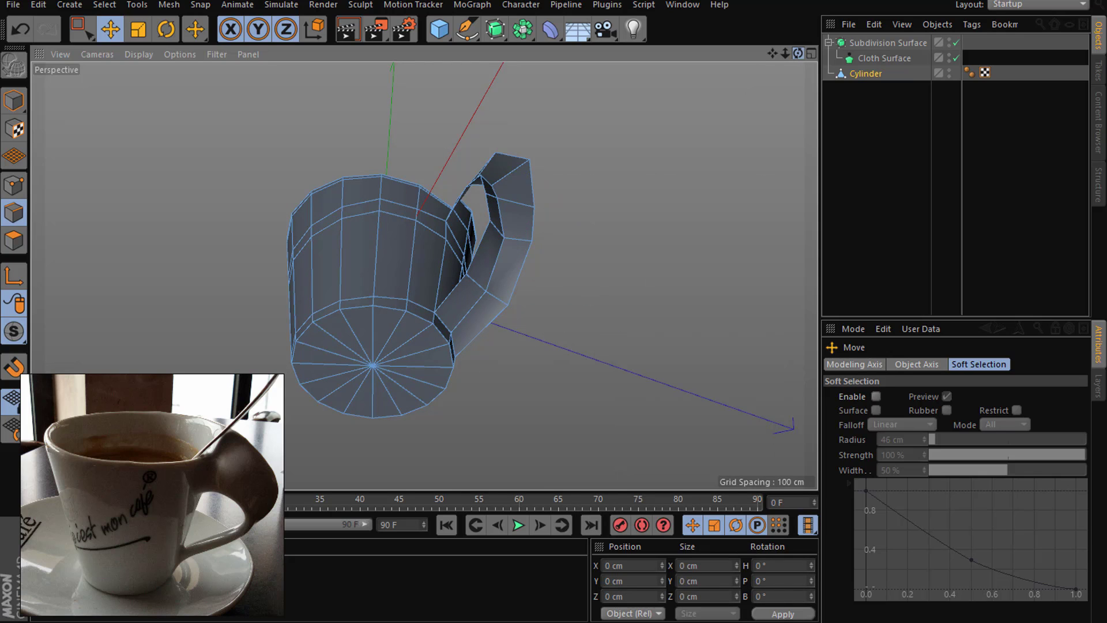
pyautogui.keyDown('alt'); pyautogui.moveTo(423, 271); pyautogui.dragTo(496, 156); pyautogui.keyUp('alt')
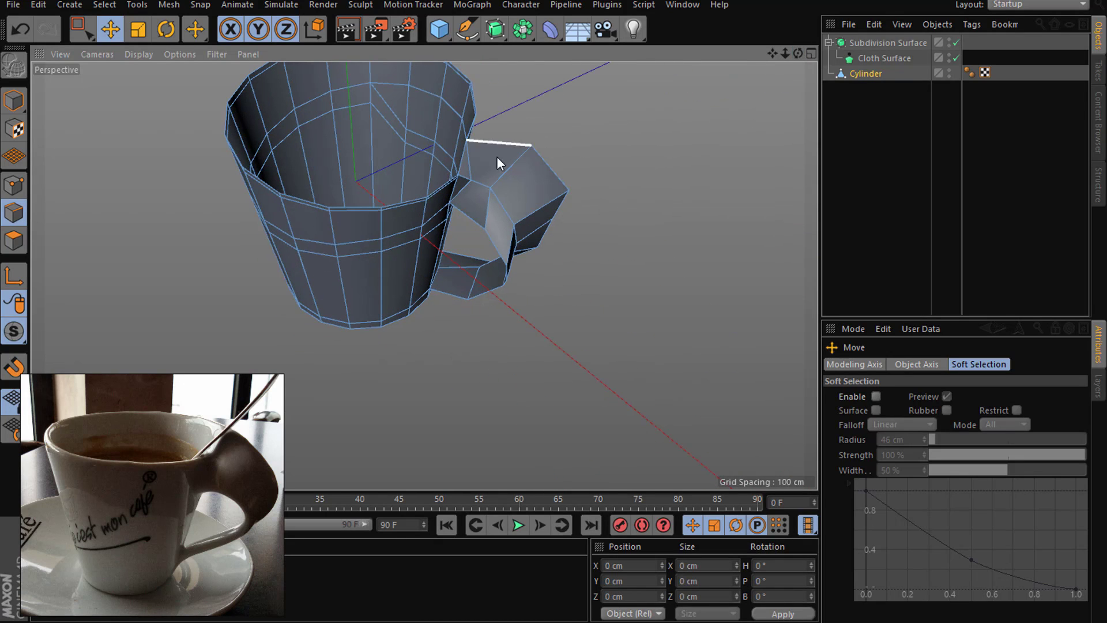
pyautogui.click(468, 168)
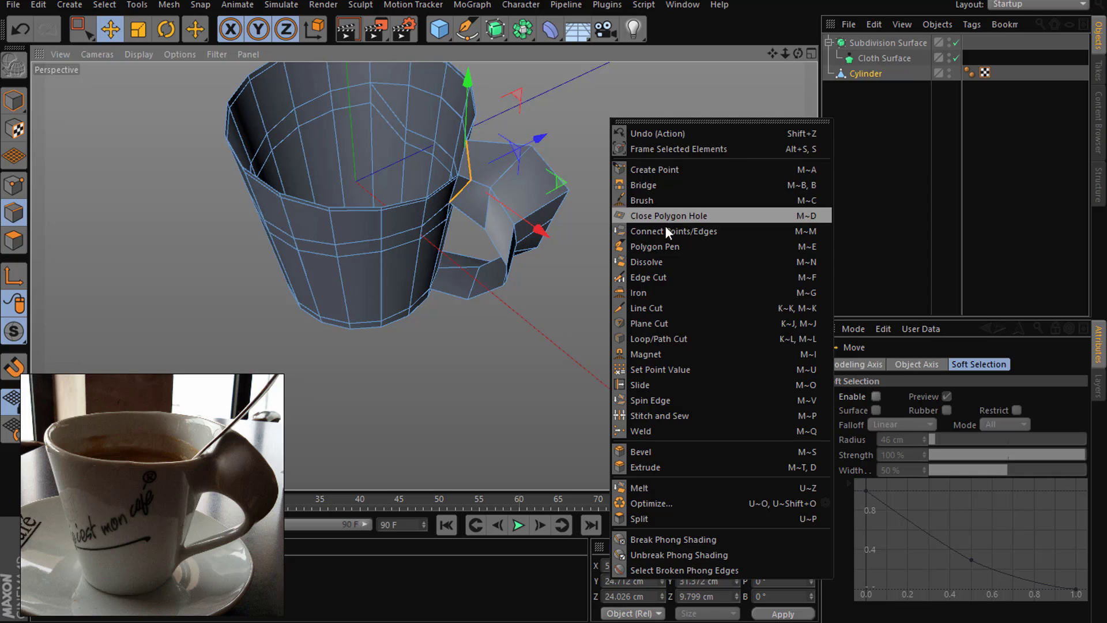
pyautogui.click(652, 261)
# Step: Dissolve the surplus handle edge and put Cylinder back under Cloth Surface
pyautogui.click(550, 212)
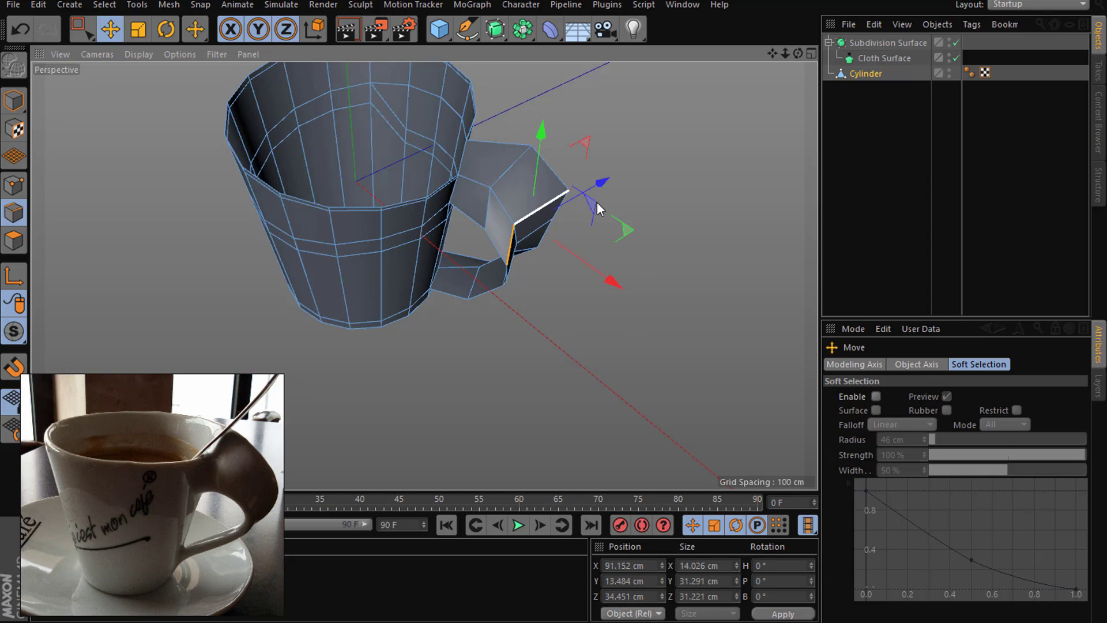
pyautogui.rightClick(656, 189)
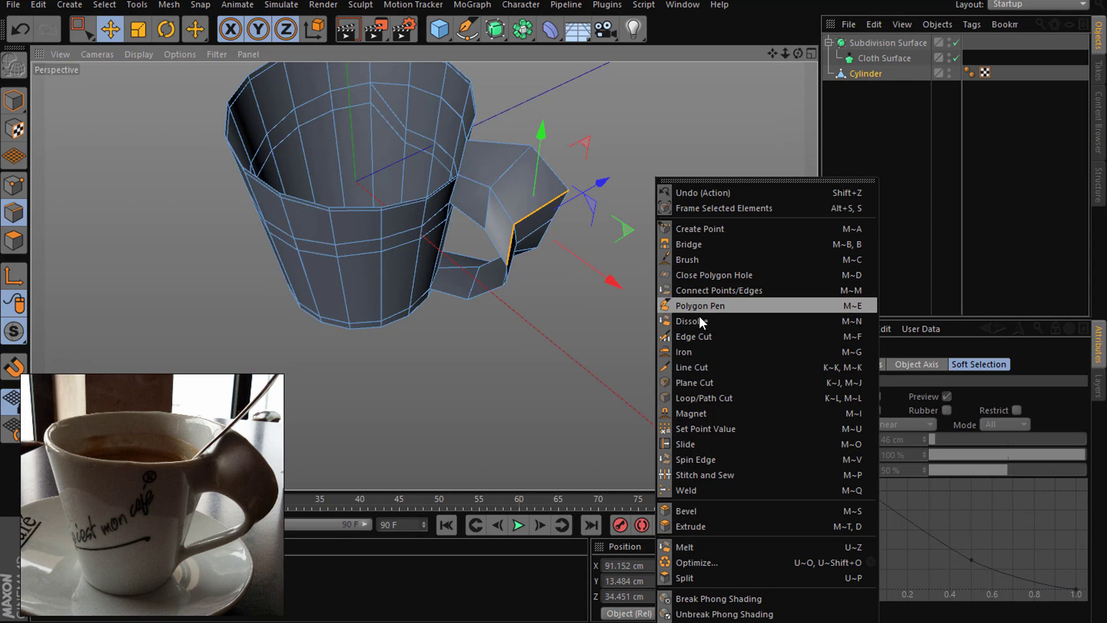
pyautogui.click(699, 319)
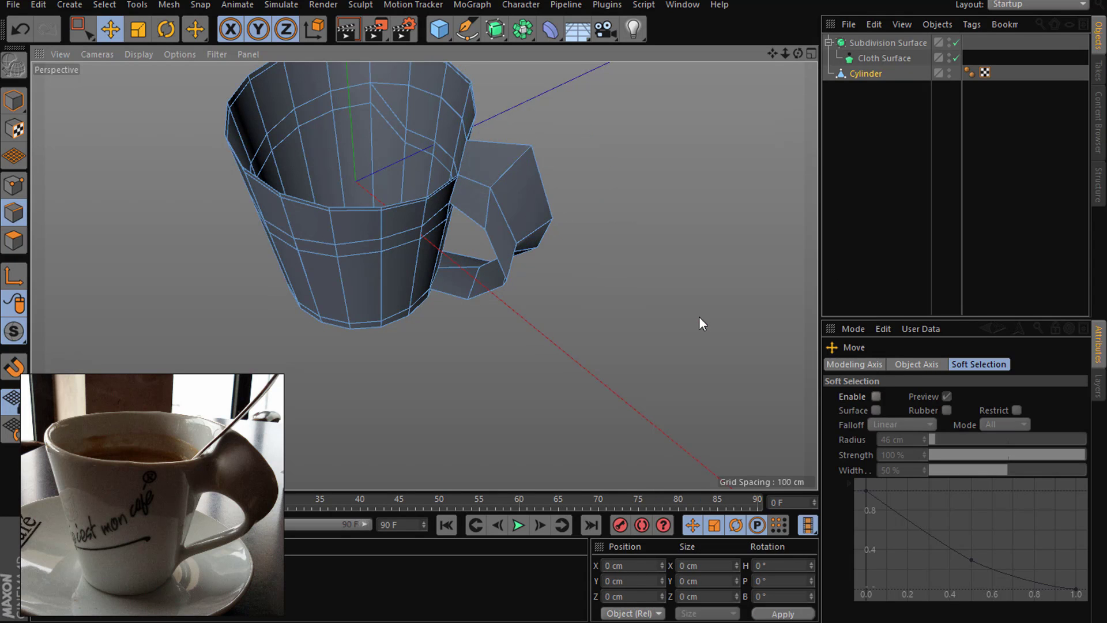
pyautogui.keyDown('alt'); pyautogui.moveTo(403, 271); pyautogui.dragTo(427, 272); pyautogui.keyUp('alt')
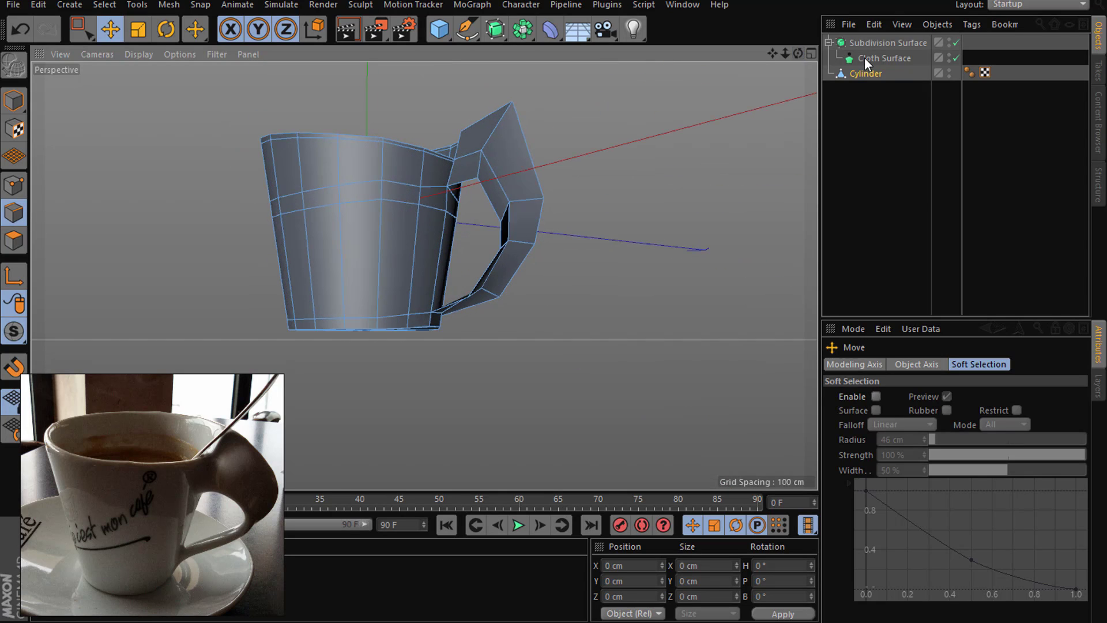
pyautogui.moveTo(866, 65); pyautogui.dragTo(868, 61)
# Step: Unparent Cylinder in Points mode and push a handle point out 7.69 cm
pyautogui.click(890, 123)
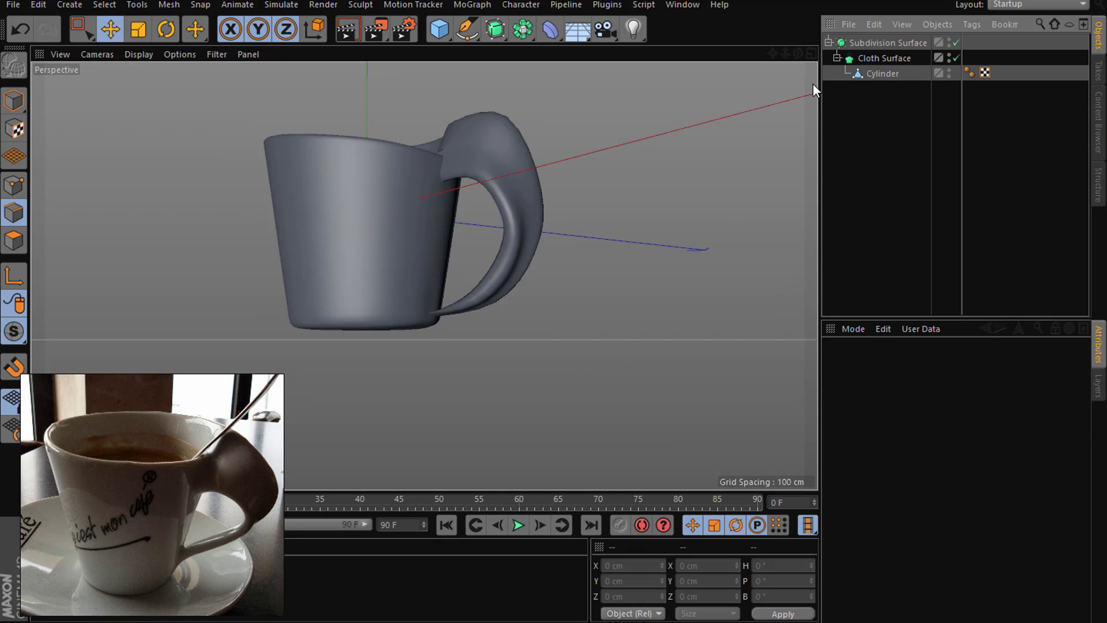
pyautogui.moveTo(798, 54); pyautogui.dragTo(424, 276)
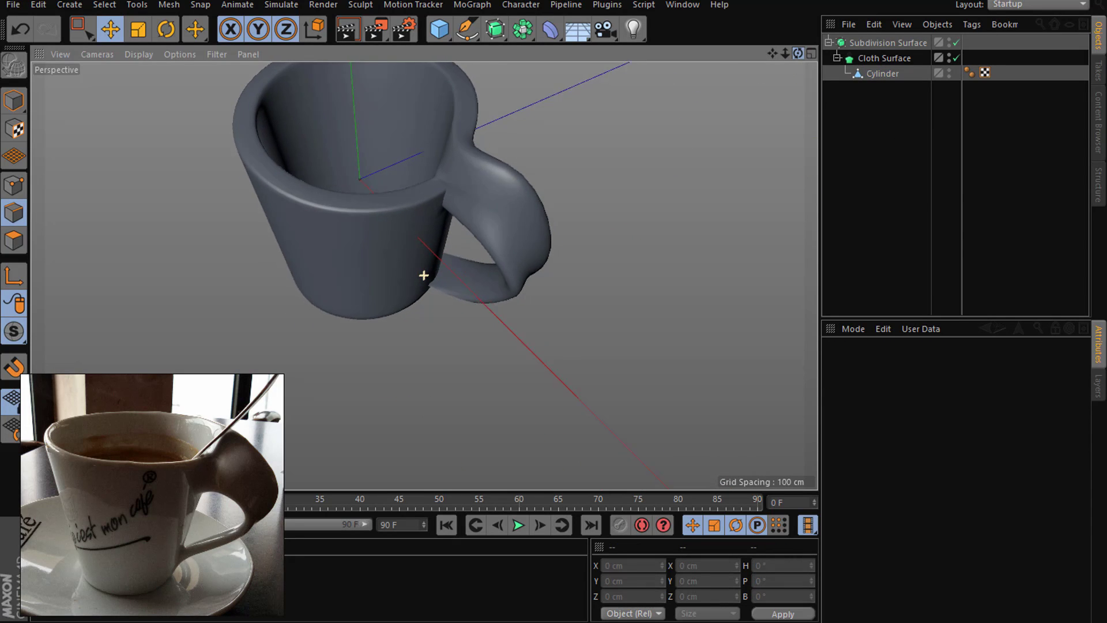
pyautogui.click(869, 72)
pyautogui.click(23, 186)
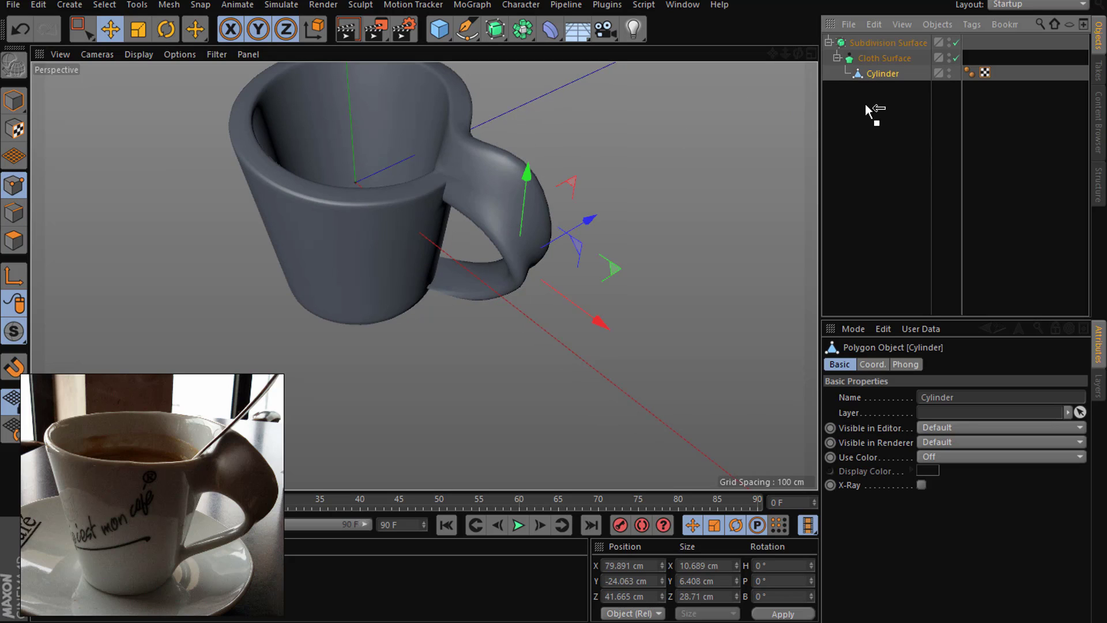
pyautogui.moveTo(865, 103); pyautogui.dragTo(866, 104)
pyautogui.moveTo(542, 155); pyautogui.dragTo(547, 159)
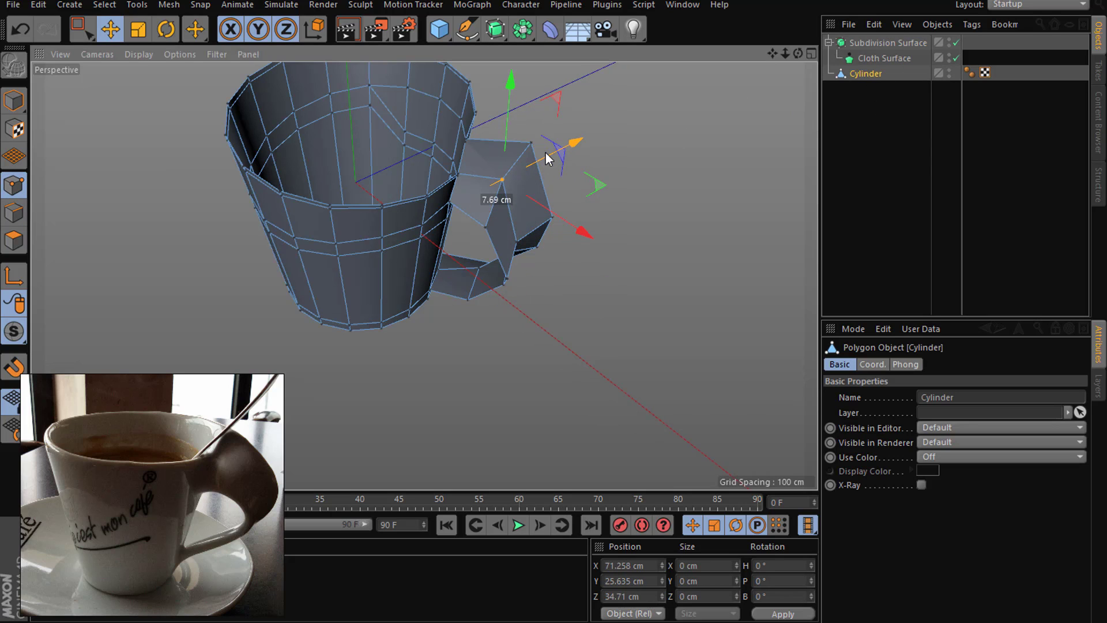
# Step: Preview the smoothed mug under Cloth Surface, then take Cylinder out again
pyautogui.moveTo(865, 73); pyautogui.dragTo(882, 59)
pyautogui.click(874, 115)
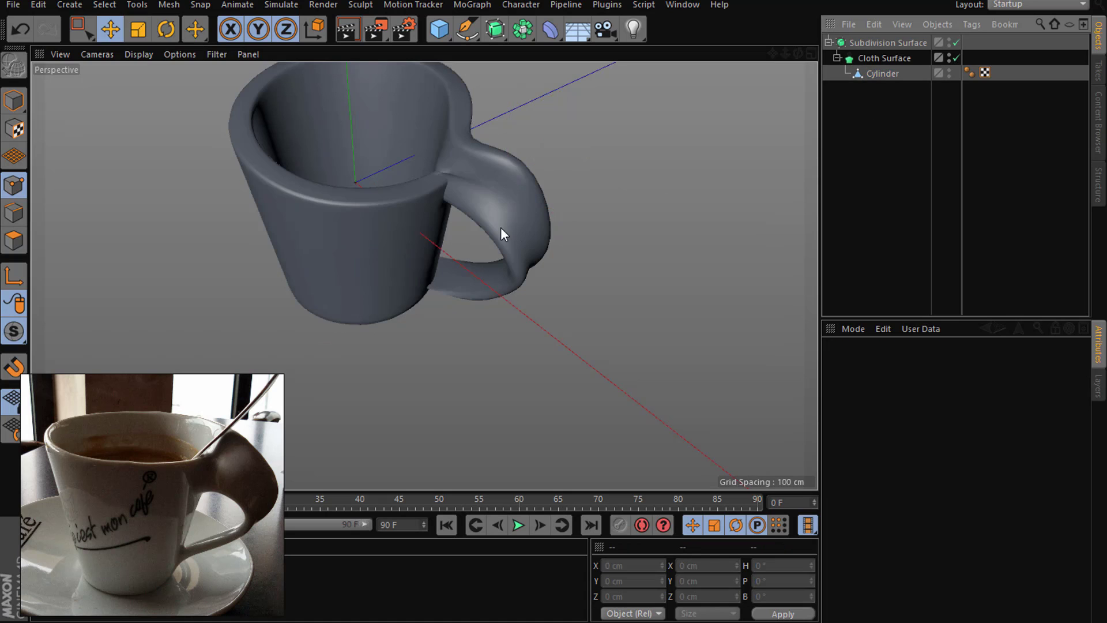
pyautogui.moveTo(501, 227)
pyautogui.keyDown('alt'); pyautogui.mouseDown()
pyautogui.moveTo(587, 258)
pyautogui.moveTo(641, 196)
pyautogui.moveTo(535, 181)
pyautogui.moveTo(553, 173)
pyautogui.mouseUp(); pyautogui.keyUp('alt')
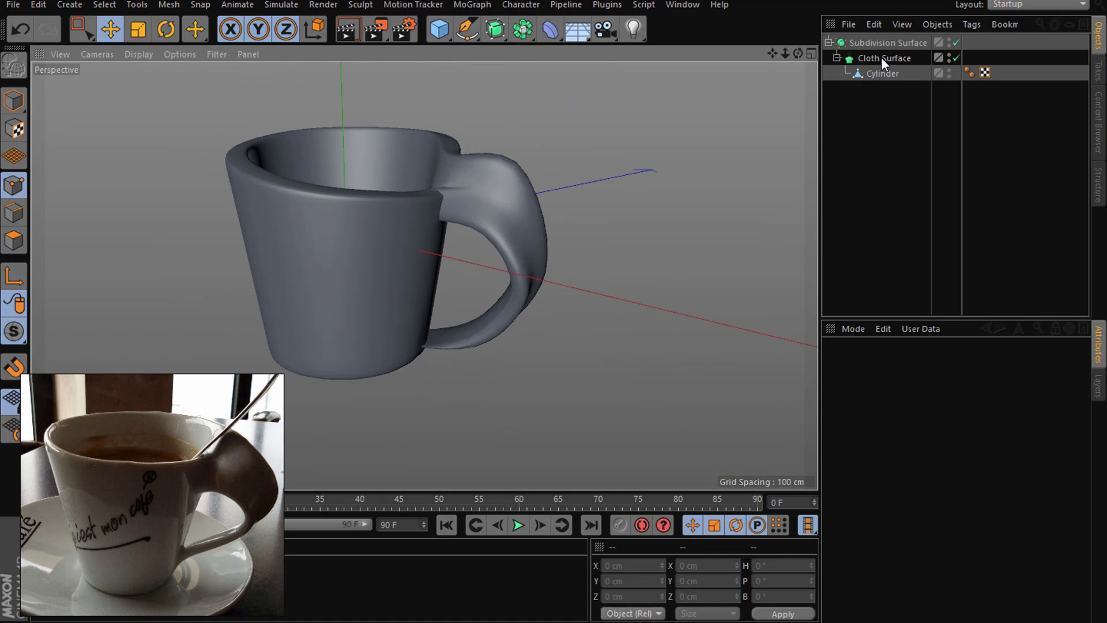
pyautogui.moveTo(882, 73); pyautogui.dragTo(869, 133)
pyautogui.moveTo(634, 255)
pyautogui.keyDown('alt'); pyautogui.mouseDown()
pyautogui.moveTo(556, 171)
pyautogui.moveTo(580, 246)
pyautogui.moveTo(722, 255)
pyautogui.moveTo(784, 295)
pyautogui.moveTo(746, 304)
pyautogui.moveTo(638, 216)
pyautogui.moveTo(600, 203)
pyautogui.moveTo(602, 229)
pyautogui.moveTo(627, 243)
pyautogui.moveTo(562, 108)
pyautogui.moveTo(468, 108)
pyautogui.mouseUp(); pyautogui.keyUp('alt')
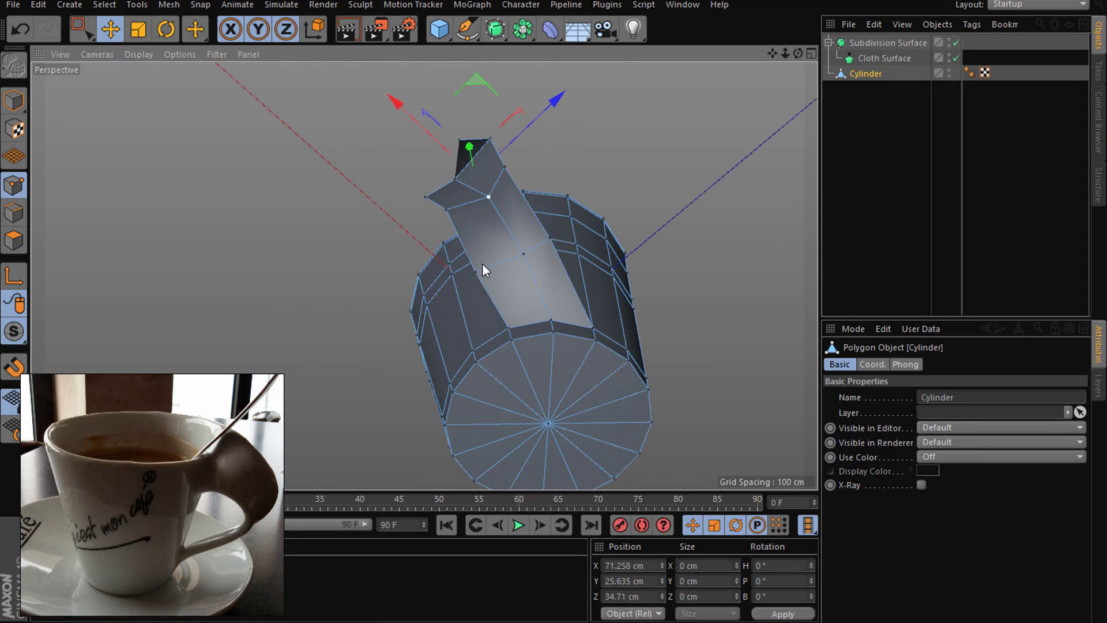
# Step: Move the handle points 4.844 cm along Z and orbit so the handle faces left
pyautogui.moveTo(539, 222)
pyautogui.mouseDown()
pyautogui.moveTo(556, 210)
pyautogui.moveTo(727, 208)
pyautogui.moveTo(653, 150)
pyautogui.moveTo(612, 262)
pyautogui.moveTo(758, 361)
pyautogui.mouseUp()
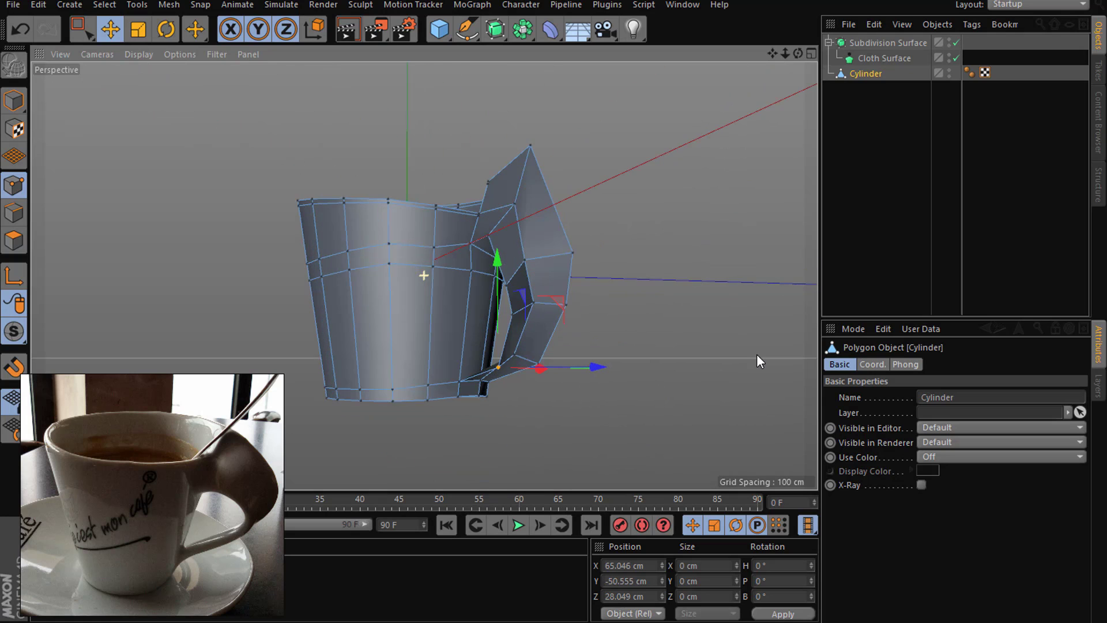
pyautogui.moveTo(667, 220)
pyautogui.keyDown('alt'); pyautogui.mouseDown()
pyautogui.moveTo(680, 225)
pyautogui.moveTo(668, 228)
pyautogui.mouseUp(); pyautogui.keyUp('alt')
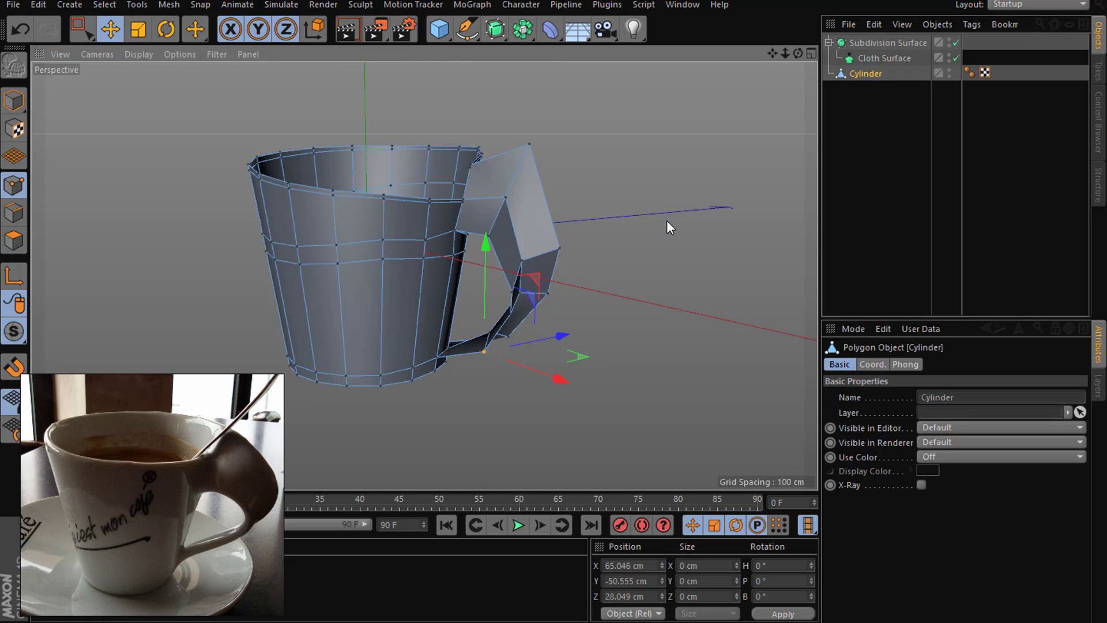
pyautogui.moveTo(421, 271)
pyautogui.keyDown('alt'); pyautogui.mouseDown()
pyautogui.moveTo(415, 254)
pyautogui.moveTo(425, 277)
pyautogui.mouseUp(); pyautogui.keyUp('alt')
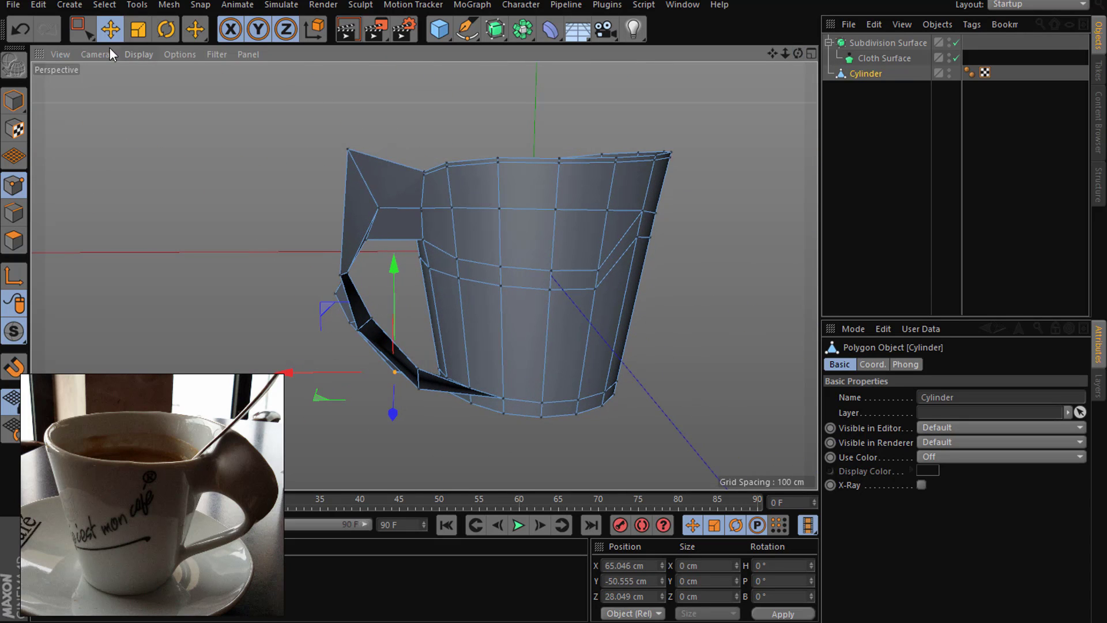
pyautogui.moveTo(78, 32); pyautogui.dragTo(144, 87)
# Step: Select all polygons, then box-deselect the cup body beside the handle's top and bottom
pyautogui.press('Return')
pyautogui.press('Return')
pyautogui.hotkey('ctrl', 'a')
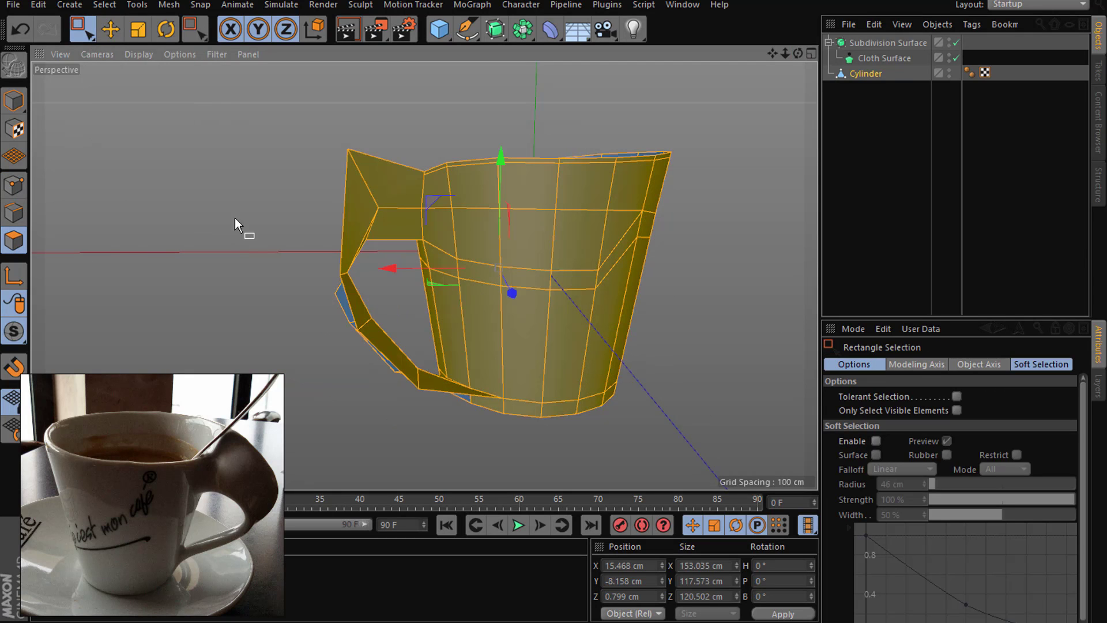
pyautogui.moveTo(694, 238)
pyautogui.keyDown('alt'); pyautogui.mouseDown()
pyautogui.moveTo(656, 188)
pyautogui.moveTo(659, 129)
pyautogui.moveTo(676, 126)
pyautogui.moveTo(654, 169)
pyautogui.moveTo(655, 219)
pyautogui.moveTo(586, 231)
pyautogui.mouseUp(); pyautogui.keyUp('alt')
pyautogui.moveTo(227, 116)
pyautogui.mouseDown()
pyautogui.moveTo(428, 403)
pyautogui.moveTo(479, 436)
pyautogui.mouseUp()
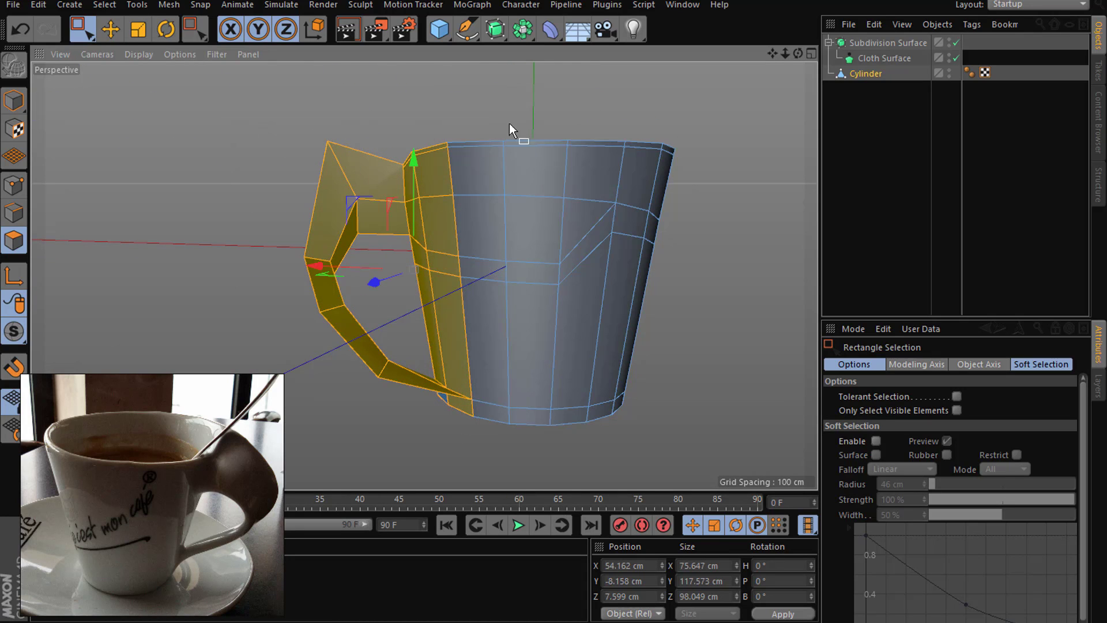
pyautogui.moveTo(508, 94)
pyautogui.keyDown('ctrl'); pyautogui.mouseDown()
pyautogui.moveTo(457, 252)
pyautogui.moveTo(396, 293)
pyautogui.mouseUp(); pyautogui.keyUp('ctrl')
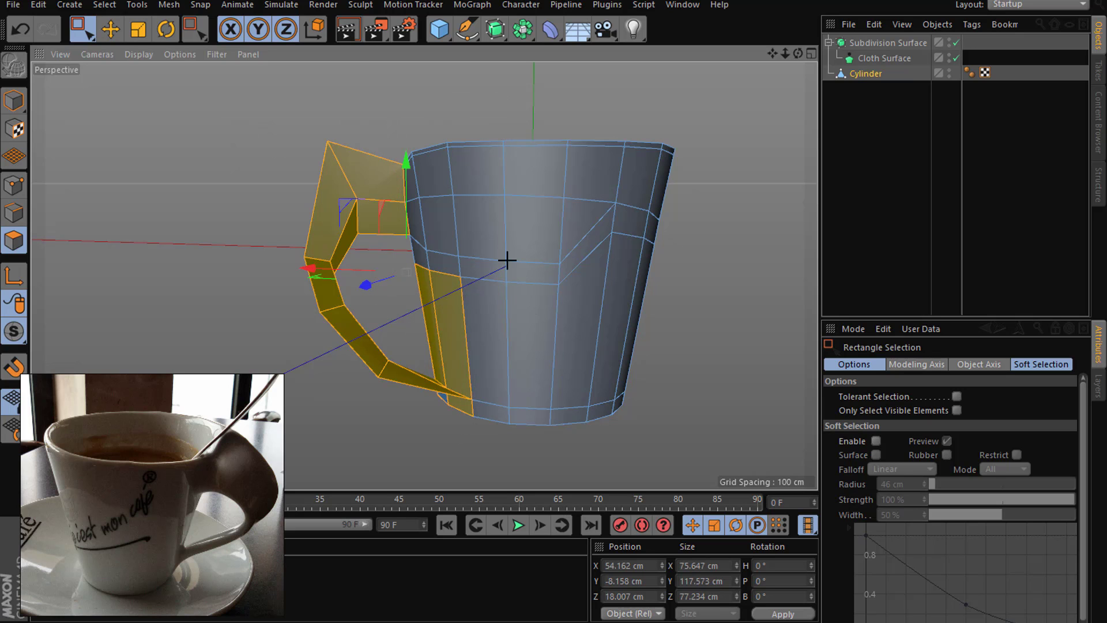
pyautogui.moveTo(507, 260)
pyautogui.keyDown('ctrl'); pyautogui.mouseDown()
pyautogui.moveTo(408, 448)
pyautogui.moveTo(617, 368)
pyautogui.moveTo(698, 409)
pyautogui.moveTo(586, 475)
pyautogui.moveTo(524, 408)
pyautogui.mouseUp(); pyautogui.keyUp('ctrl')
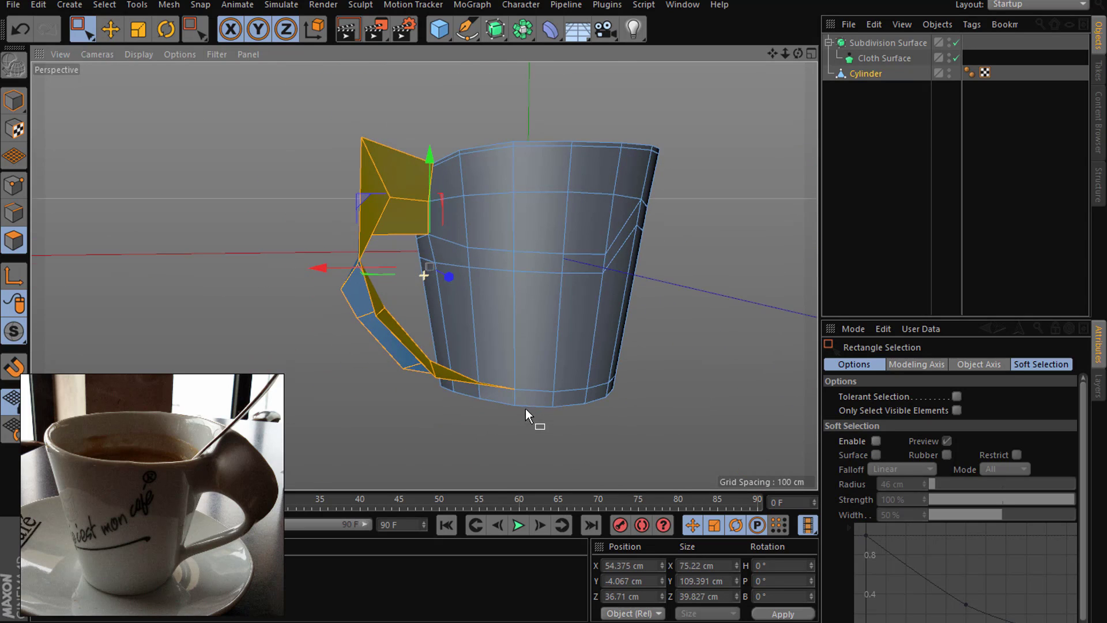
# Step: Split the selected handle polygons into Cylinder.1, then reselect the original Cylinder
pyautogui.rightClick(289, 241)
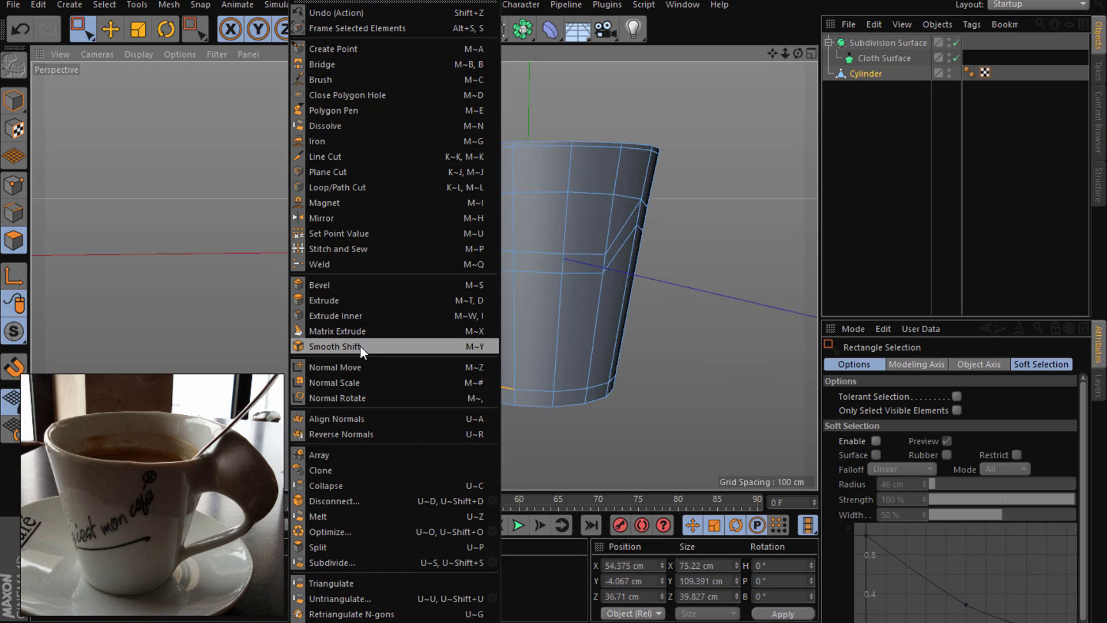
pyautogui.click(376, 547)
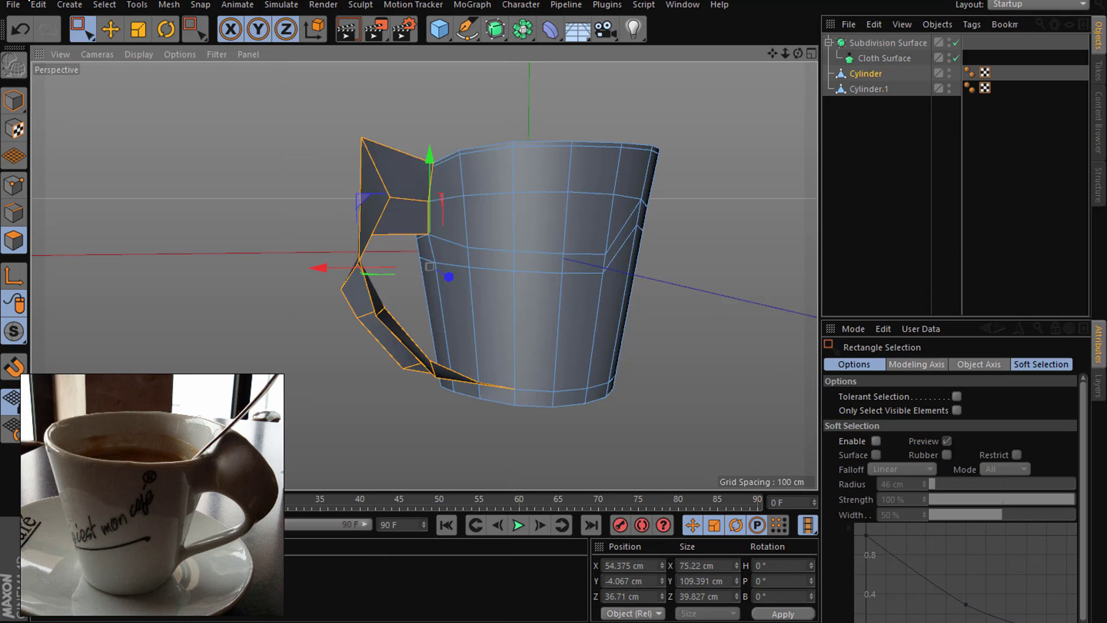
pyautogui.click(213, 262)
pyautogui.click(863, 89)
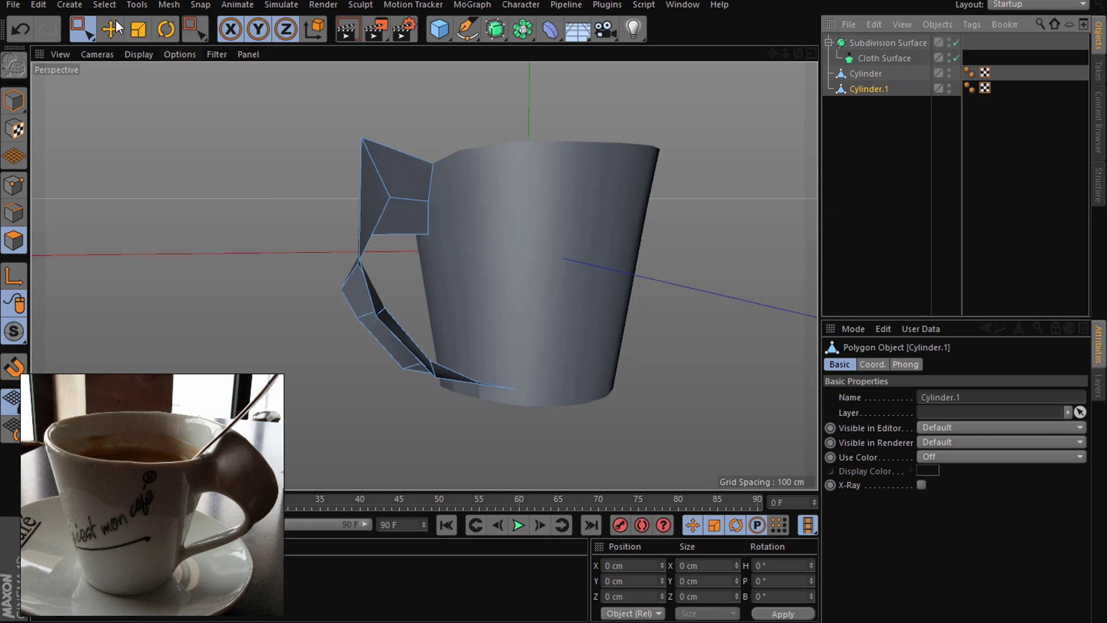
pyautogui.click(872, 74)
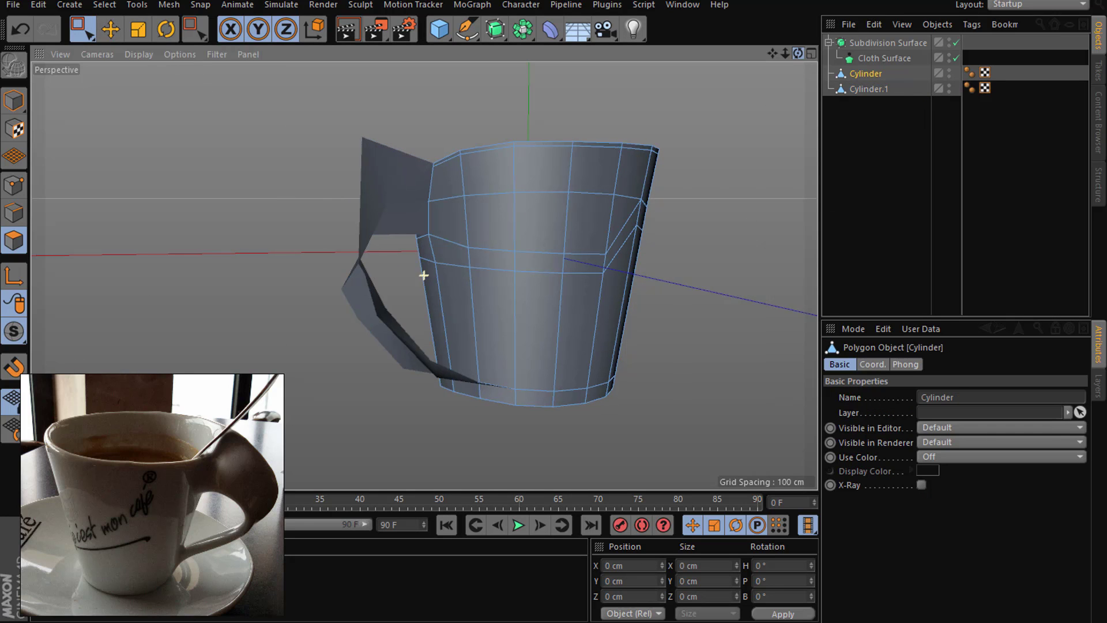
pyautogui.keyDown('alt'); pyautogui.moveTo(426, 271); pyautogui.dragTo(541, 195); pyautogui.keyUp('alt')
pyautogui.scroll(2, 475, 212)
pyautogui.scroll(3, 475, 212)
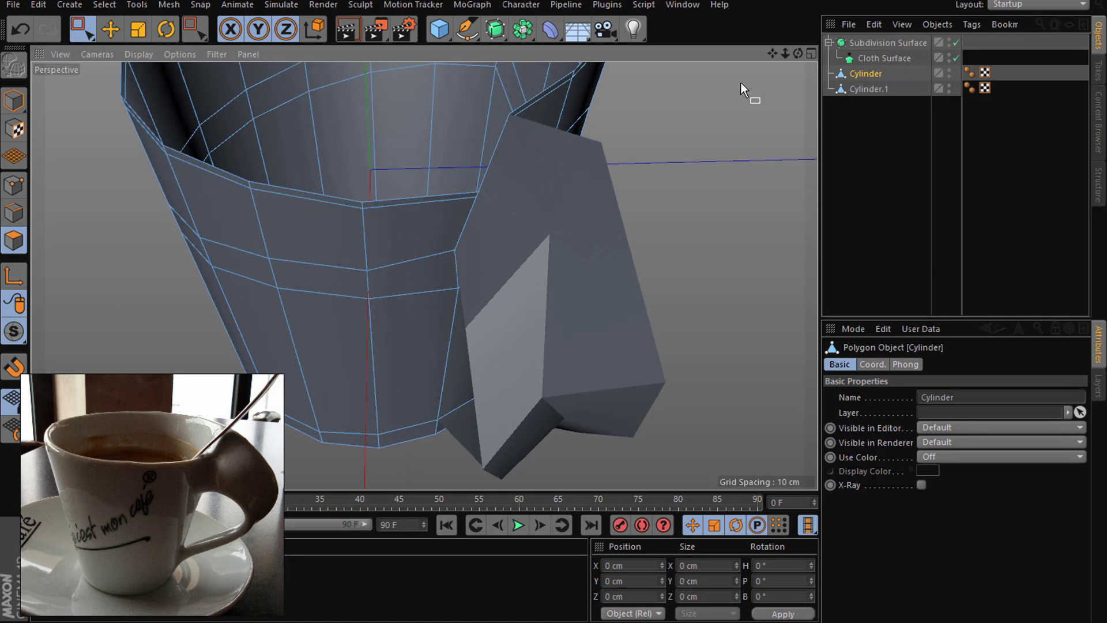
pyautogui.moveTo(793, 53); pyautogui.dragTo(855, 77)
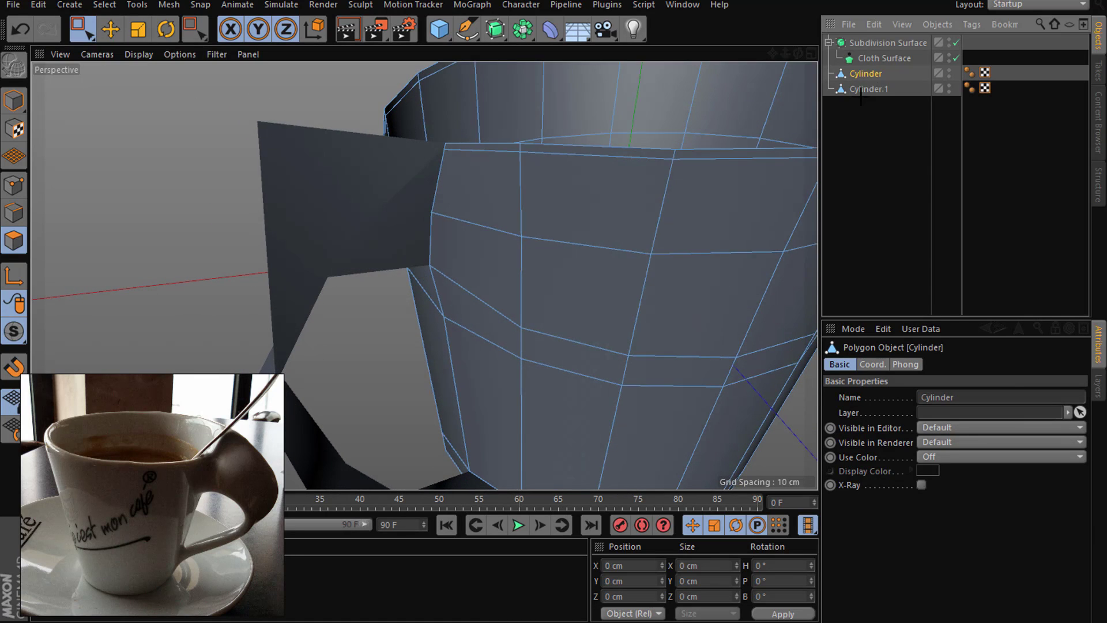
pyautogui.click(877, 114)
pyautogui.click(868, 60)
pyautogui.click(110, 27)
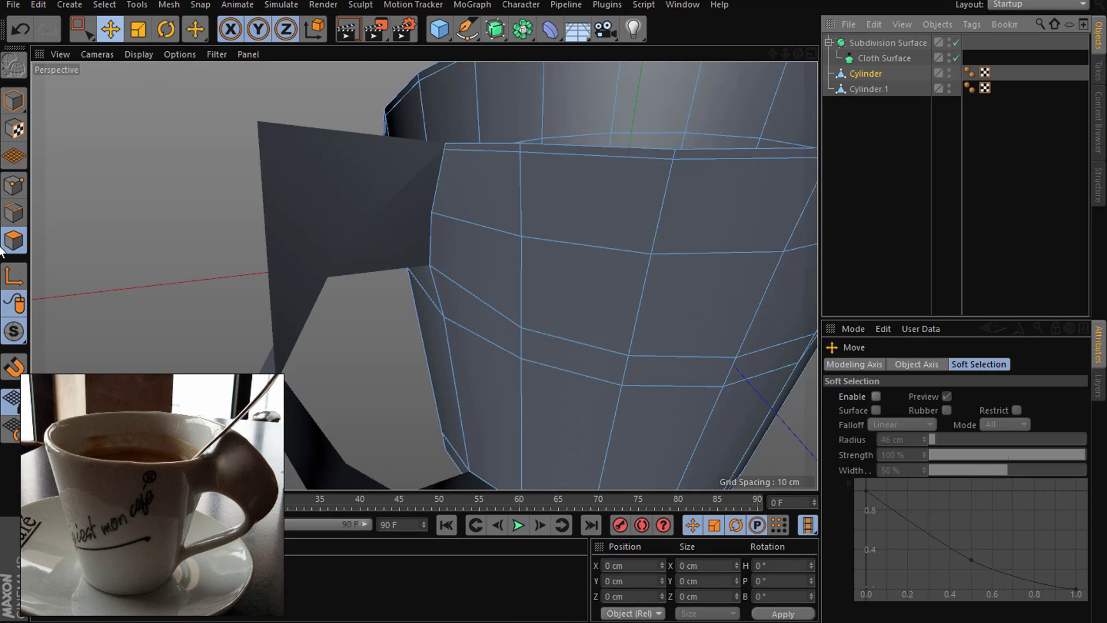
pyautogui.click(14, 185)
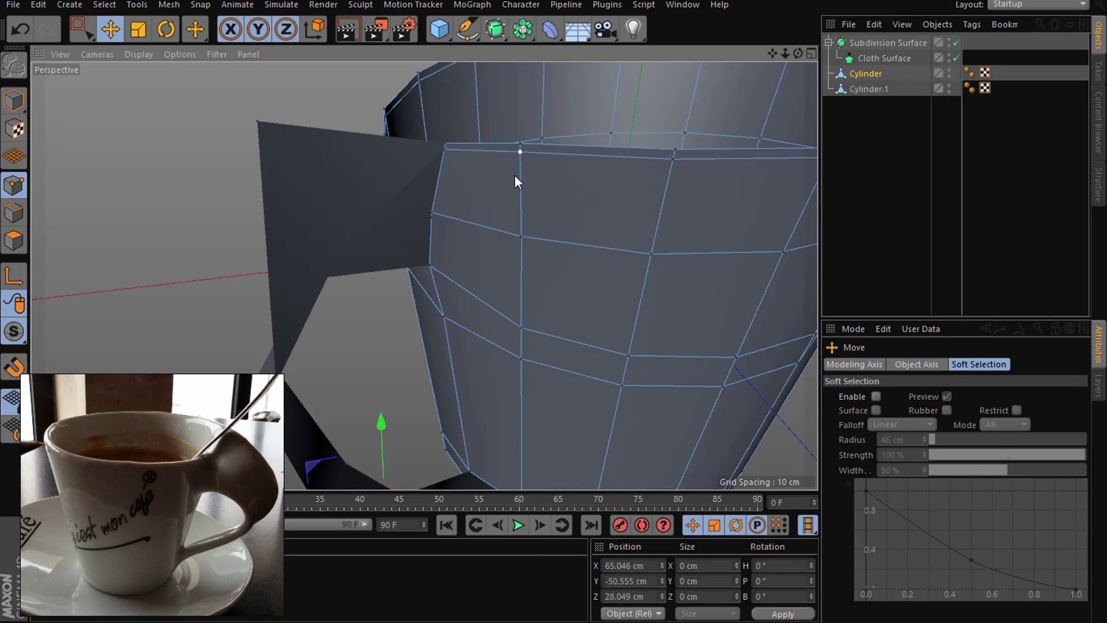
pyautogui.rightClick(473, 243)
pyautogui.press('Escape')
pyautogui.click(13, 240)
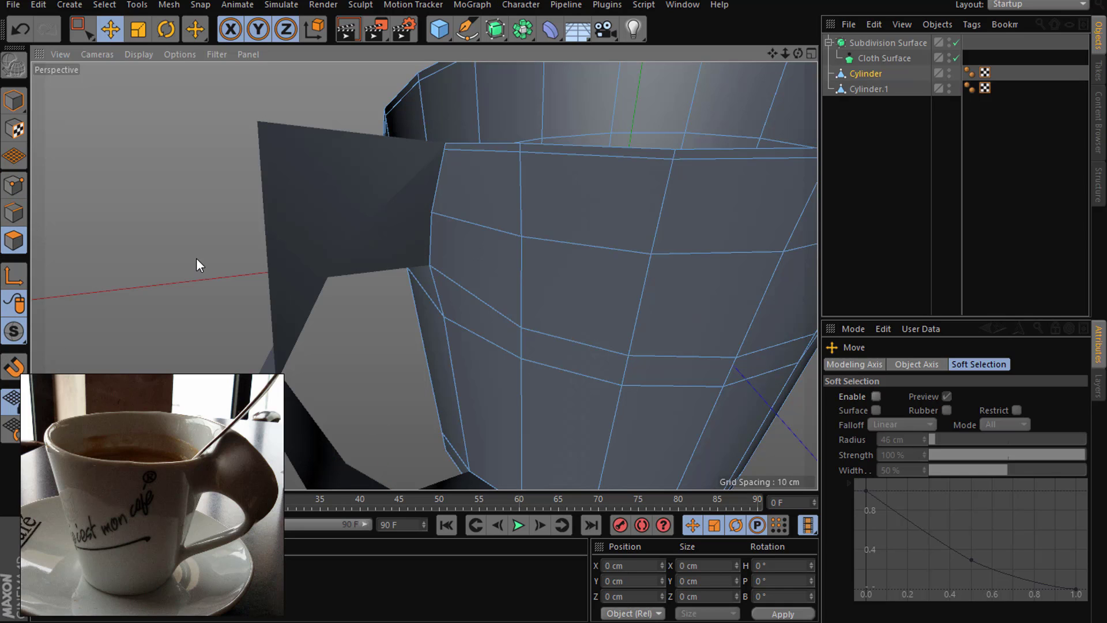
pyautogui.hotkey('ctrl', 'a')
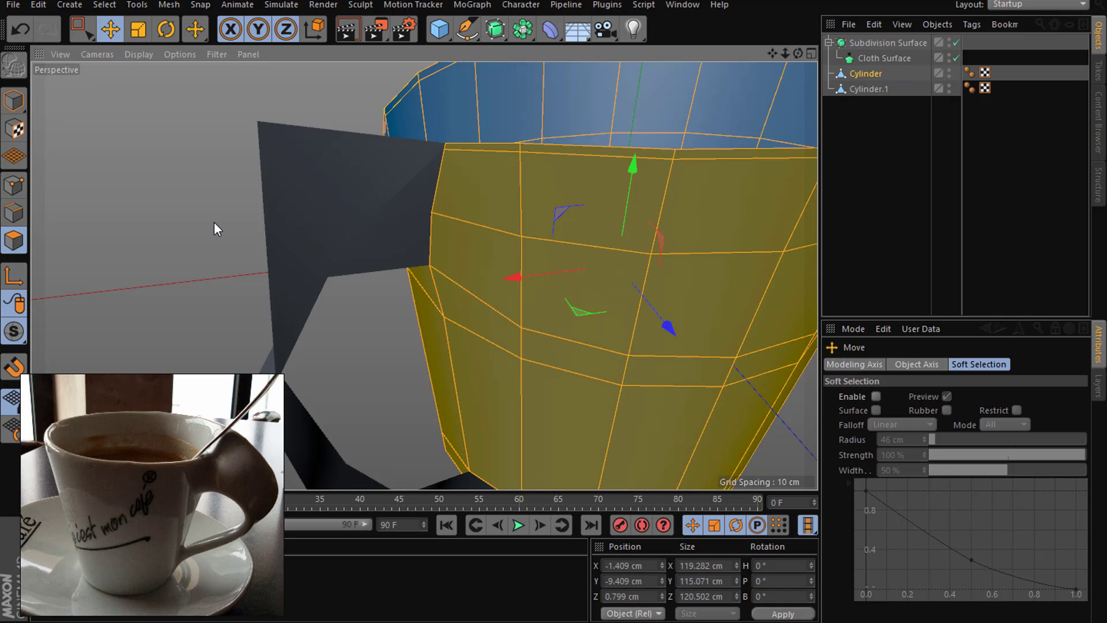
pyautogui.click(198, 209)
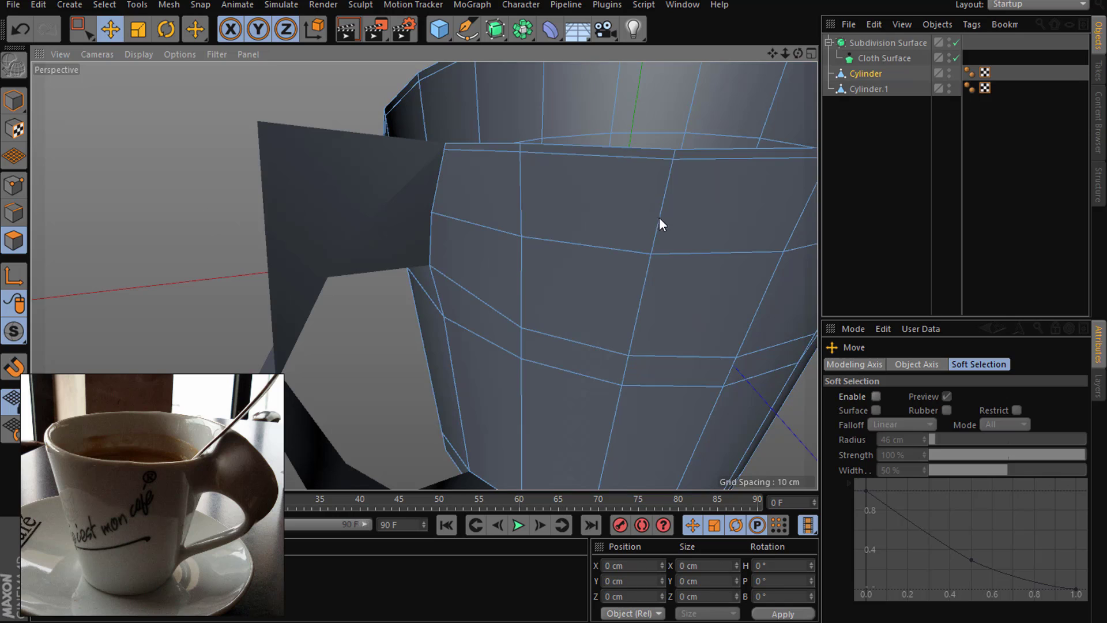
# Step: Select all of the cup body's polygons and hide the Cylinder.1 handle object
pyautogui.click(862, 87)
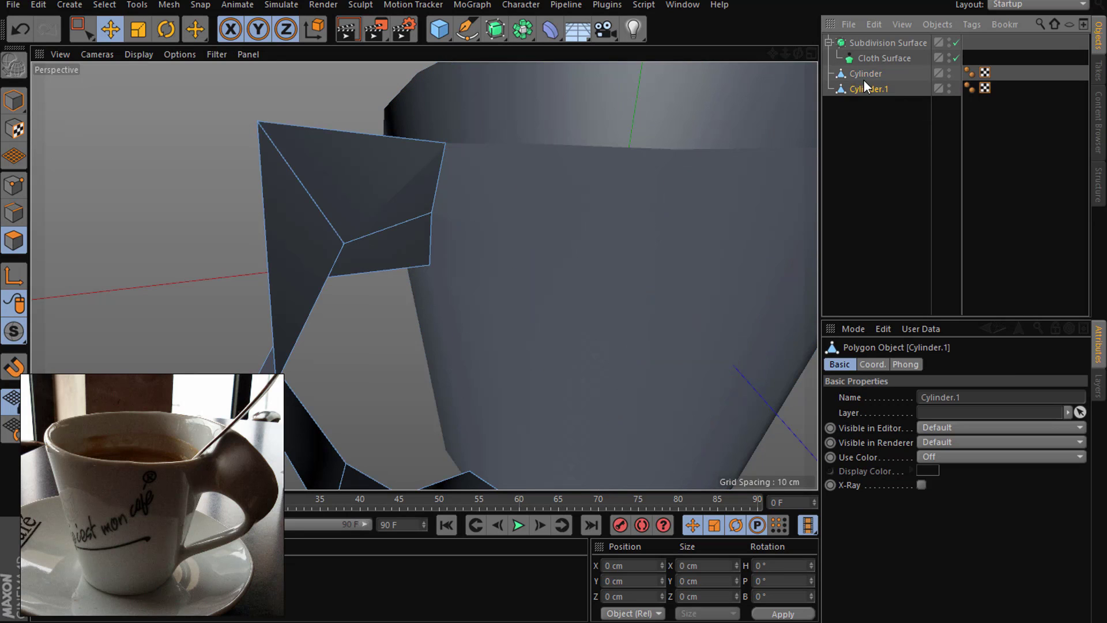
pyautogui.hotkey('ctrl', 'a')
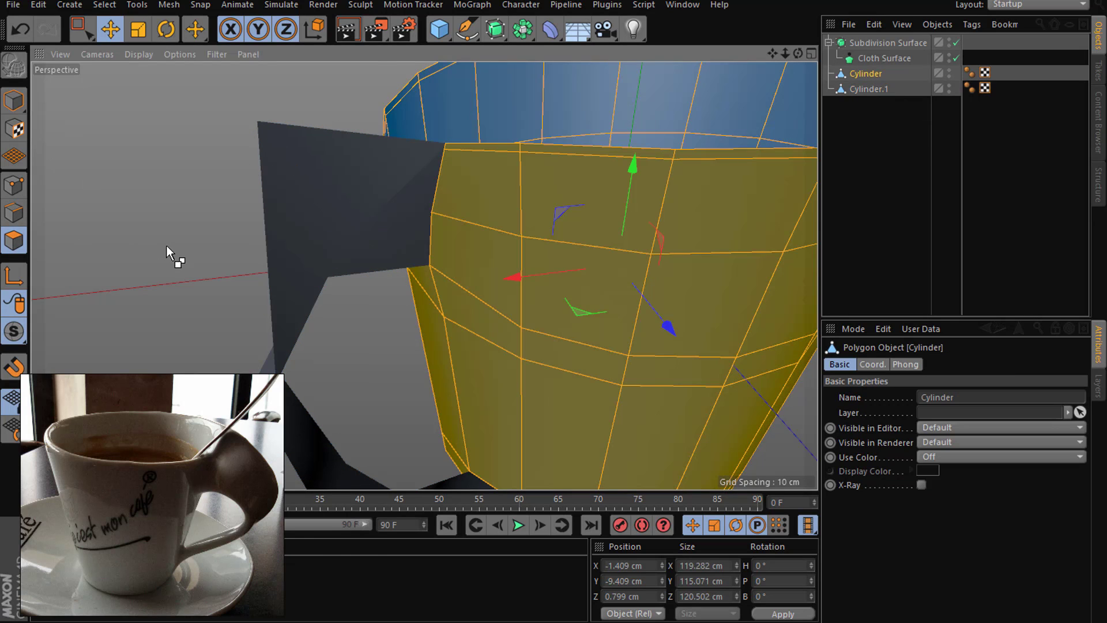
pyautogui.rightClick(167, 245)
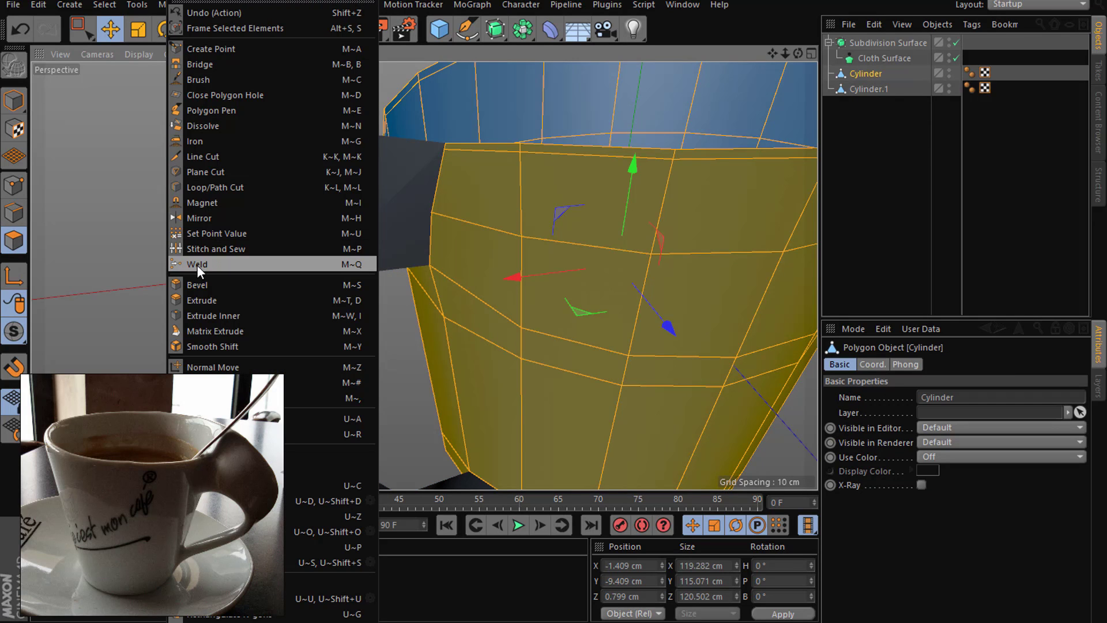
pyautogui.click(953, 84)
# Step: Extrude the cup body polygons with a 2.6 cm offset and caps created
pyautogui.moveTo(408, 247)
pyautogui.keyDown('alt'); pyautogui.mouseDown()
pyautogui.moveTo(531, 304)
pyautogui.moveTo(611, 301)
pyautogui.mouseUp(); pyautogui.keyUp('alt')
pyautogui.rightClick(530, 304)
pyautogui.click(586, 301)
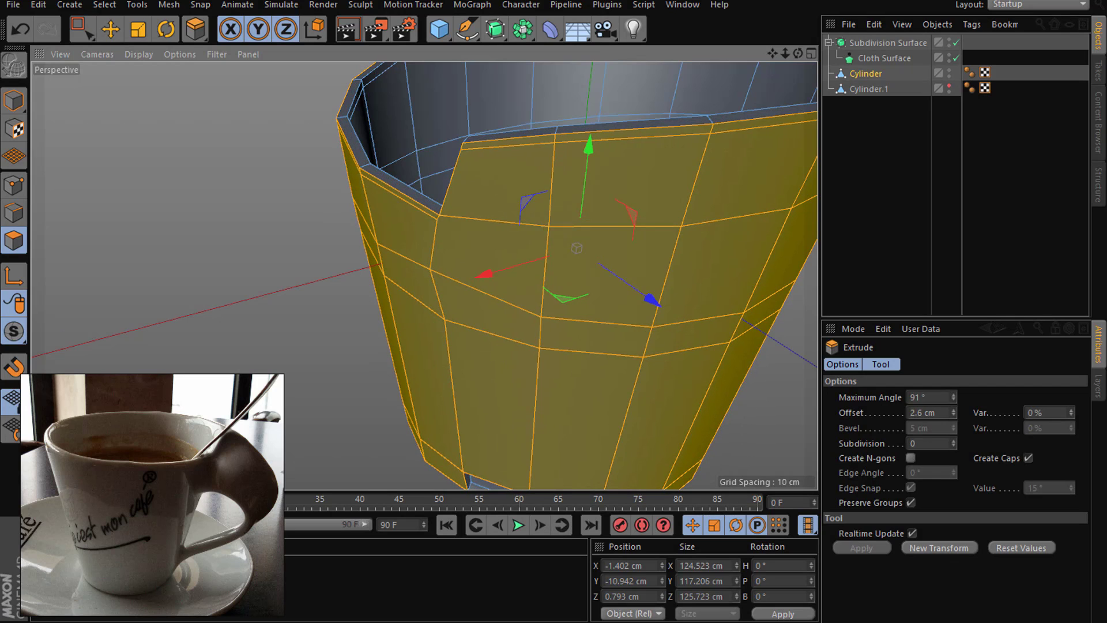
pyautogui.click(111, 28)
pyautogui.click(13, 185)
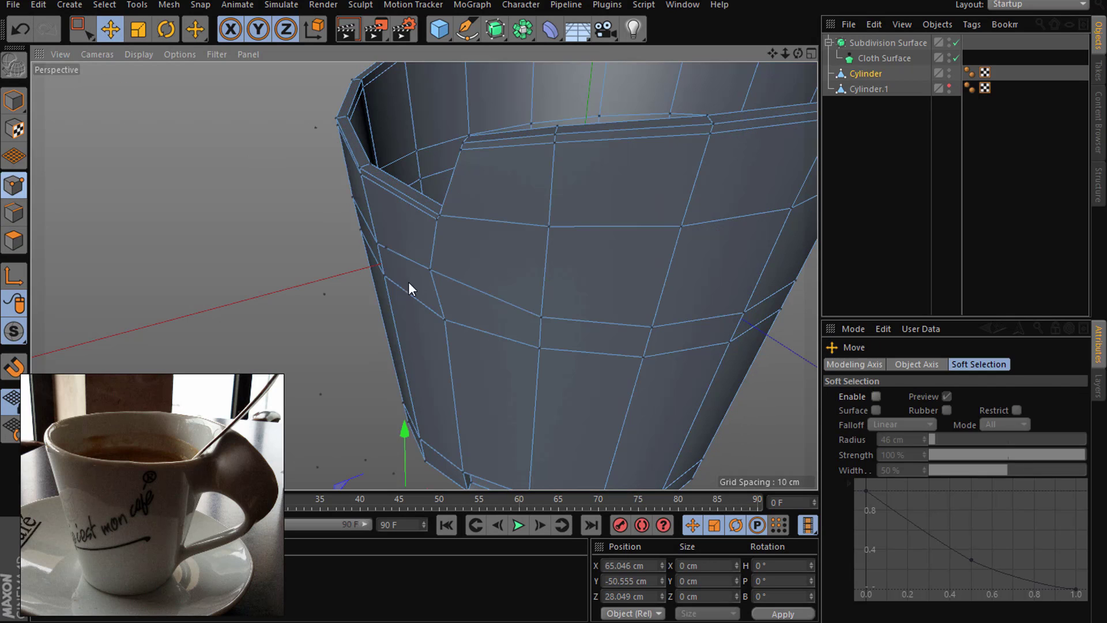
pyautogui.rightClick(210, 250)
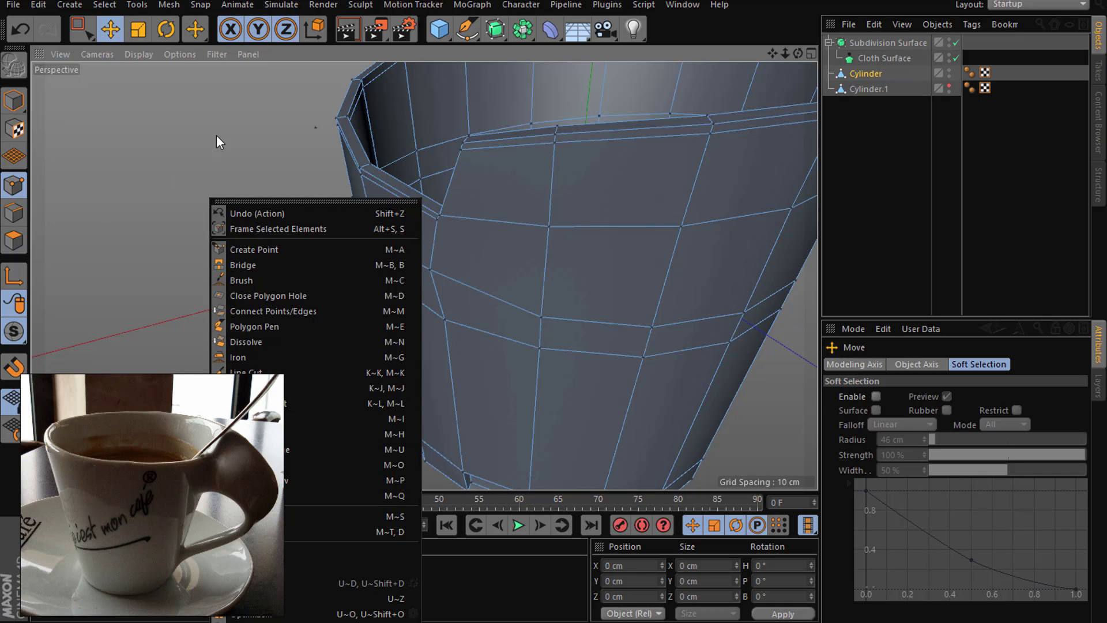
# Step: Try sliding an edge loop to 72.9%, then undo the slide
pyautogui.click(253, 131)
pyautogui.rightClick(290, 157)
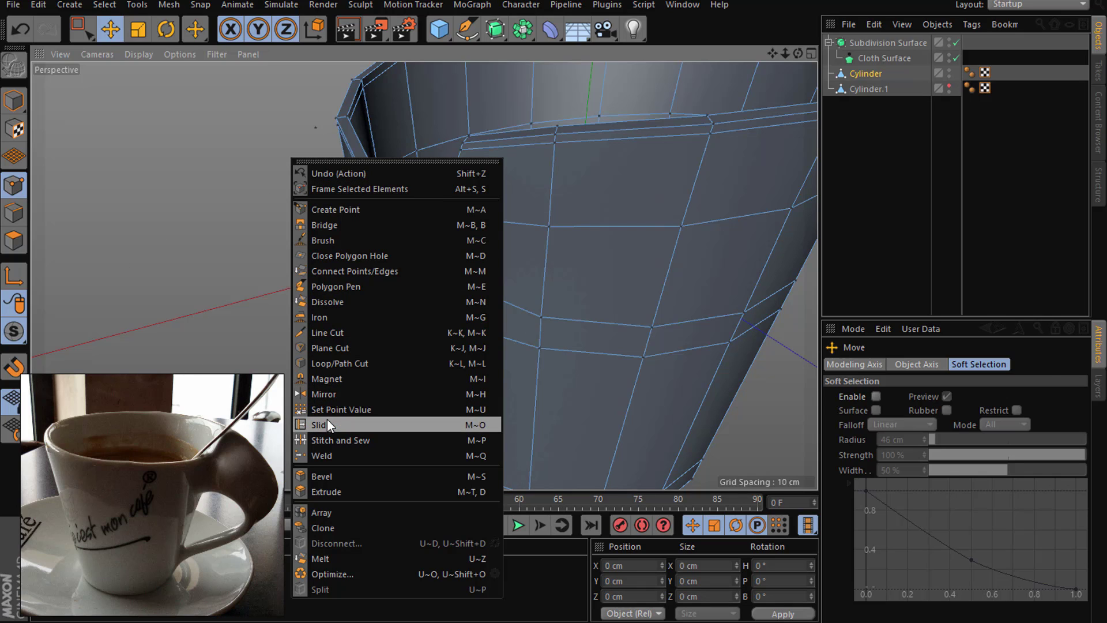
pyautogui.click(326, 421)
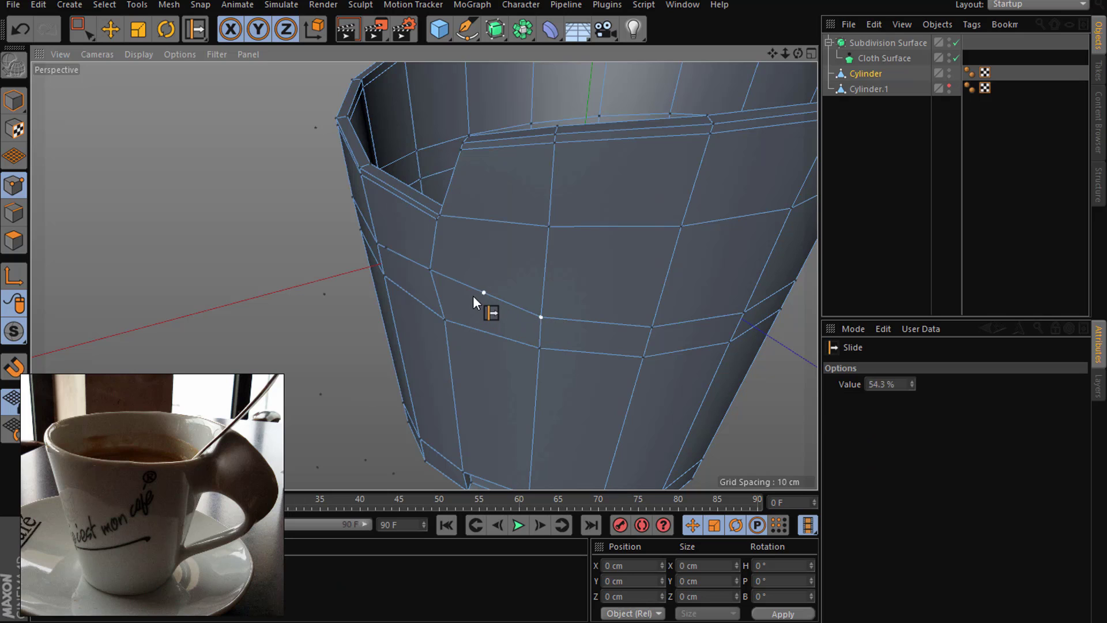
pyautogui.moveTo(455, 292); pyautogui.dragTo(469, 286)
pyautogui.hotkey('ctrl', 'z')
# Step: Select every cup body polygon in Polygon mode and bring up the mesh commands menu
pyautogui.click(14, 241)
pyautogui.hotkey('ctrl', 'a')
pyautogui.rightClick(241, 222)
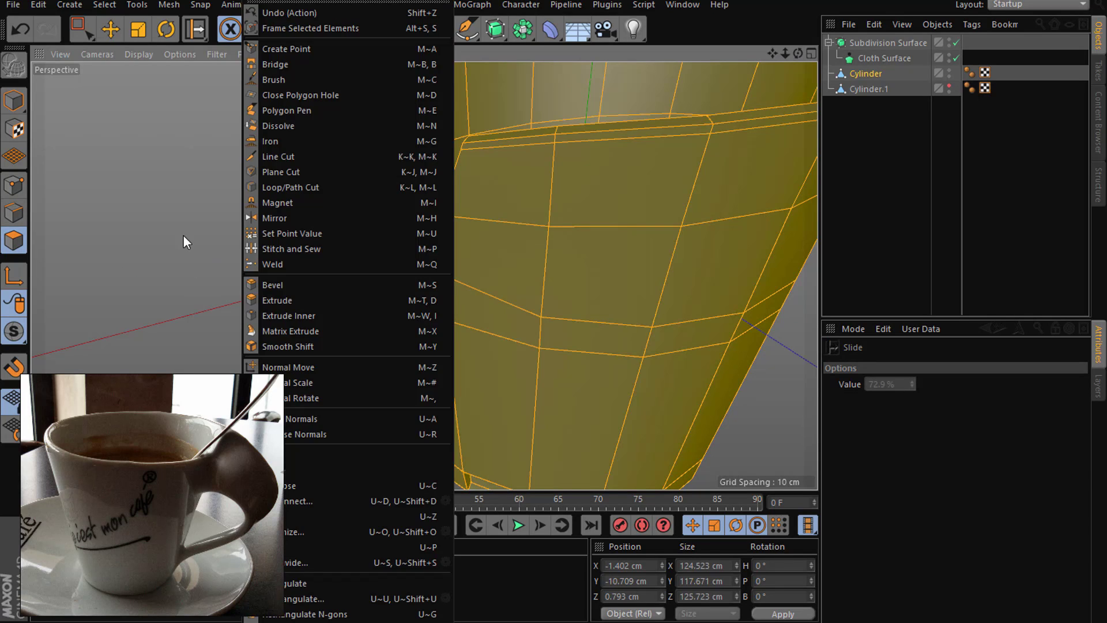
pyautogui.click(183, 234)
pyautogui.rightClick(261, 236)
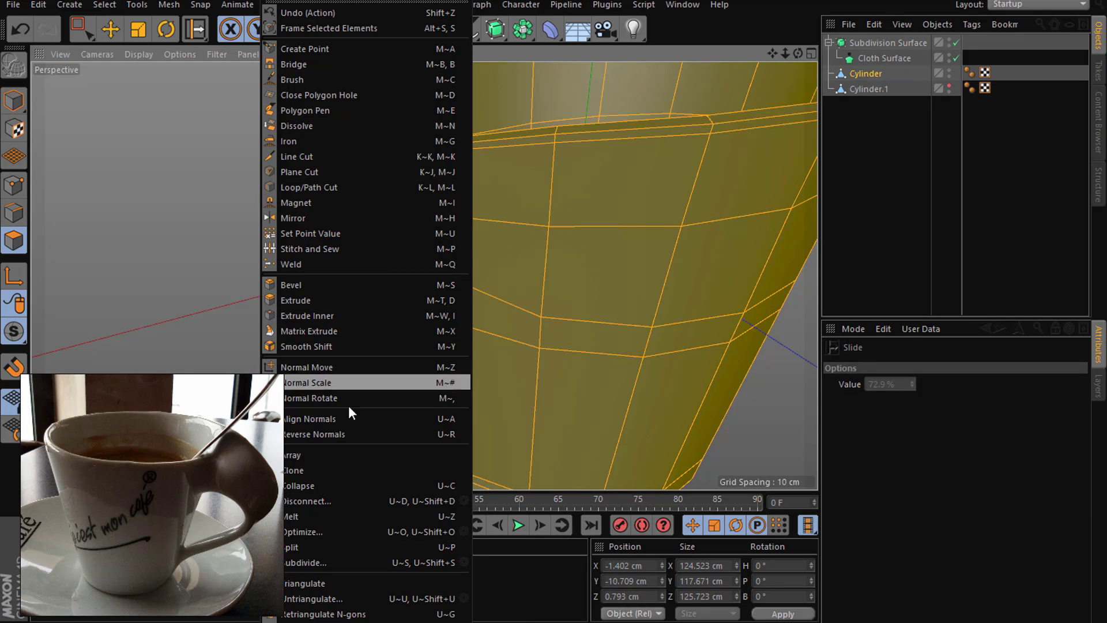
# Step: Apply Smooth Subdivision to the cup body, inspect it, then undo it
pyautogui.click(464, 561)
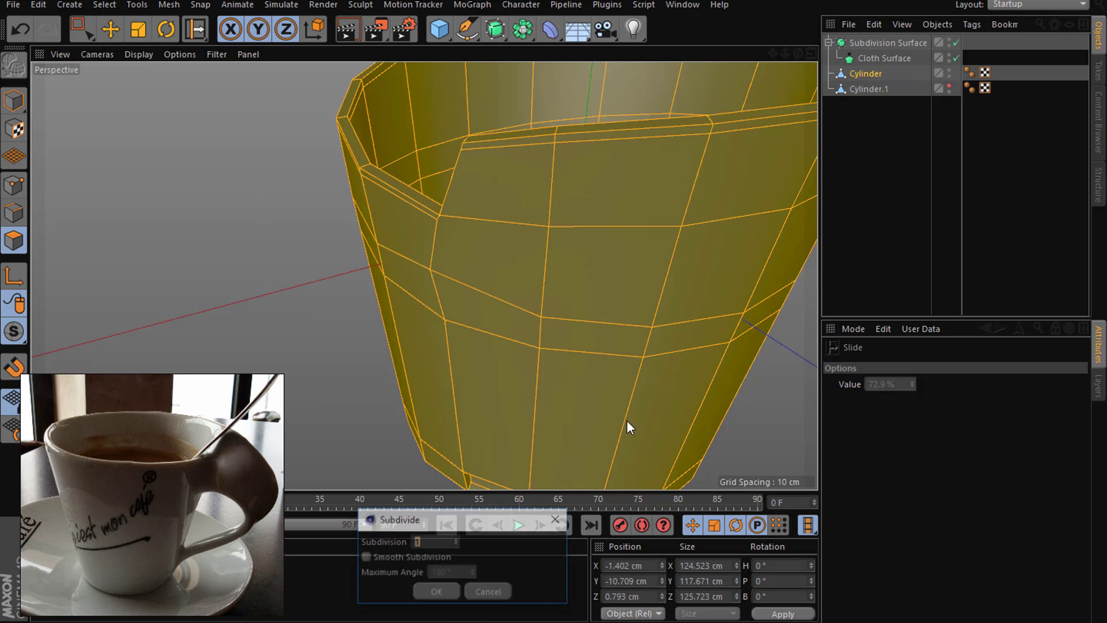
pyautogui.click(409, 557)
pyautogui.click(425, 591)
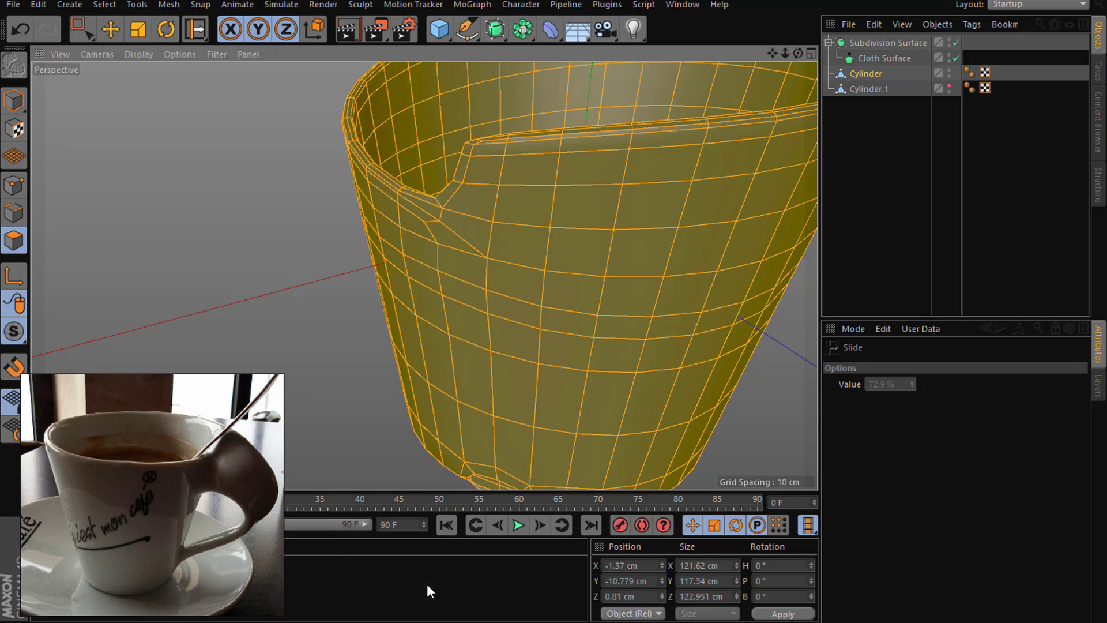
pyautogui.scroll(-3, 403, 359)
pyautogui.moveTo(448, 341)
pyautogui.keyDown('alt'); pyautogui.mouseDown()
pyautogui.moveTo(485, 385)
pyautogui.moveTo(498, 478)
pyautogui.moveTo(468, 433)
pyautogui.moveTo(454, 217)
pyautogui.moveTo(448, 258)
pyautogui.moveTo(489, 425)
pyautogui.moveTo(478, 202)
pyautogui.moveTo(475, 190)
pyautogui.moveTo(456, 196)
pyautogui.mouseUp(); pyautogui.keyUp('alt')
pyautogui.hotkey('ctrl', 'z')
# Step: Zoom out, return to the Move tool in Edges mode, and clear the polygon selection
pyautogui.moveTo(784, 53); pyautogui.dragTo(711, 78)
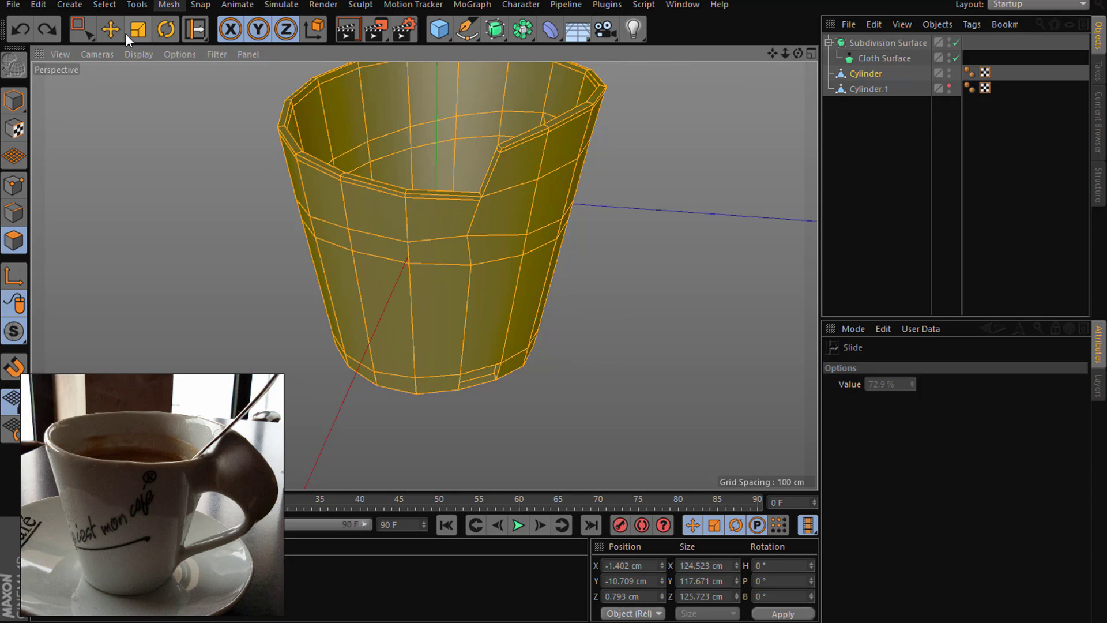
pyautogui.click(110, 29)
pyautogui.click(14, 212)
pyautogui.click(225, 268)
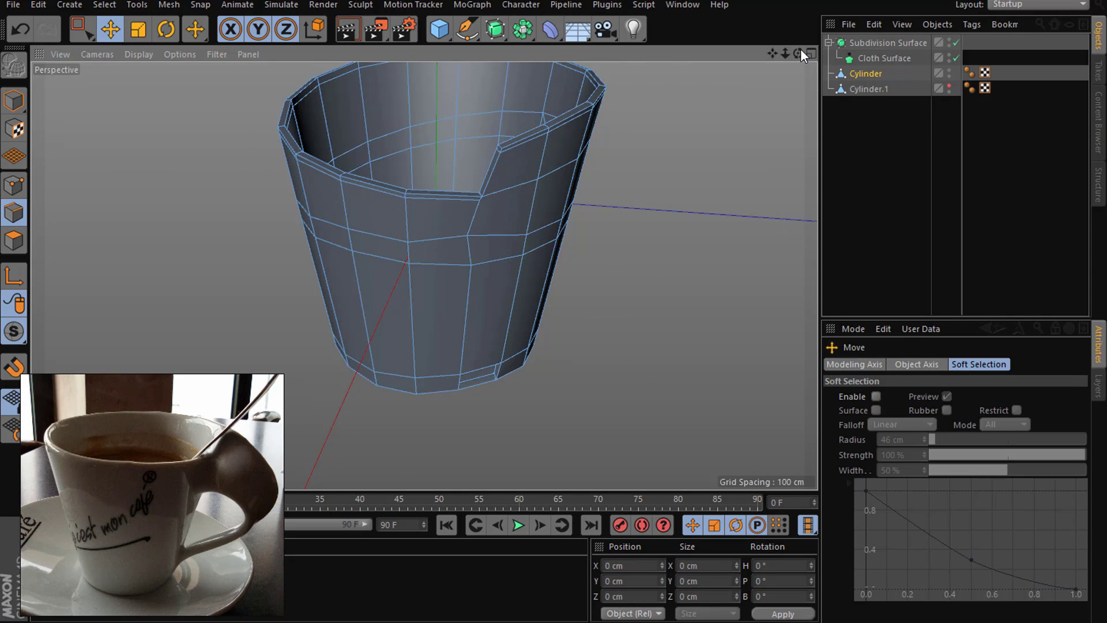
pyautogui.moveTo(798, 53); pyautogui.dragTo(772, 69)
# Step: Add an edge loop near the cup rim and start a line cut down from the rim notch
pyautogui.rightClick(750, 152)
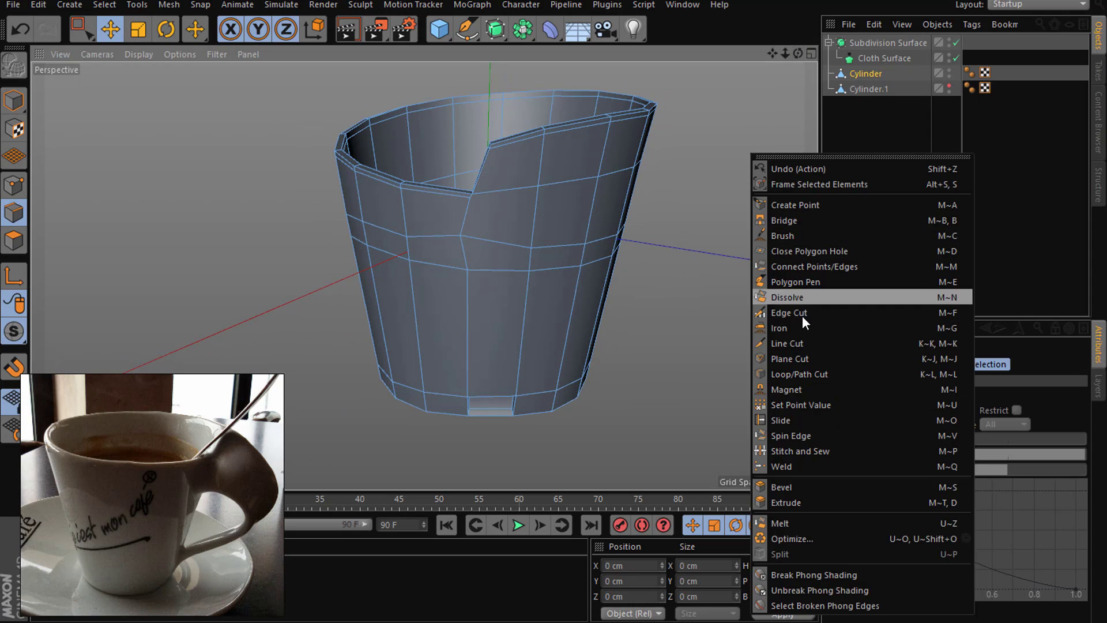
pyautogui.click(790, 345)
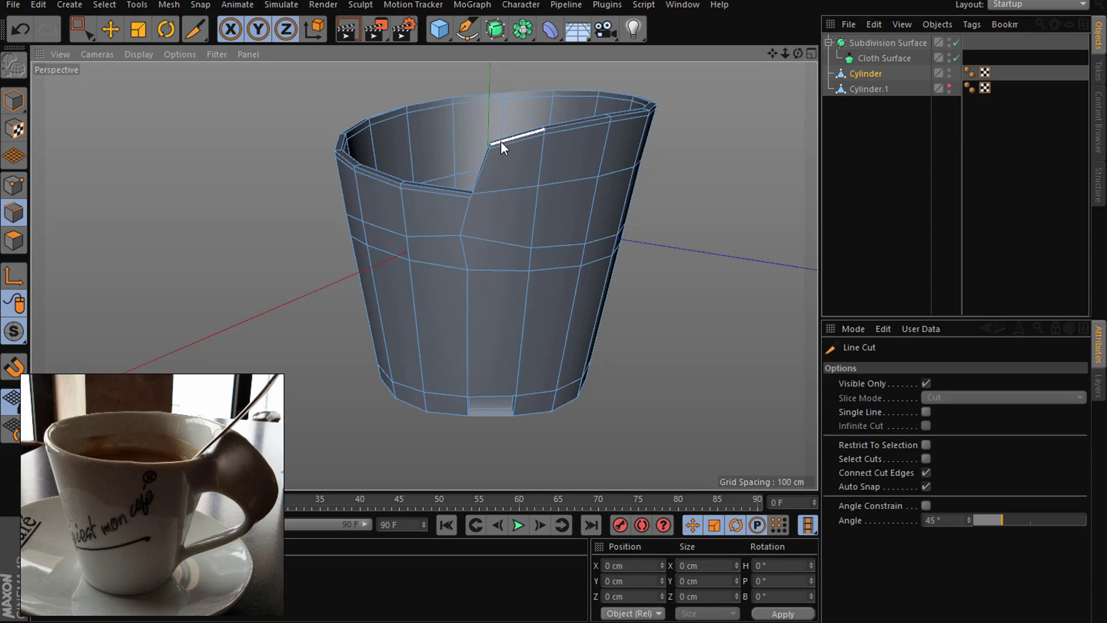
pyautogui.rightClick(500, 141)
pyautogui.click(553, 403)
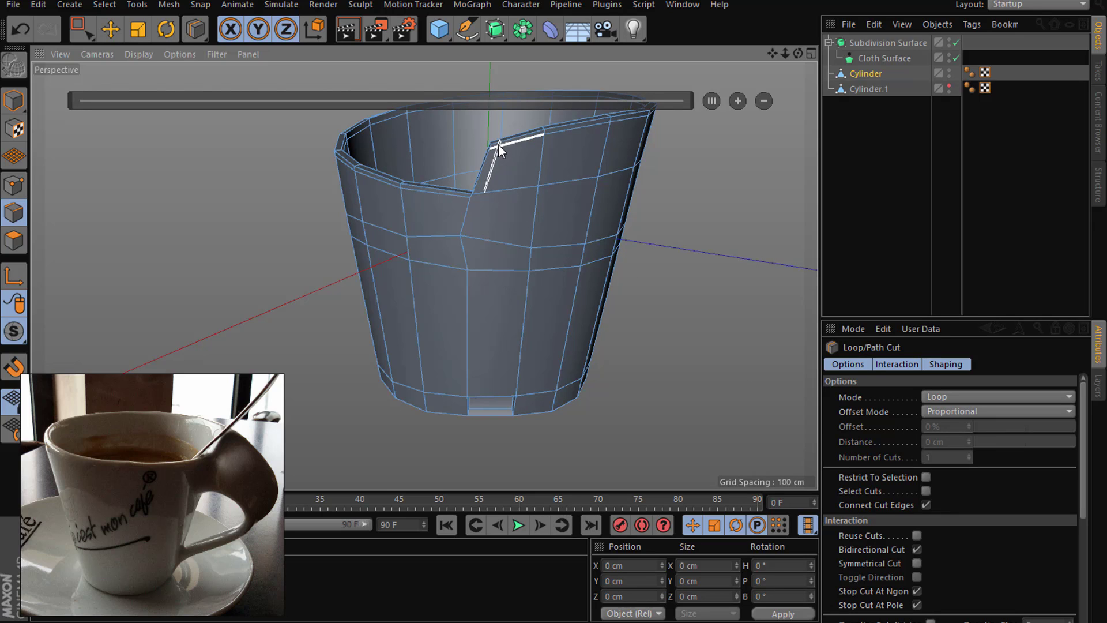
pyautogui.click(500, 144)
pyautogui.rightClick(727, 237)
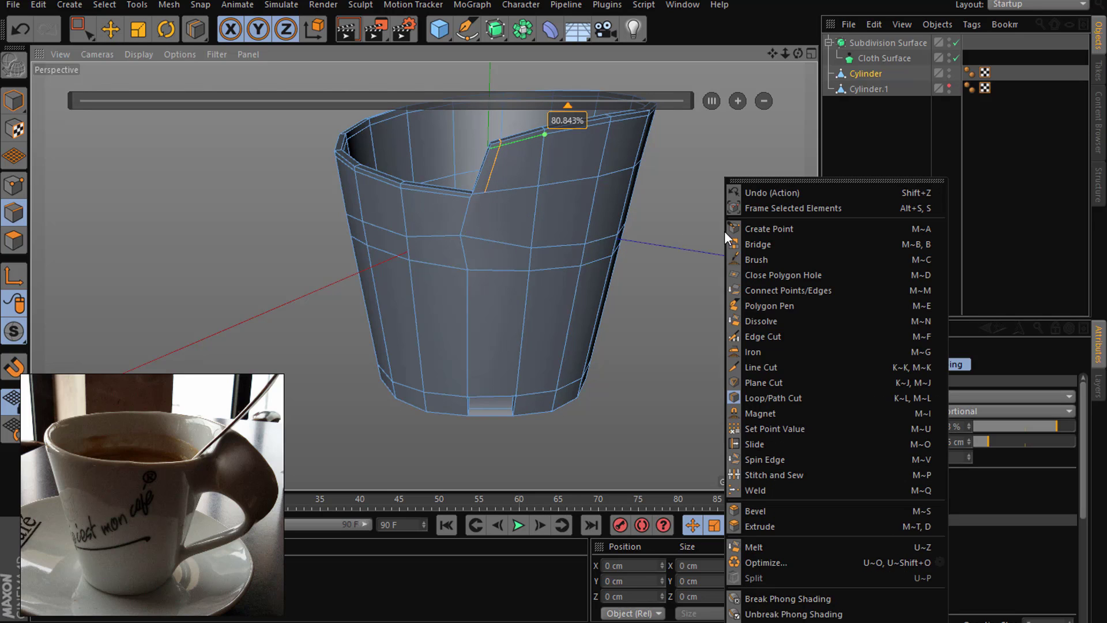
pyautogui.click(760, 365)
pyautogui.click(485, 193)
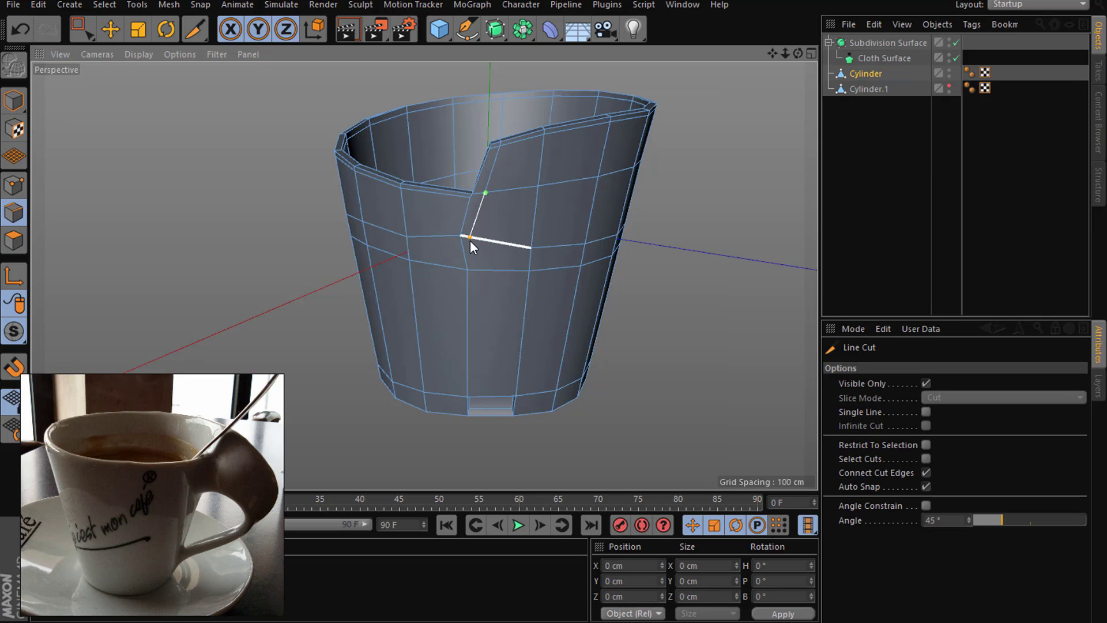
# Step: Switch to Polygon mode with Rectangle Selection and reselect the cup body Cylinder
pyautogui.click(886, 89)
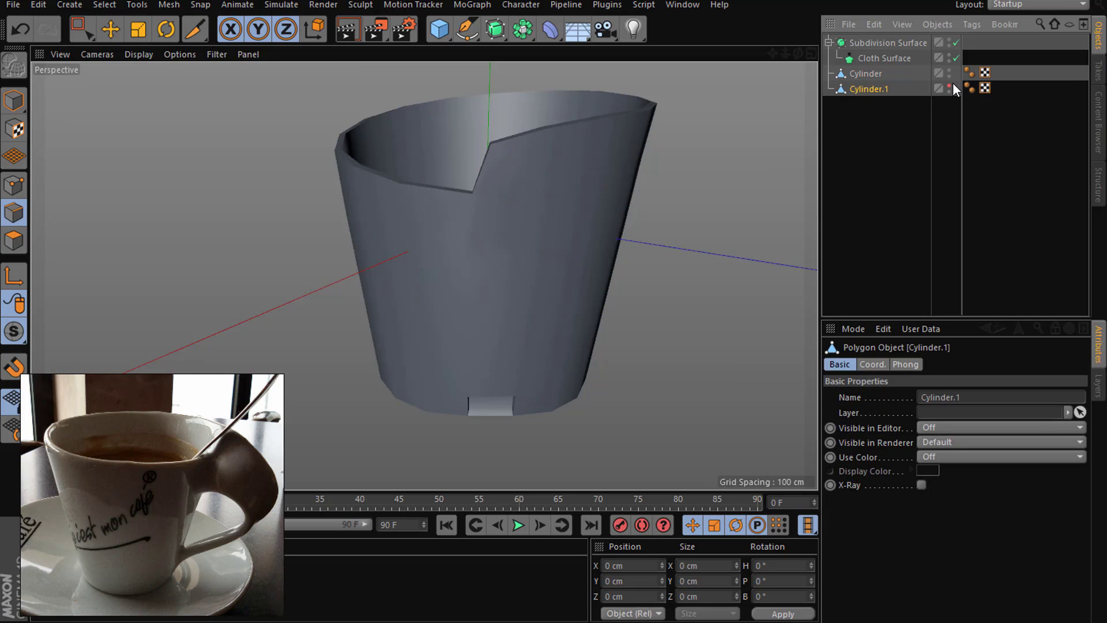
pyautogui.click(949, 85)
pyautogui.moveTo(81, 29); pyautogui.dragTo(122, 68)
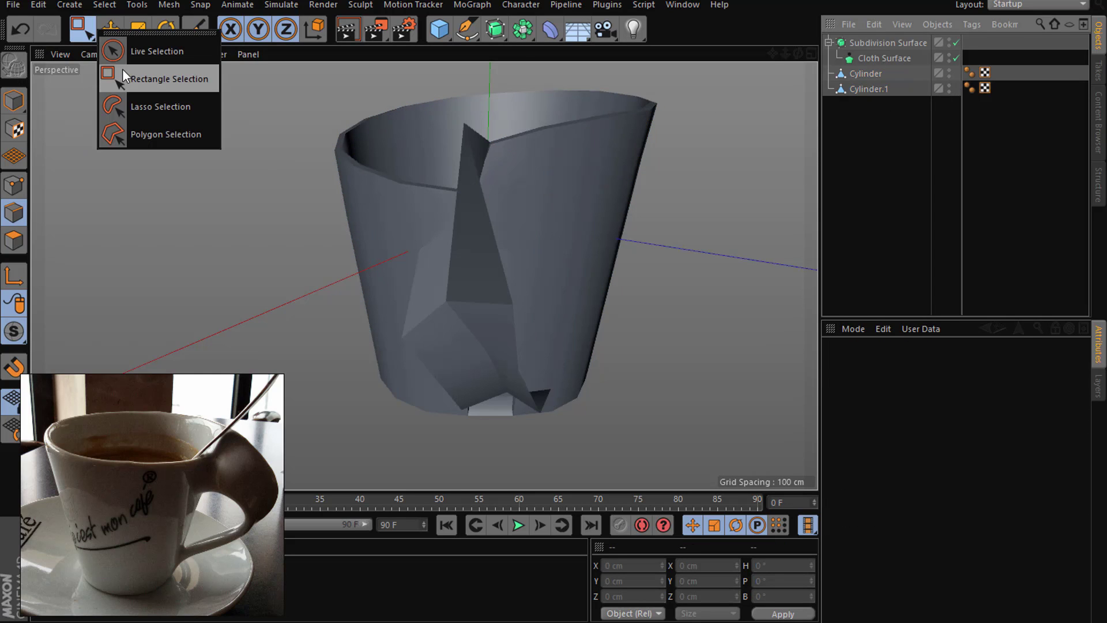
pyautogui.click(122, 68)
pyautogui.click(14, 241)
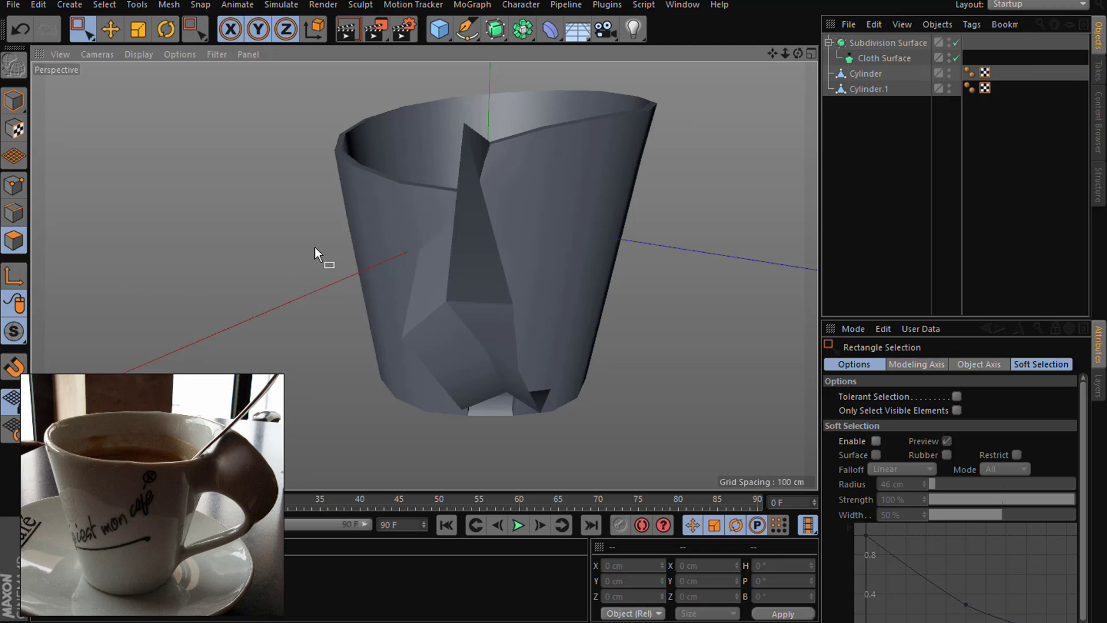
pyautogui.hotkey('ctrl', 'z')
pyautogui.hotkey('ctrl', 'z')
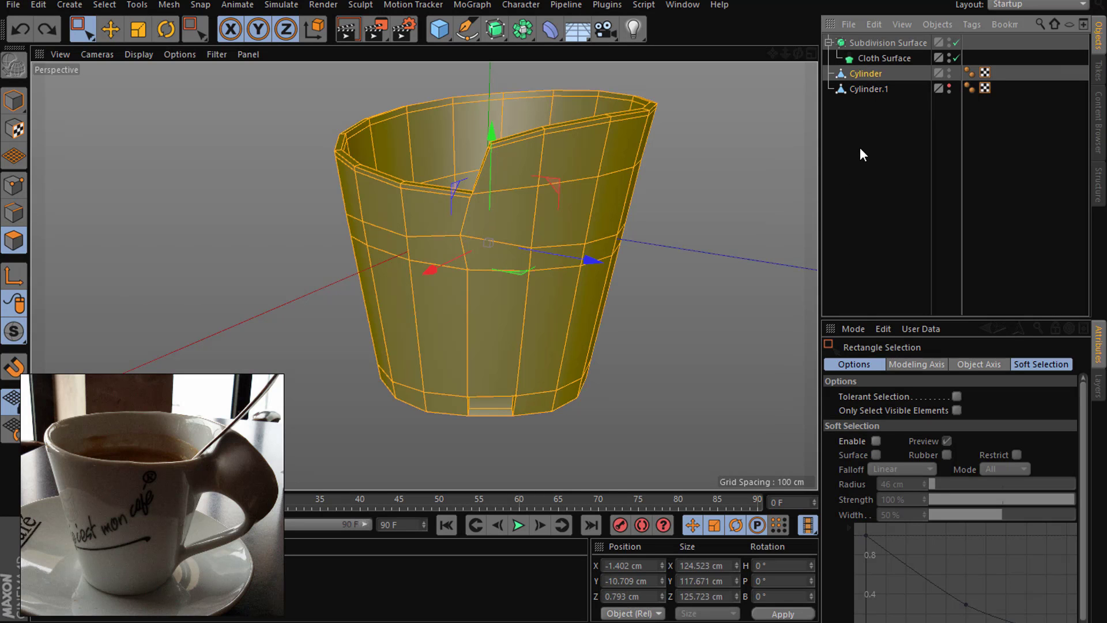
pyautogui.click(860, 148)
pyautogui.moveTo(795, 52); pyautogui.dragTo(856, 89)
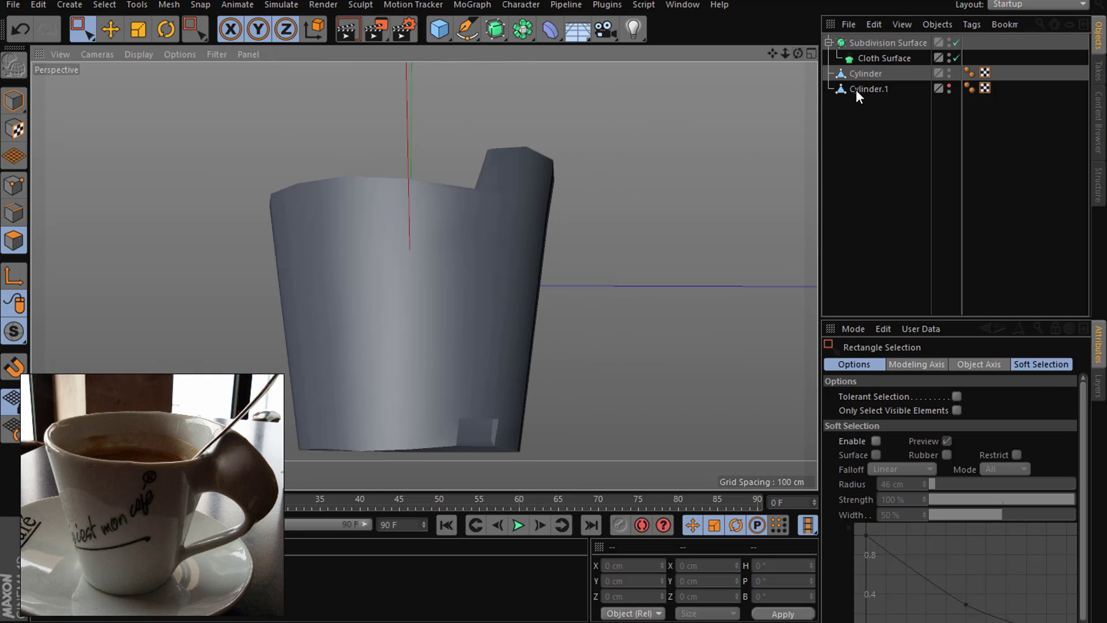
pyautogui.click(860, 89)
pyautogui.click(859, 77)
pyautogui.scroll(3, 439, 456)
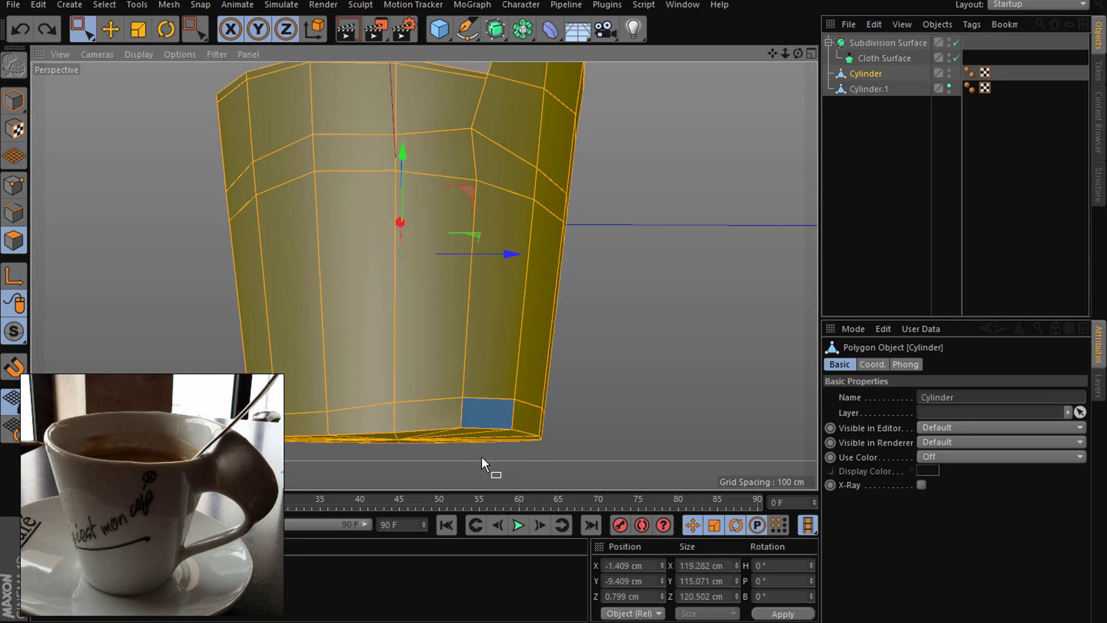
# Step: Hide the handle, select the cup body Cylinder, and align its flipped bottom face normal
pyautogui.hotkey('ctrl', 'z')
pyautogui.click(884, 164)
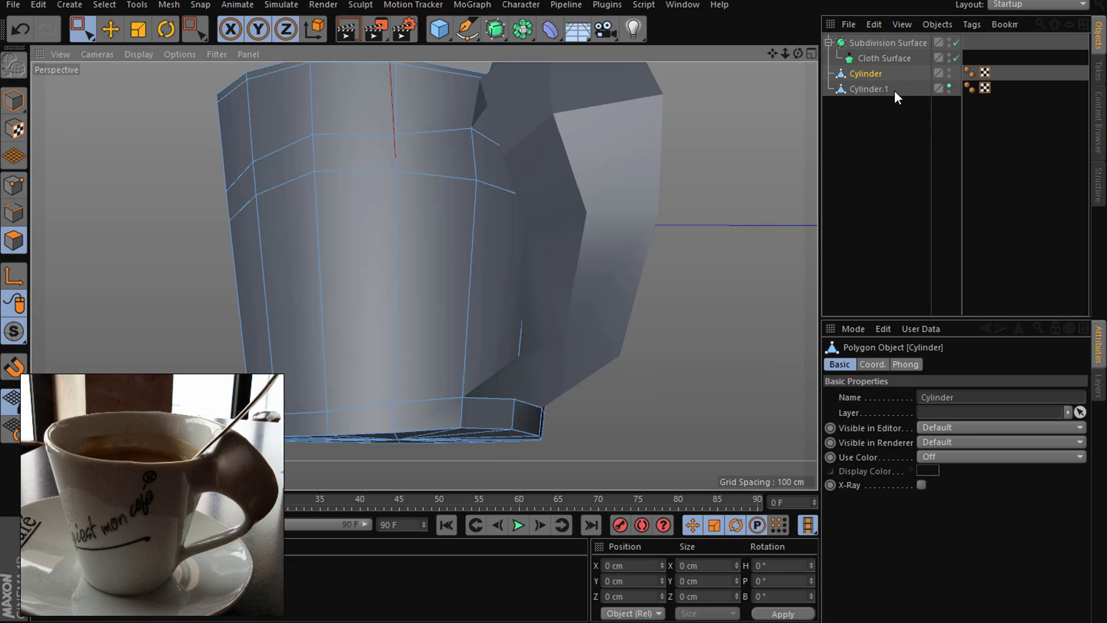
pyautogui.click(949, 84)
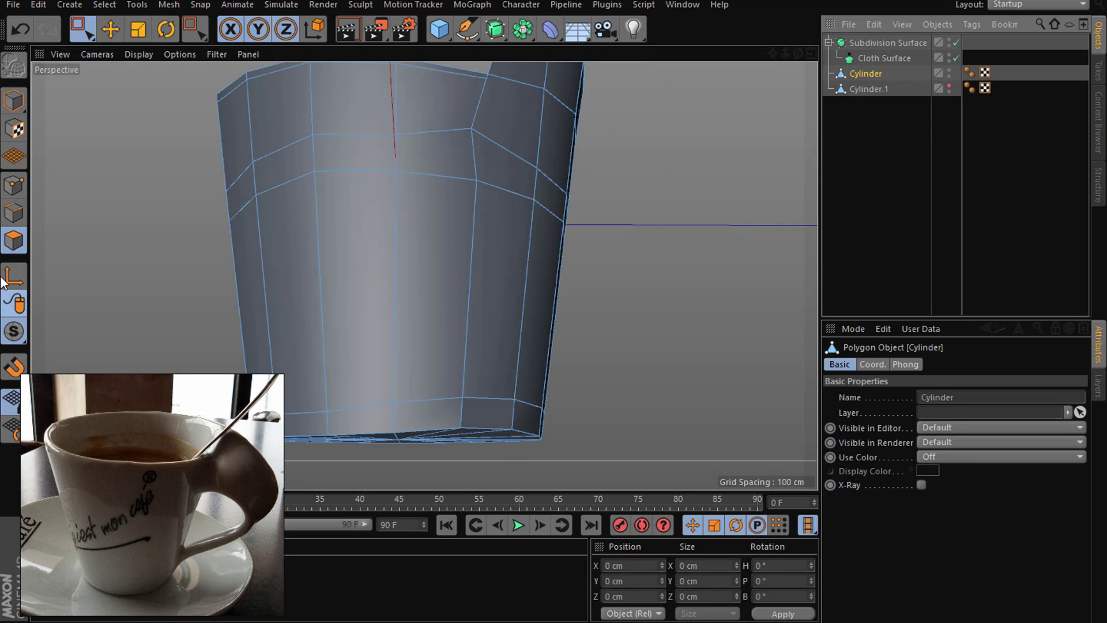
pyautogui.click(859, 75)
pyautogui.rightClick(745, 424)
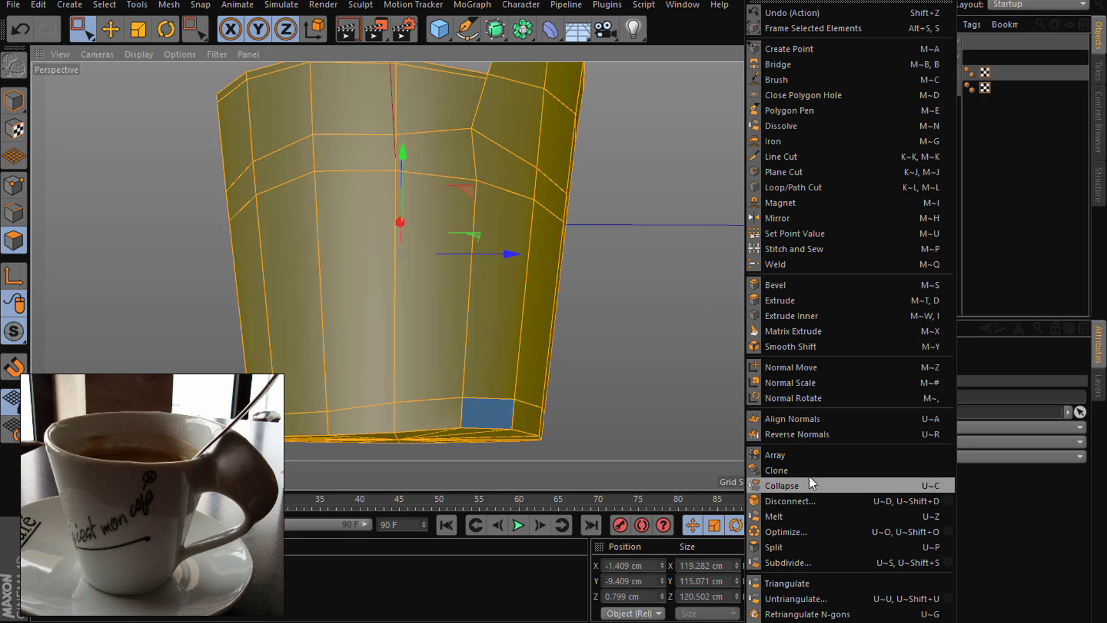
pyautogui.click(805, 415)
# Step: Extrude the cup body's polygons 2 cm with caps to give the wall thickness
pyautogui.rightClick(656, 379)
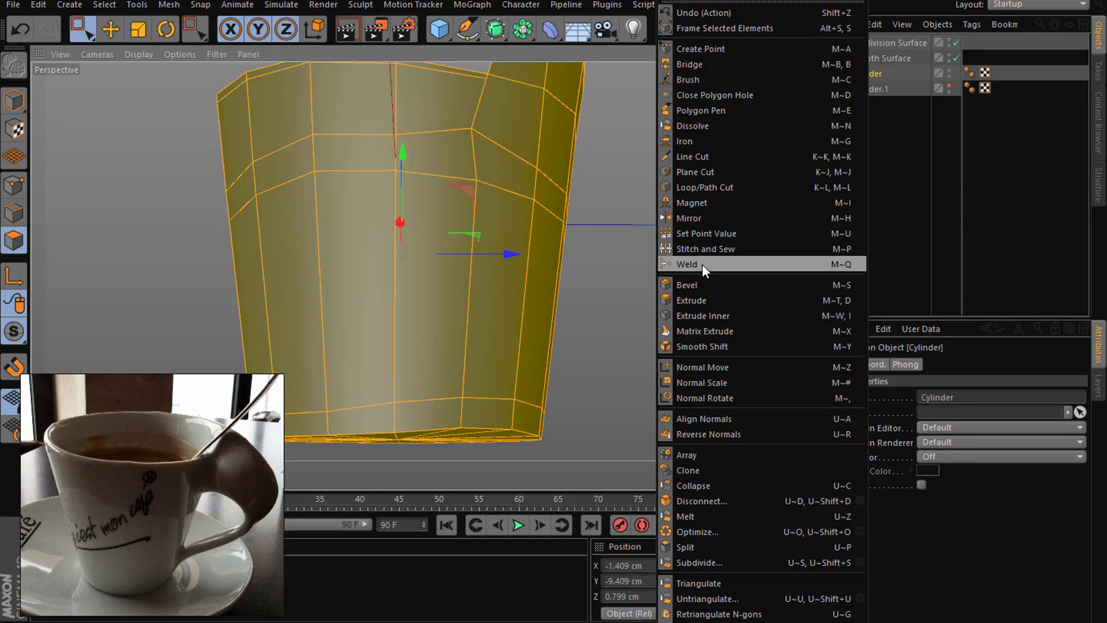
pyautogui.click(698, 299)
pyautogui.moveTo(613, 286); pyautogui.dragTo(640, 286)
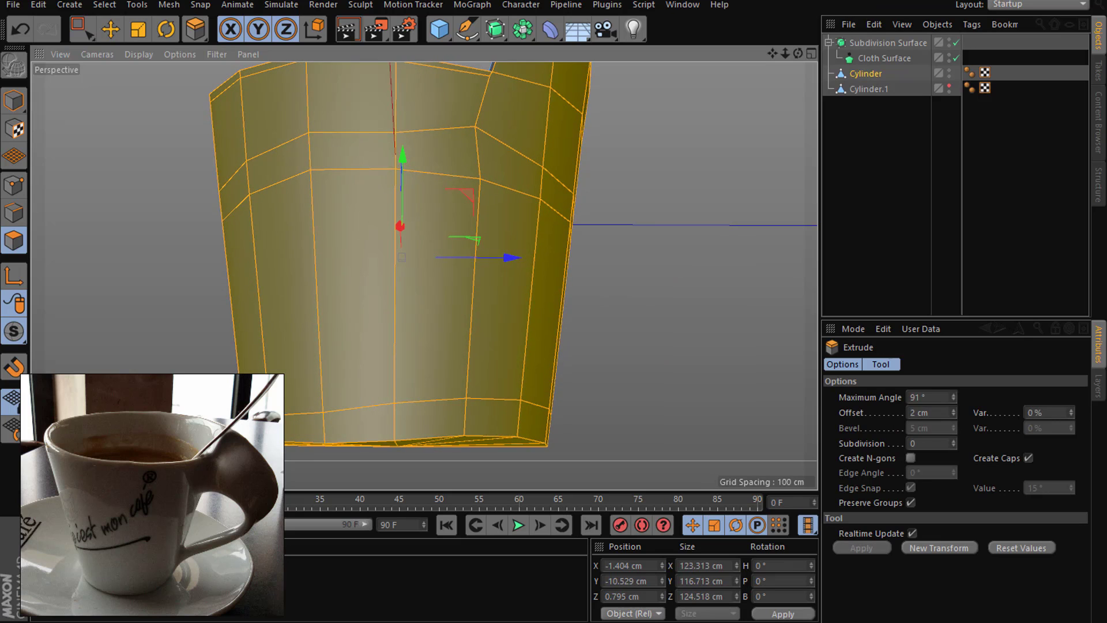
pyautogui.keyDown('alt'); pyautogui.moveTo(670, 331); pyautogui.dragTo(694, 378); pyautogui.keyUp('alt')
pyautogui.moveTo(785, 53); pyautogui.dragTo(786, 70)
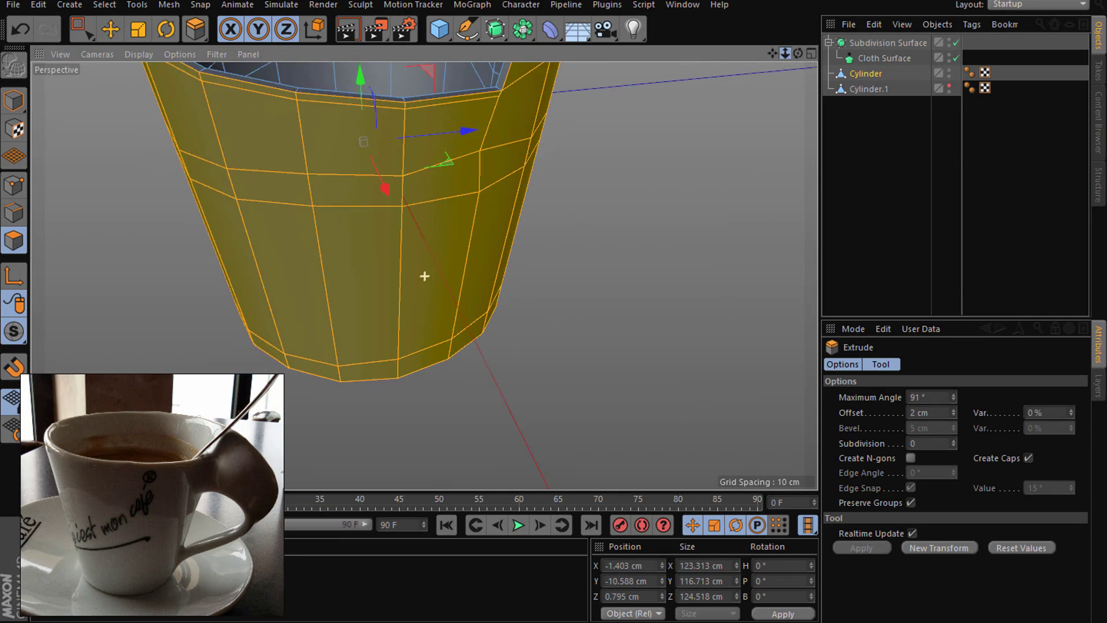
pyautogui.scroll(-5, 424, 276)
# Step: Unhide the handle Cylinder.1 and extrude its faces outward to a 6.8 cm offset
pyautogui.click(949, 87)
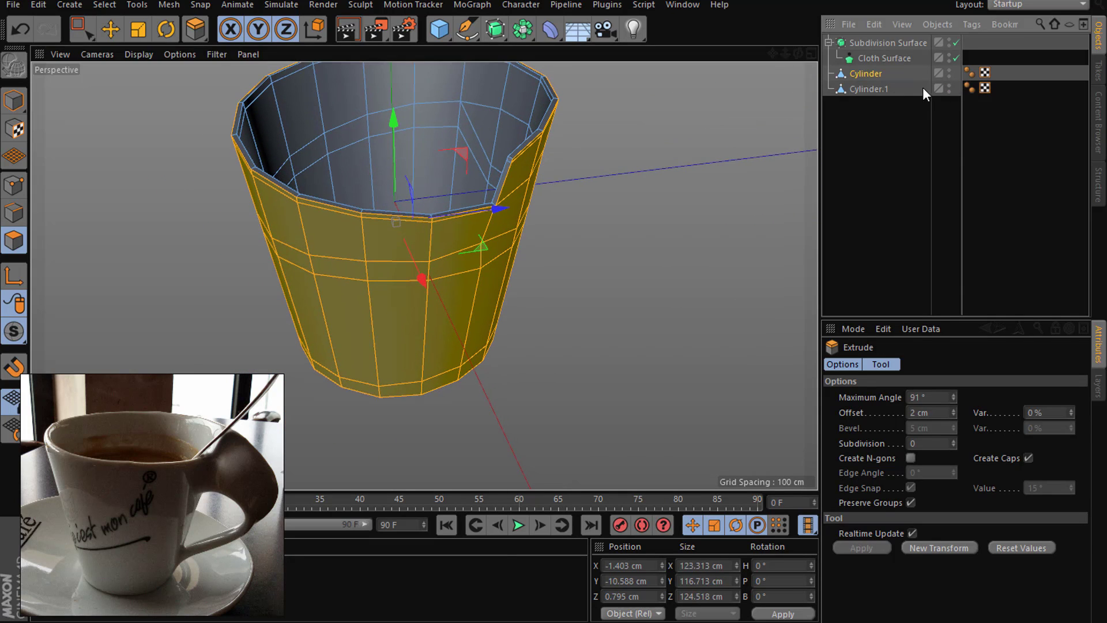
pyautogui.click(871, 88)
pyautogui.rightClick(683, 288)
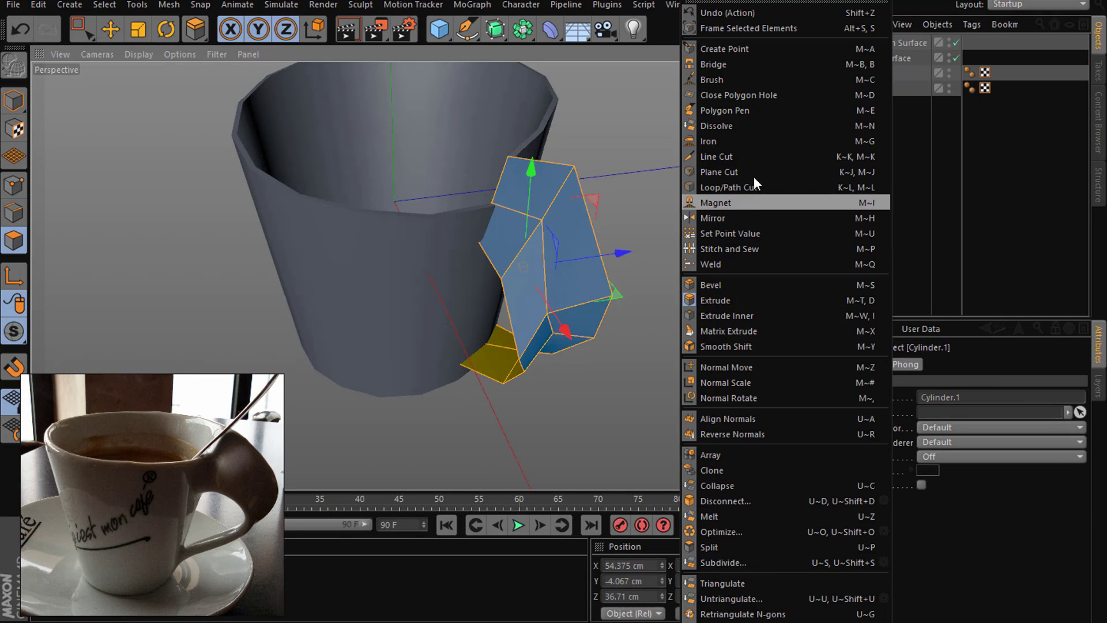
pyautogui.click(715, 300)
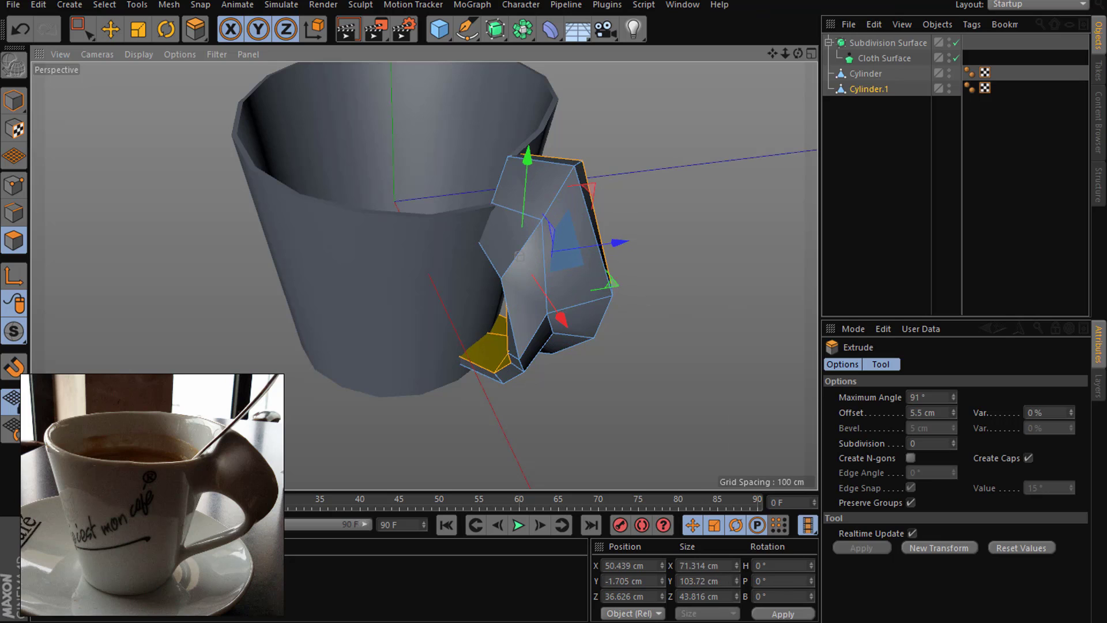
pyautogui.moveTo(519, 255); pyautogui.dragTo(519, 253)
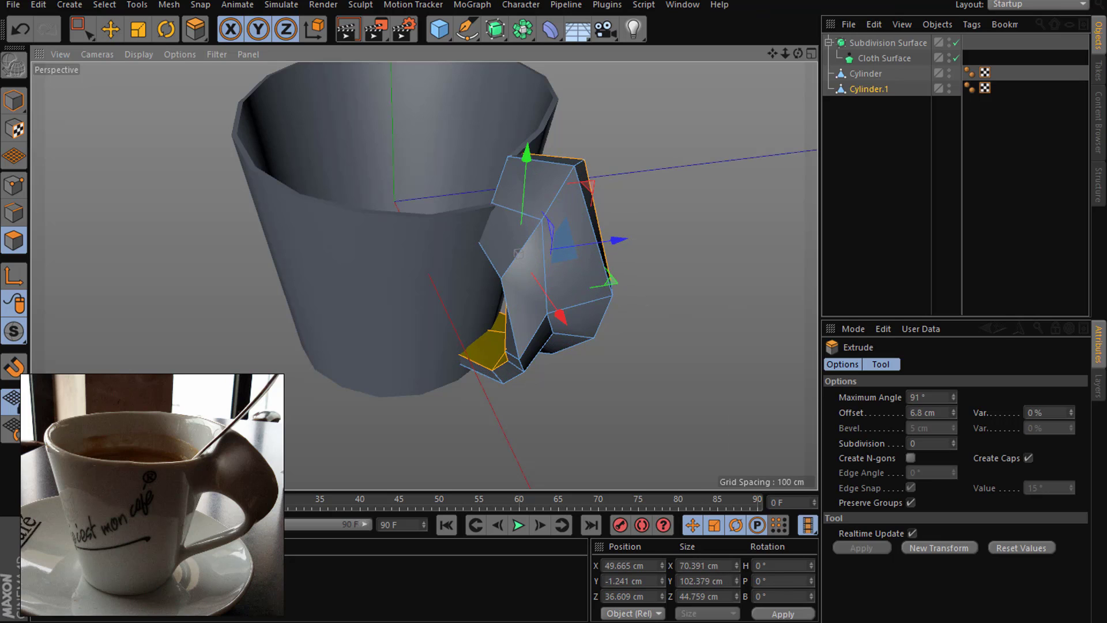
# Step: Move the cup body Cylinder below Cylinder.1 in the Object Manager hierarchy
pyautogui.click(866, 175)
pyautogui.click(853, 74)
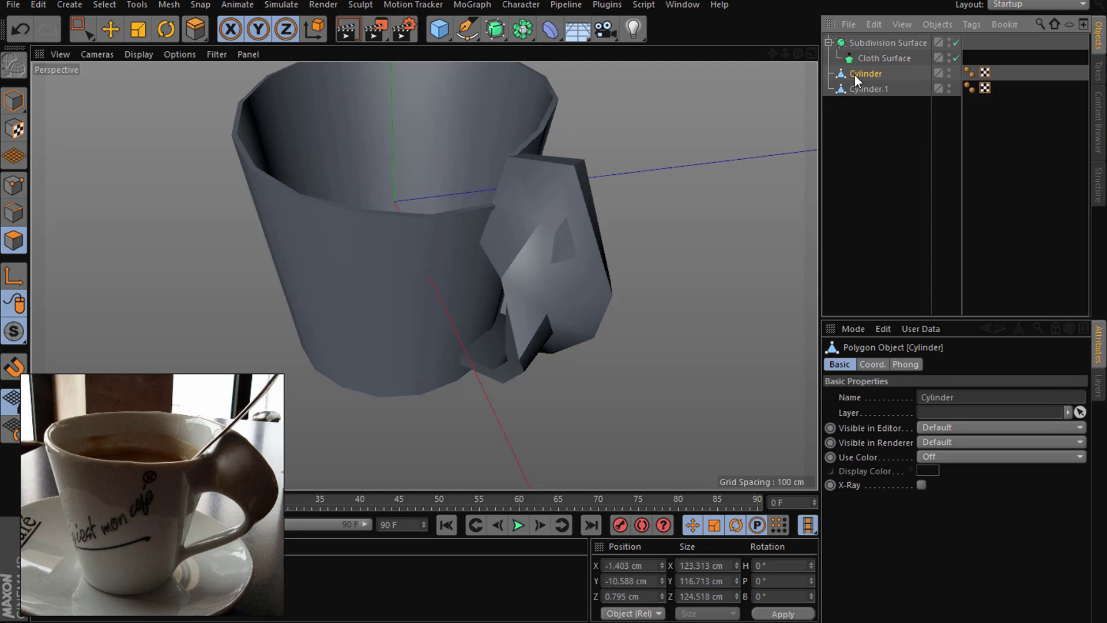
pyautogui.scroll(3, 607, 185)
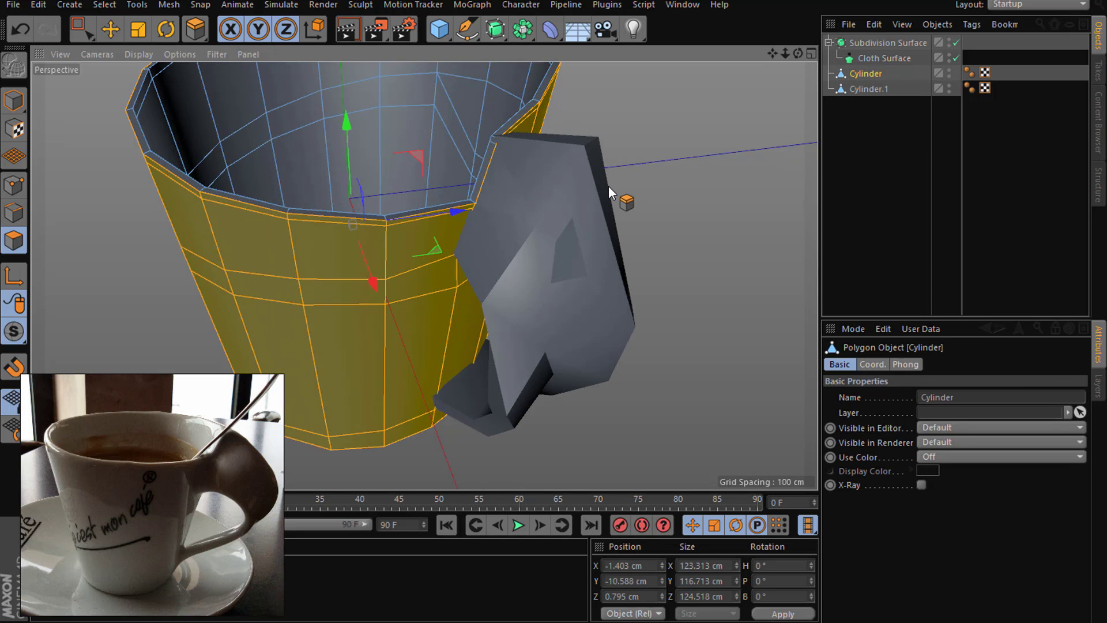
pyautogui.moveTo(863, 74); pyautogui.dragTo(875, 154)
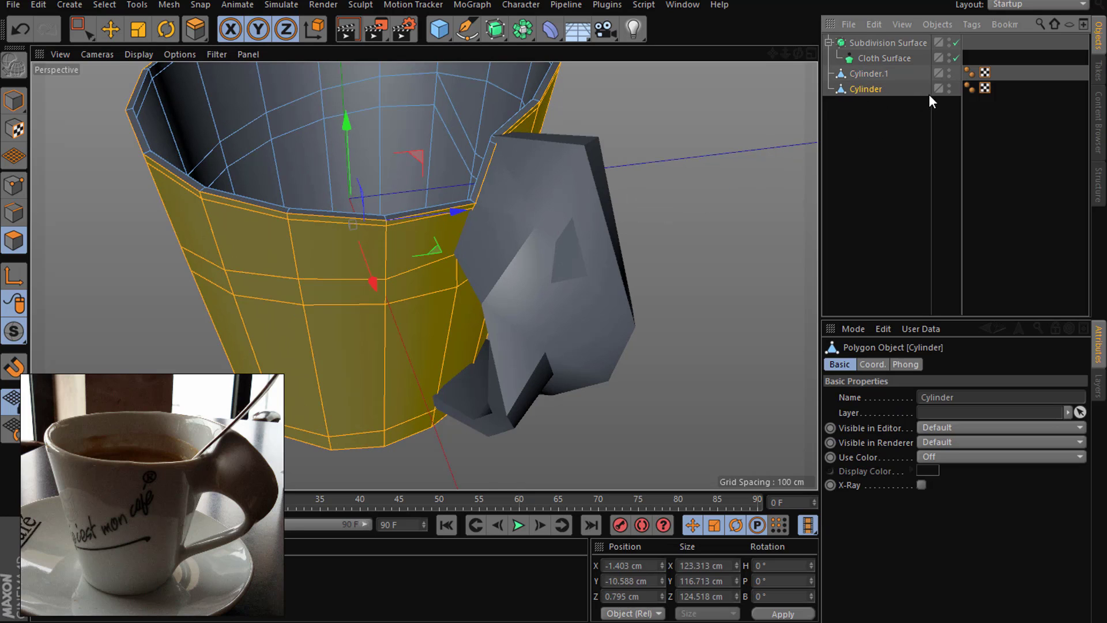
# Step: Hide the handle and line-cut the cup from the rim notch corner to the upper rim vertex
pyautogui.click(949, 85)
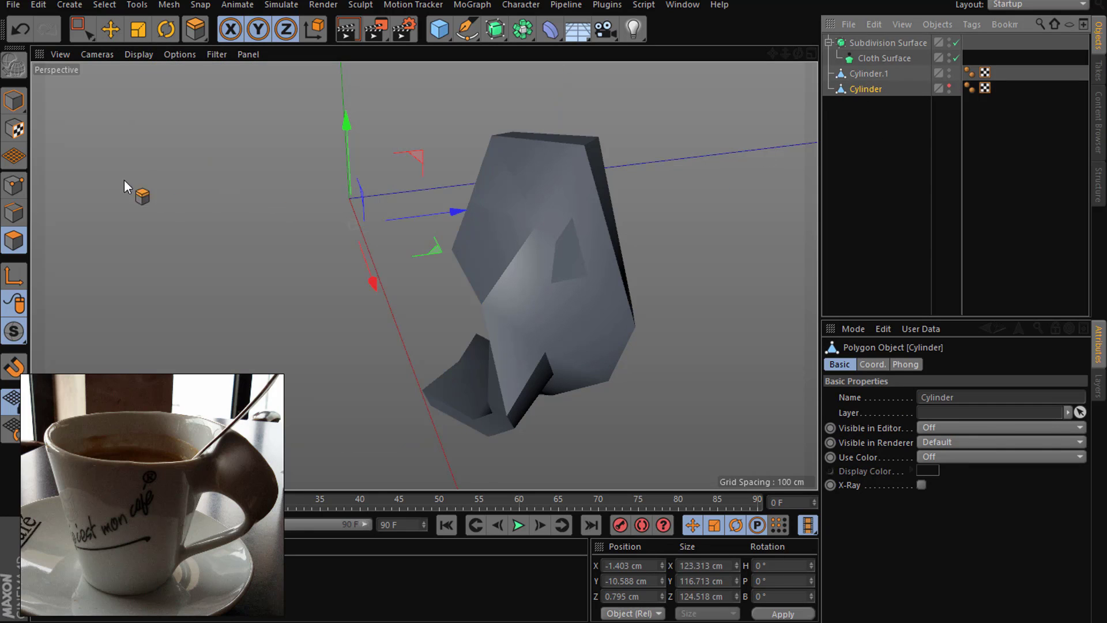
pyautogui.click(946, 85)
pyautogui.click(948, 70)
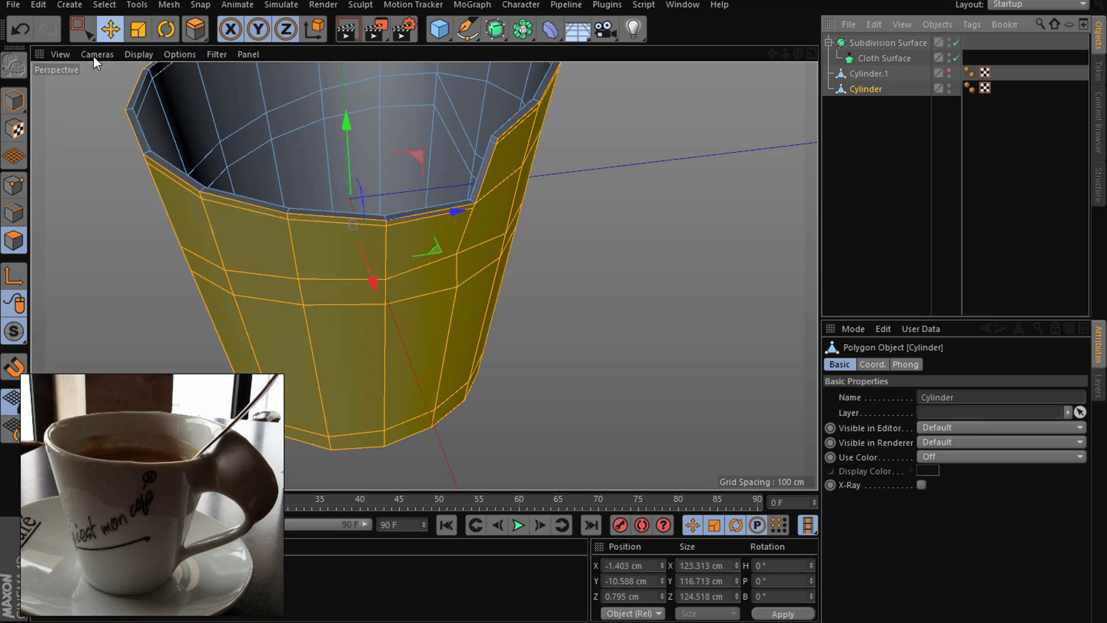
pyautogui.click(13, 184)
pyautogui.moveTo(566, 217)
pyautogui.keyDown('alt'); pyautogui.mouseDown()
pyautogui.moveTo(624, 192)
pyautogui.moveTo(708, 307)
pyautogui.mouseUp(); pyautogui.keyUp('alt')
pyautogui.scroll(5, 521, 203)
pyautogui.scroll(-3, 521, 203)
pyautogui.rightClick(708, 306)
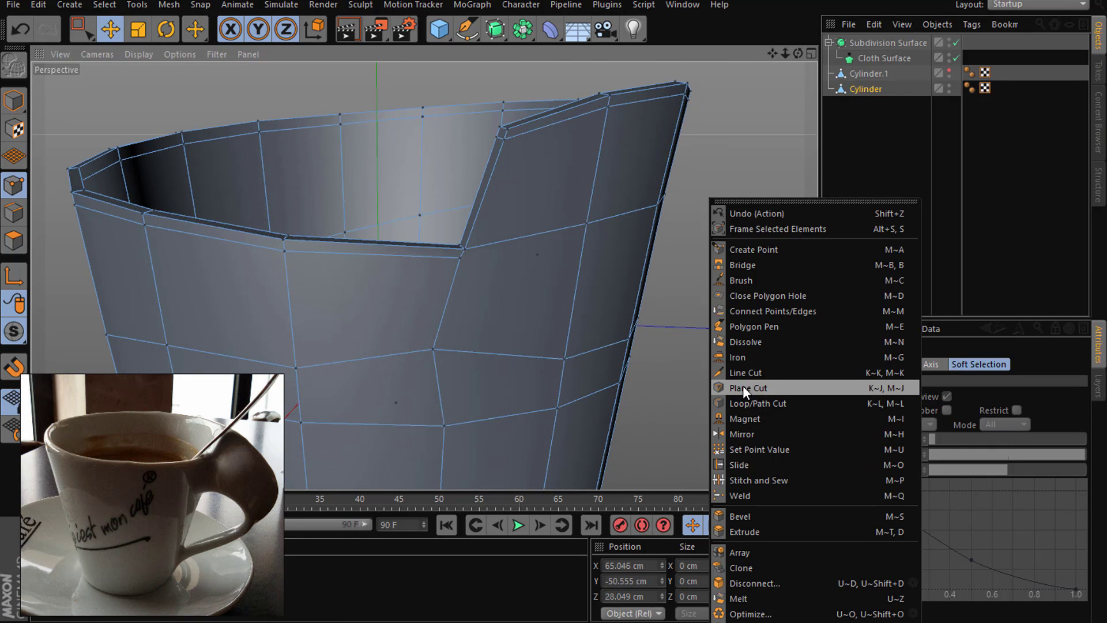
pyautogui.click(748, 373)
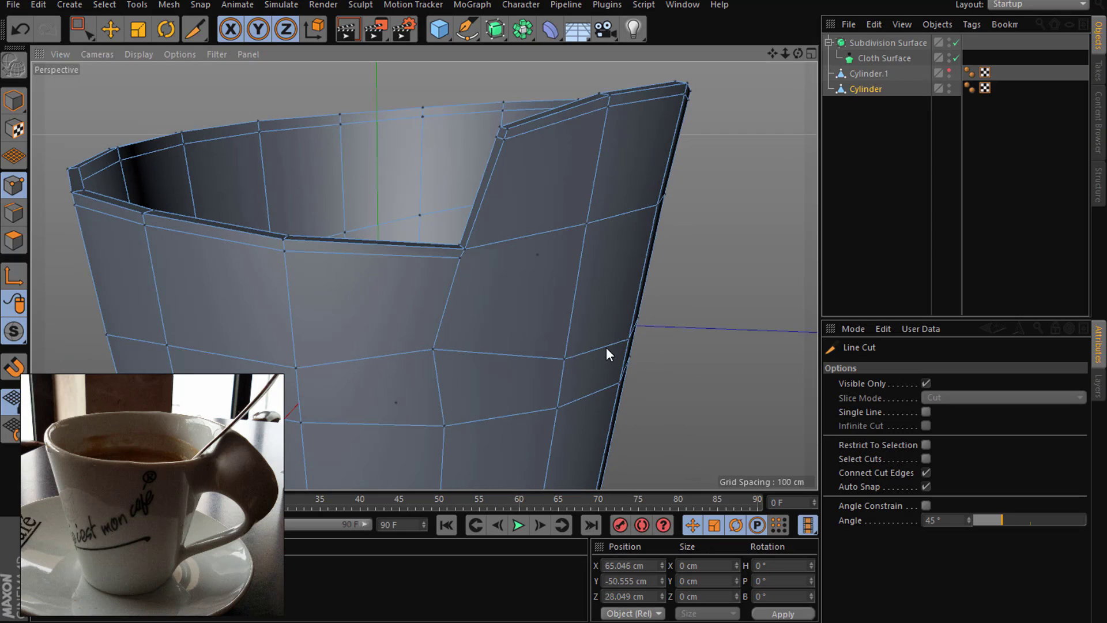
pyautogui.click(459, 257)
pyautogui.click(507, 141)
pyautogui.press('Escape')
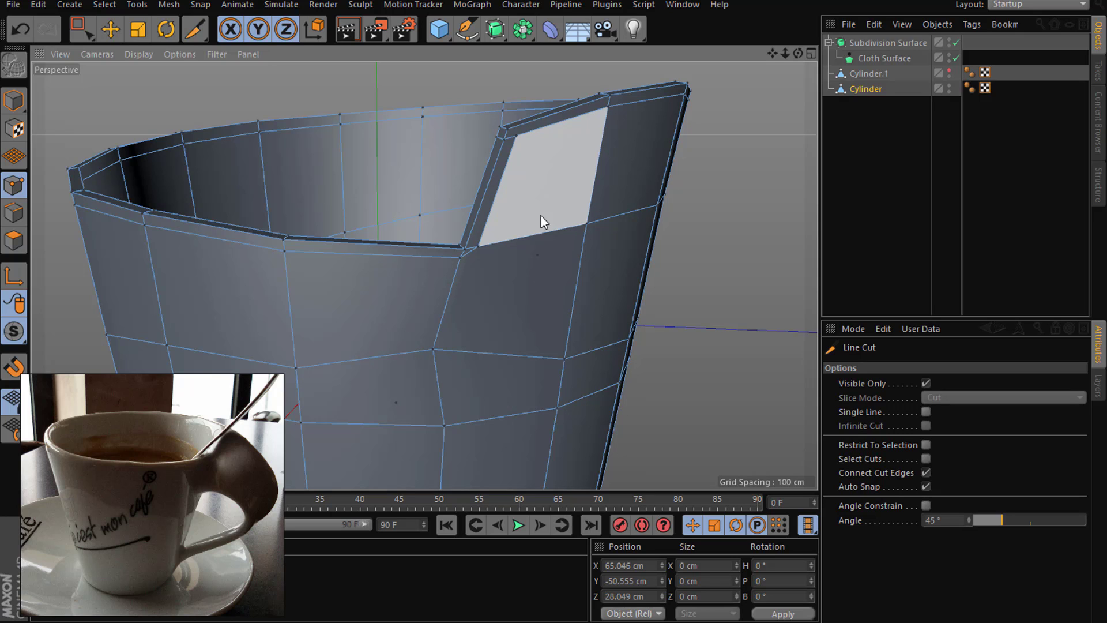
# Step: Slide the edge beside the notch slightly along the rim
pyautogui.rightClick(510, 270)
pyautogui.click(570, 478)
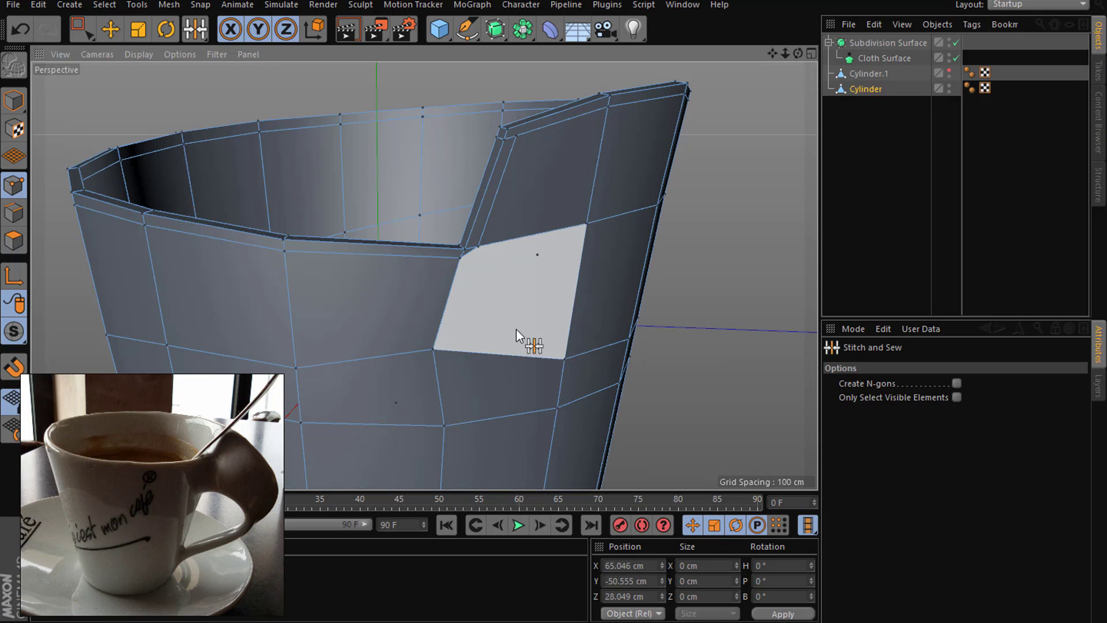
pyautogui.rightClick(521, 324)
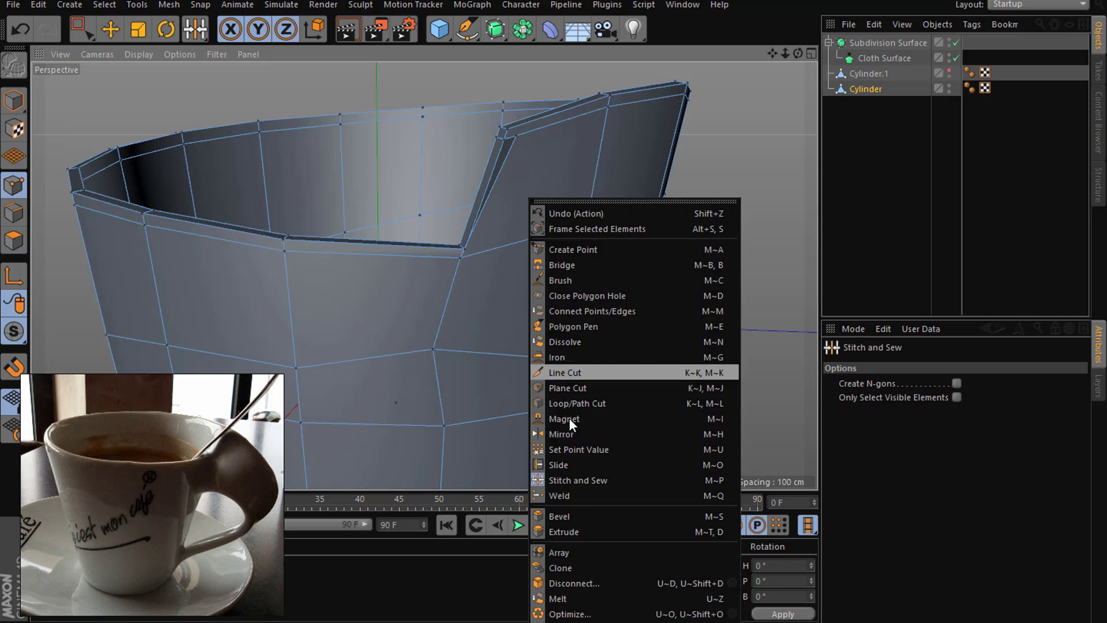
pyautogui.click(587, 464)
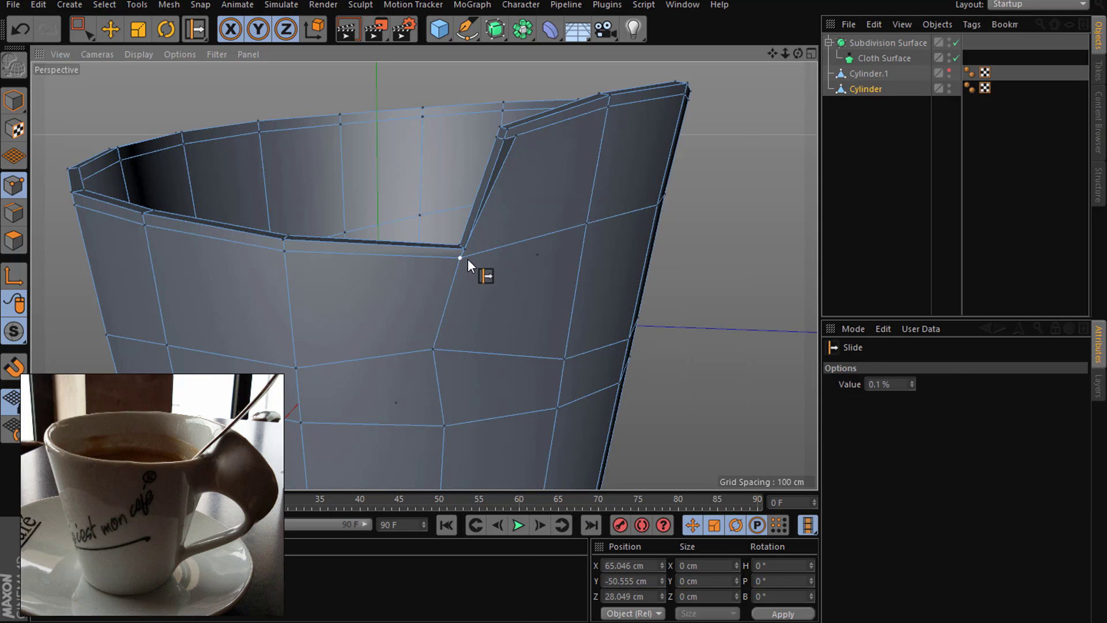
pyautogui.moveTo(469, 260); pyautogui.dragTo(474, 258)
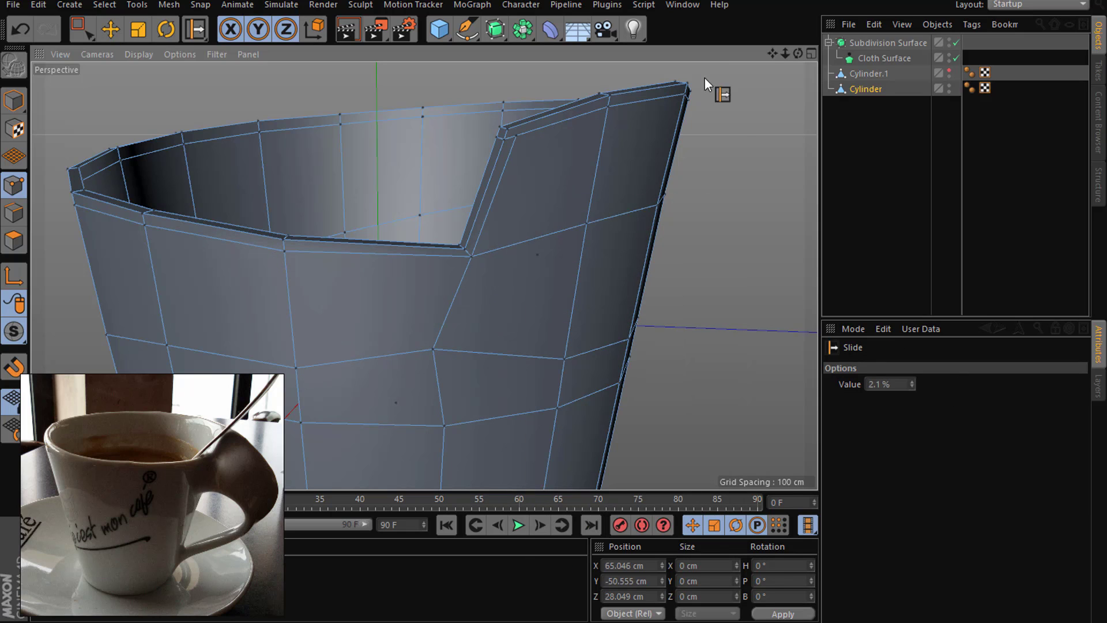
pyautogui.moveTo(772, 55)
pyautogui.mouseDown()
pyautogui.moveTo(798, 53)
pyautogui.moveTo(759, 72)
pyautogui.mouseUp()
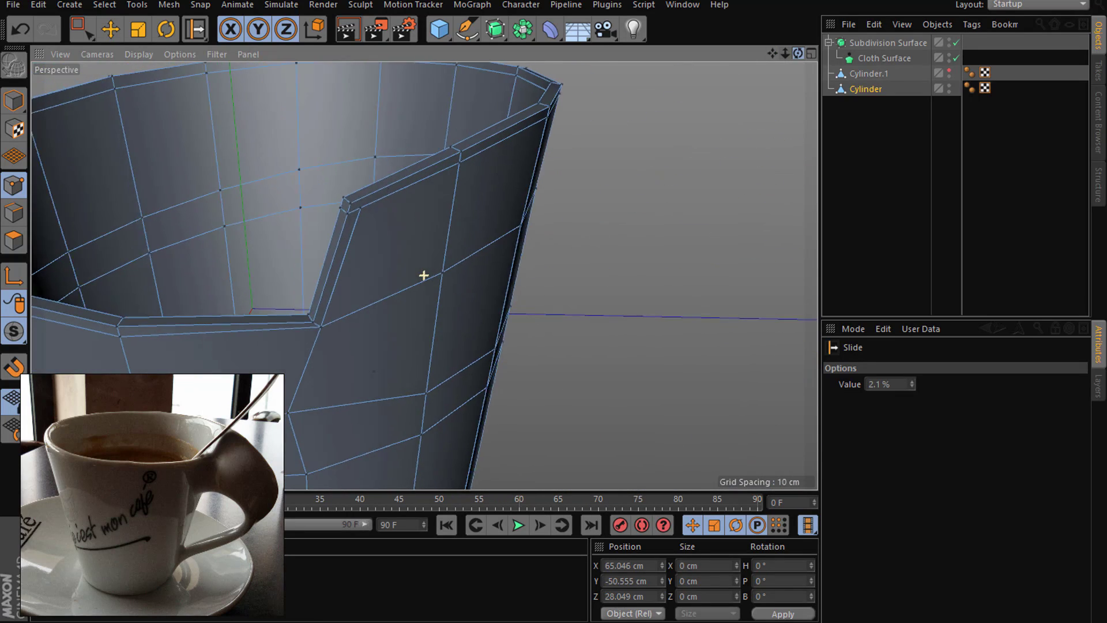
# Step: Stitch and Sew a handle point to the cup wall, then unhide Cylinder.1 and zoom out
pyautogui.rightClick(409, 243)
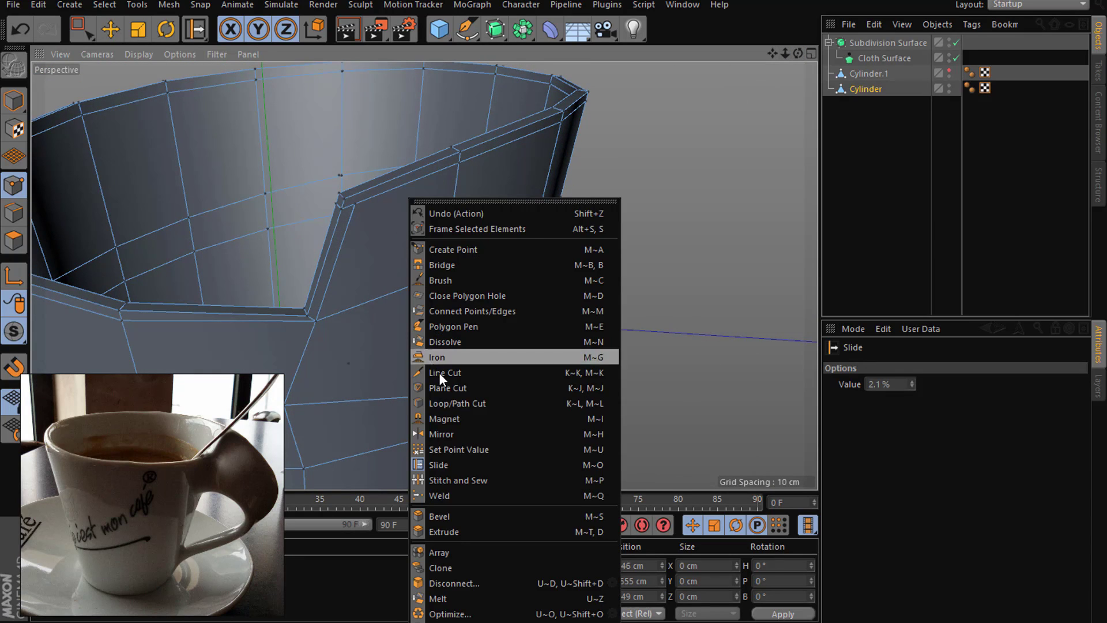
pyautogui.click(436, 477)
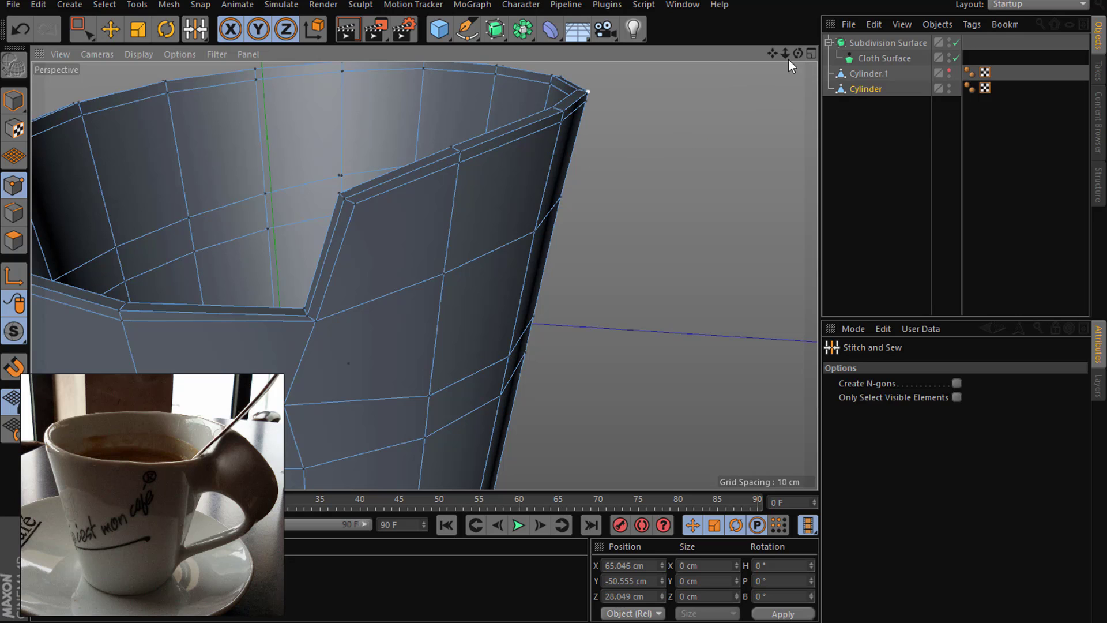
pyautogui.moveTo(801, 56); pyautogui.dragTo(801, 56)
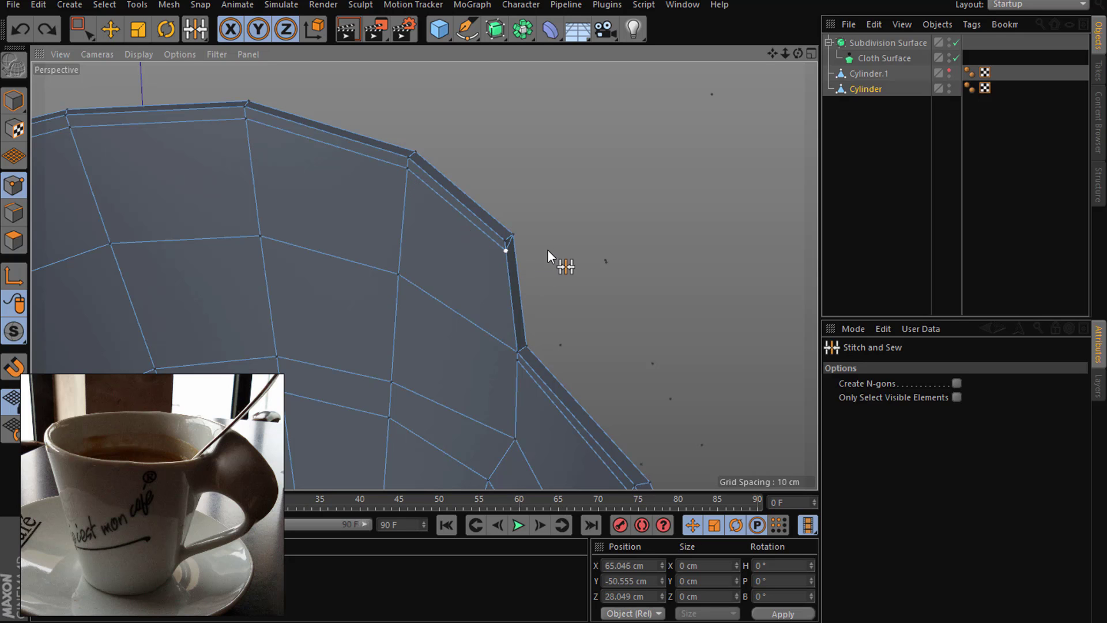
pyautogui.moveTo(797, 53); pyautogui.dragTo(797, 53)
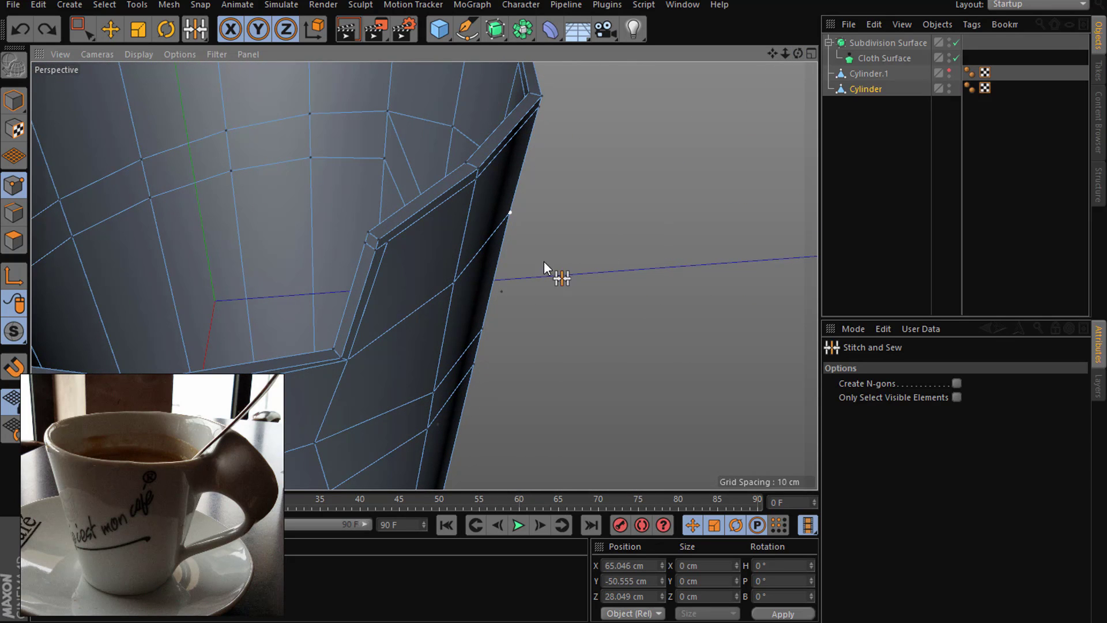
pyautogui.rightClick(544, 261)
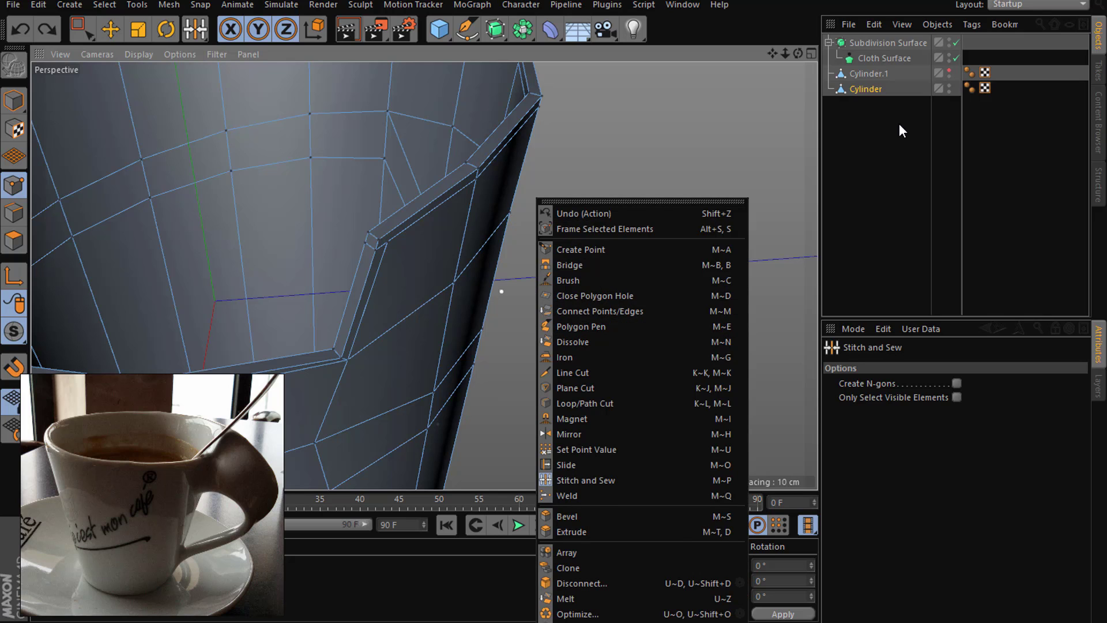
pyautogui.click(872, 91)
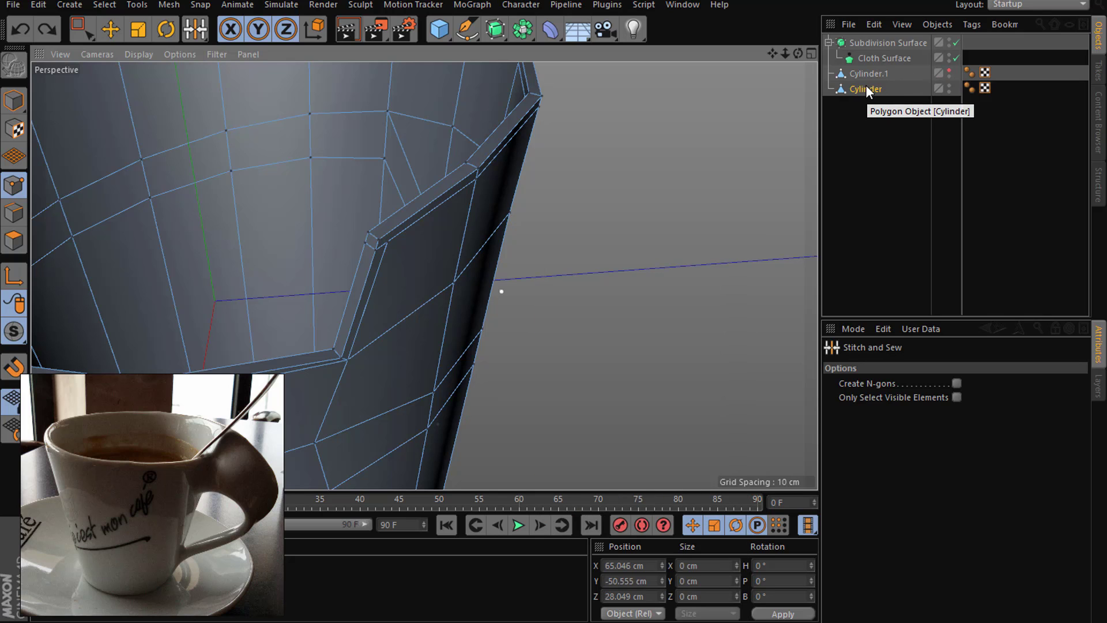
pyautogui.click(948, 70)
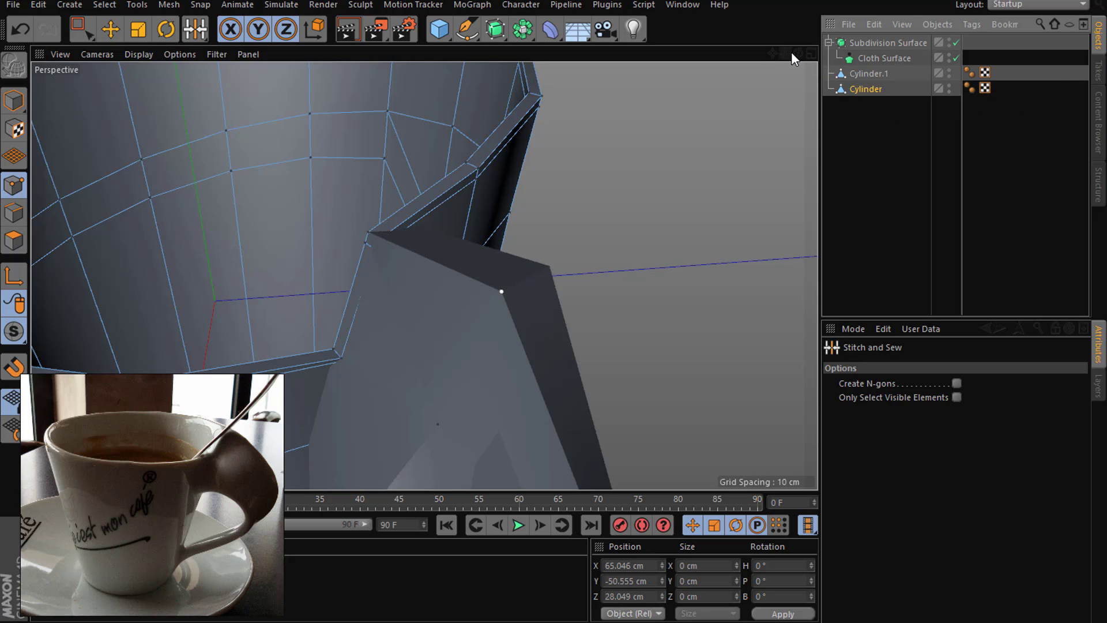
pyautogui.moveTo(793, 58); pyautogui.dragTo(693, 172)
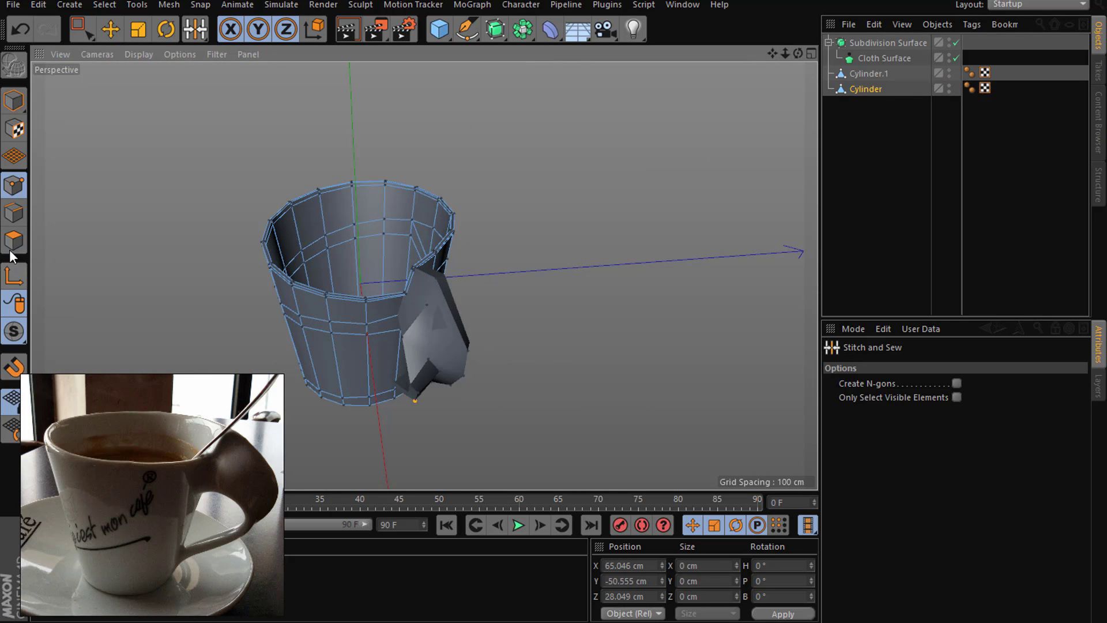
# Step: Select the handle Cylinder.1 and hide the cup body to isolate it
pyautogui.click(13, 240)
pyautogui.press('s')
pyautogui.click(861, 73)
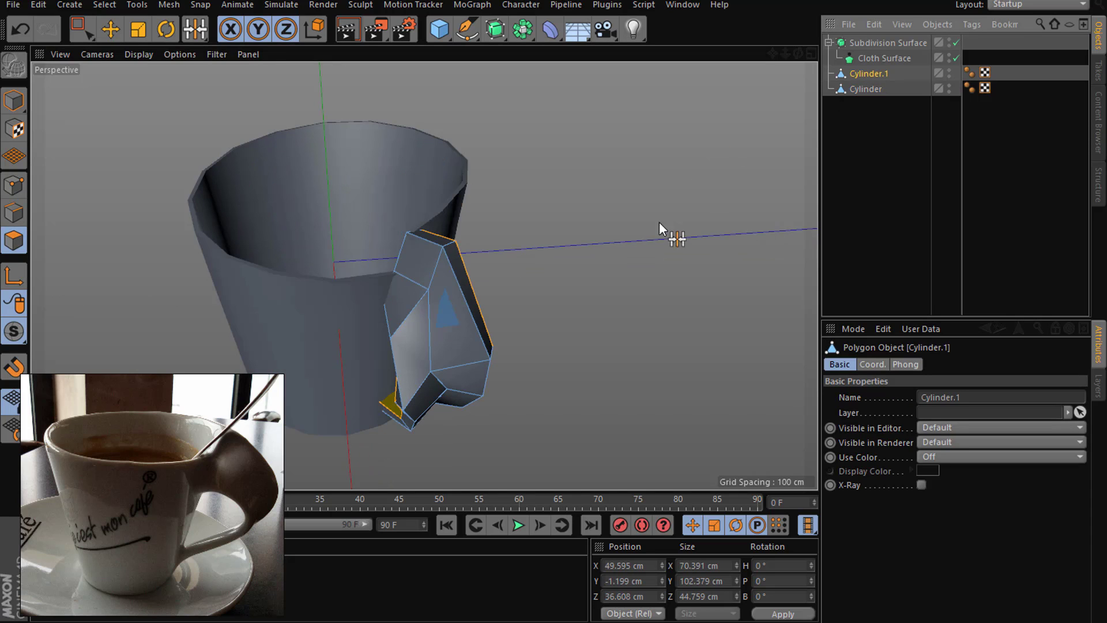
pyautogui.click(109, 29)
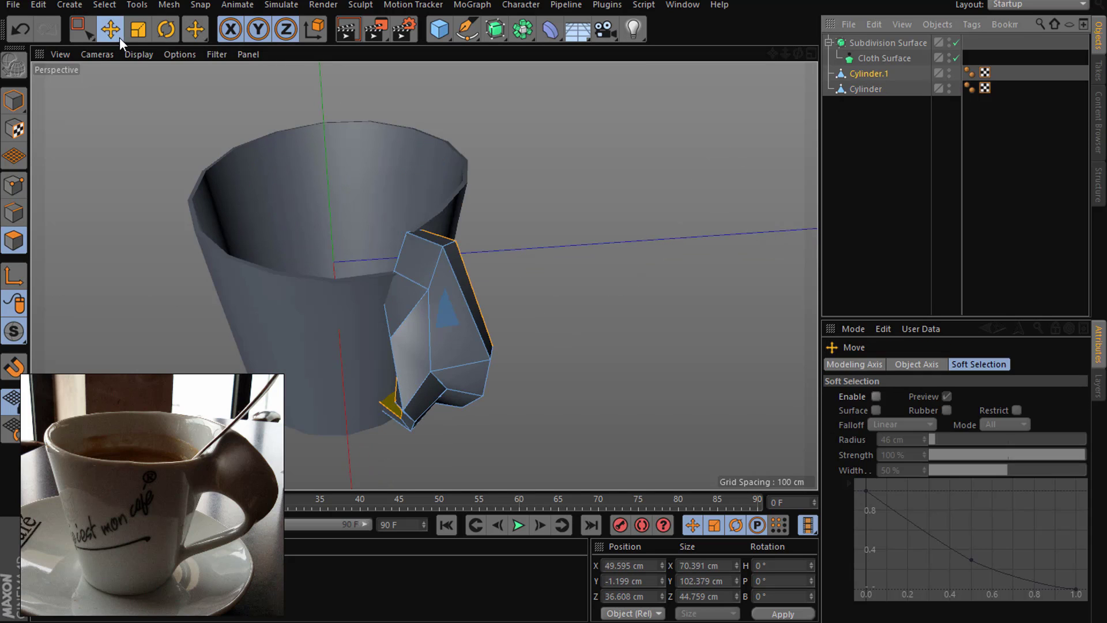
pyautogui.click(591, 215)
pyautogui.rightClick(591, 215)
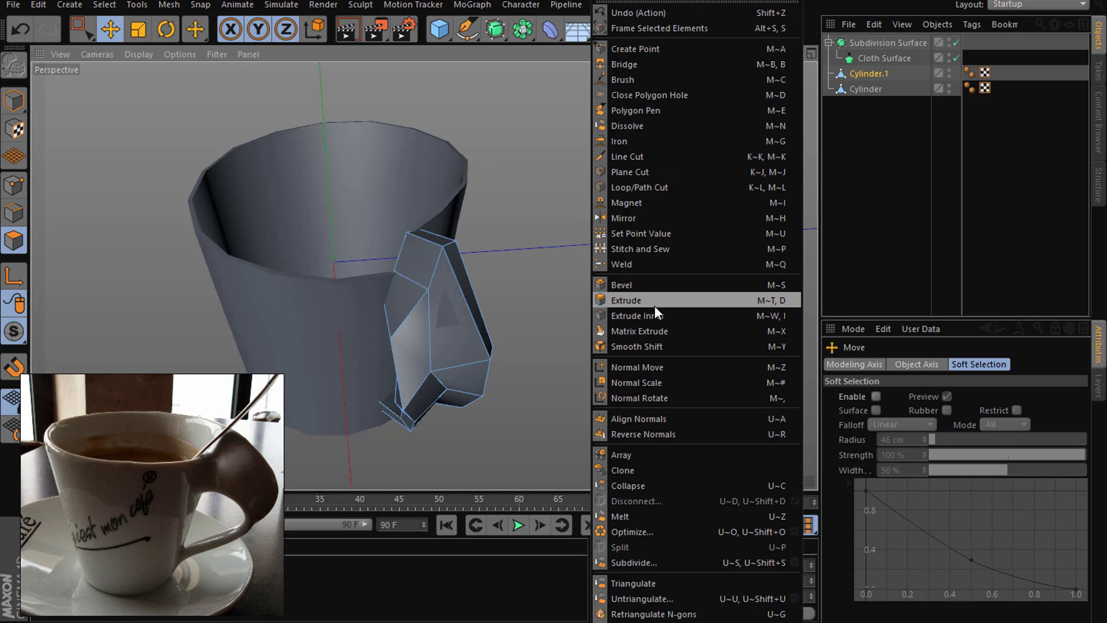
pyautogui.click(681, 185)
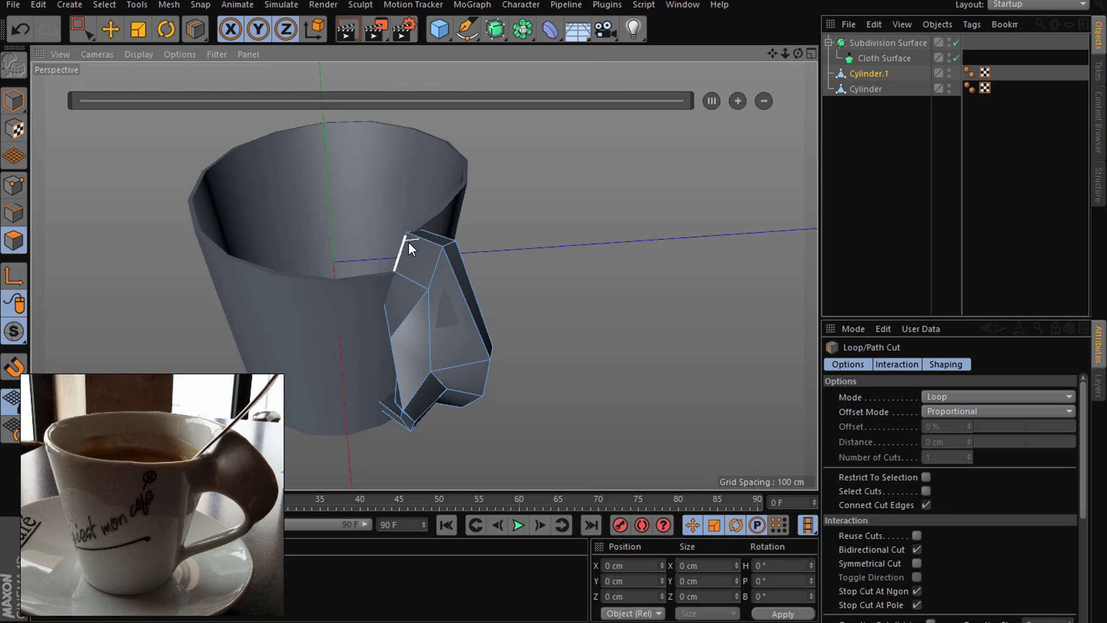
pyautogui.scroll(2, 437, 261)
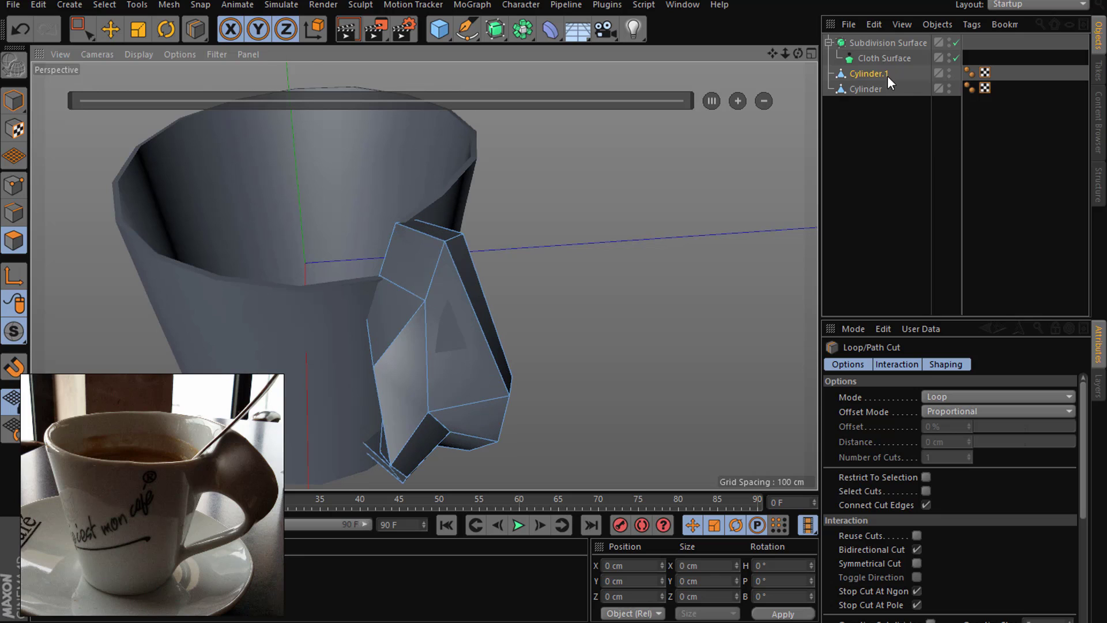
pyautogui.click(948, 85)
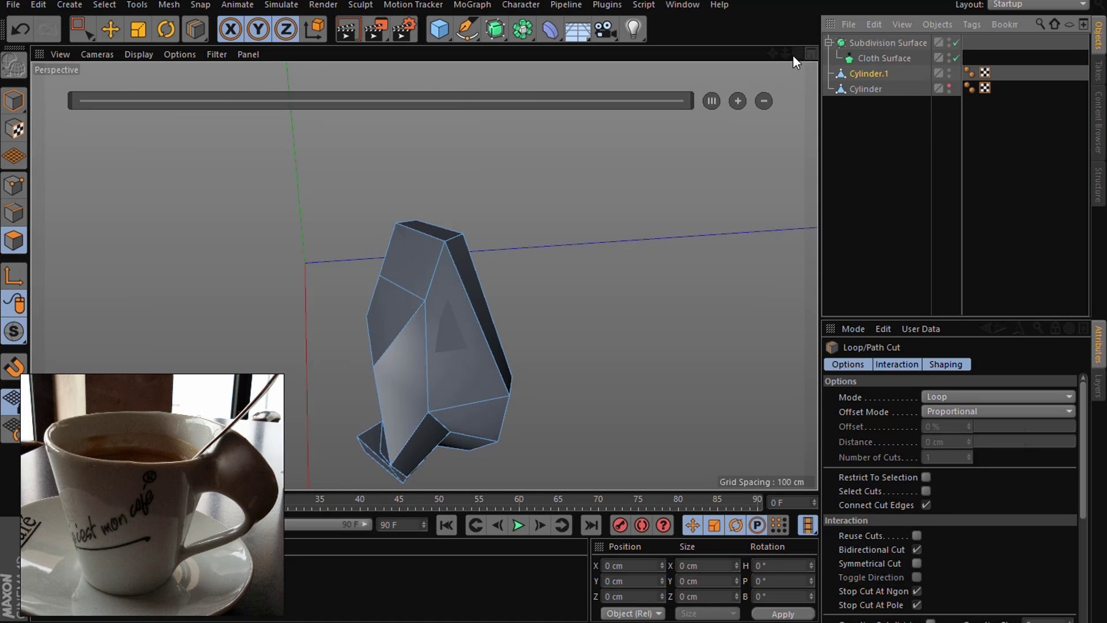
pyautogui.moveTo(798, 53); pyautogui.dragTo(721, 93)
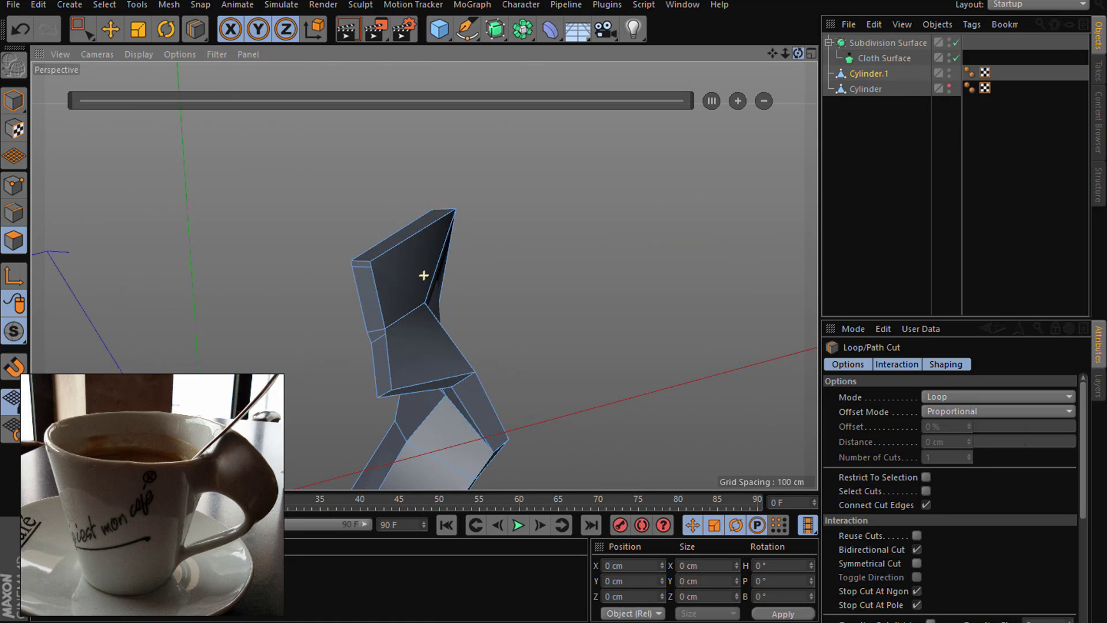
# Step: Loop-cut the handle at about 89.356% near its end, then unhide the cup body
pyautogui.click(109, 36)
pyautogui.click(14, 213)
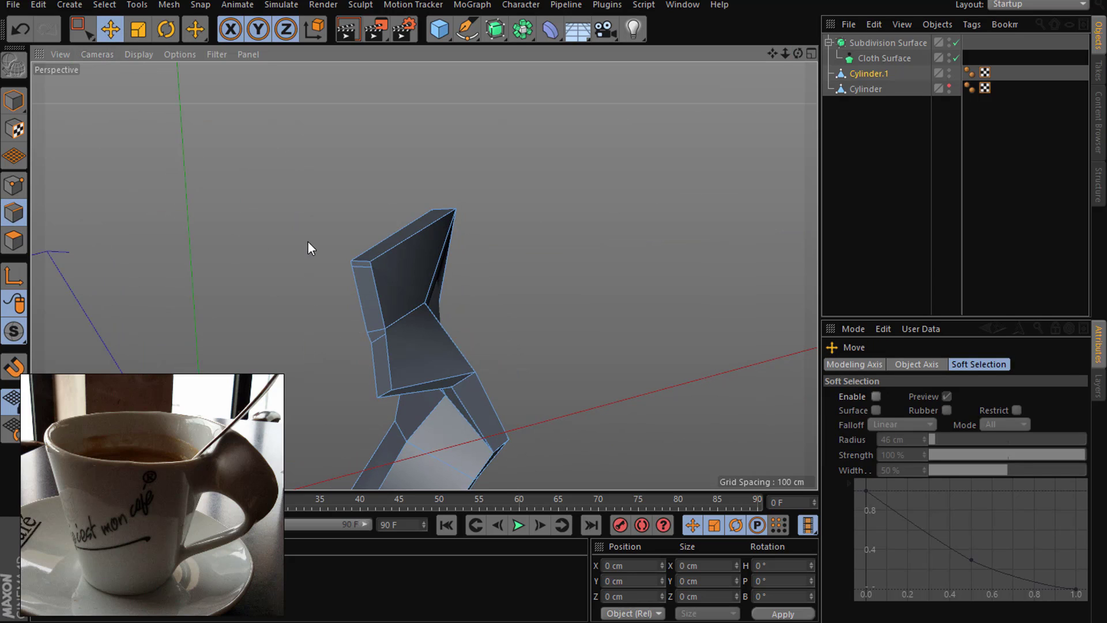
pyautogui.click(359, 264)
pyautogui.rightClick(256, 274)
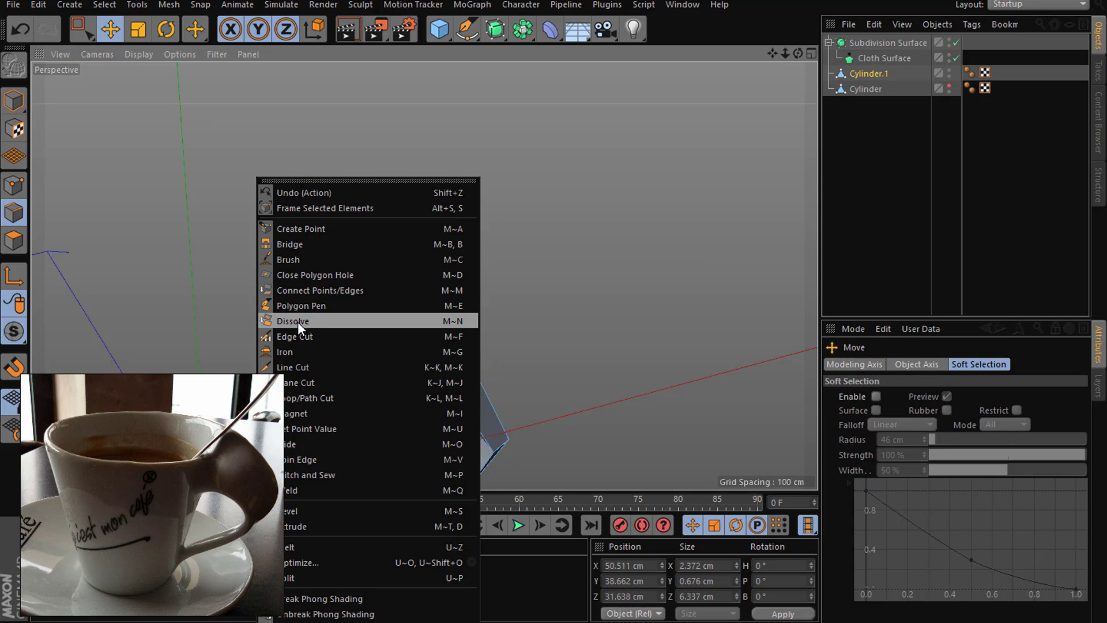
pyautogui.click(298, 321)
pyautogui.rightClick(254, 327)
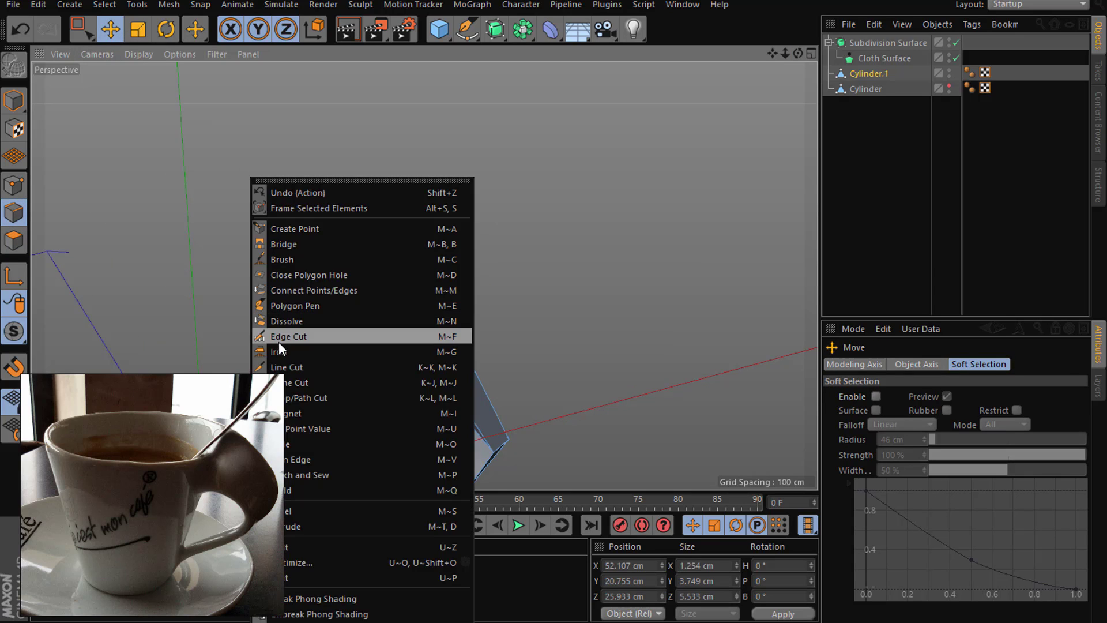
pyautogui.click(281, 327)
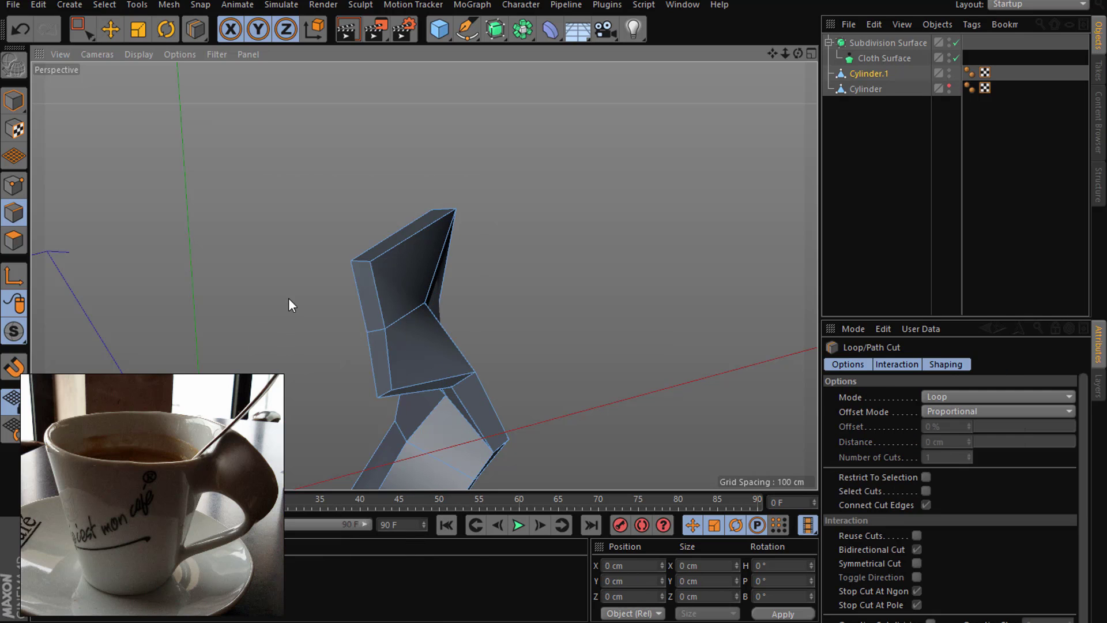
pyautogui.click(390, 384)
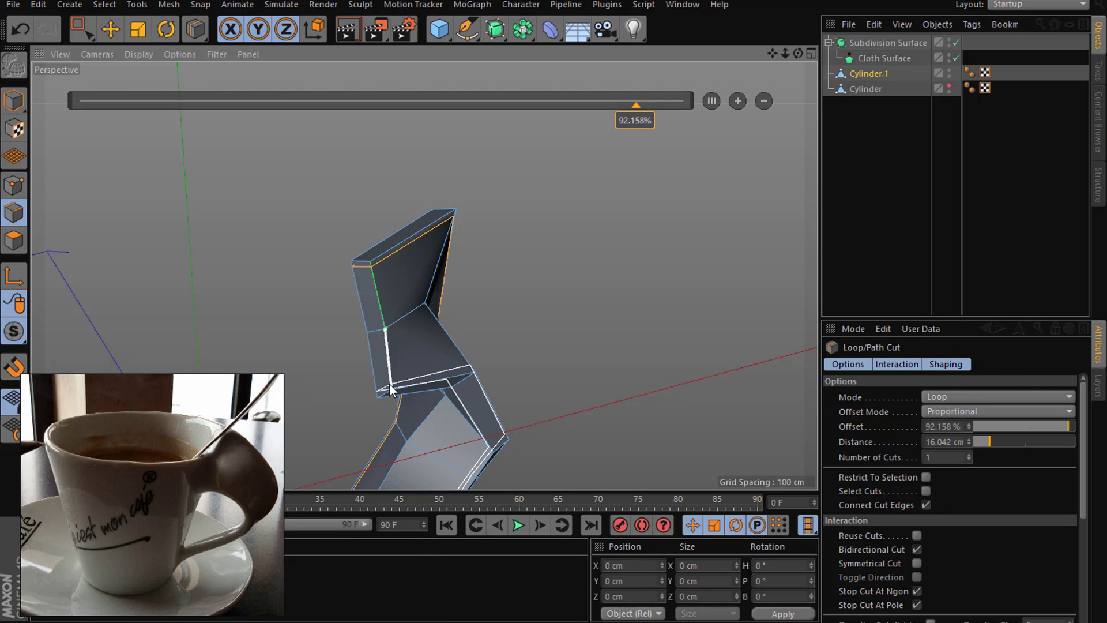
pyautogui.click(948, 85)
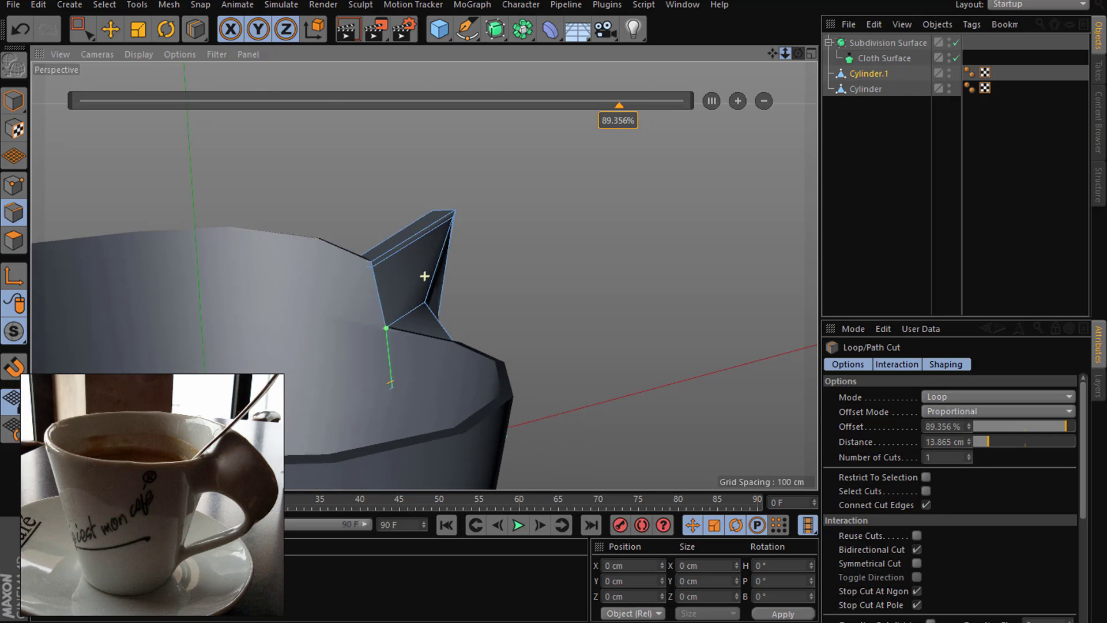
pyautogui.moveTo(784, 53); pyautogui.dragTo(424, 277)
# Step: Group Cylinder and Cylinder.1 into a Null with Alt+G inside the Subdivision Surface
pyautogui.keyDown('shift'); pyautogui.click(864, 87); pyautogui.keyUp('shift')
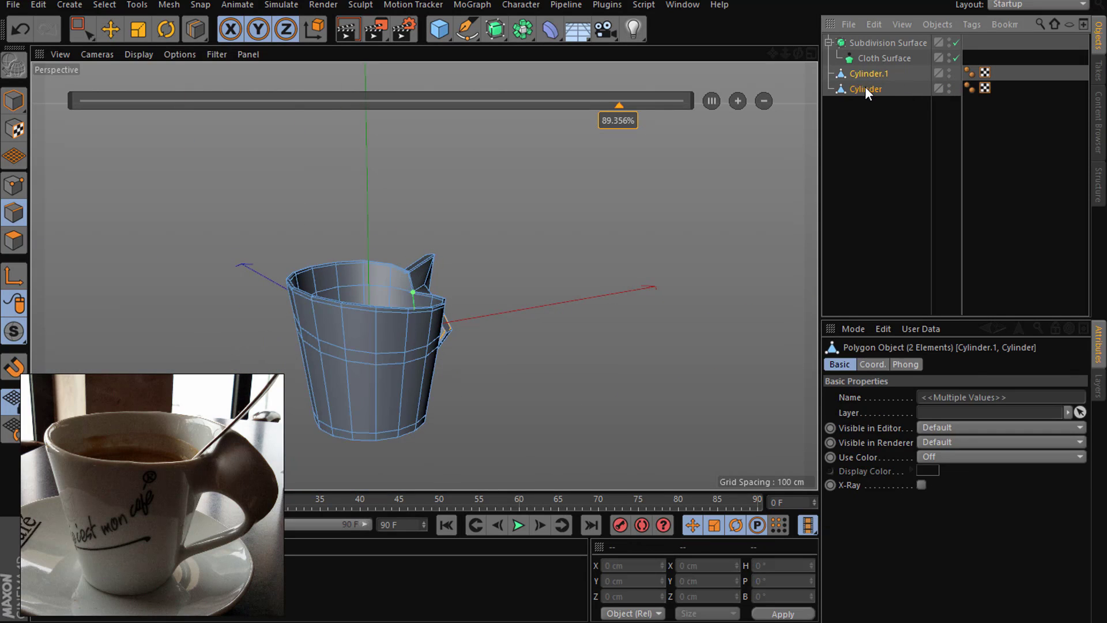
pyautogui.hotkey('alt', 'g')
pyautogui.moveTo(860, 64); pyautogui.dragTo(868, 47)
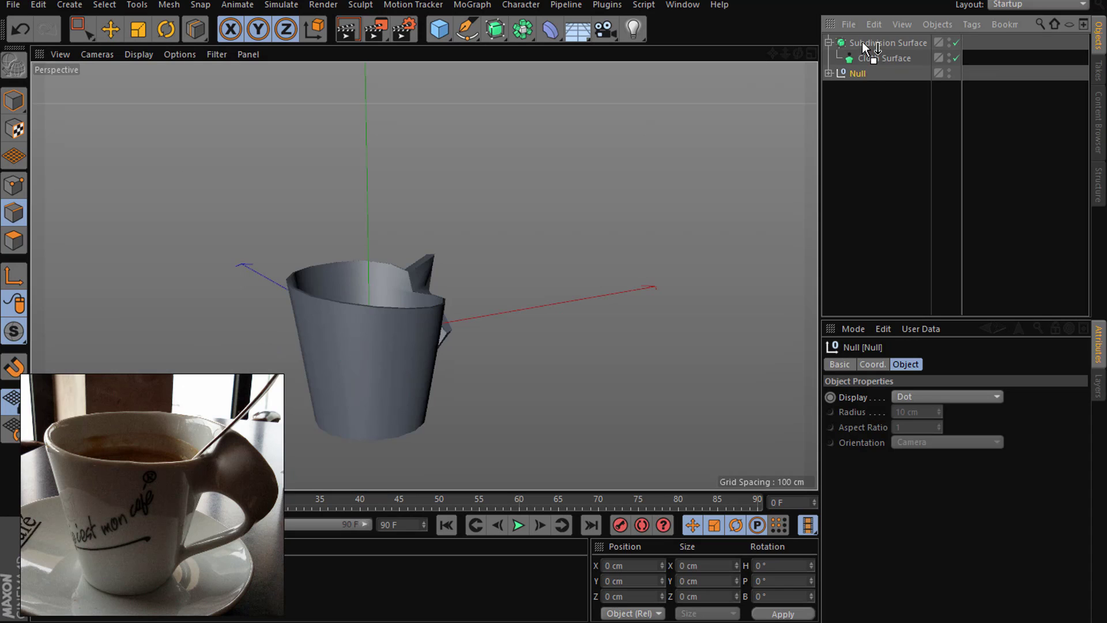
pyautogui.click(874, 118)
pyautogui.moveTo(798, 53)
pyautogui.mouseDown()
pyautogui.moveTo(791, 62)
pyautogui.moveTo(819, 54)
pyautogui.moveTo(763, 53)
pyautogui.mouseUp()
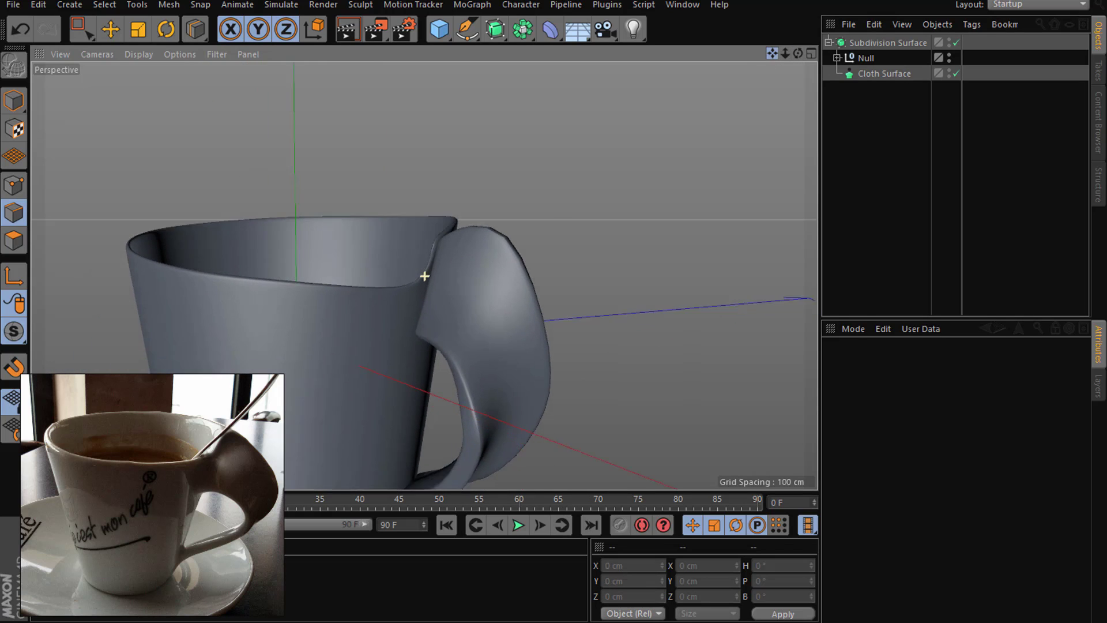
# Step: Expand the group and orbit around the smoothed mug to inspect its rim and handle
pyautogui.click(863, 73)
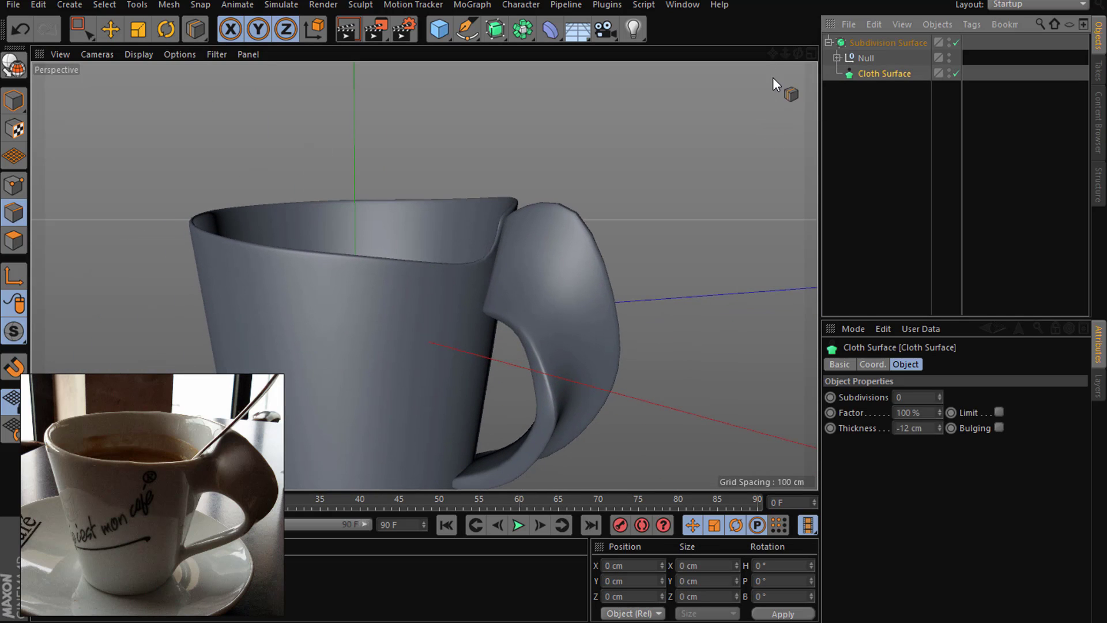
pyautogui.click(836, 58)
pyautogui.click(880, 73)
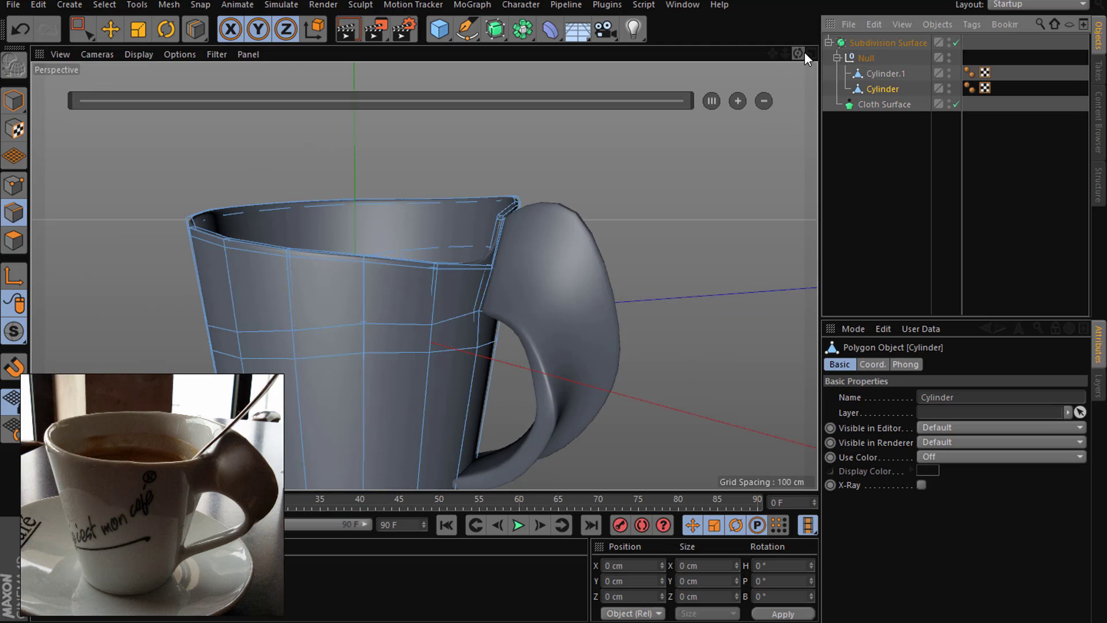
pyautogui.scroll(5, 425, 271)
pyautogui.keyDown('alt'); pyautogui.moveTo(425, 272); pyautogui.dragTo(435, 227); pyautogui.keyUp('alt')
pyautogui.scroll(5, 377, 284)
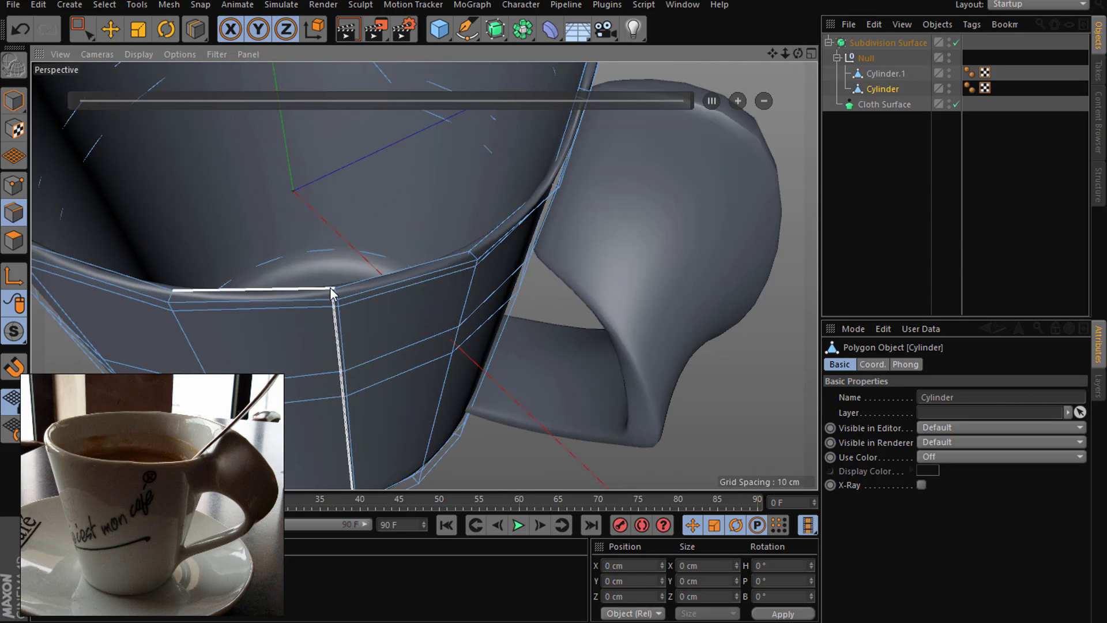
pyautogui.click(872, 161)
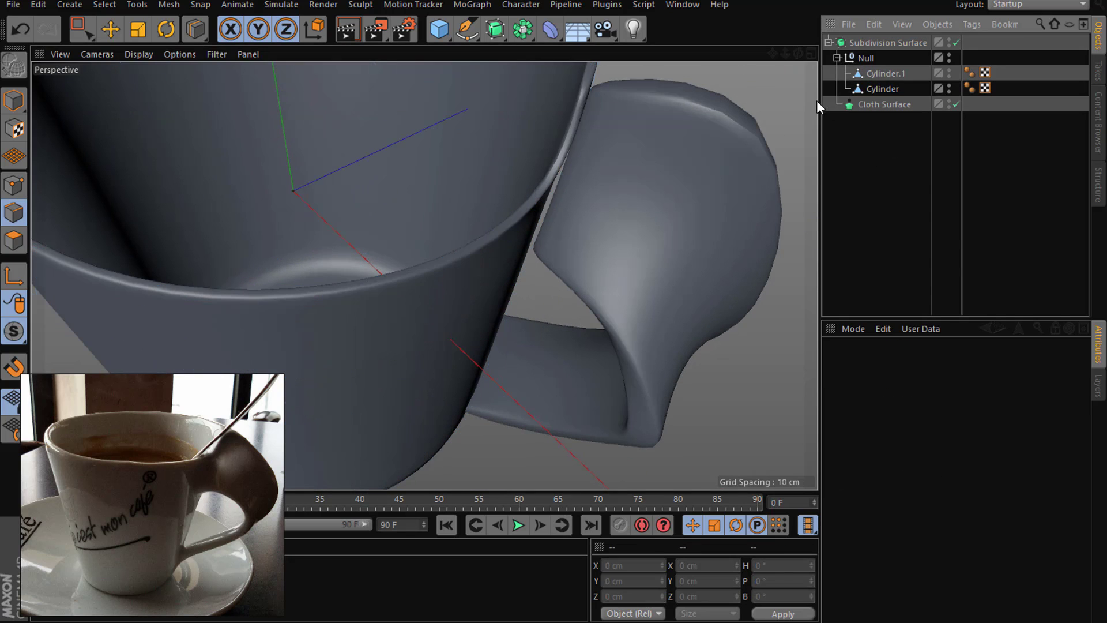
pyautogui.scroll(-5, 424, 276)
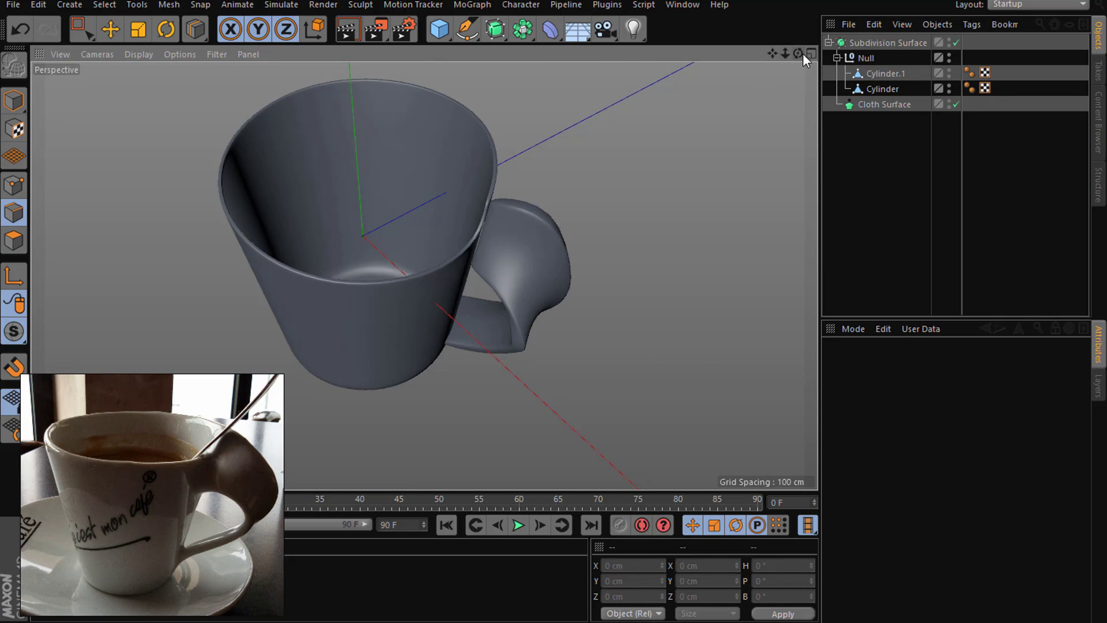
pyautogui.moveTo(798, 53); pyautogui.dragTo(423, 275)
pyautogui.click(882, 89)
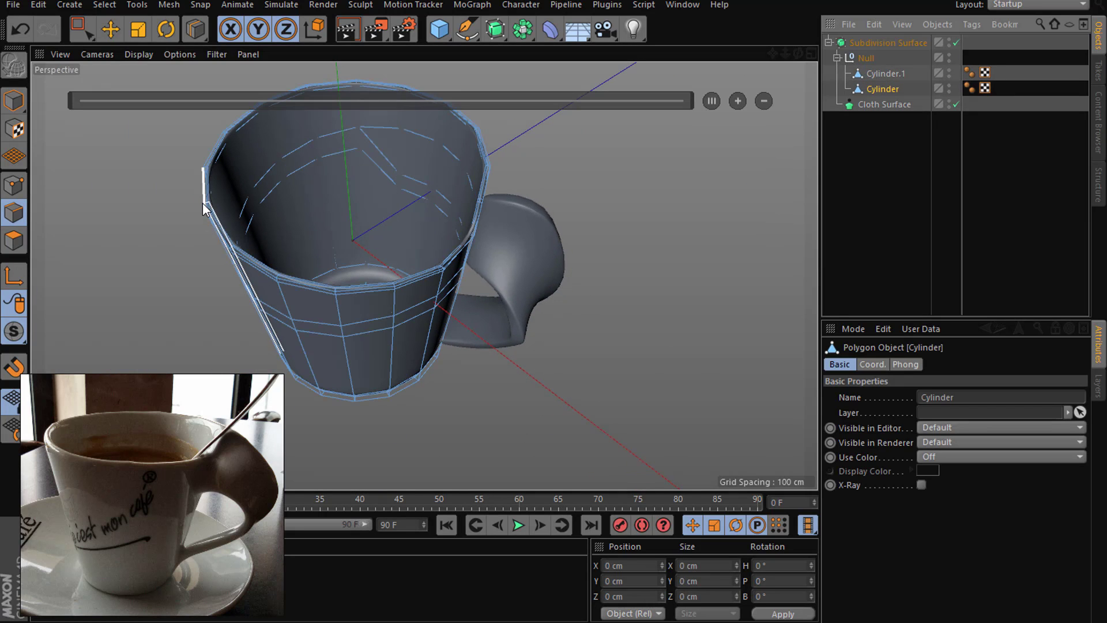
# Step: Select the cup's inner polygons with Phong Break Selection and scale them to about 92.7%
pyautogui.click(85, 13)
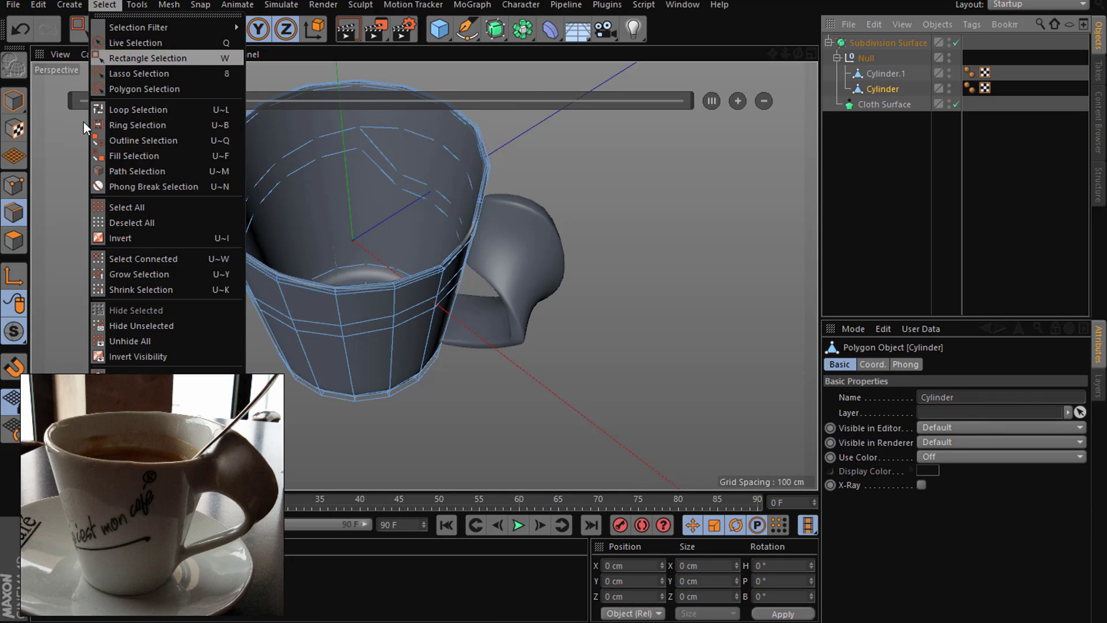
pyautogui.click(134, 348)
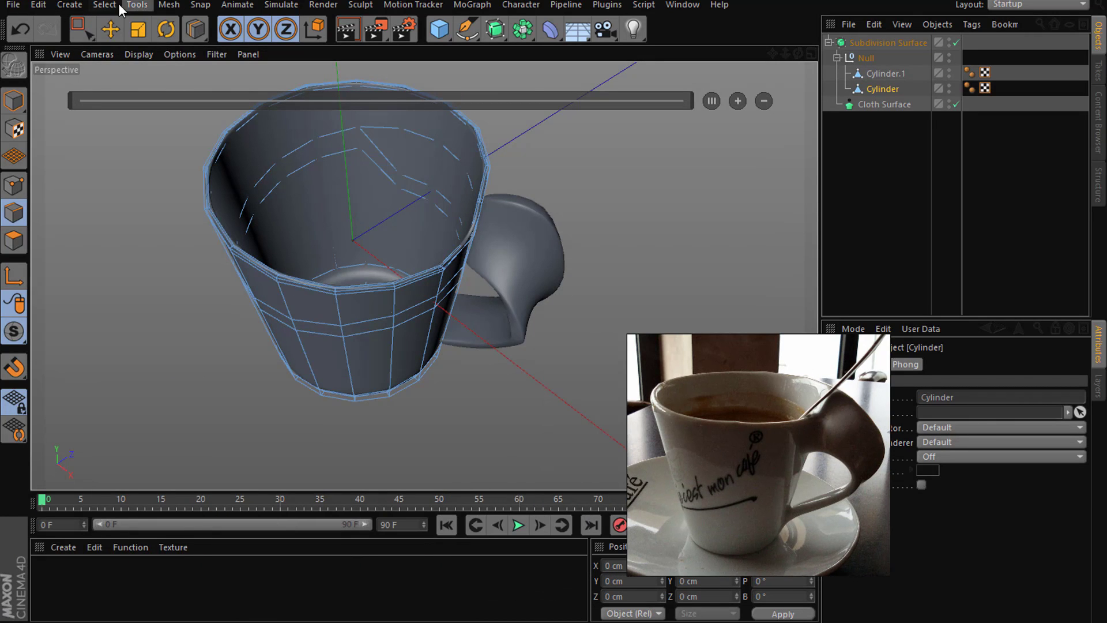
pyautogui.click(118, 3)
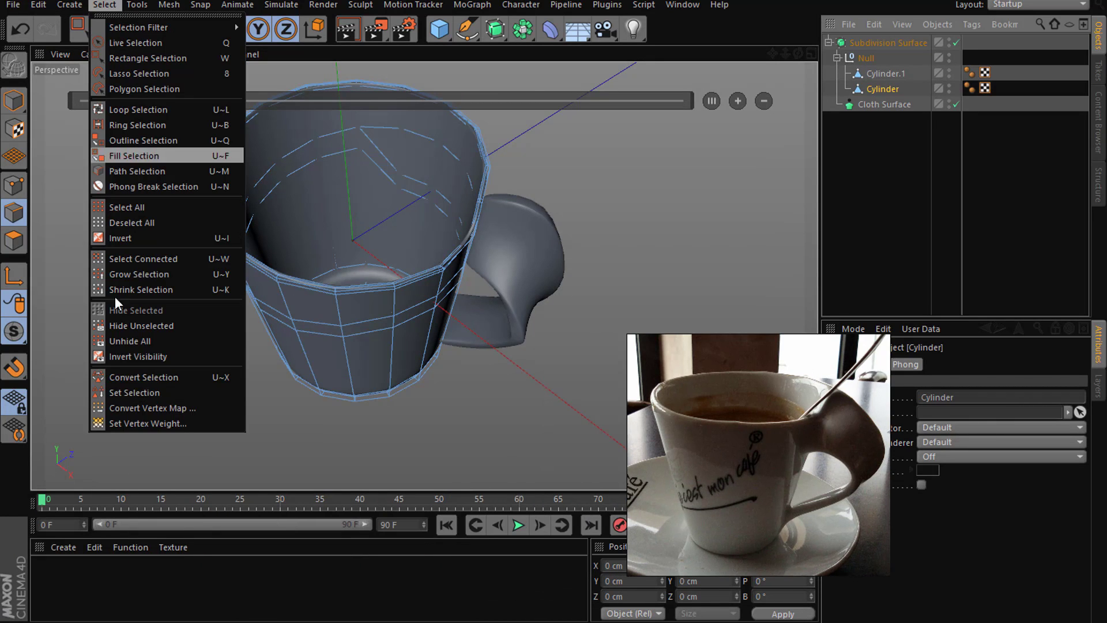
pyautogui.click(158, 186)
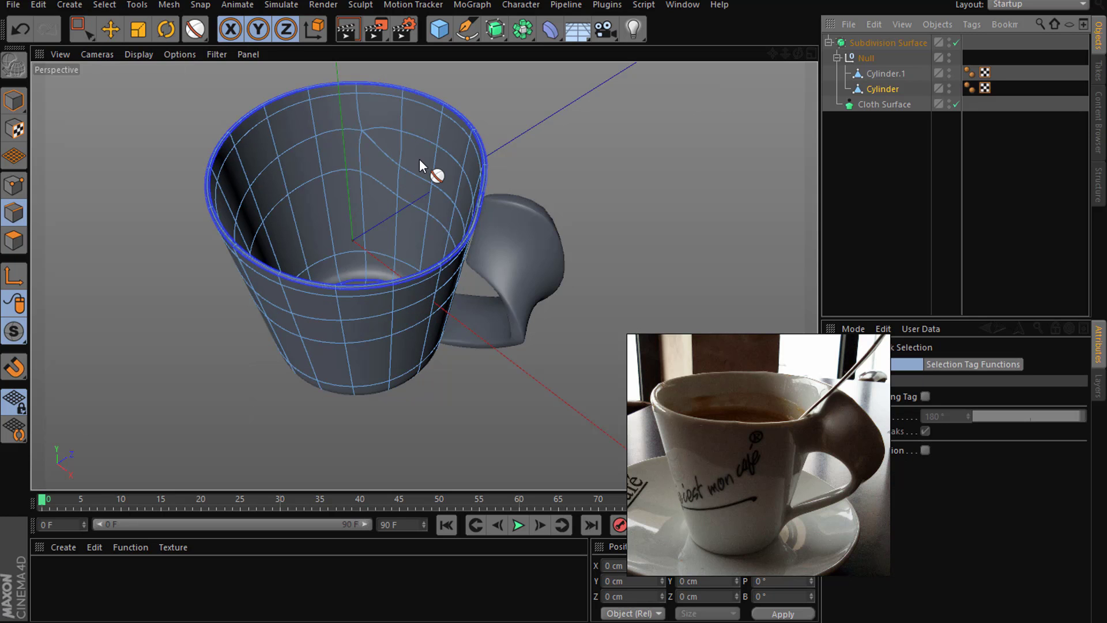
pyautogui.click(13, 242)
pyautogui.click(397, 138)
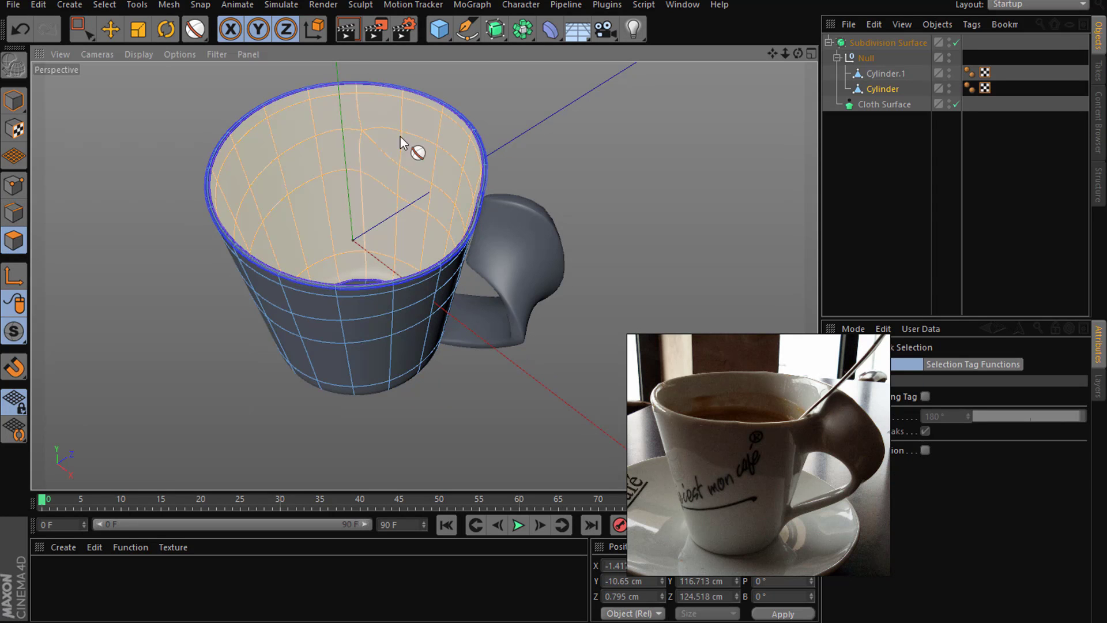
pyautogui.click(144, 30)
pyautogui.moveTo(585, 136); pyautogui.dragTo(588, 155)
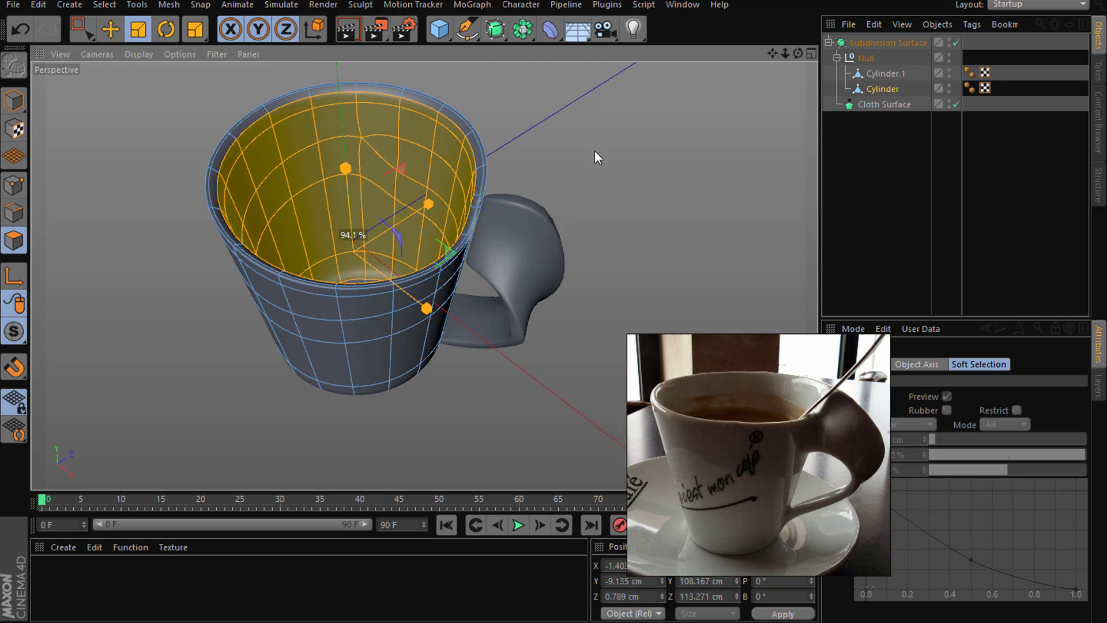
pyautogui.hotkey('ctrl', 'z')
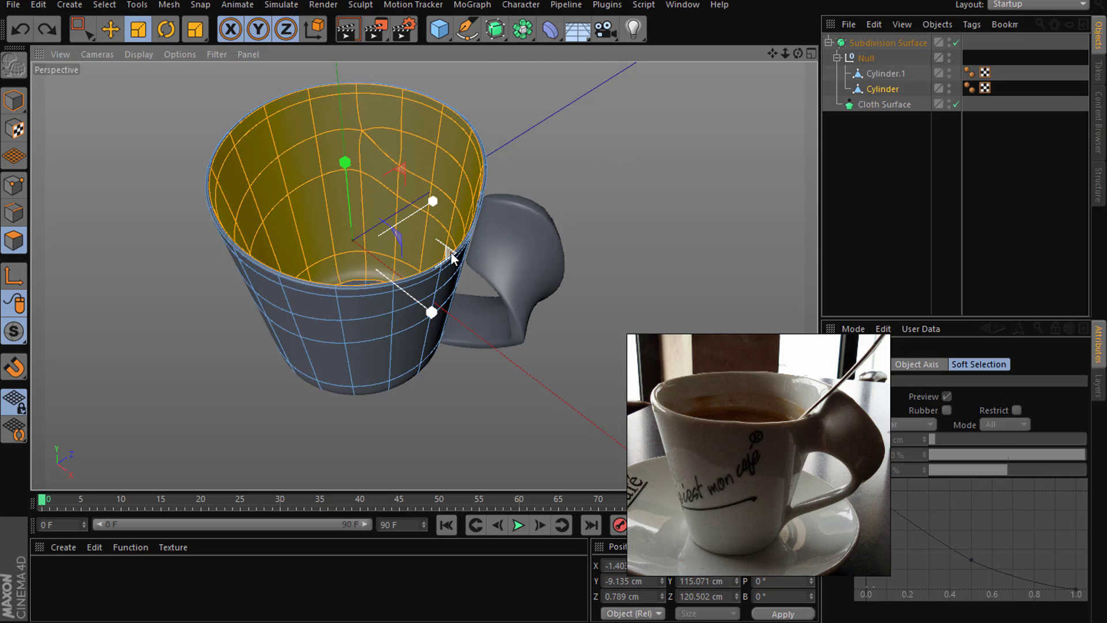
pyautogui.moveTo(450, 251); pyautogui.dragTo(403, 260)
# Step: Select the handle Cylinder.1 in point mode with box selection
pyautogui.click(876, 75)
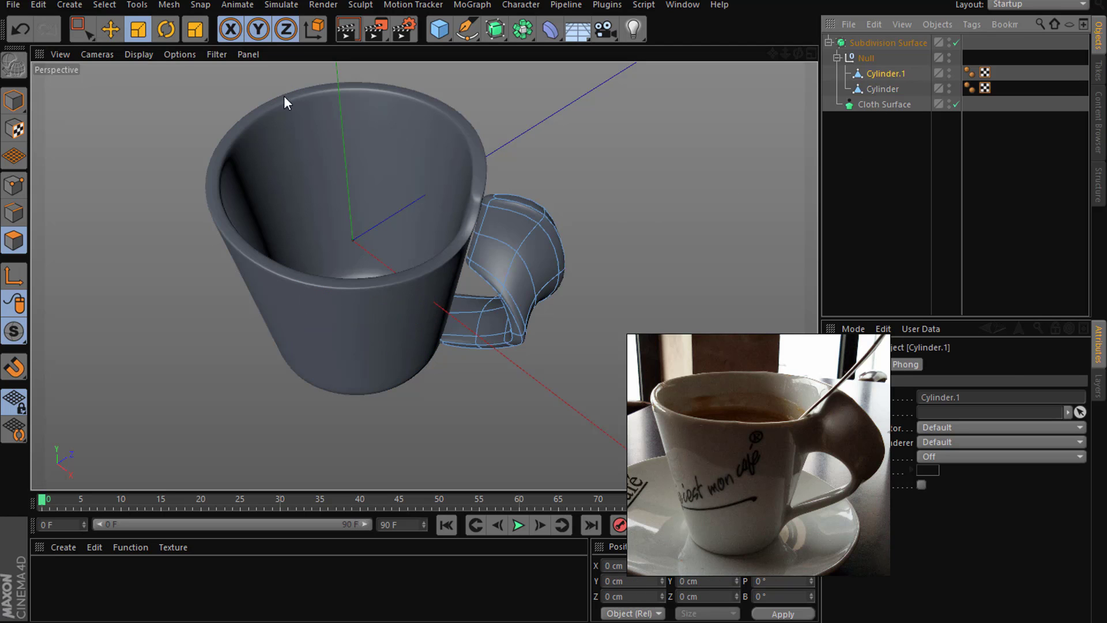
pyautogui.click(88, 30)
pyautogui.click(138, 68)
pyautogui.click(15, 185)
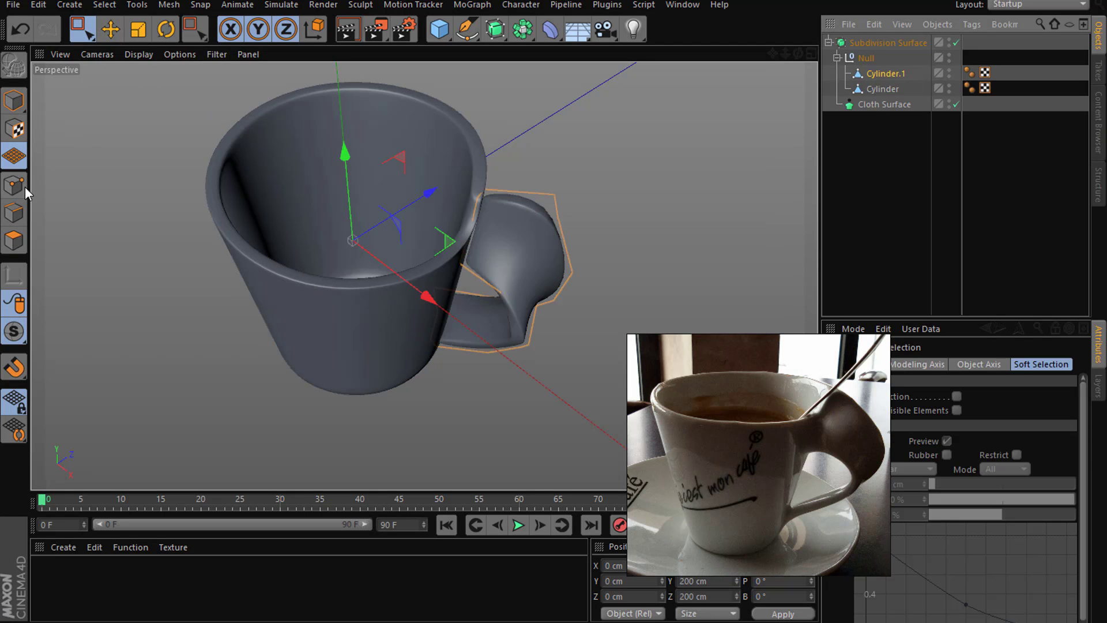
# Step: Add Loop/Path Cut edge loops near the handle's rim end (about 6%) and lower end
pyautogui.rightClick(126, 198)
pyautogui.click(167, 377)
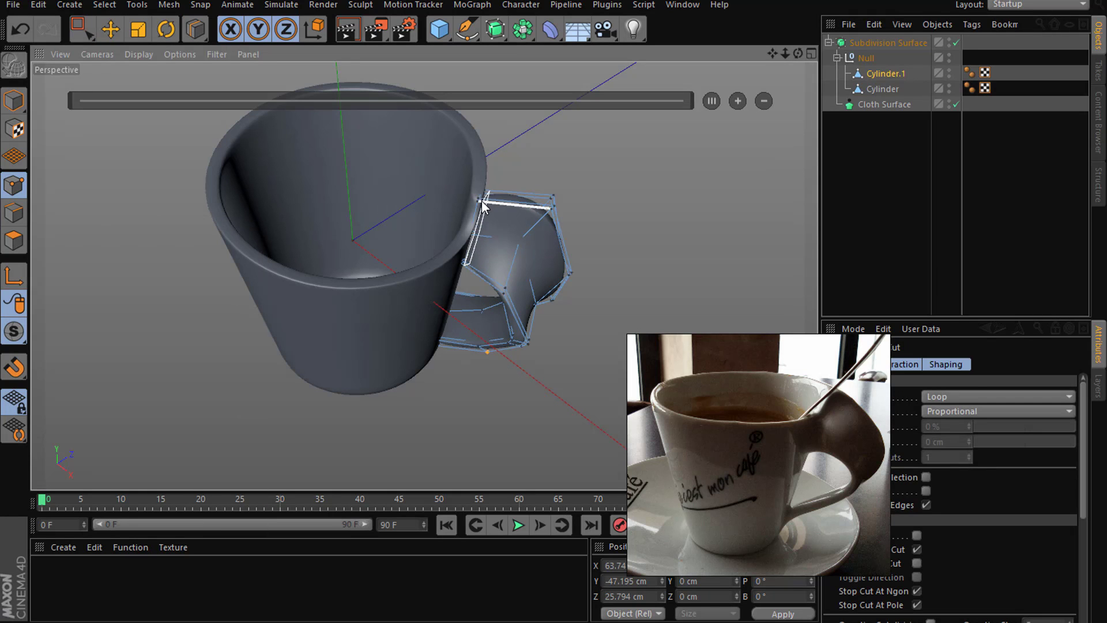
pyautogui.click(482, 205)
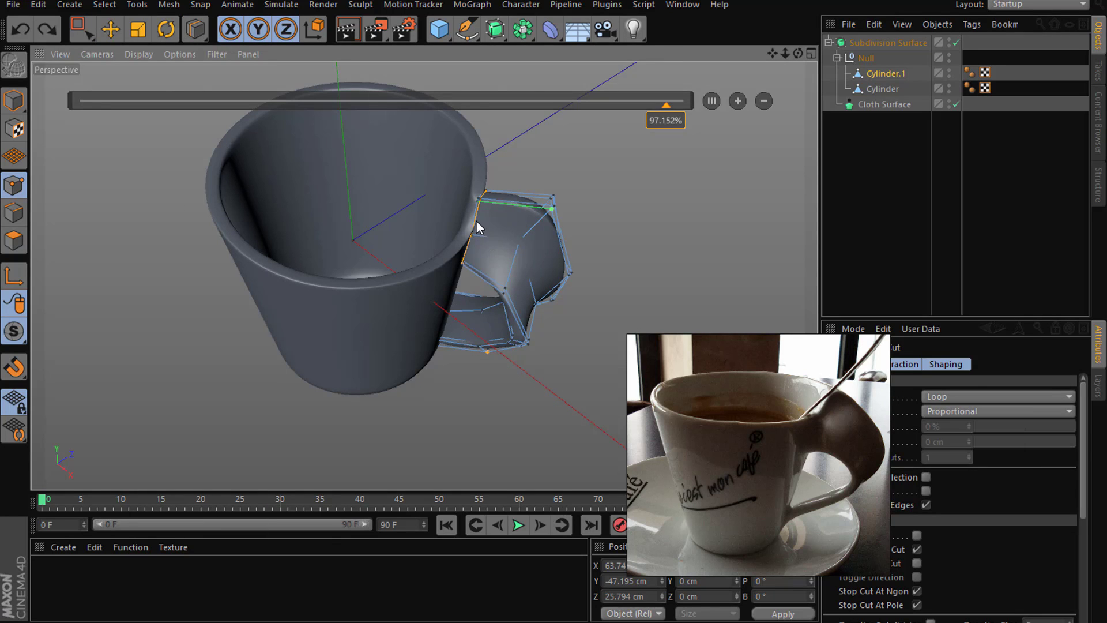
pyautogui.click(486, 205)
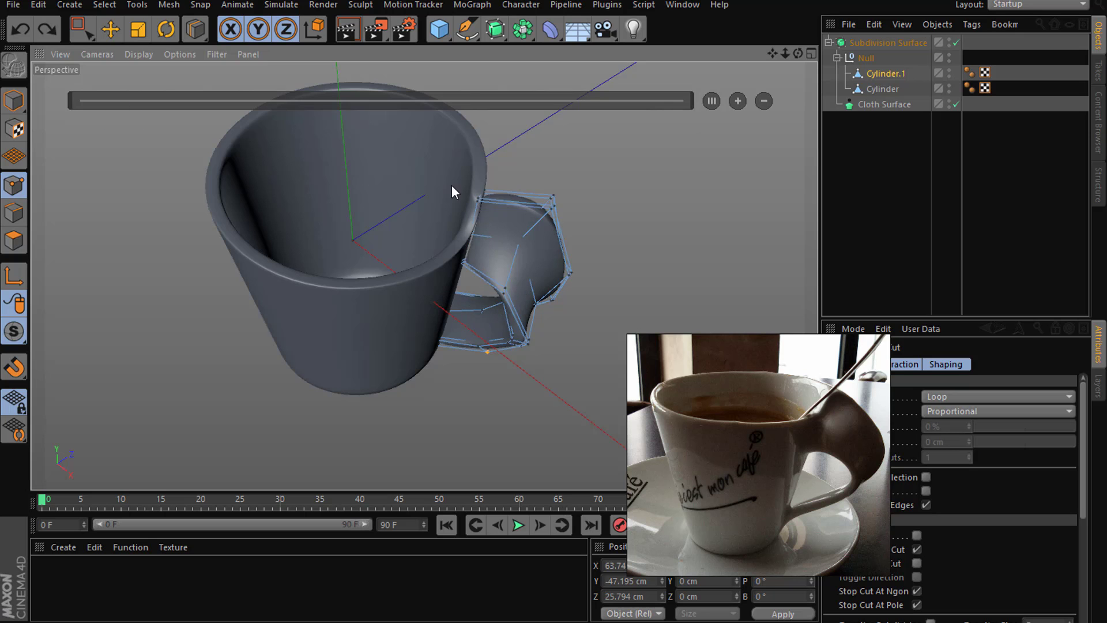
pyautogui.scroll(5, 461, 196)
pyautogui.click(509, 203)
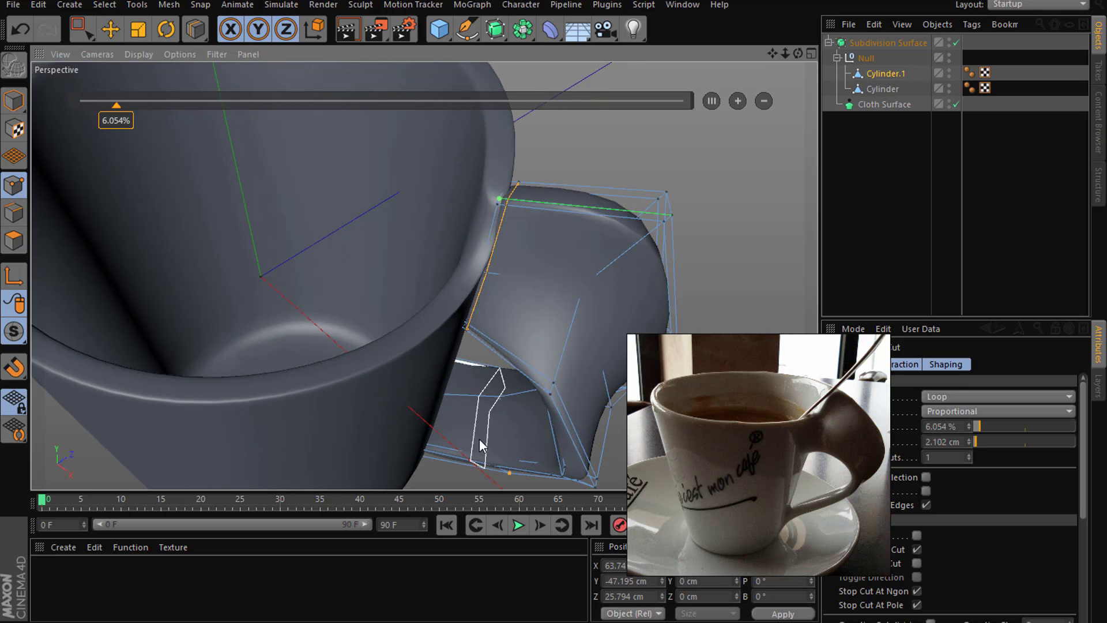
pyautogui.moveTo(798, 53); pyautogui.dragTo(750, 115)
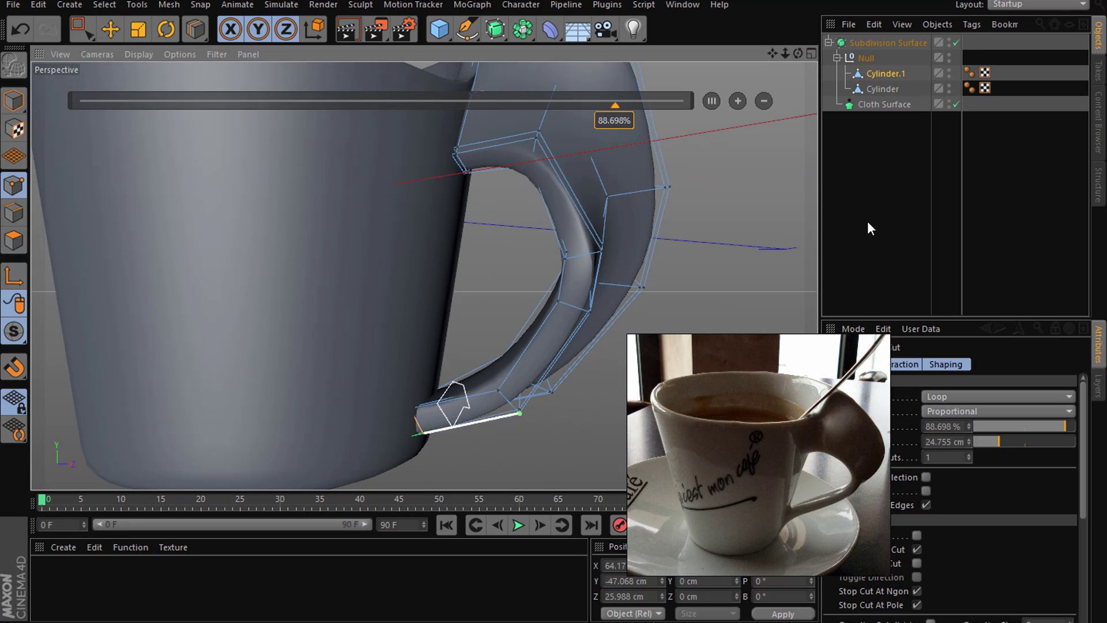
pyautogui.click(876, 169)
pyautogui.moveTo(799, 53); pyautogui.dragTo(772, 69)
# Step: Box-select the handle's lower-end points and scale them inward
pyautogui.keyDown('alt'); pyautogui.moveTo(425, 271); pyautogui.dragTo(423, 276); pyautogui.keyUp('alt')
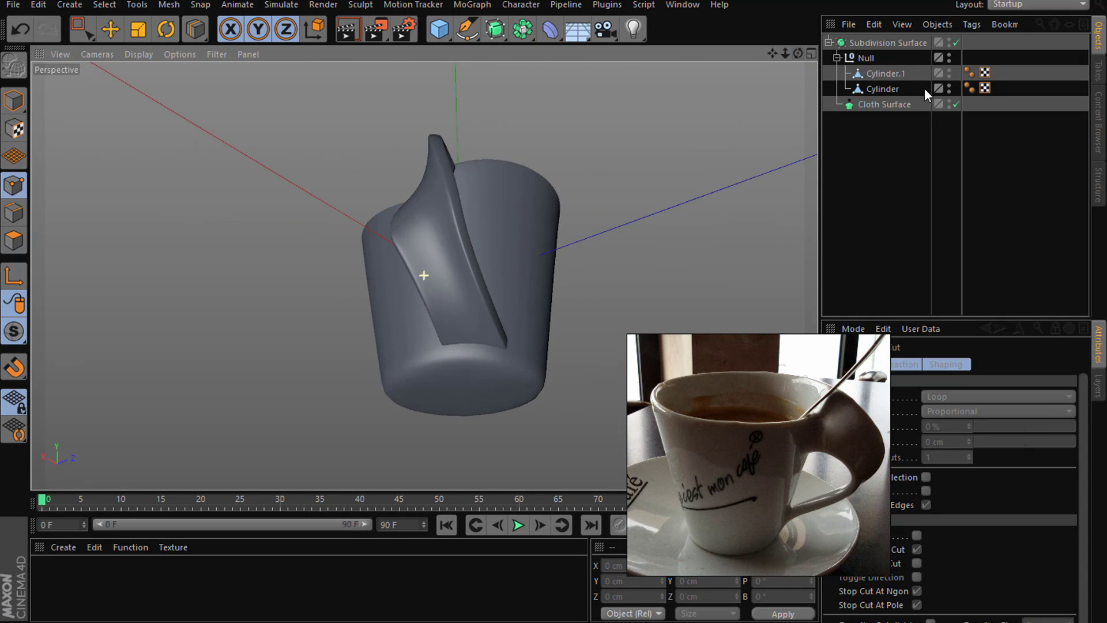
pyautogui.click(891, 74)
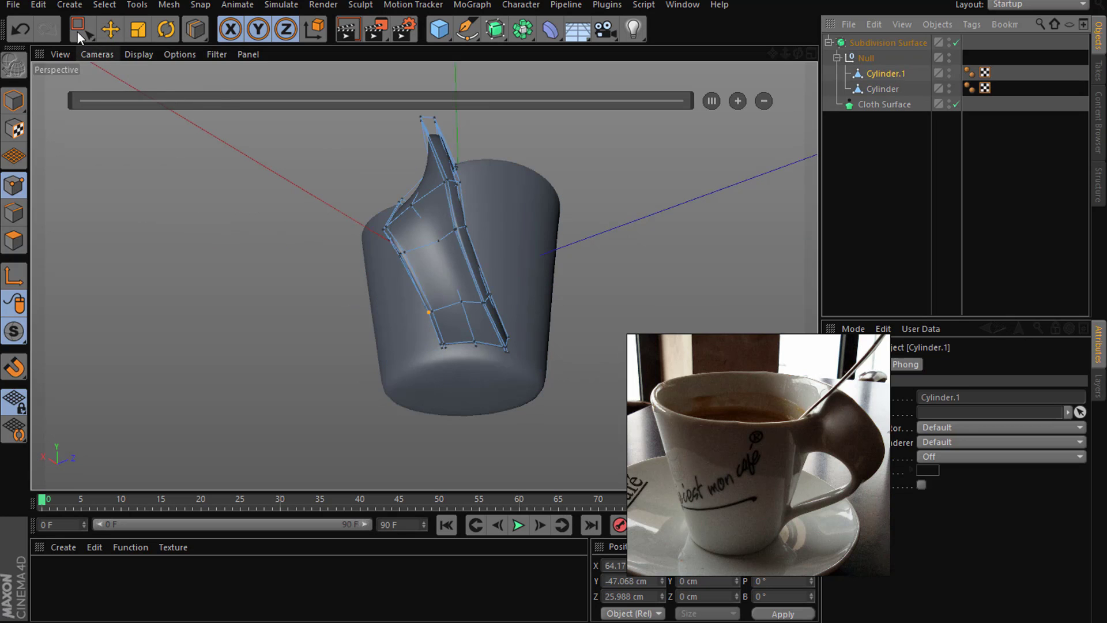
pyautogui.moveTo(77, 30); pyautogui.dragTo(137, 78)
pyautogui.moveTo(294, 429)
pyautogui.mouseDown()
pyautogui.moveTo(534, 319)
pyautogui.moveTo(505, 321)
pyautogui.moveTo(518, 324)
pyautogui.moveTo(509, 345)
pyautogui.moveTo(657, 365)
pyautogui.moveTo(690, 383)
pyautogui.moveTo(649, 341)
pyautogui.mouseUp()
pyautogui.press('t')
pyautogui.press('e')
pyautogui.click(860, 223)
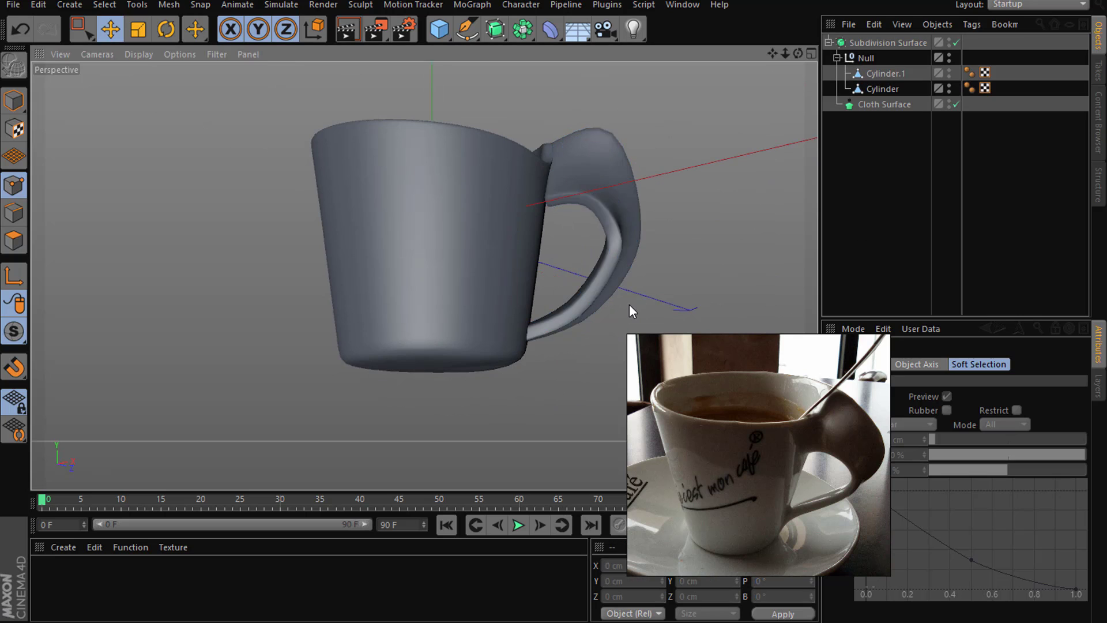
# Step: Try shifting the handle's end points sideways and outward, undoing both moves
pyautogui.moveTo(628, 303)
pyautogui.keyDown('alt'); pyautogui.mouseDown()
pyautogui.moveTo(603, 272)
pyautogui.moveTo(438, 198)
pyautogui.moveTo(452, 158)
pyautogui.moveTo(549, 248)
pyautogui.moveTo(611, 271)
pyautogui.moveTo(794, 132)
pyautogui.mouseUp(); pyautogui.keyUp('alt')
pyautogui.click(862, 89)
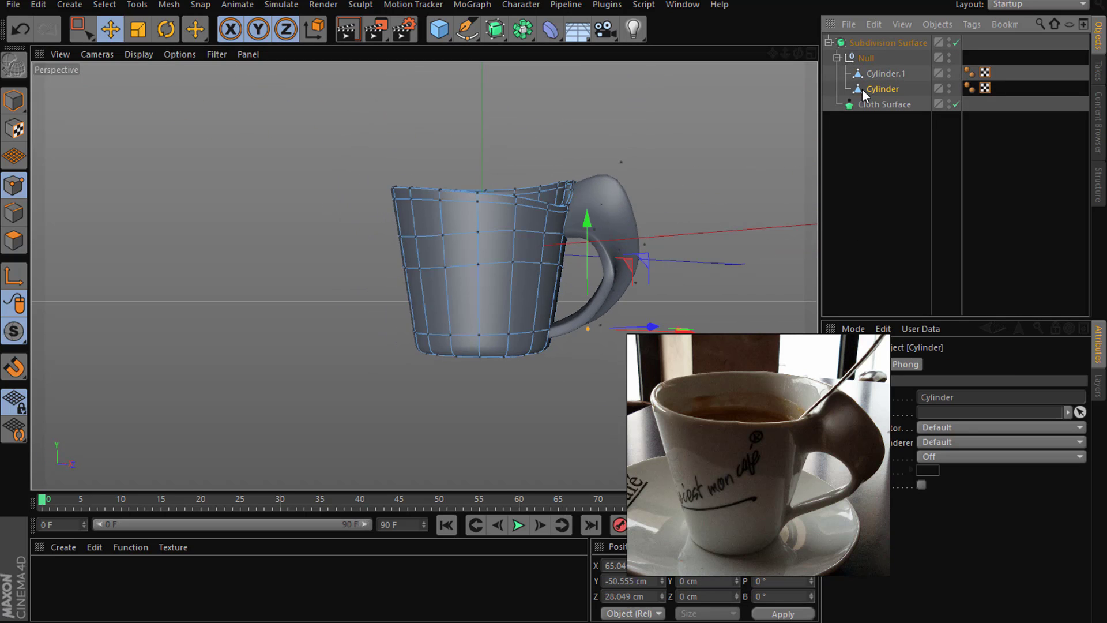
pyautogui.press('Up')
pyautogui.scroll(3, 600, 334)
pyautogui.moveTo(585, 345); pyautogui.dragTo(614, 347)
pyautogui.hotkey('ctrl', 'z')
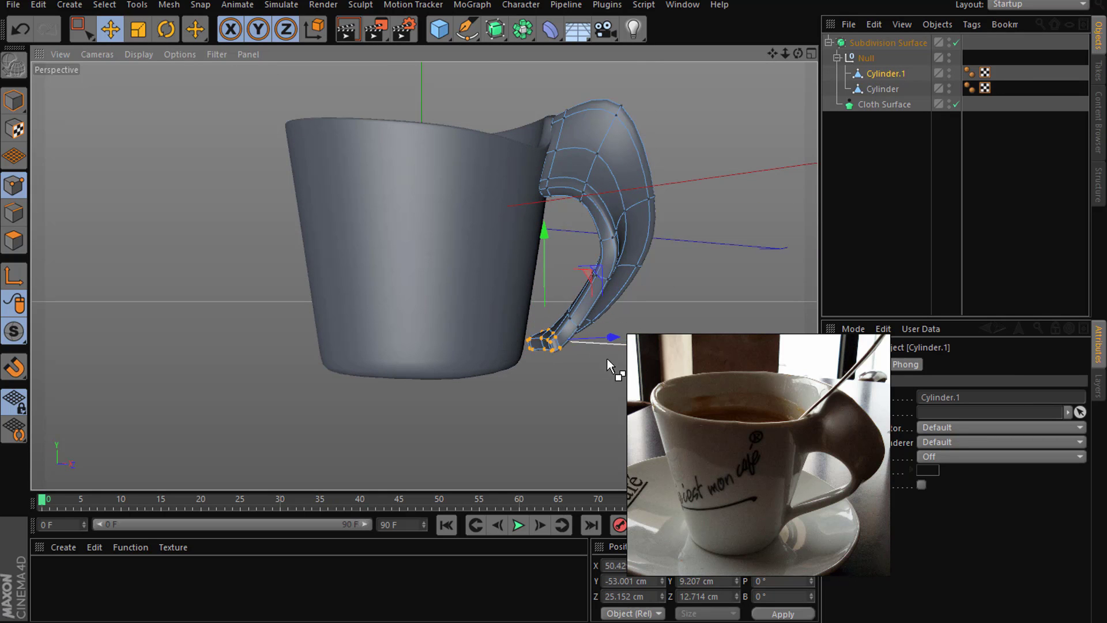
pyautogui.moveTo(539, 393)
pyautogui.keyDown('alt'); pyautogui.mouseDown()
pyautogui.moveTo(522, 440)
pyautogui.moveTo(528, 479)
pyautogui.mouseUp(); pyautogui.keyUp('alt')
pyautogui.moveTo(494, 343); pyautogui.dragTo(528, 382)
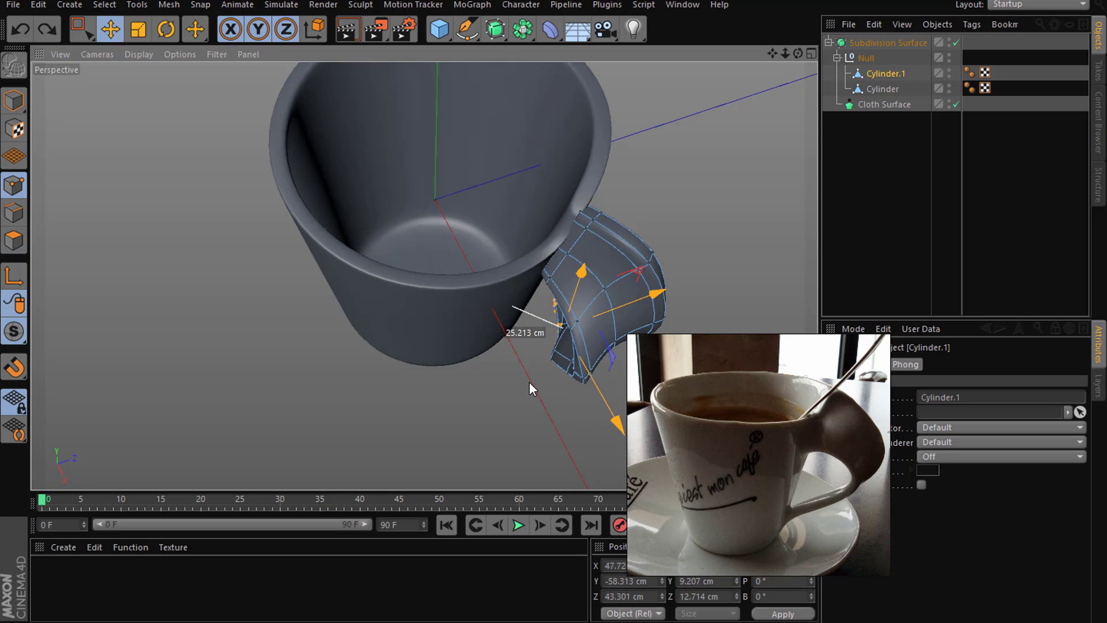
pyautogui.hotkey('ctrl', 'z')
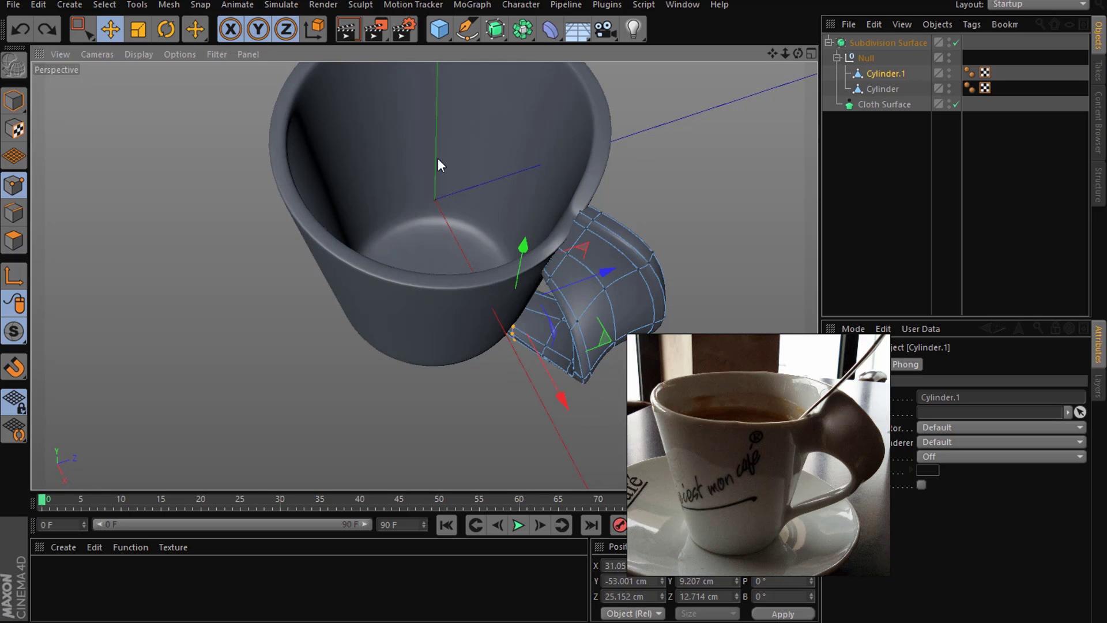
# Step: Rotate the handle's end points about -24.5° to tilt them
pyautogui.press('r')
pyautogui.moveTo(338, 356)
pyautogui.mouseDown()
pyautogui.moveTo(320, 335)
pyautogui.moveTo(414, 365)
pyautogui.mouseUp()
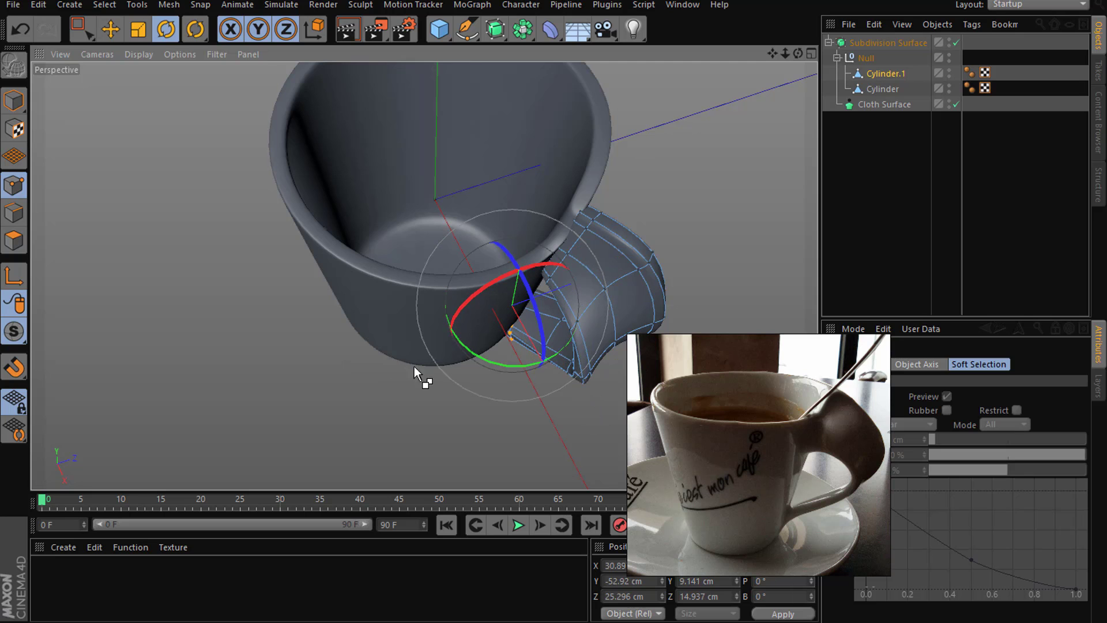
pyautogui.hotkey('ctrl', 'z')
pyautogui.moveTo(517, 366); pyautogui.dragTo(492, 361)
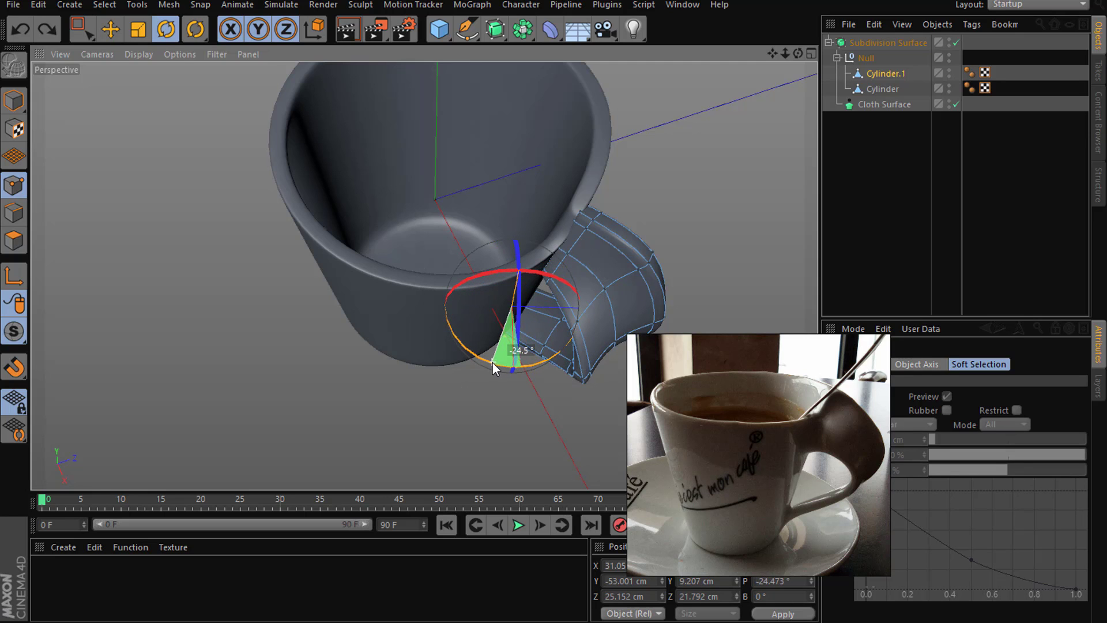
pyautogui.click(846, 244)
# Step: Box-select the points where the handle meets the rim and nudge them sideways
pyautogui.moveTo(591, 372)
pyautogui.keyDown('alt'); pyautogui.mouseDown()
pyautogui.moveTo(510, 249)
pyautogui.moveTo(389, 185)
pyautogui.moveTo(277, 196)
pyautogui.moveTo(500, 300)
pyautogui.moveTo(530, 275)
pyautogui.moveTo(496, 323)
pyautogui.moveTo(663, 254)
pyautogui.mouseUp(); pyautogui.keyUp('alt')
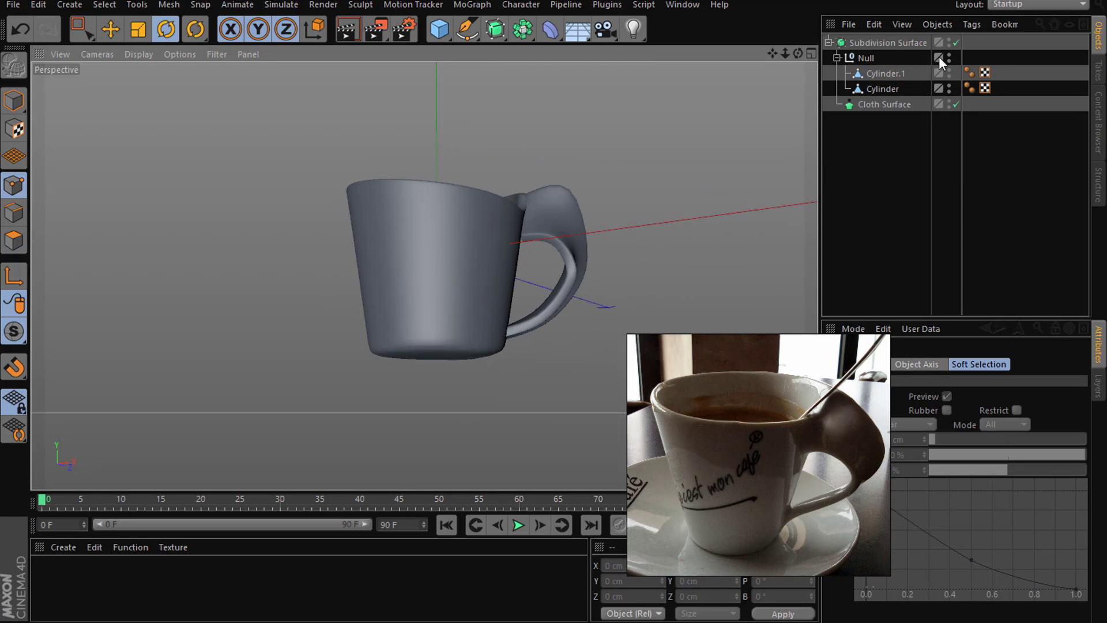
pyautogui.click(881, 65)
pyautogui.click(877, 88)
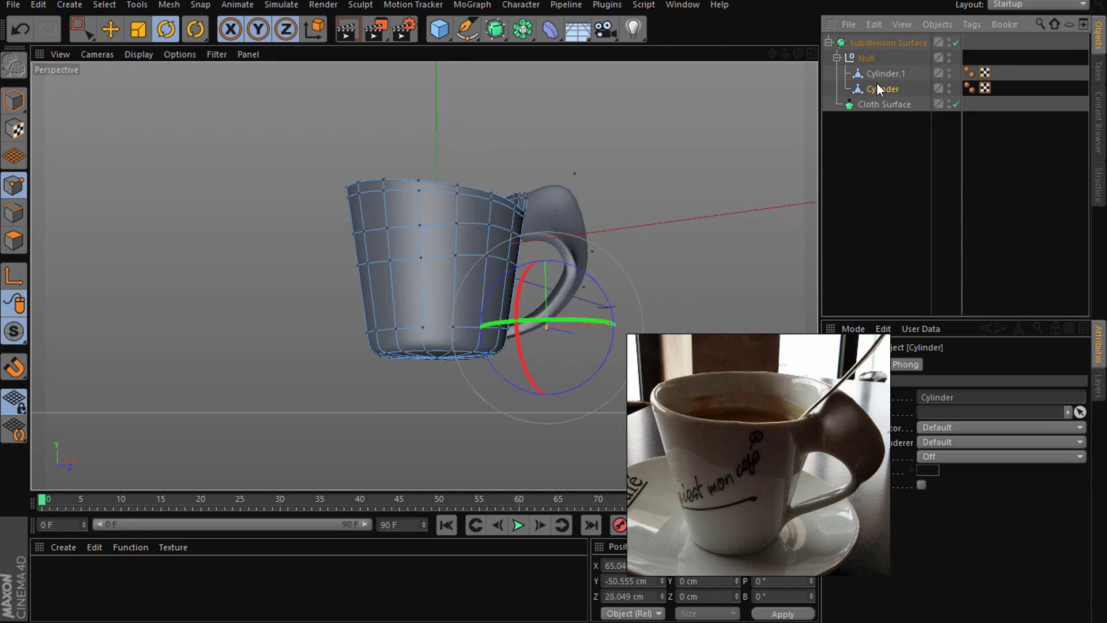
pyautogui.click(877, 73)
pyautogui.moveTo(665, 188)
pyautogui.keyDown('alt'); pyautogui.mouseDown(button='right')
pyautogui.moveTo(486, 221)
pyautogui.moveTo(226, 54)
pyautogui.mouseUp(button='right'); pyautogui.keyUp('alt')
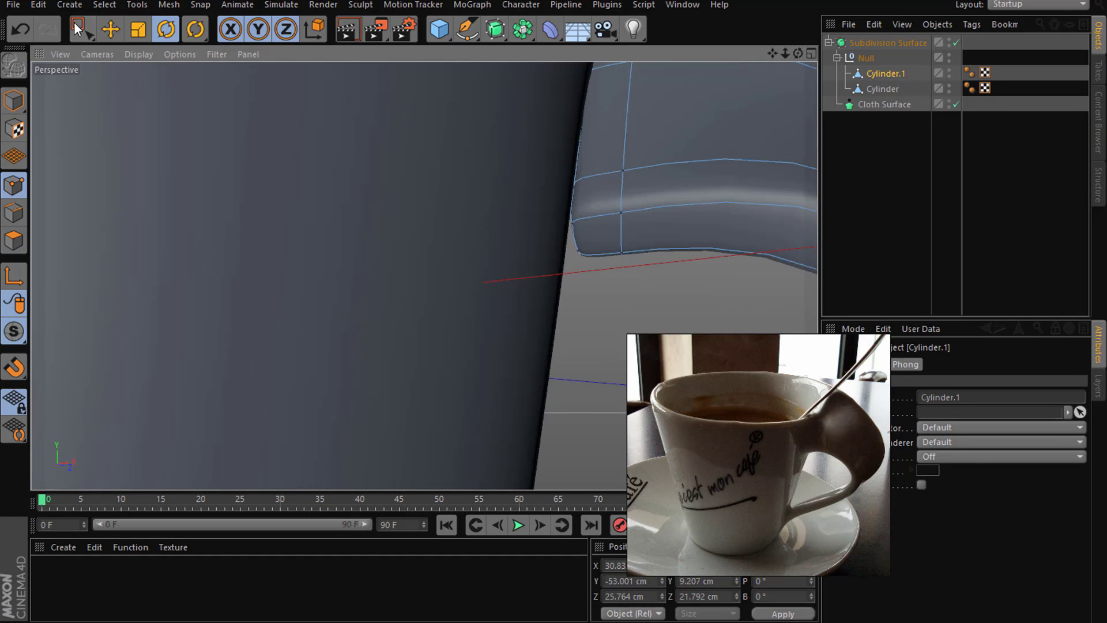
pyautogui.moveTo(77, 29); pyautogui.dragTo(143, 82)
pyautogui.moveTo(671, 141); pyautogui.dragTo(567, 259)
pyautogui.moveTo(685, 209); pyautogui.dragTo(667, 212)
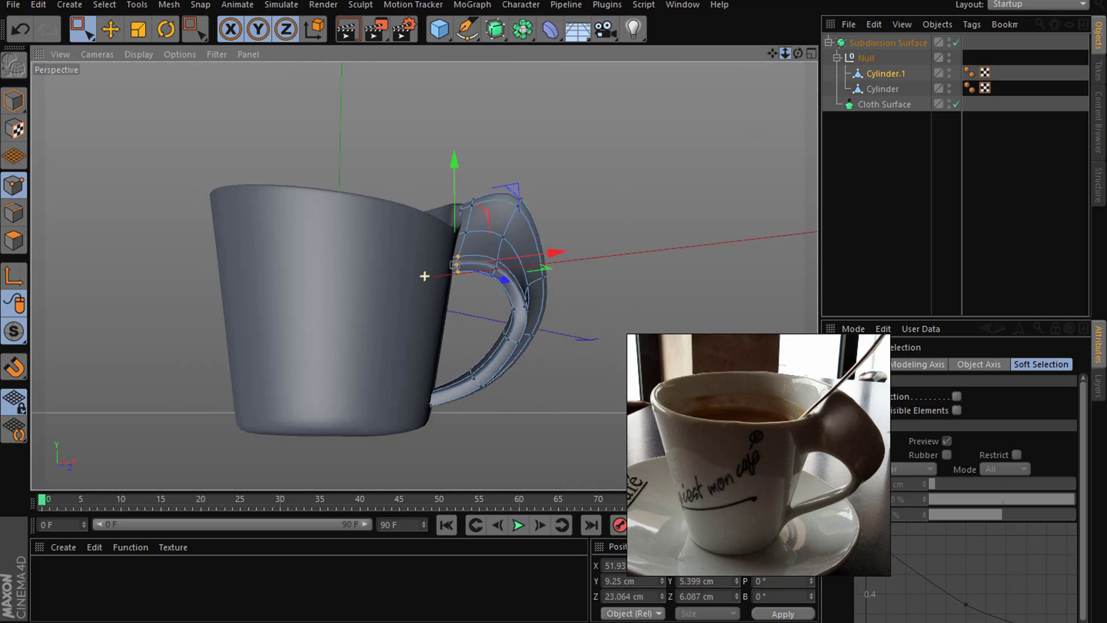
pyautogui.click(970, 145)
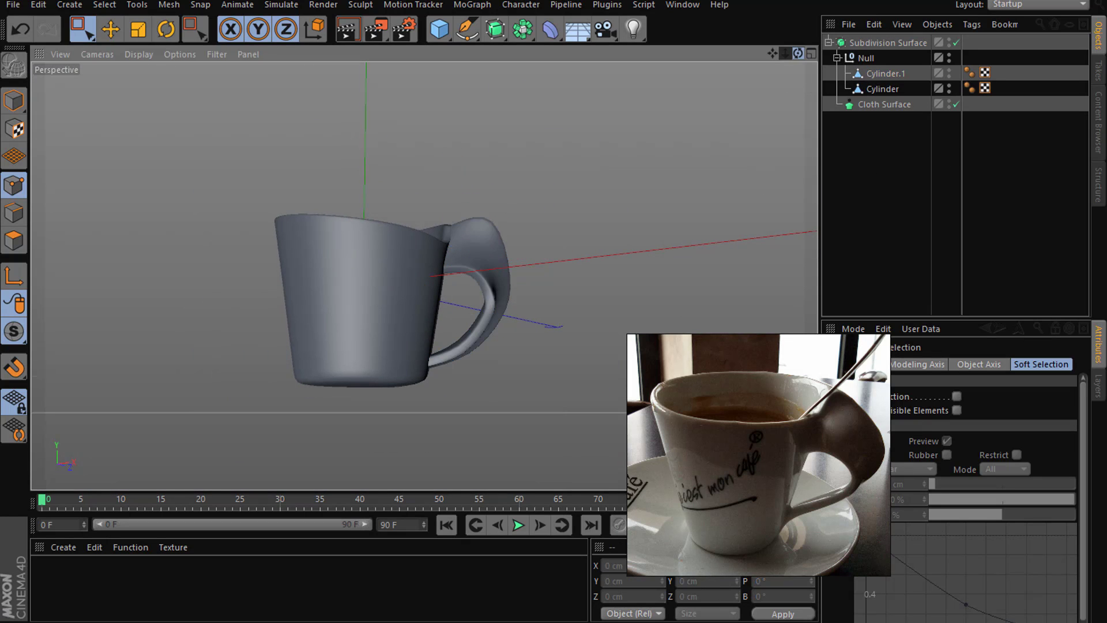
pyautogui.moveTo(798, 57); pyautogui.dragTo(547, 268)
# Step: Create a new material Mat and eyedrop a near-white colour (S 1.31%, V 89.804%) from the photo
pyautogui.doubleClick(104, 582)
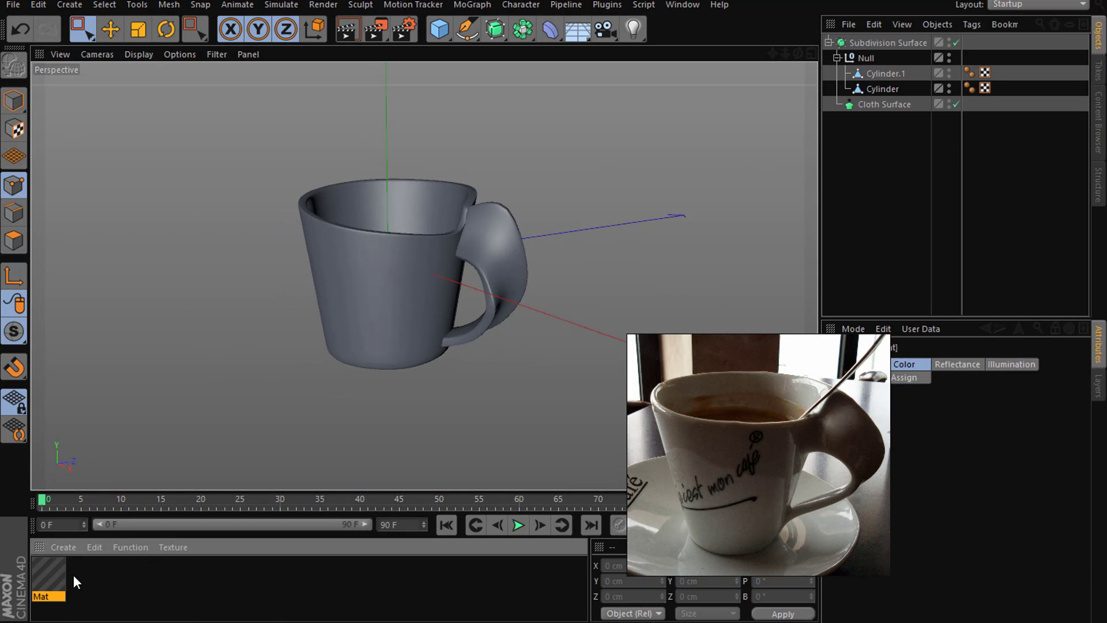
pyautogui.doubleClick(60, 573)
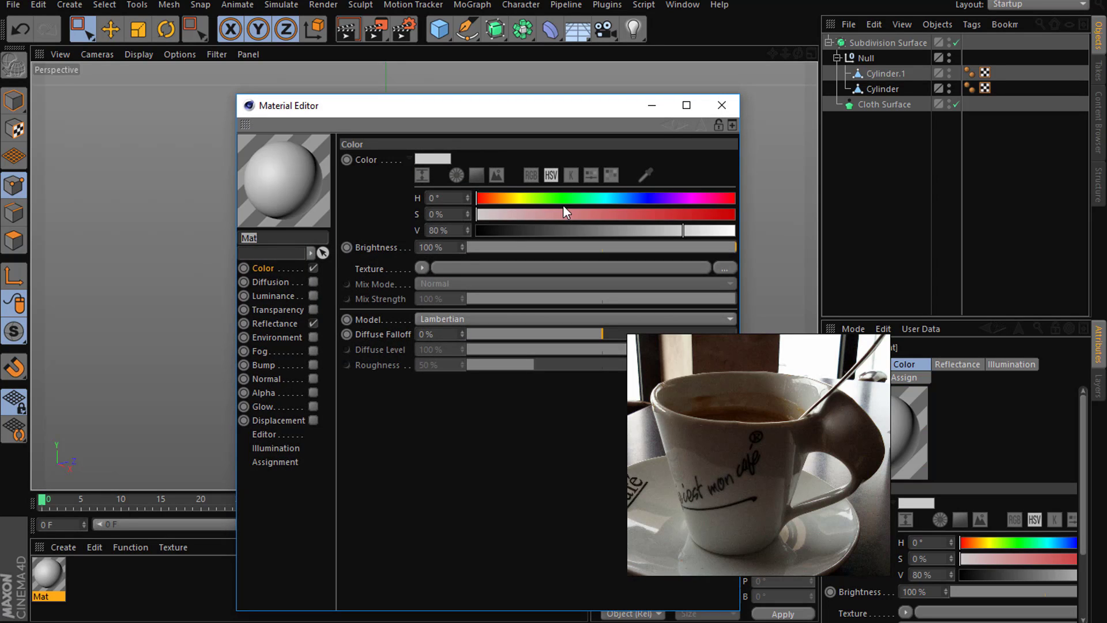
pyautogui.click(646, 176)
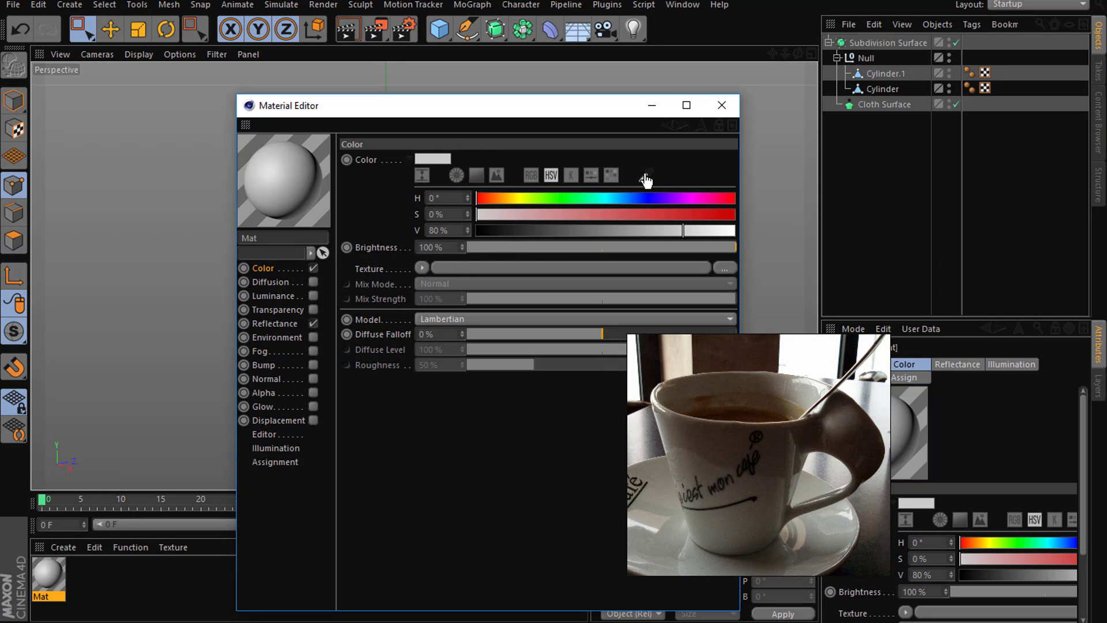
pyautogui.click(649, 511)
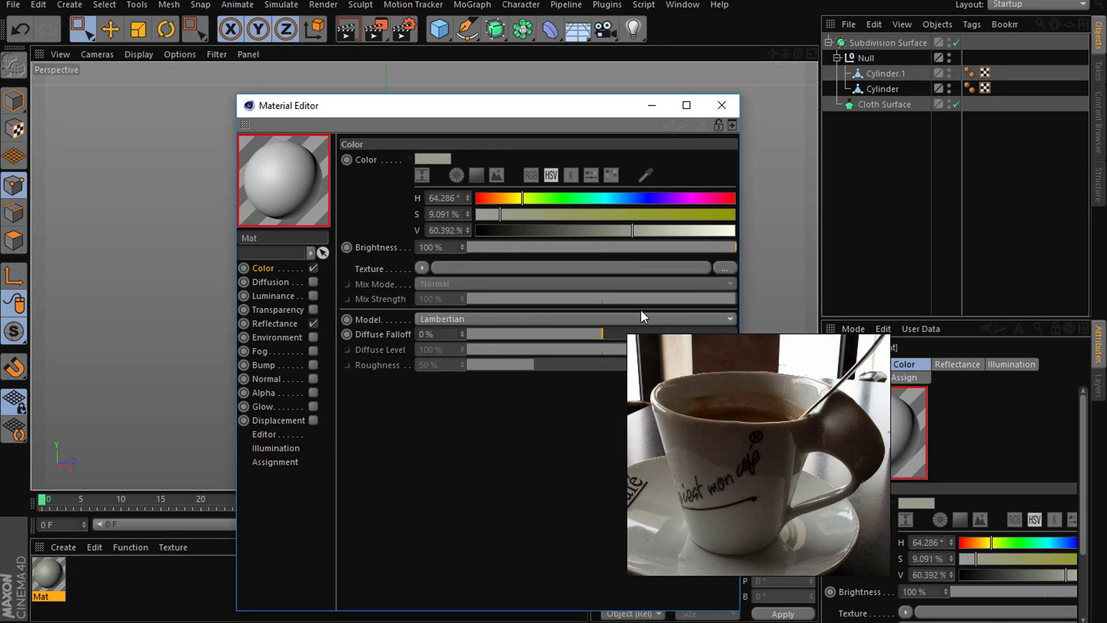
pyautogui.click(645, 174)
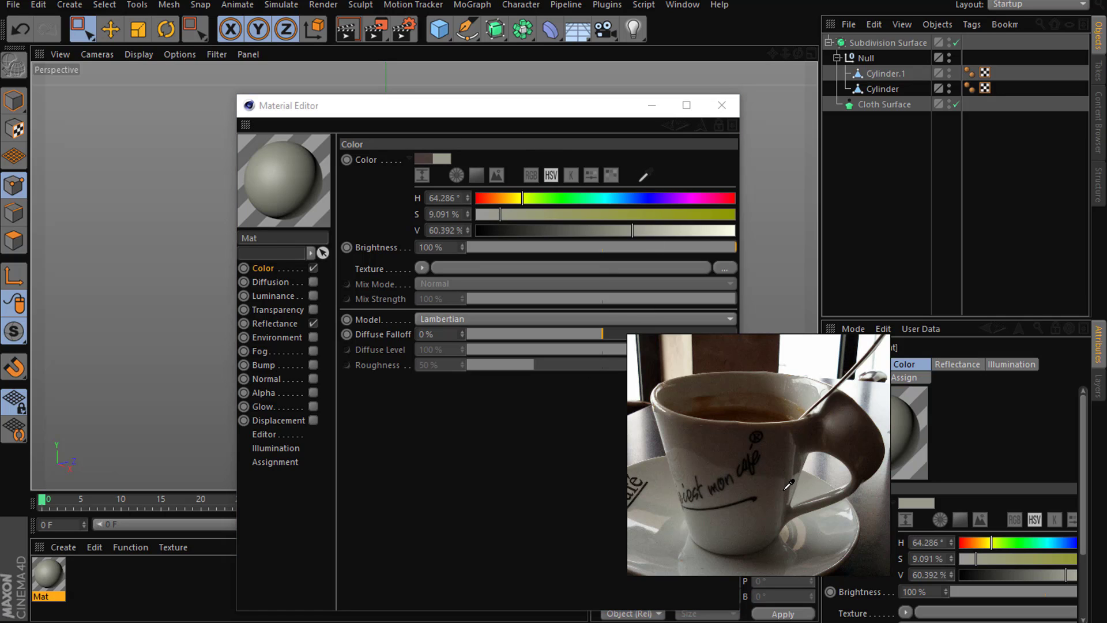
pyautogui.click(850, 513)
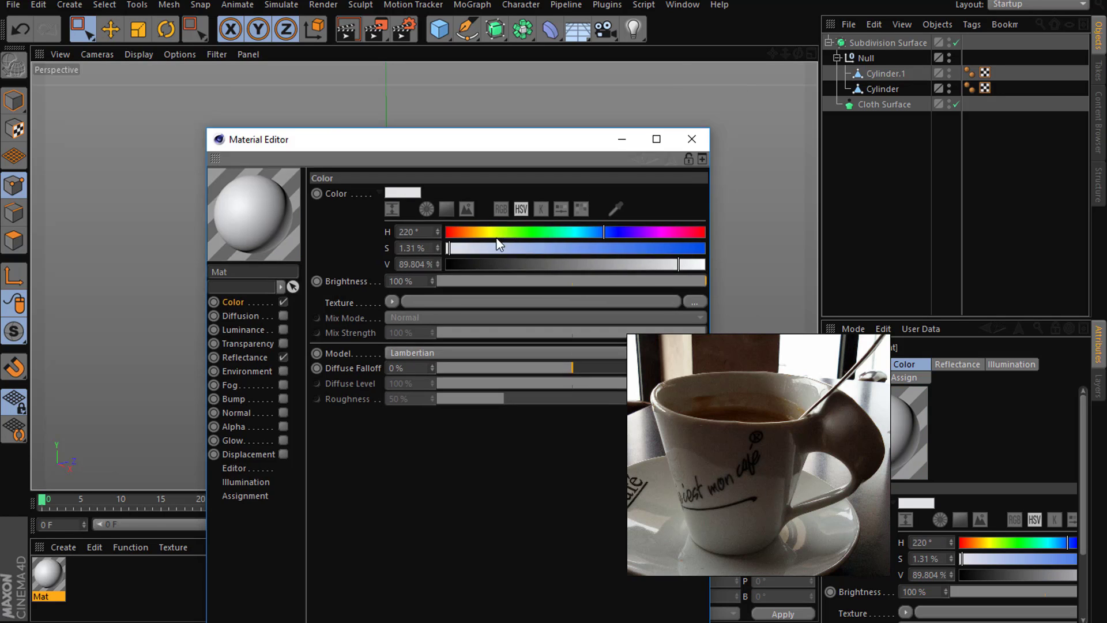
# Step: Move the Mat material tag from Cylinder onto Subdivision Surface to shade the whole cup
pyautogui.moveTo(519, 105); pyautogui.dragTo(422, 376)
pyautogui.moveTo(49, 576)
pyautogui.mouseDown()
pyautogui.moveTo(313, 341)
pyautogui.moveTo(420, 310)
pyautogui.mouseUp()
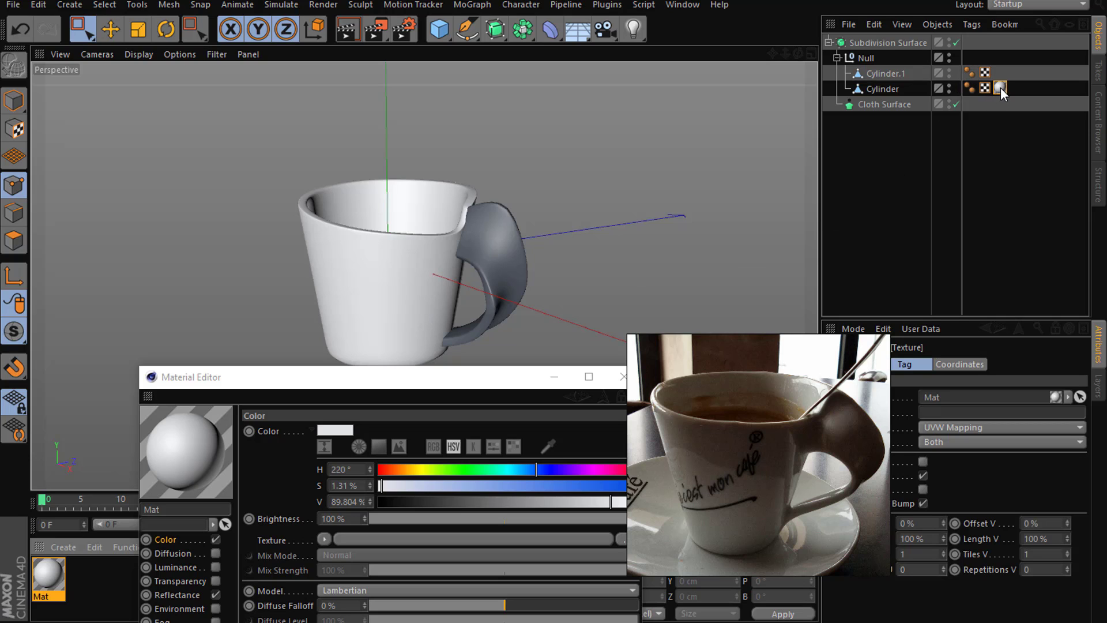
pyautogui.moveTo(1001, 88); pyautogui.dragTo(899, 43)
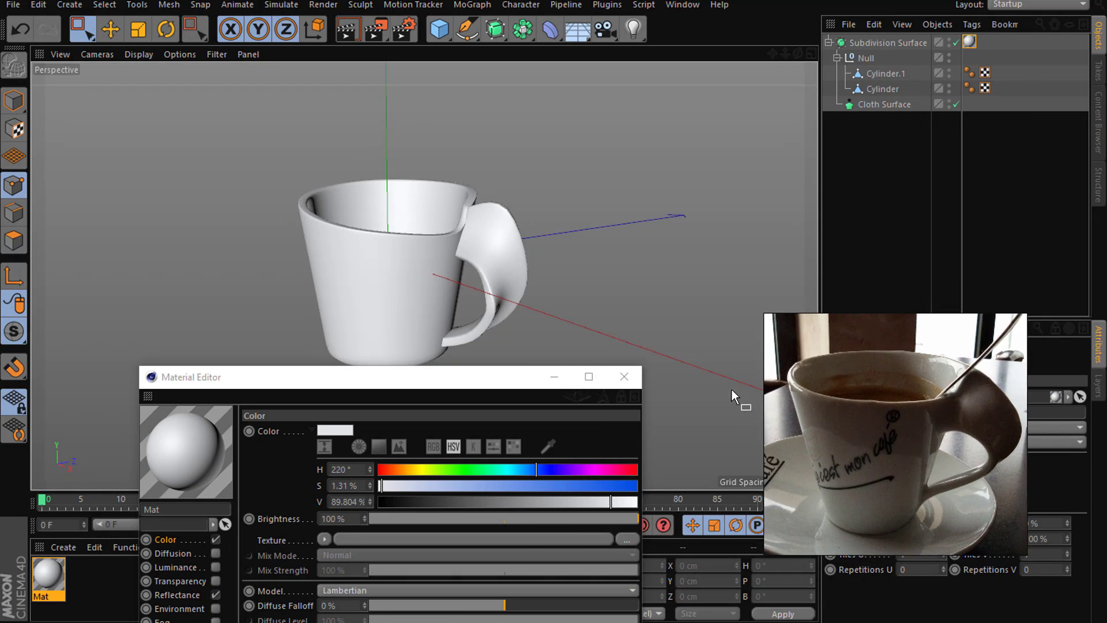
# Step: Add a GGX reflectance layer to Mat with its layer colour brightness at 92%
pyautogui.click(635, 383)
pyautogui.doubleClick(50, 580)
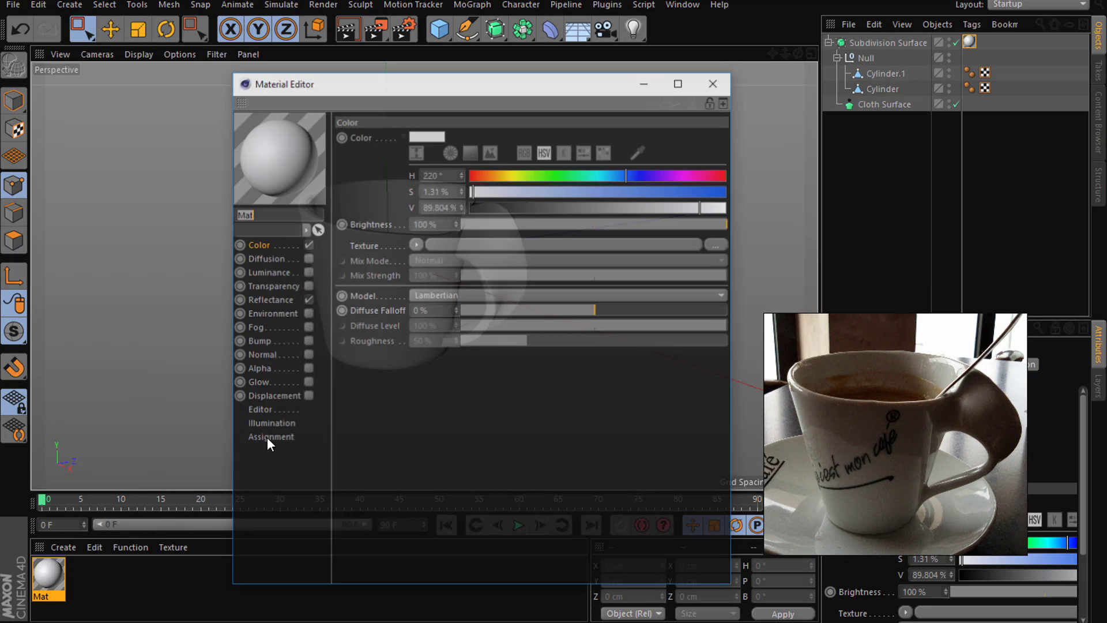
pyautogui.click(279, 300)
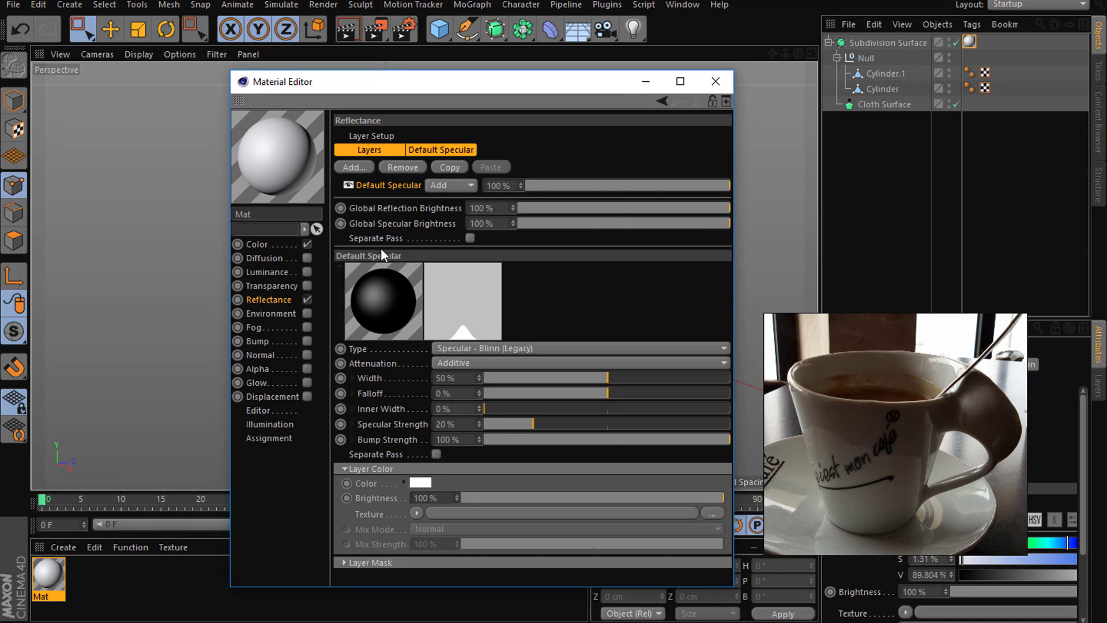
pyautogui.click(365, 170)
pyautogui.click(403, 187)
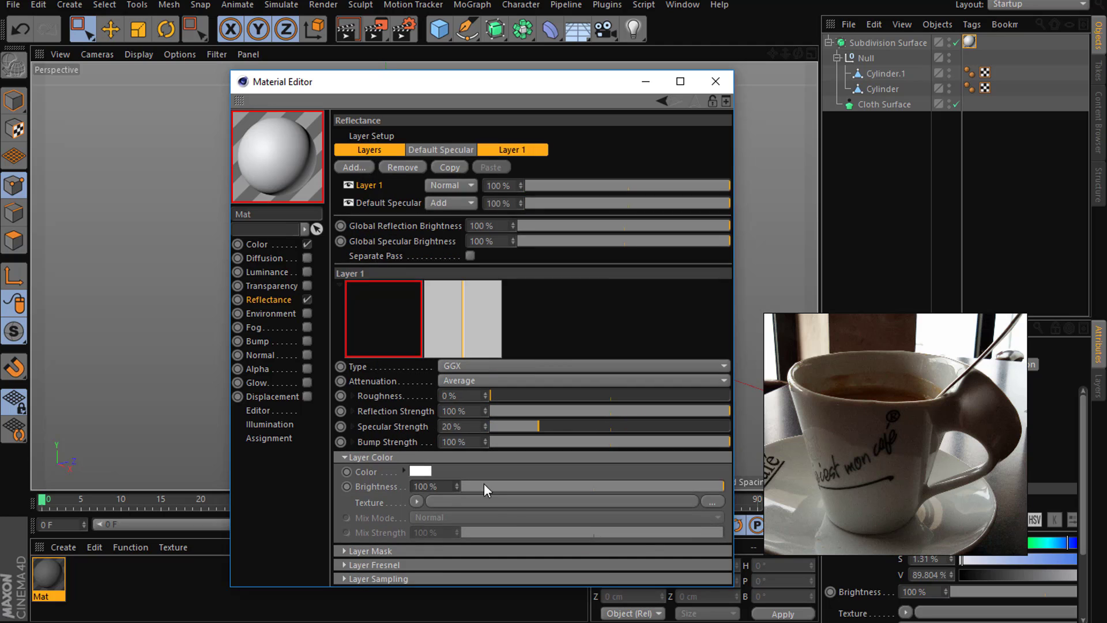
pyautogui.click(530, 488)
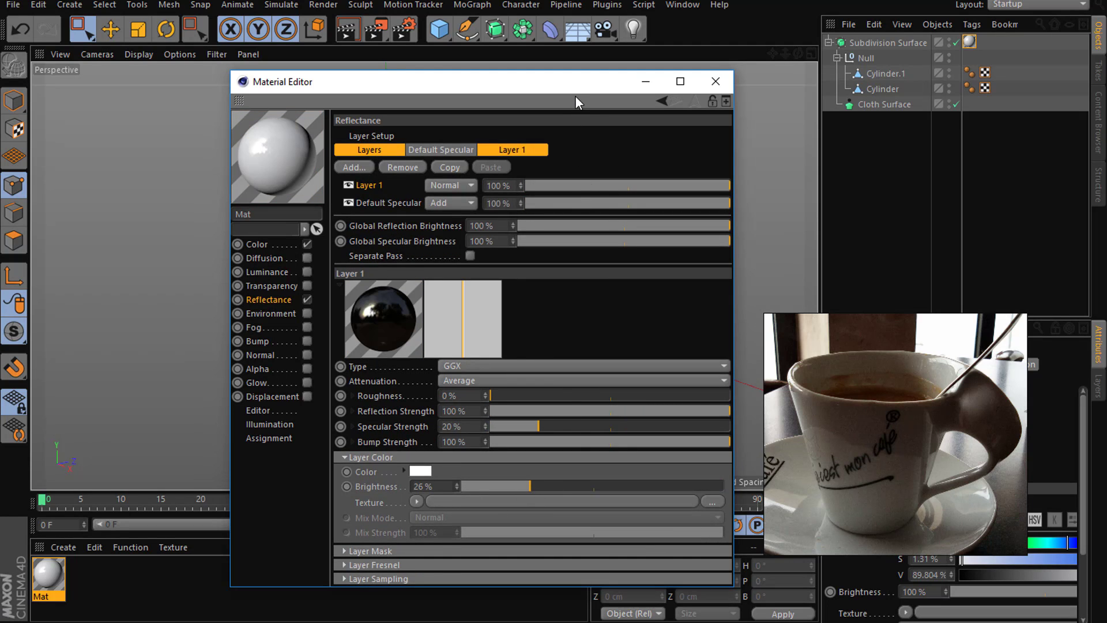
pyautogui.moveTo(590, 79)
pyautogui.mouseDown()
pyautogui.moveTo(291, 469)
pyautogui.moveTo(846, 115)
pyautogui.moveTo(927, 24)
pyautogui.mouseUp()
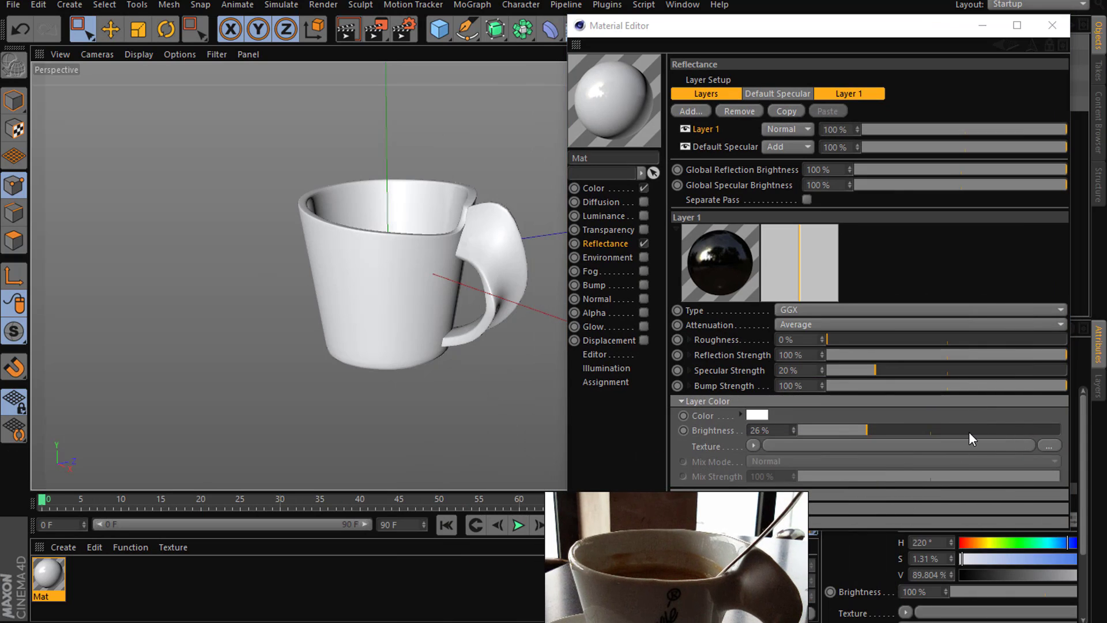
pyautogui.click(969, 431)
pyautogui.moveTo(968, 431); pyautogui.dragTo(1040, 445)
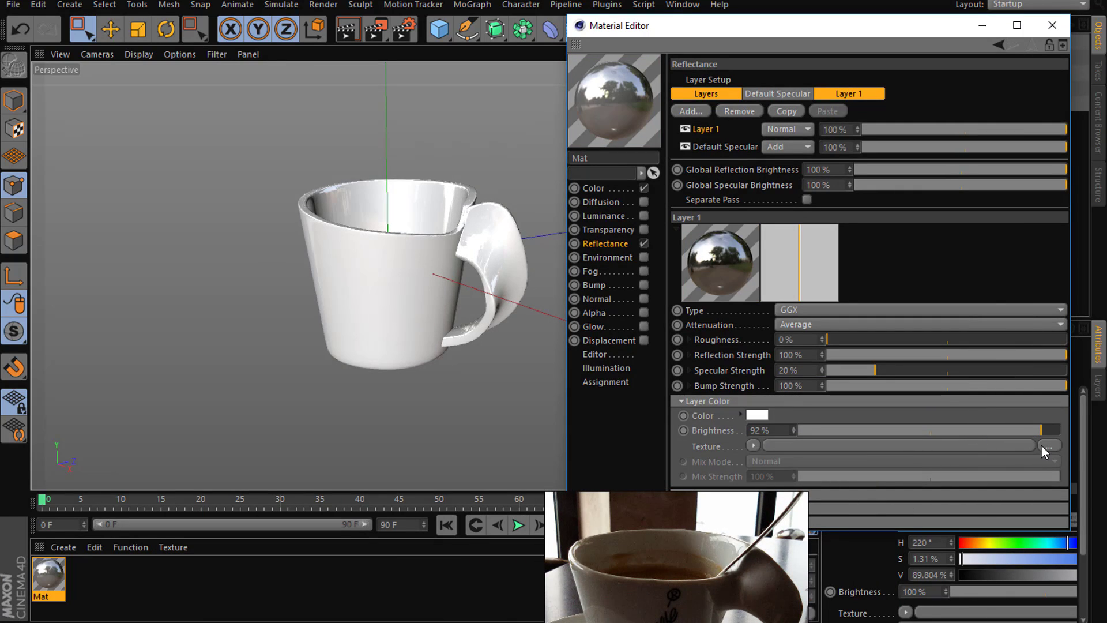
pyautogui.click(1052, 25)
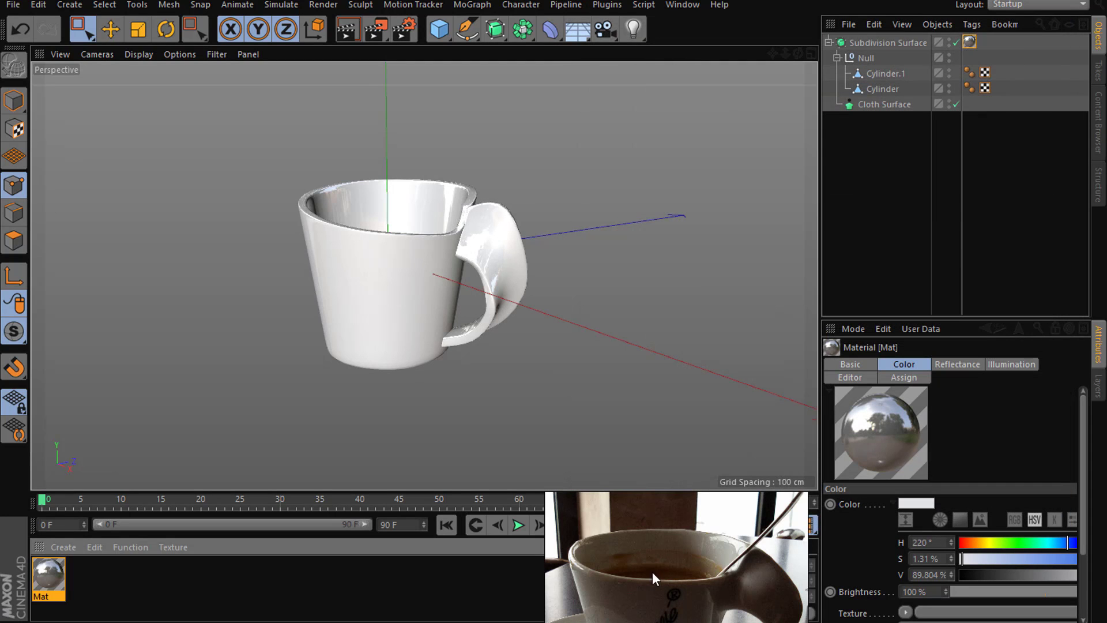
# Step: Select Cylinder.1 and rectangle-select the points at the top of the handle
pyautogui.rightClick(717, 528)
pyautogui.click(743, 518)
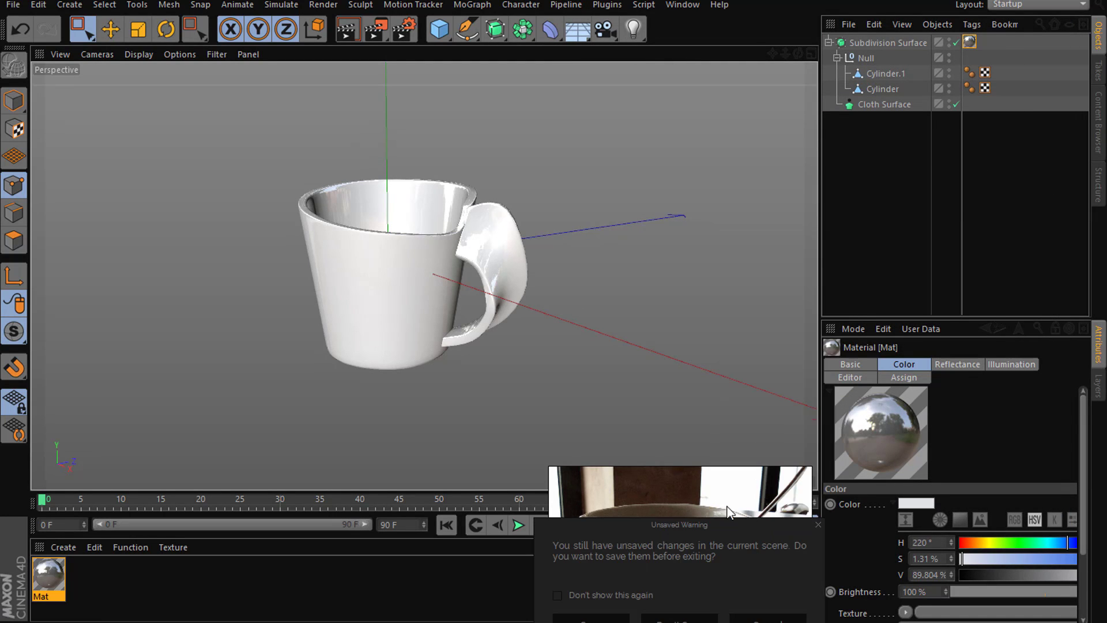
pyautogui.click(703, 616)
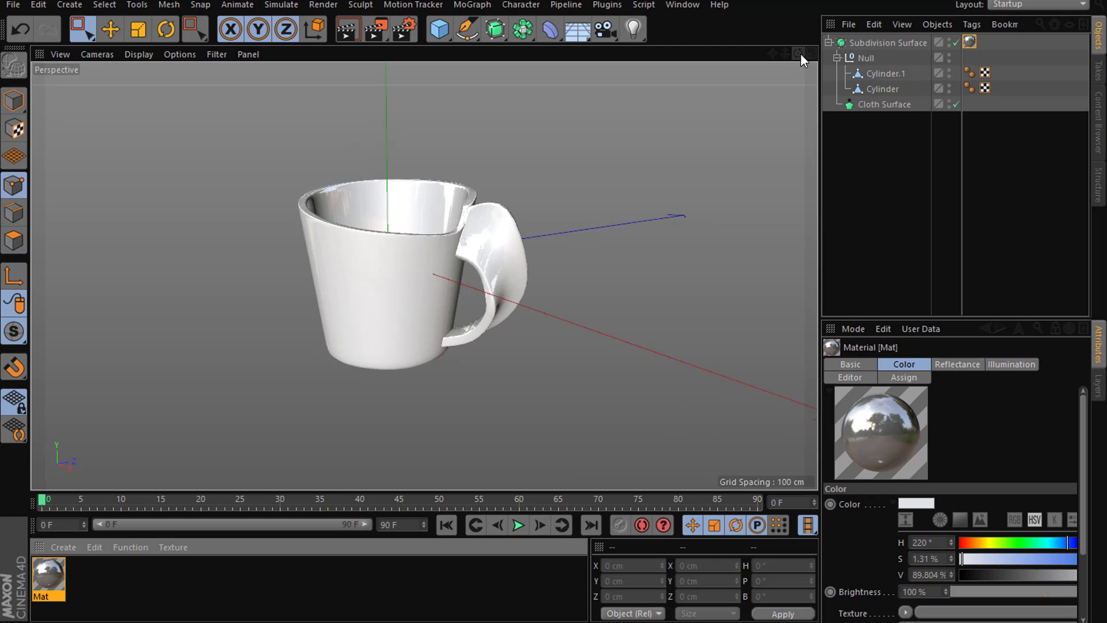
pyautogui.moveTo(800, 53); pyautogui.dragTo(801, 53)
pyautogui.click(882, 73)
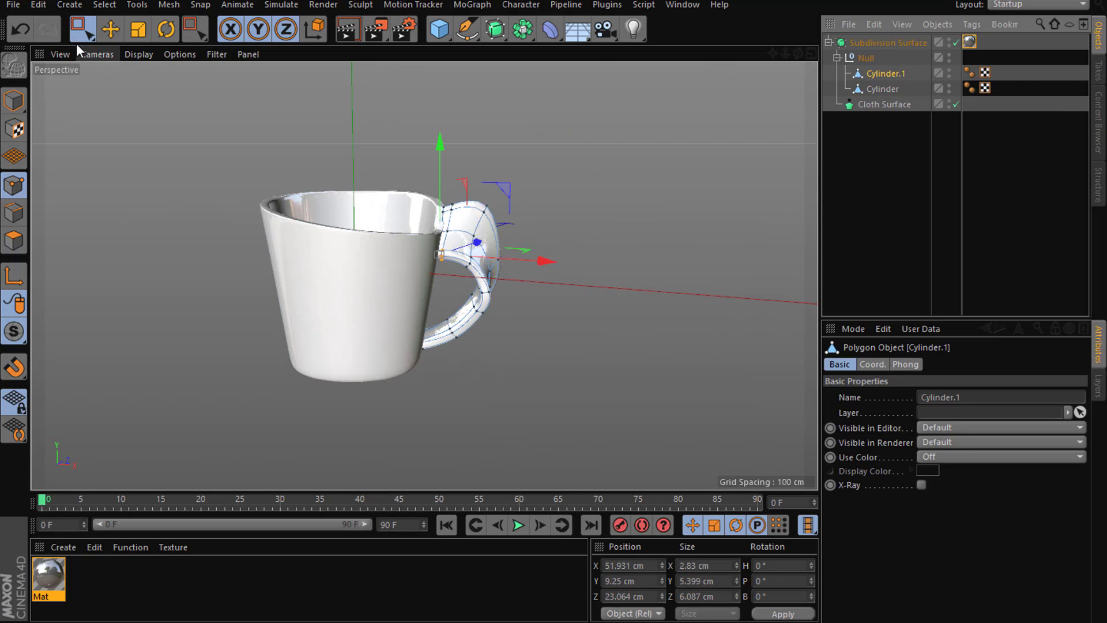
pyautogui.moveTo(78, 40); pyautogui.dragTo(134, 77)
pyautogui.scroll(3, 507, 190)
pyautogui.moveTo(532, 152); pyautogui.dragTo(451, 231)
pyautogui.moveTo(797, 53); pyautogui.dragTo(797, 53)
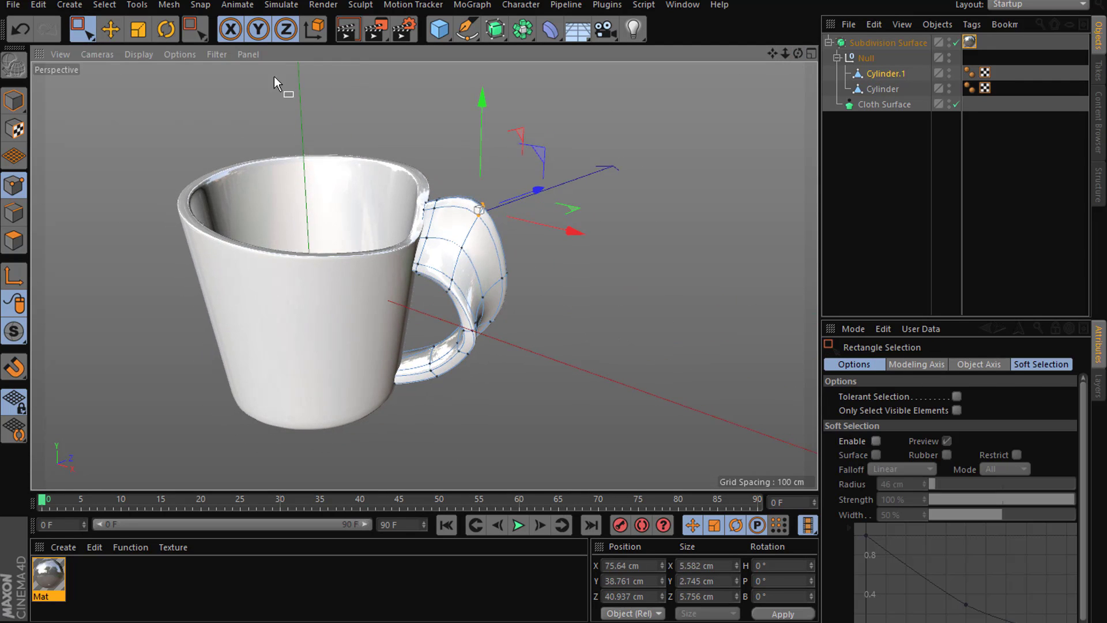
# Step: Move the top handle points down, then switch to Edges mode
pyautogui.click(118, 30)
pyautogui.moveTo(641, 134); pyautogui.dragTo(651, 147)
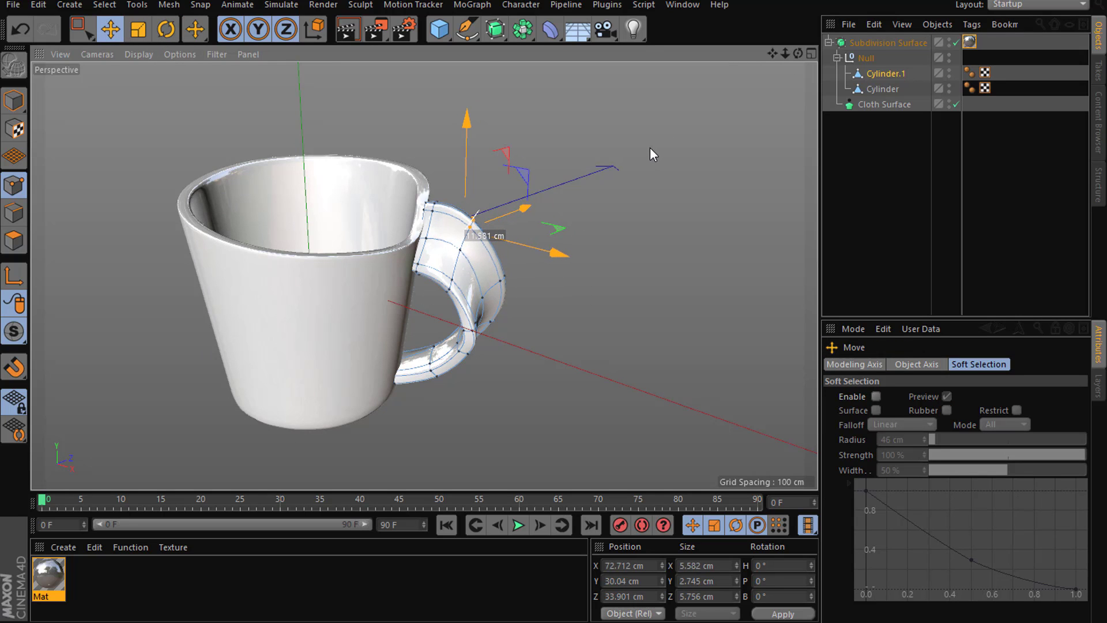
pyautogui.click(846, 159)
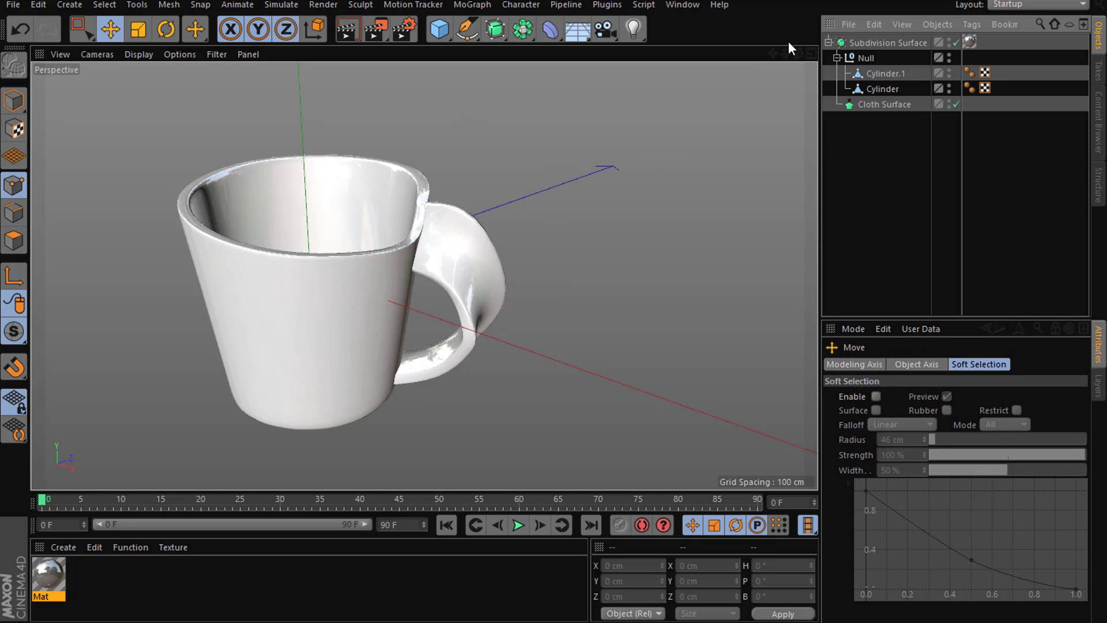
pyautogui.moveTo(800, 54); pyautogui.dragTo(801, 55)
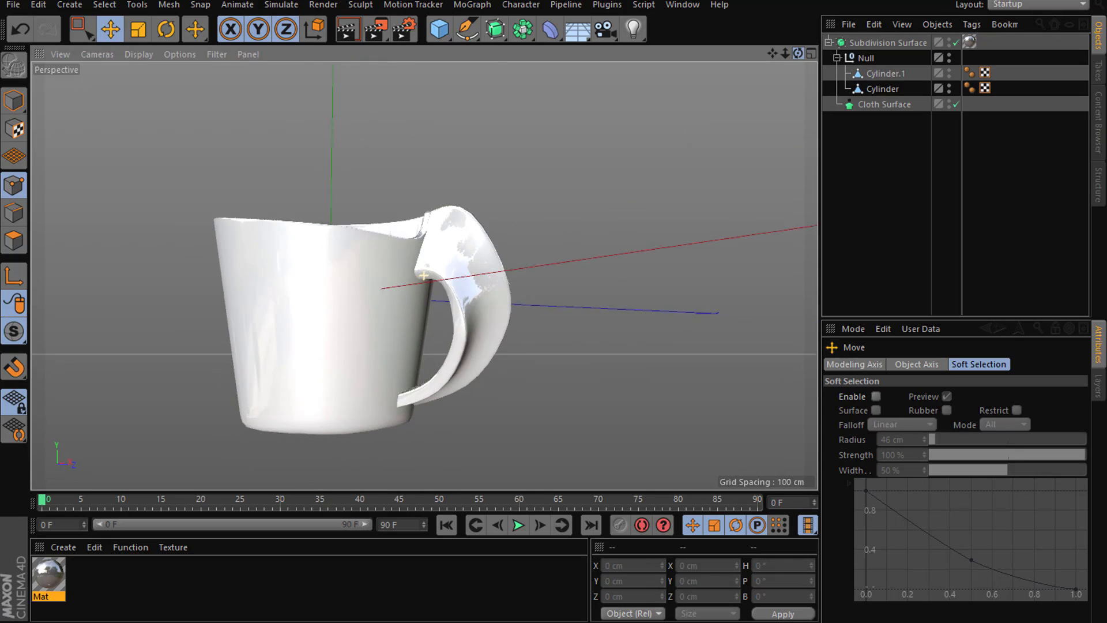
pyautogui.click(871, 75)
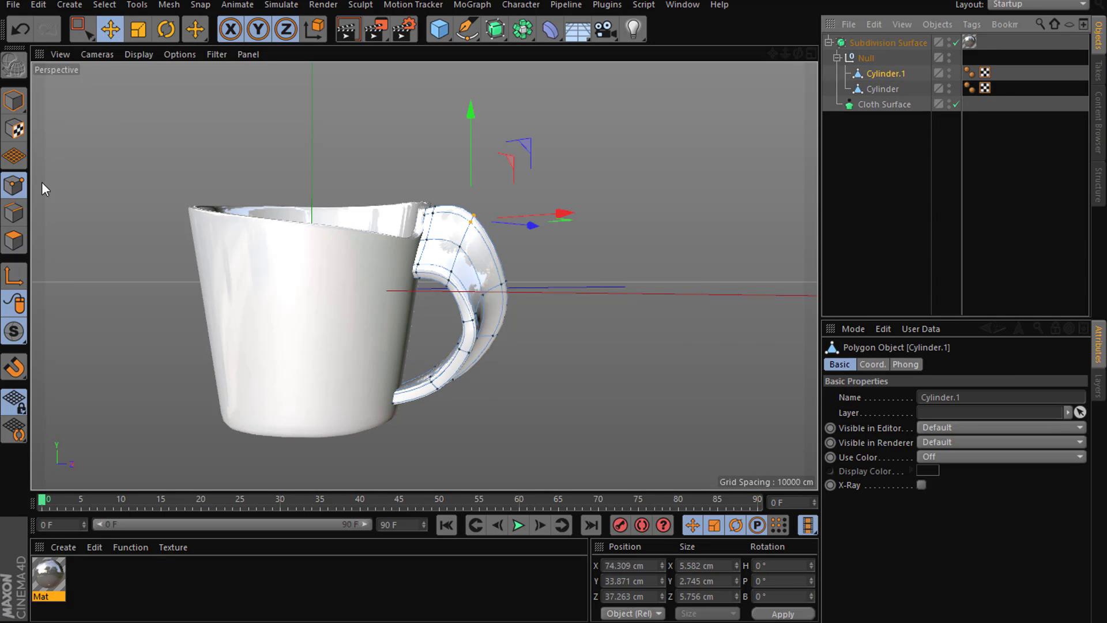
pyautogui.click(16, 209)
pyautogui.scroll(2, 510, 284)
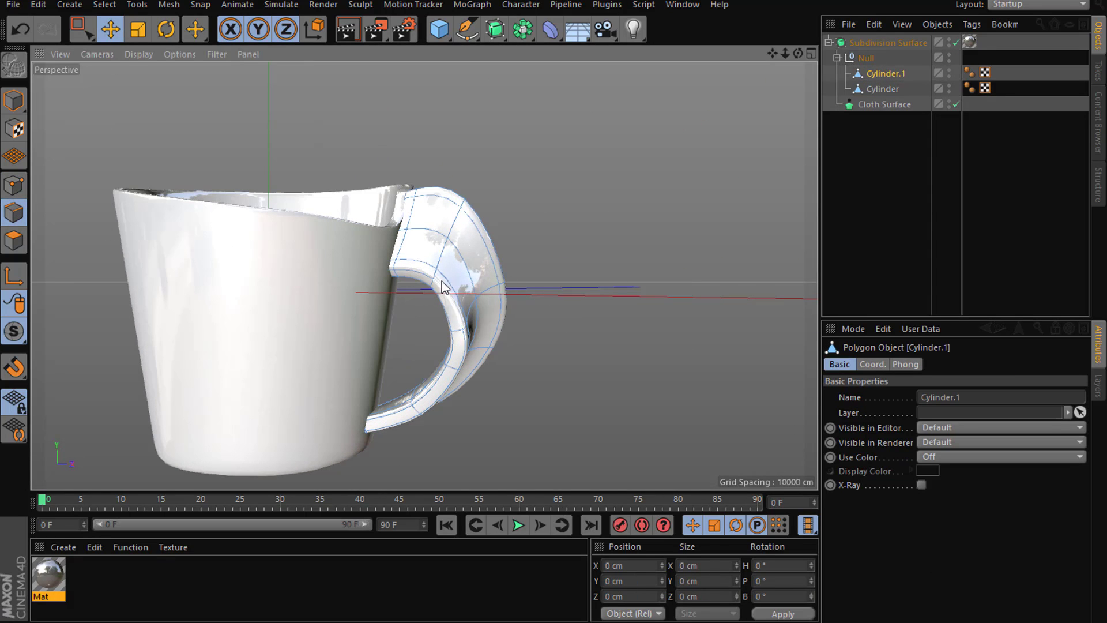
# Step: Edge Slide the handle's loops, sliding the top edge -5.4 cm
pyautogui.rightClick(603, 334)
pyautogui.click(638, 447)
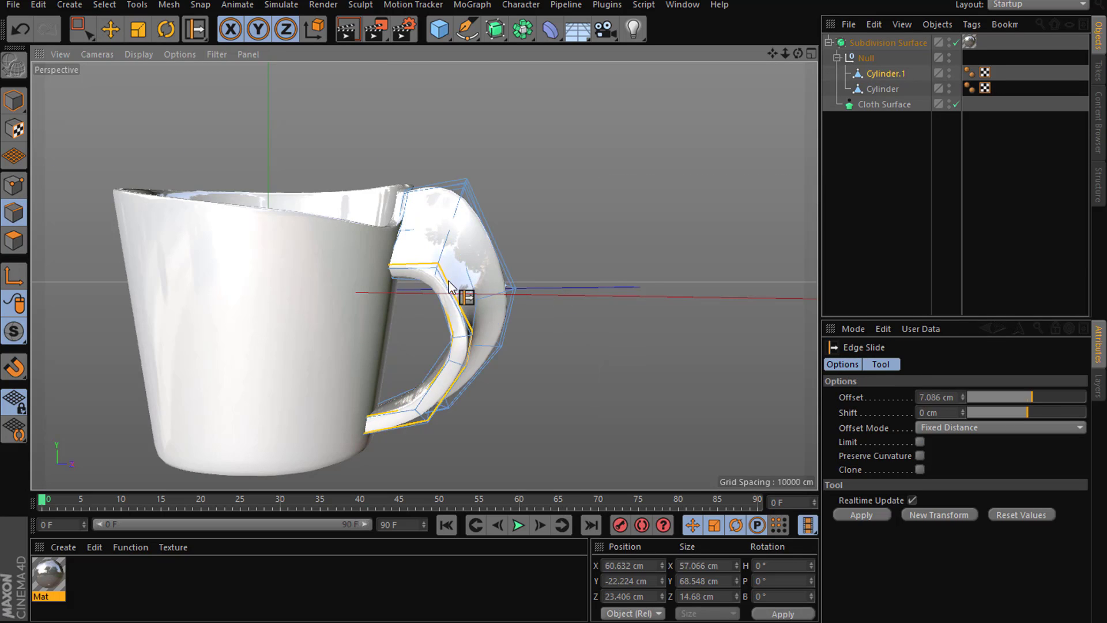
pyautogui.scroll(2, 449, 286)
pyautogui.moveTo(464, 298); pyautogui.dragTo(472, 299)
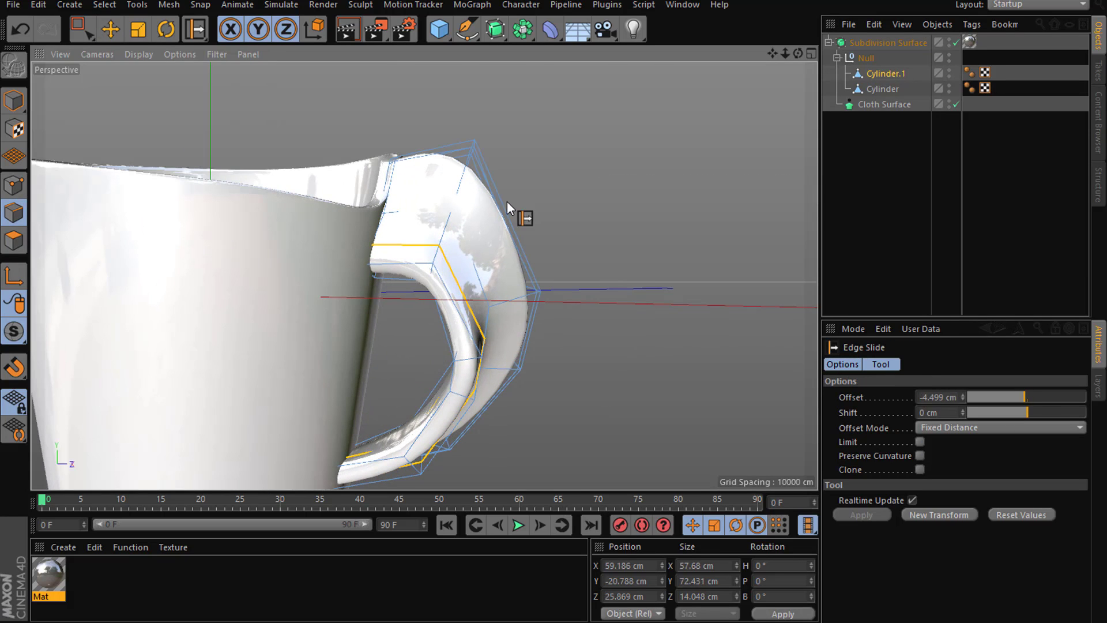
pyautogui.moveTo(497, 212)
pyautogui.mouseDown()
pyautogui.moveTo(488, 226)
pyautogui.moveTo(525, 230)
pyautogui.moveTo(503, 232)
pyautogui.mouseUp()
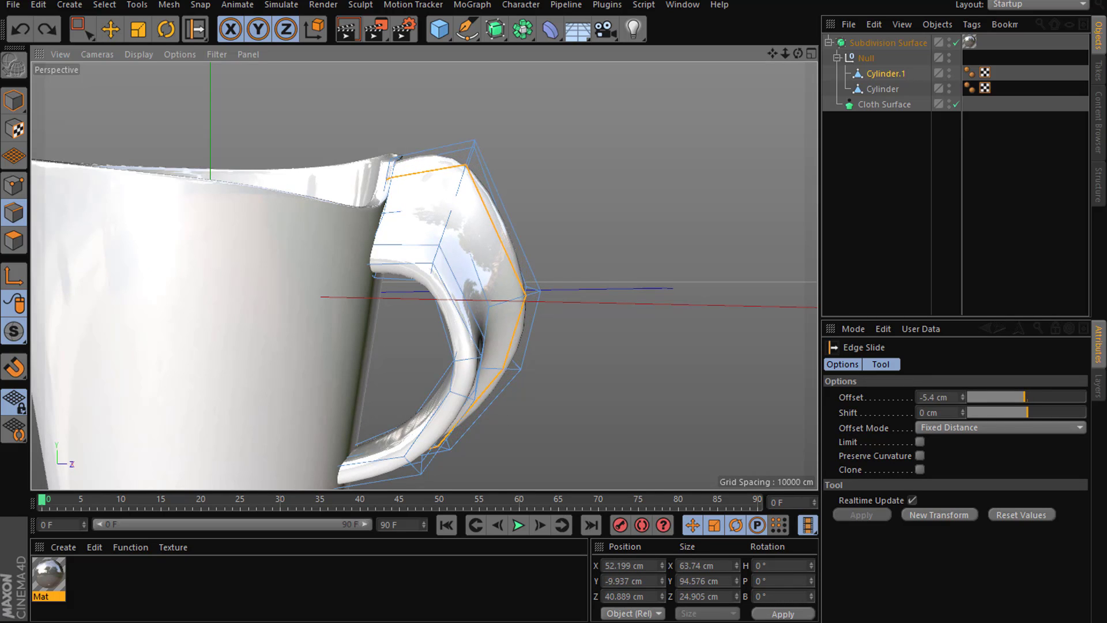
# Step: Show the whole cup in Gouraud Shading (Lines) and zoom in on it
pyautogui.click(888, 43)
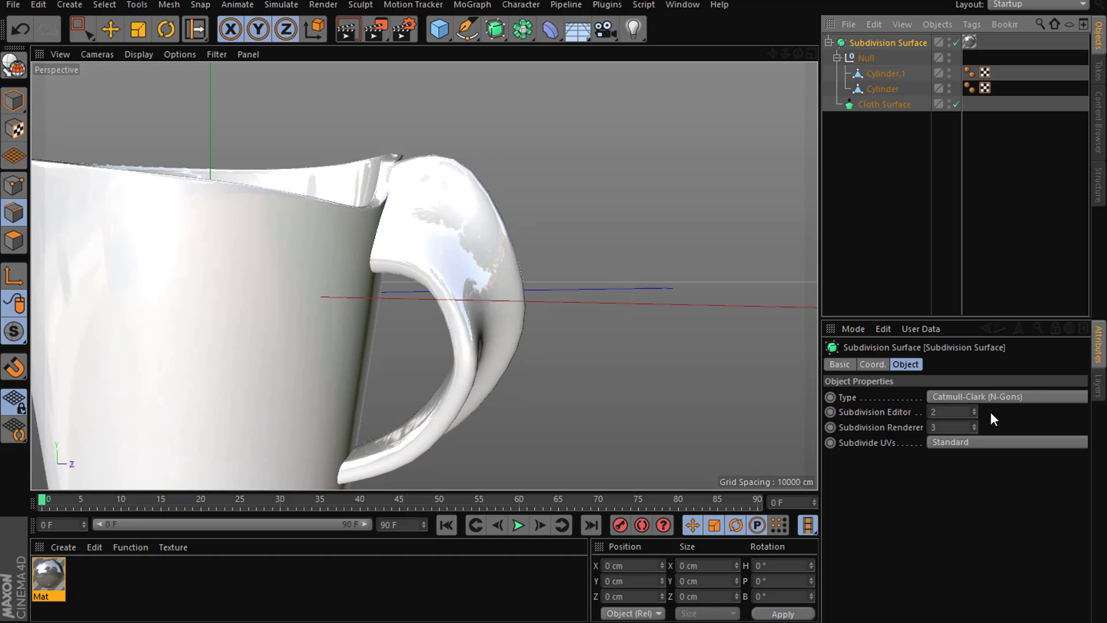
pyautogui.click(912, 211)
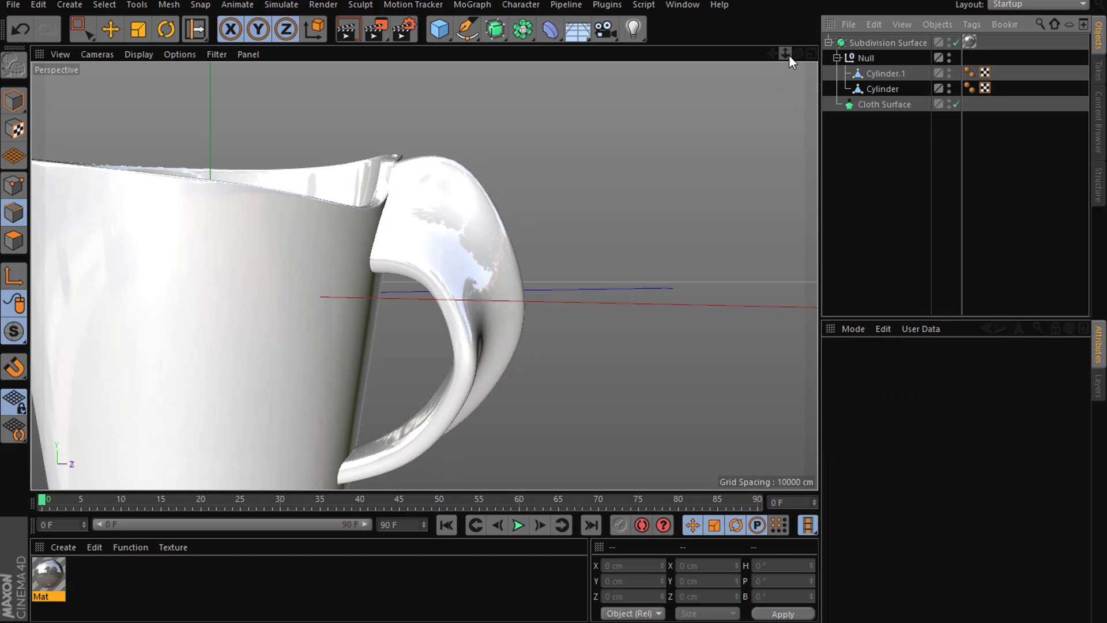
pyautogui.moveTo(785, 53)
pyautogui.mouseDown()
pyautogui.moveTo(749, 70)
pyautogui.moveTo(798, 133)
pyautogui.moveTo(721, 92)
pyautogui.moveTo(123, 53)
pyautogui.mouseUp()
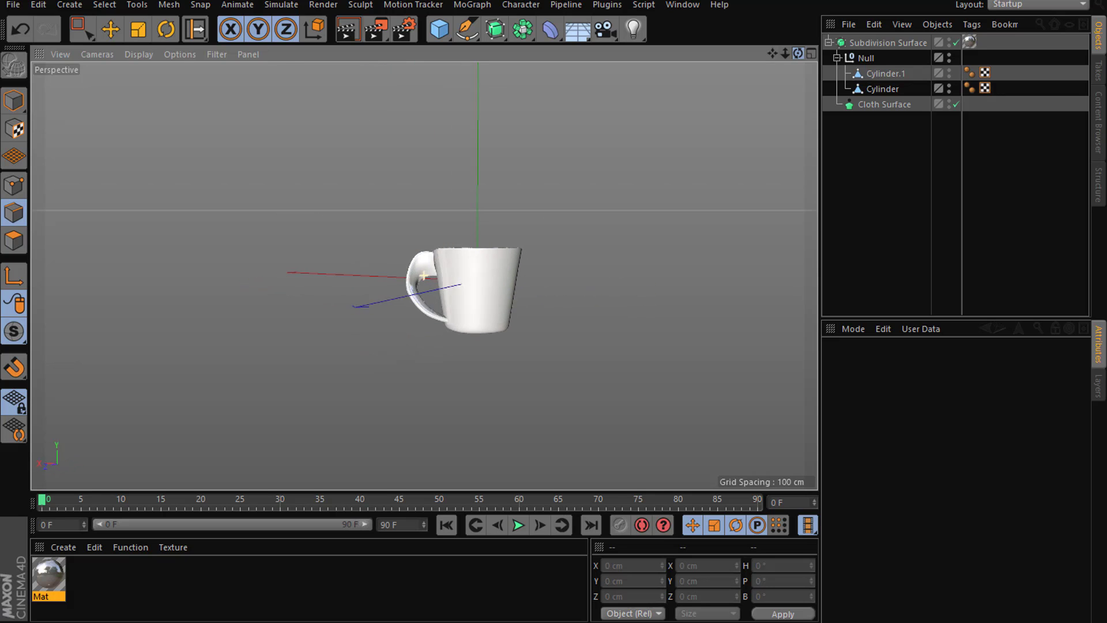
pyautogui.click(127, 54)
pyautogui.click(147, 89)
pyautogui.scroll(2, 399, 309)
pyautogui.scroll(3, 379, 279)
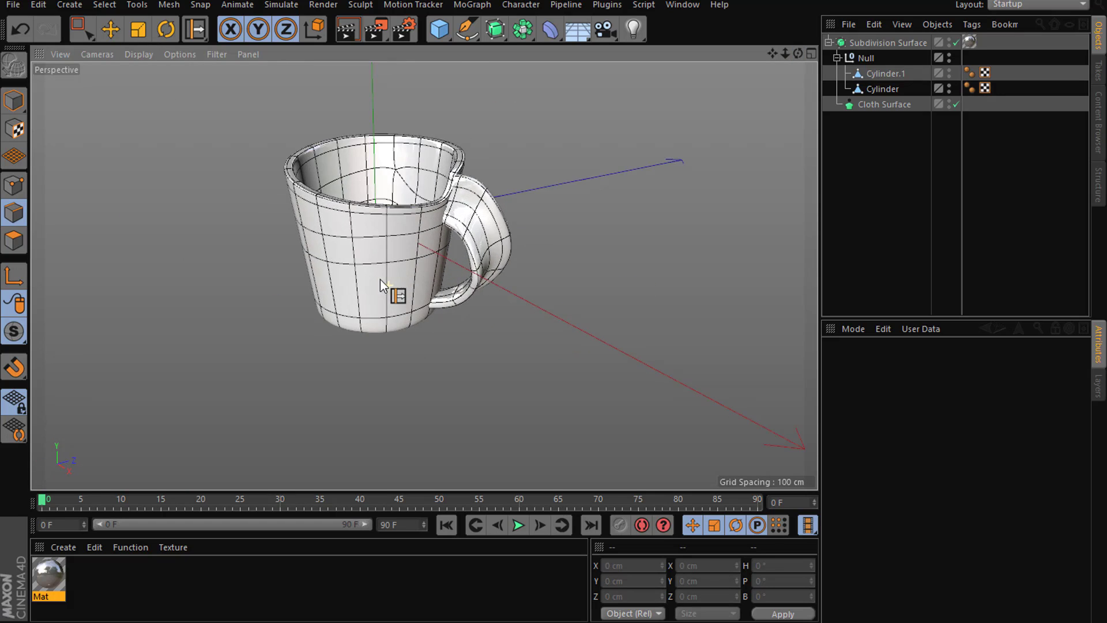